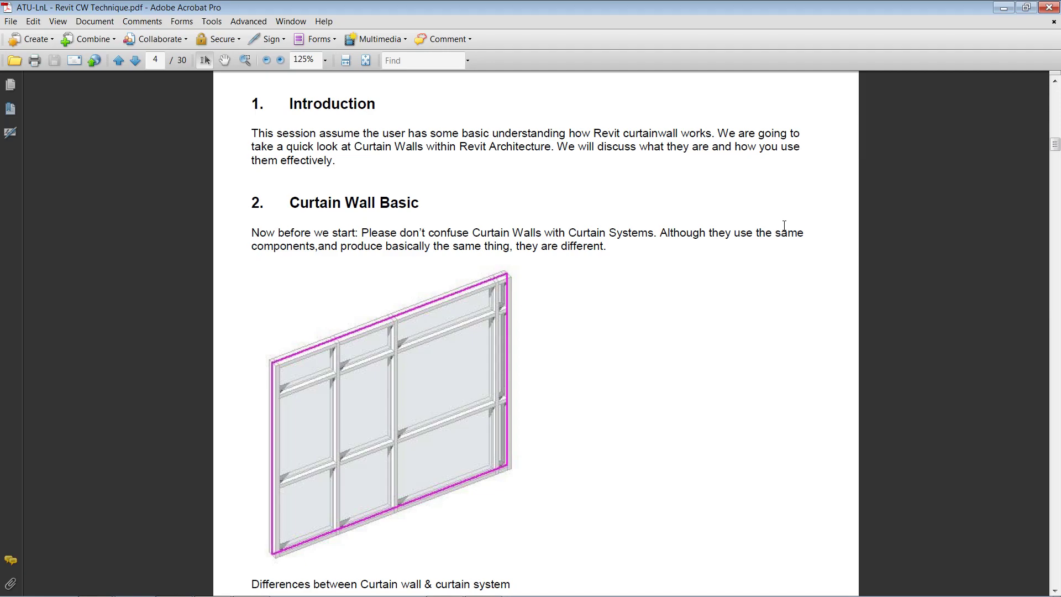
- Look over the handout's curtain wall and curtain system comparison, and create a new project in Revit
scroll(581, 287, down, 7)
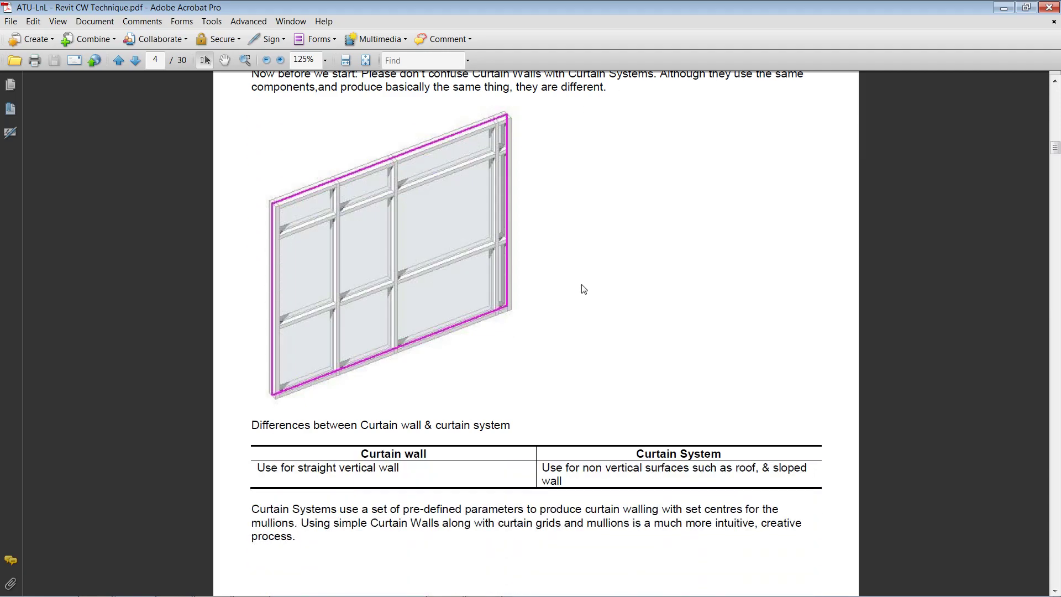
scroll(581, 288, up, 2)
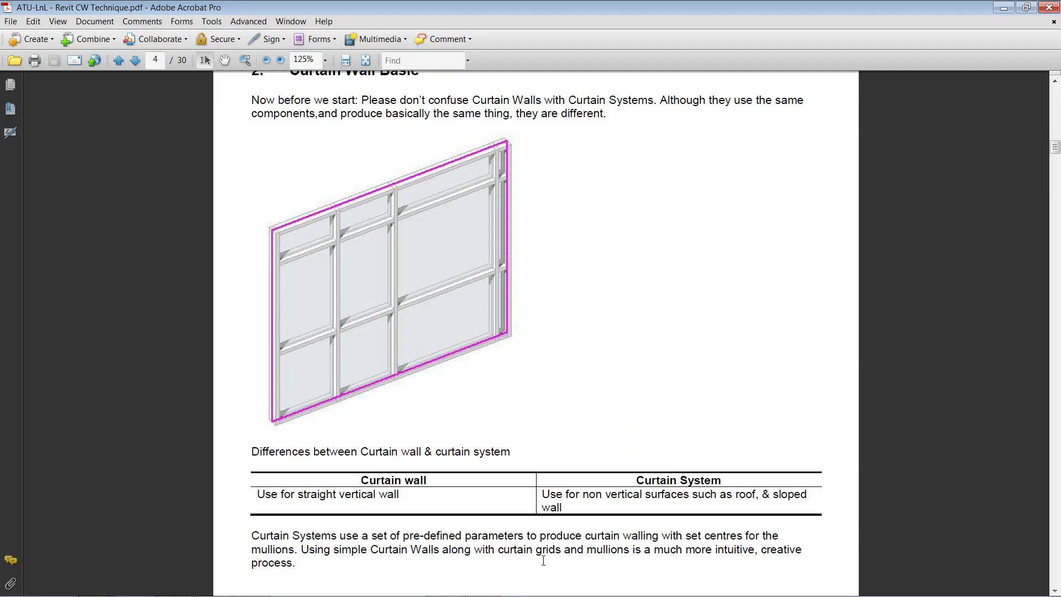
mouse_move(343, 594)
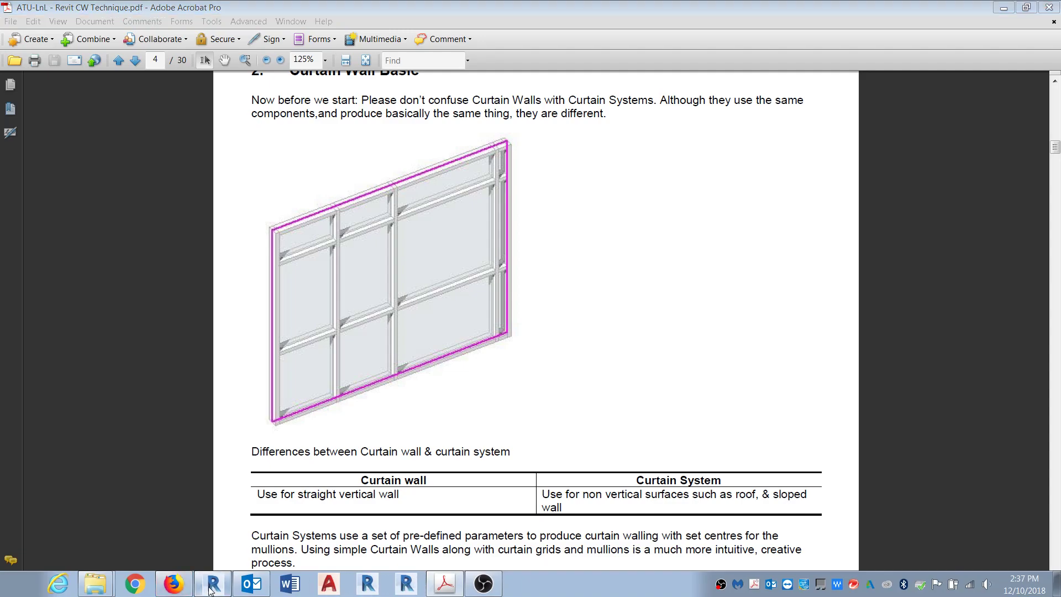
click(210, 589)
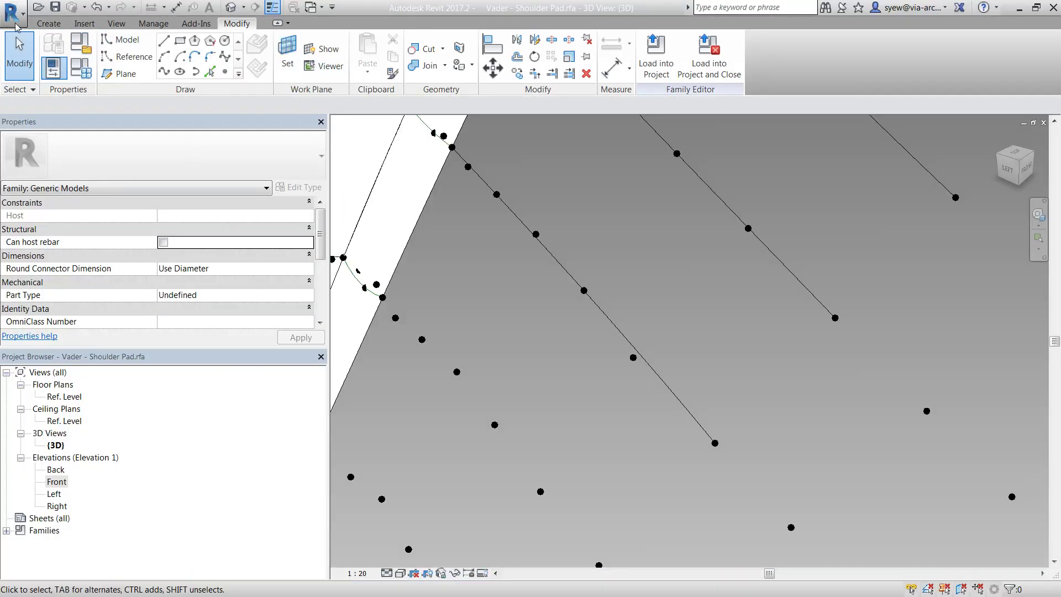
click(17, 20)
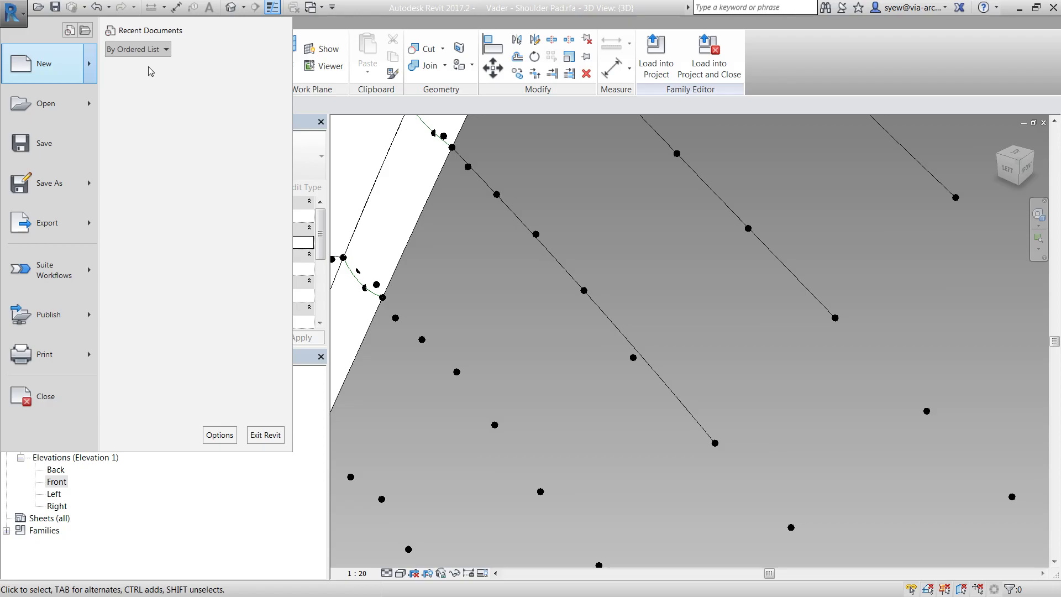
click(148, 71)
click(512, 353)
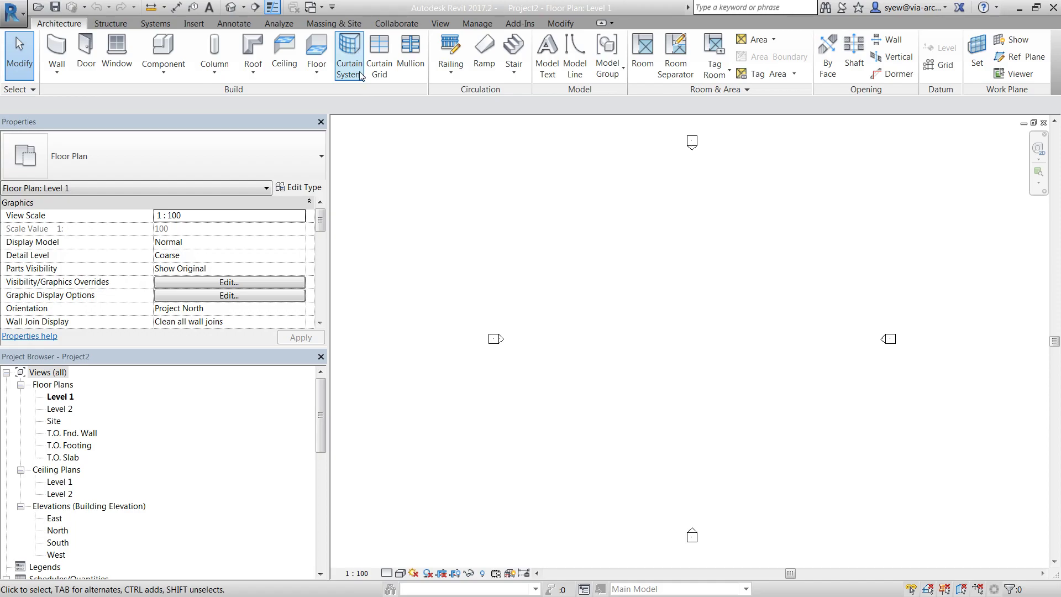
- Draw a straight horizontal Curtain Wall about 13800 mm long between the elevation markers in the Level 1 floor plan
click(56, 53)
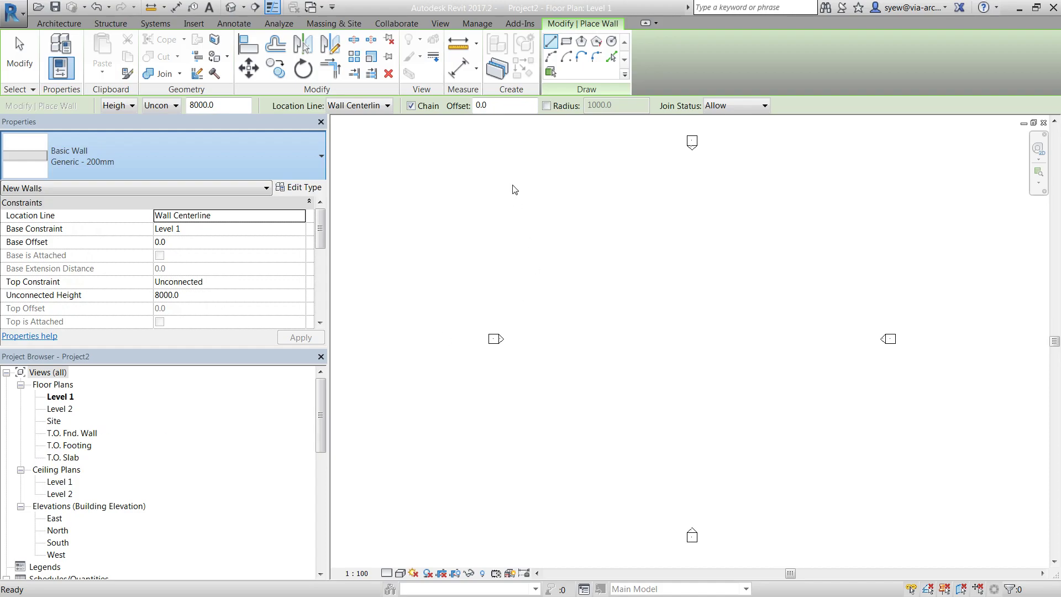
click(54, 23)
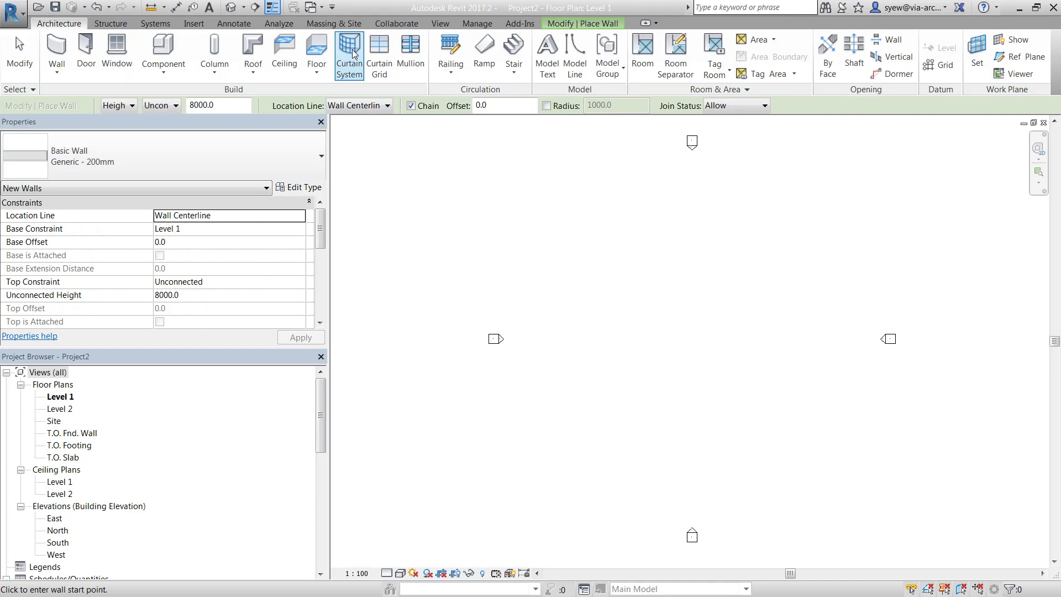
click(57, 67)
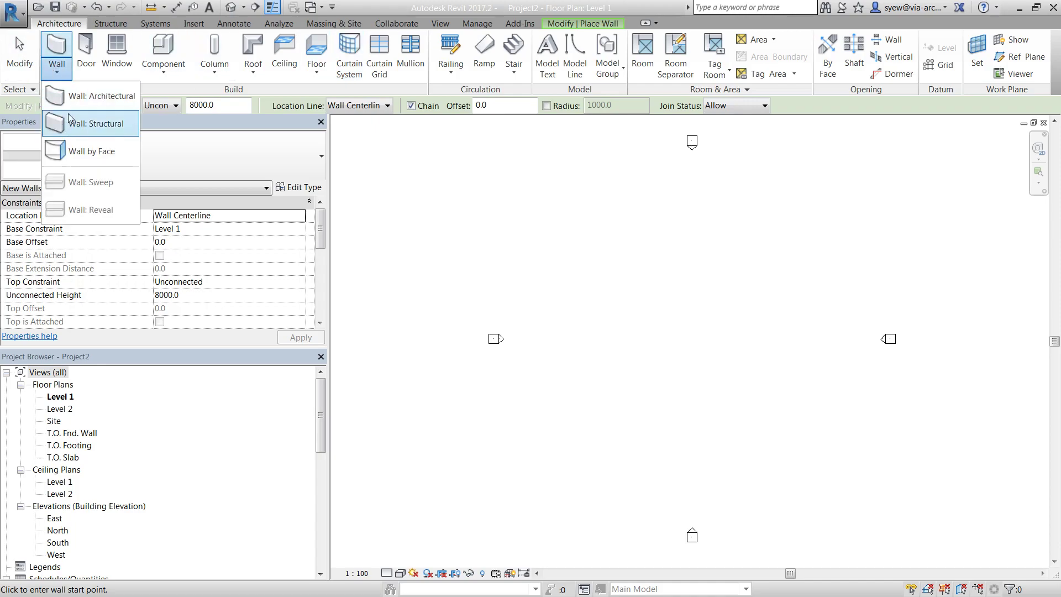
click(68, 109)
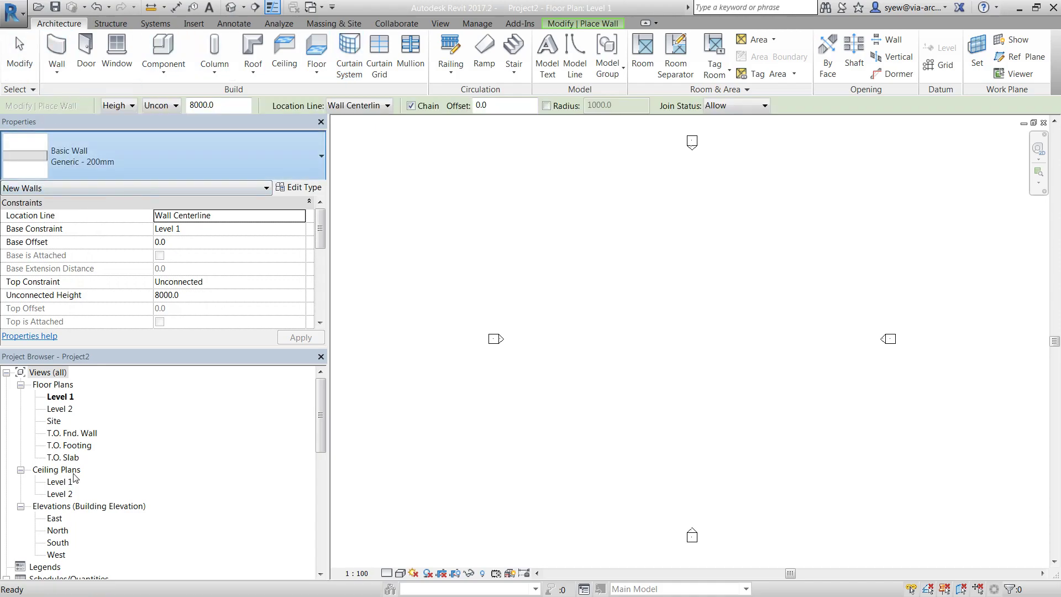
click(543, 349)
click(649, 349)
key(Escape)
key(Escape)
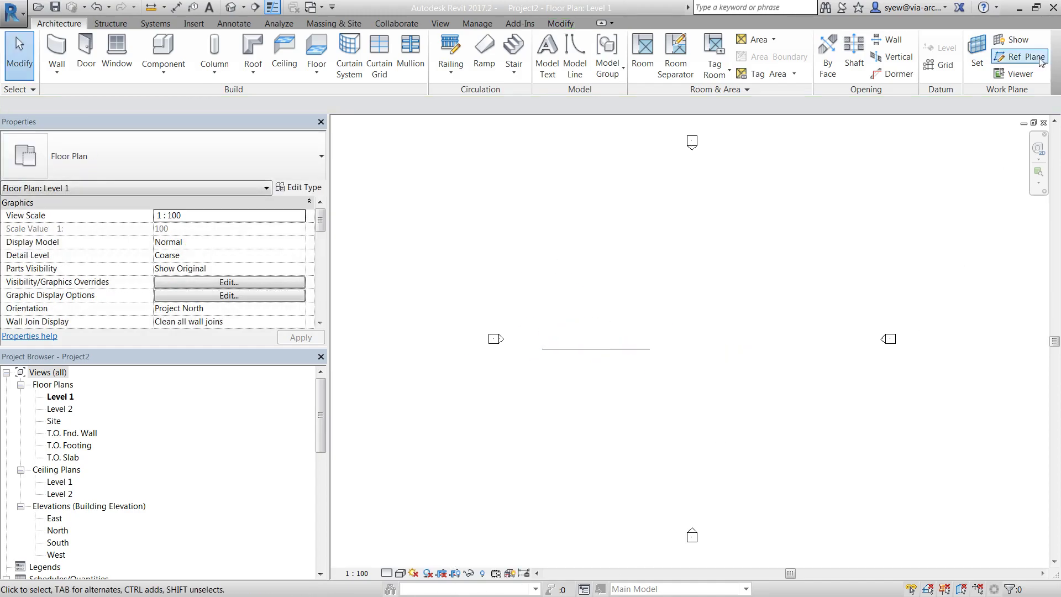
- Return to the PDF handout and read its Curtain Wall, Curtain Grids and Mullions sections
click(1018, 8)
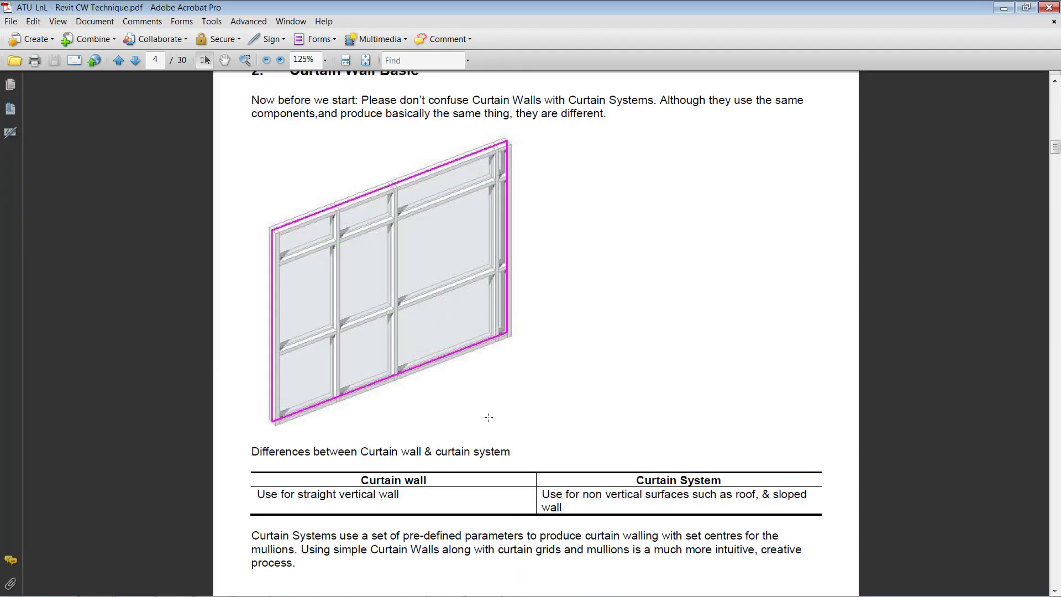
scroll(488, 417, down, 4)
scroll(488, 417, down, 14)
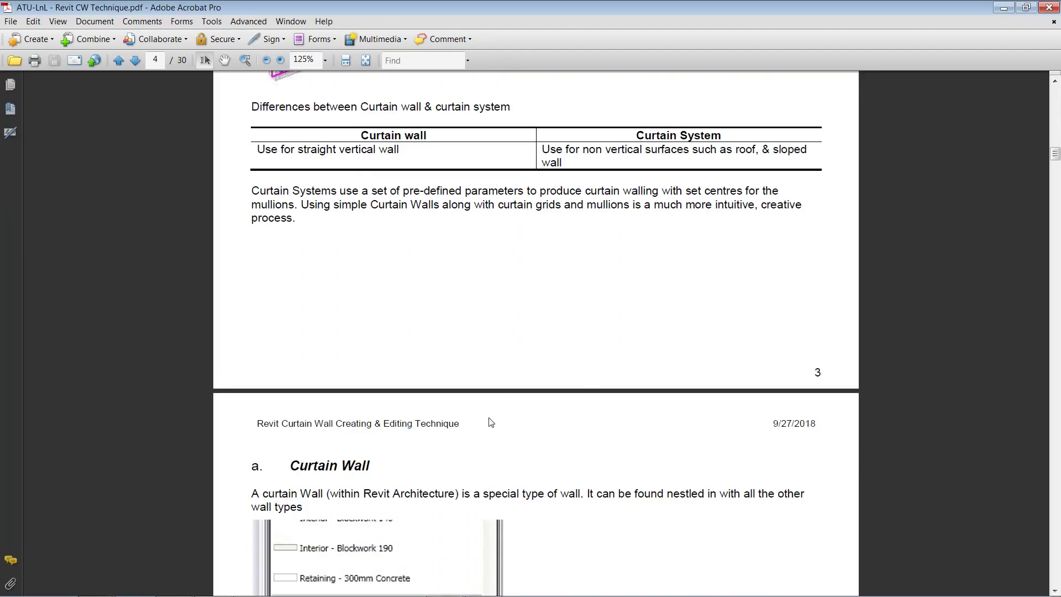
scroll(488, 417, down, 2)
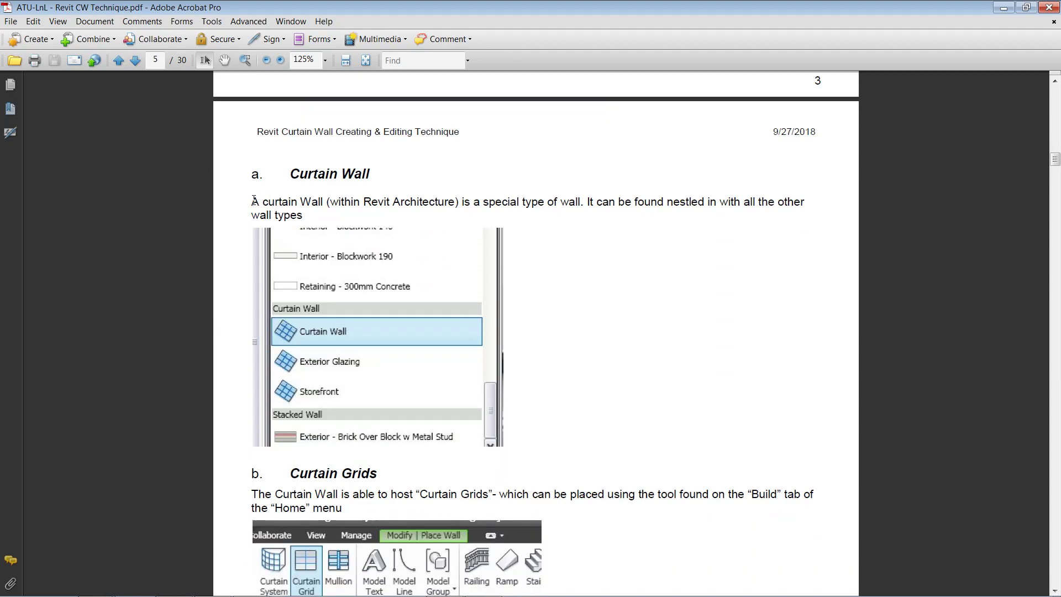
scroll(438, 286, down, 5)
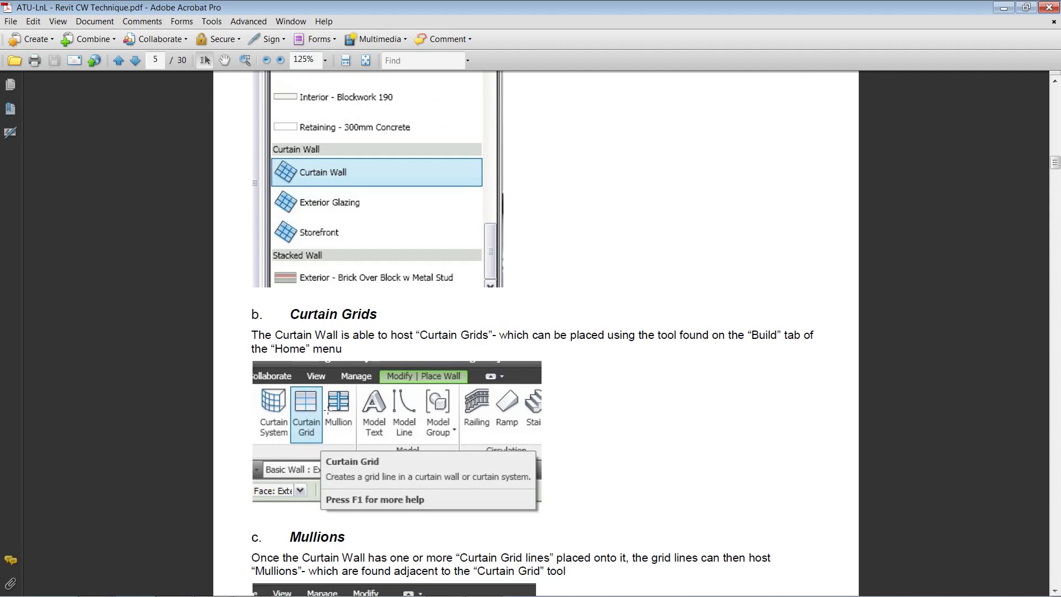
scroll(326, 410, down, 2)
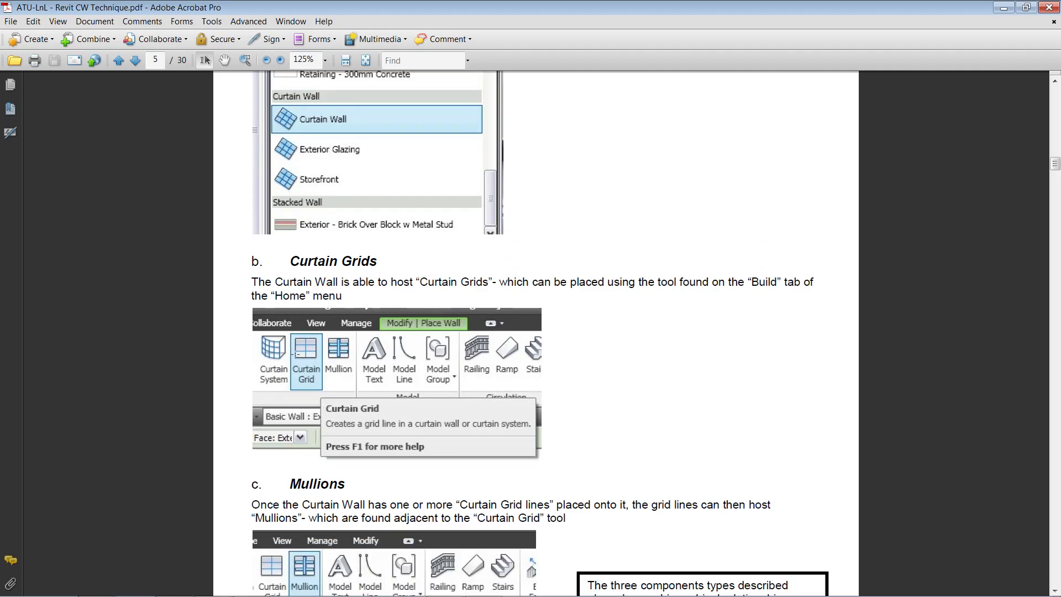
- Open Revit's default 3D view and add two vertical curtain grid lines about 1800 mm apart near the wall's left end
click(223, 587)
click(230, 7)
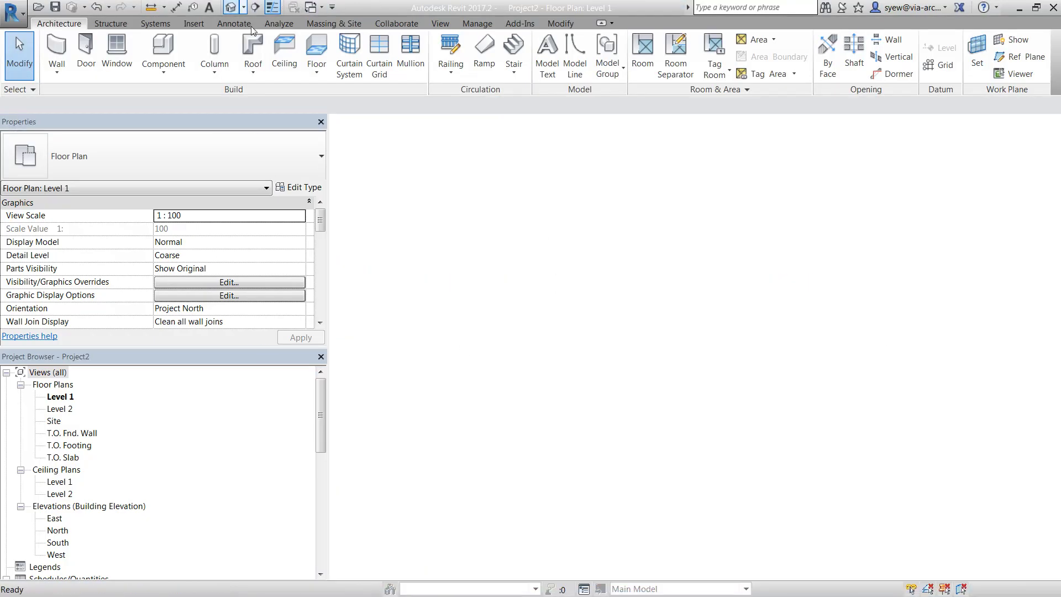
click(376, 49)
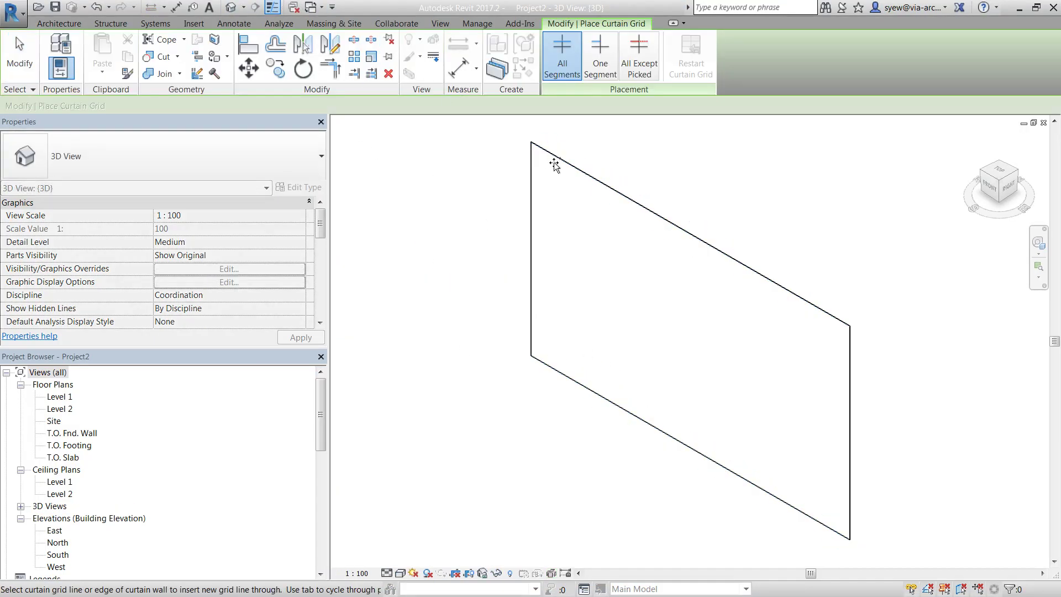
click(579, 171)
click(621, 194)
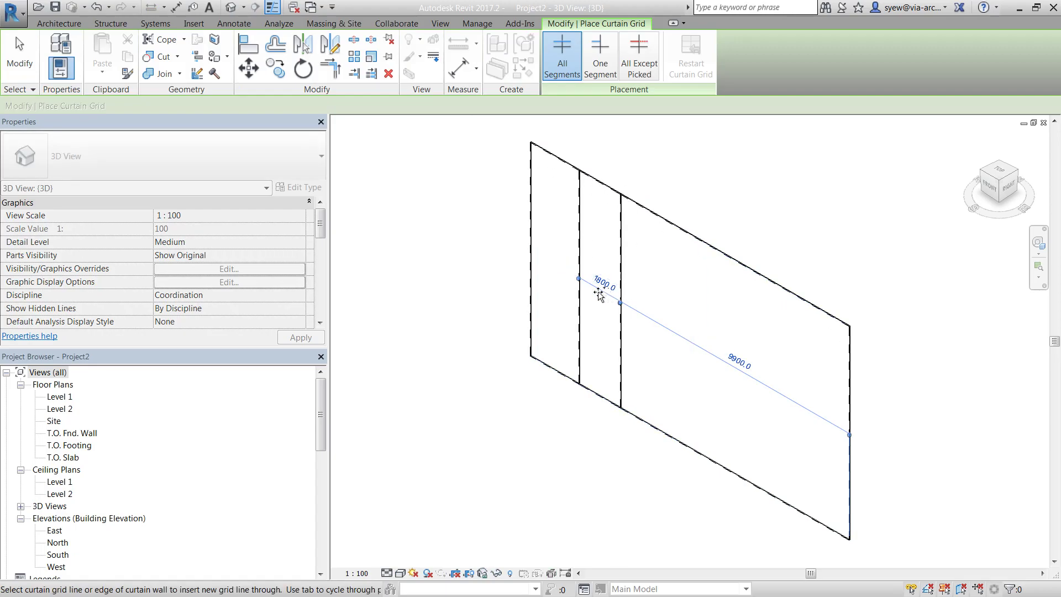
- Add two horizontal curtain grid lines across the wall, about 4700 mm and 2350 mm above its base
click(533, 232)
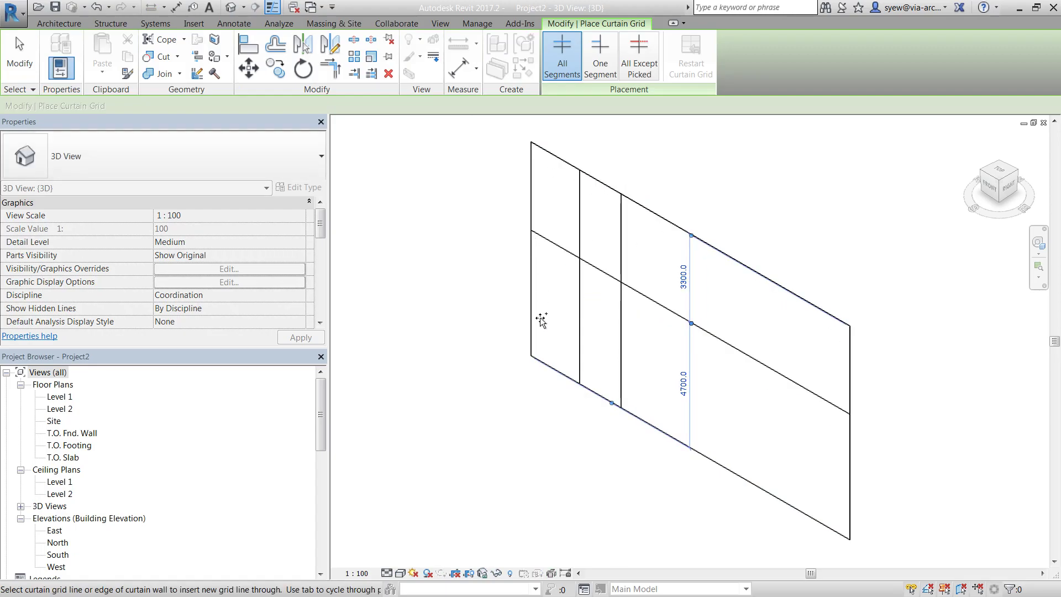
click(531, 293)
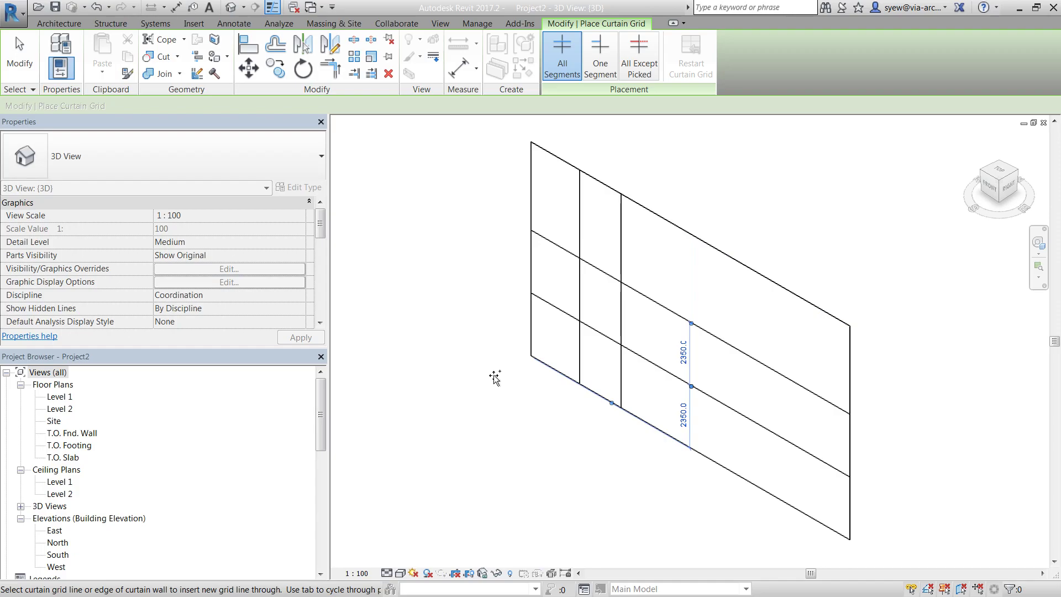
key(Escape)
key(Escape)
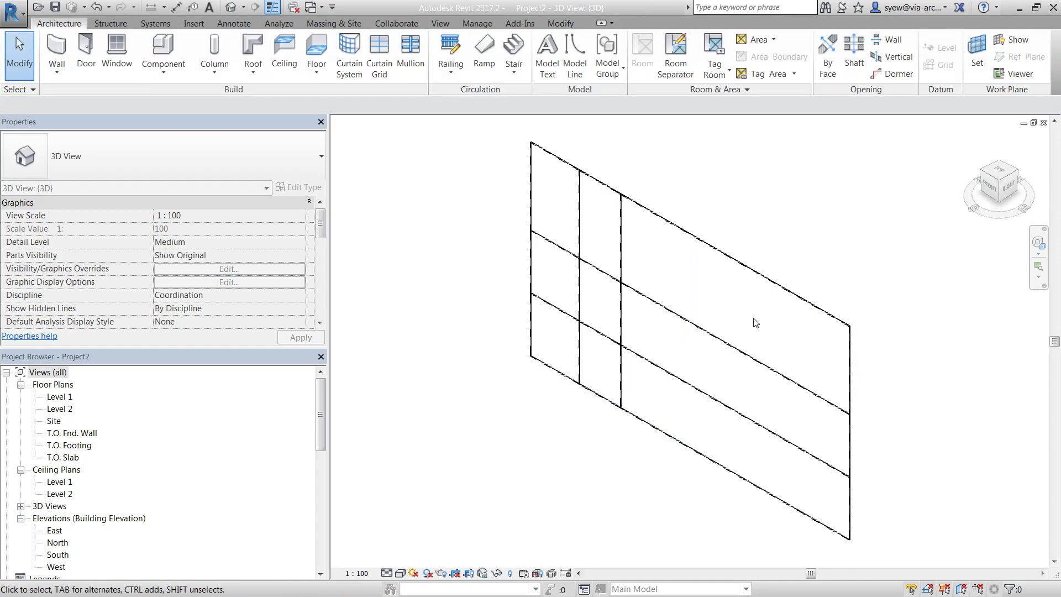
- Set the curtain wall's vertical grid angle to 45°
click(653, 220)
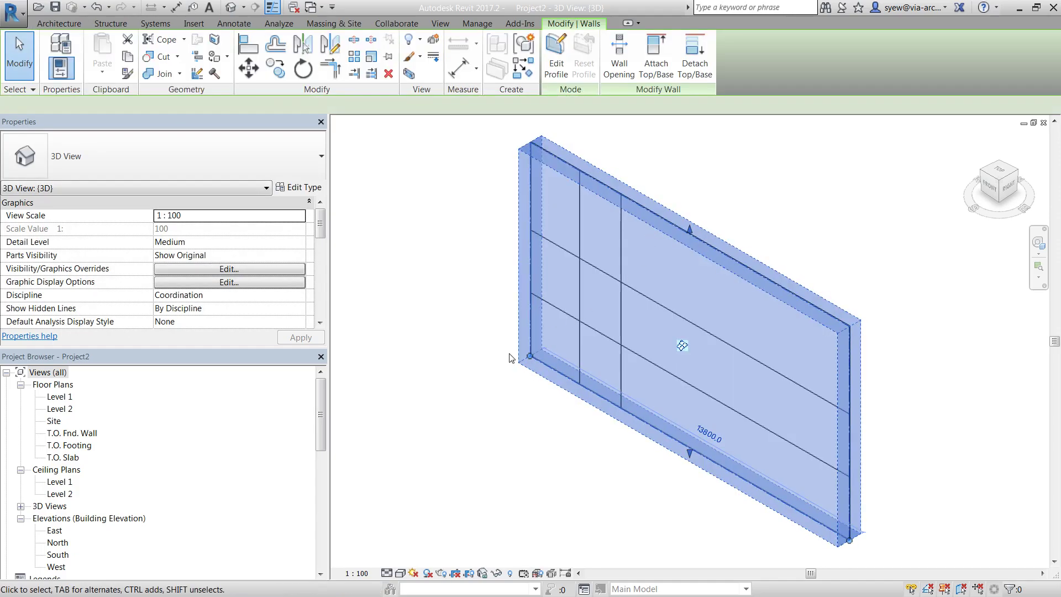
scroll(325, 230, down, 4)
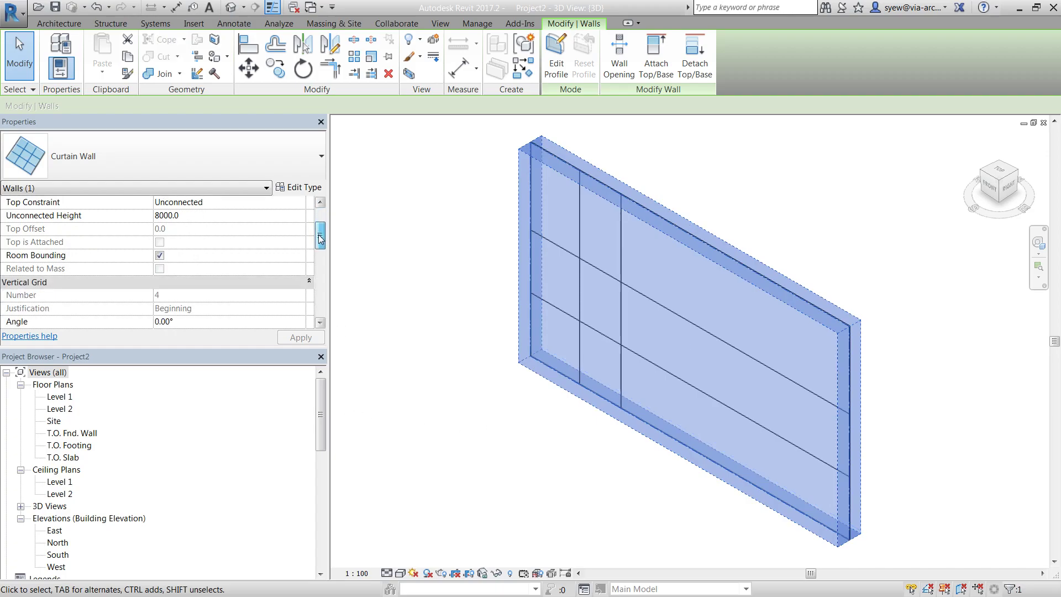
click(166, 268)
text(45)
key(Return)
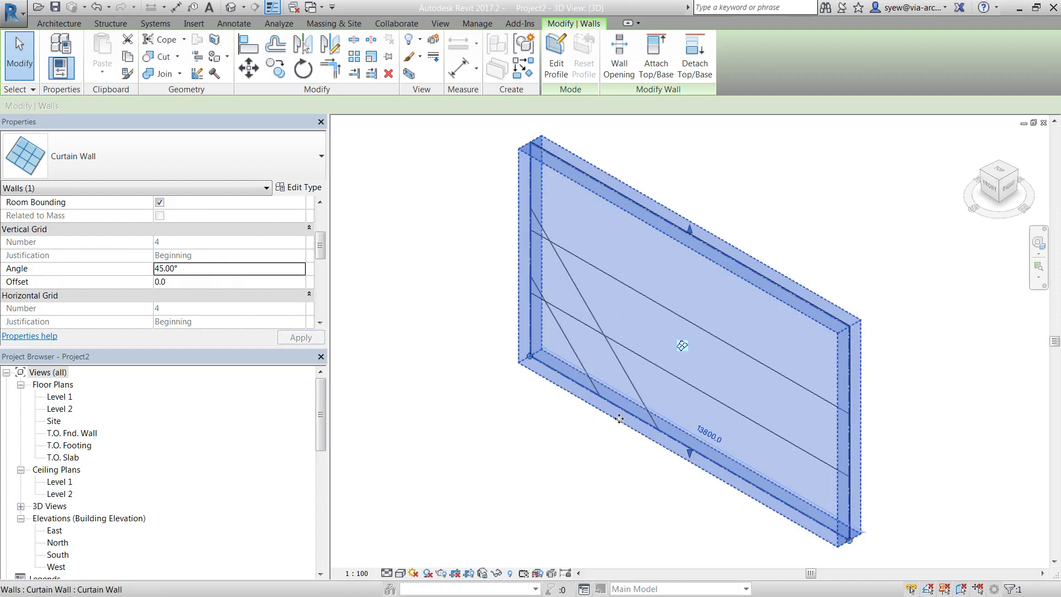
- Set the curtain wall's vertical grid angle to 70°
click(186, 268)
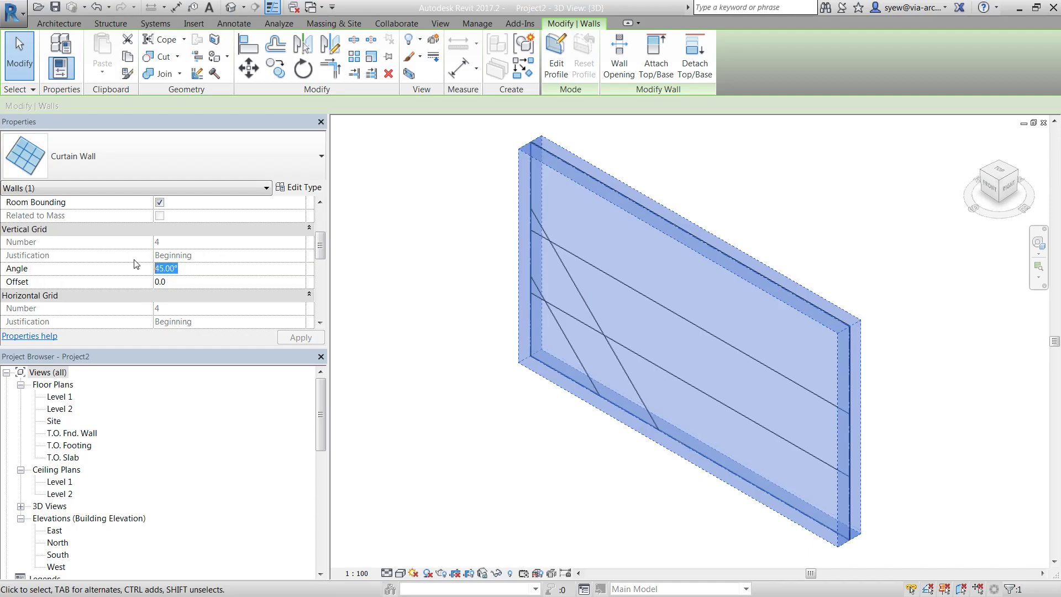
text(70)
key(Return)
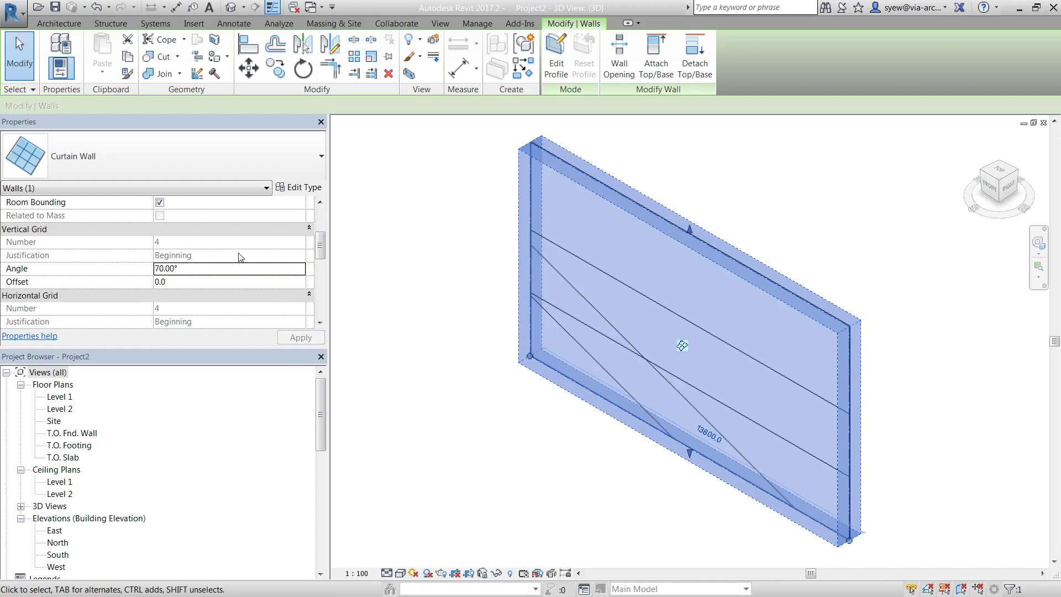
- Set the curtain wall's vertical grid angle to 15° and deselect the wall
click(195, 268)
text(15)
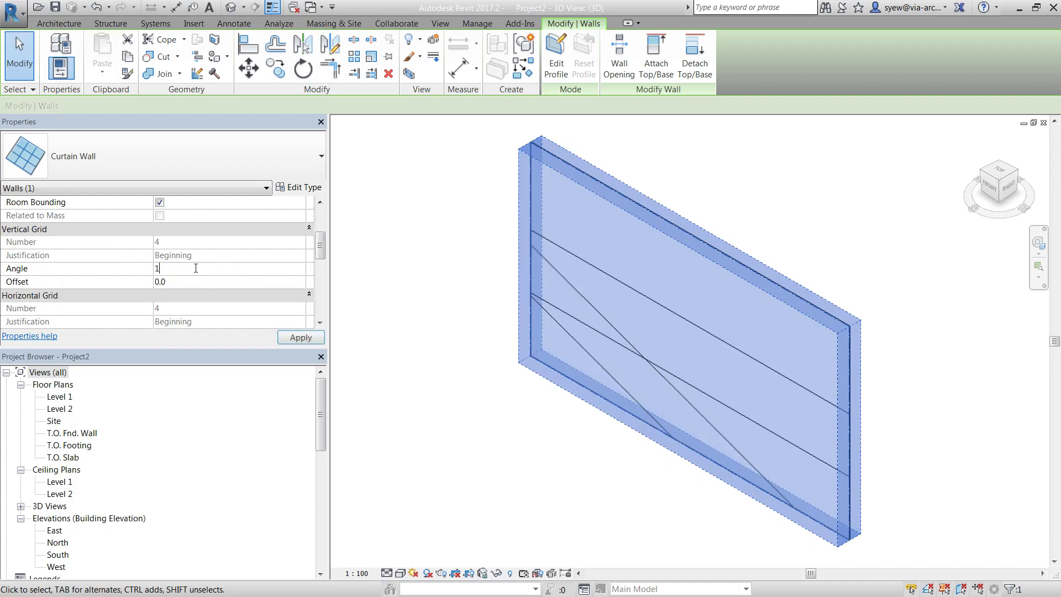
key(Return)
click(609, 470)
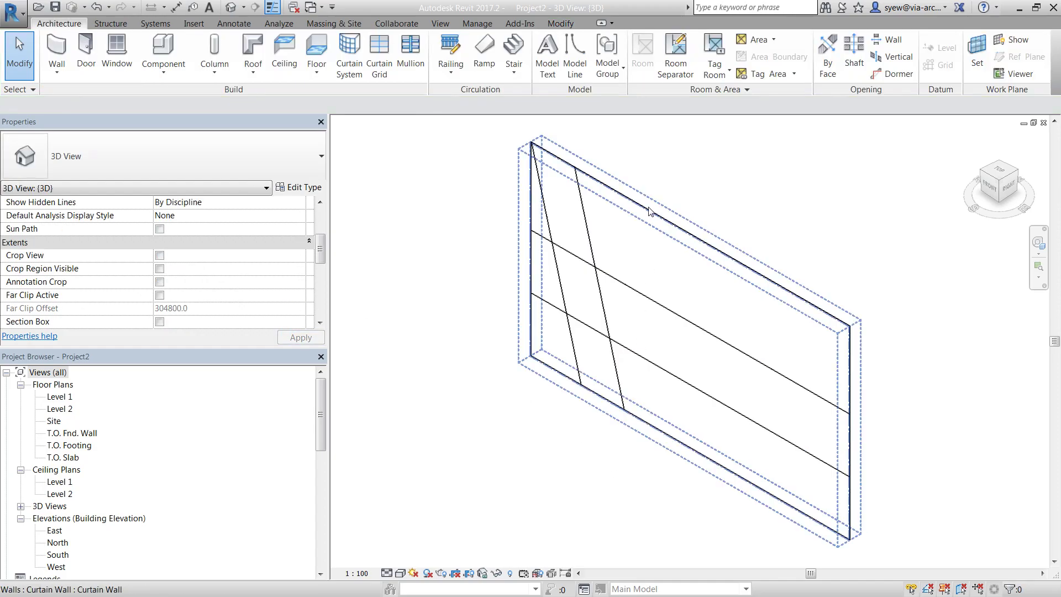
- Add two more slanted curtain grid lines about 2400 mm apart to the right of the existing ones
click(378, 55)
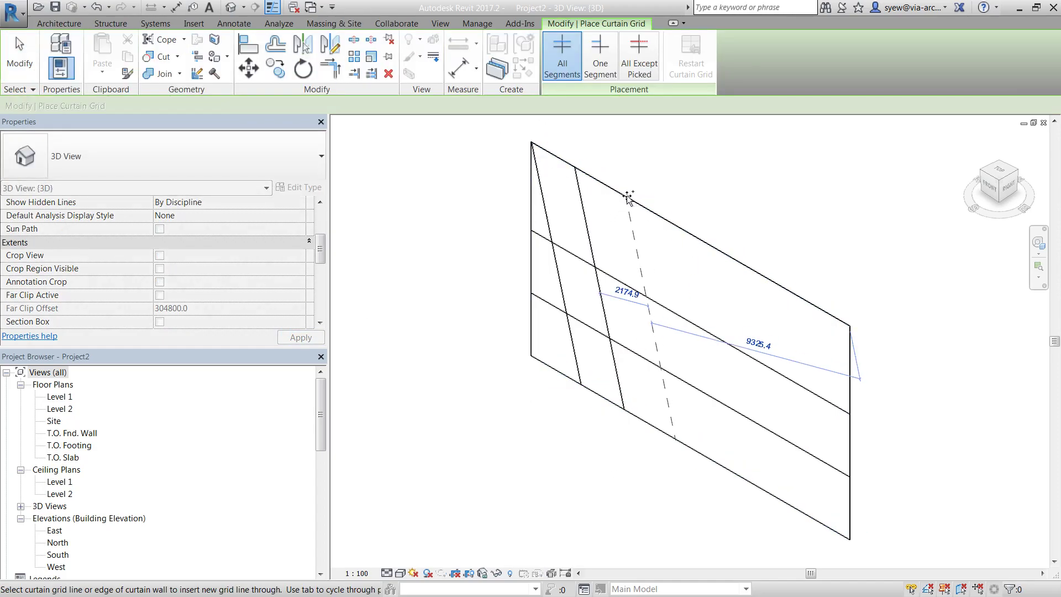
click(628, 198)
click(687, 232)
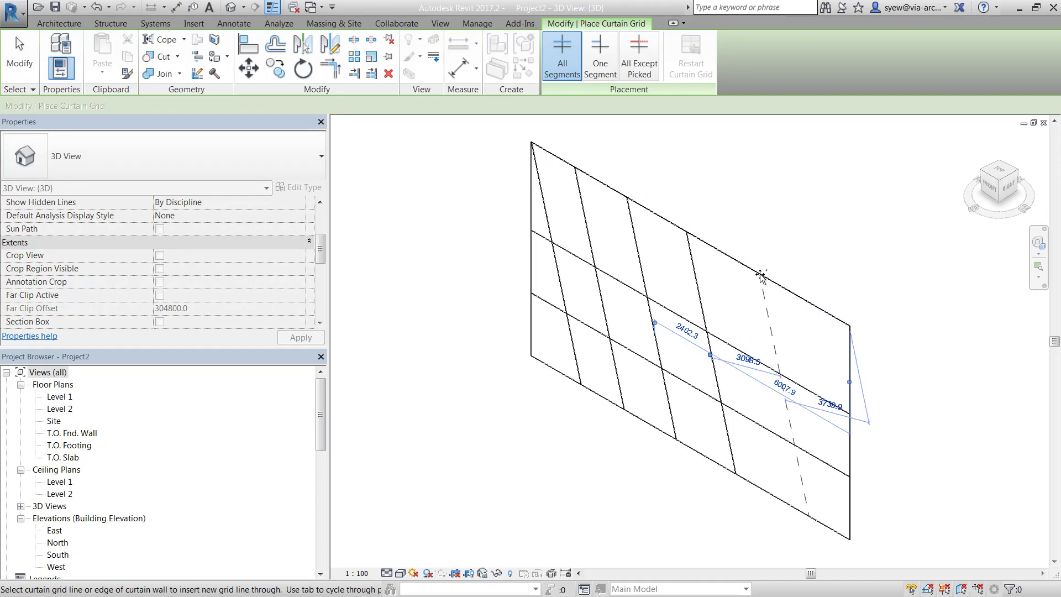
- Place another slanted curtain grid line about 2800 mm from the wall's right end and delete it again
click(763, 277)
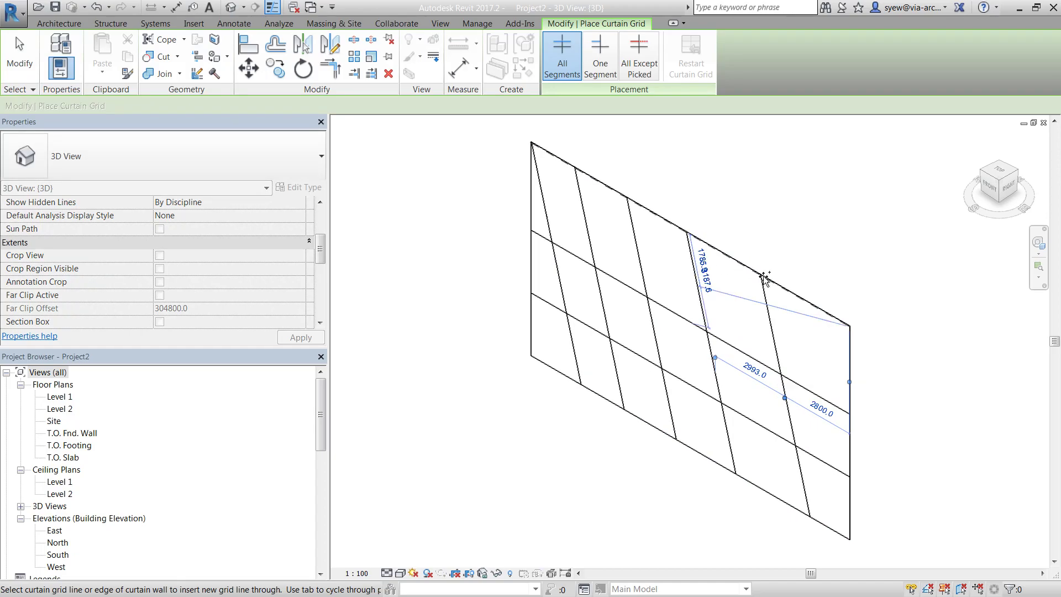
key(Escape)
key(Escape)
click(769, 308)
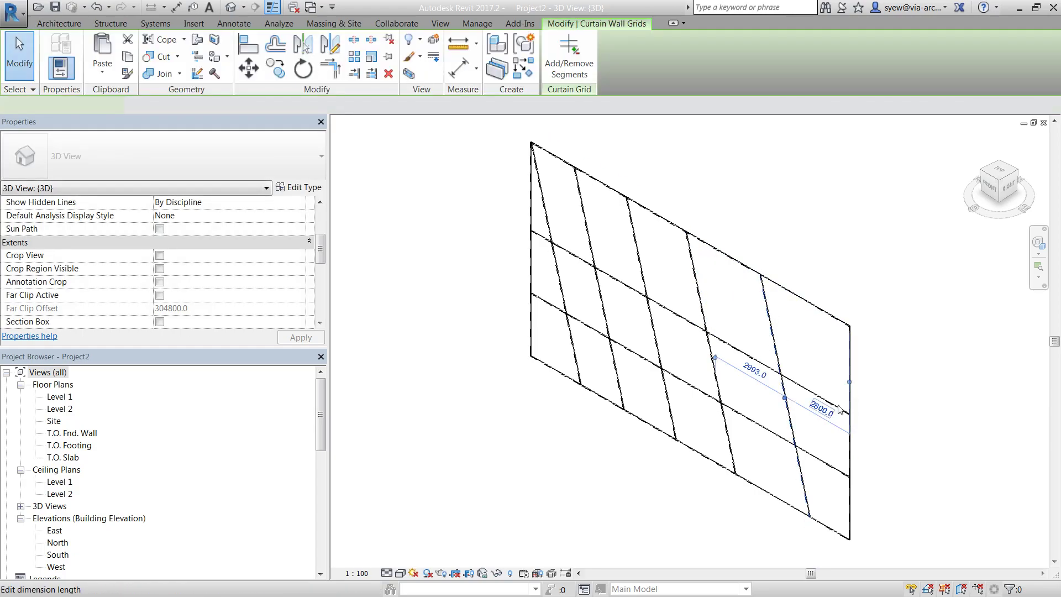
key(Delete)
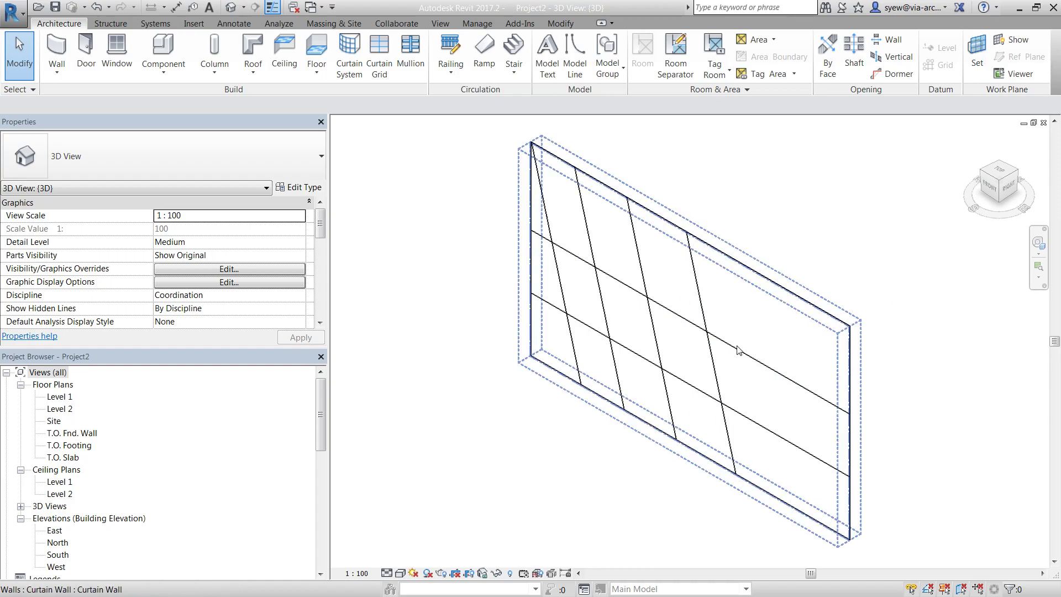
- Check the upper-right glazed curtain panel's properties and switch to the handout in Adobe Acrobat to read its Mullions section
click(765, 278)
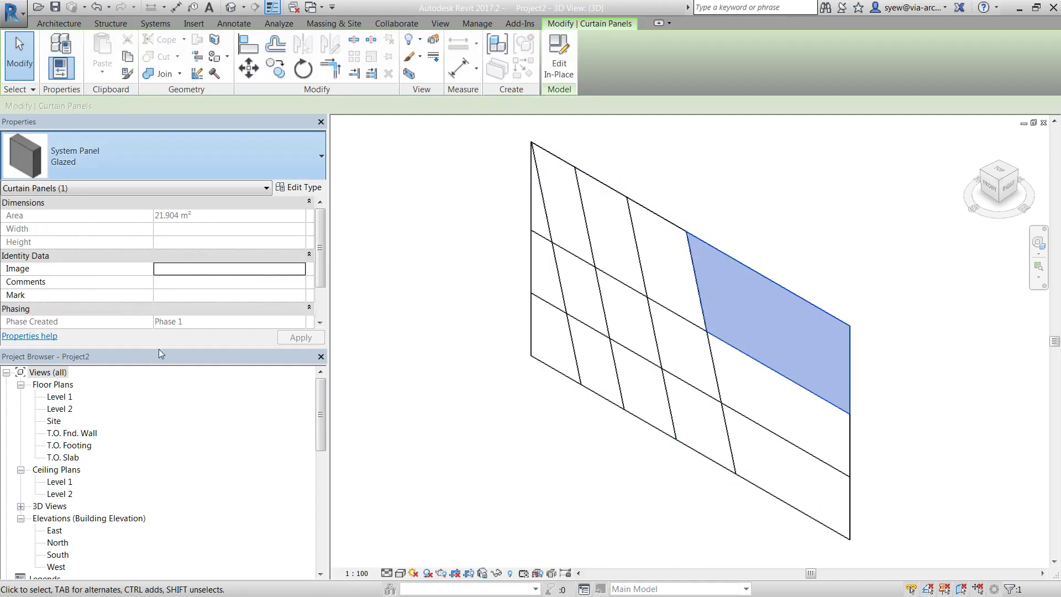
click(930, 353)
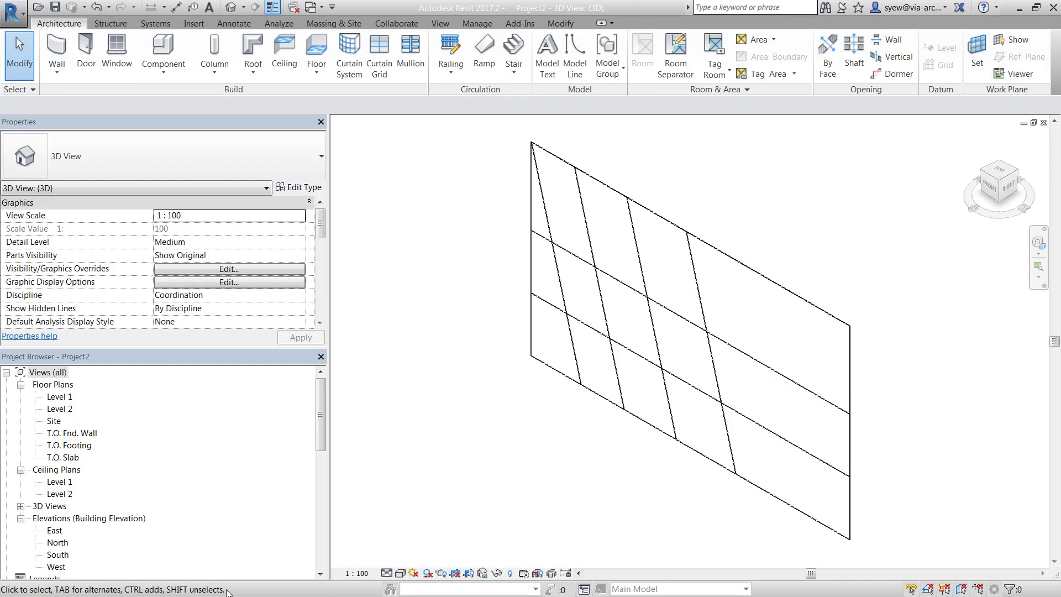
key(ctrl+Tab)
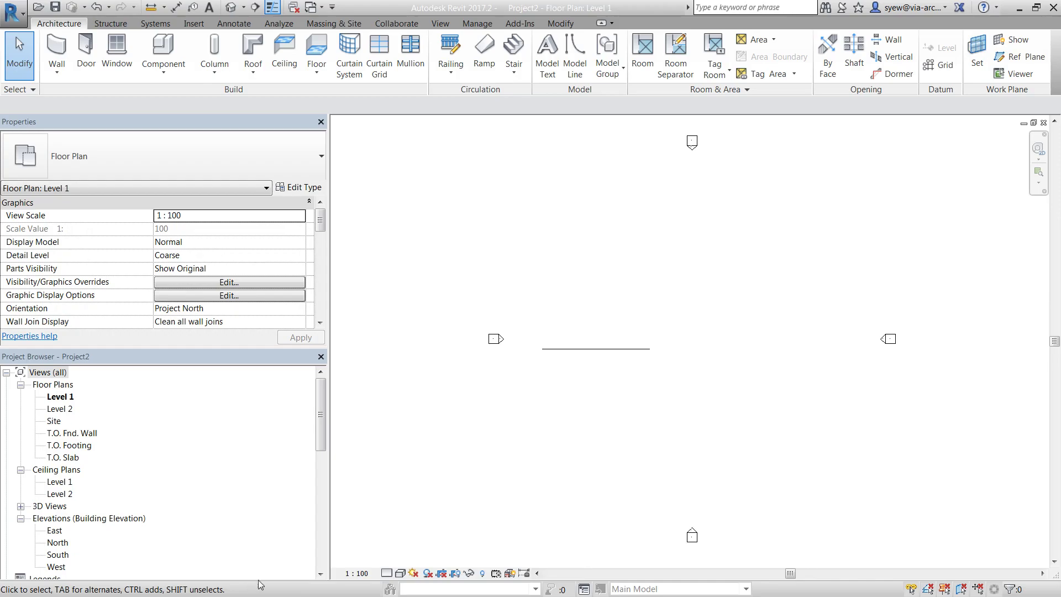
click(1020, 11)
scroll(791, 381, down, 5)
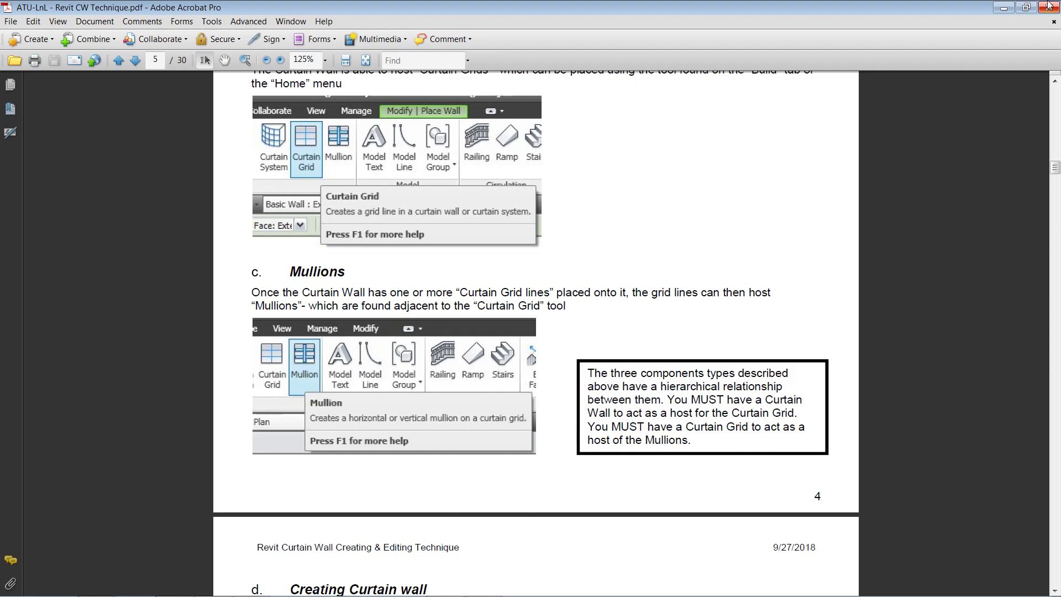
- Switch back to Revit and show the curtain wall in the default 3D view, turned more towards its front
click(1003, 8)
mouse_move(276, 595)
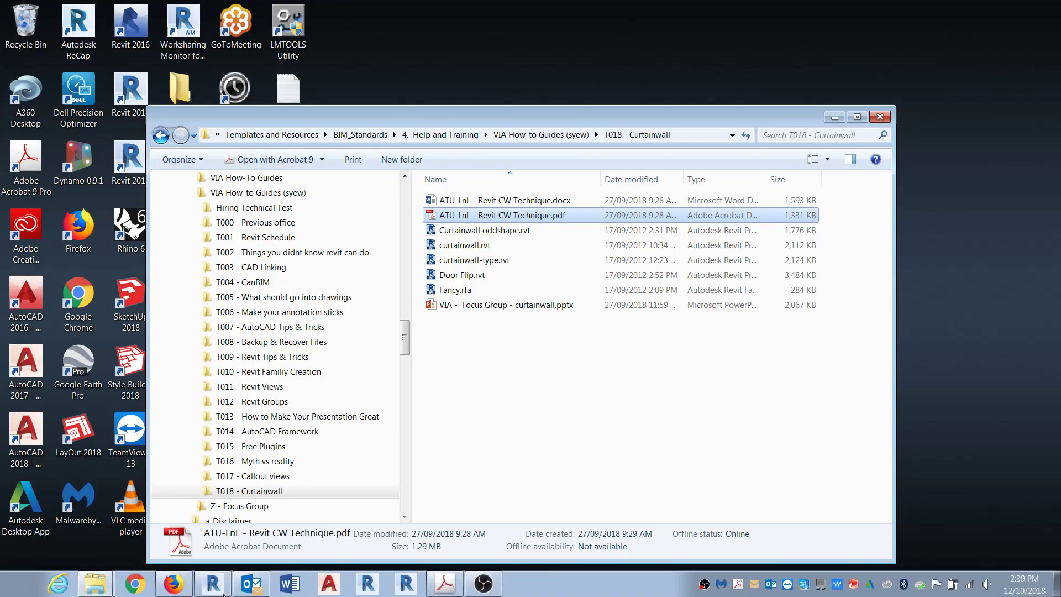
click(225, 588)
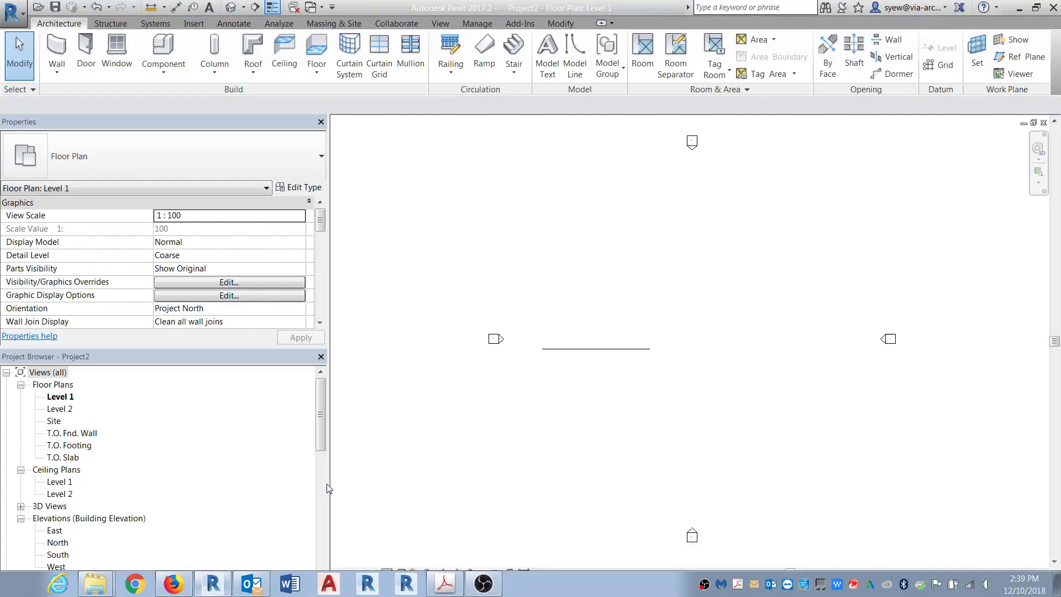
click(231, 7)
shift+middle_drag(685, 475, 677, 498)
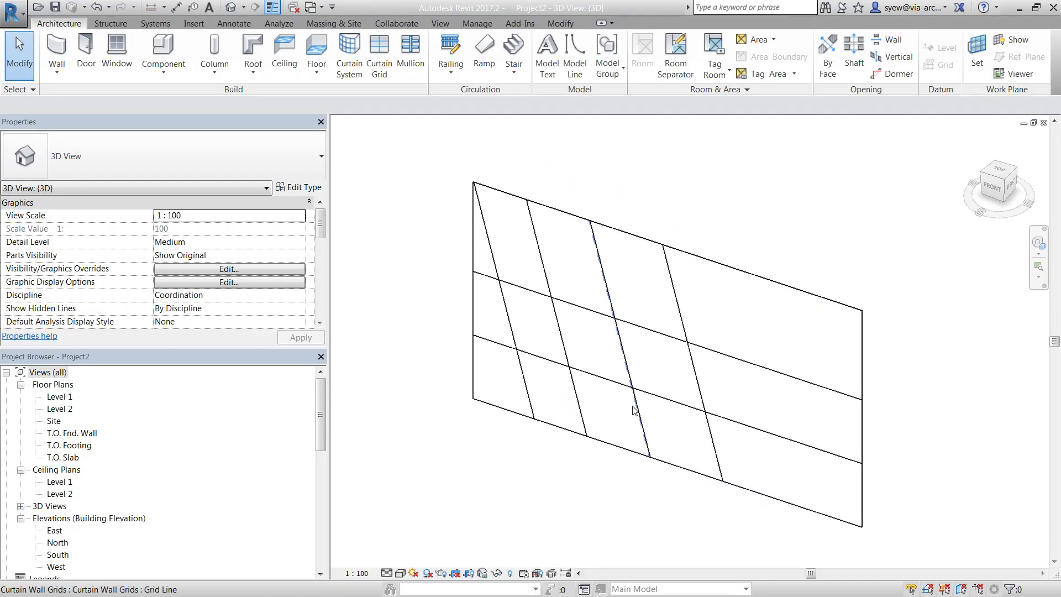
- Place 50 x 150mm rectangular mullions along the wall's top edge and on the upper horizontal grid segment between the first two slanted lines
click(410, 52)
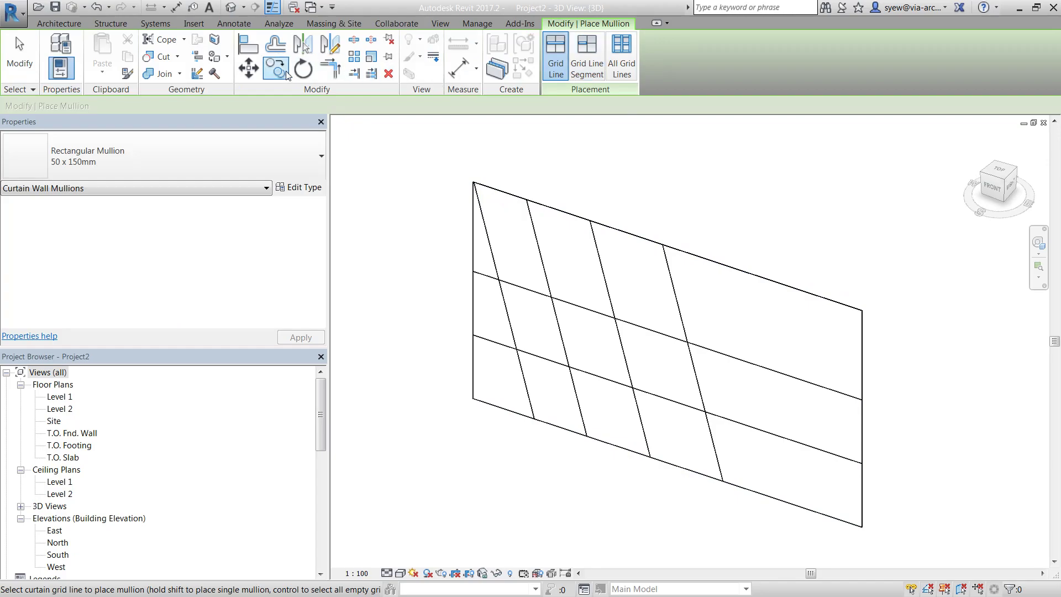
key(Escape)
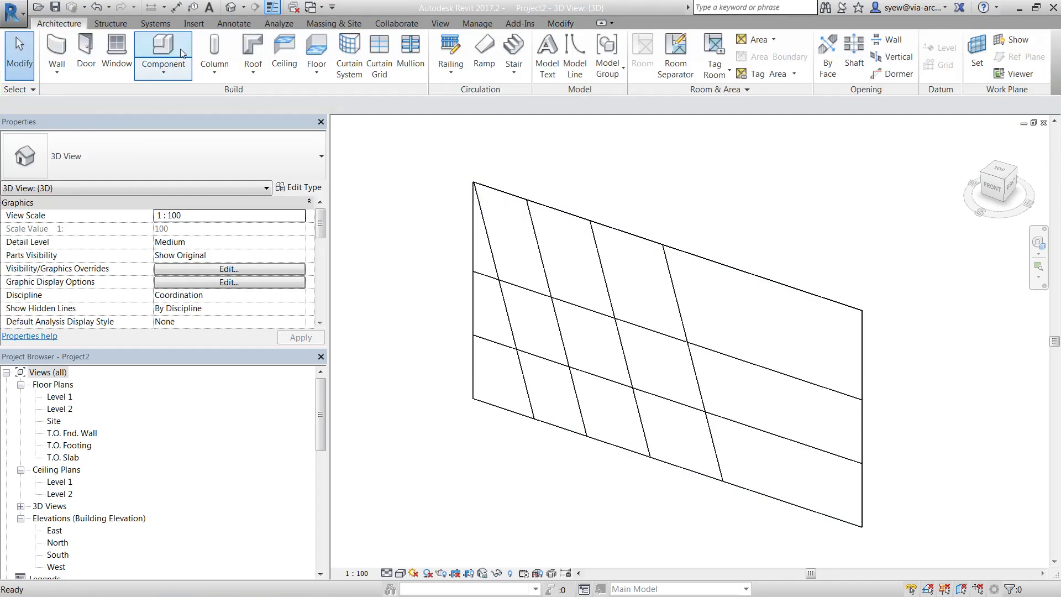
click(420, 57)
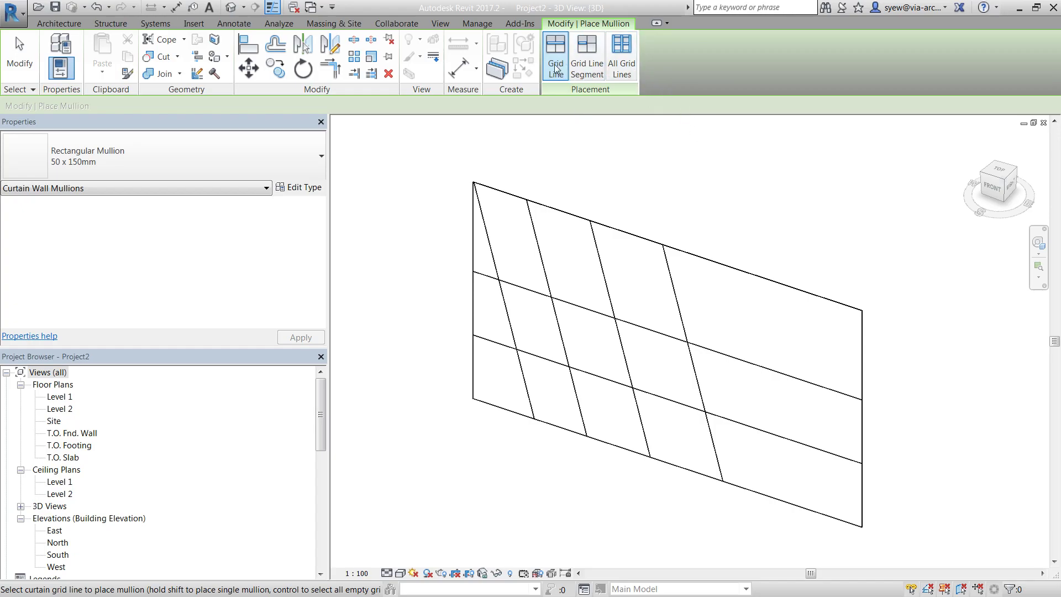
click(541, 203)
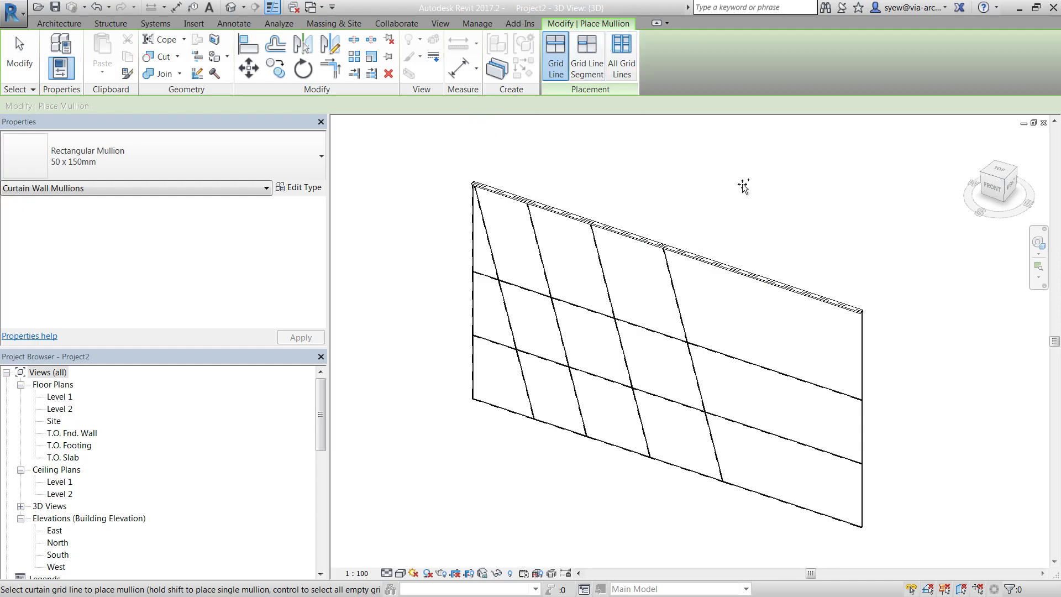
click(585, 53)
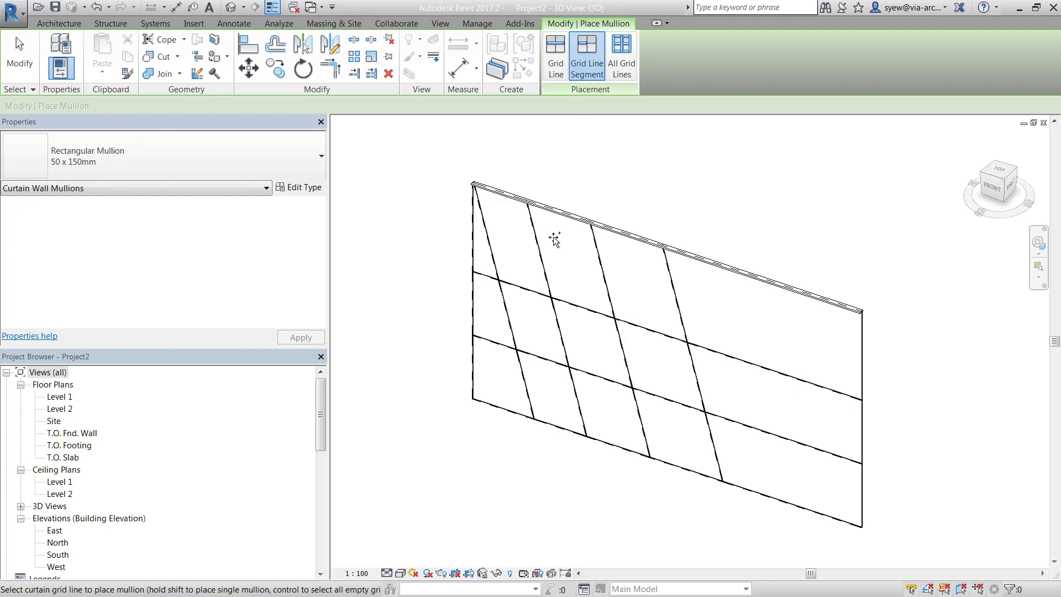
click(523, 289)
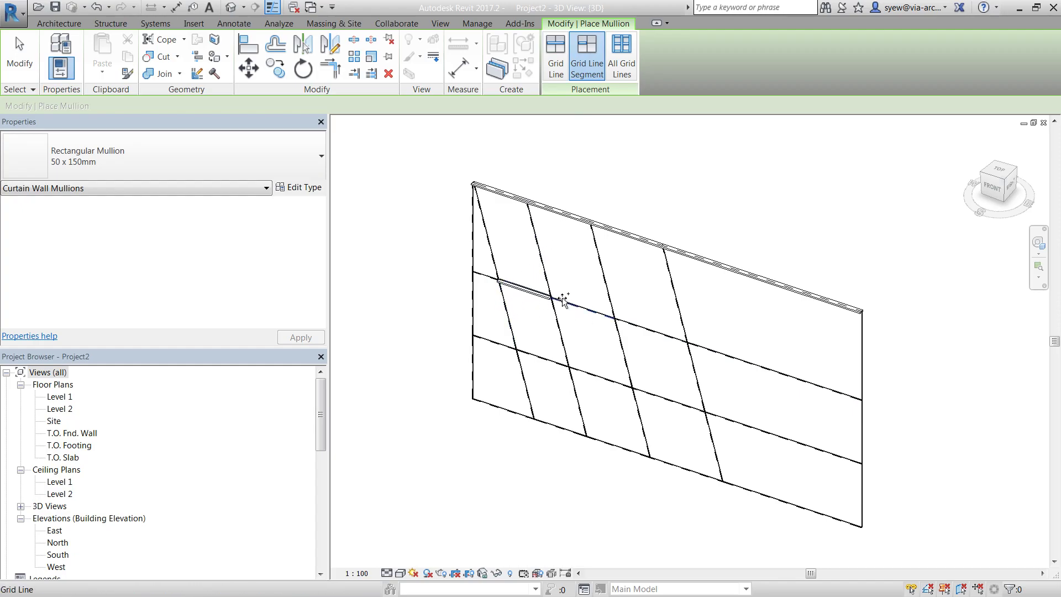
- Add 50 x 150mm rectangular mullions to all remaining grid lines of the curtain wall at once and end the Mullion command
click(630, 50)
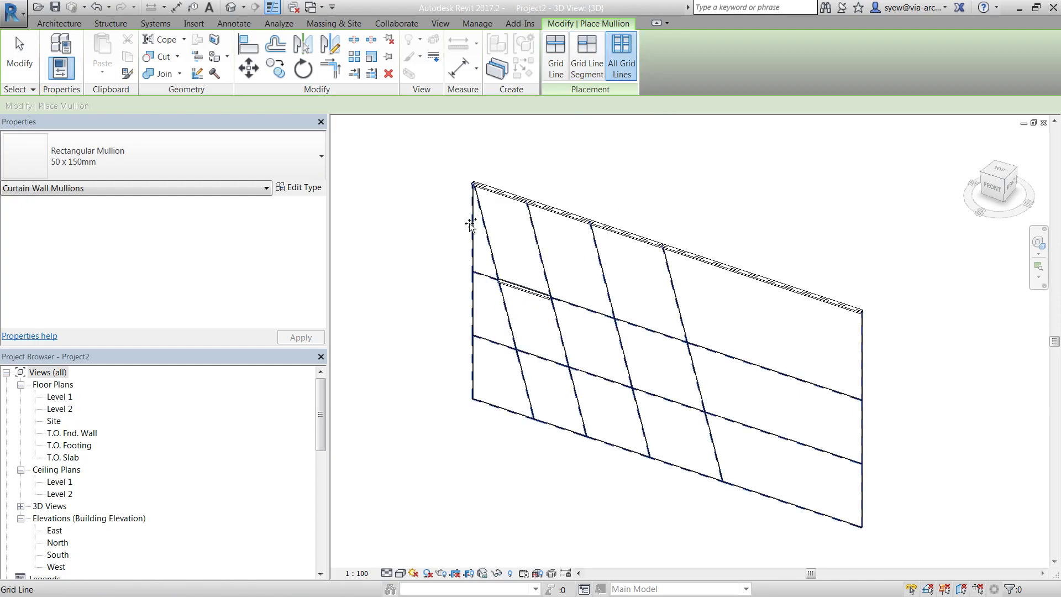
click(472, 202)
click(834, 552)
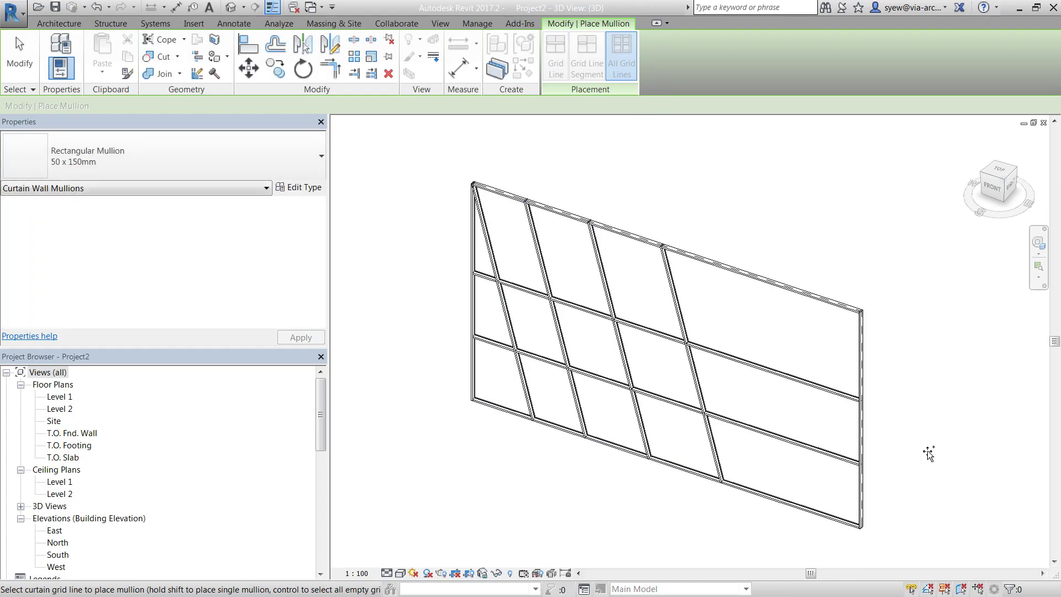
key(Escape)
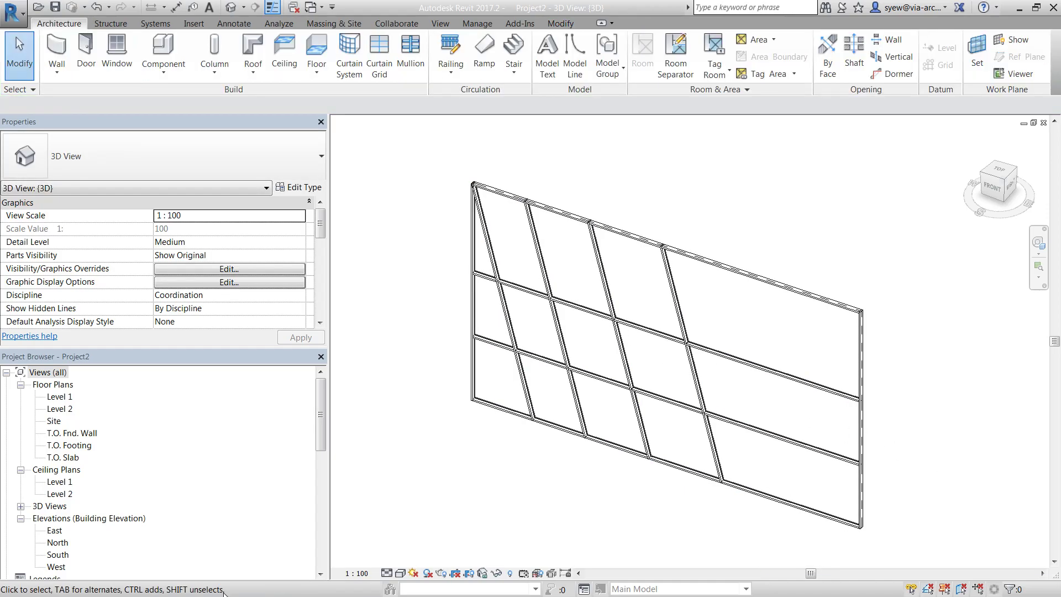
- Switch to the handout in Adobe Acrobat and review its pages on creating the curtain wall, adding grid lines and adding mullions
key(ctrl+Tab)
key(ctrl+Tab)
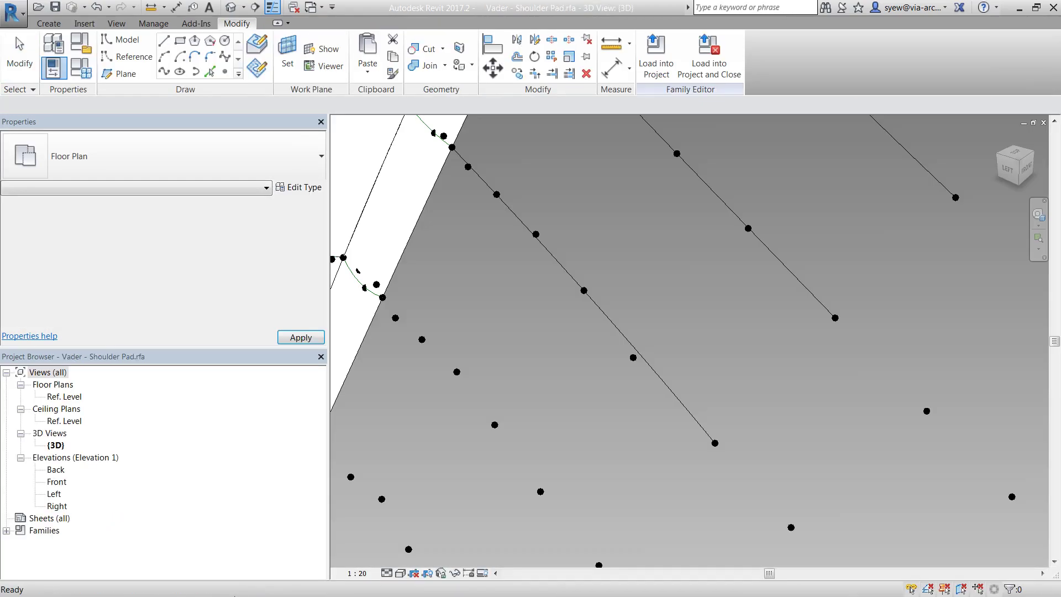
click(1020, 7)
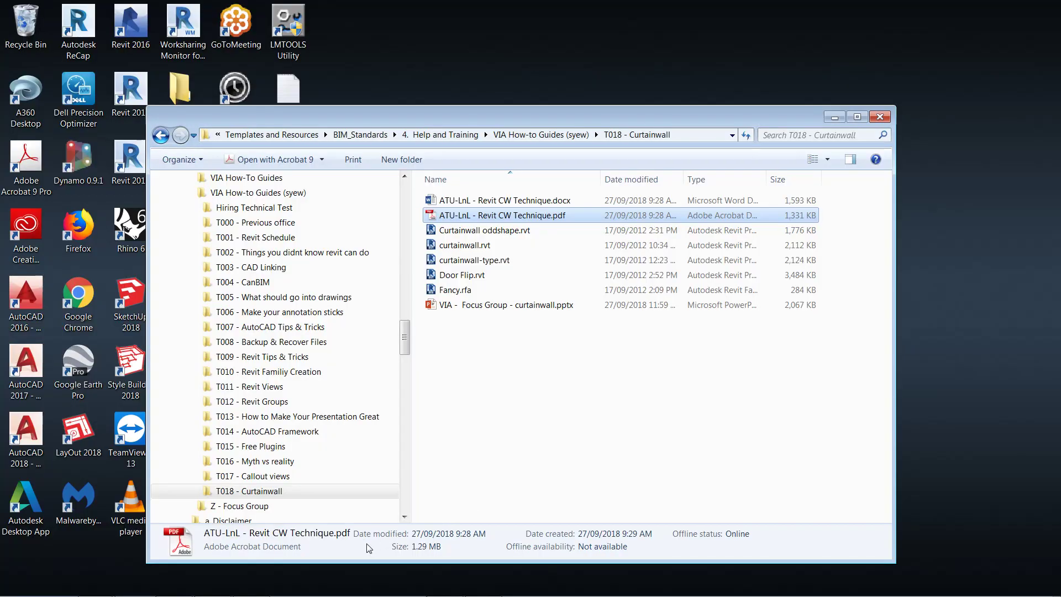
click(443, 584)
scroll(588, 295, down, 5)
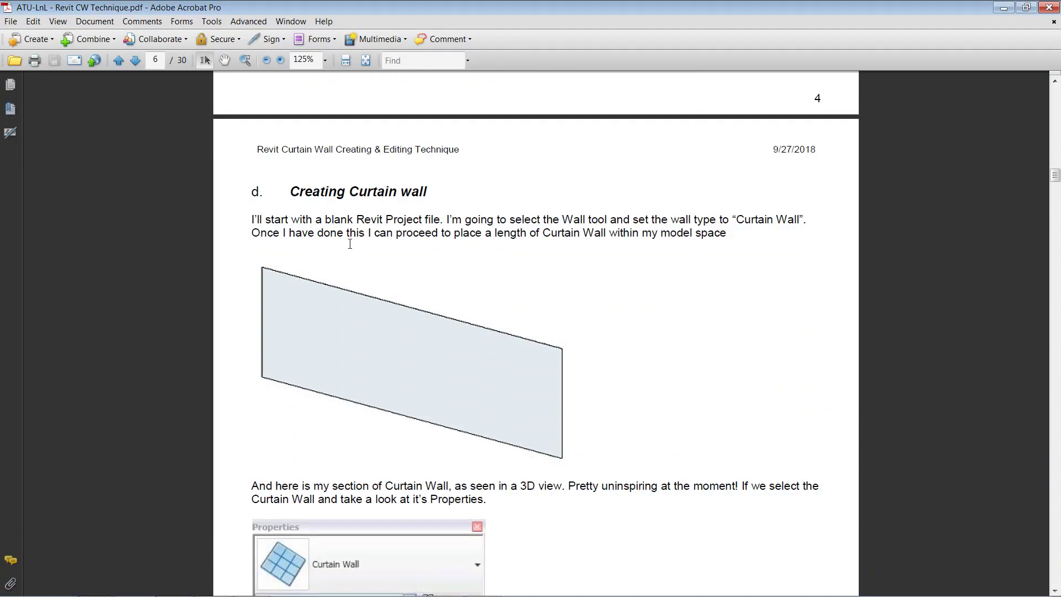
scroll(350, 243, down, 6)
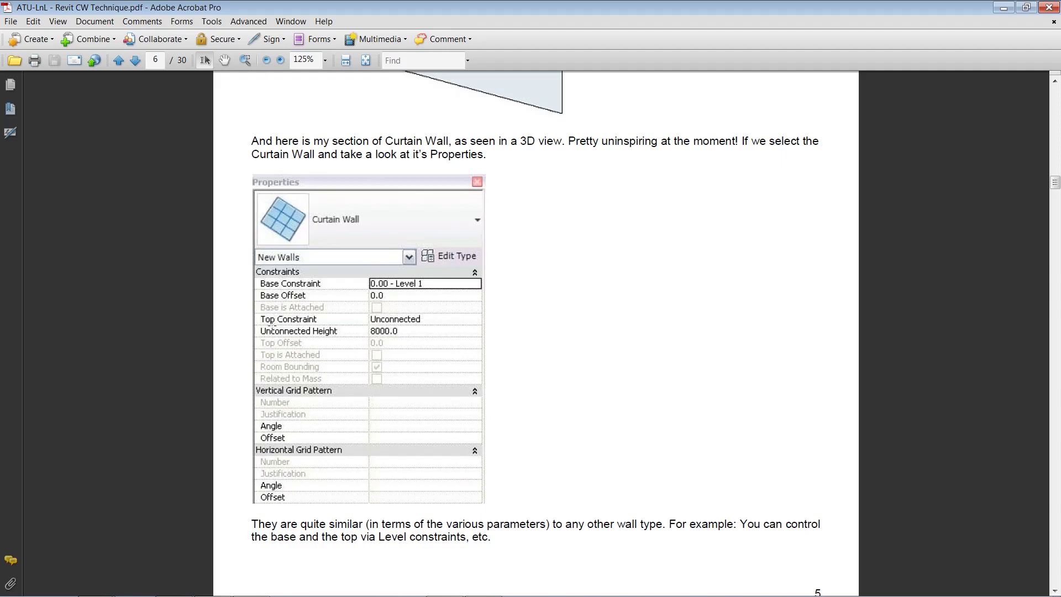
scroll(351, 321, down, 6)
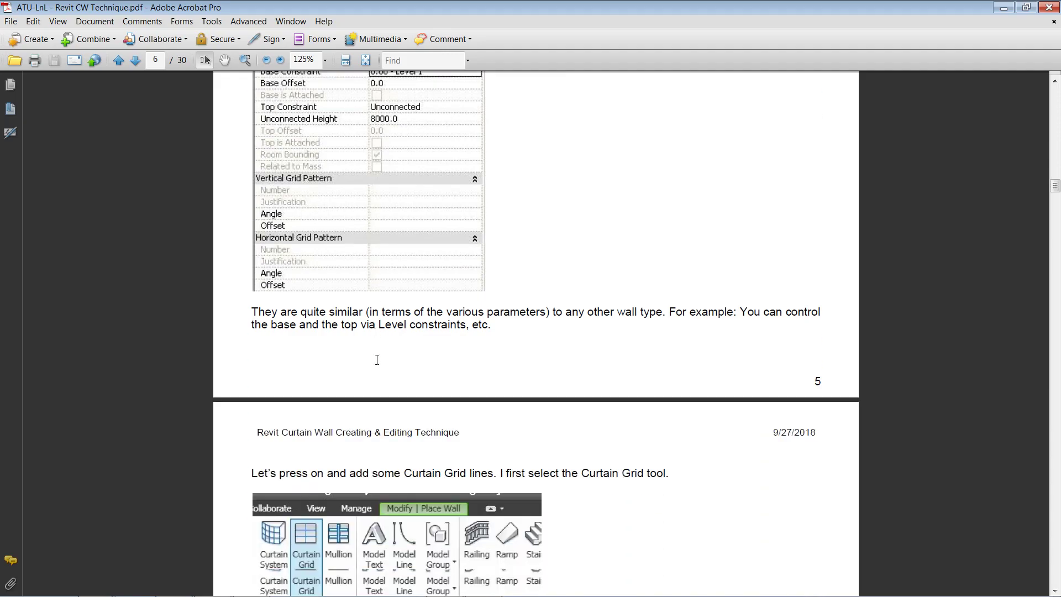
scroll(379, 365, down, 11)
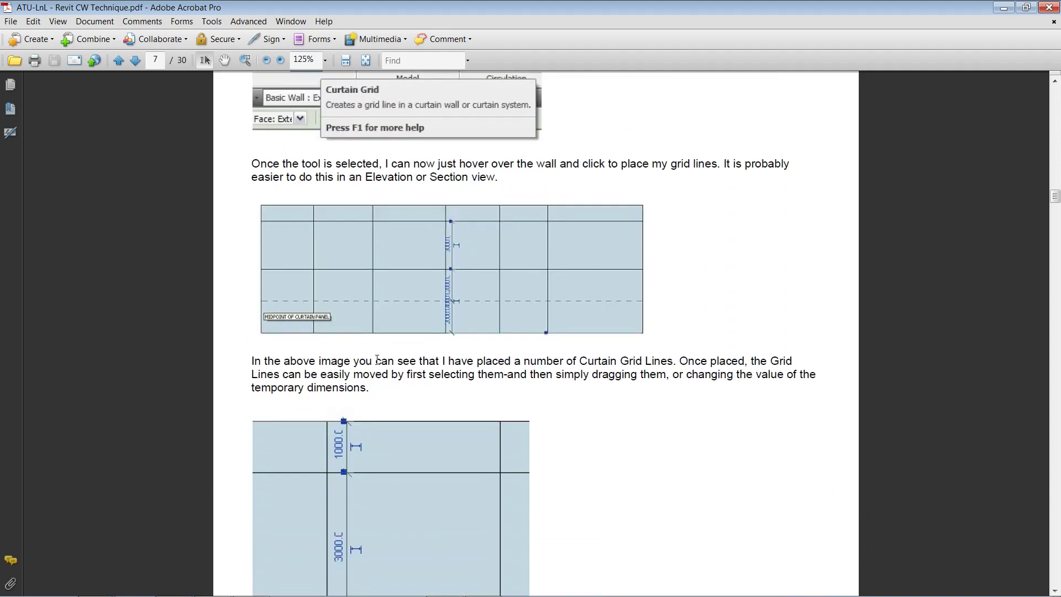
scroll(380, 365, down, 12)
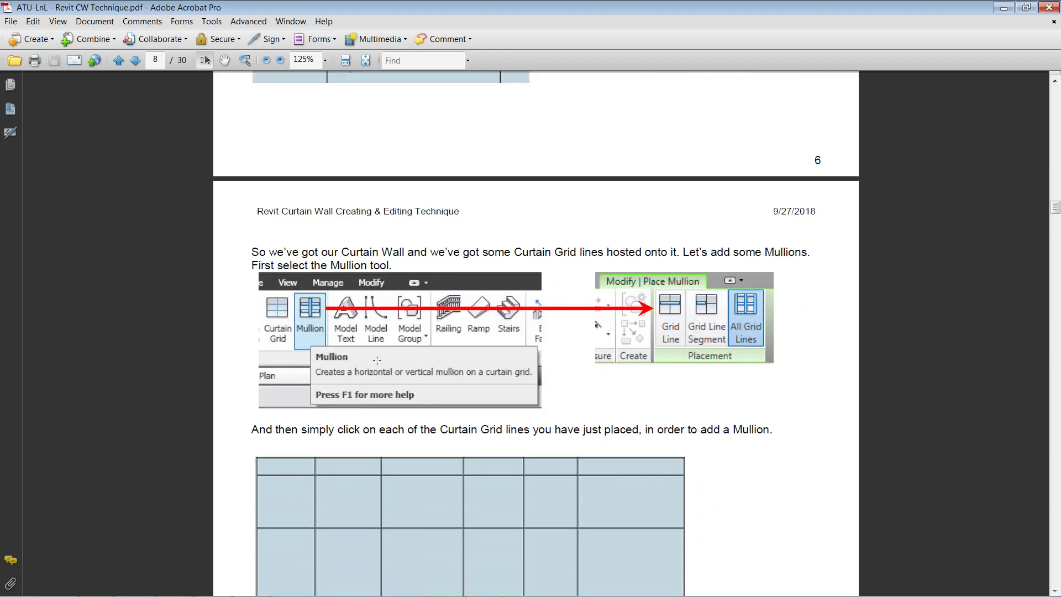
- Read the handout's Curtain Panels swapping section, including how to change a selected panel to a different type
scroll(376, 360, down, 10)
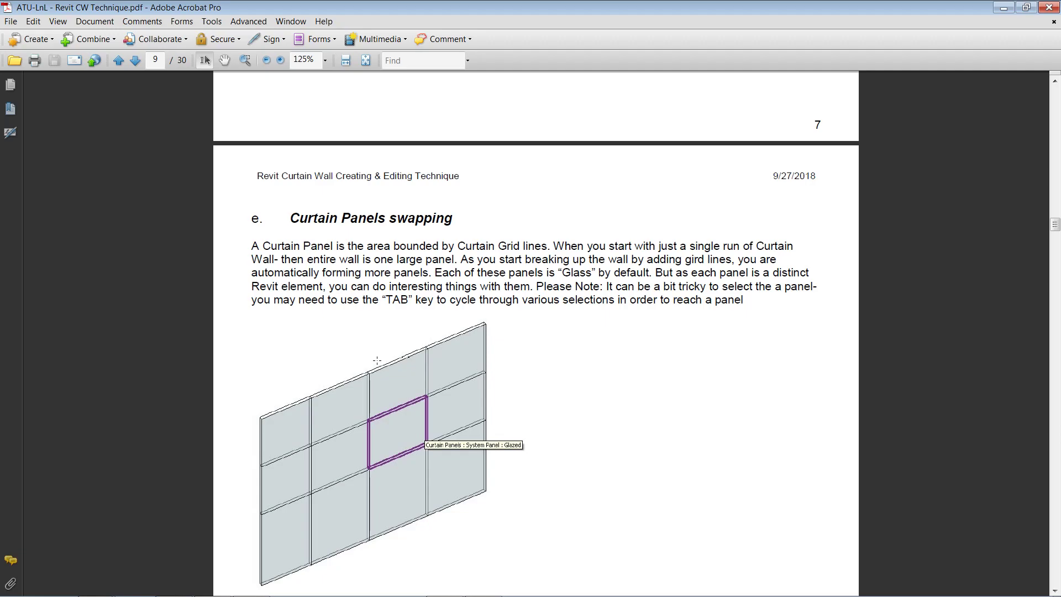
scroll(377, 360, down, 1)
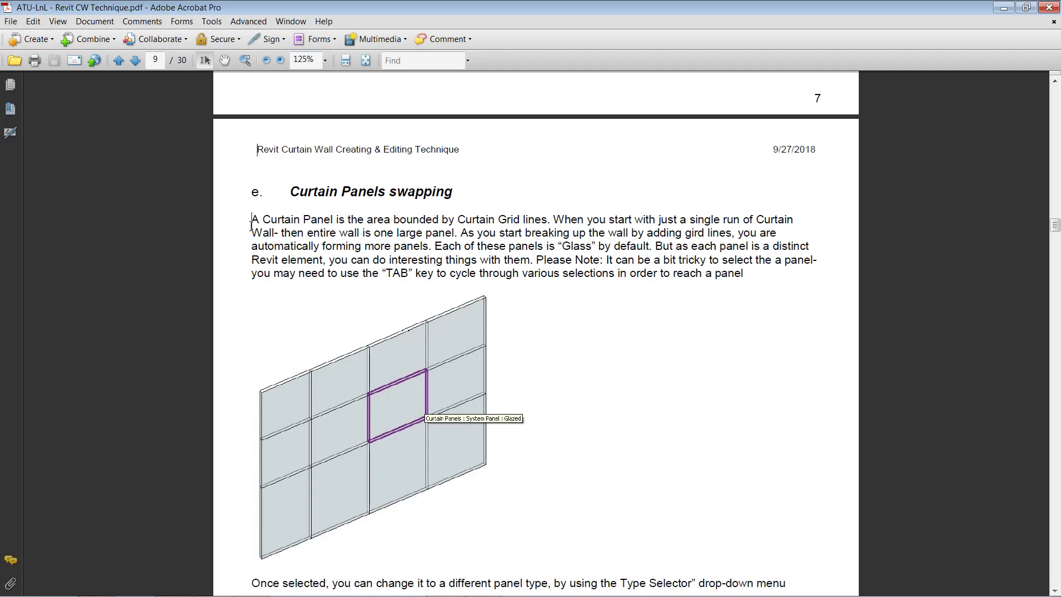
drag(251, 225, 406, 226)
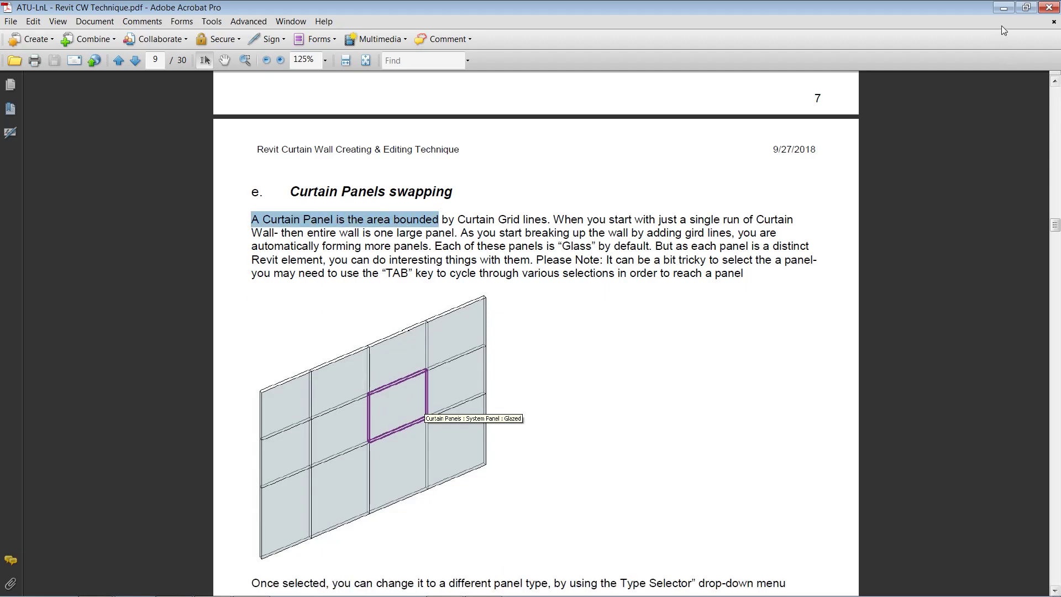
scroll(646, 383, down, 4)
scroll(645, 383, down, 4)
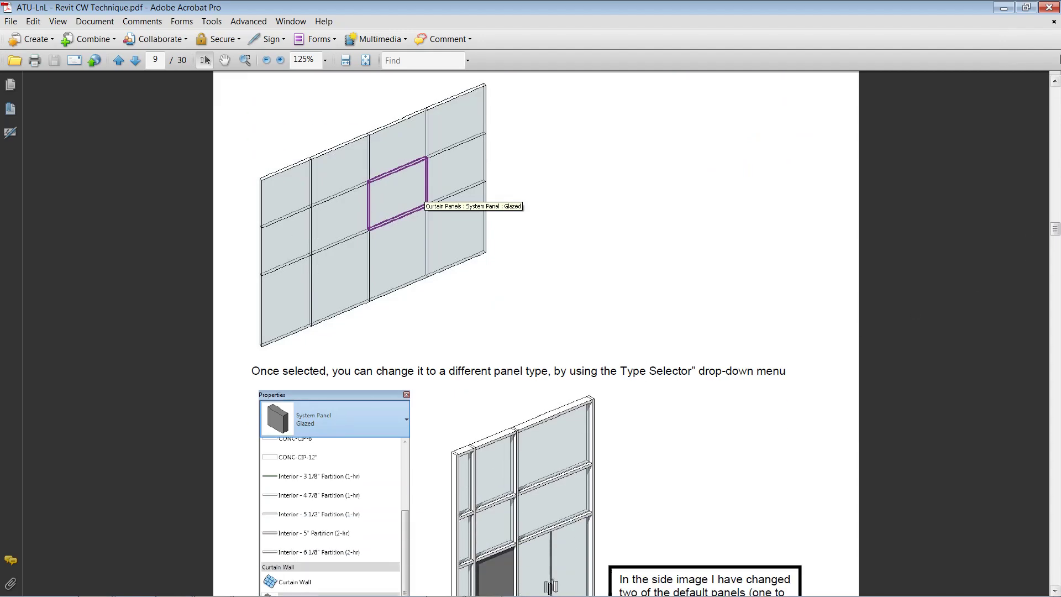
- Switch back to Revit and change the middle-row panel between the last two slanted grid lines to Stacked Wall Exterior - Brick Over Block w Metal Stud
click(1003, 8)
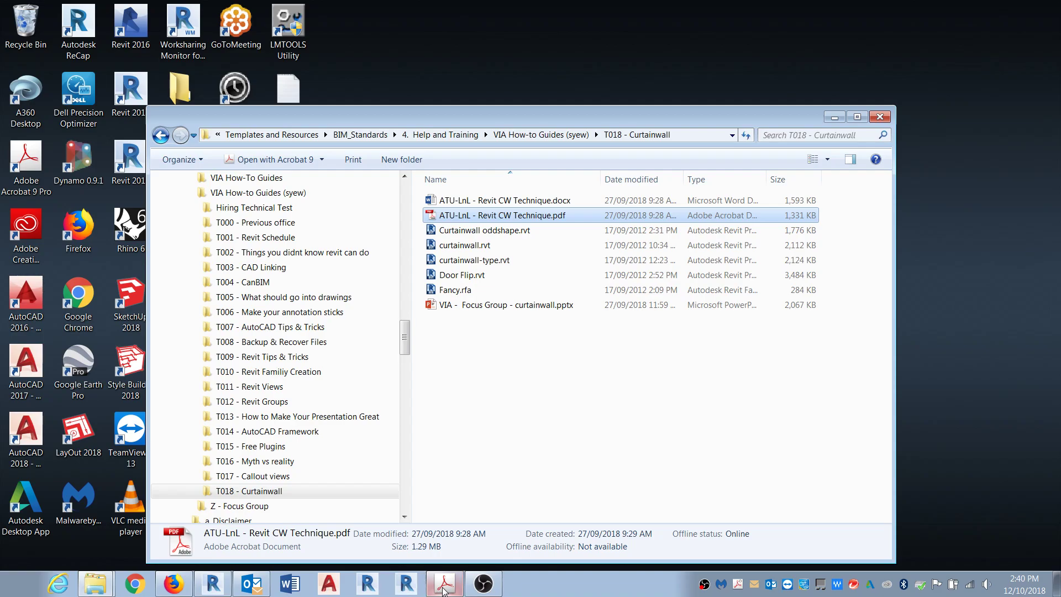
click(216, 583)
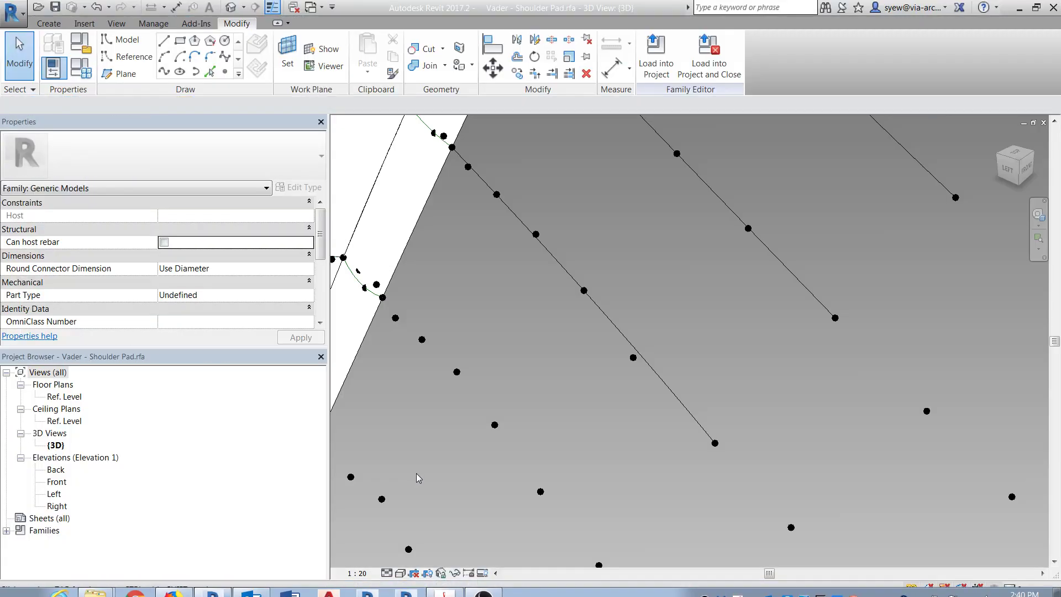
key(ctrl+Tab)
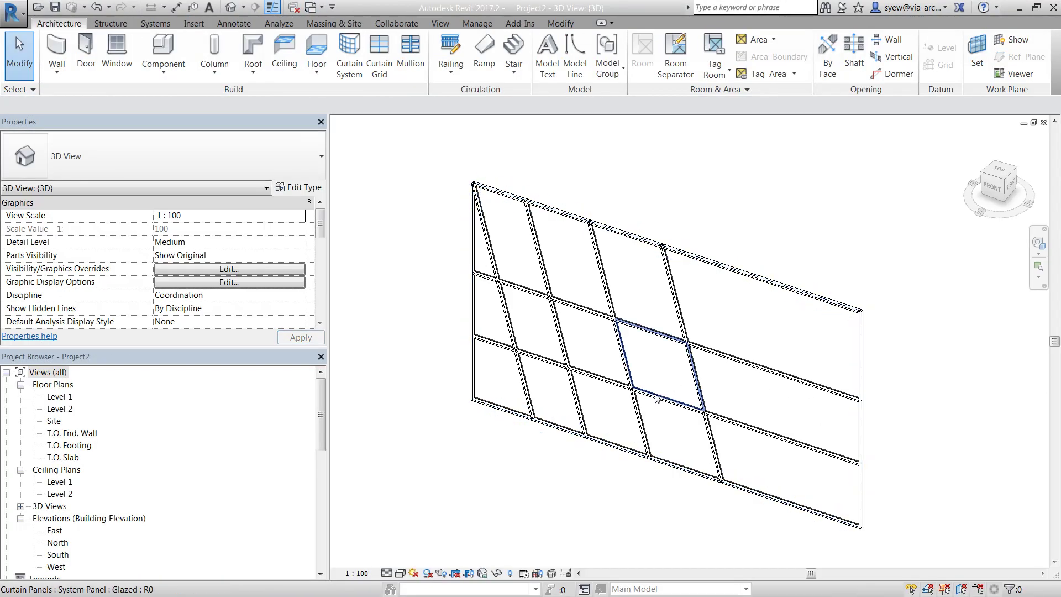
click(657, 378)
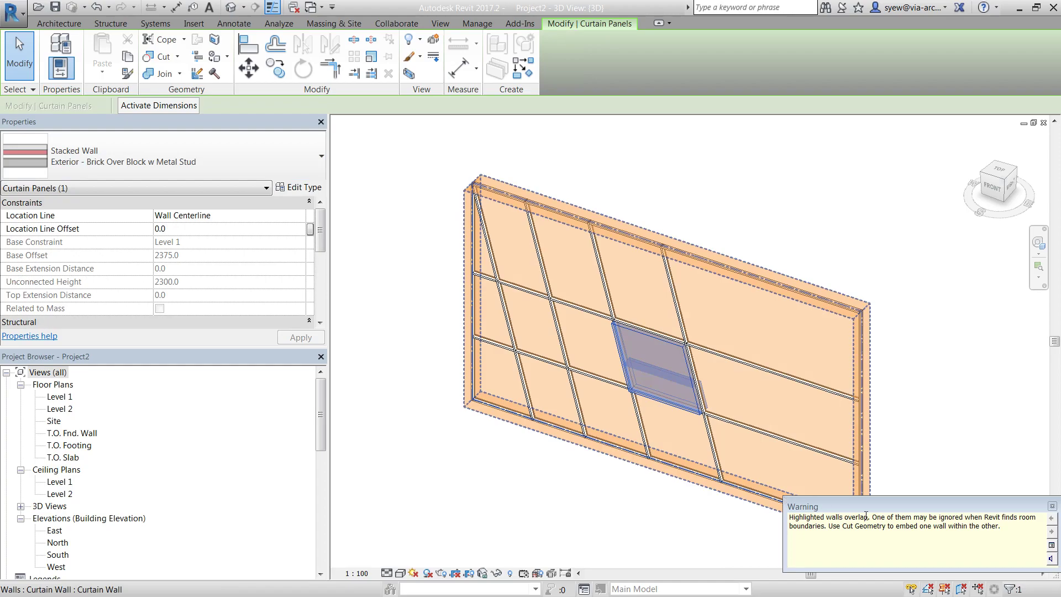
click(1052, 507)
- Swap the glazed middle-row panel just left of the stacked wall panel for another panel type and deselect it
scroll(644, 476, up, 3)
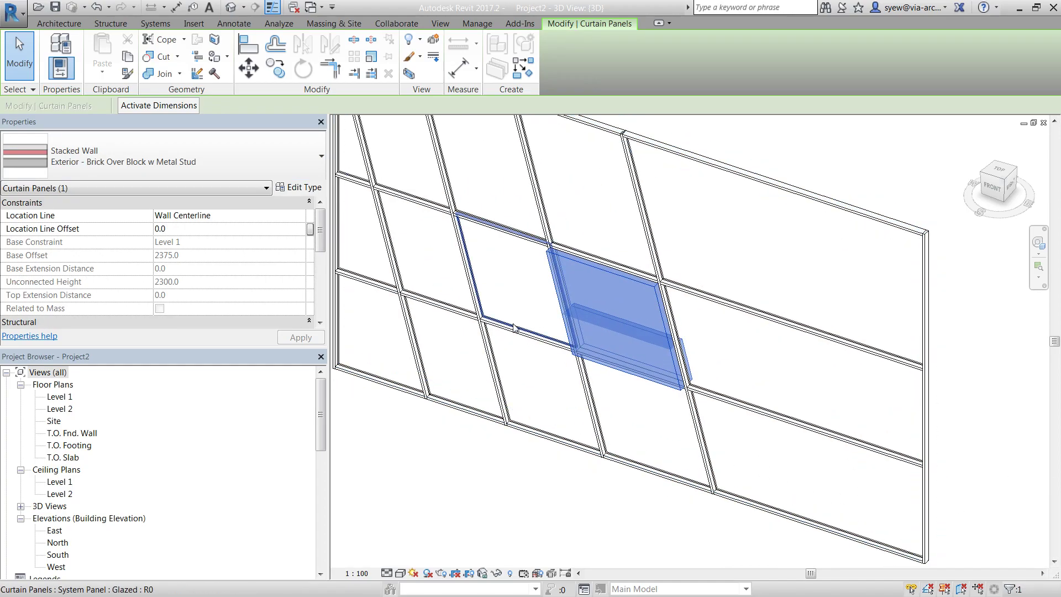
click(513, 324)
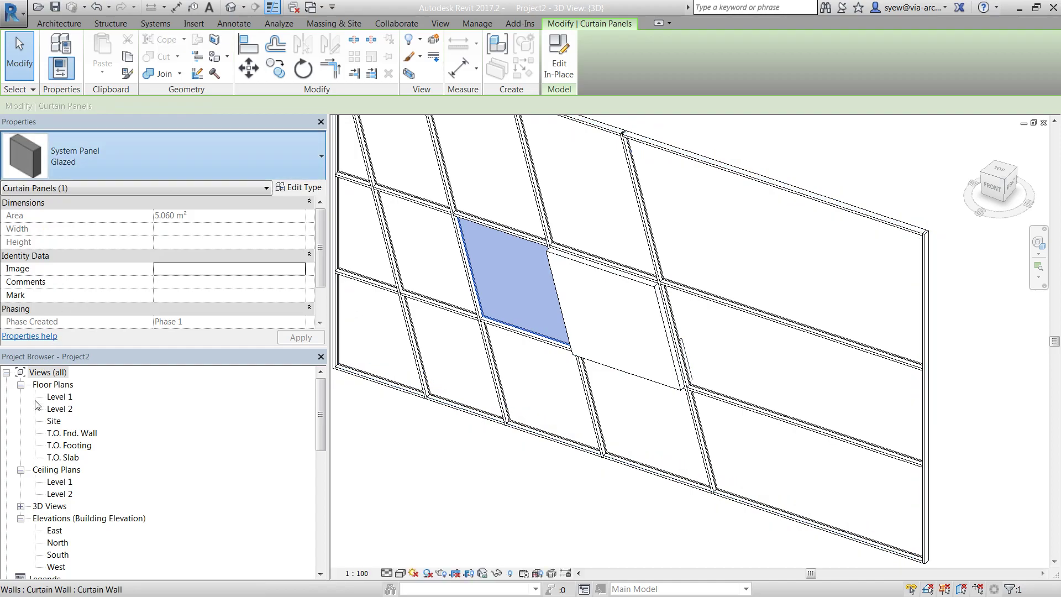
key(Escape)
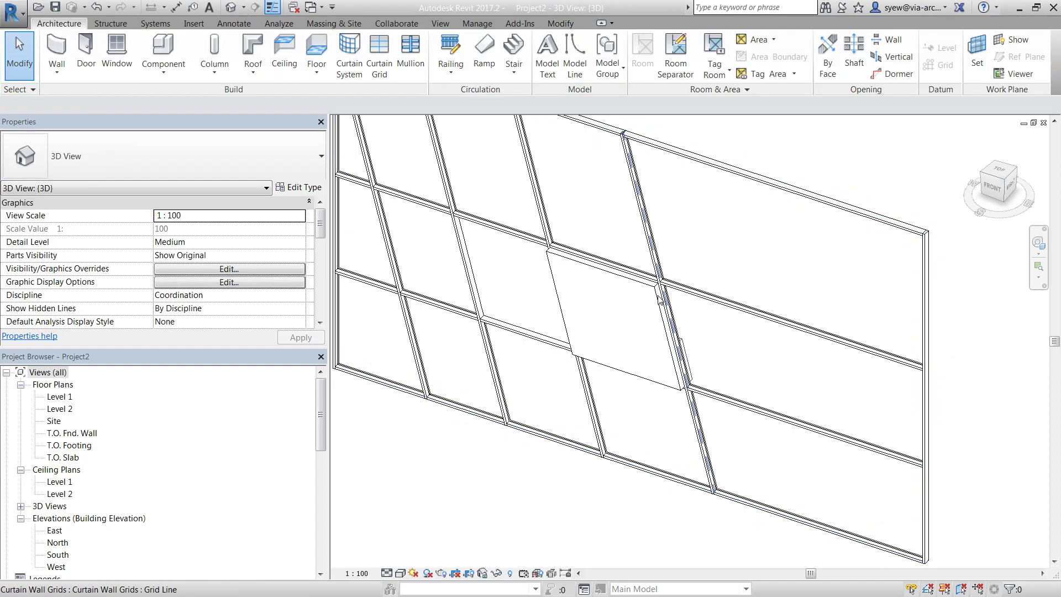
- Set the 3D view's visual style to Shaded and view the curtain wall from its back side
shift+middle_drag(619, 353, 671, 358)
click(400, 573)
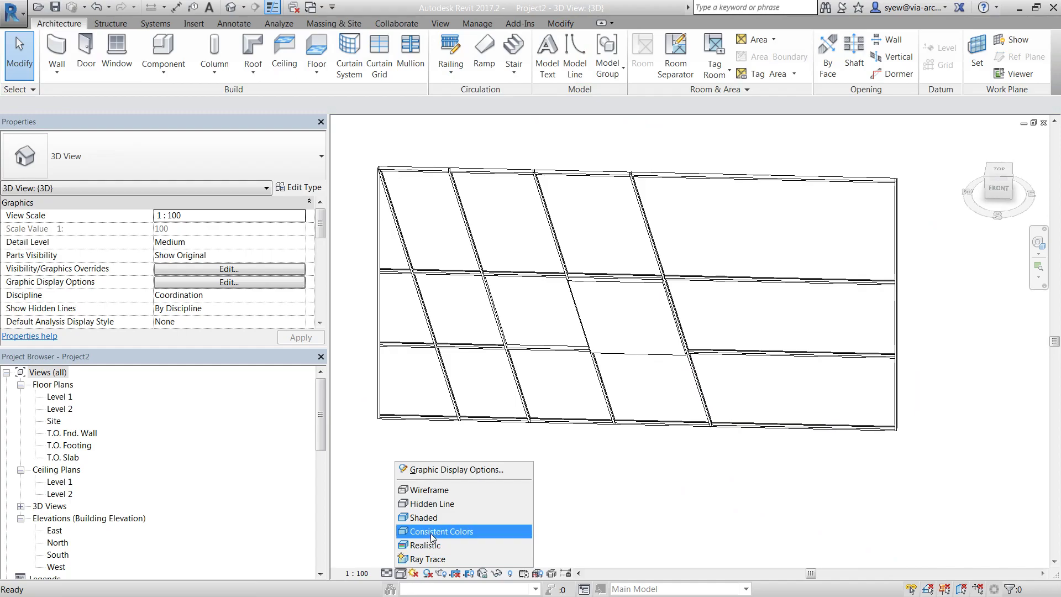
click(425, 522)
shift+middle_drag(571, 494, 497, 511)
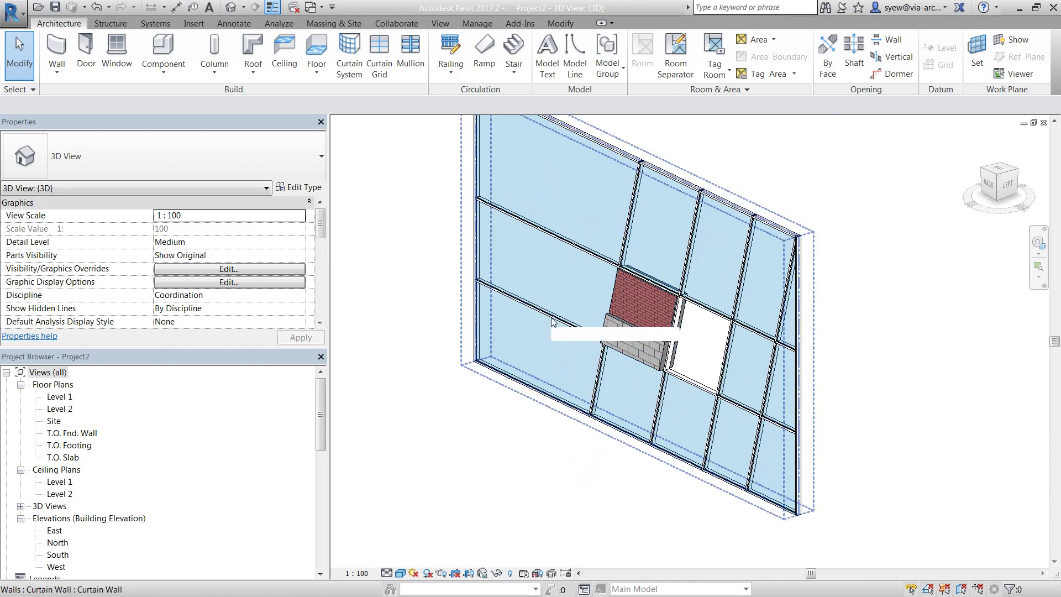
key(d)
key(r)
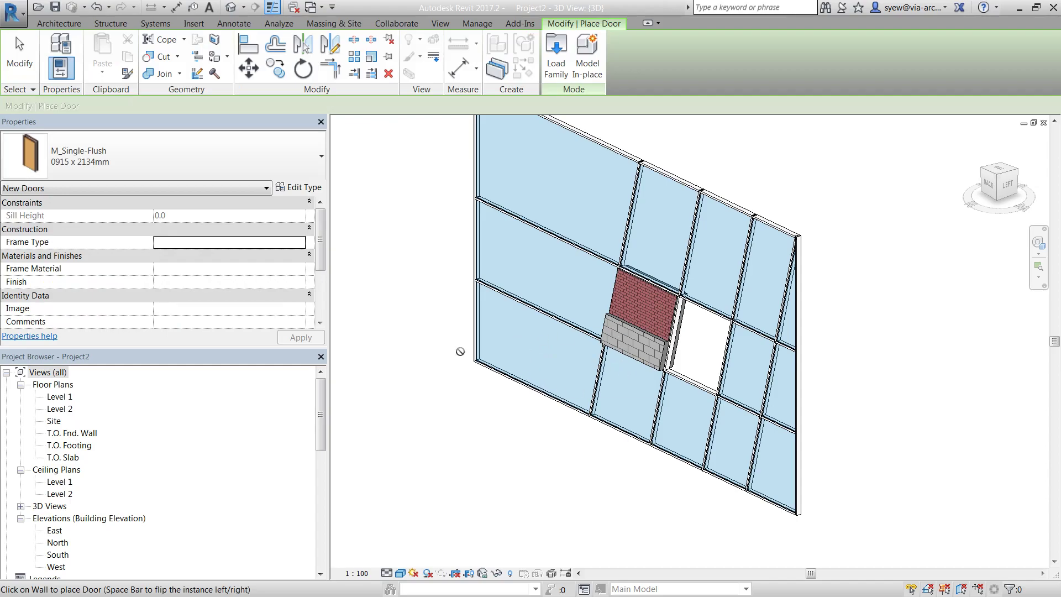
key(Escape)
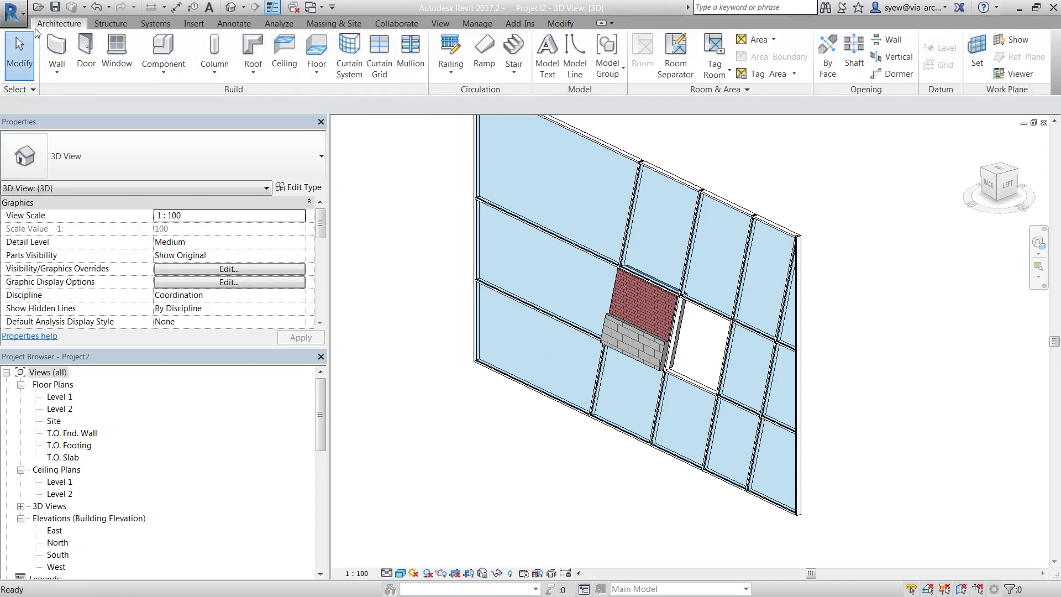
click(519, 381)
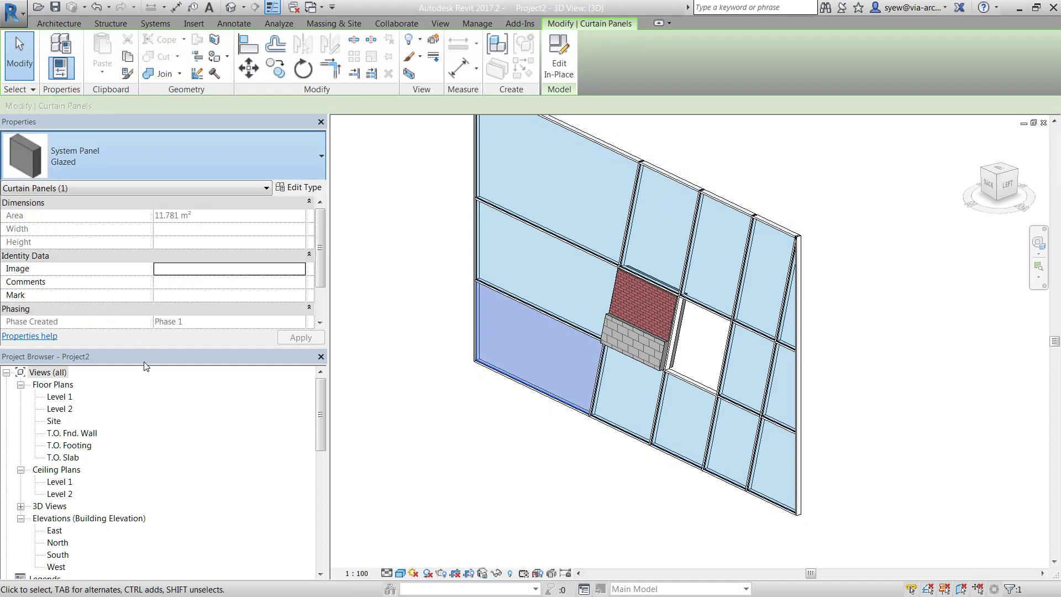
key(Escape)
- Try to find a door family in the Metric Library's Doors and Commercial folders among the project files
click(12, 13)
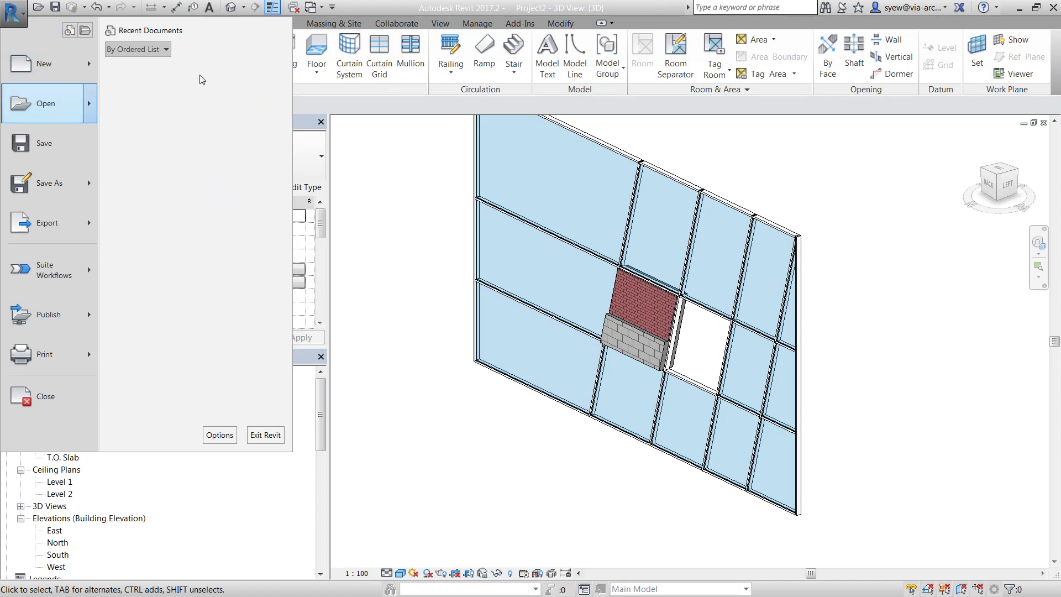
key(ctrl+o)
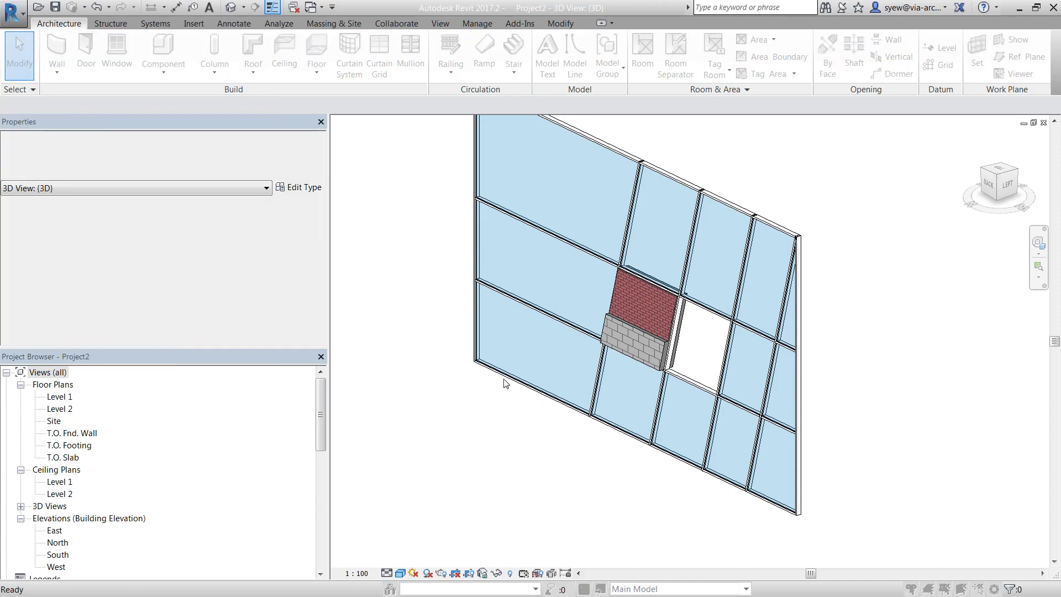
scroll(458, 290, down, 3)
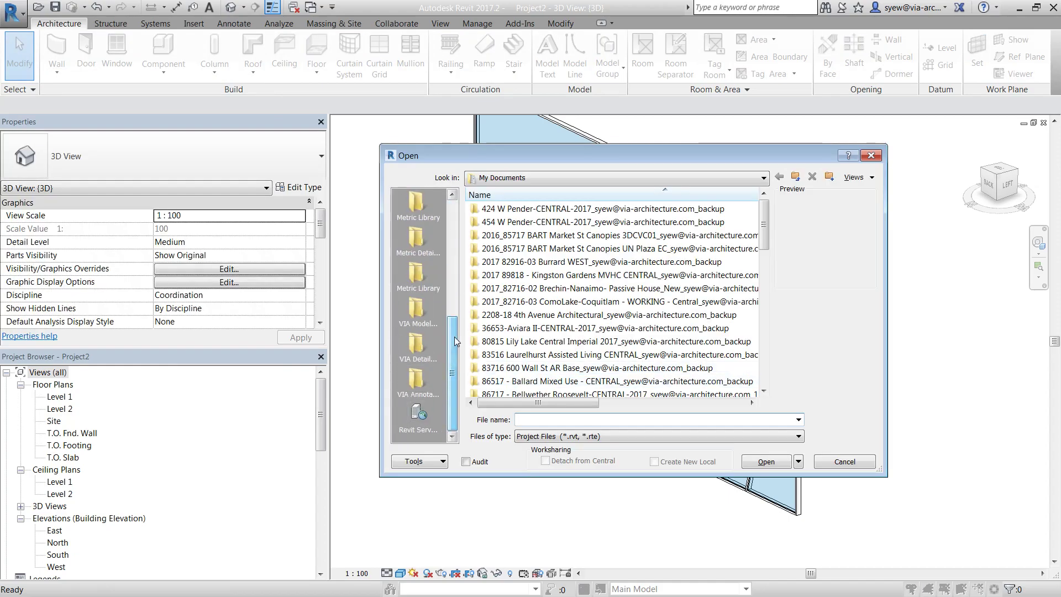
click(420, 280)
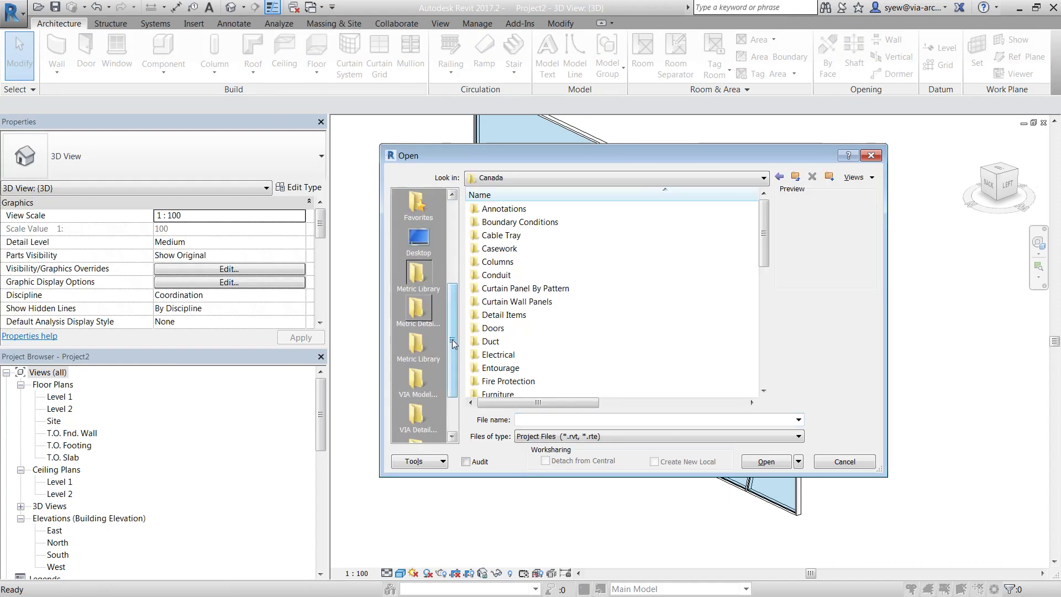
click(547, 303)
scroll(568, 319, down, 1)
double_click(491, 288)
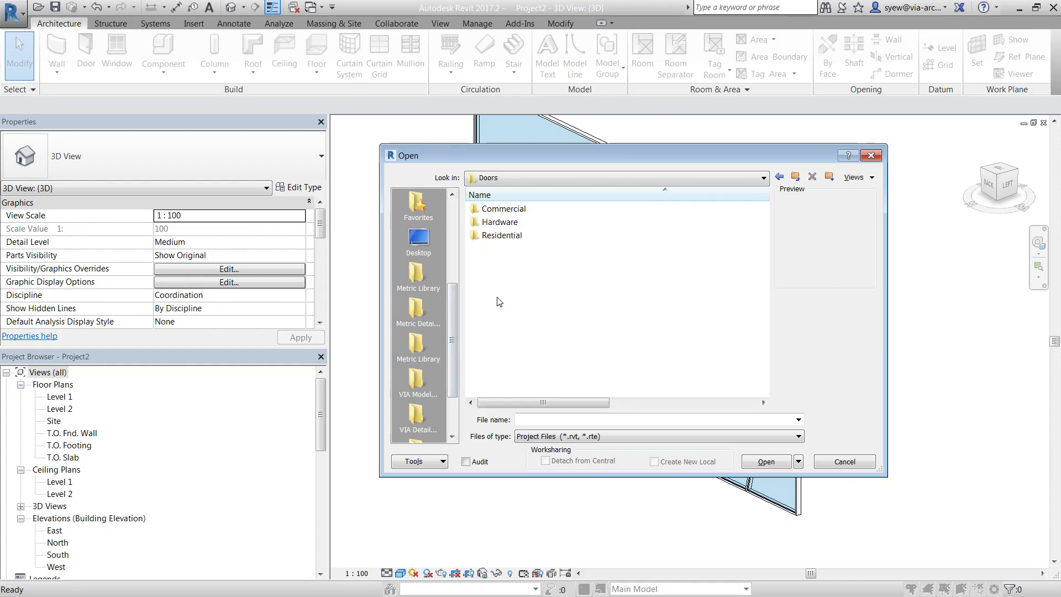
double_click(503, 209)
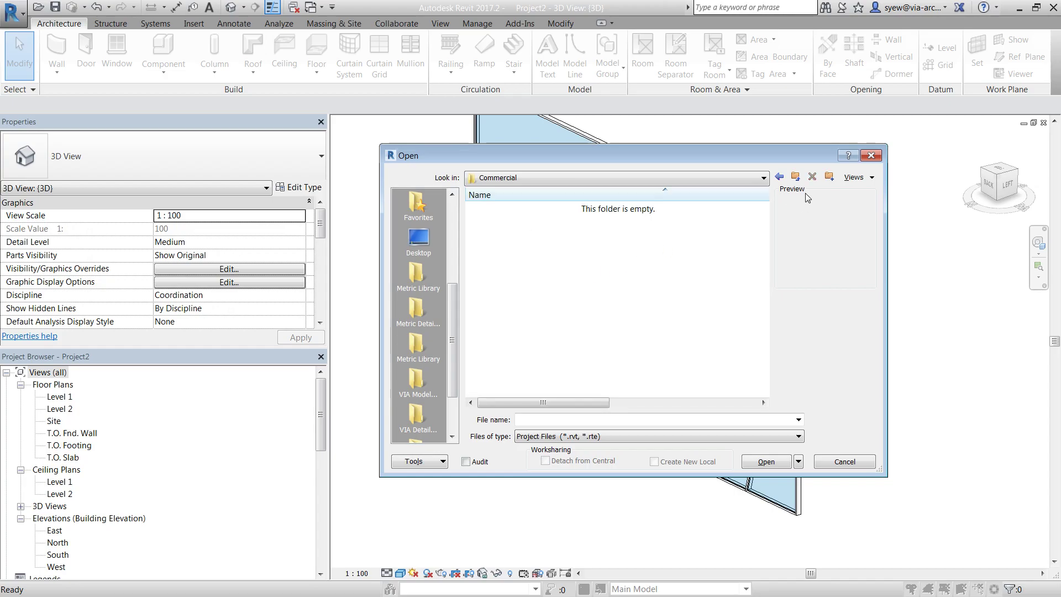
click(784, 176)
click(783, 176)
key(Escape)
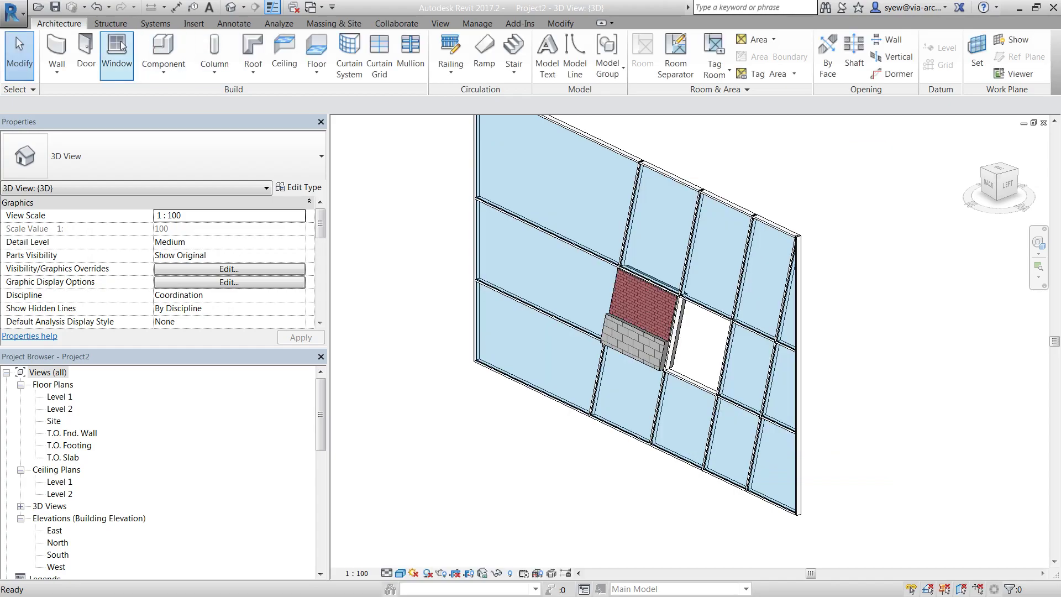
- Preview the curtain wall door families in the library's Doors folder and open M_Door-Curtain-Wall-Double-Glass.rfa
click(16, 16)
click(47, 104)
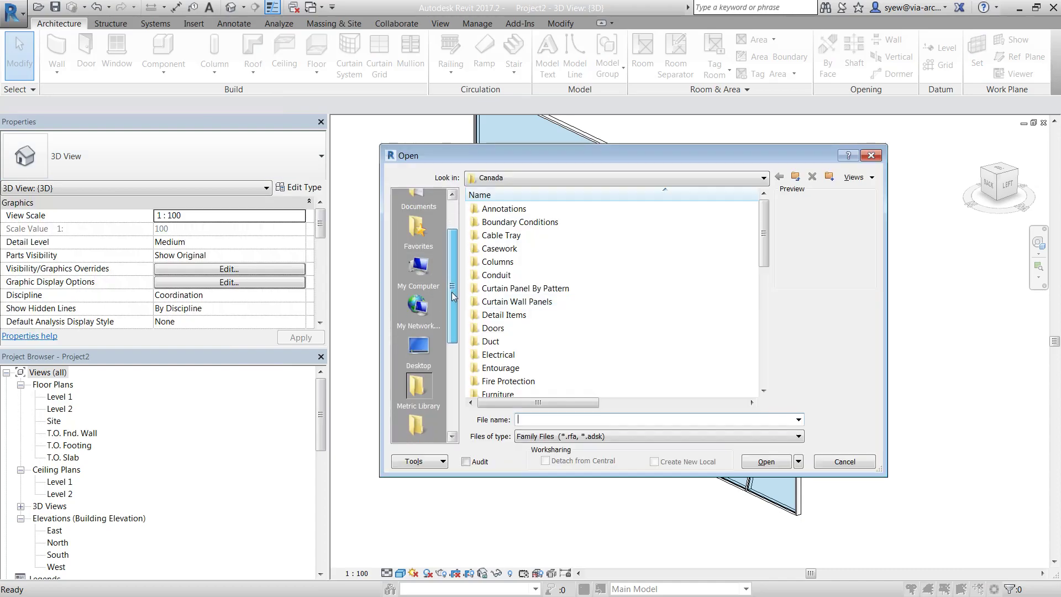
double_click(538, 328)
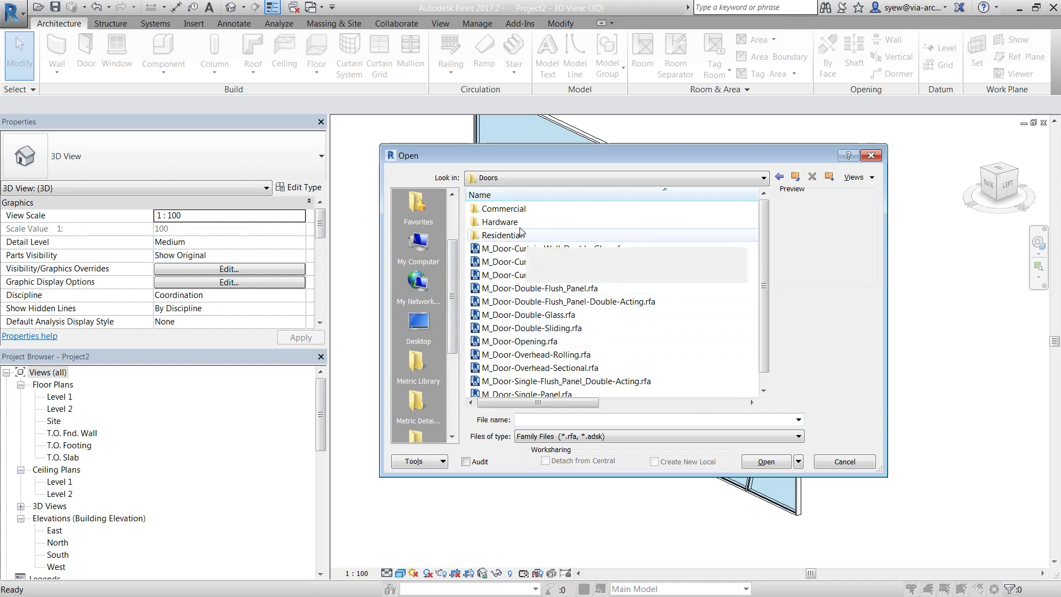
click(575, 249)
scroll(577, 326, down, 1)
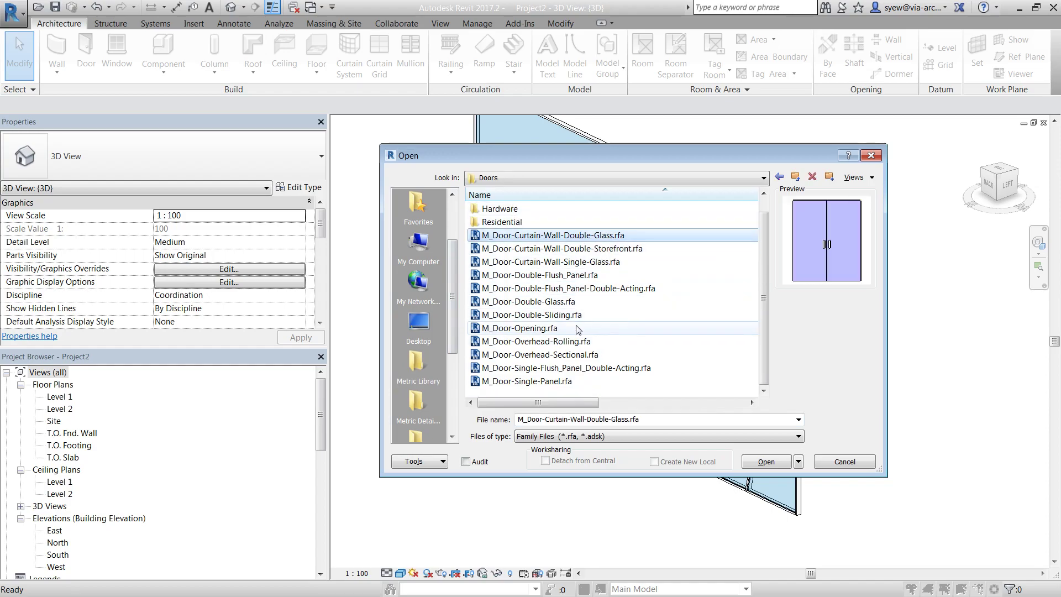
scroll(583, 252, up, 1)
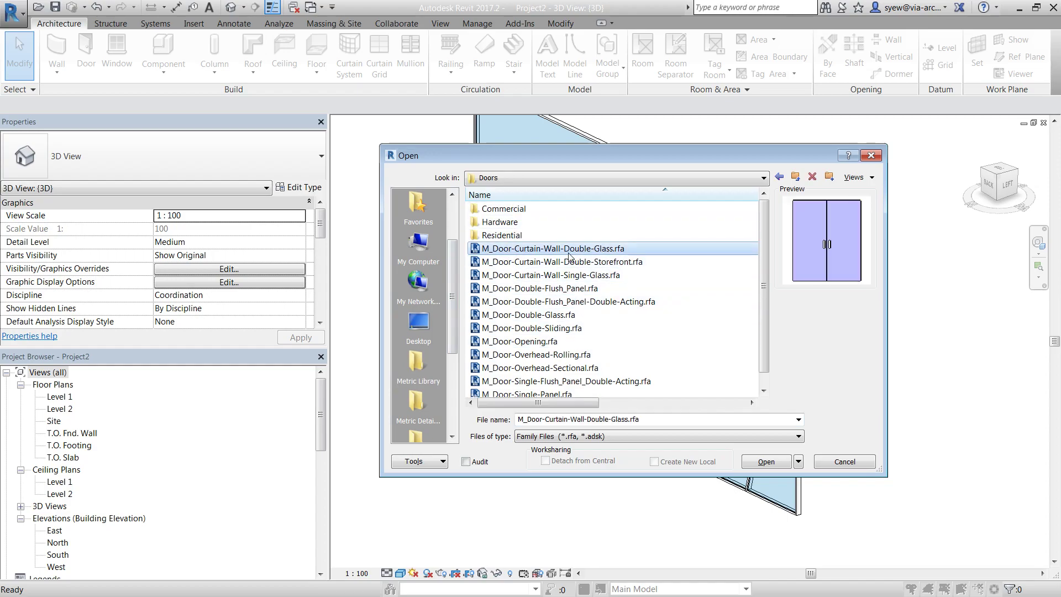
click(610, 263)
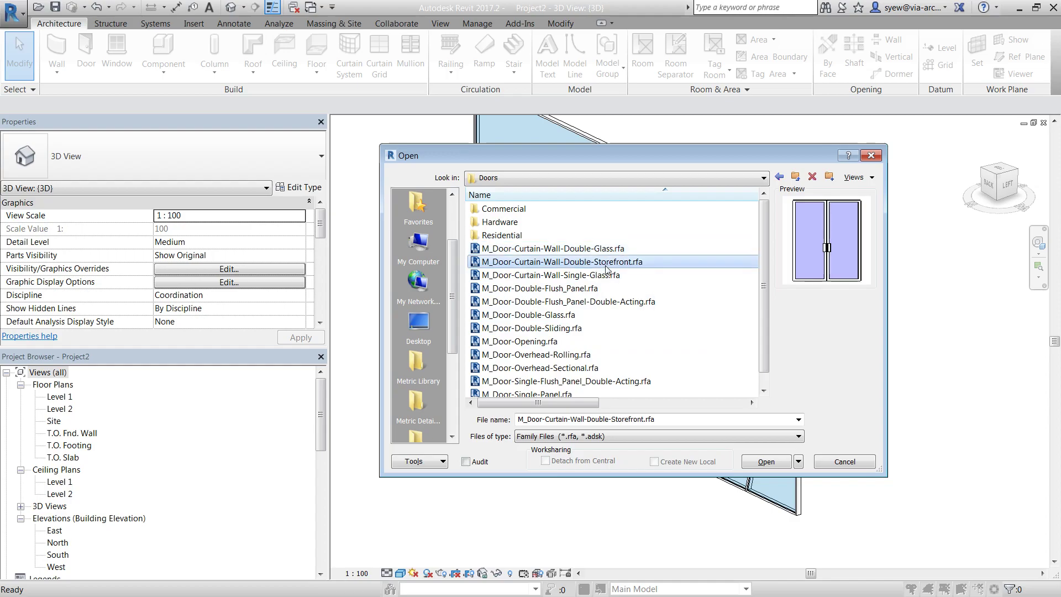
click(602, 275)
click(583, 249)
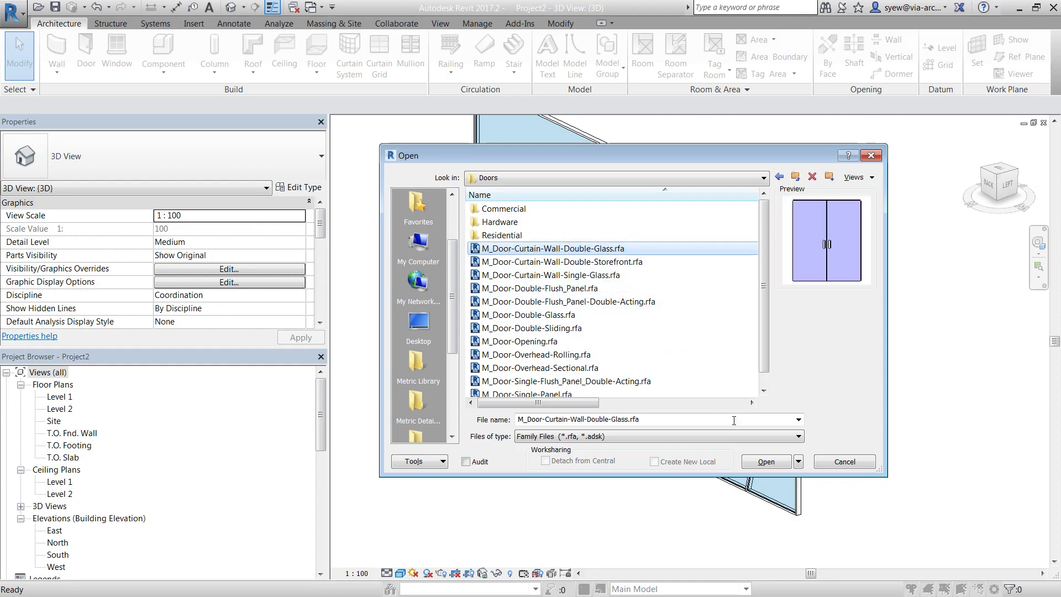
click(766, 461)
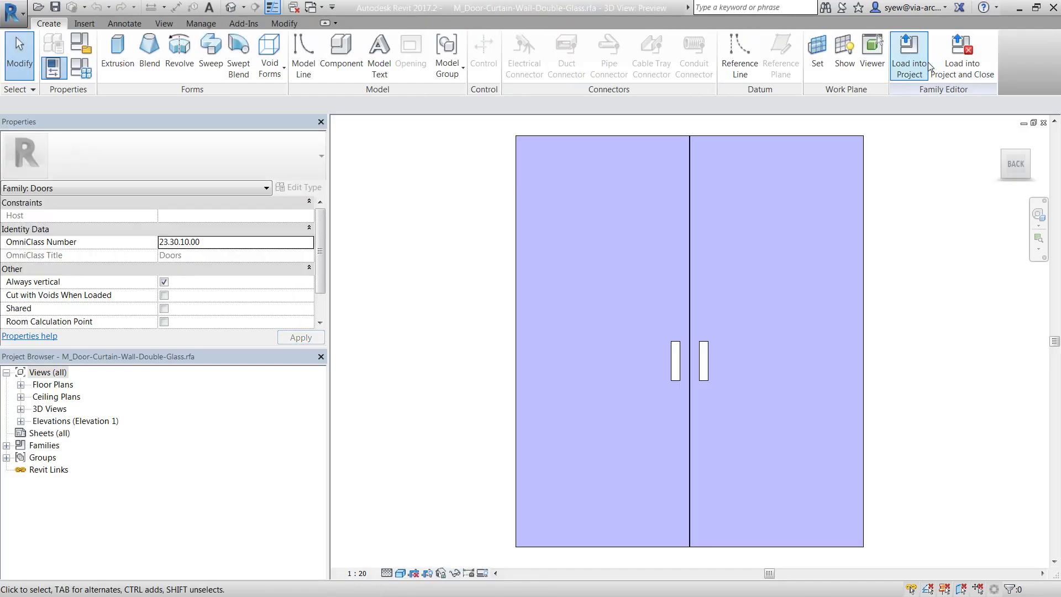
- Load the double glass door family into Project2 and return to the default 3D view
click(908, 56)
click(446, 233)
click(486, 408)
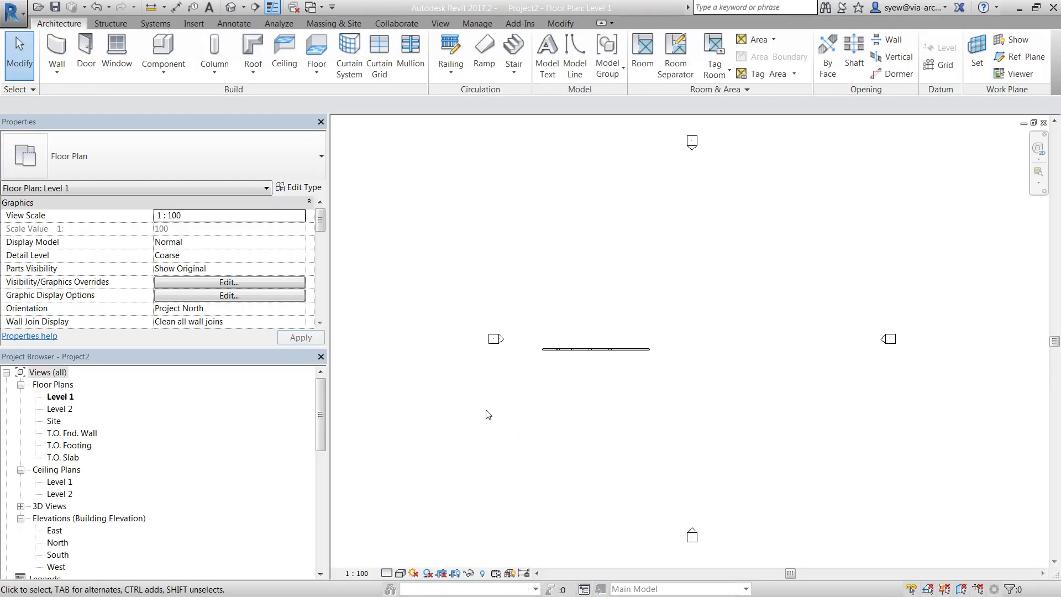
click(231, 7)
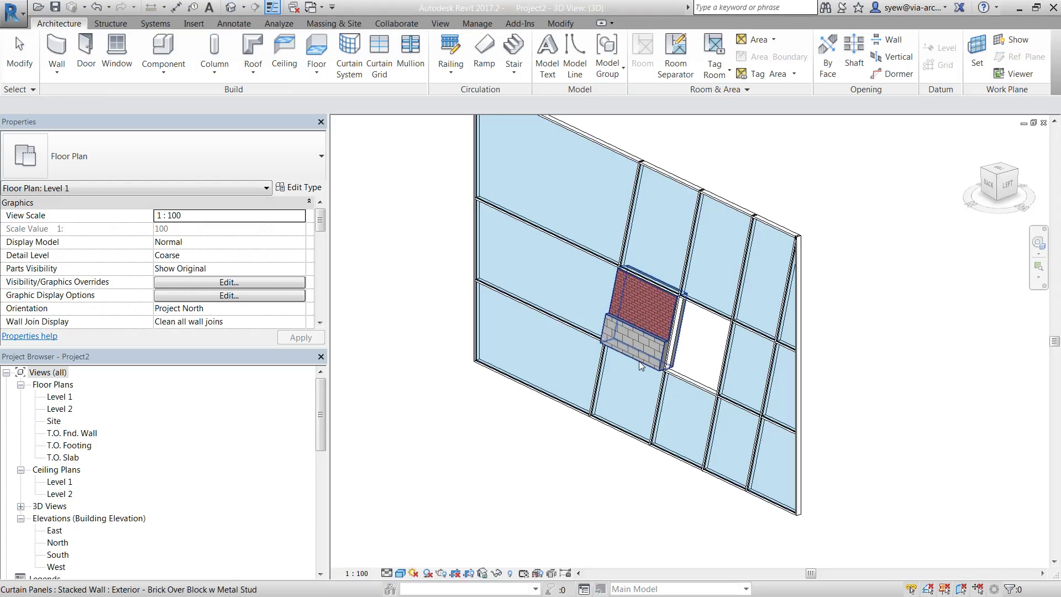
- Delete the bottom mullion beneath the widest bottom-row glazed panel
click(534, 394)
key(Escape)
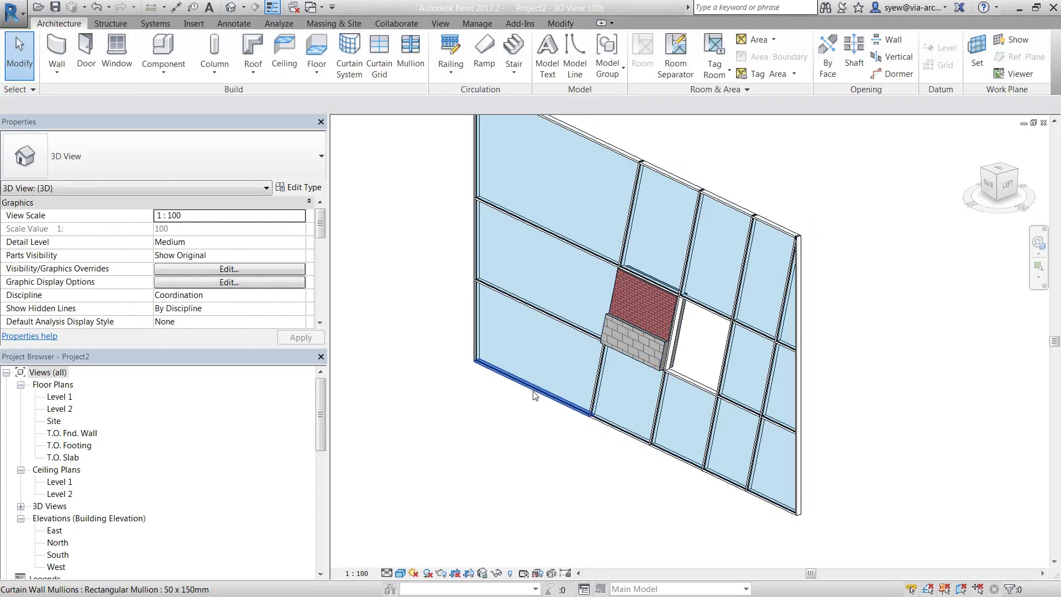
click(534, 394)
click(546, 439)
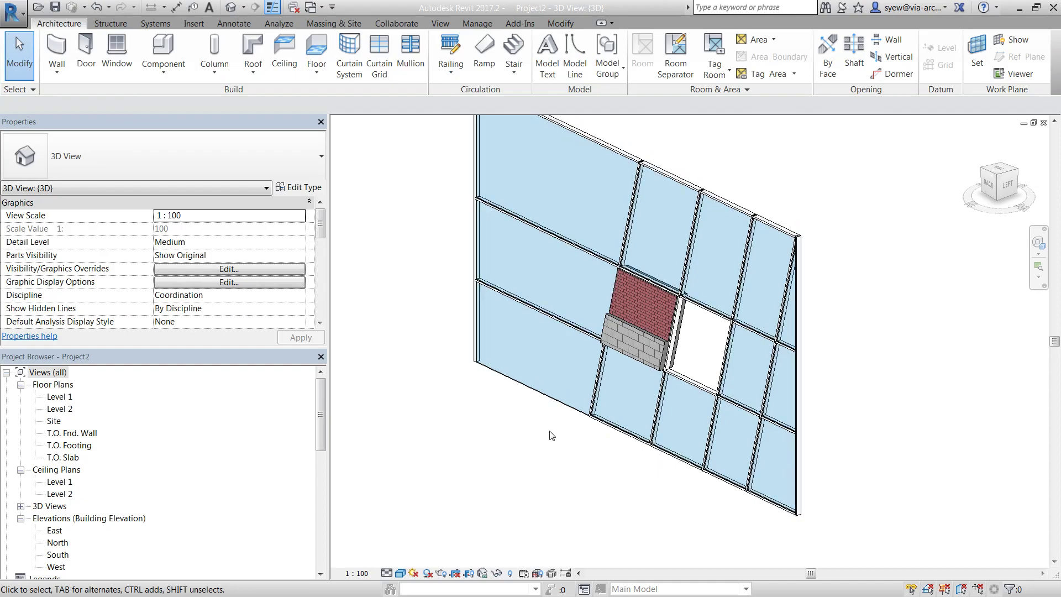
- Set the curtain wall's vertical grid angle to 0 degrees and deselect the wall
click(597, 386)
scroll(282, 253, down, 4)
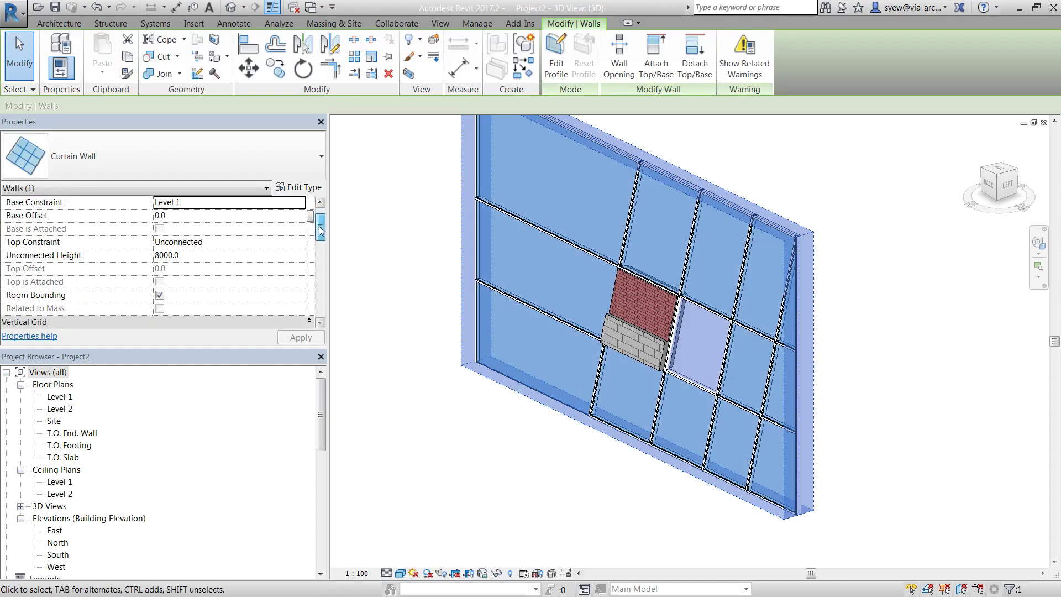
click(219, 271)
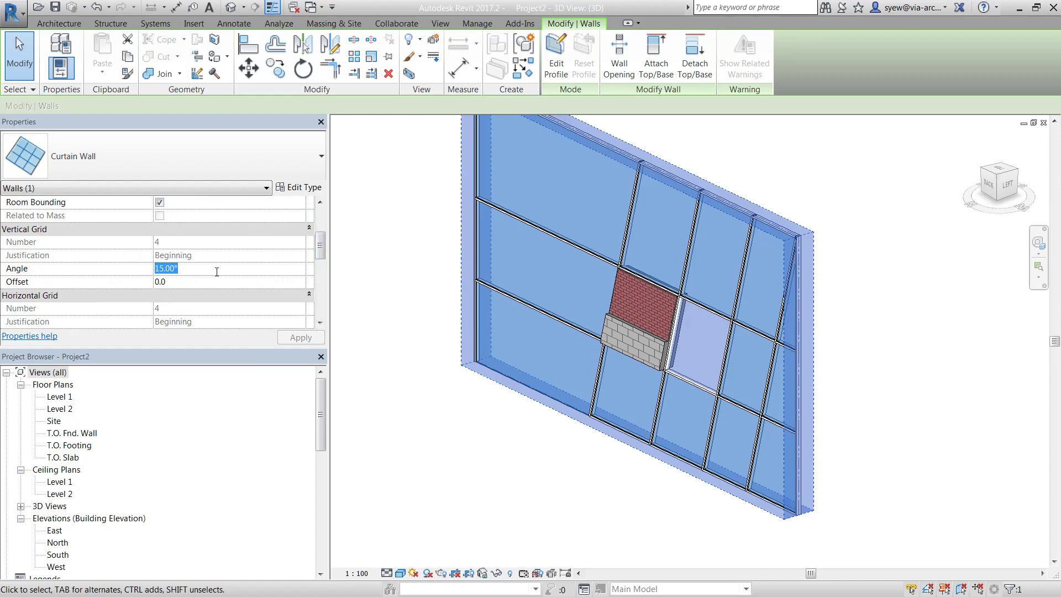
text(0)
key(Return)
click(561, 414)
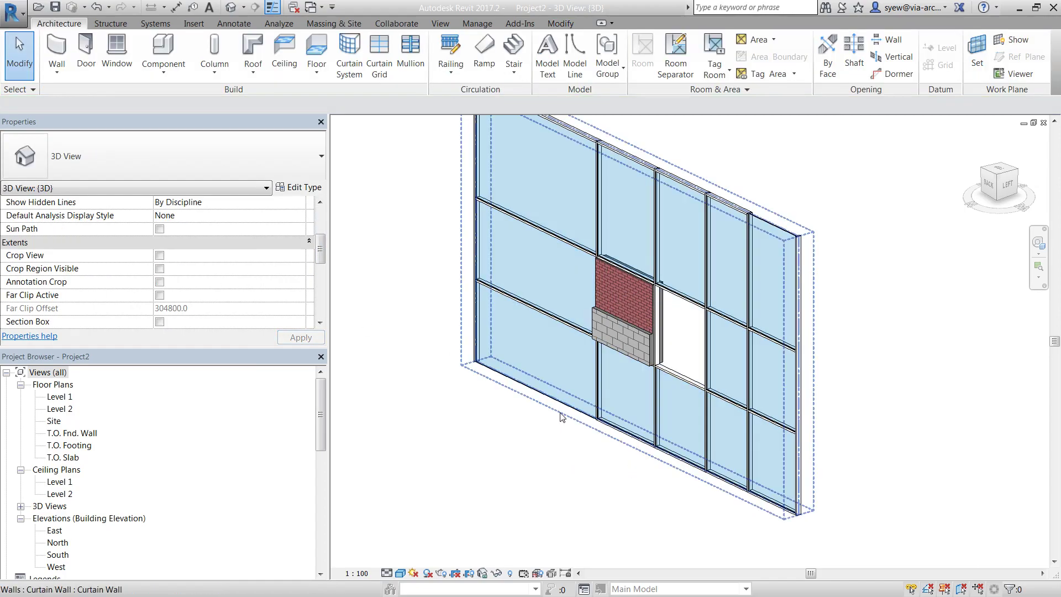
- Change the widest bottom-row glazed panel to the M_Door-Curtain-Wall-Double-Glass type and deselect it
click(559, 403)
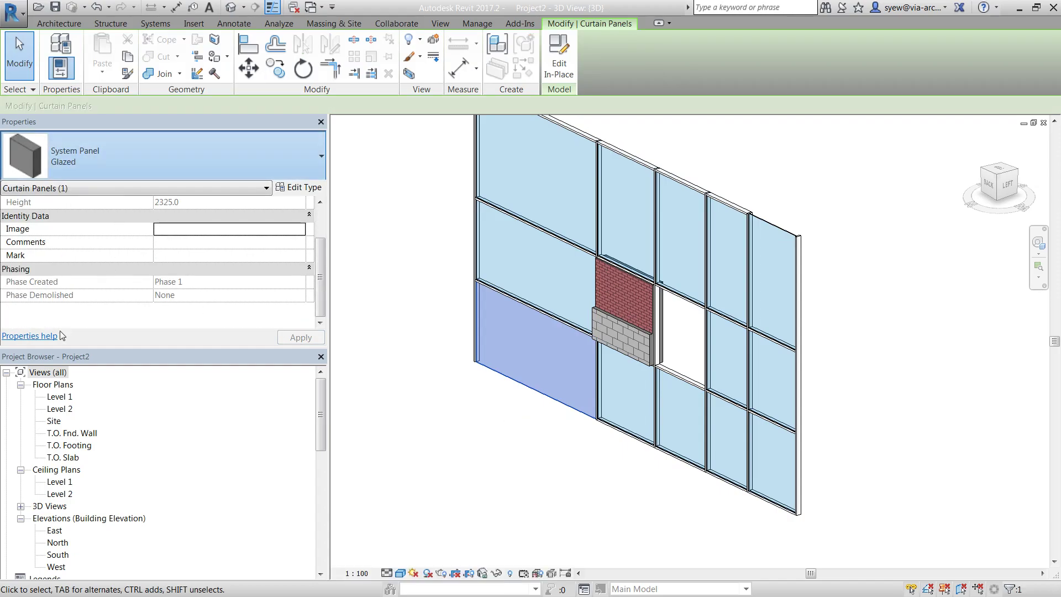
click(555, 457)
scroll(533, 423, up, 3)
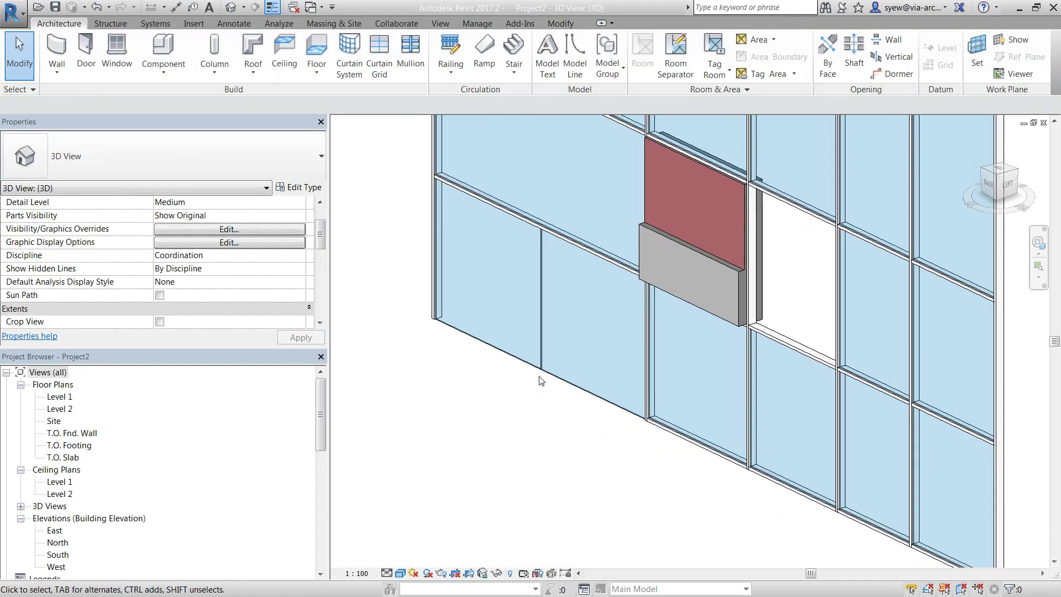
- Set the 3D view's detail level to Fine and orbit to inspect the double door and its handles
click(399, 573)
click(403, 561)
shift+middle_drag(617, 427, 646, 486)
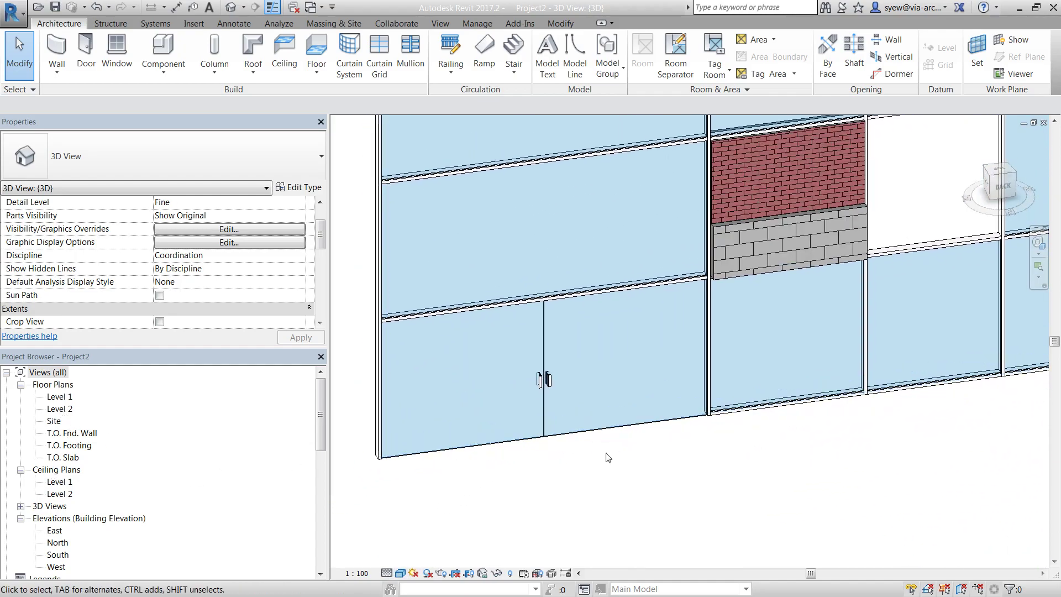
click(581, 435)
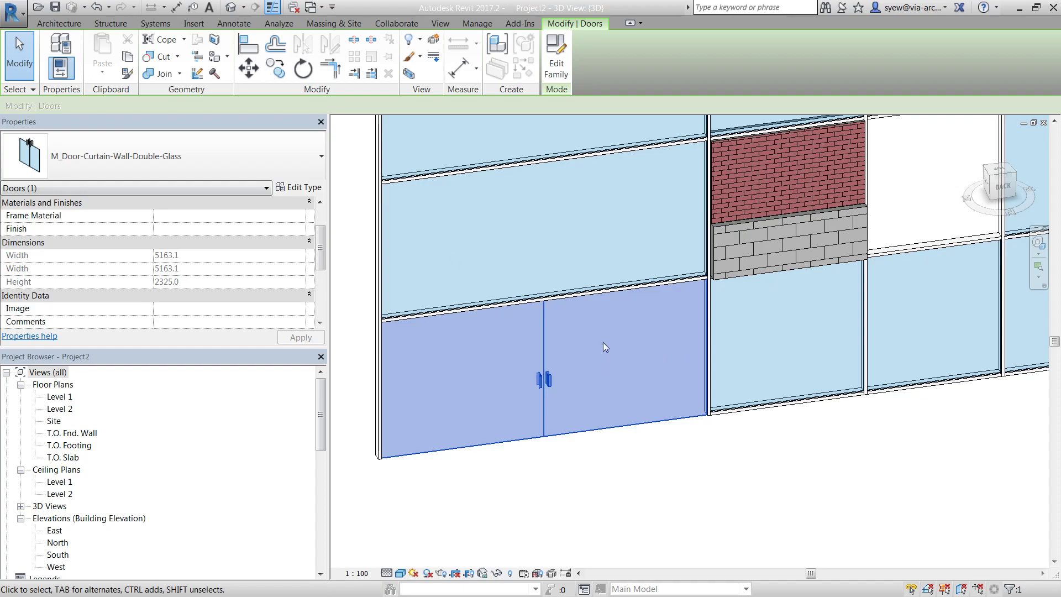
click(59, 23)
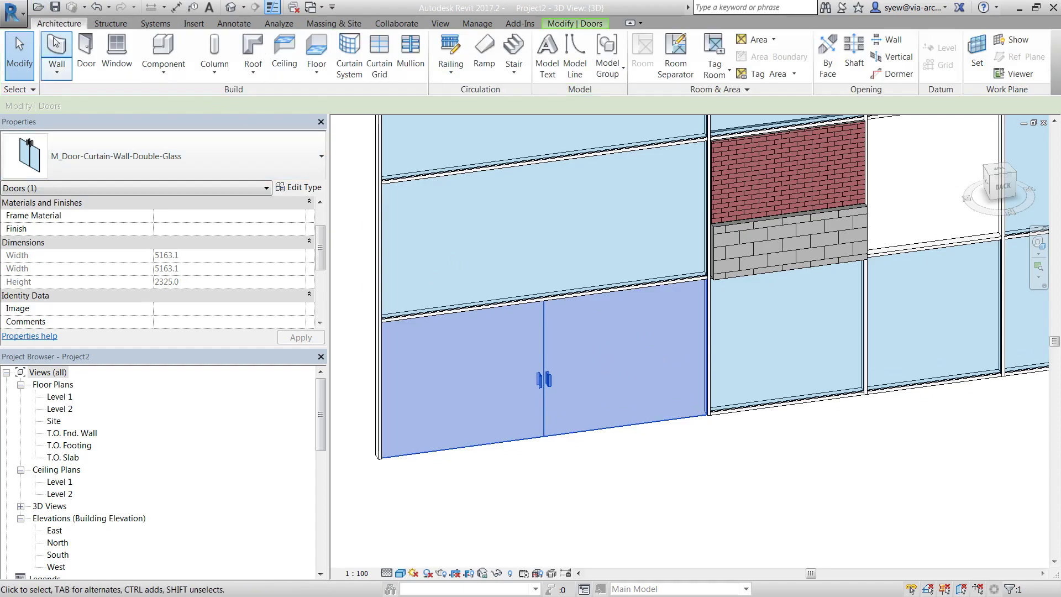
click(86, 53)
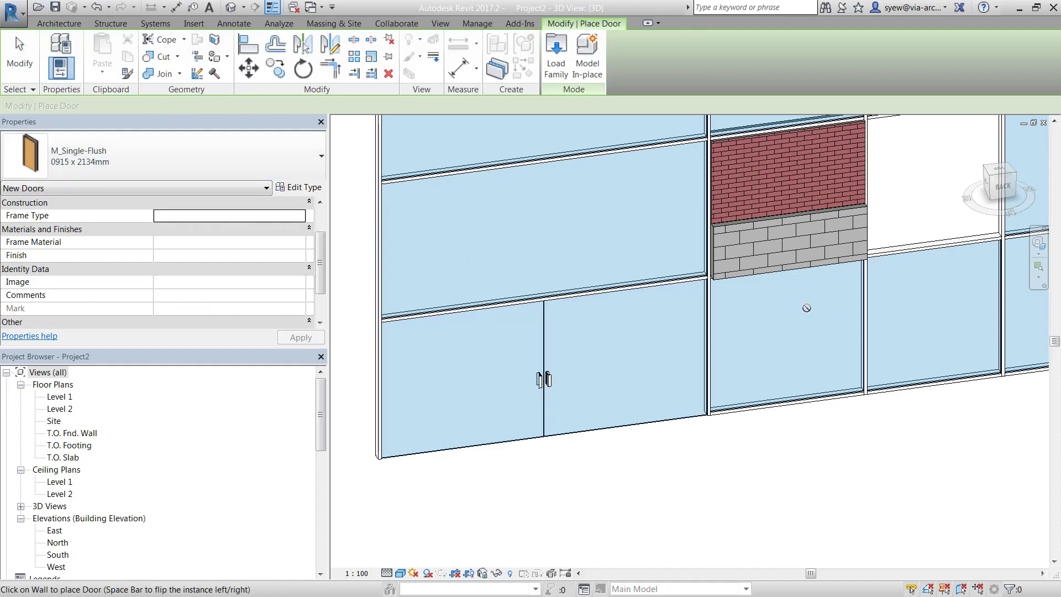
key(Escape)
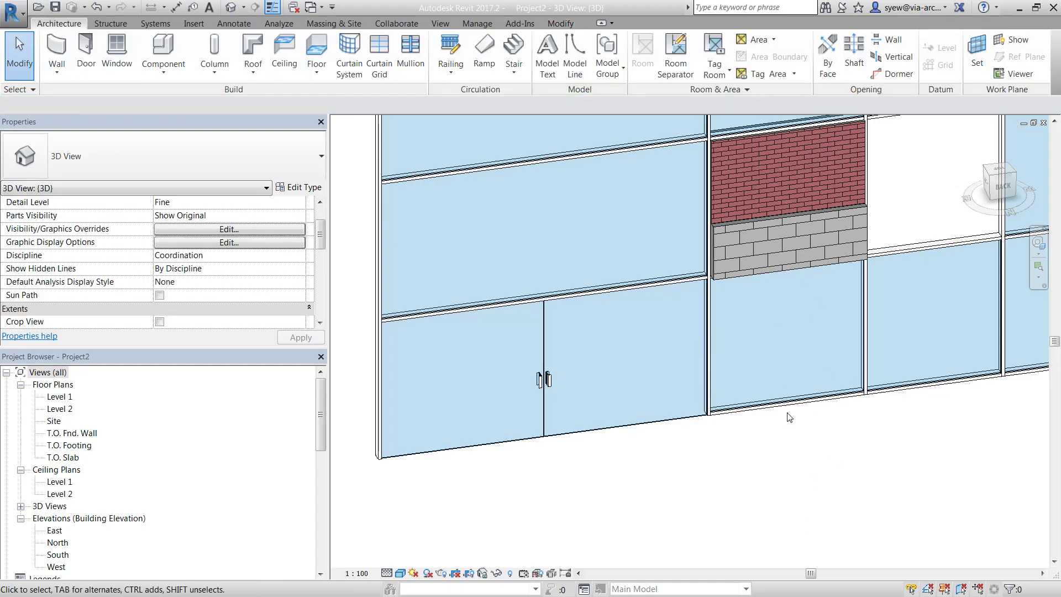
- Delete the bottom mullion under the glazed panel beside the double door and change that panel to Basic Wall Generic - 200mm
click(788, 404)
key(Delete)
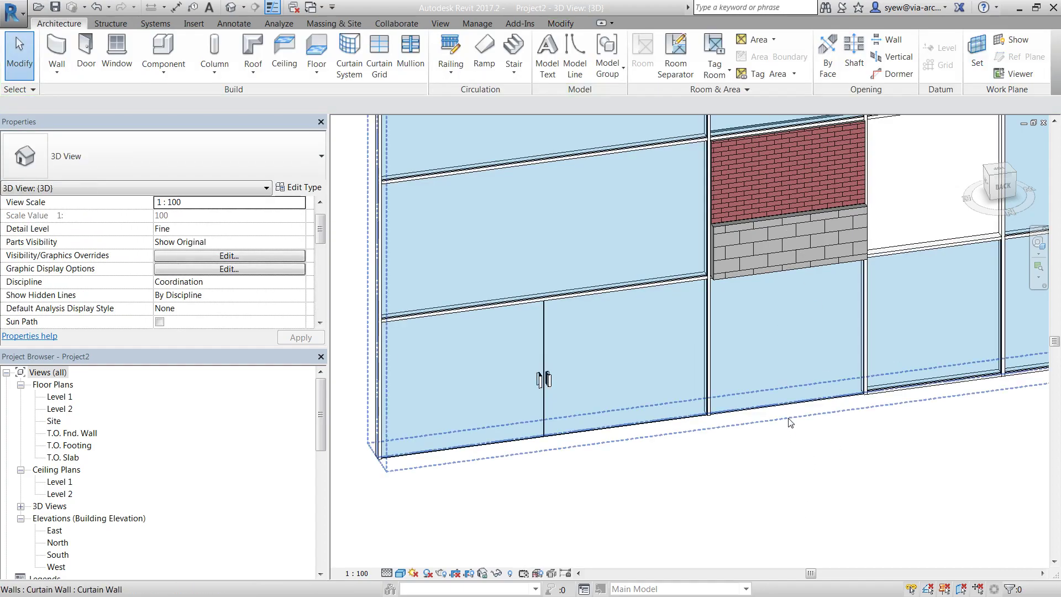
key(Tab)
click(791, 404)
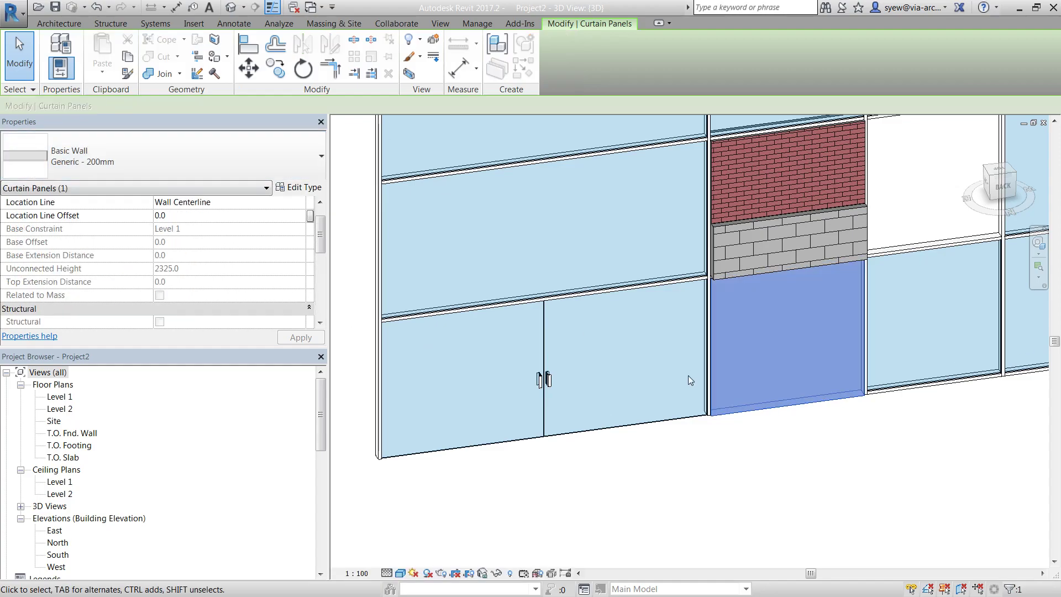
- Place an M_Single-Flush 0915 x 2134mm door in the Generic - 200mm wall panel beside the double glass door and deselect it
click(821, 451)
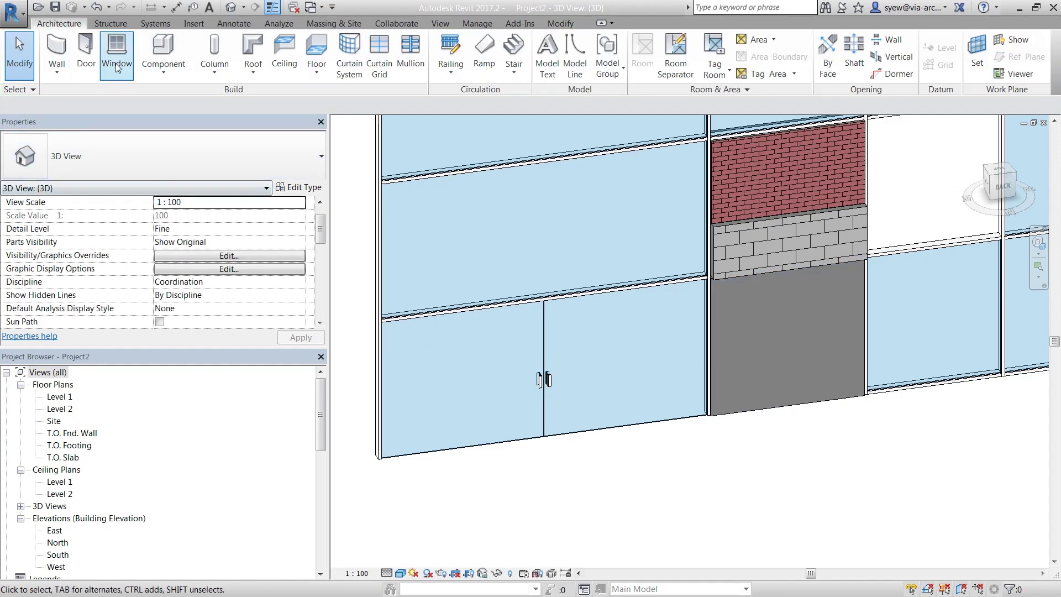
click(86, 55)
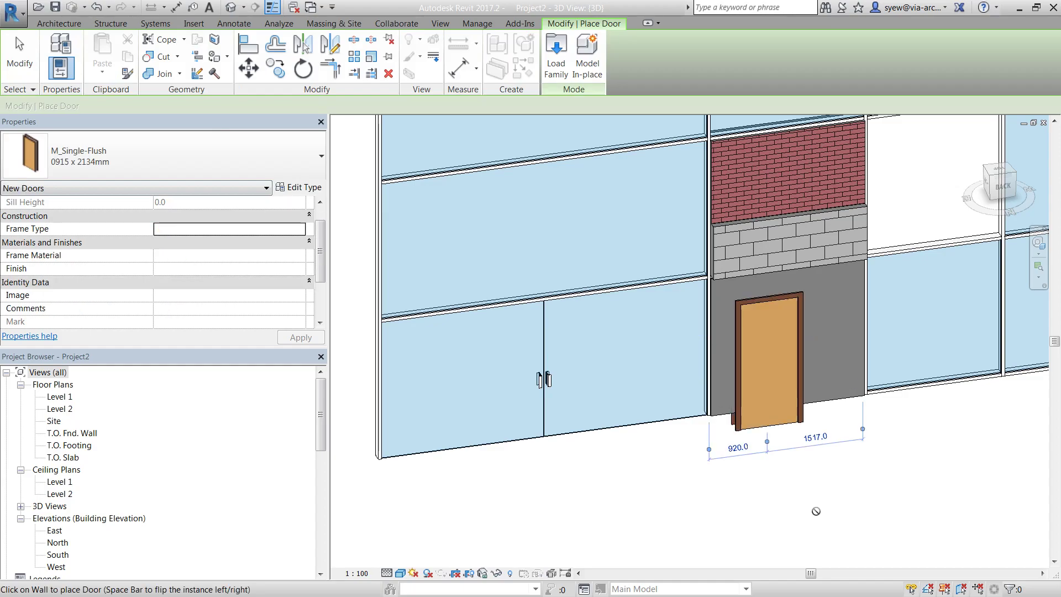
key(Escape)
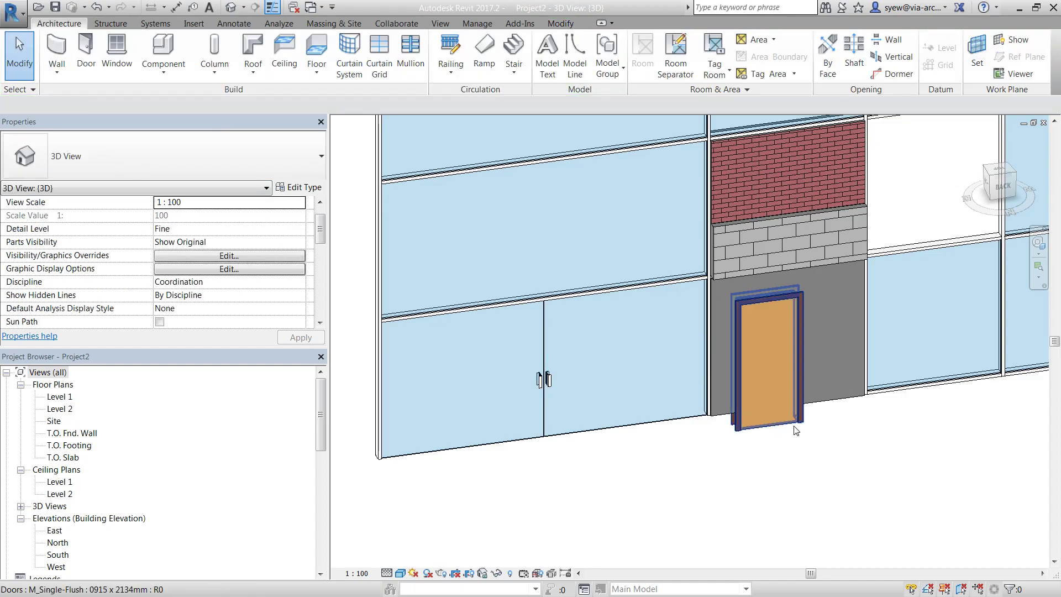
click(800, 428)
click(800, 486)
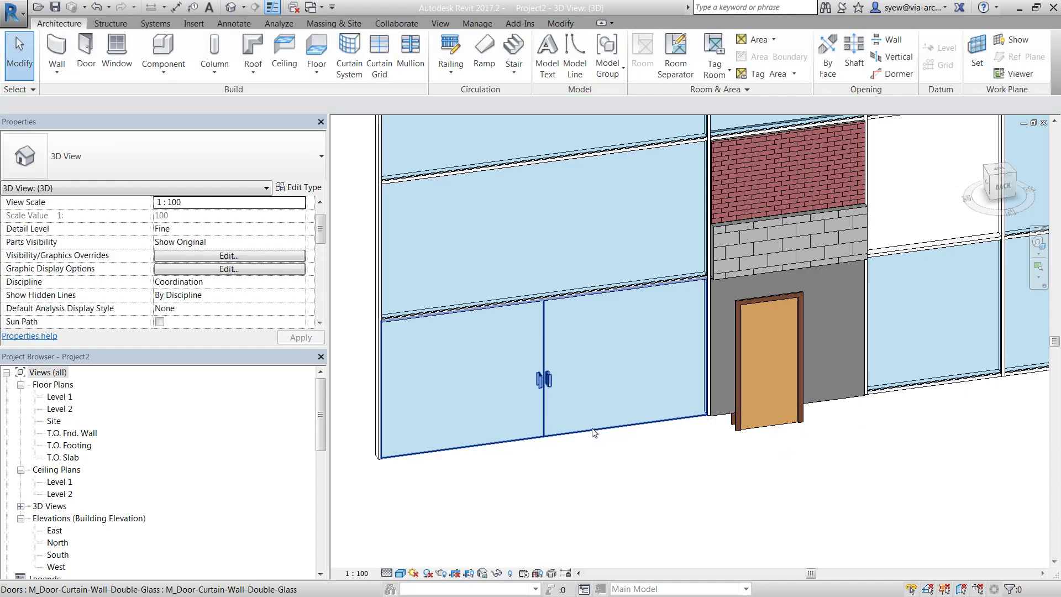
- Start a new family from the Metric Curtain Wall Panel.rft template
click(593, 432)
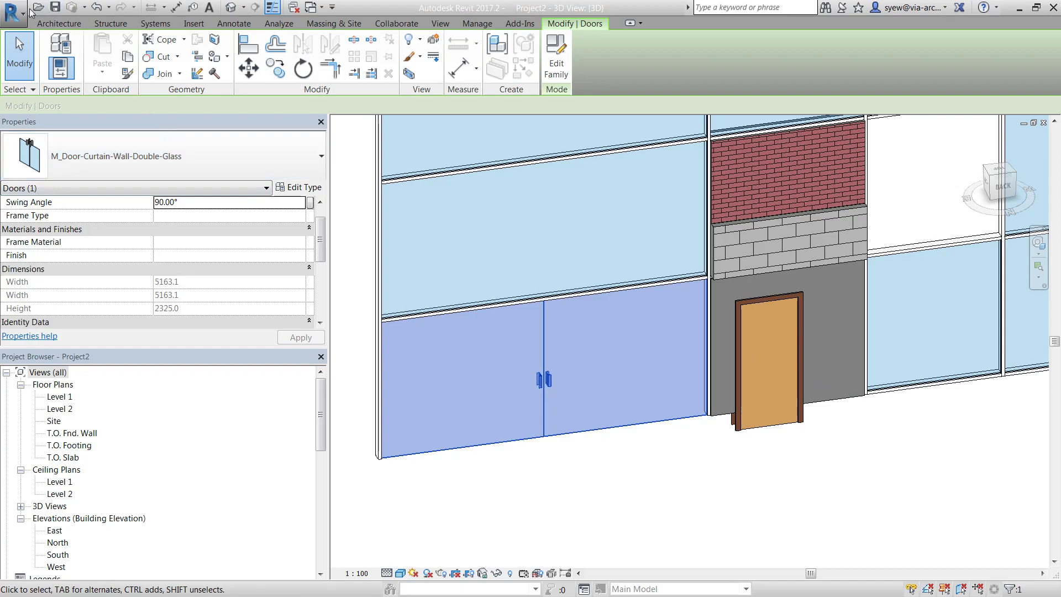
click(12, 11)
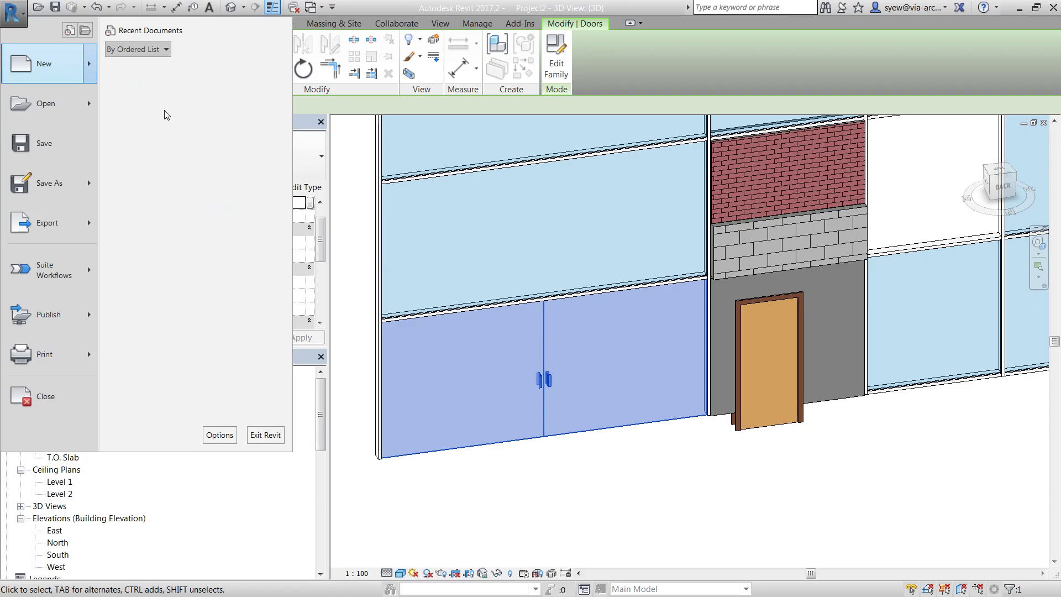
click(164, 110)
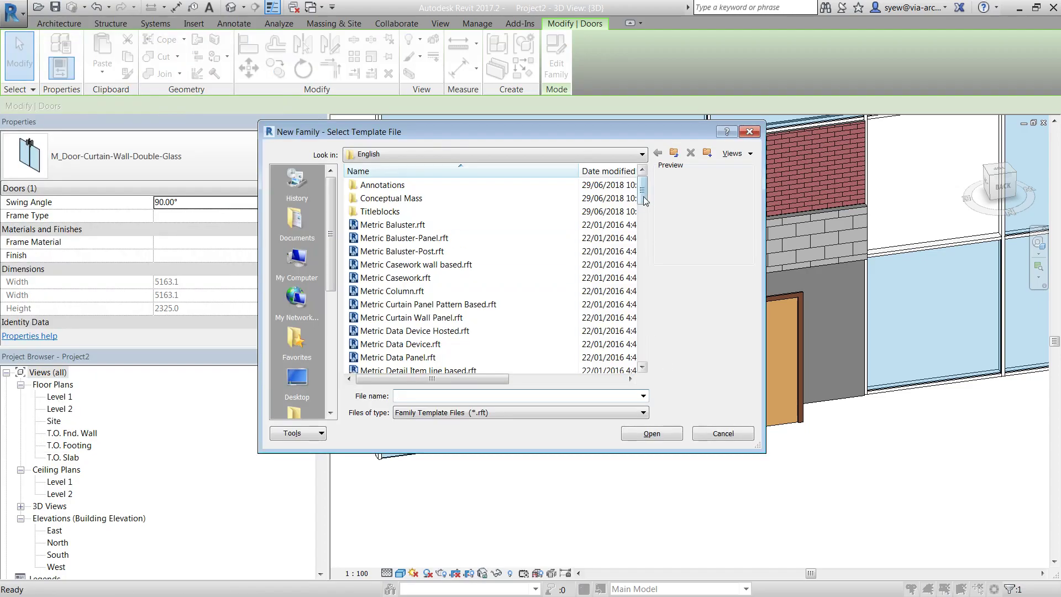
click(415, 320)
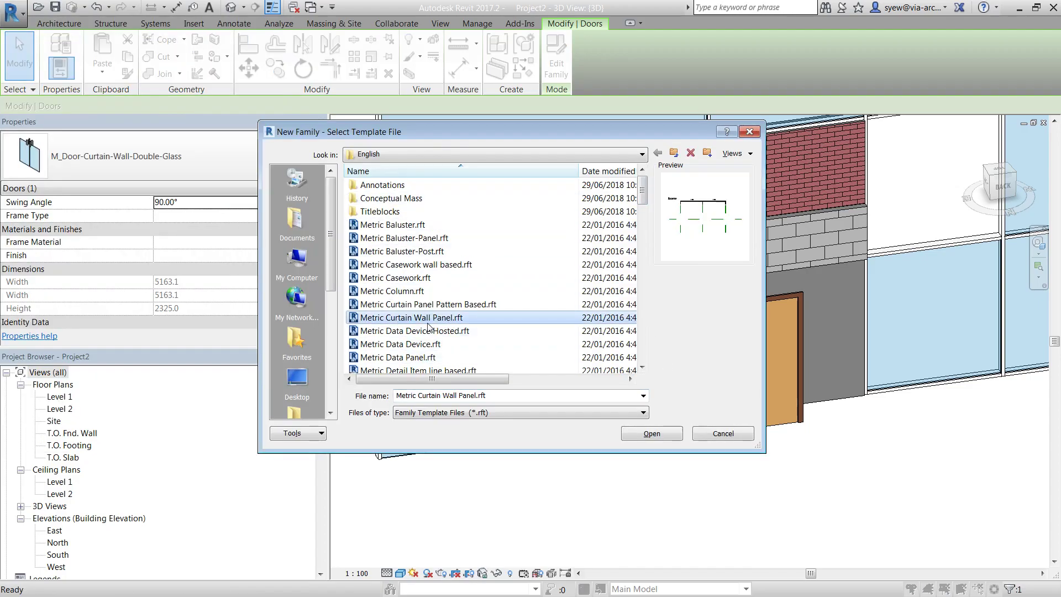
click(651, 434)
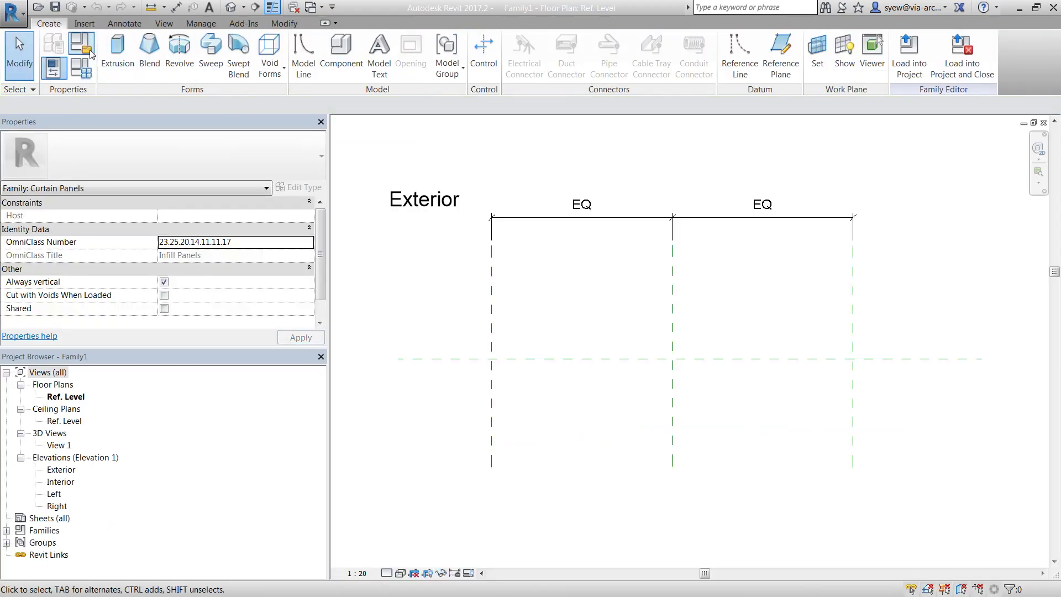
- Review the Doors and Windows category options for the curtain panel family and cancel the category dialog
drag(321, 224, 321, 245)
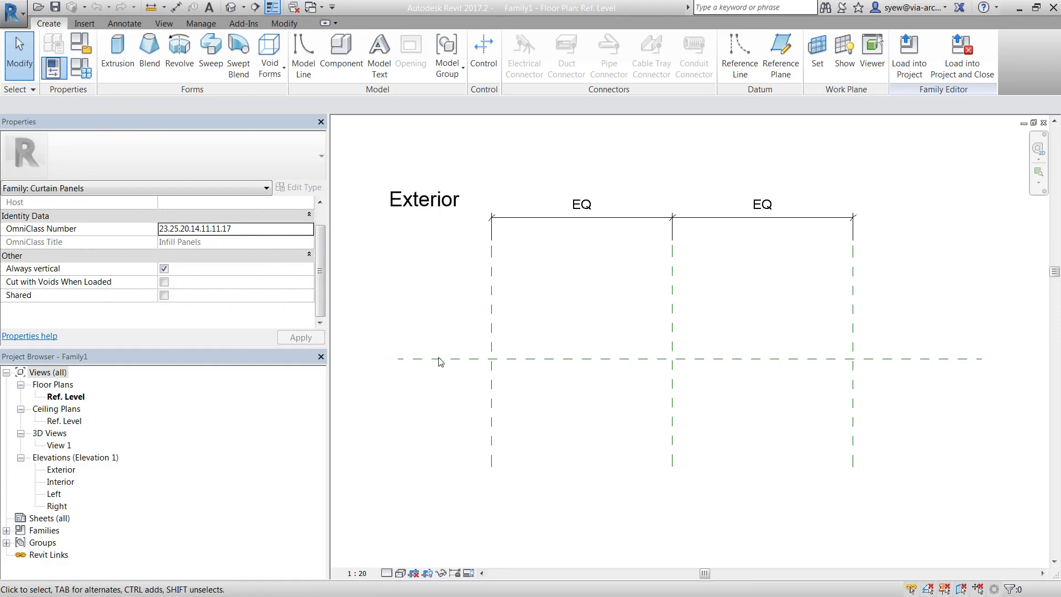
click(81, 44)
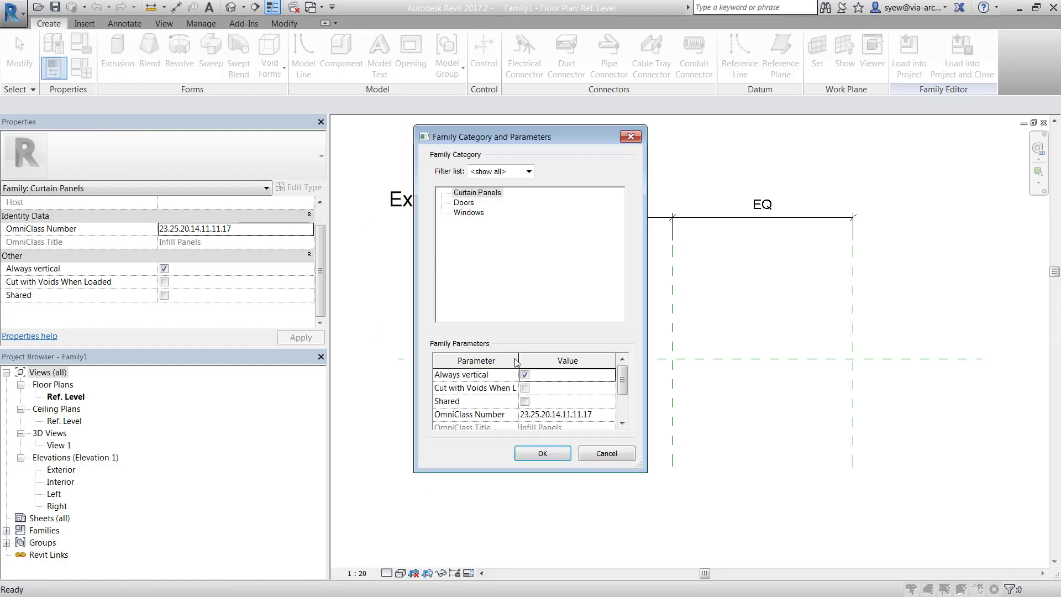
click(456, 195)
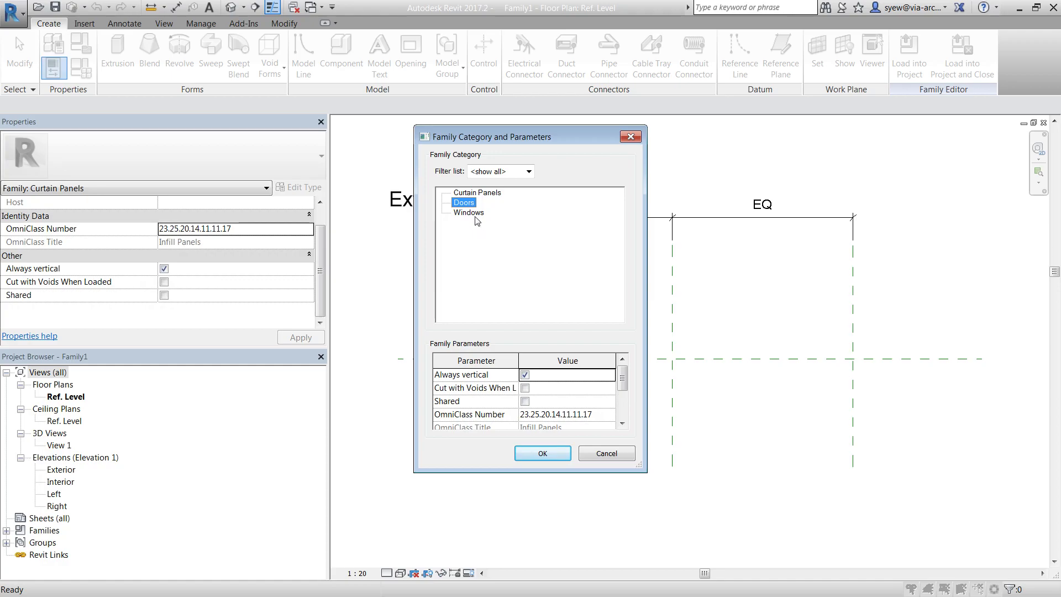
click(473, 213)
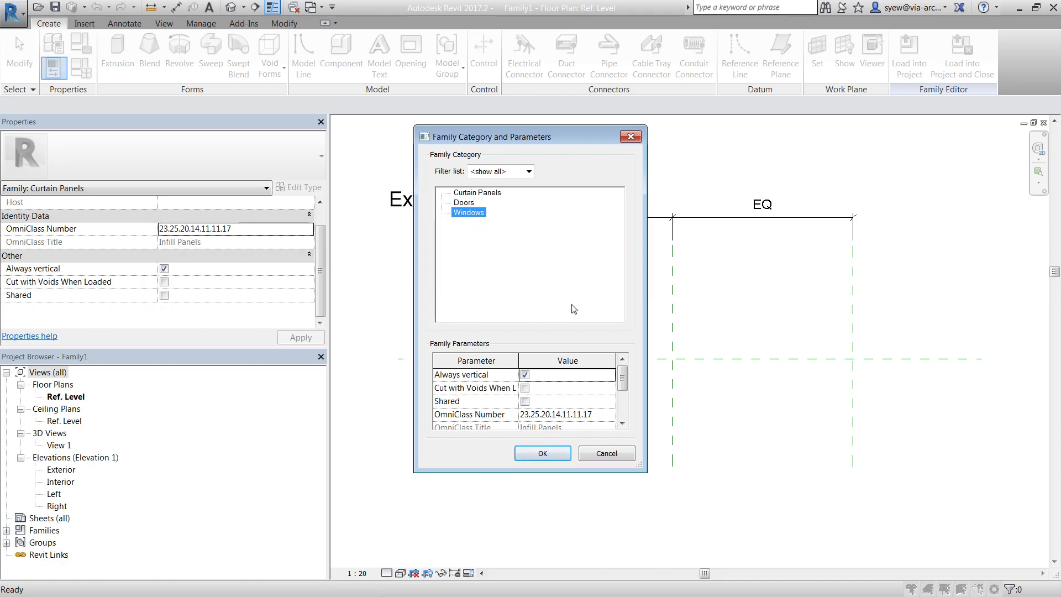
click(463, 204)
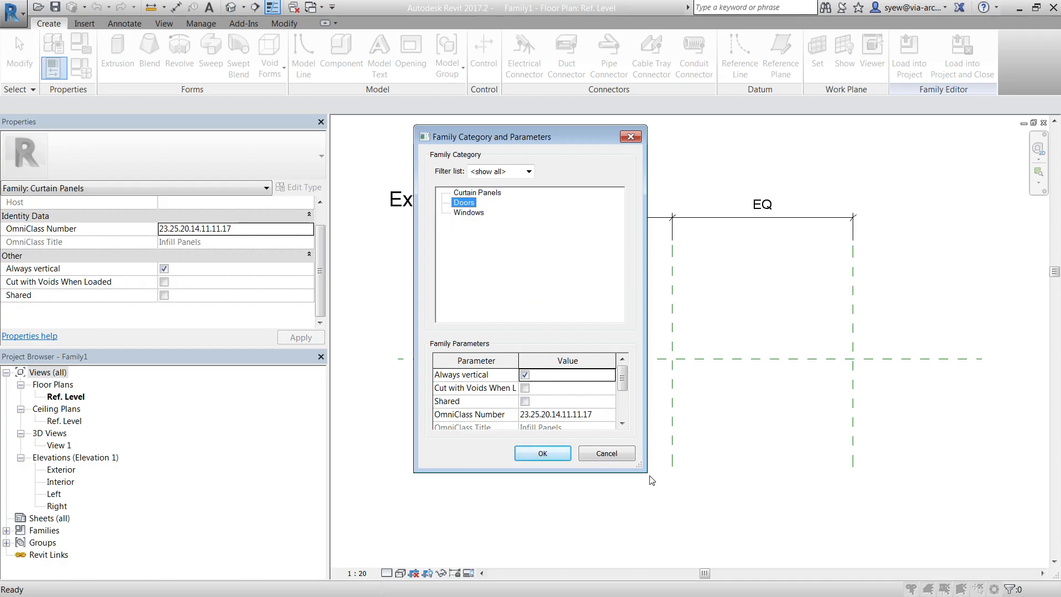
click(623, 455)
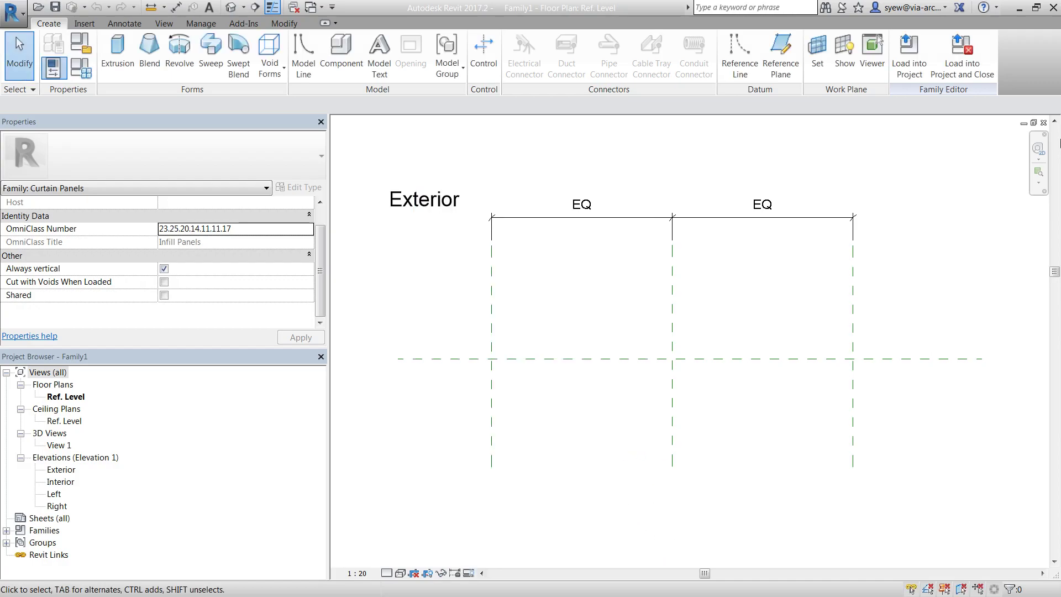
- Close all views of the new curtain panel family and return to the project
click(1043, 122)
click(1043, 122)
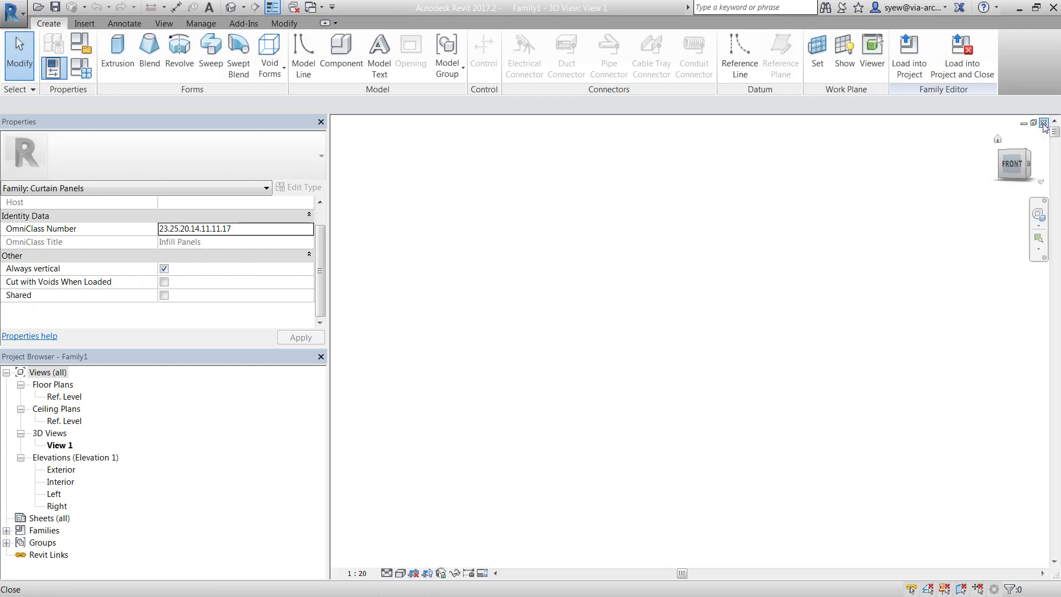
click(1043, 123)
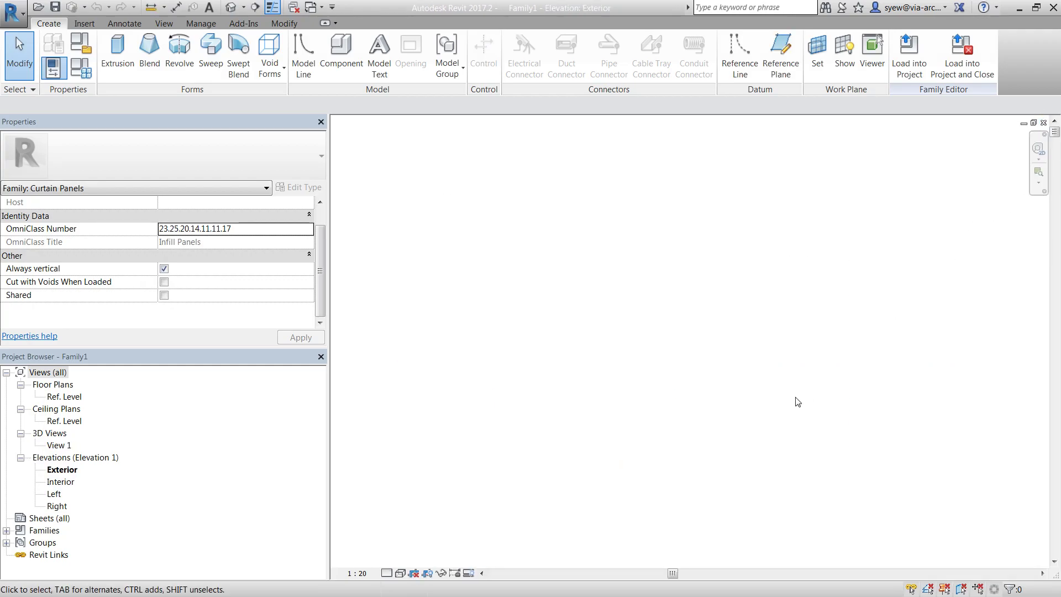
click(1043, 123)
scroll(713, 469, down, 2)
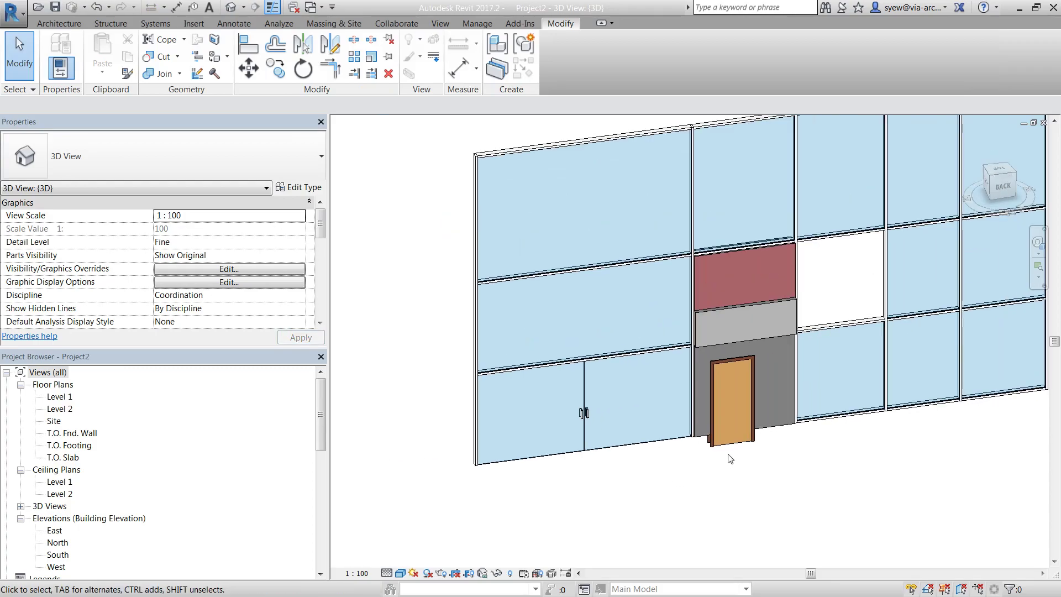
scroll(757, 444, up, 2)
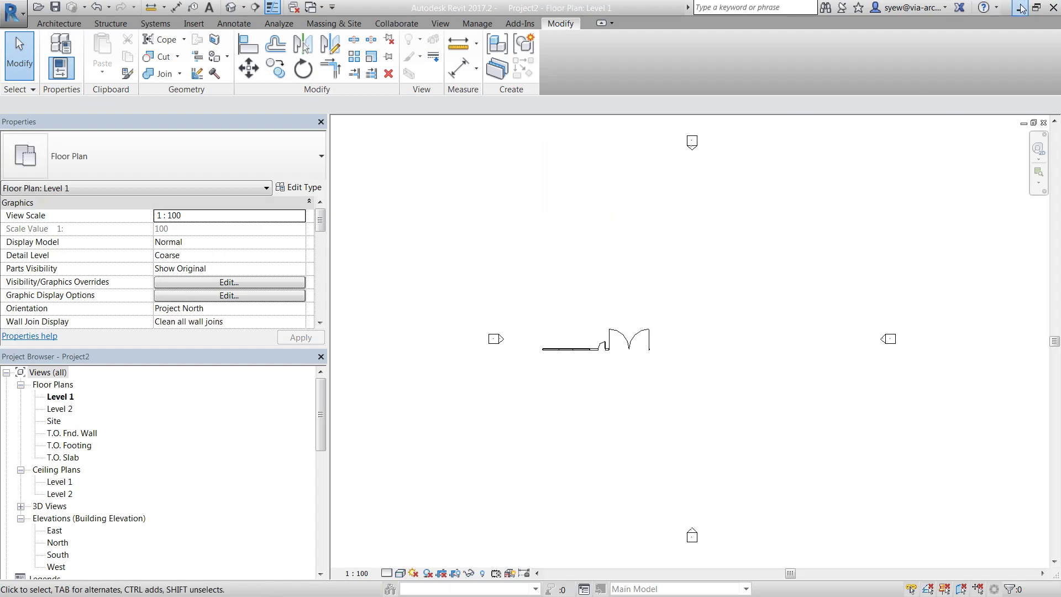
- Switch to the handout PDF in Adobe Acrobat and read the section on embedding curtain walls in other walls
click(1020, 7)
key(Return)
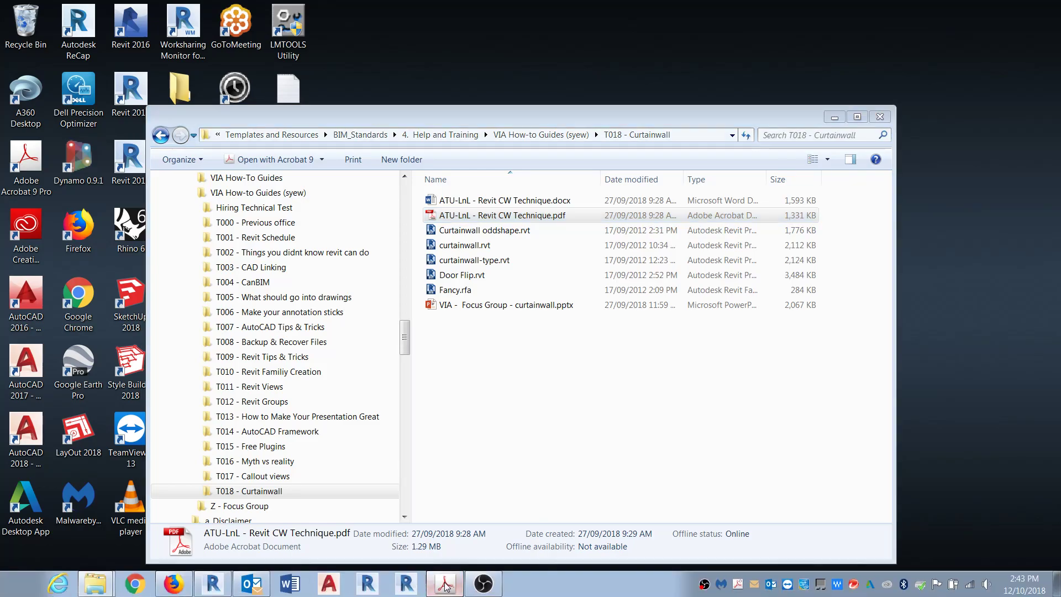
scroll(537, 523, down, 10)
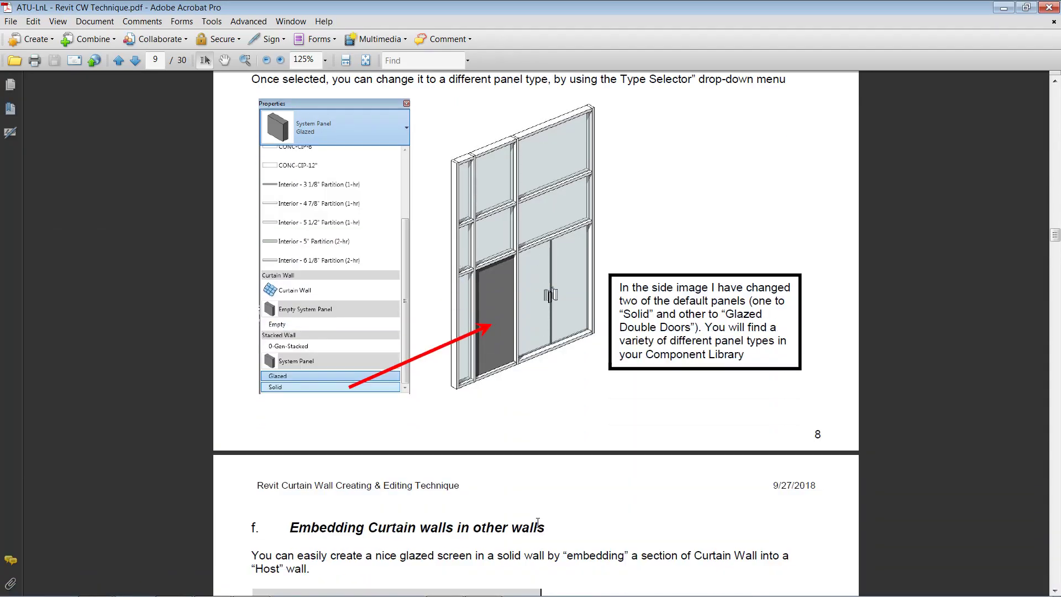
scroll(538, 523, down, 5)
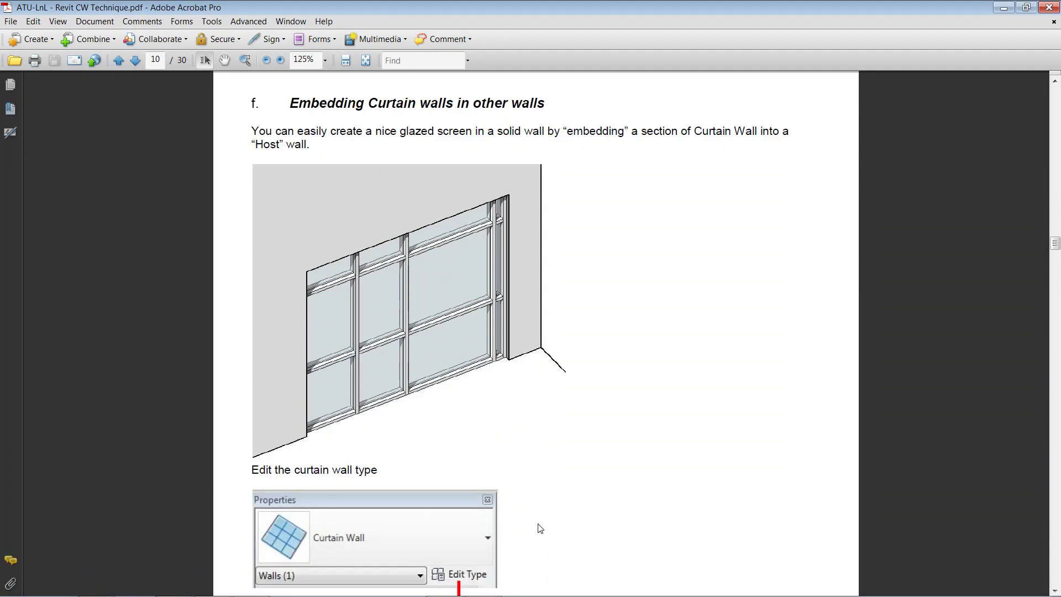
scroll(540, 528, up, 1)
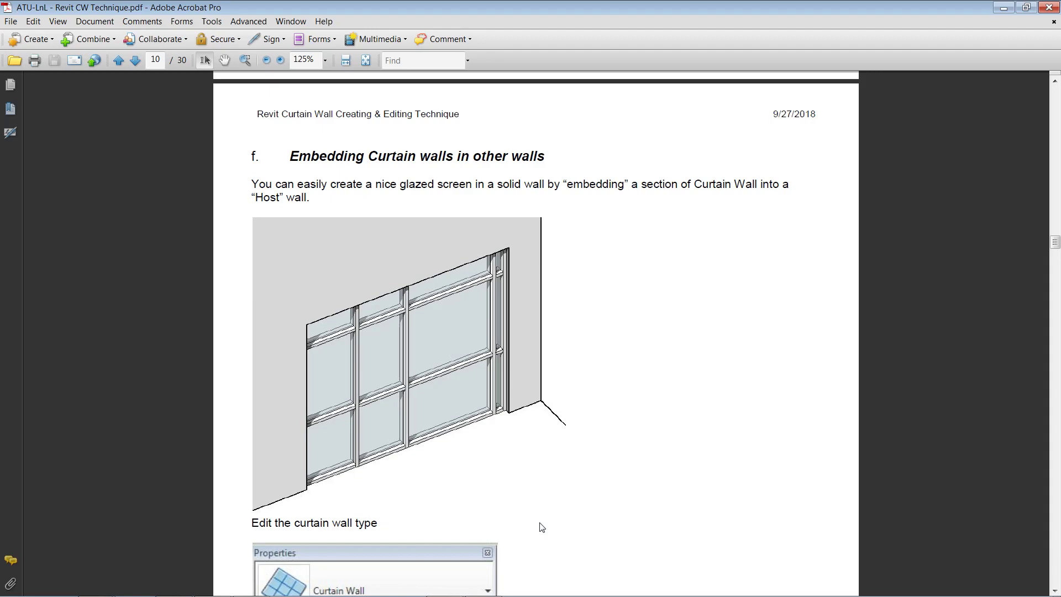
- Switch back to Revit and draw a horizontal Exterior - Brick Over Block w Metal Stud stacked wall, 8000 high, above the curtain wall on Level 1
mouse_move(166, 595)
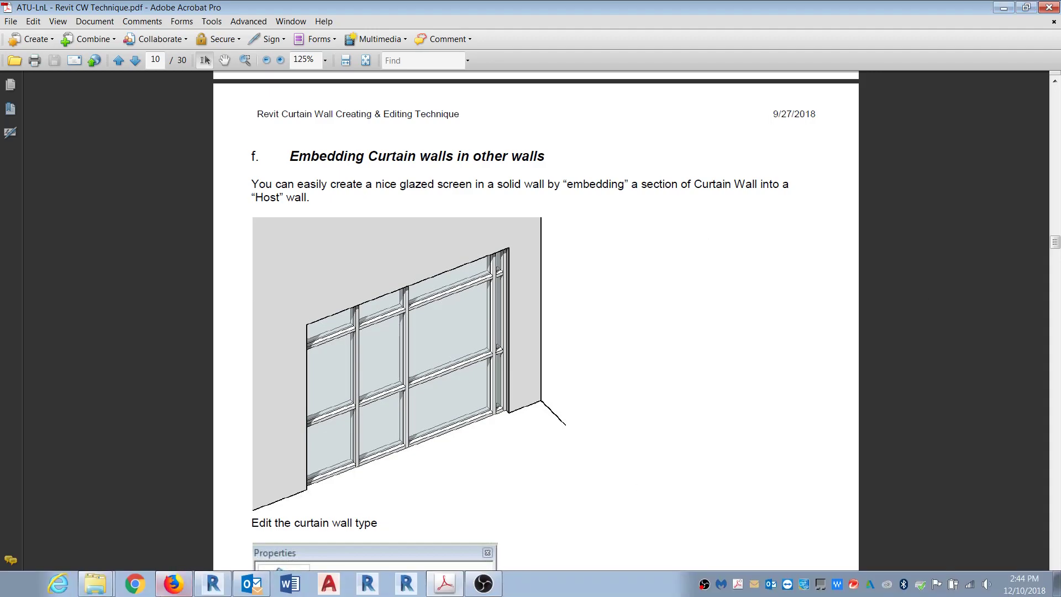
click(216, 589)
scroll(615, 386, up, 3)
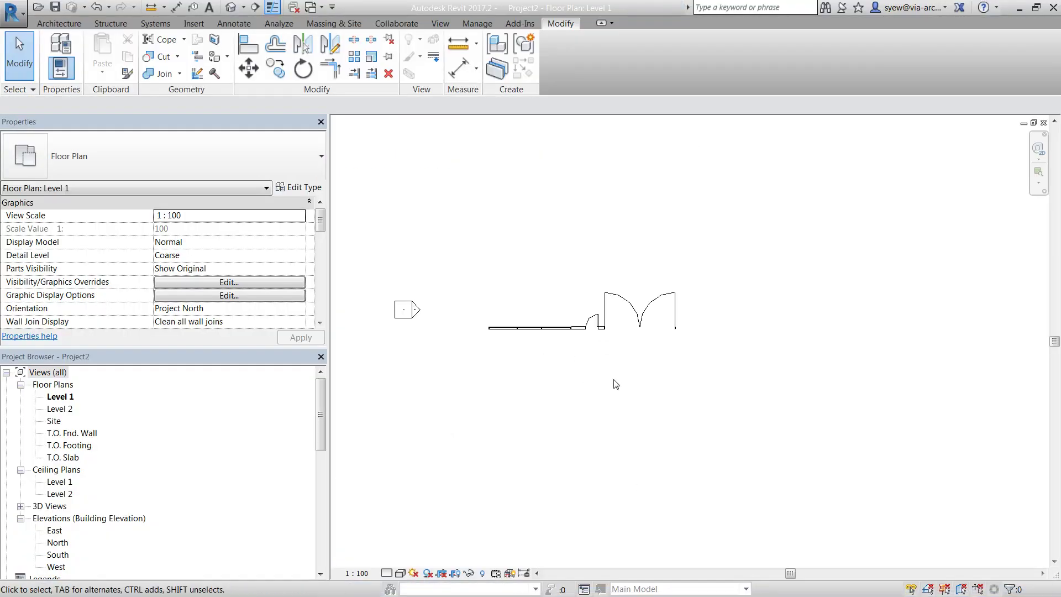
click(53, 24)
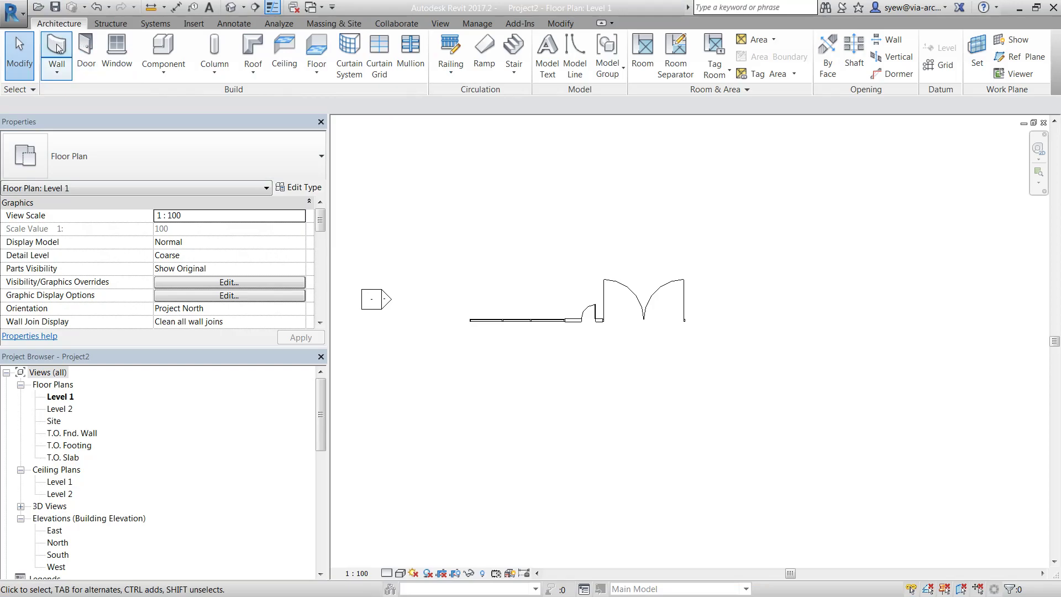
click(58, 49)
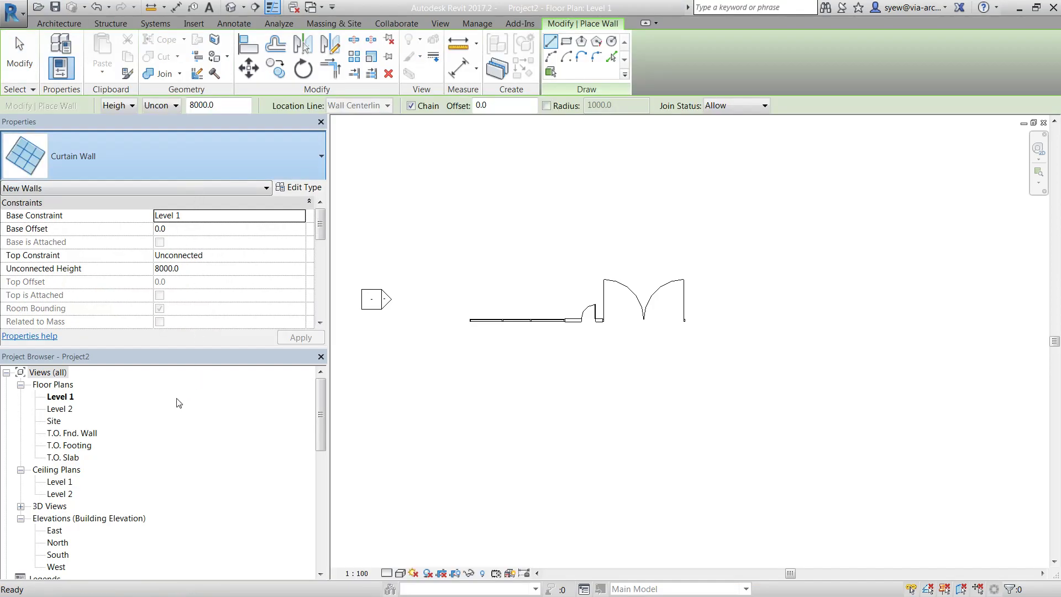
click(425, 255)
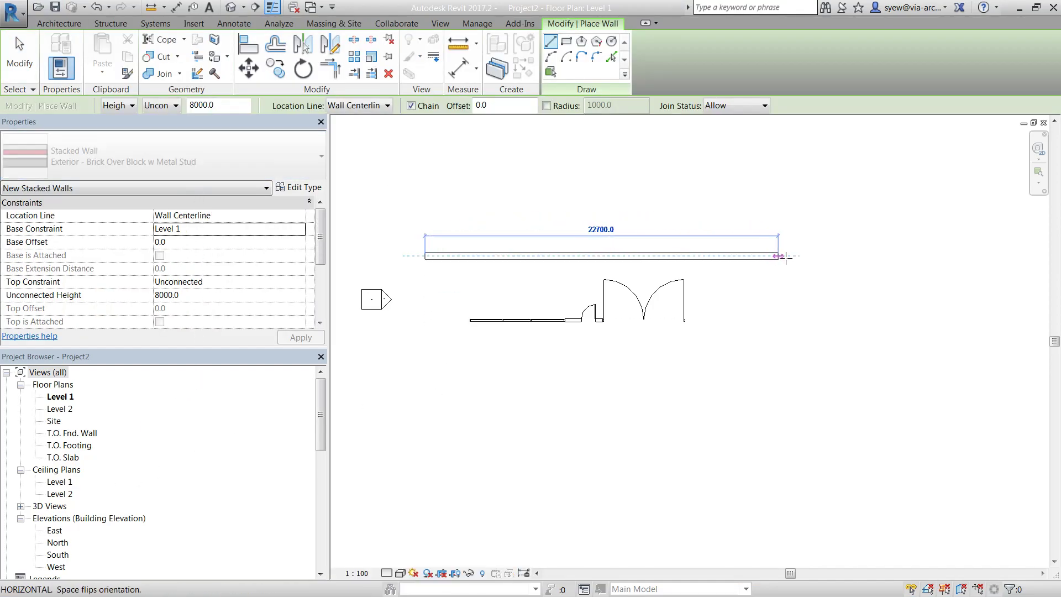
click(807, 255)
key(Escape)
key(Escape)
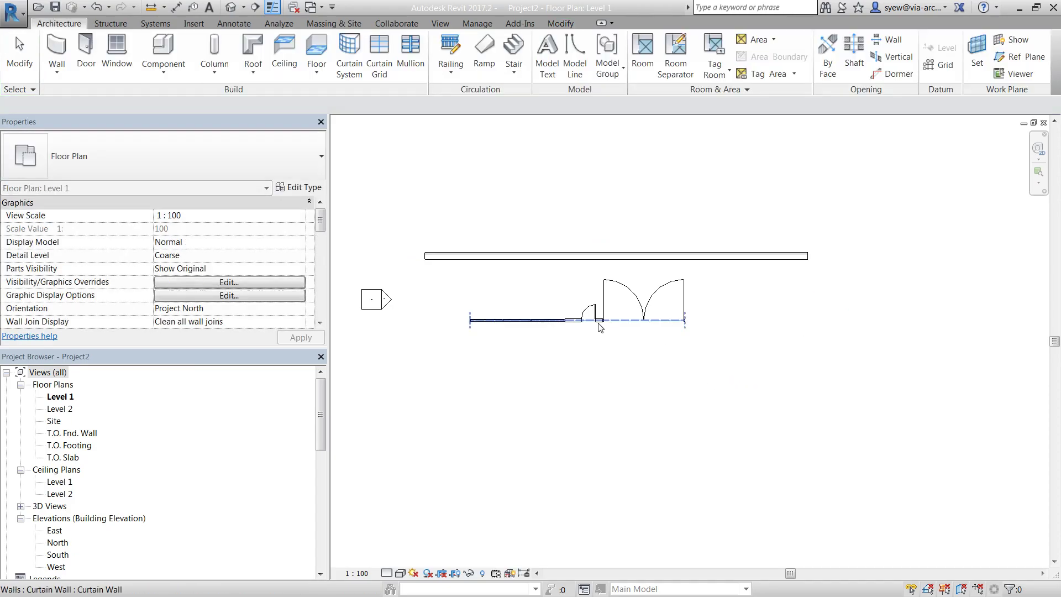
- Enable Automatically Embed in the curtain wall's type properties
click(600, 323)
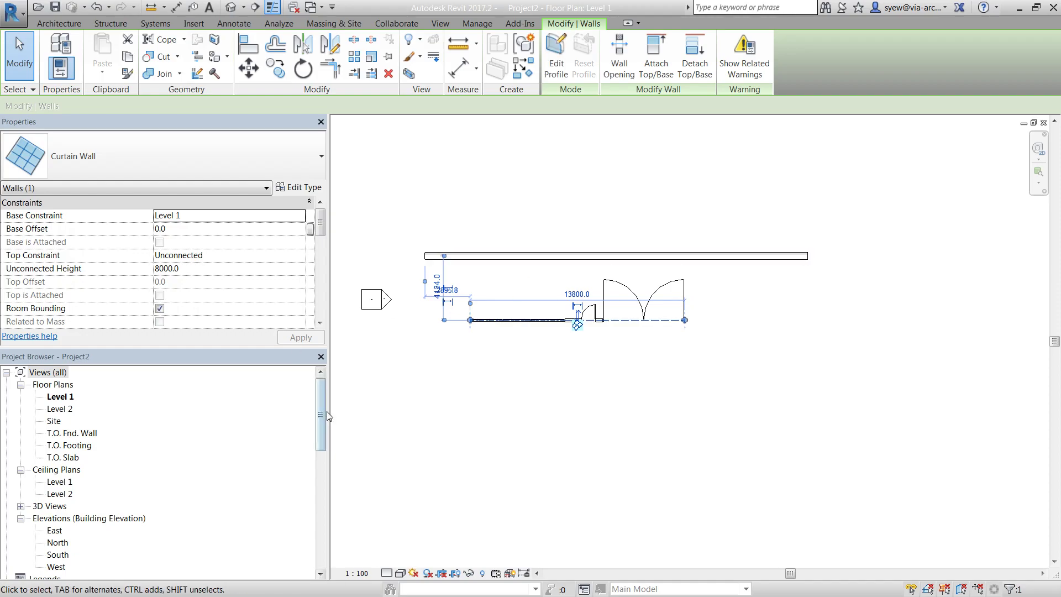
click(301, 188)
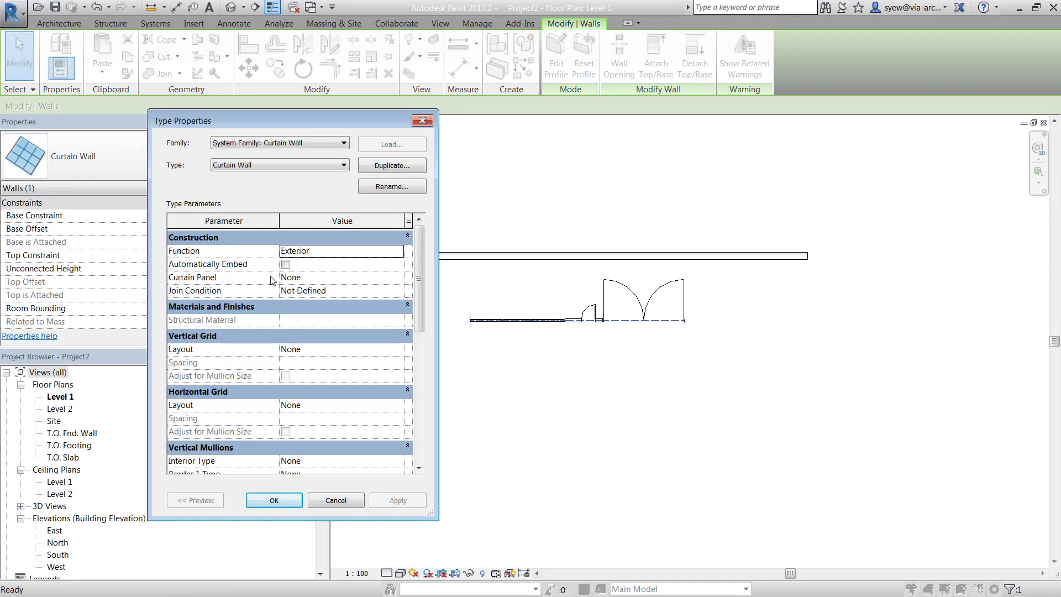
click(285, 264)
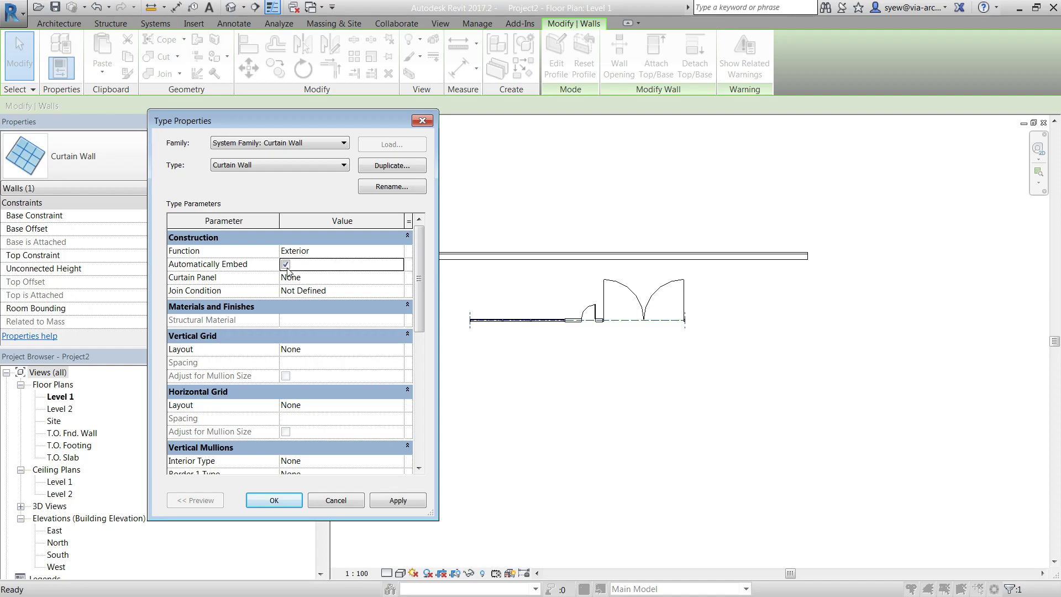
click(274, 499)
- Move the curtain wall straight up by its left endpoint onto the centreline of the stacked wall
scroll(456, 302, up, 2)
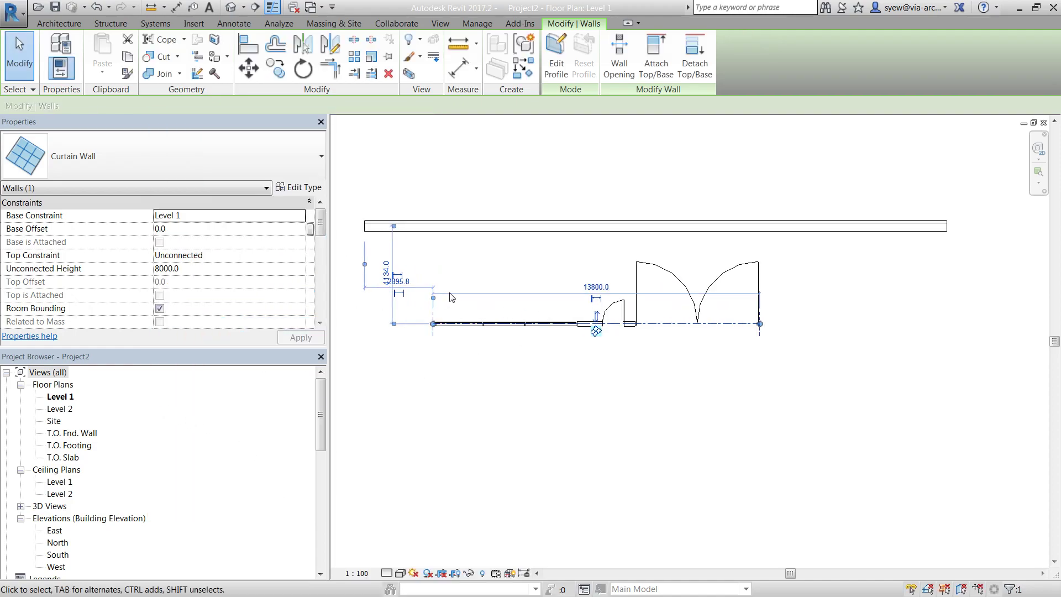
scroll(456, 301, up, 2)
click(248, 68)
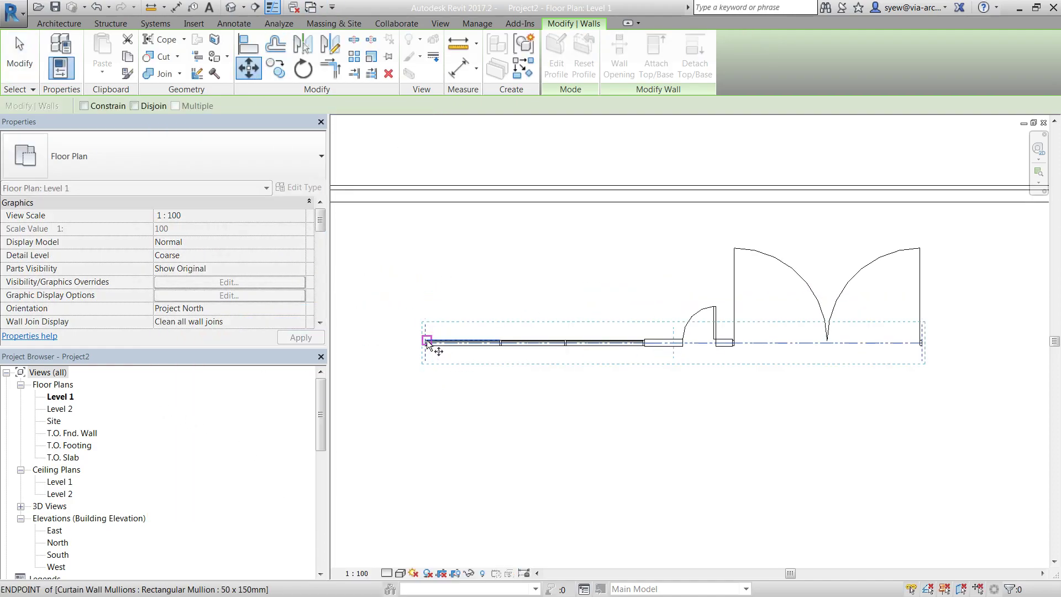
click(427, 342)
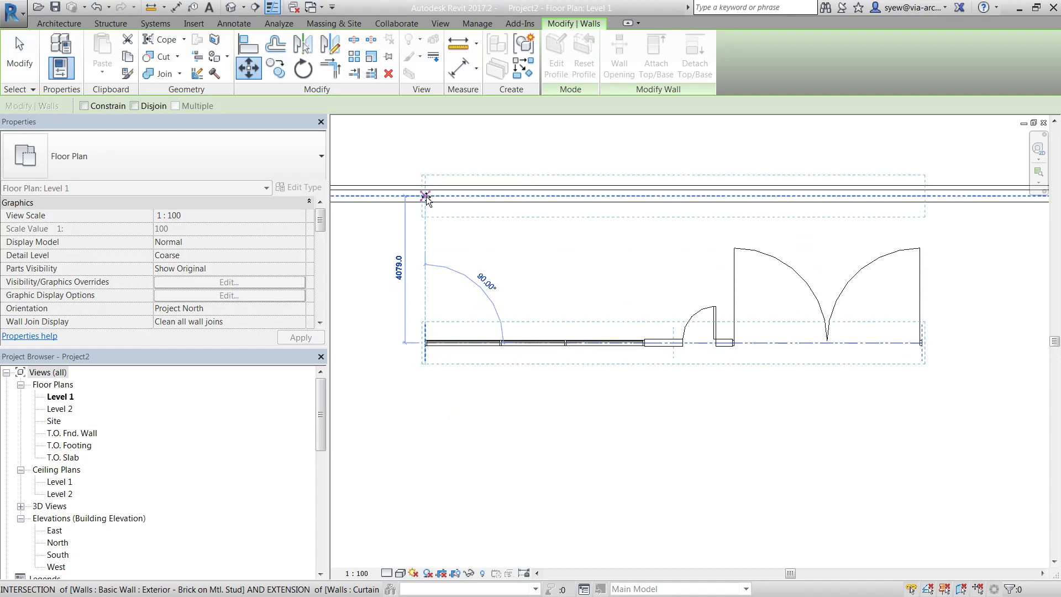
click(425, 196)
click(497, 348)
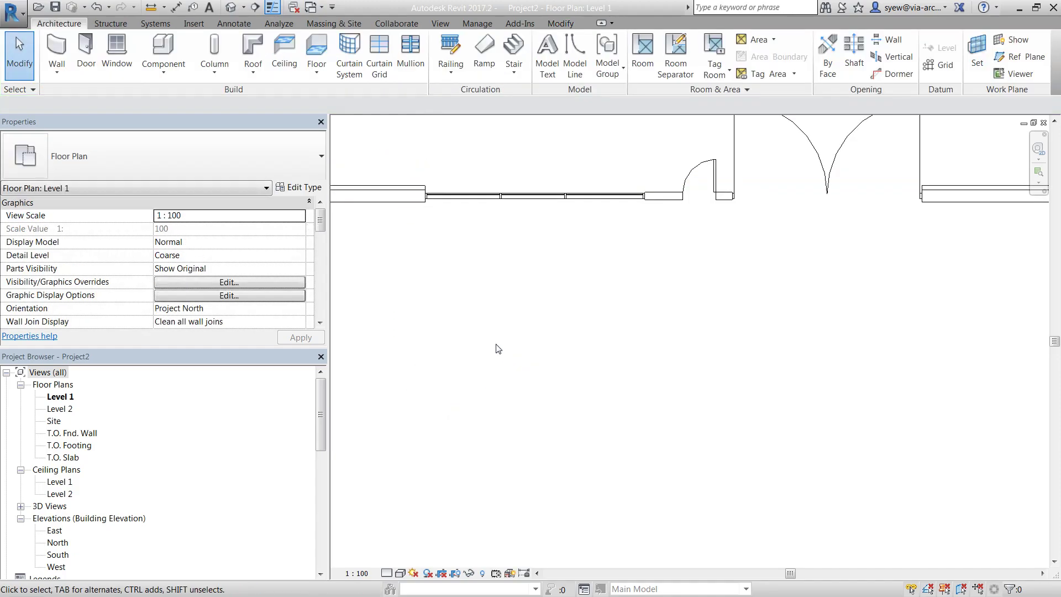
- In the 3D view, set the stacked wall's Unconnected Height to 10m
click(231, 7)
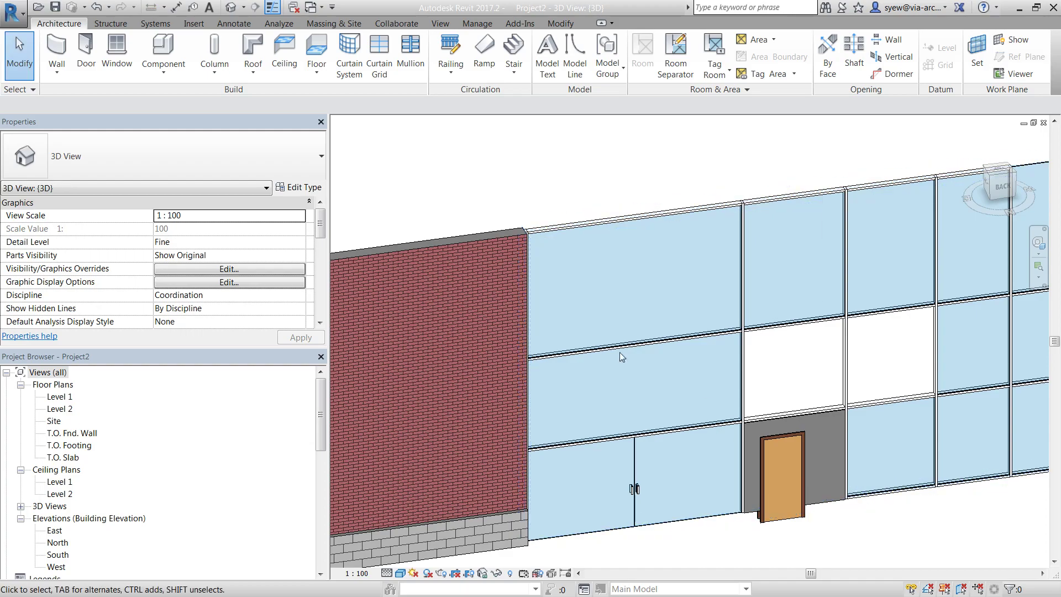
scroll(863, 315, down, 2)
click(747, 238)
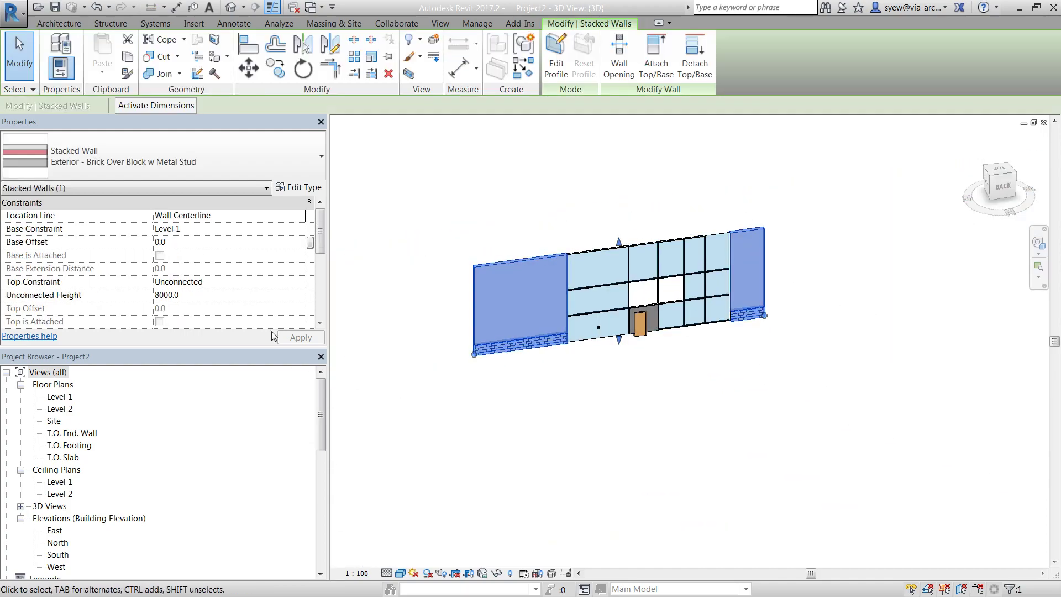
click(205, 295)
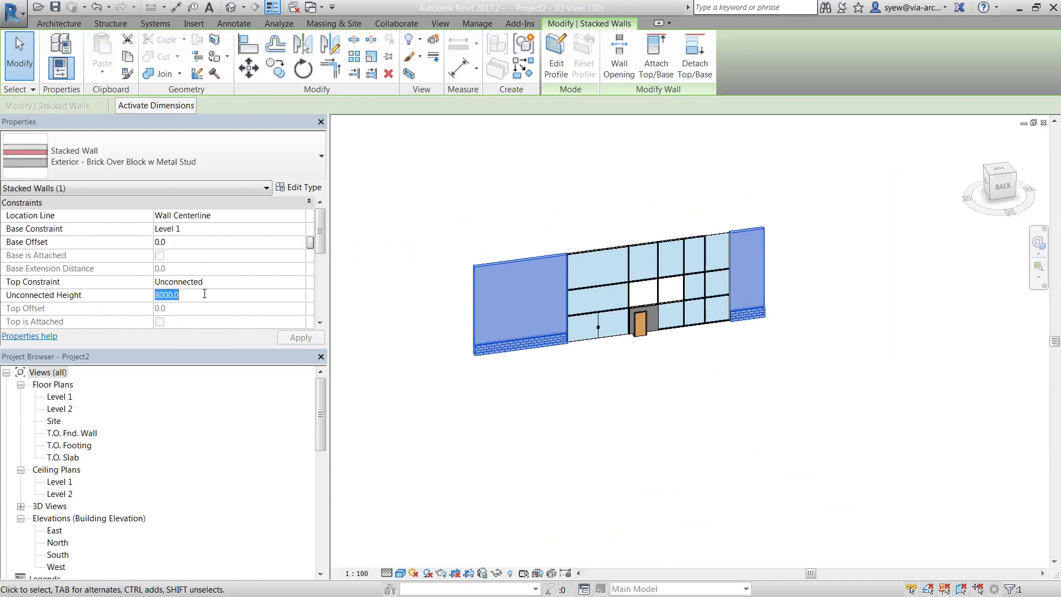
text(10000)
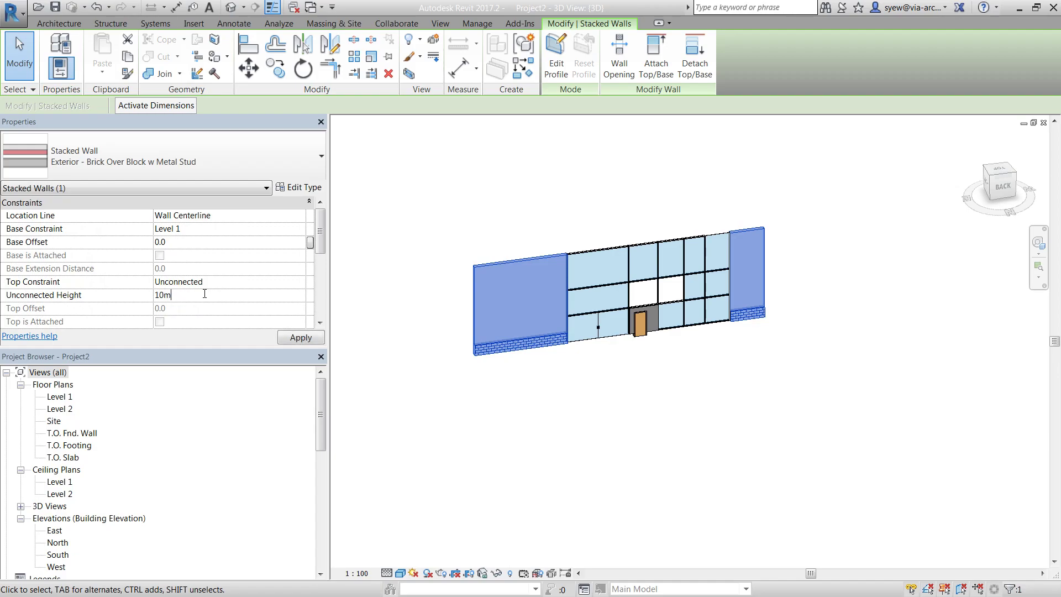
key(Return)
click(788, 398)
scroll(599, 150, up, 3)
shift+middle_drag(654, 320, 530, 313)
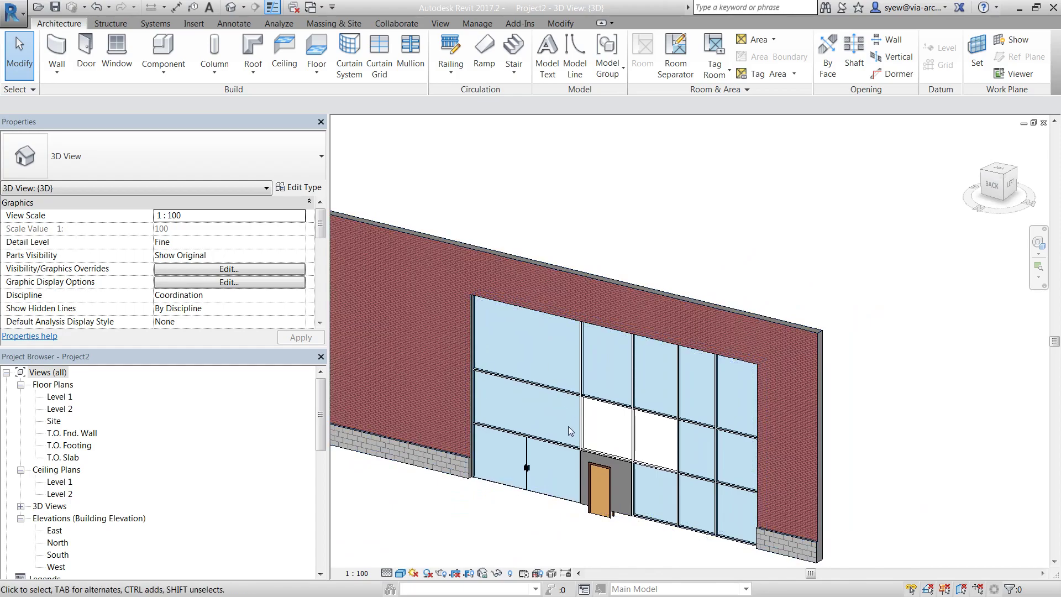
- In the Level 1 plan, draw a horizontal curtain wall about 1400 long just below the left end of the stacked wall
key(ctrl+Tab)
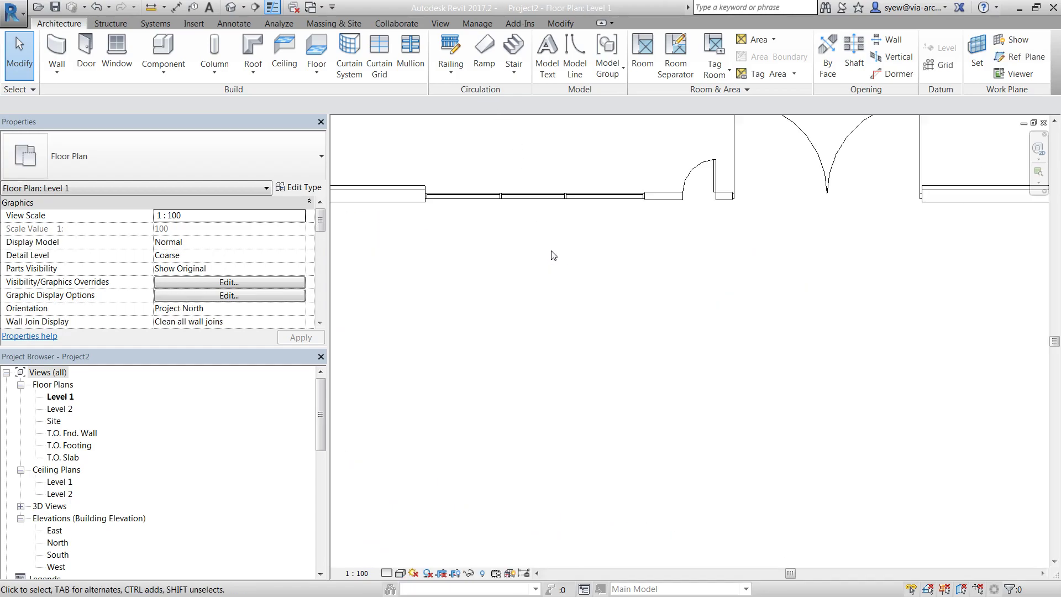
middle_drag(594, 286, 812, 323)
click(57, 51)
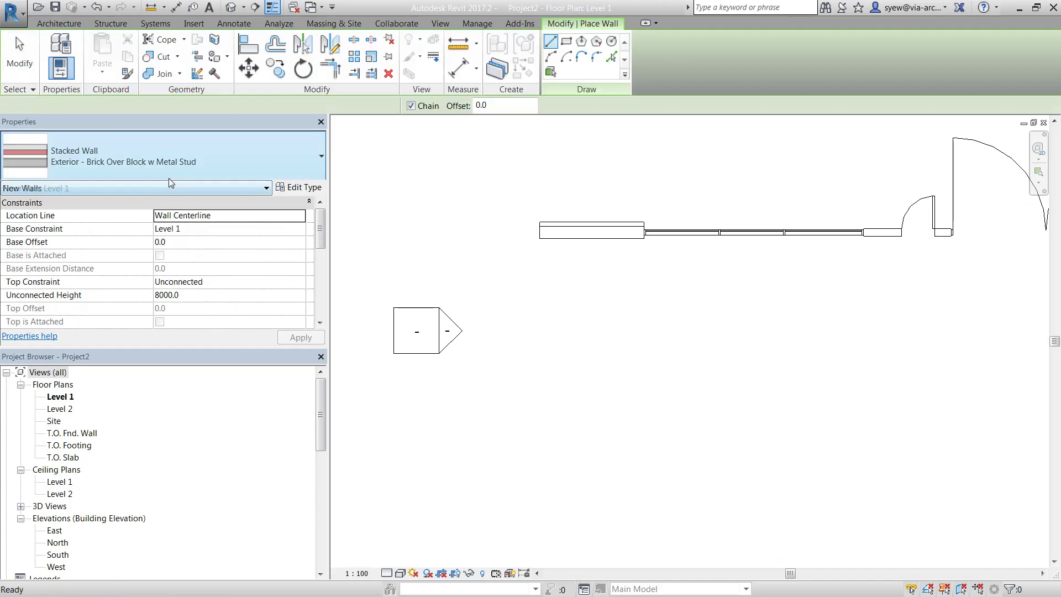
click(111, 358)
click(549, 296)
click(599, 297)
key(Escape)
key(Escape)
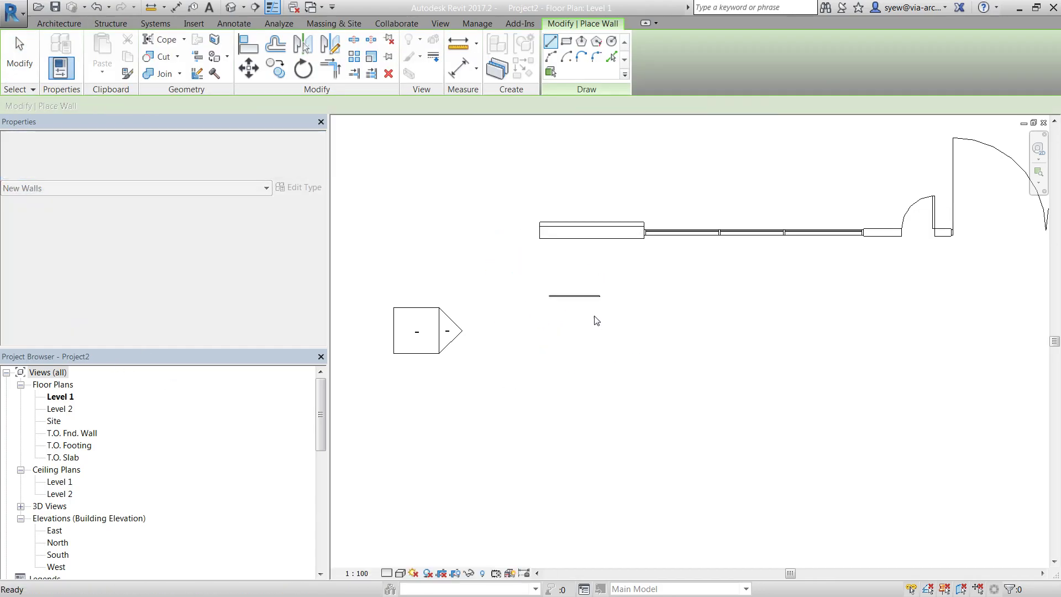
- Set the small curtain wall's Unconnected Height to 2000
click(575, 296)
key(Escape)
click(574, 296)
click(223, 268)
text(20000)
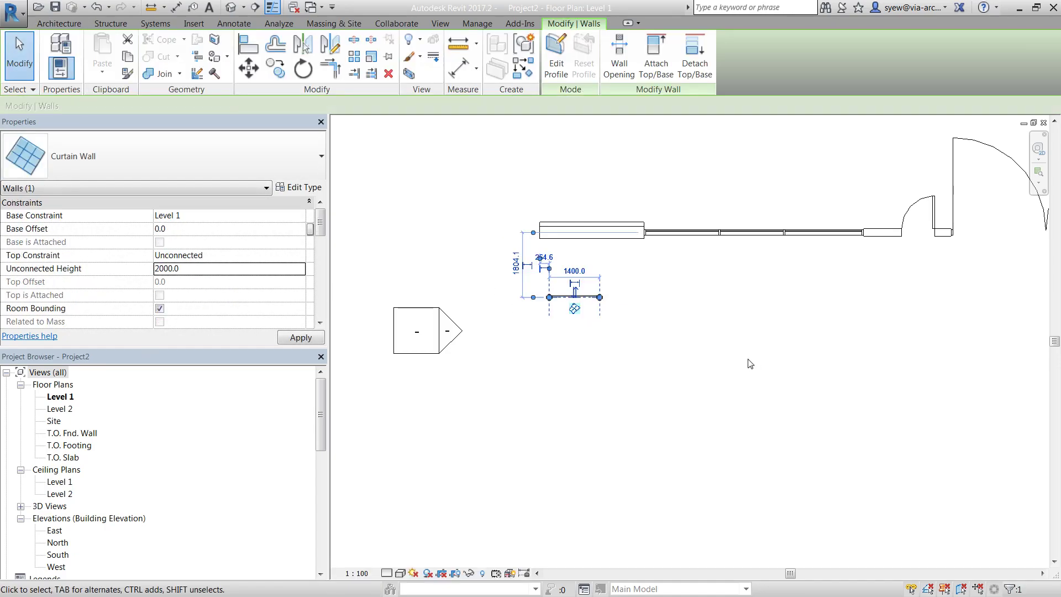
- Select the small curtain wall's panel and change its type to Empty System Panel : Empty
key(Escape)
key(Tab)
click(584, 302)
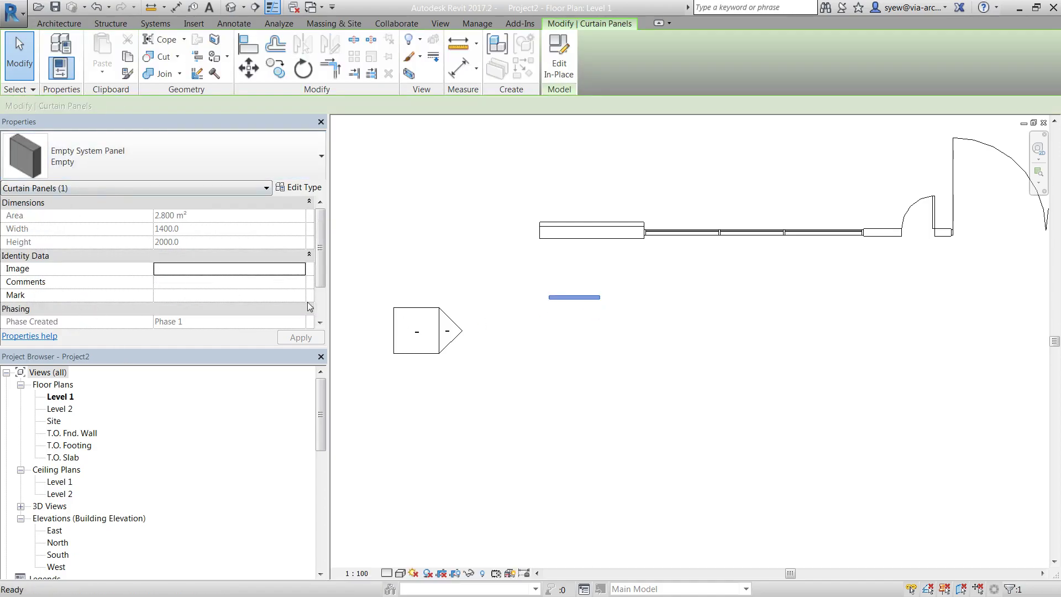
click(452, 273)
- Move the small curtain wall up into the stacked wall, left of the large curtain wall
click(588, 297)
scroll(523, 199, up, 2)
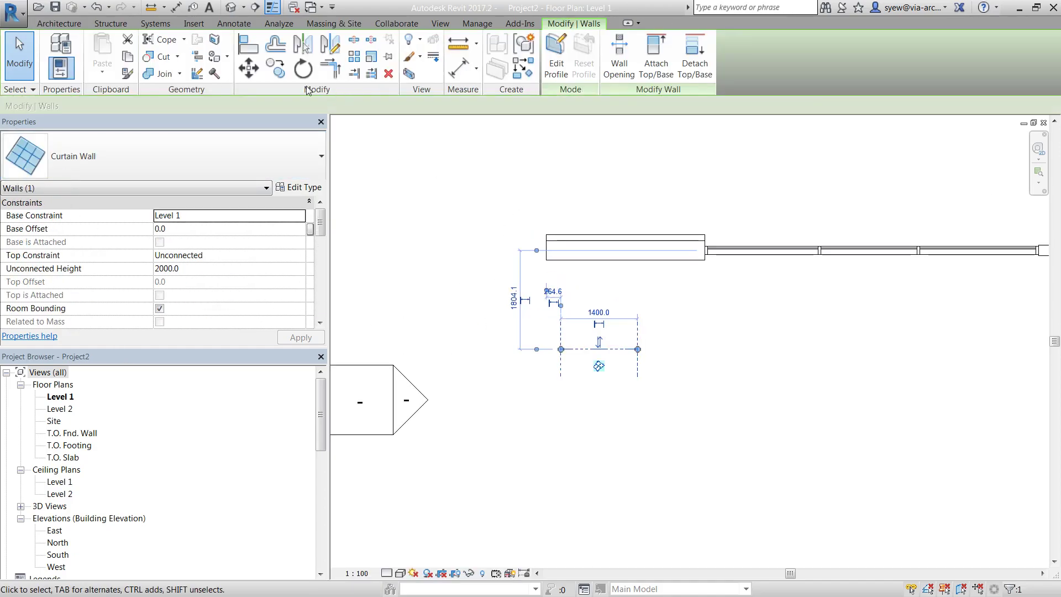
click(248, 69)
click(605, 350)
click(614, 251)
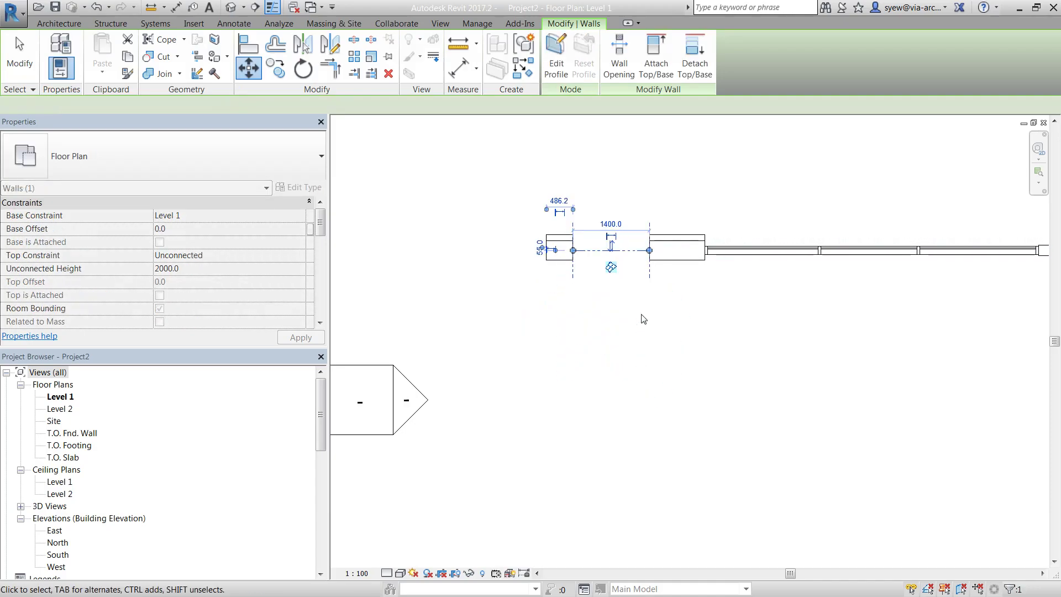
- Open the 3D view and select the small curtain wall embedded near the stacked wall's end
click(486, 182)
click(228, 8)
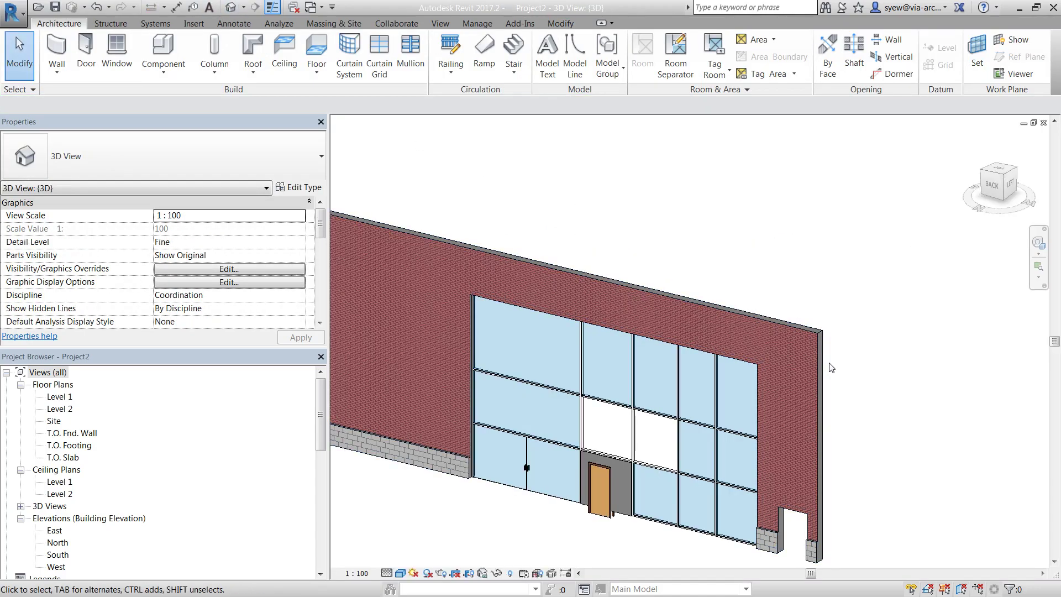
click(728, 401)
key(Delete)
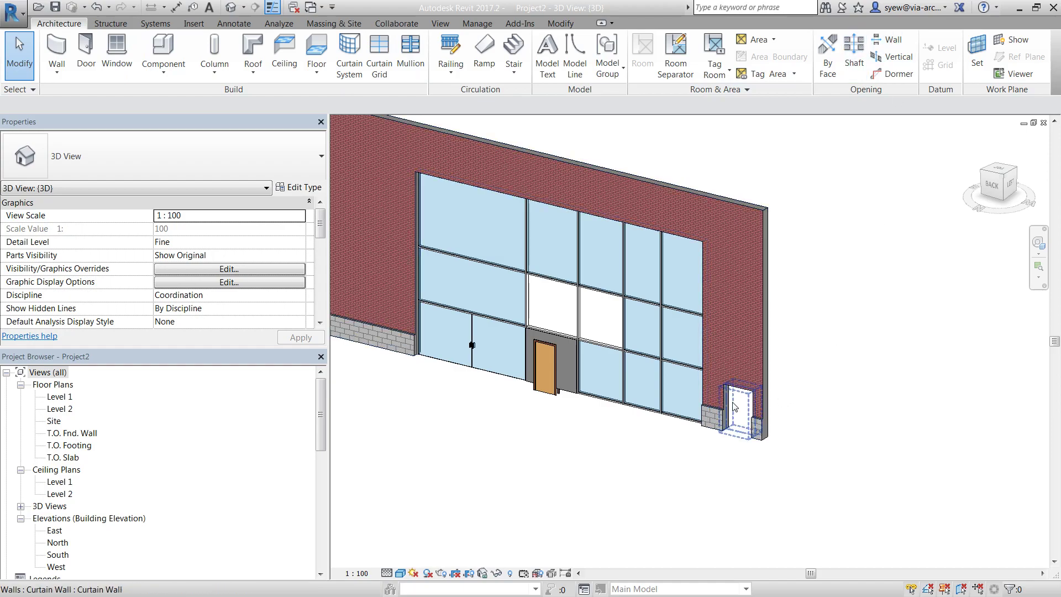
click(735, 407)
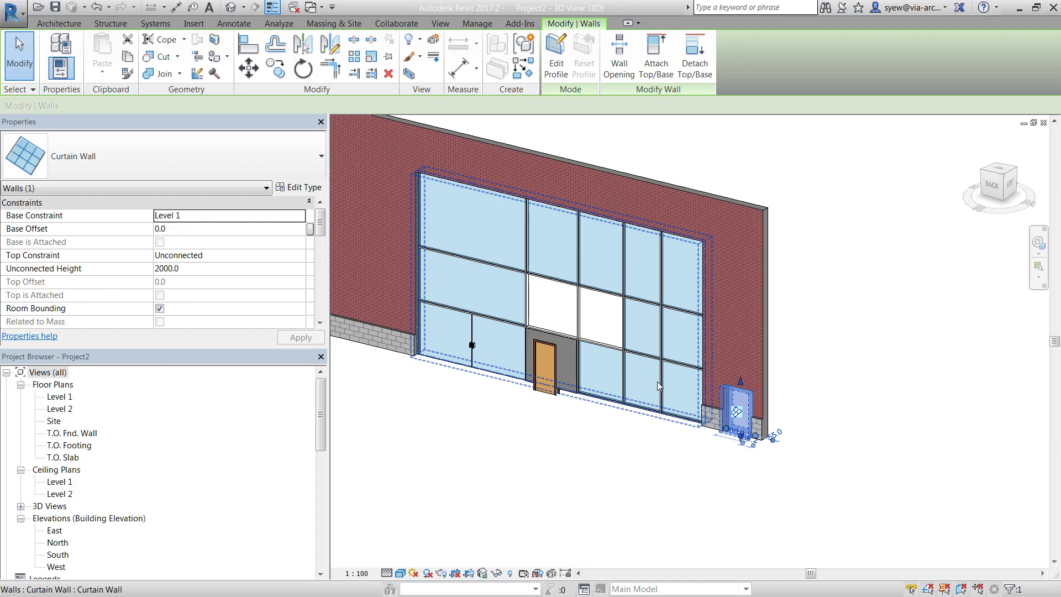
- Cut a rectangular wall opening about 2866 wide and 3095 high in the stacked wall beside the glass double door, and select it
click(59, 24)
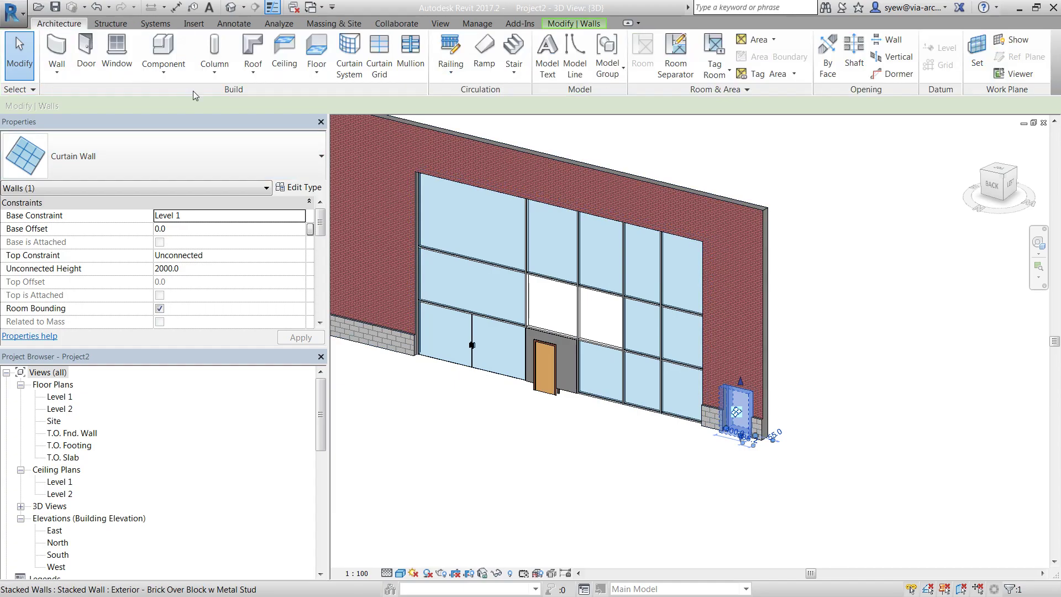
click(888, 40)
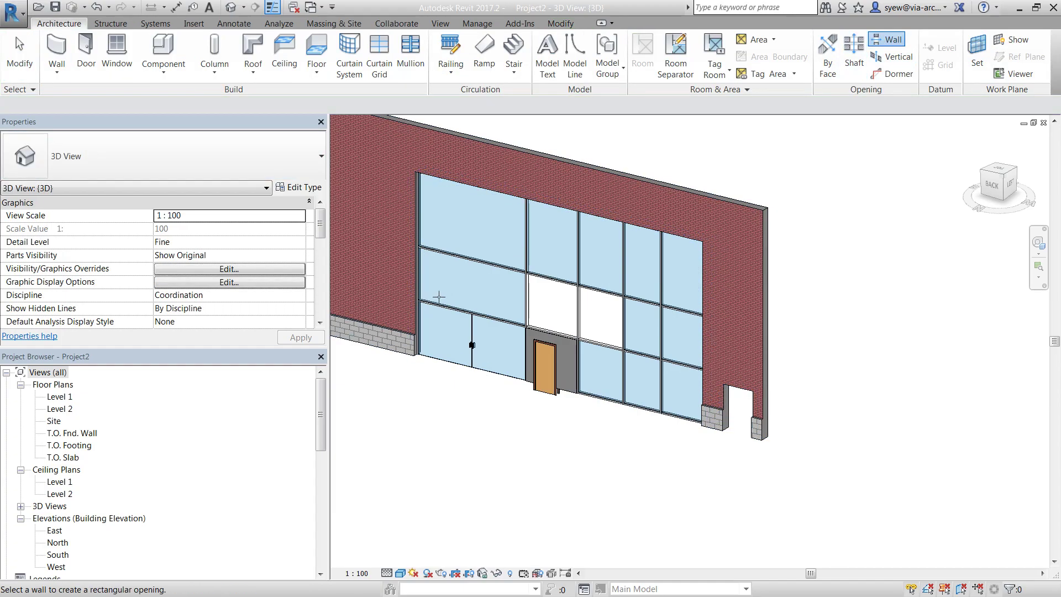
middle_drag(370, 330, 649, 344)
click(618, 312)
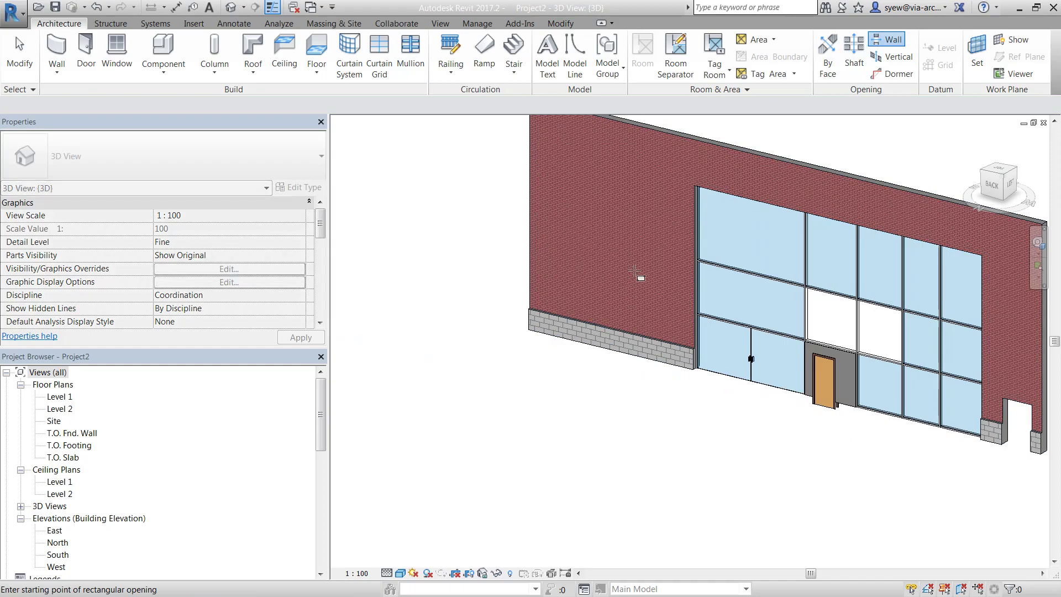
click(633, 271)
click(567, 333)
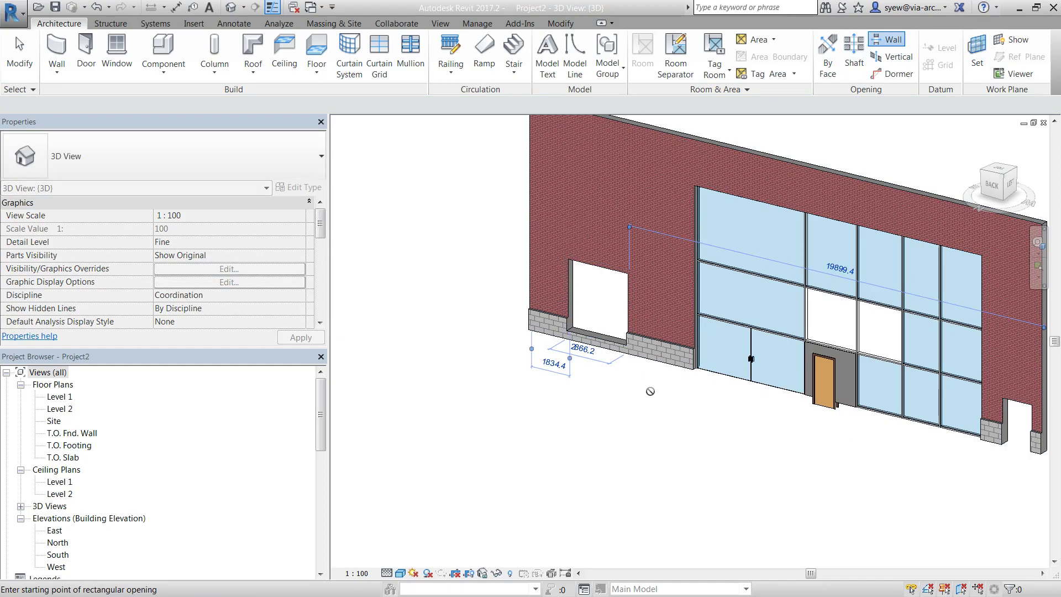
key(Escape)
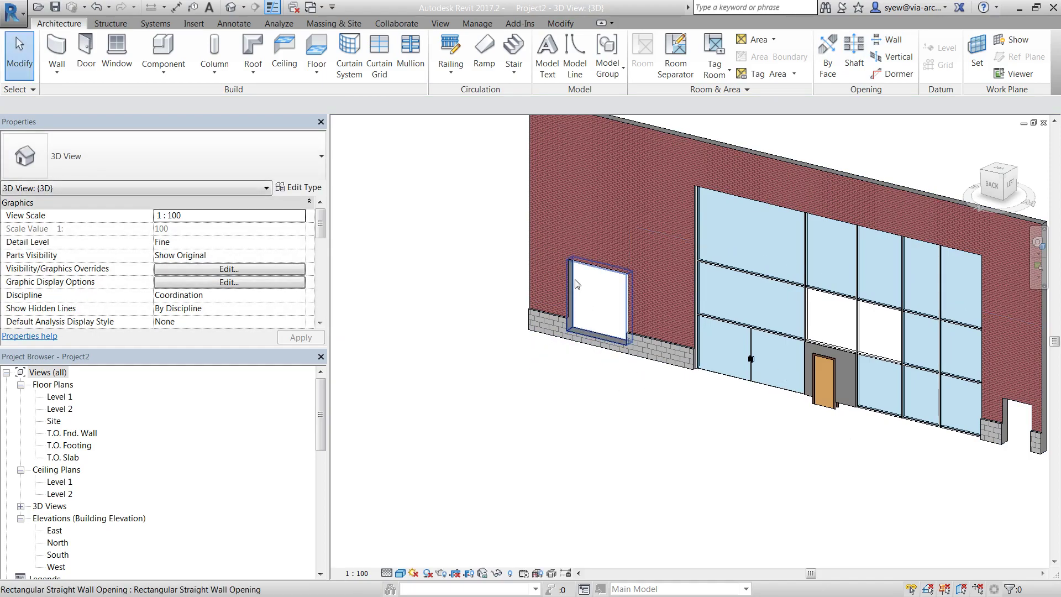
click(611, 313)
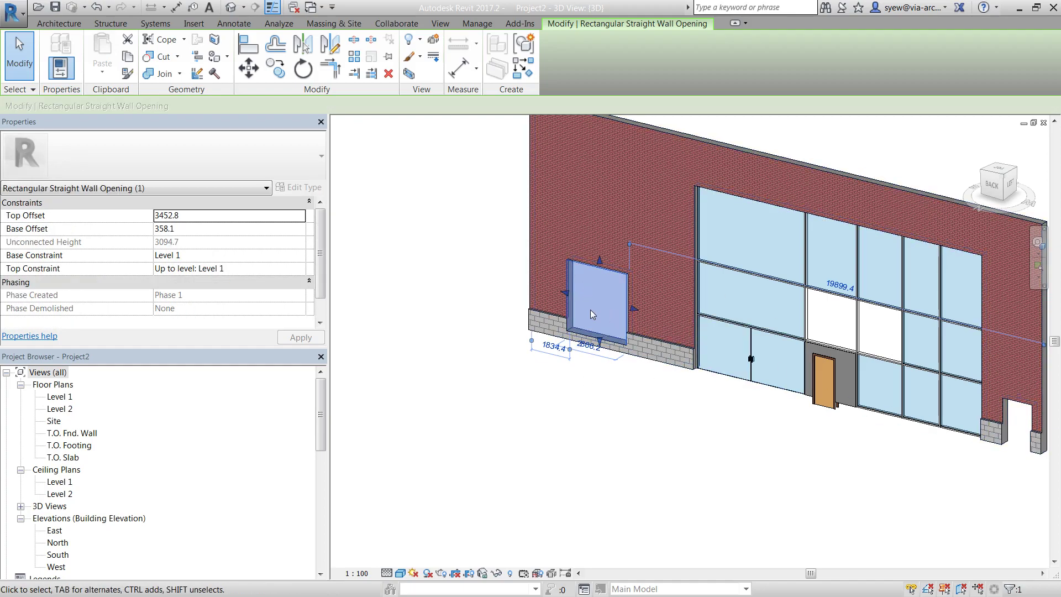
- Duplicate the small embedded curtain wall's type under the name Opening
middle_drag(764, 437, 552, 397)
scroll(867, 380, up, 3)
click(764, 356)
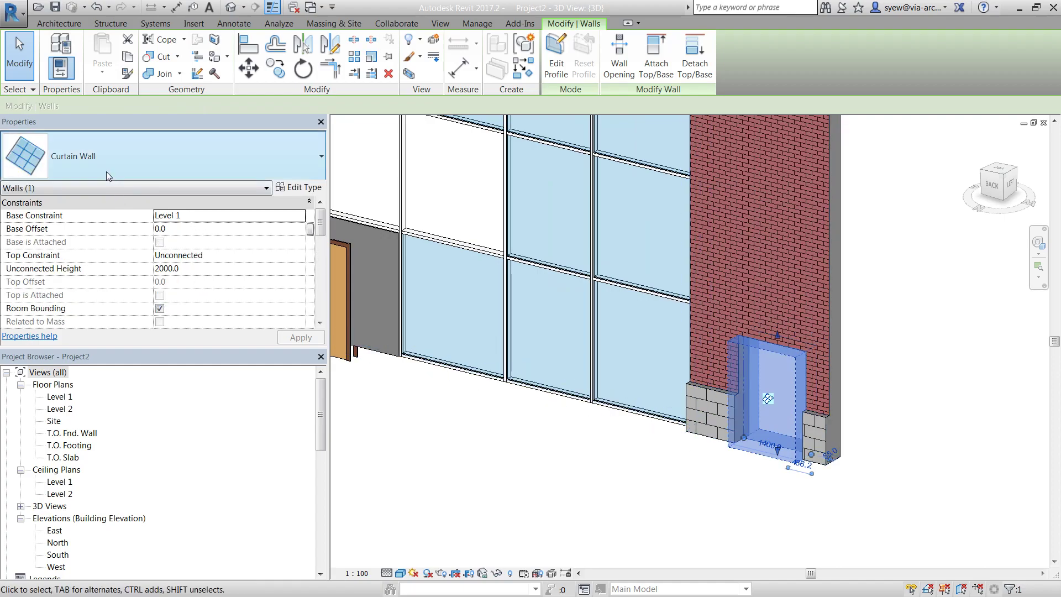
click(313, 186)
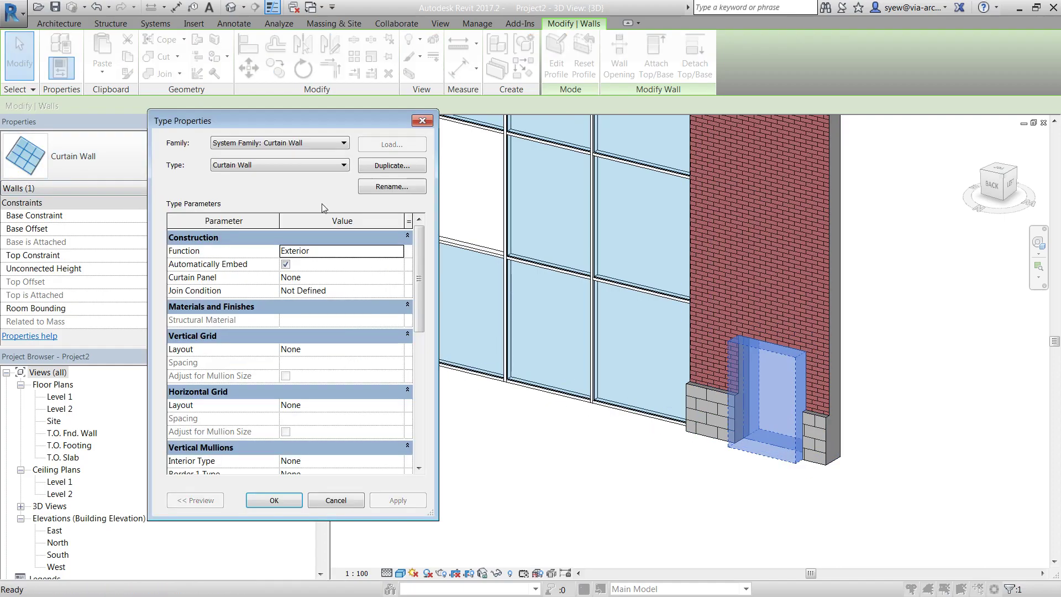
click(381, 165)
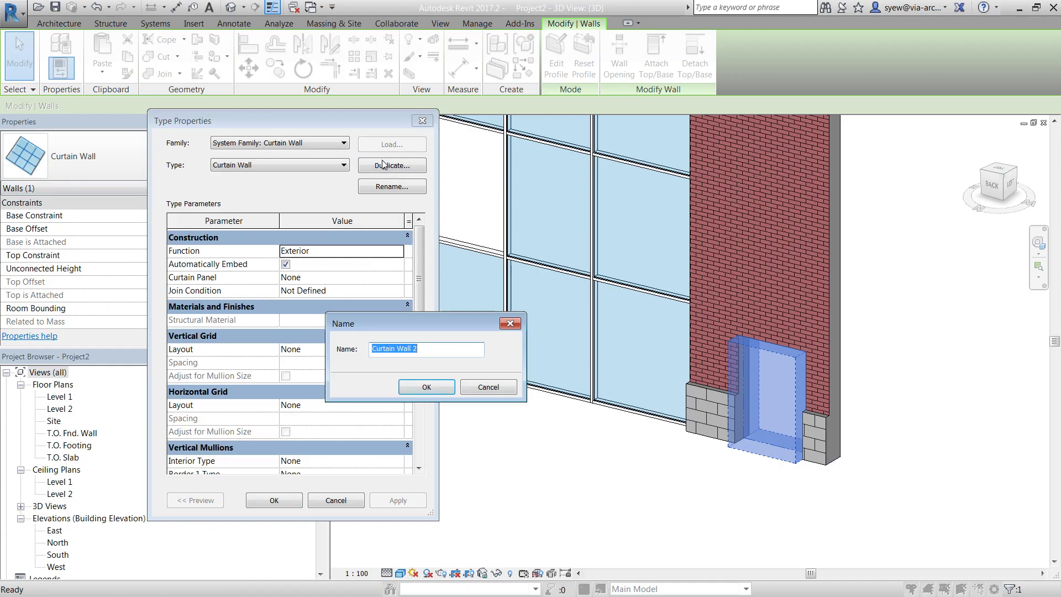
text(Open)
key(Return)
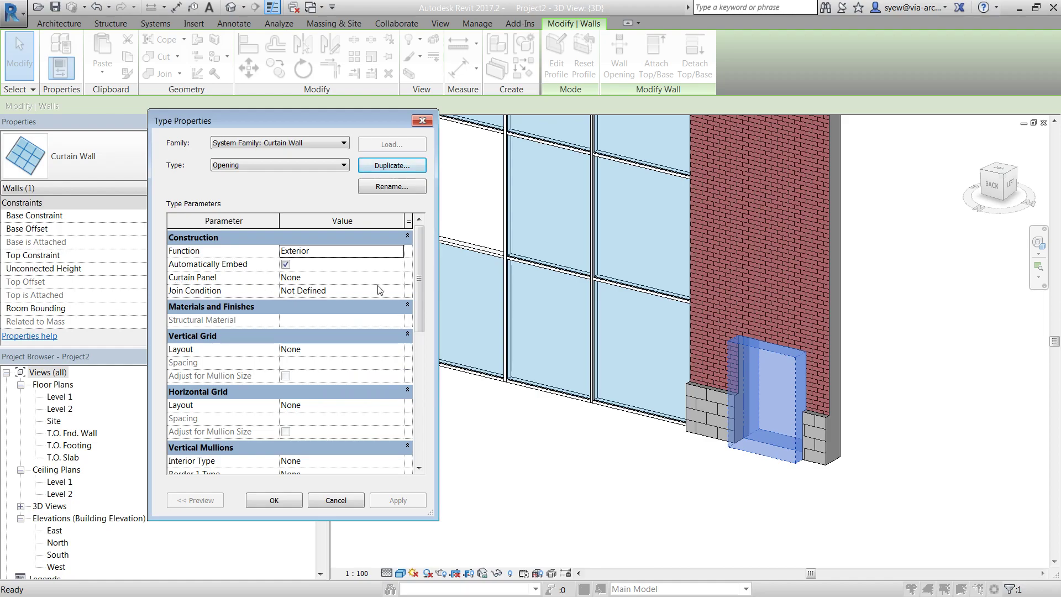
- Set the Opening type's Curtain Panel to Empty System Panel : Empty
click(399, 279)
click(397, 277)
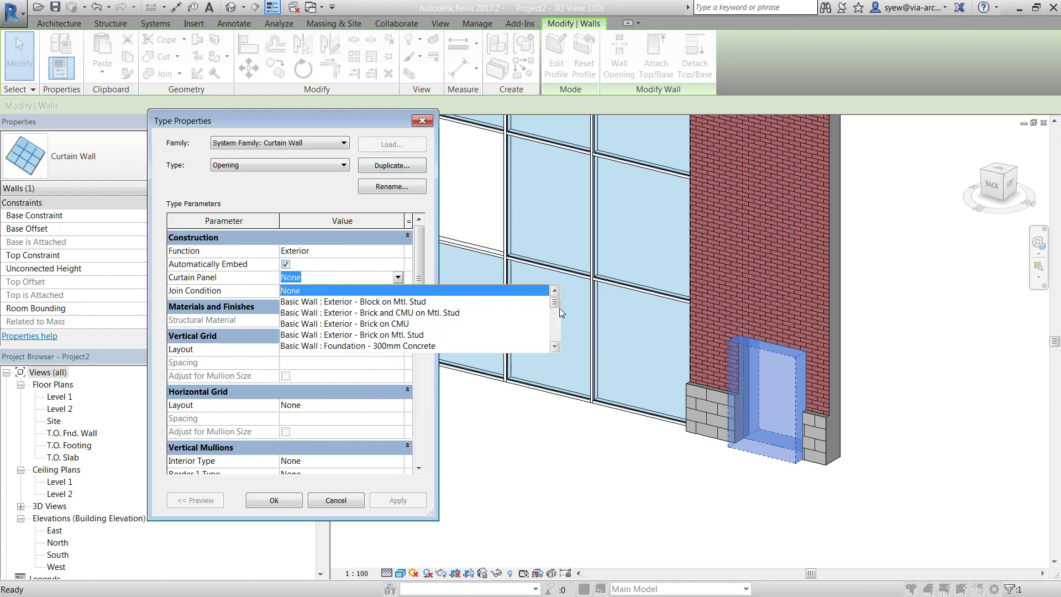
drag(556, 304, 557, 330)
click(366, 346)
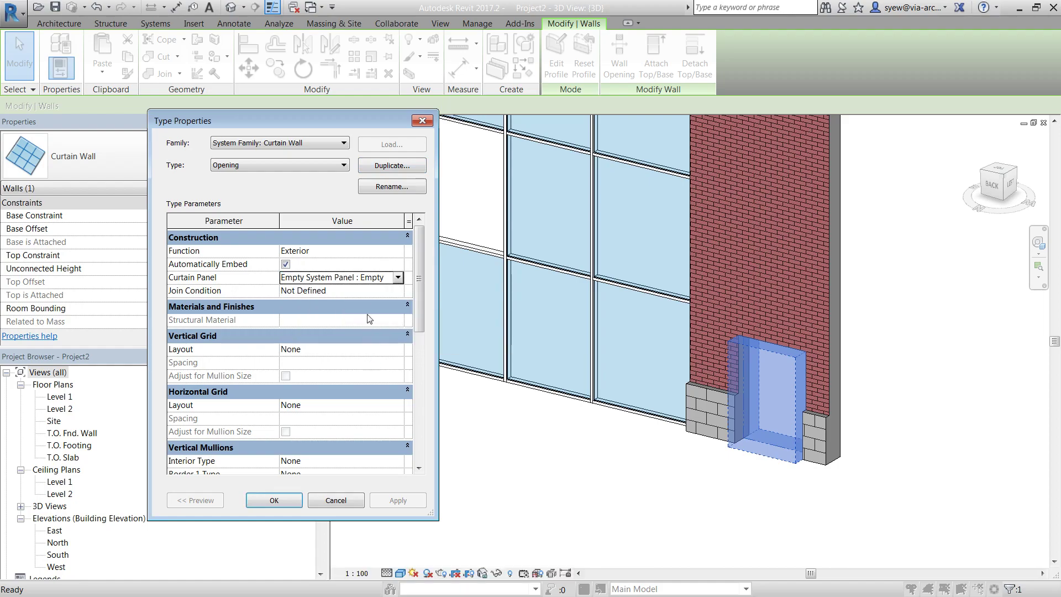
- Review the Opening type's grid and mullion settings, including the Horizontal Grid layout options
scroll(418, 301, down, 3)
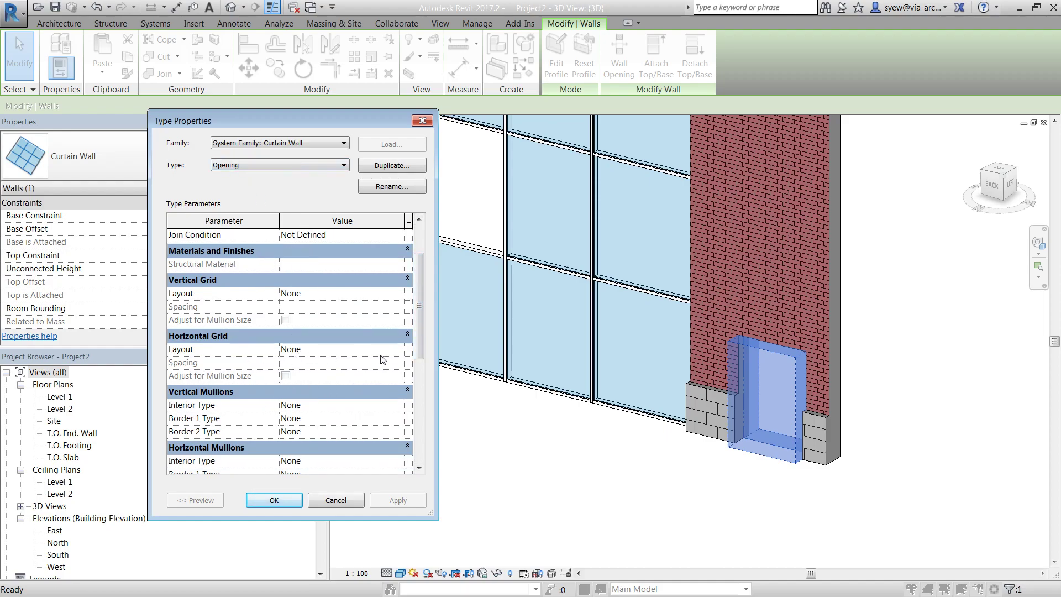
scroll(418, 350, down, 1)
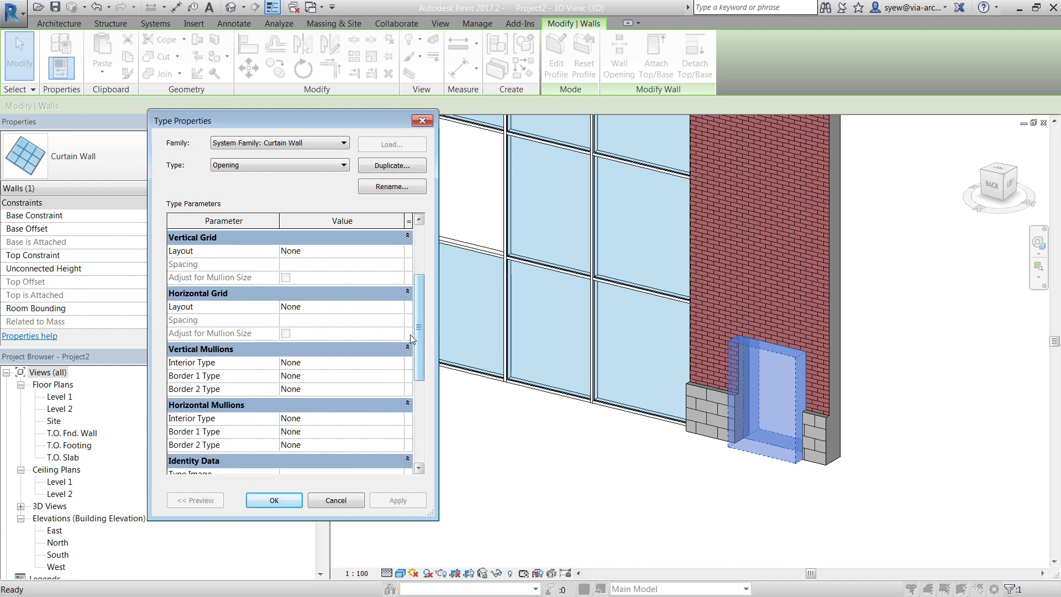
click(400, 307)
click(398, 307)
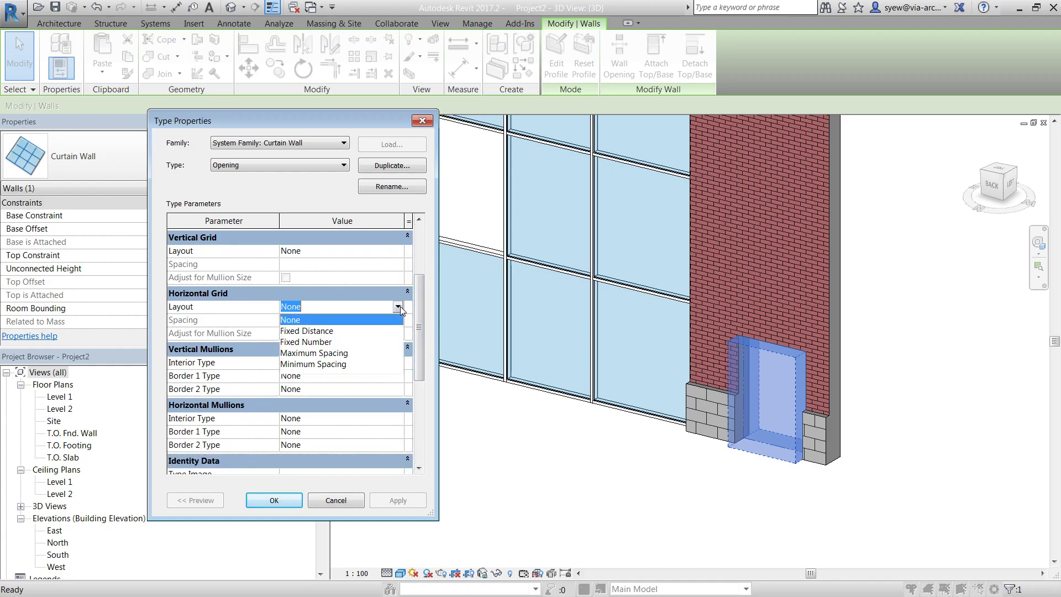
click(398, 307)
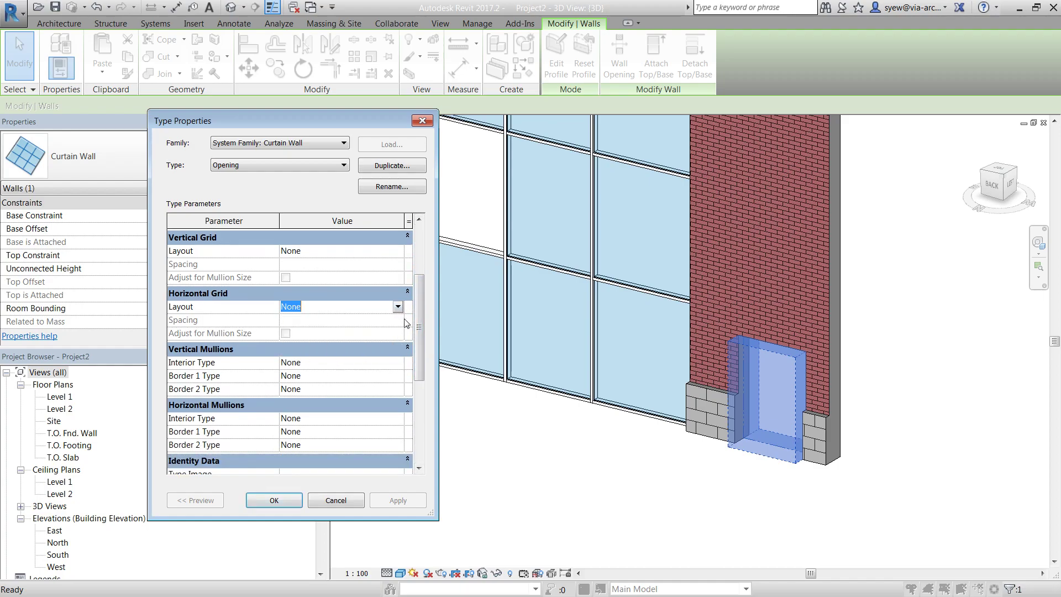
- Set the Opening type's vertical Border 1 and Border 2 mullions to Rectangular Mullion : 50 x 150mm
click(399, 376)
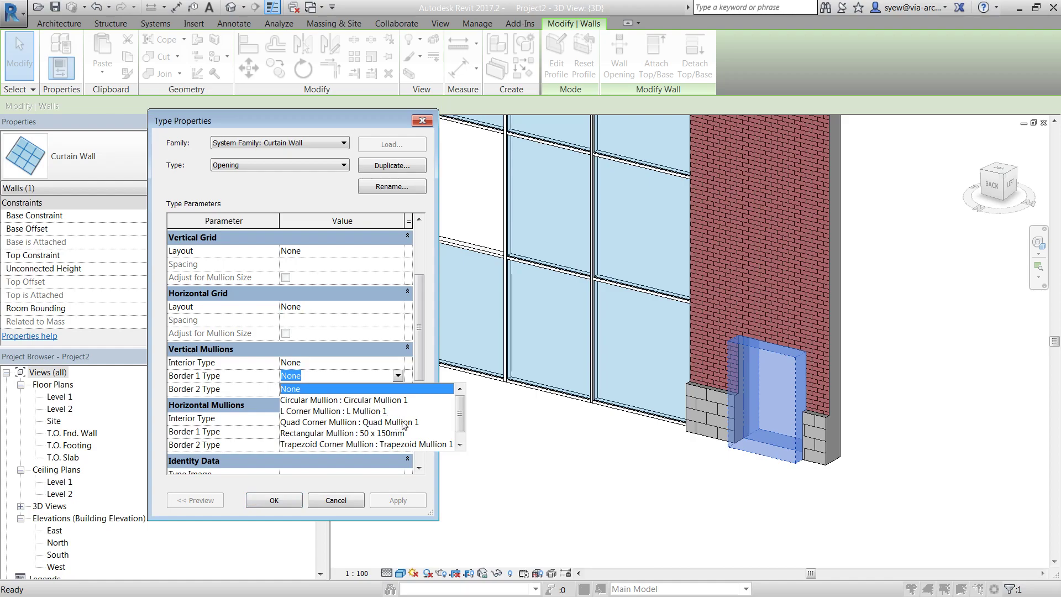
click(376, 434)
click(398, 389)
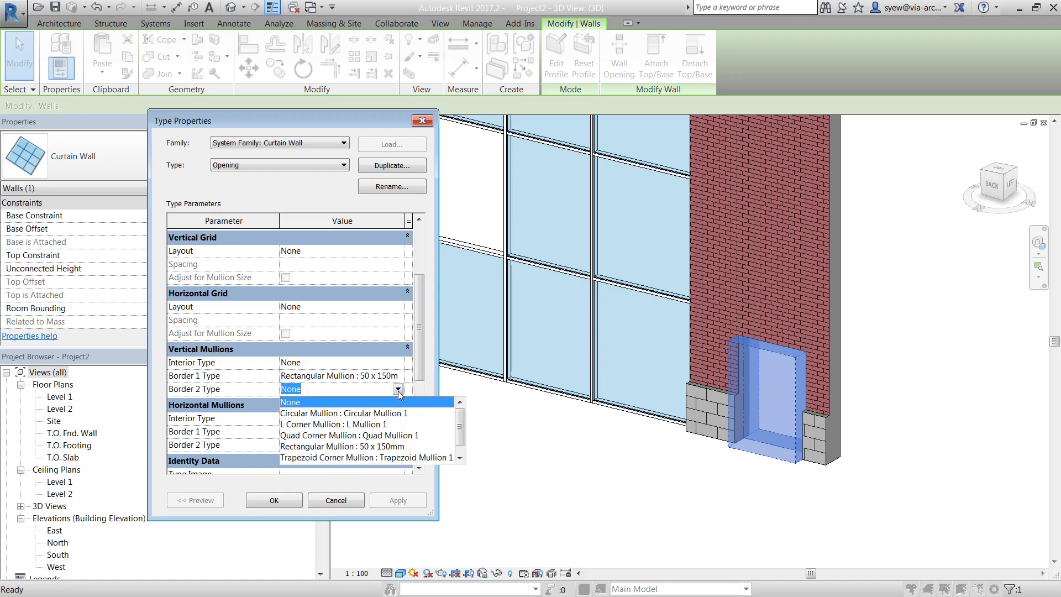
click(385, 446)
- Set the Opening type's horizontal Border 1 and Border 2 mullions to Rectangular Mullion : 50 x 150mm and apply the type changes
click(403, 433)
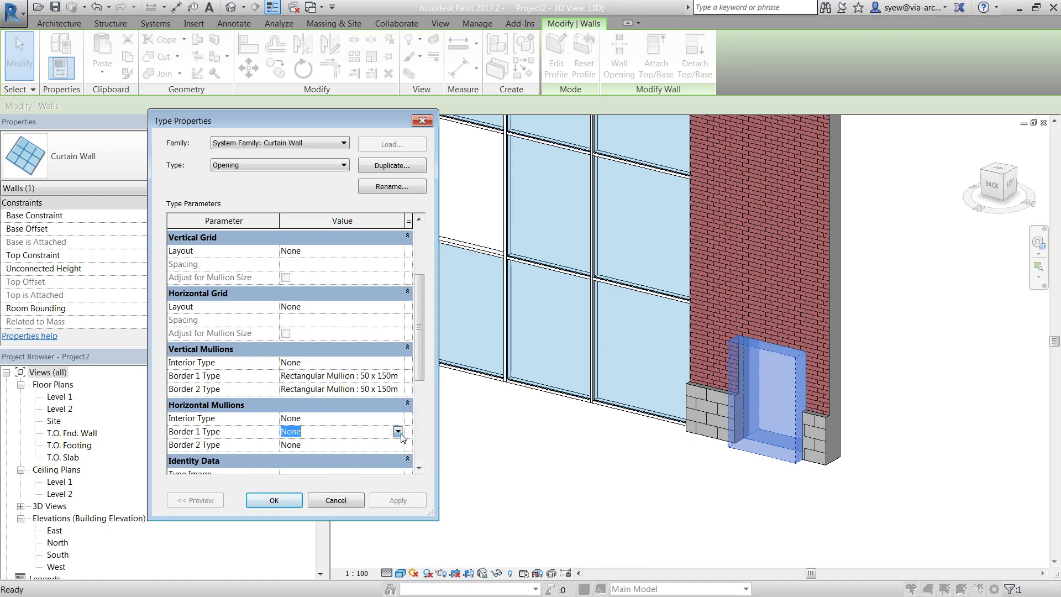
click(398, 431)
click(353, 489)
click(389, 446)
click(398, 445)
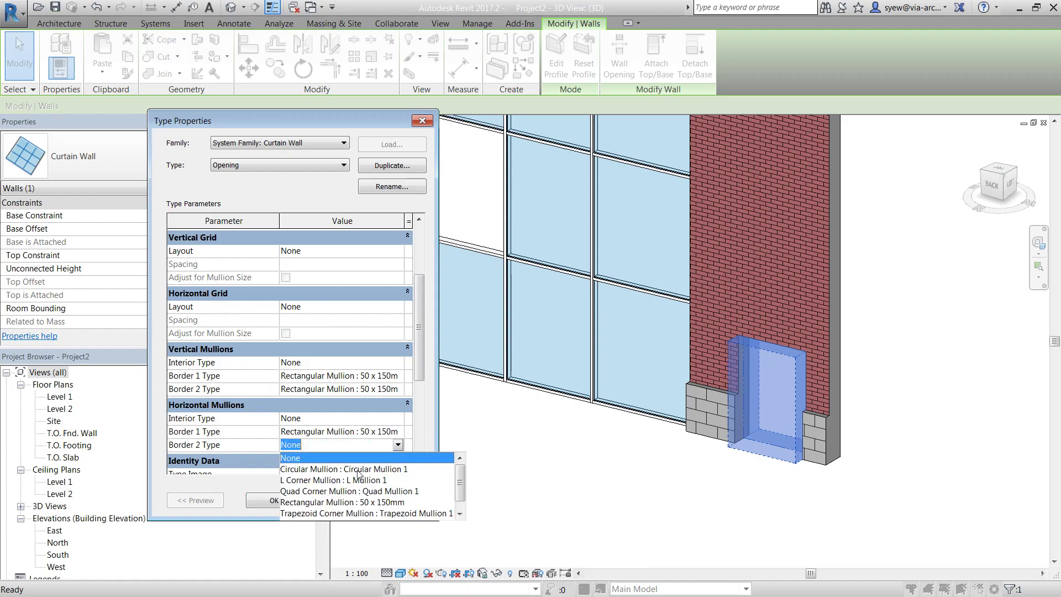
click(341, 502)
click(276, 500)
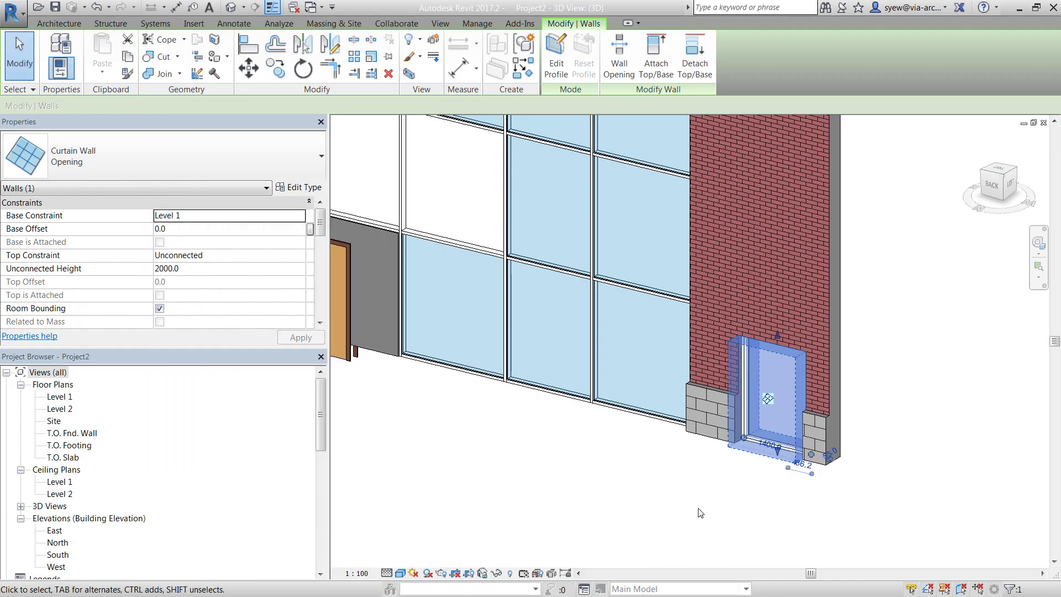
click(760, 500)
mouse_move(759, 496)
shift+middle_down()
mouse_move(786, 483)
mouse_move(775, 493)
shift+middle_up()
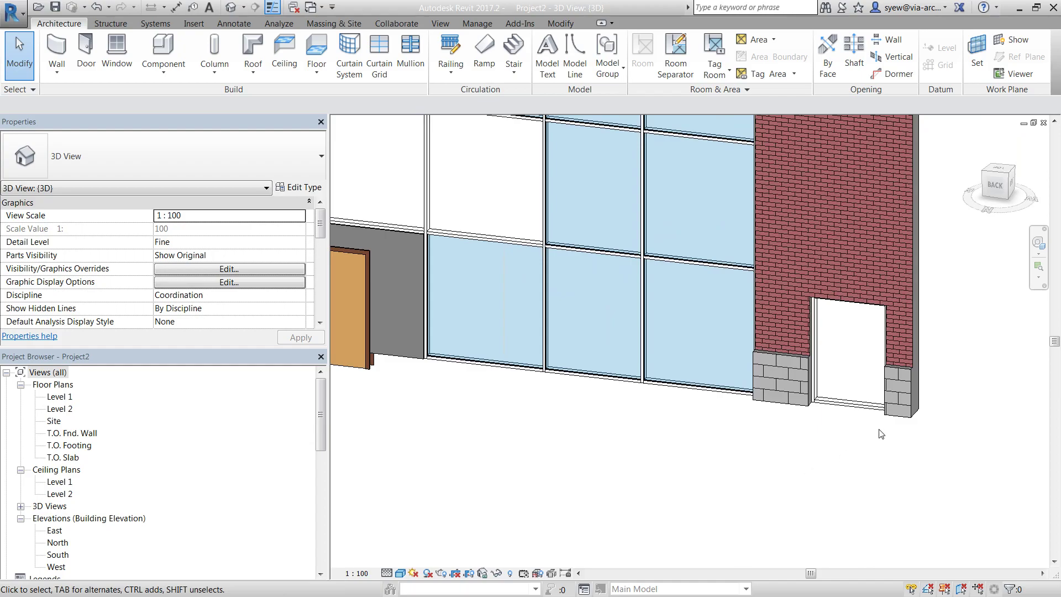
- In the Level 1 plan, draw another Opening curtain wall inside the stacked wall beside the double door, starting about 900 mm from the wall's end
click(846, 411)
double_click(71, 398)
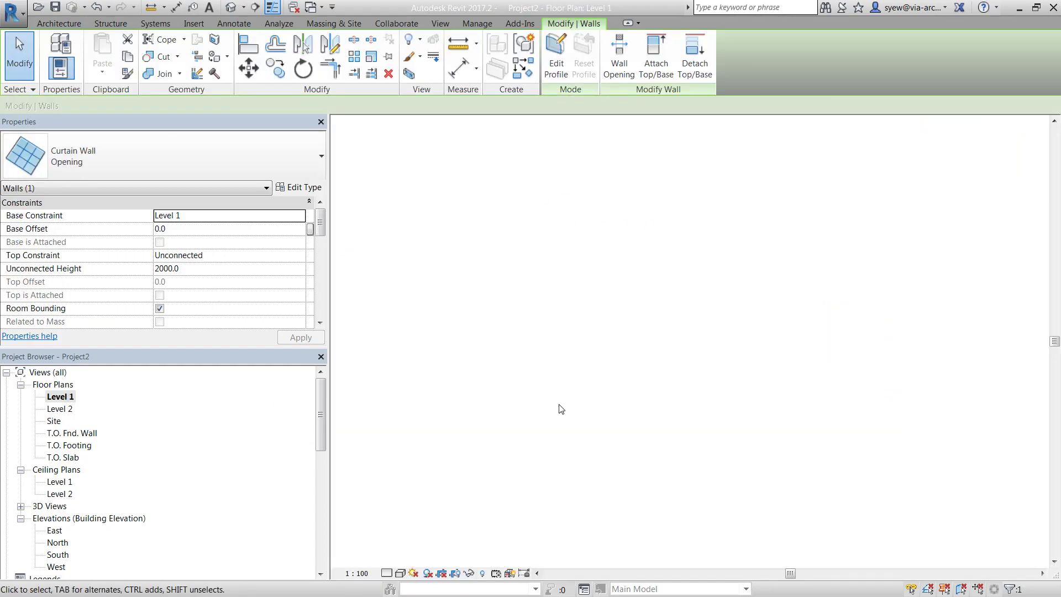
click(416, 310)
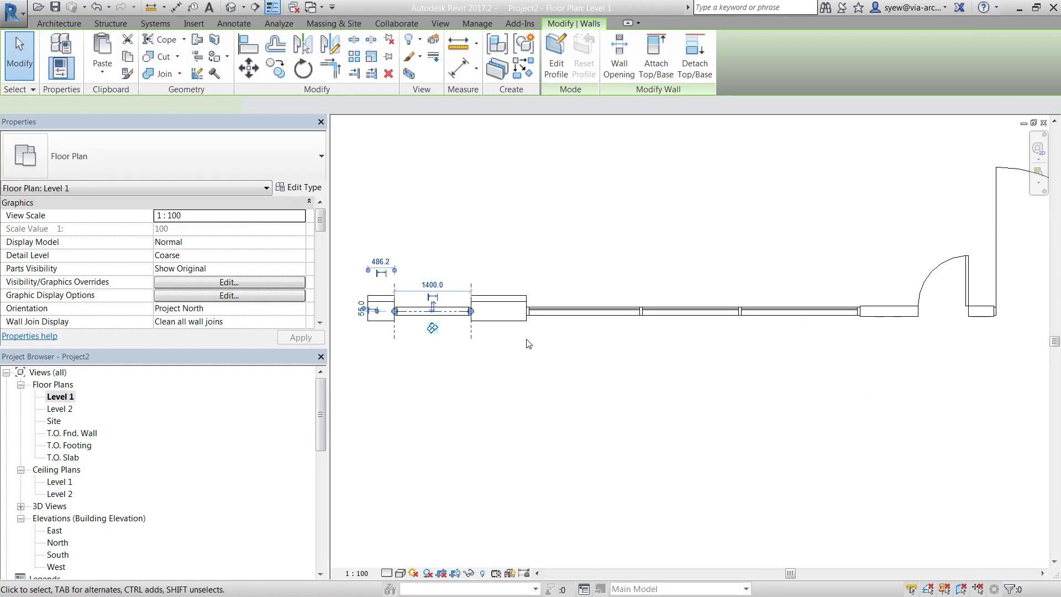
shift+scroll(490, 341, right, 5)
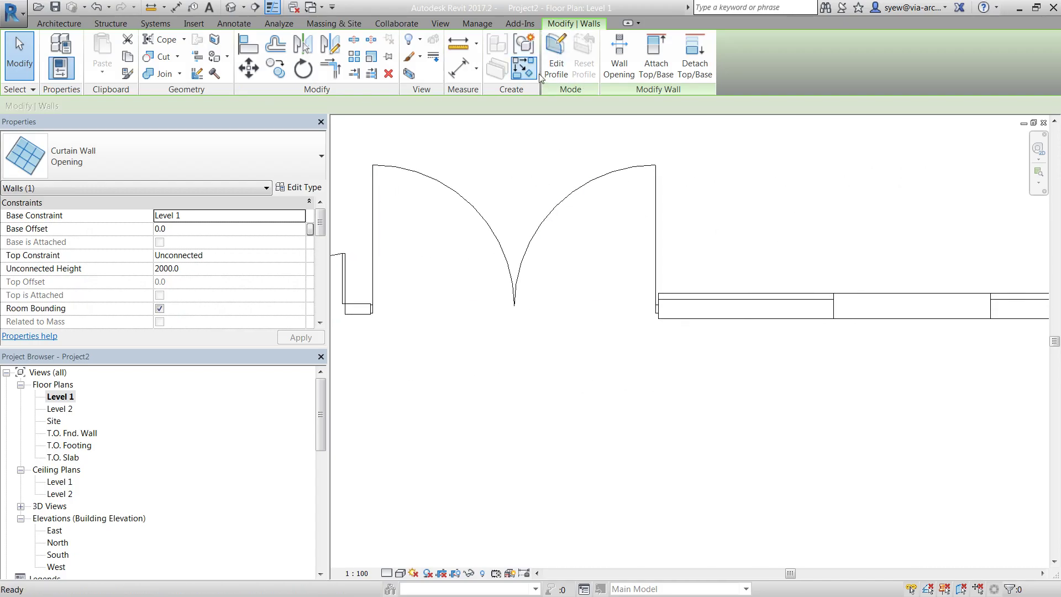
key(w)
key(a)
shift+scroll(550, 351, right, 3)
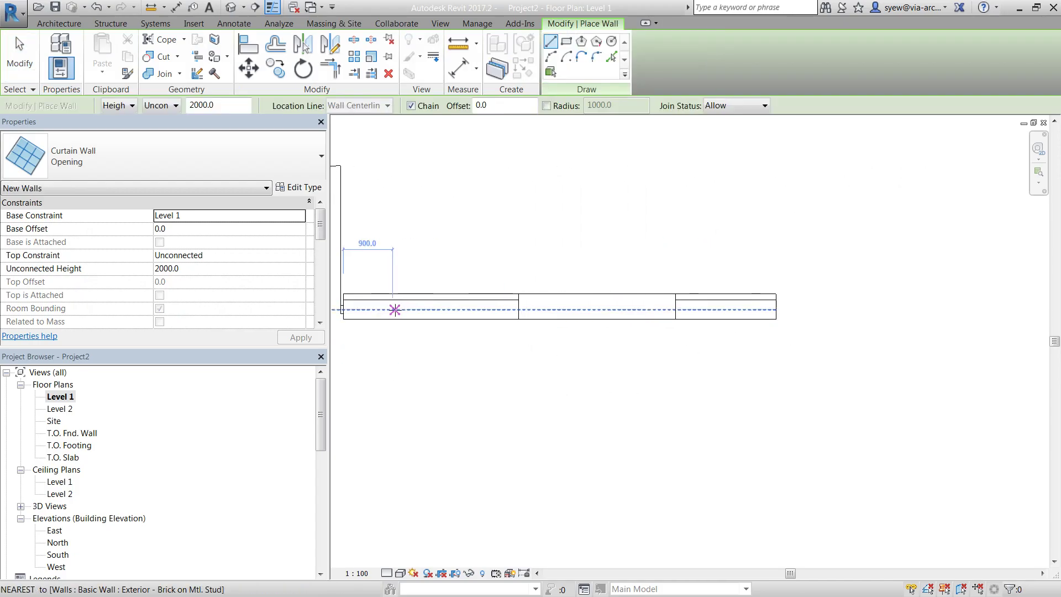
click(395, 307)
click(485, 309)
key(Escape)
key(Escape)
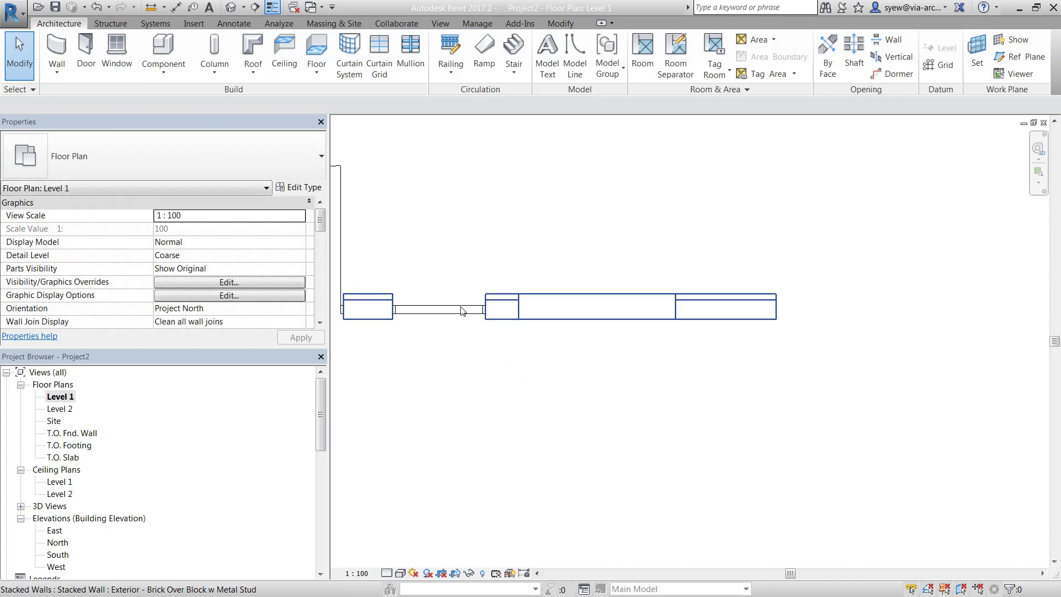
- Return to the 3D view and review the new opening's type settings, including its empty panel, grid layouts and border mullions
click(231, 6)
middle_drag(617, 269, 946, 439)
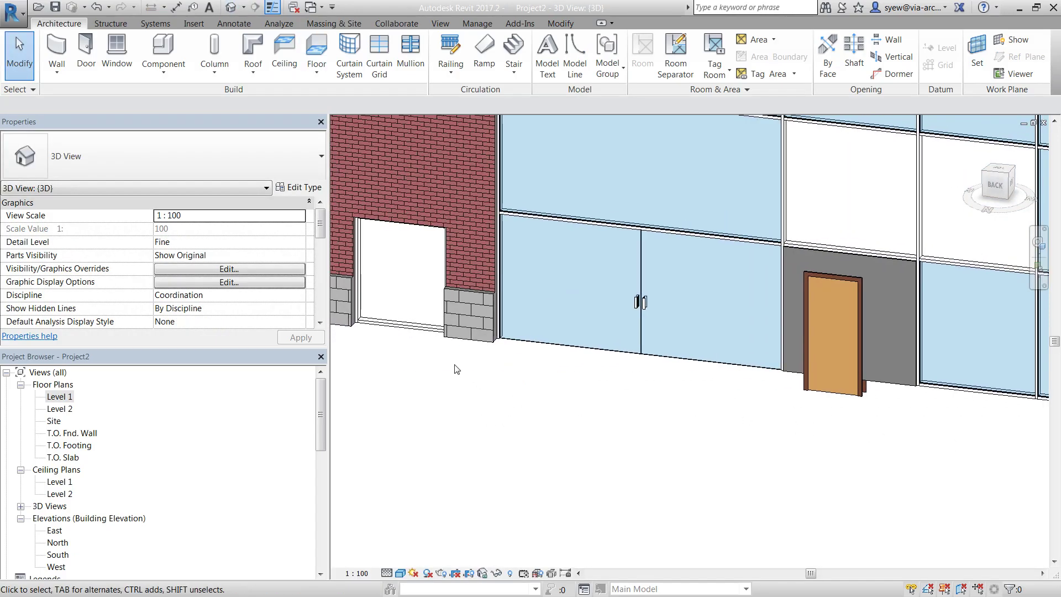
click(395, 277)
click(297, 187)
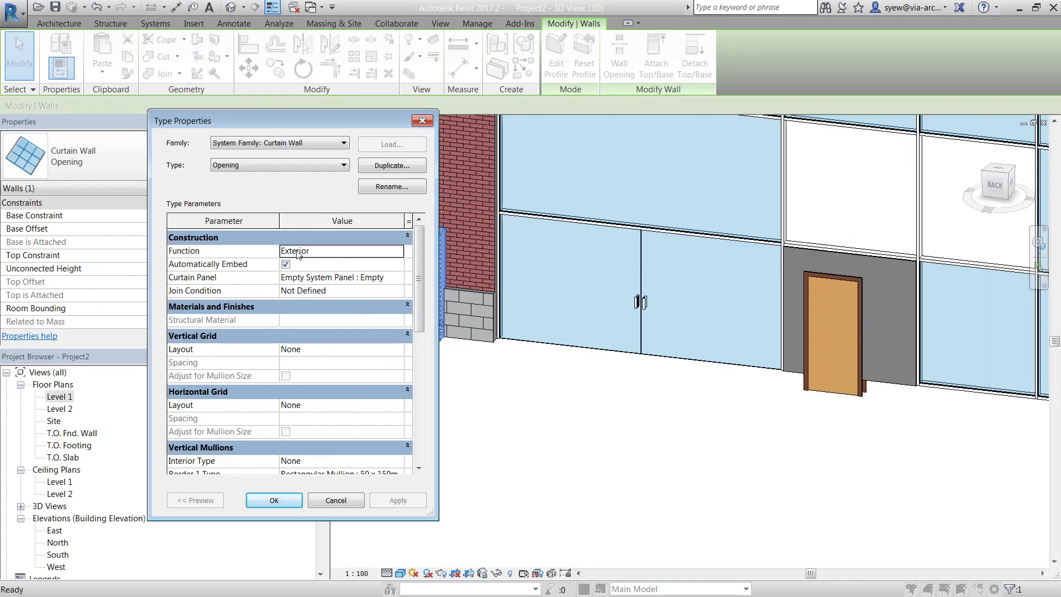
click(252, 161)
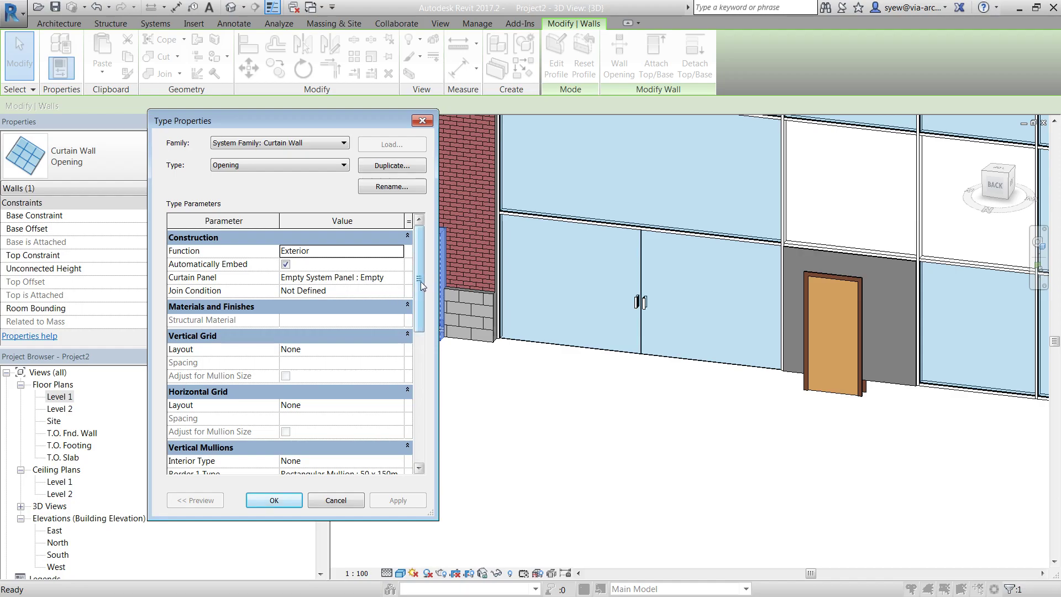
scroll(412, 287, down, 5)
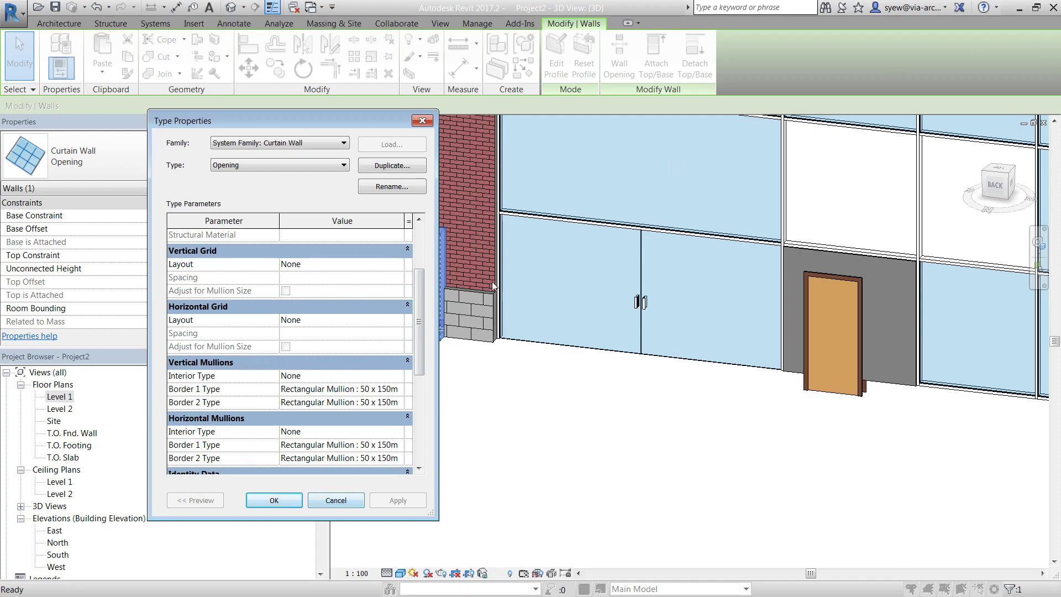
key(Return)
key(Escape)
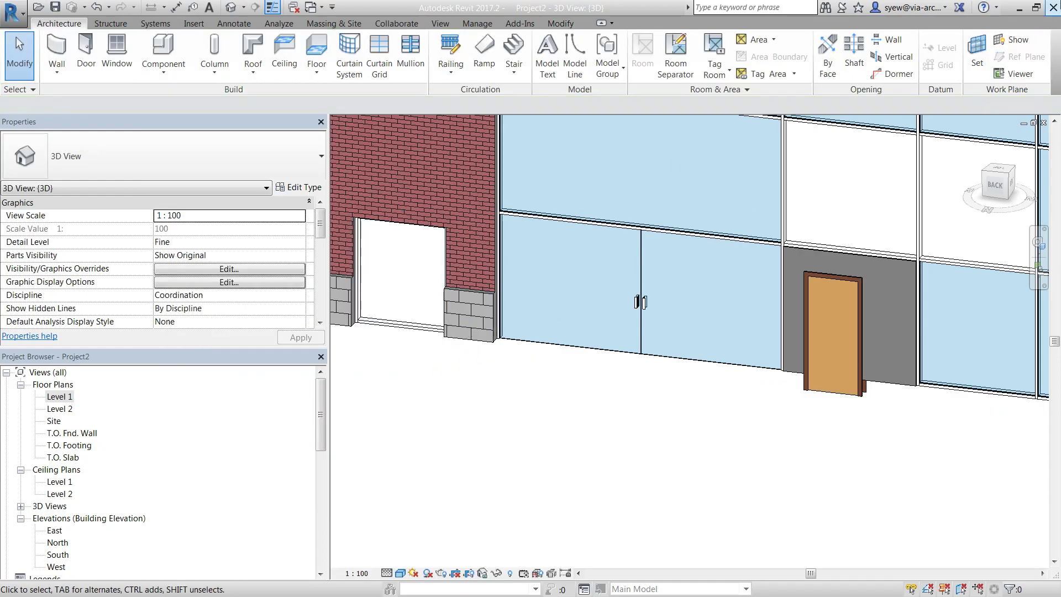
- Switch to the PDF handout, read section g on editing the profile of a curtain wall, and return to Revit
click(1019, 8)
scroll(495, 341, down, 8)
scroll(495, 341, down, 20)
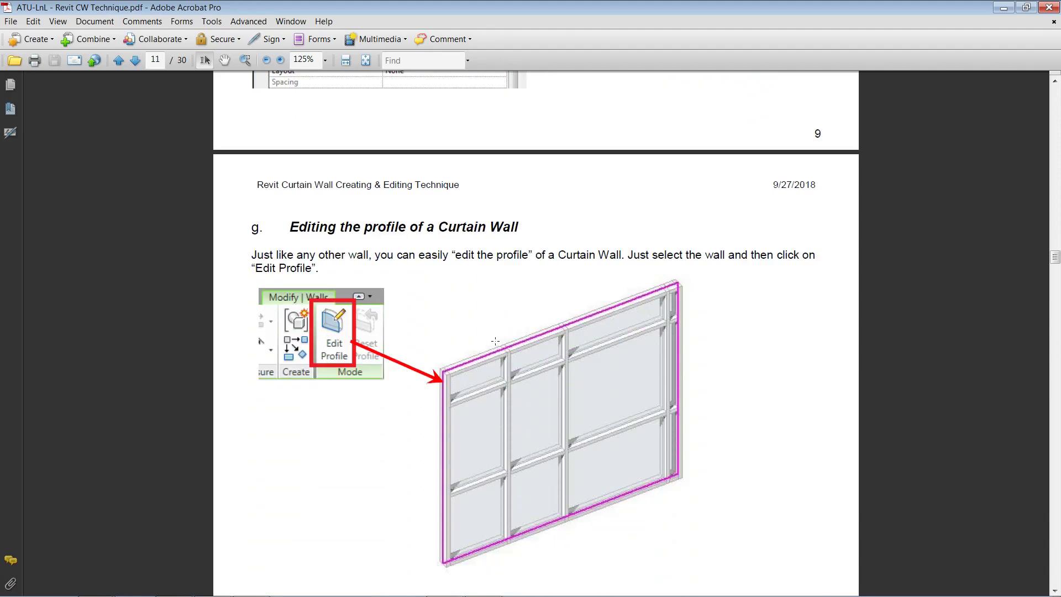
scroll(495, 341, down, 4)
scroll(495, 341, up, 2)
scroll(495, 341, down, 4)
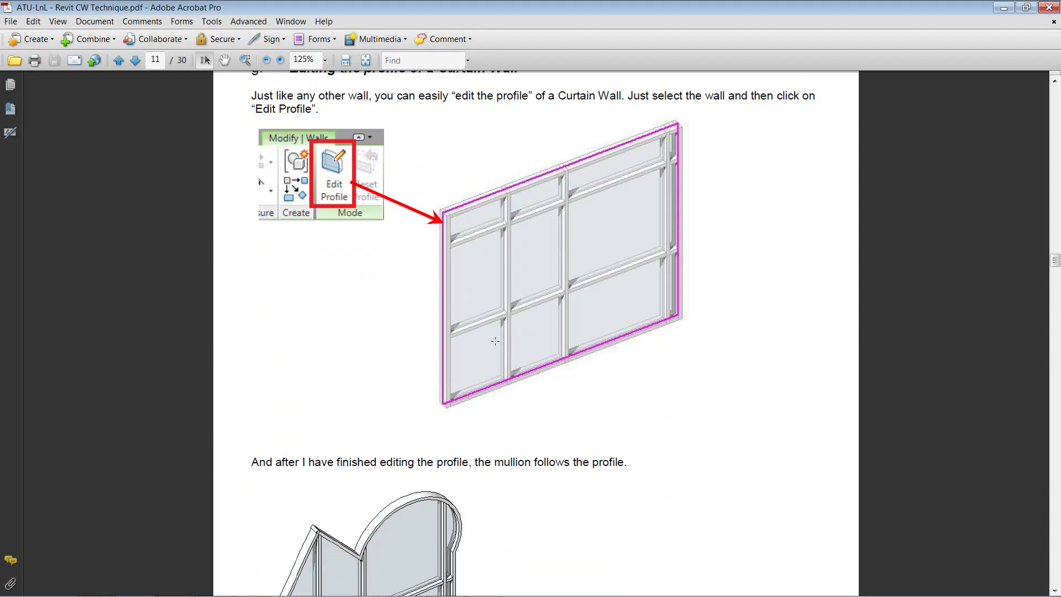
scroll(495, 341, up, 2)
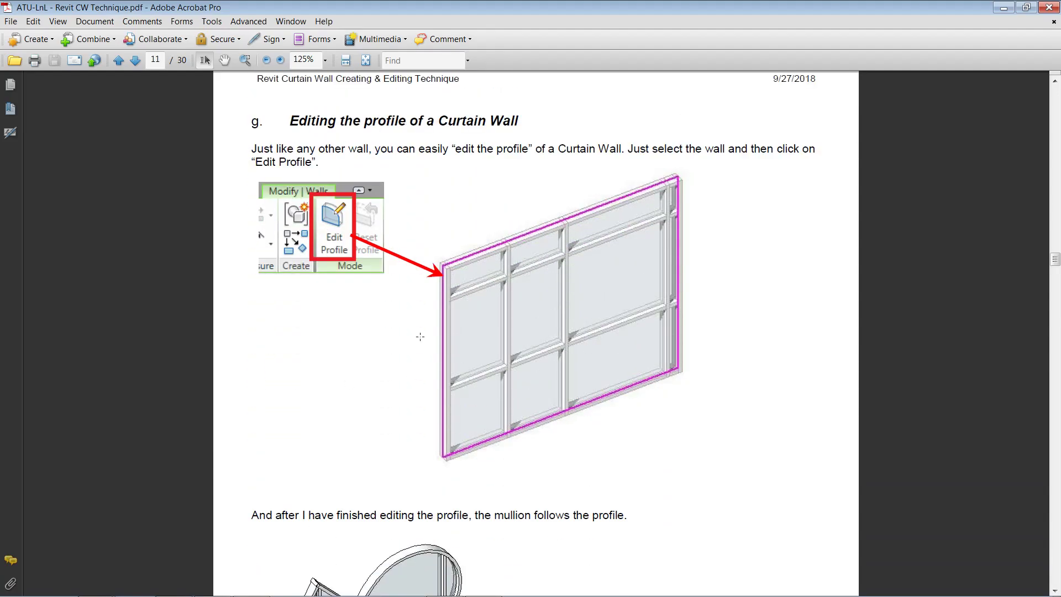
click(1002, 9)
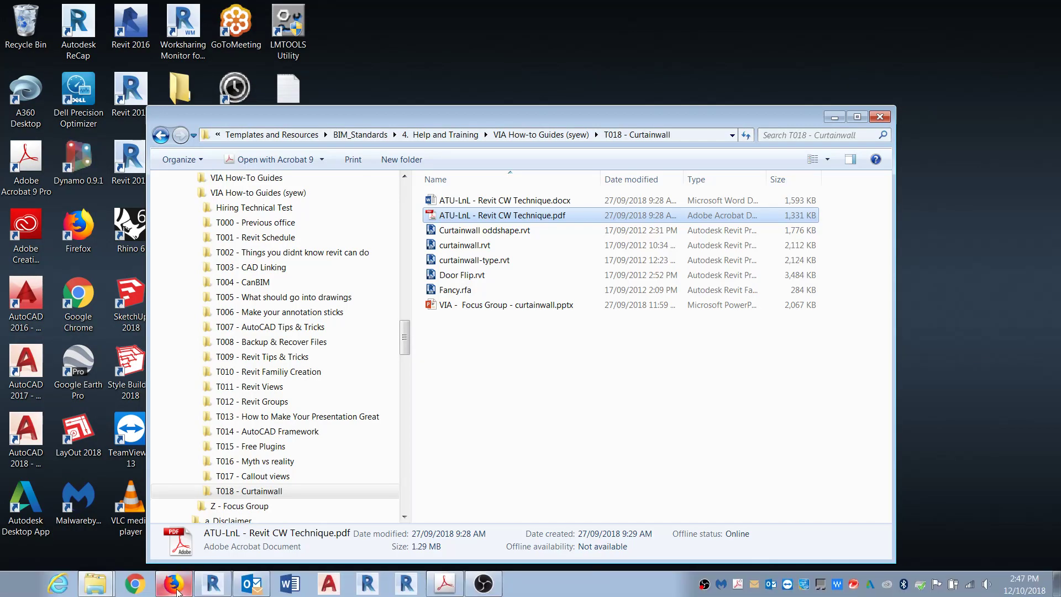
click(174, 587)
- Edit the large curtain wall's profile and lower the top edge's end farthest from the double door to make it slope
scroll(524, 443, down, 5)
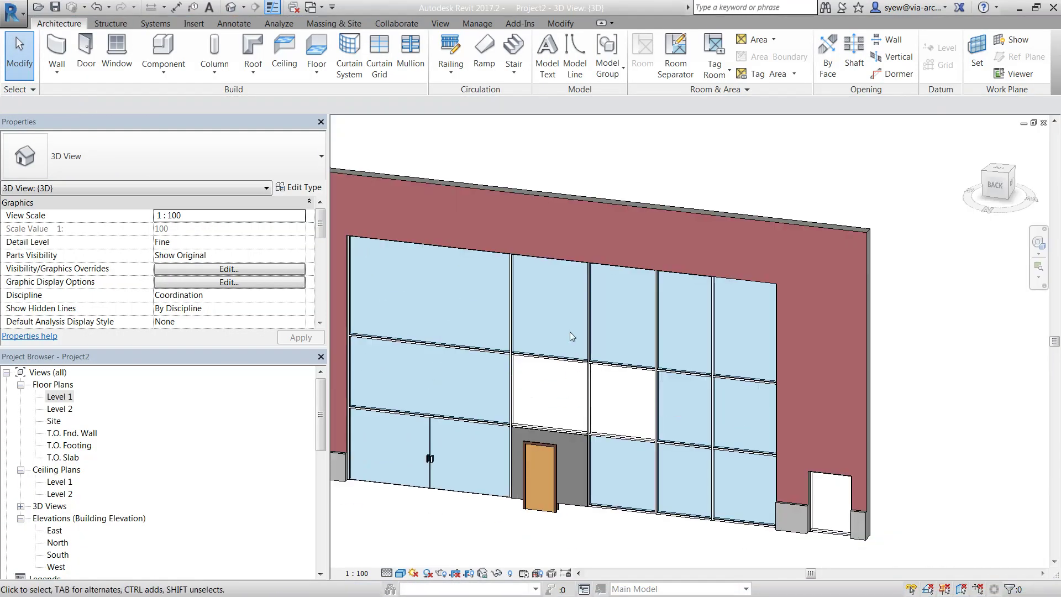
click(481, 270)
click(557, 47)
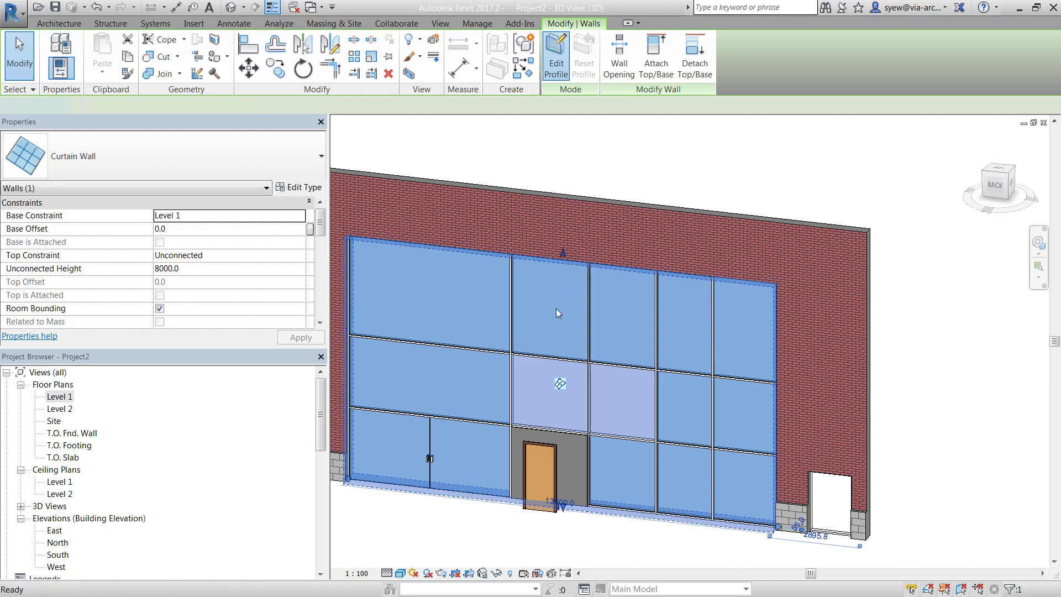
click(718, 276)
drag(778, 283, 778, 355)
click(821, 556)
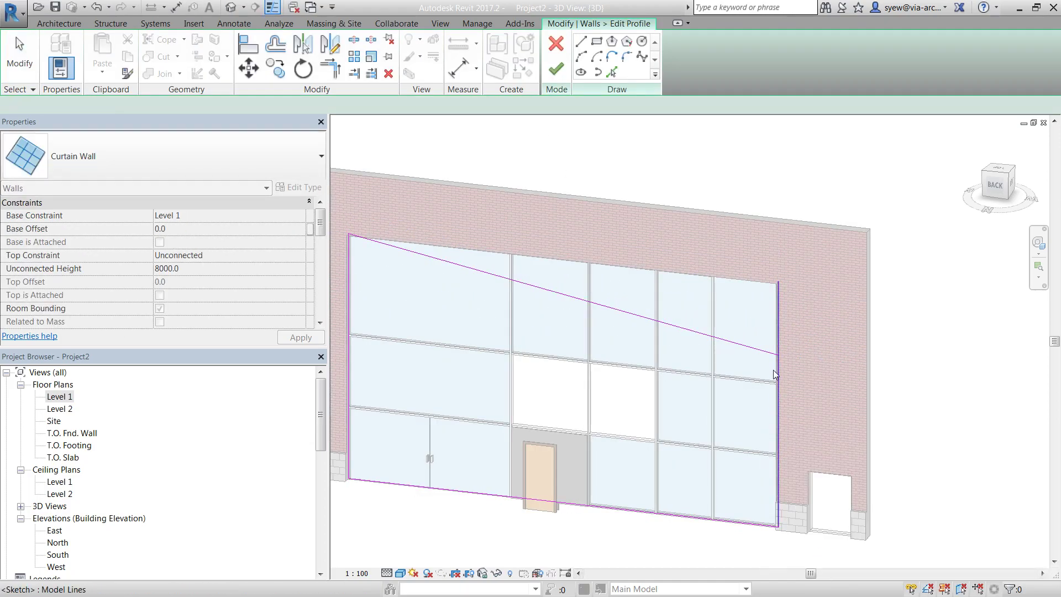
- Sketch an arc from the sloping top edge up over the profile's upper corner above the double door
middle_drag(584, 318, 729, 322)
scroll(554, 195, up, 3)
key(Escape)
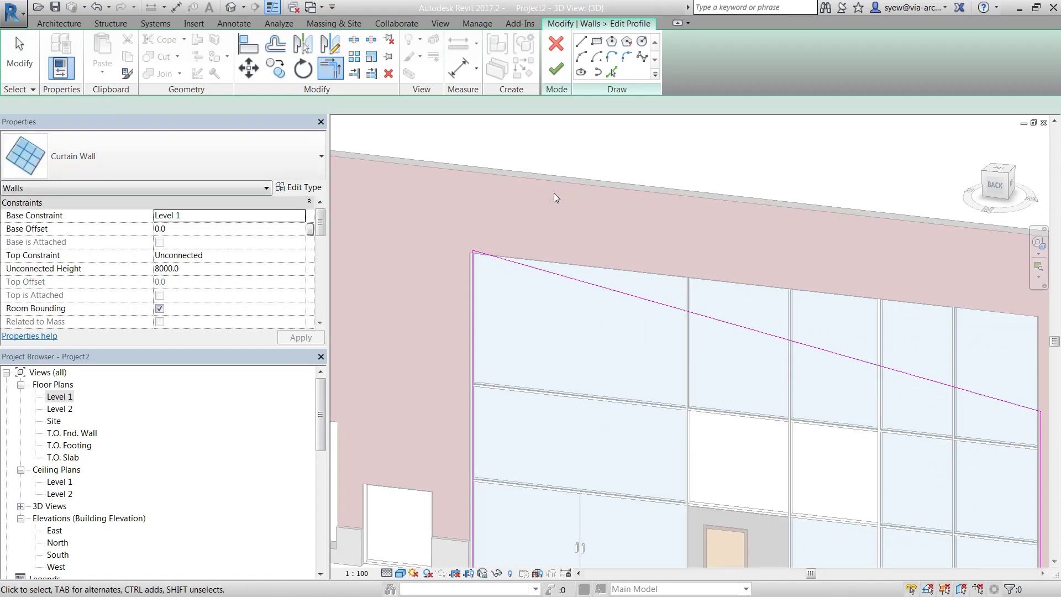
click(581, 56)
click(547, 283)
click(454, 222)
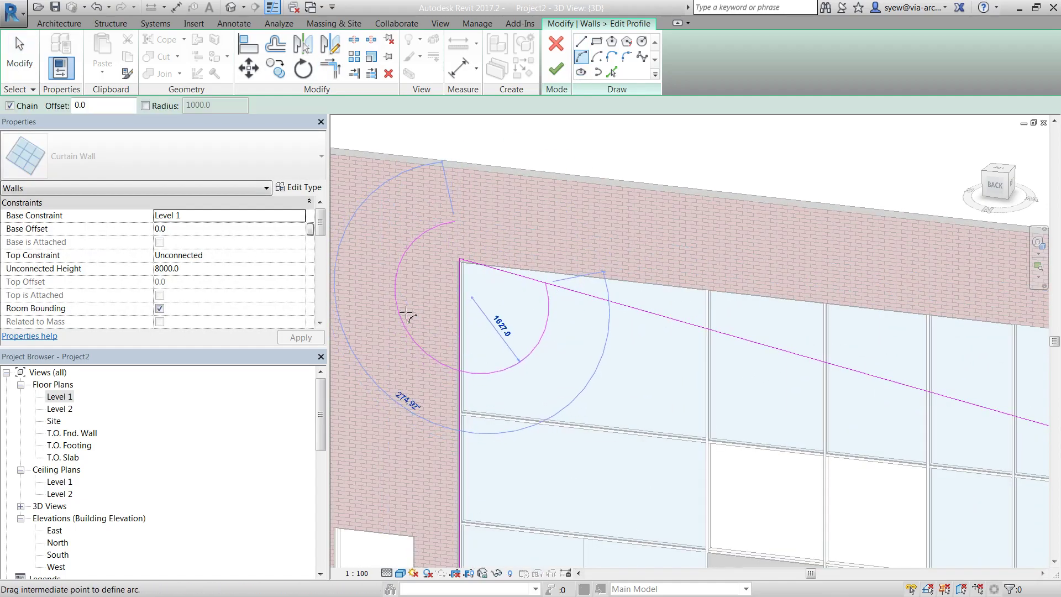
click(517, 226)
key(Escape)
key(Escape)
- Trim the profile's side edge and sloping top edge to the arc and finish the profile edit
key(t)
key(r)
click(459, 273)
click(530, 246)
click(571, 287)
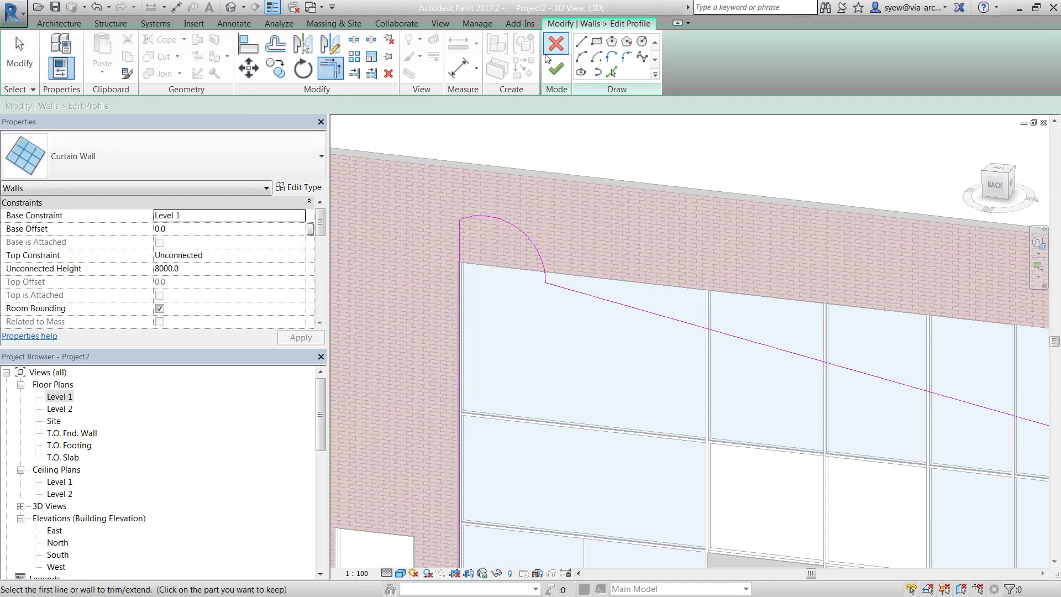
click(556, 68)
key(Escape)
- Examine the curtain wall's arched corner and the mullion along its sloping top edge
scroll(384, 60, down, 3)
shift+middle_drag(771, 386, 890, 346)
scroll(710, 120, up, 2)
shift+middle_drag(638, 276, 613, 296)
scroll(519, 185, up, 3)
middle_drag(496, 141, 497, 220)
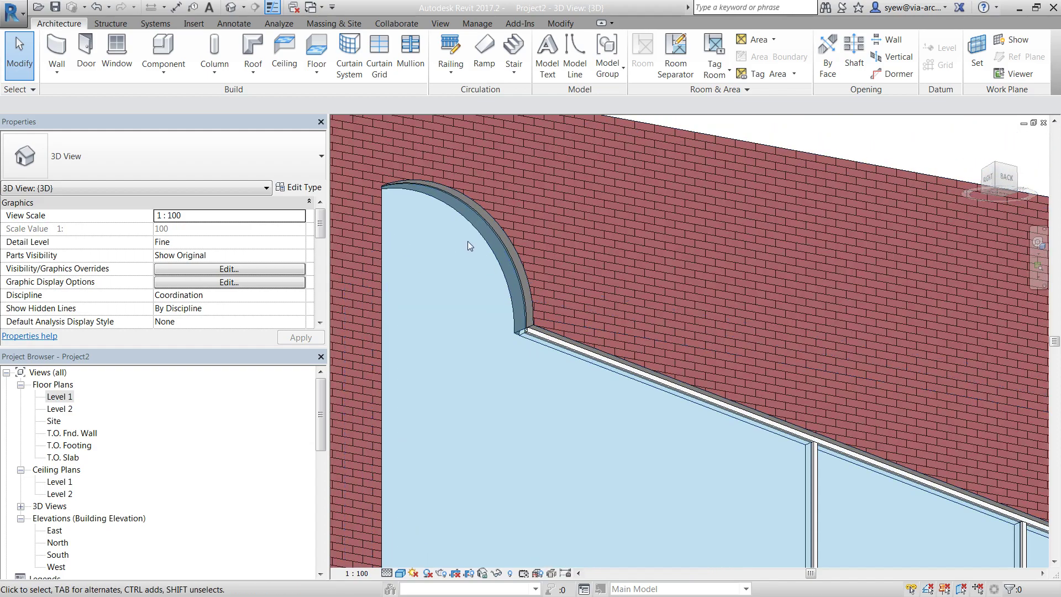
click(410, 53)
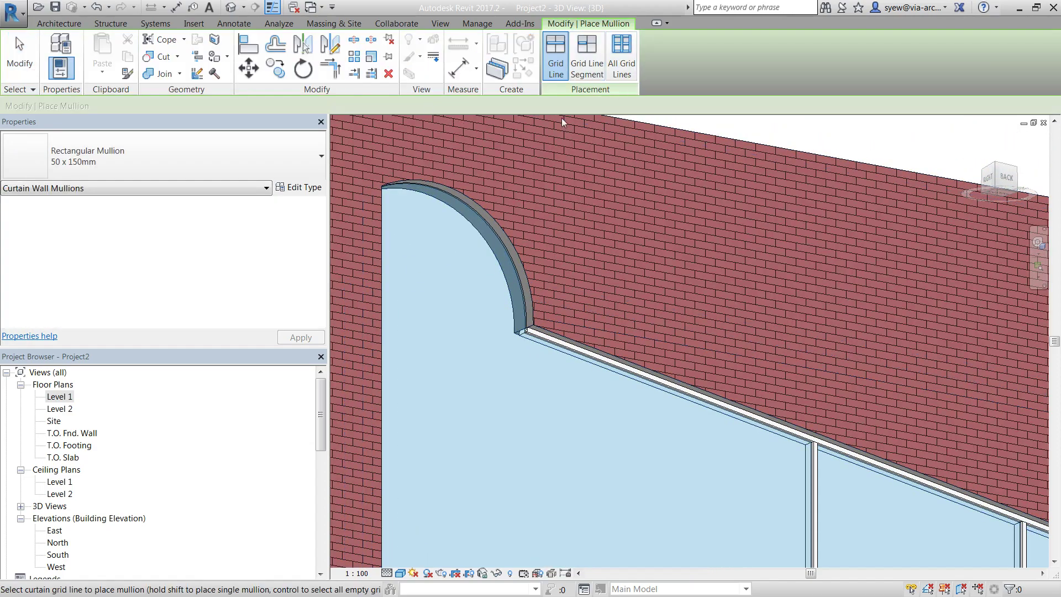
scroll(446, 190, down, 4)
shift+middle_drag(739, 315, 718, 350)
middle_drag(718, 350, 1025, 360)
key(Escape)
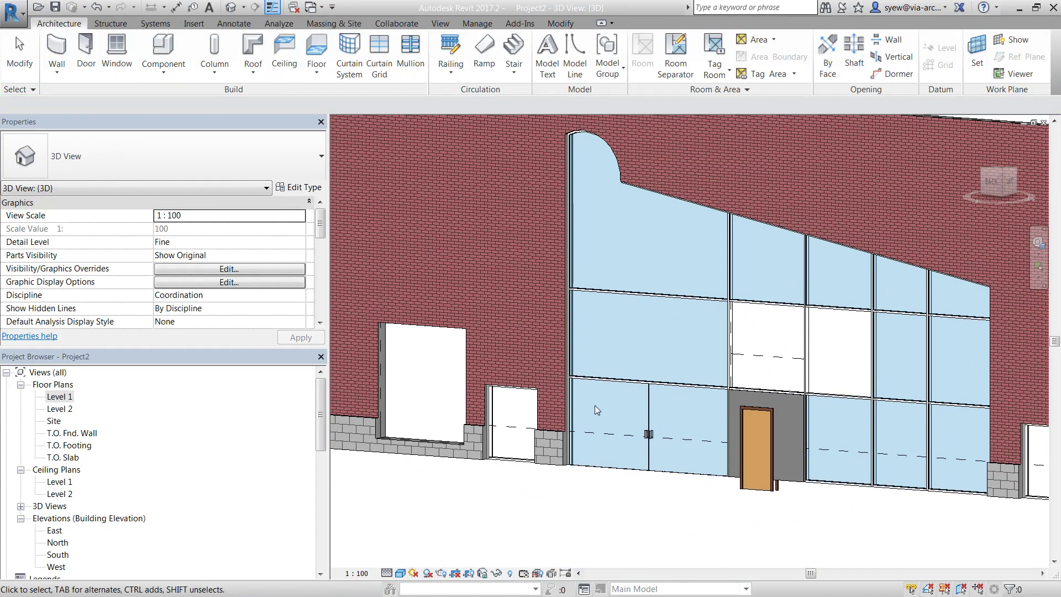
- Inspect the rectangular mullion along the curtain wall's side edge beneath the arched corner
scroll(708, 279, up, 2)
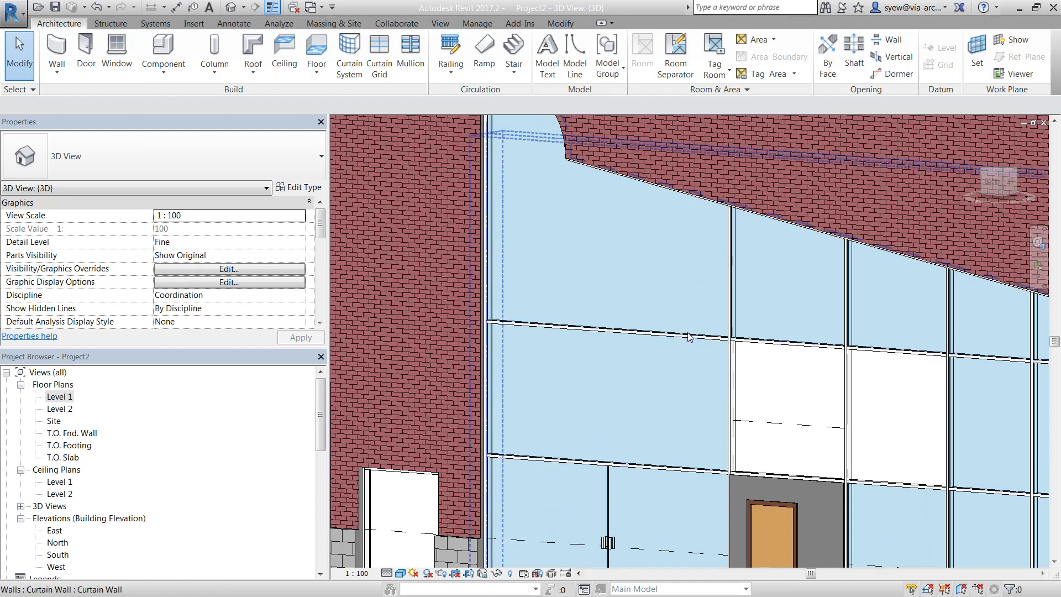
middle_drag(620, 185, 617, 267)
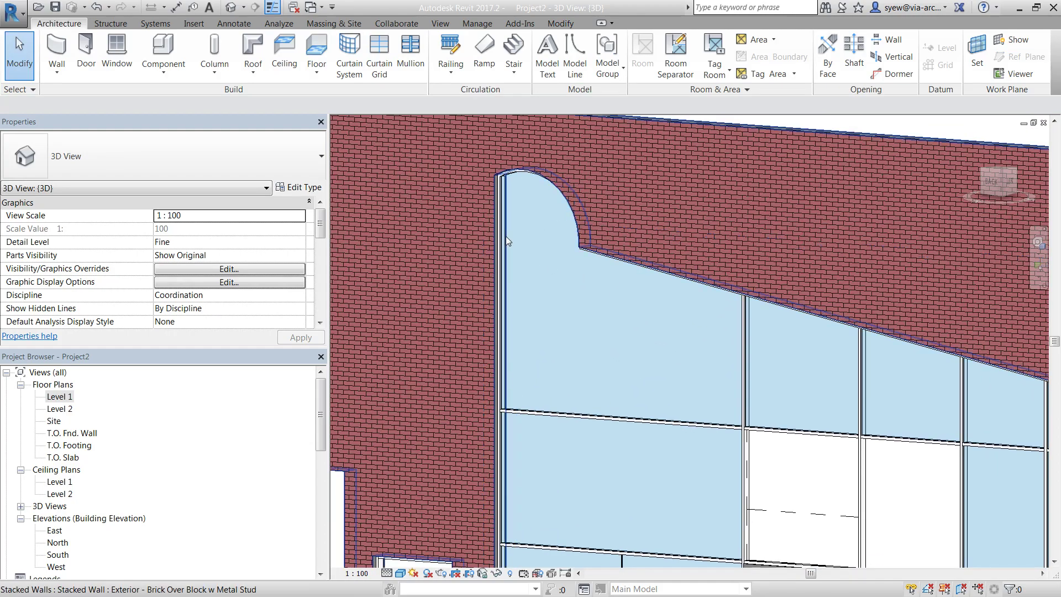
click(506, 236)
key(Escape)
key(Tab)
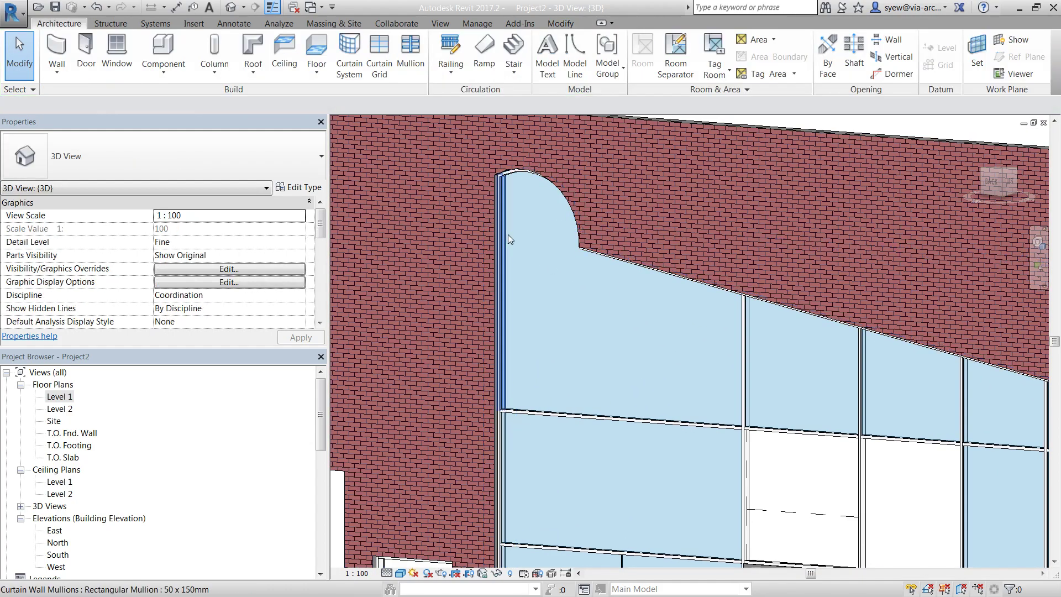
shift+middle_drag(508, 238, 687, 221)
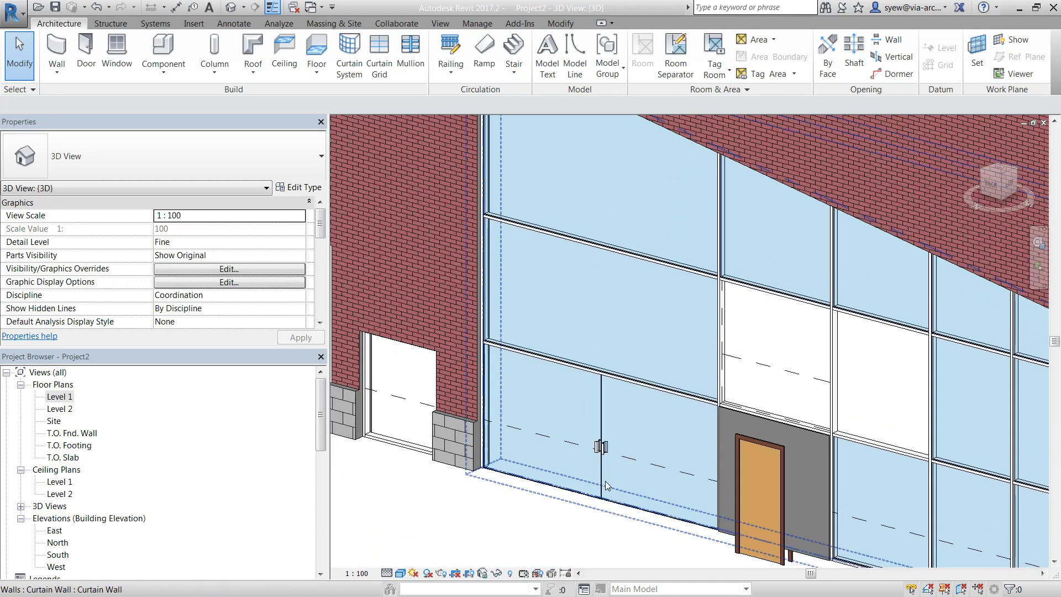
- Try to change the sloping top-row panel above the empty opening to the M_Door-Curtain-Wall-Double-Glass door type
key(Tab)
key(Tab)
key(Tab)
click(721, 225)
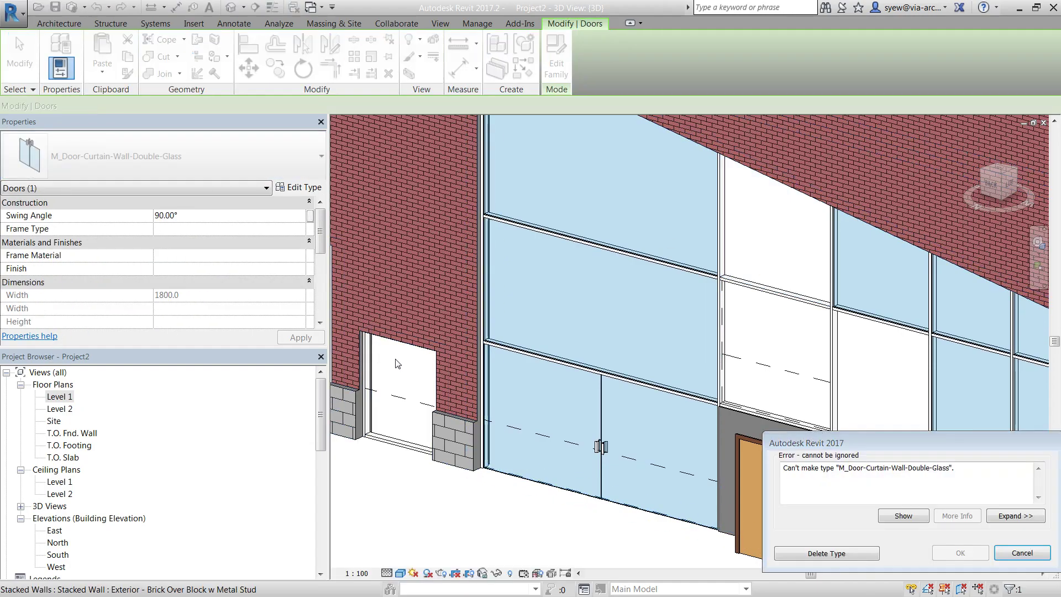
drag(842, 428, 456, 222)
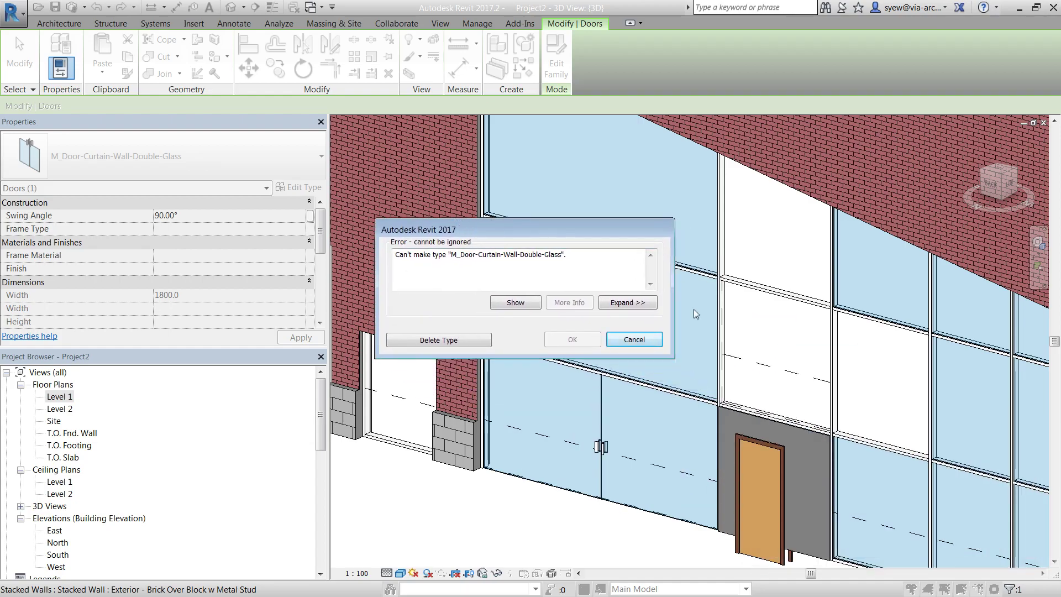
key(Escape)
- Examine the curtain wall's arched corner and the double glass door panel beneath it from straight on
middle_drag(861, 336, 820, 307)
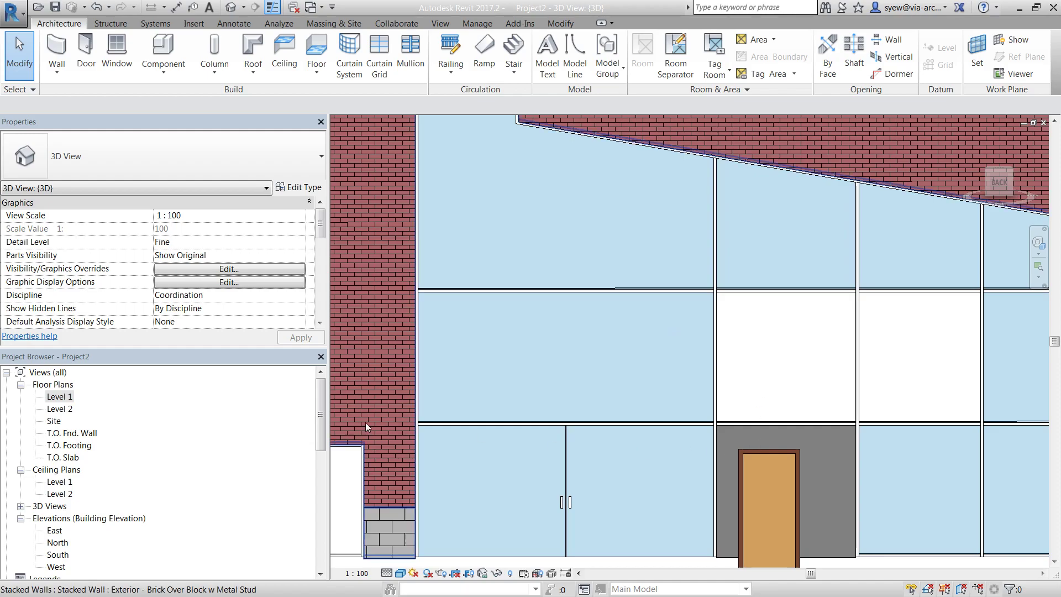
middle_drag(546, 265, 532, 361)
scroll(489, 211, down, 1)
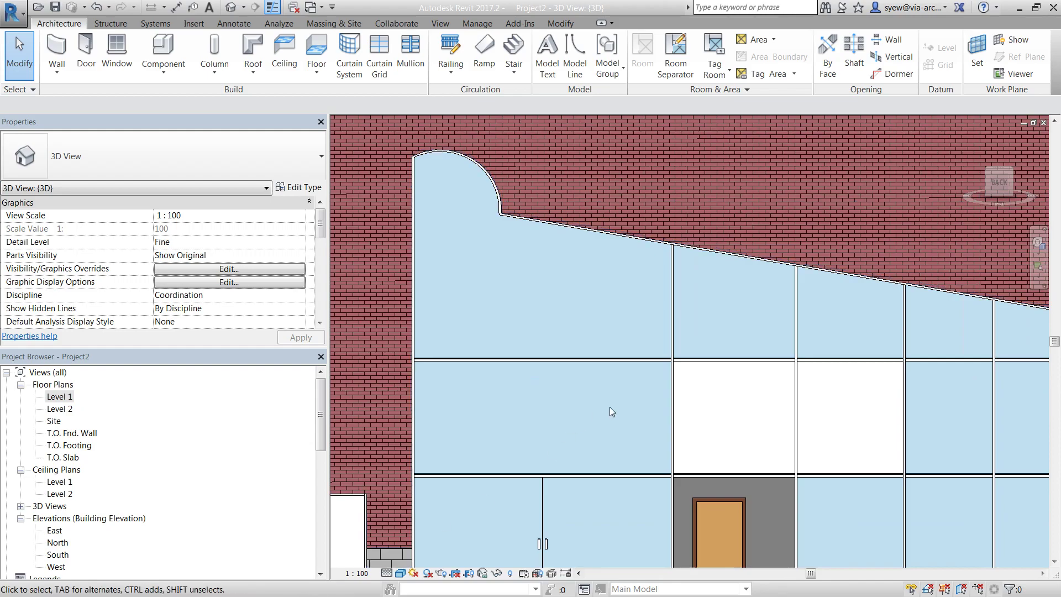
middle_drag(608, 407, 679, 288)
click(607, 473)
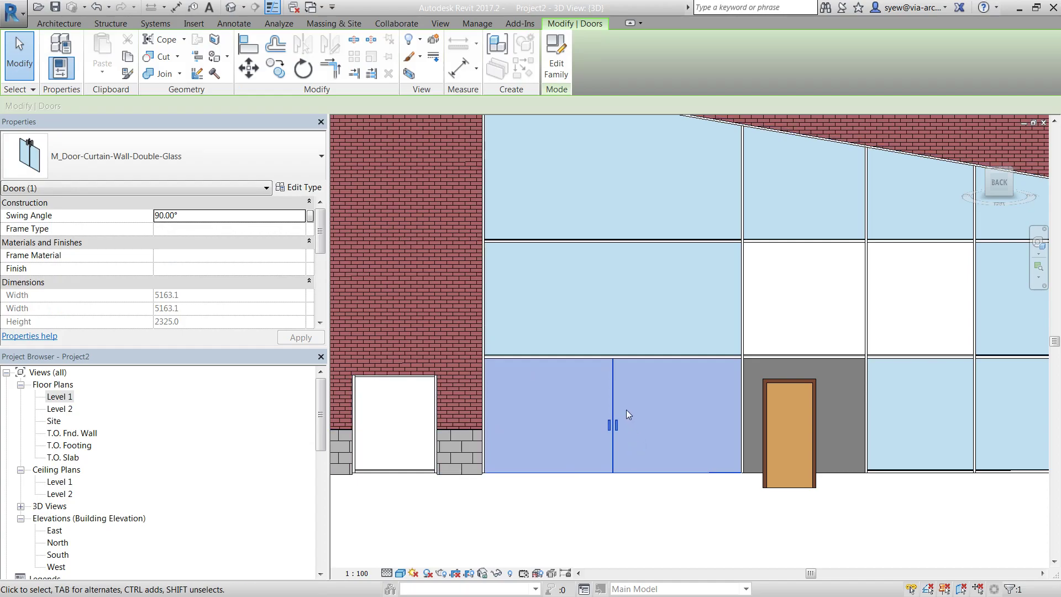
middle_drag(626, 410, 671, 358)
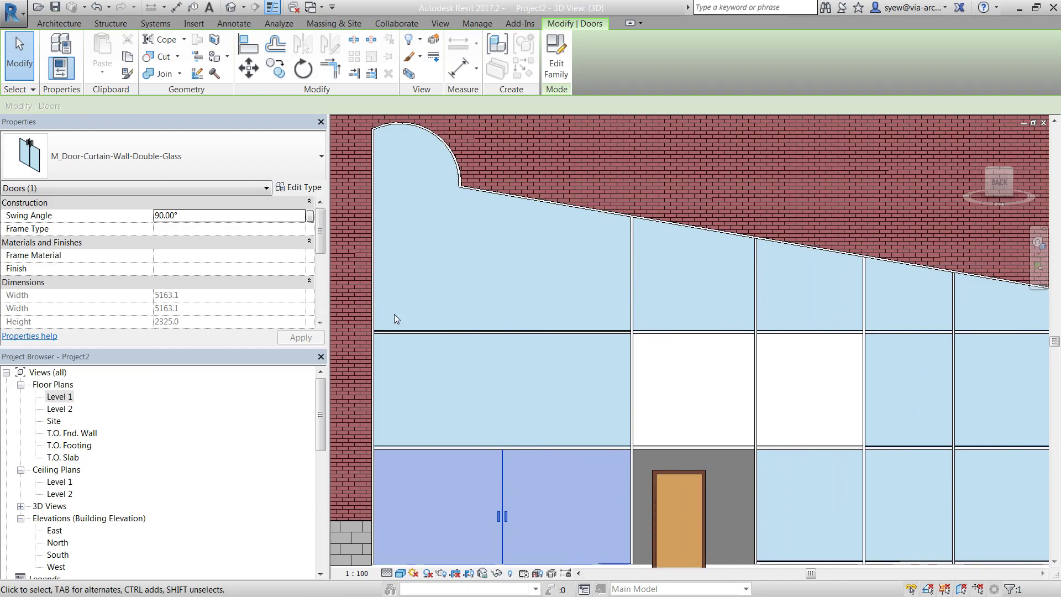
key(Escape)
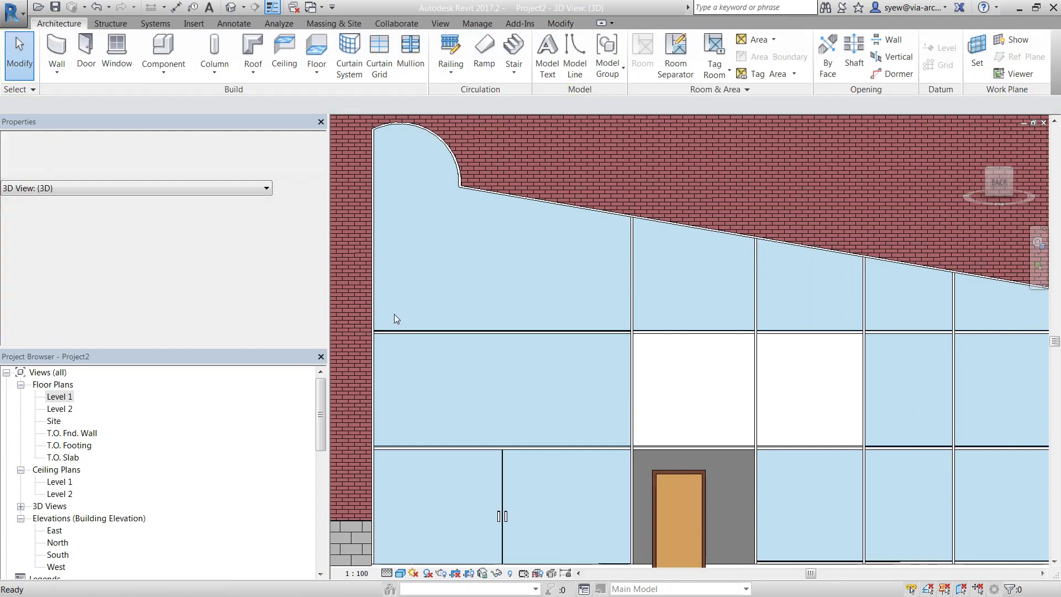
- Switch to the curtain wall handout in Adobe Acrobat, read section h on editing the curtain wall grid, and return to Revit
click(1020, 7)
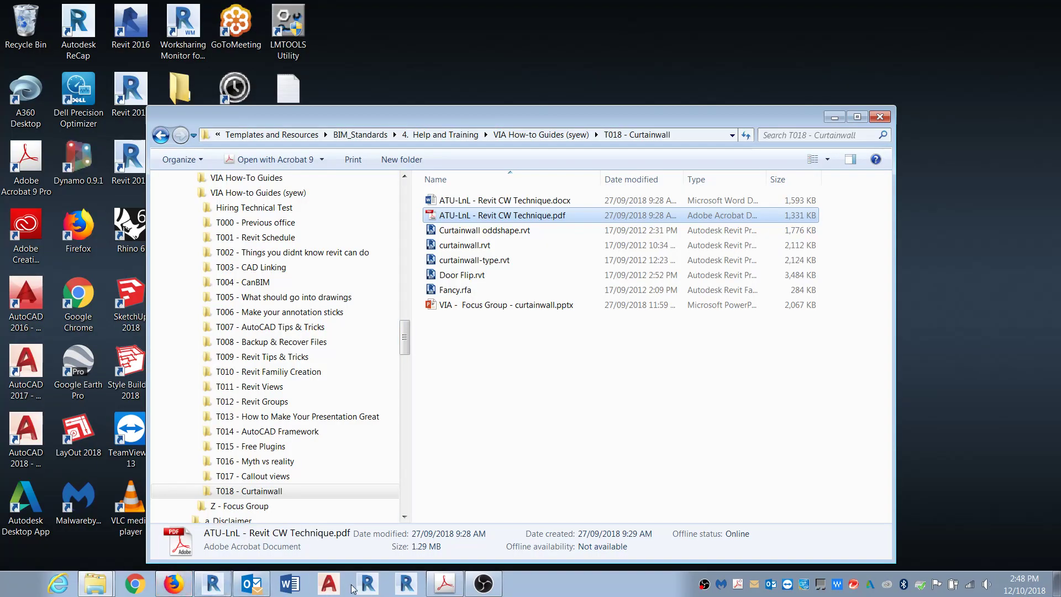
click(444, 583)
scroll(693, 515, down, 15)
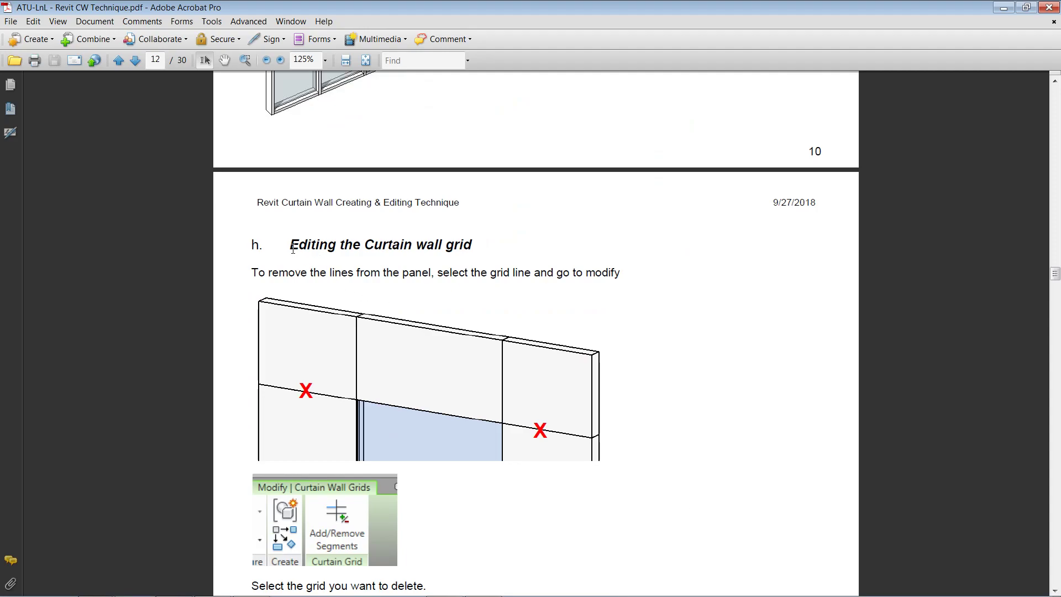
drag(302, 241, 306, 273)
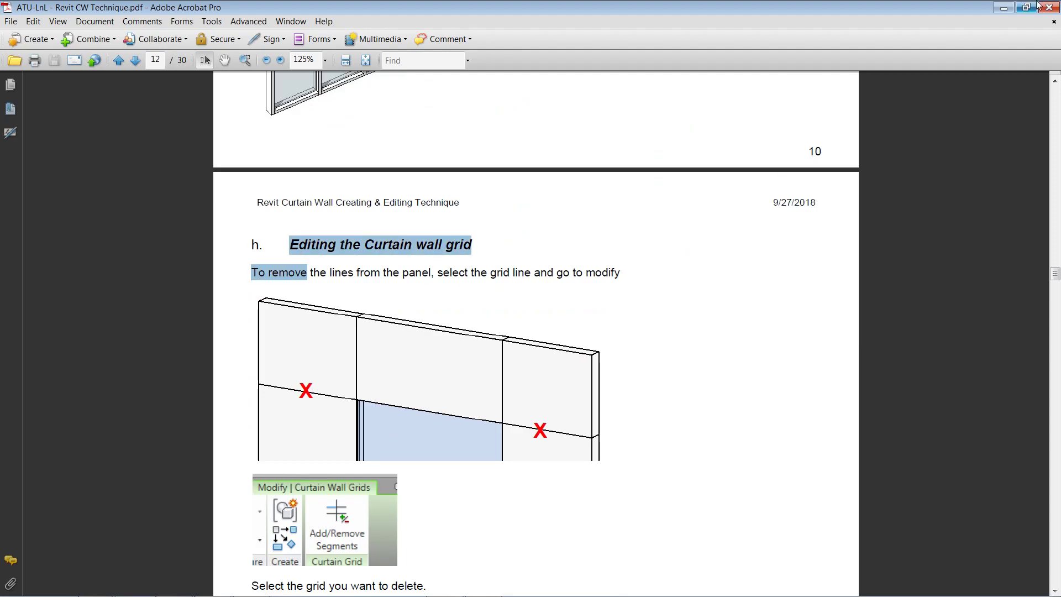
click(1002, 9)
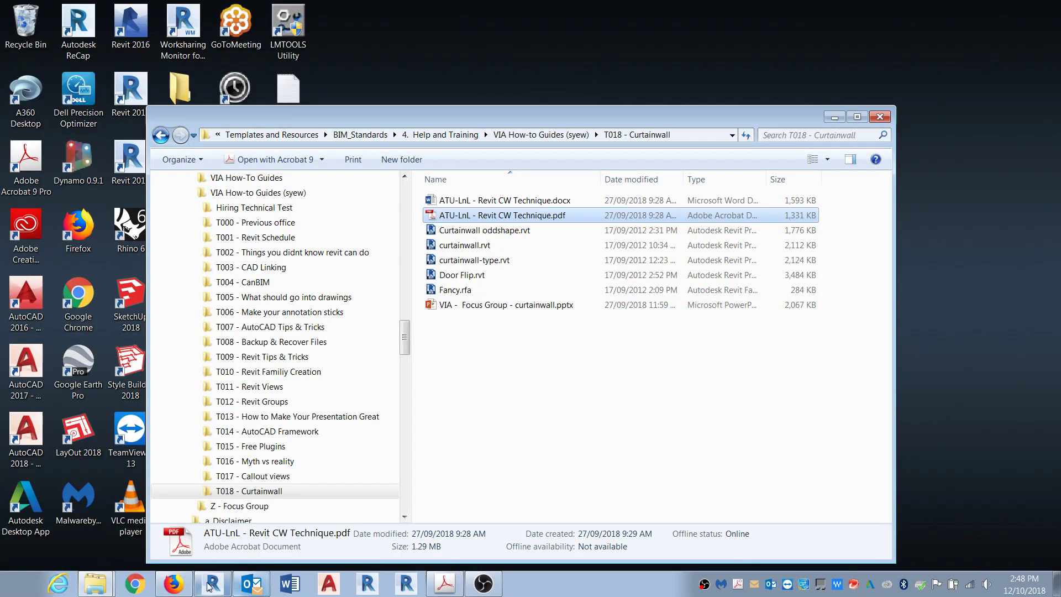
click(211, 584)
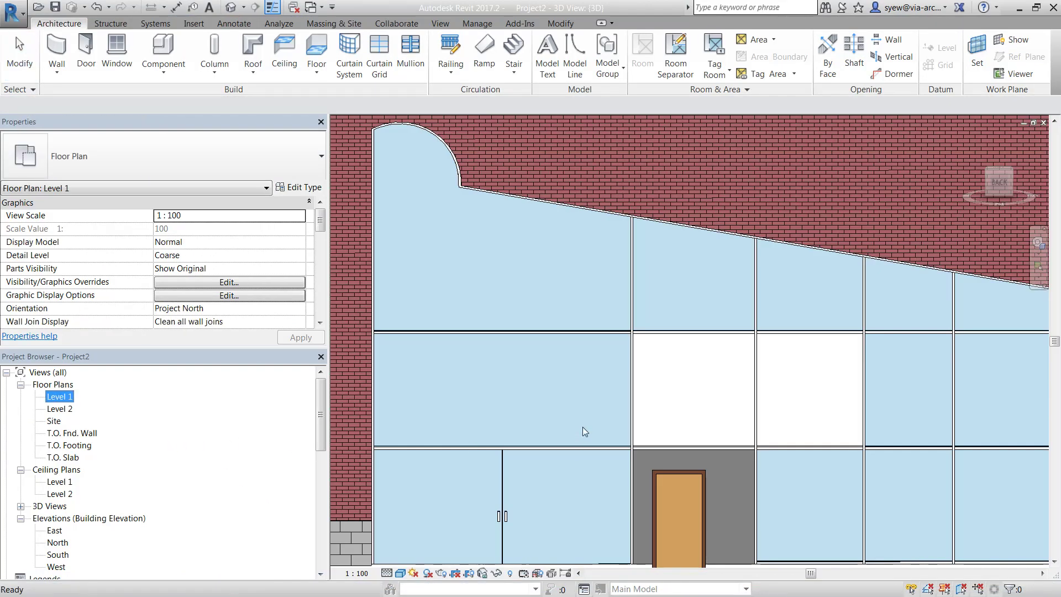
- Add a horizontal curtain grid line through all segments of the top row, 1000 mm above the row's lower mullion
scroll(542, 354, down, 2)
shift+middle_drag(720, 499, 777, 523)
middle_drag(860, 524, 687, 508)
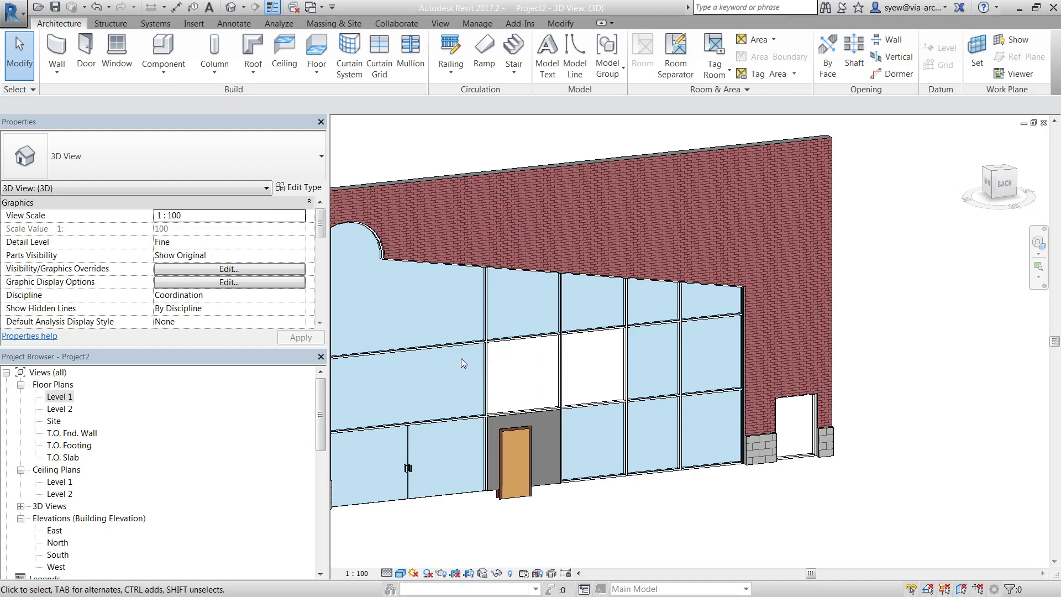
middle_drag(461, 357, 518, 365)
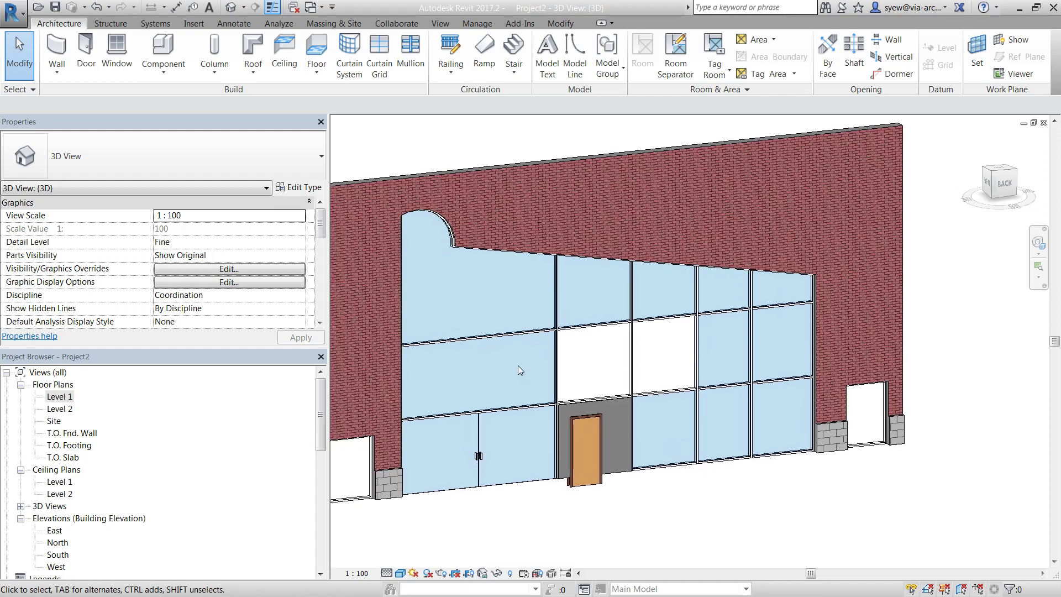
click(494, 341)
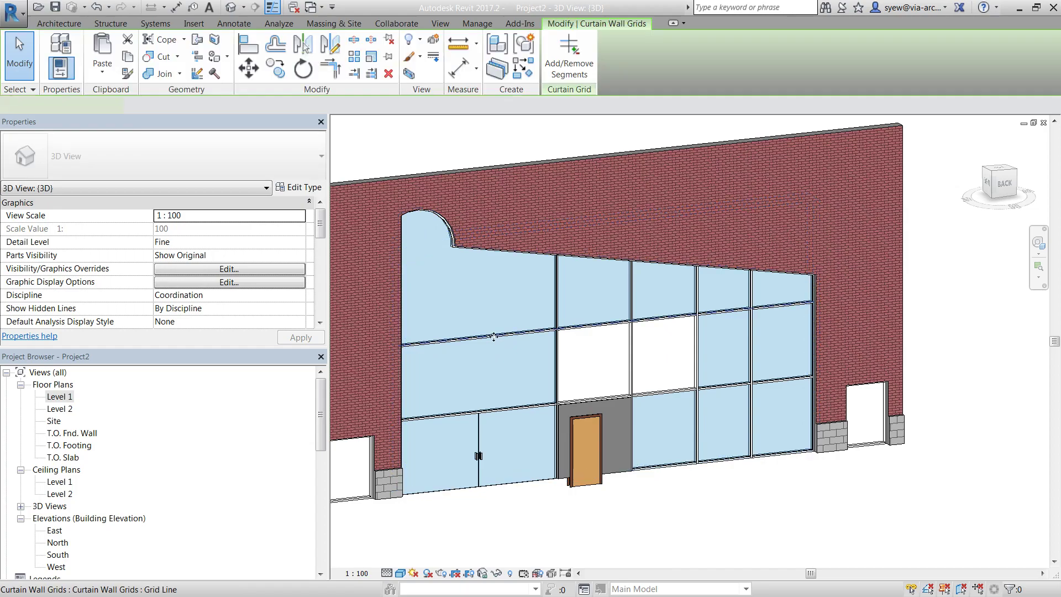
key(Escape)
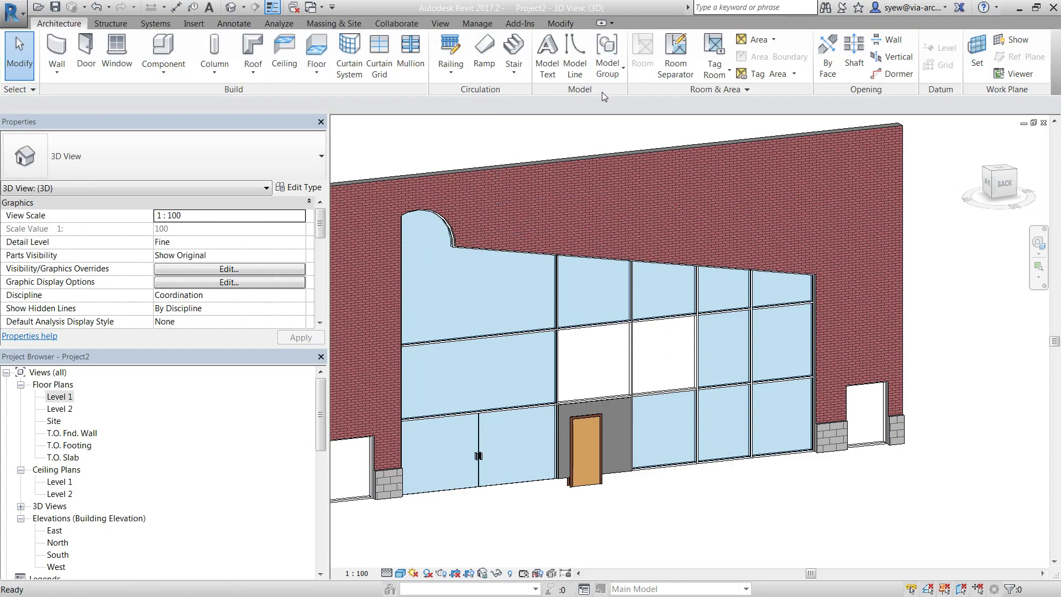
click(379, 58)
key(Escape)
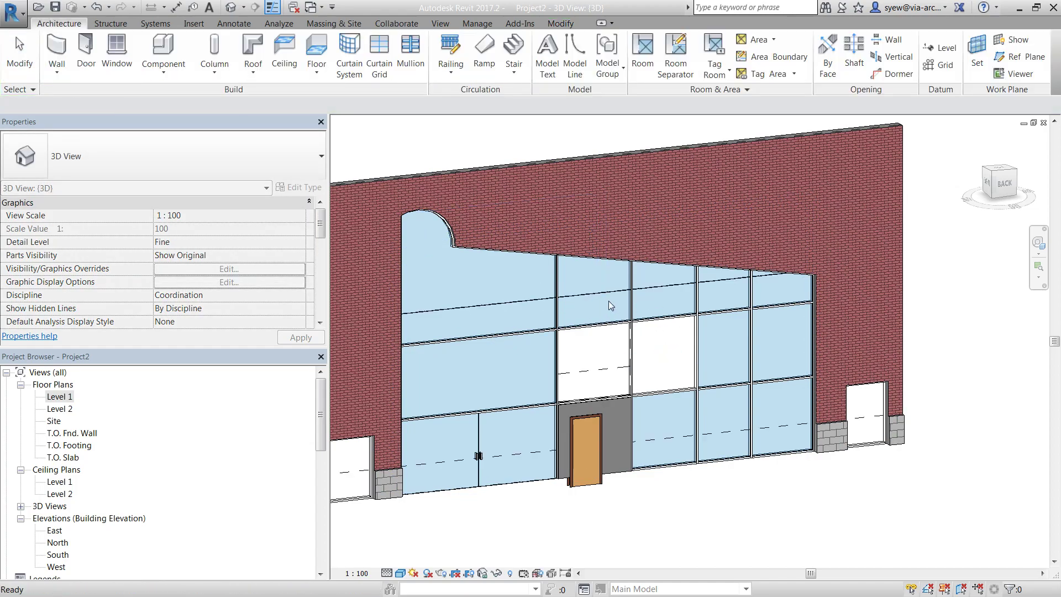
- Remove the new grid line's segments from the two top-row panels above the empty openings
click(605, 296)
scroll(613, 282, up, 2)
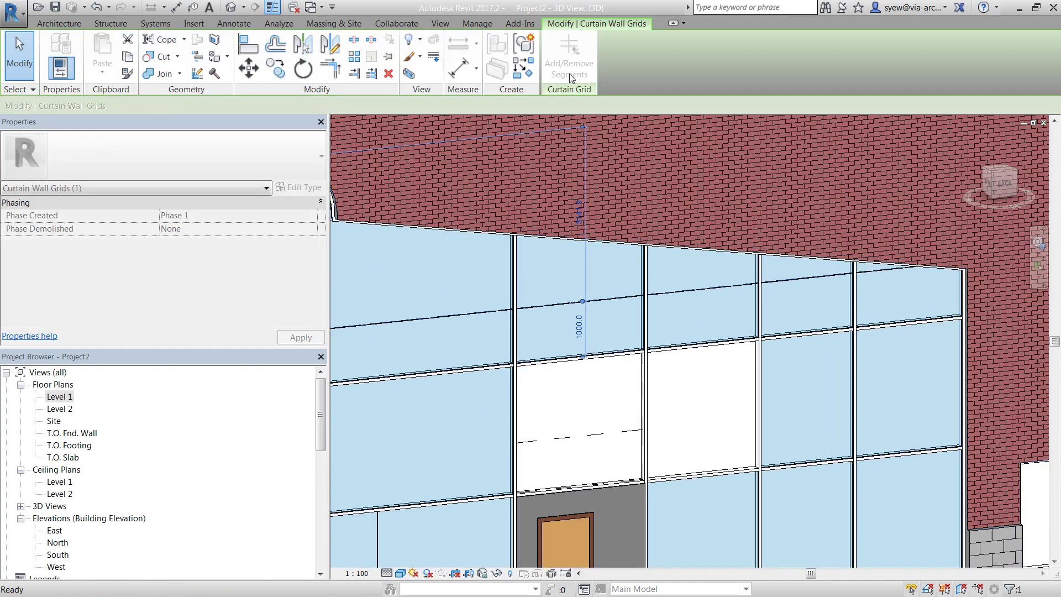
click(569, 55)
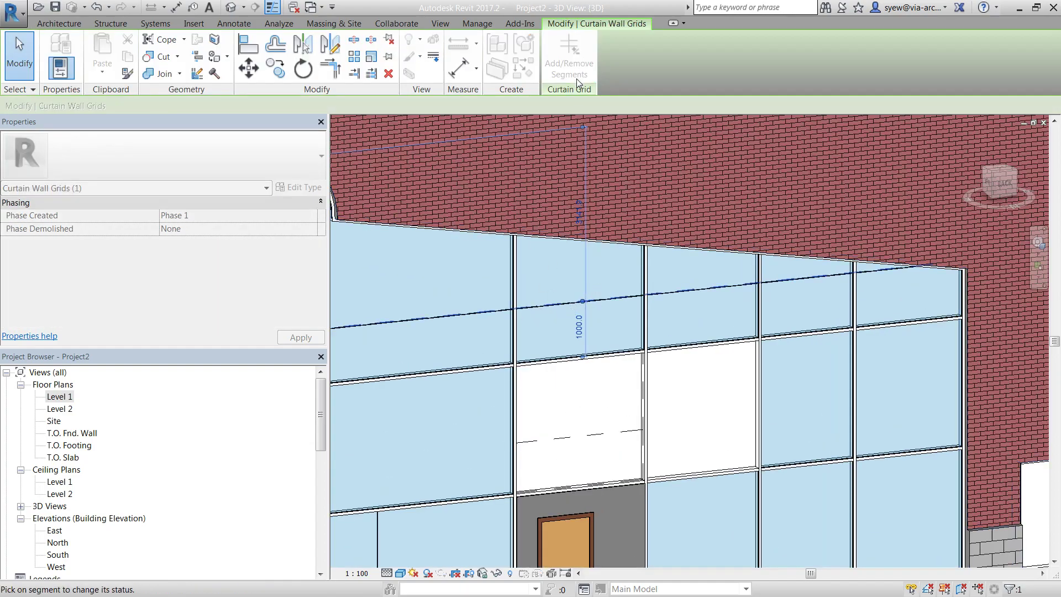
click(553, 303)
click(683, 293)
key(Escape)
key(Escape)
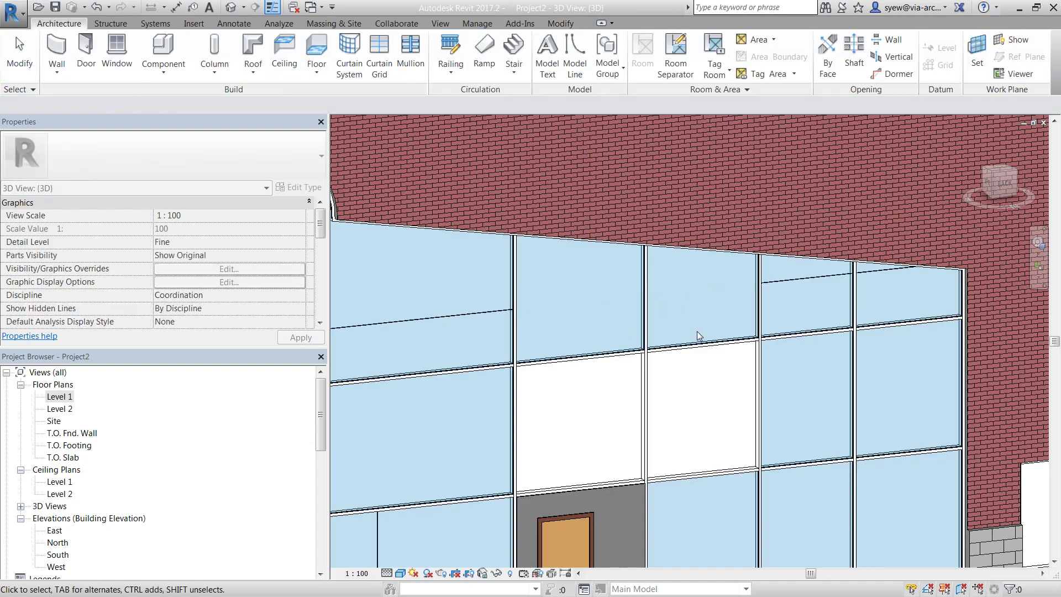
- Move the horizontal grid line down into the middle row, 1050 mm above its lower mullion, deleting the conflicting mullions
click(801, 280)
scroll(801, 280, down, 2)
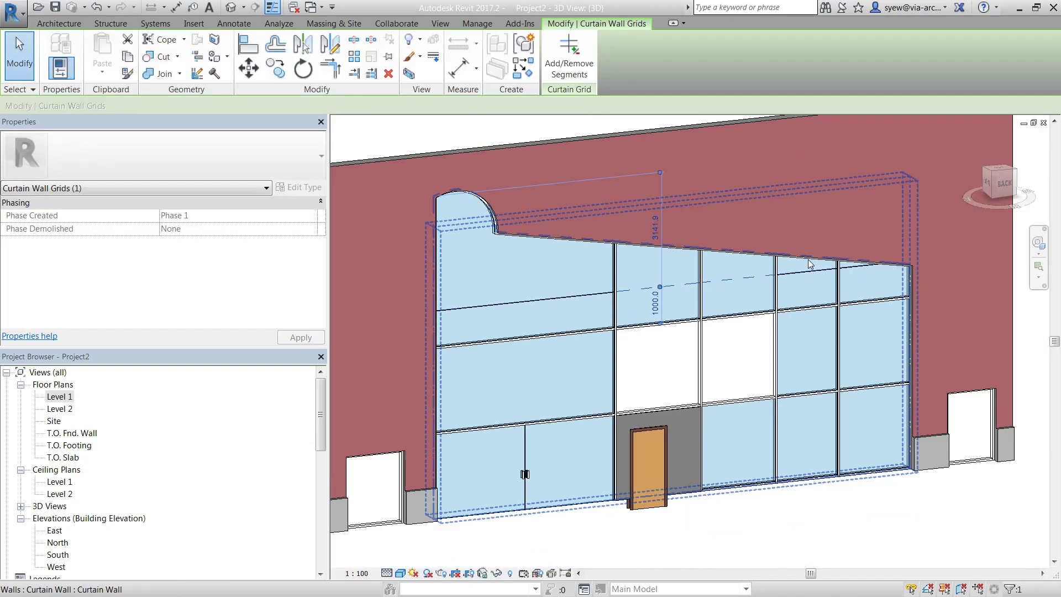
drag(801, 269, 807, 350)
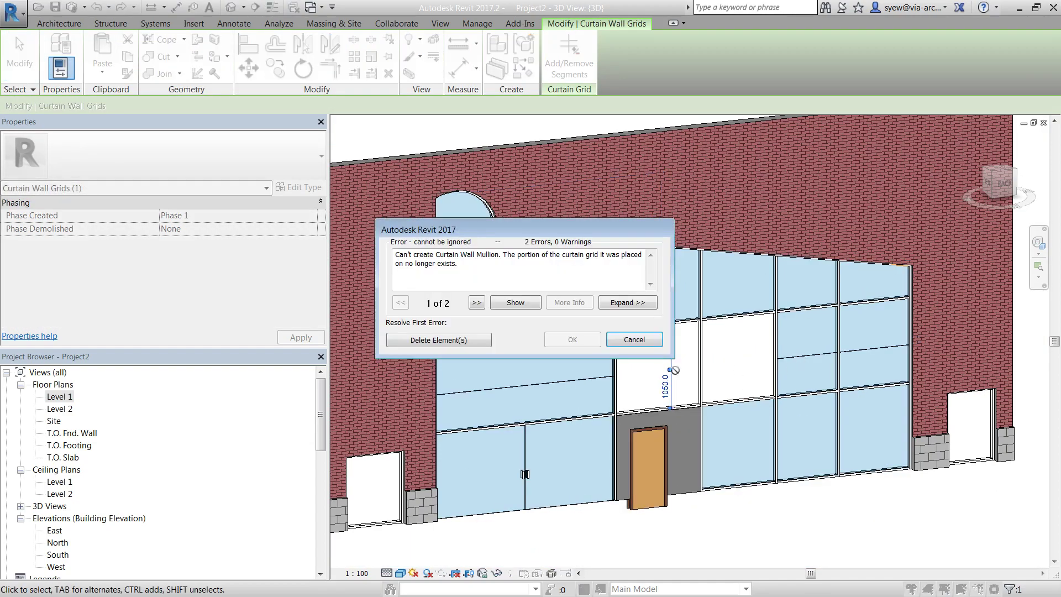
click(429, 340)
key(Escape)
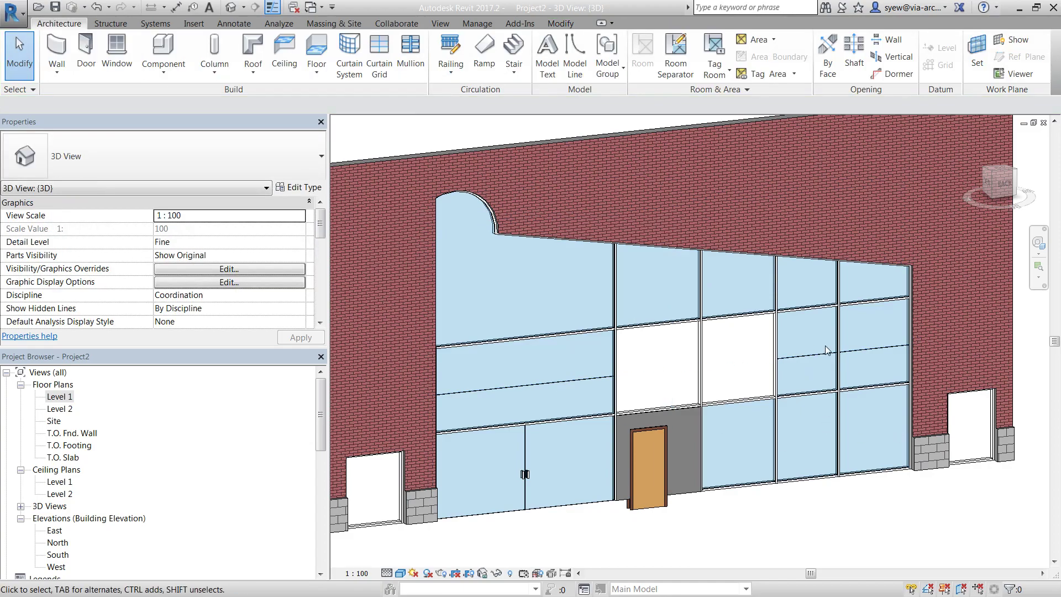
- Place one-segment vertical grid lines at the middle of the fourth bay's upper half-panel and the fifth bay's lower half-panel
click(806, 360)
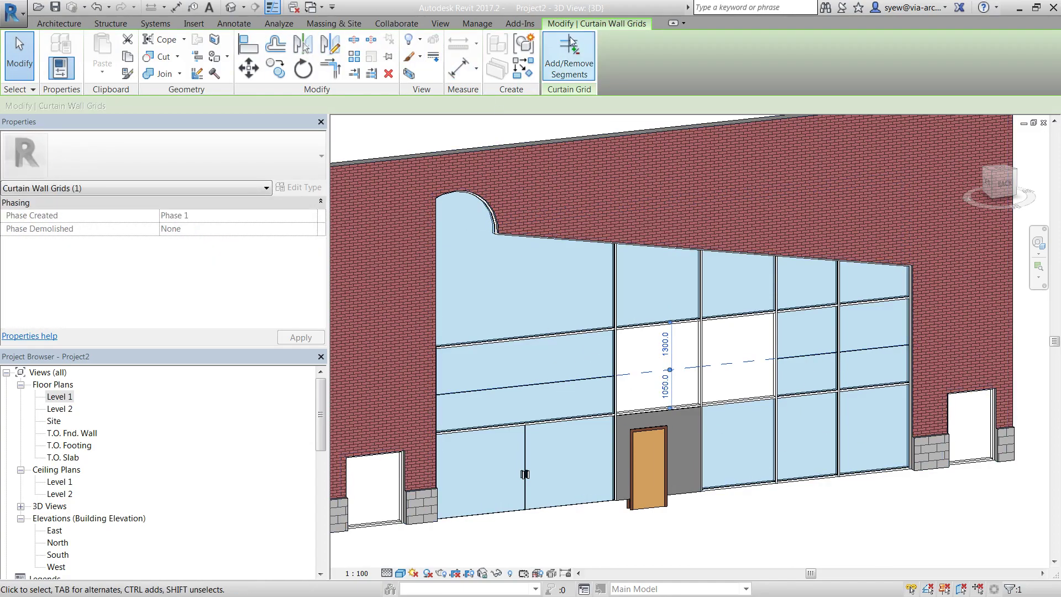
click(59, 24)
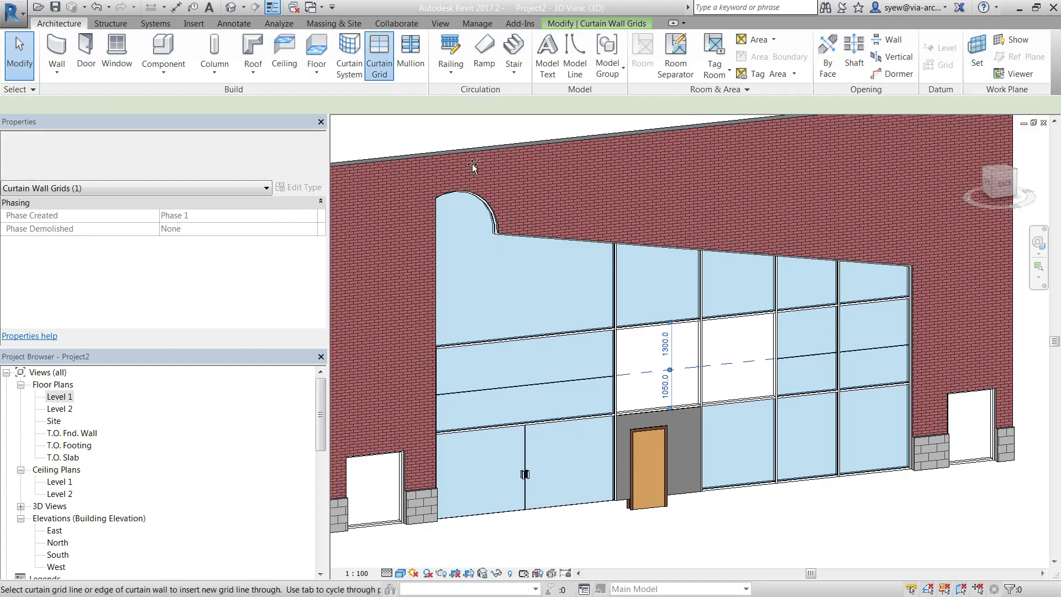
click(379, 52)
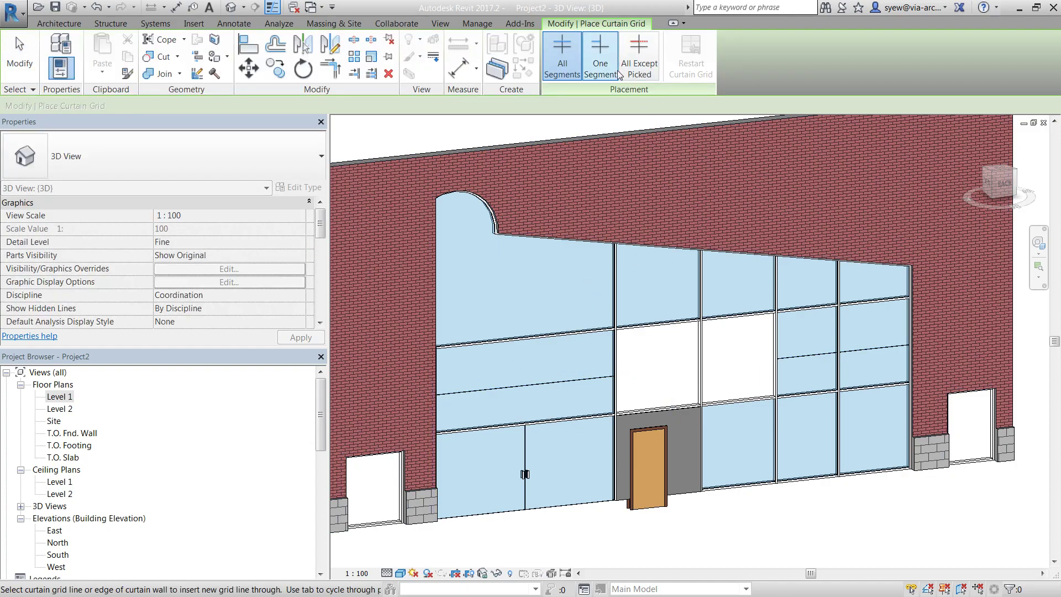
click(600, 57)
click(834, 390)
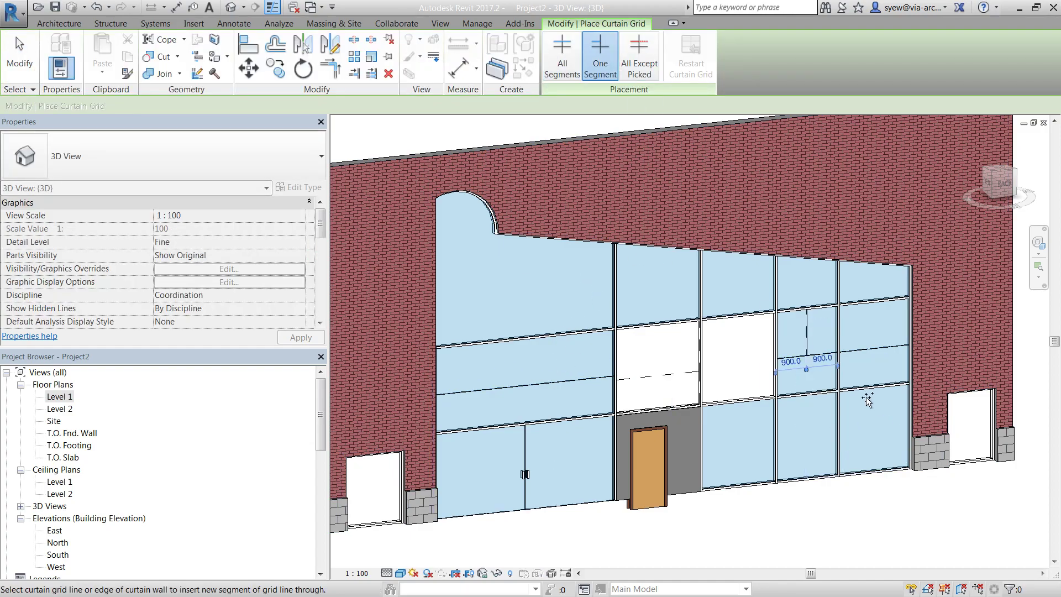
click(893, 379)
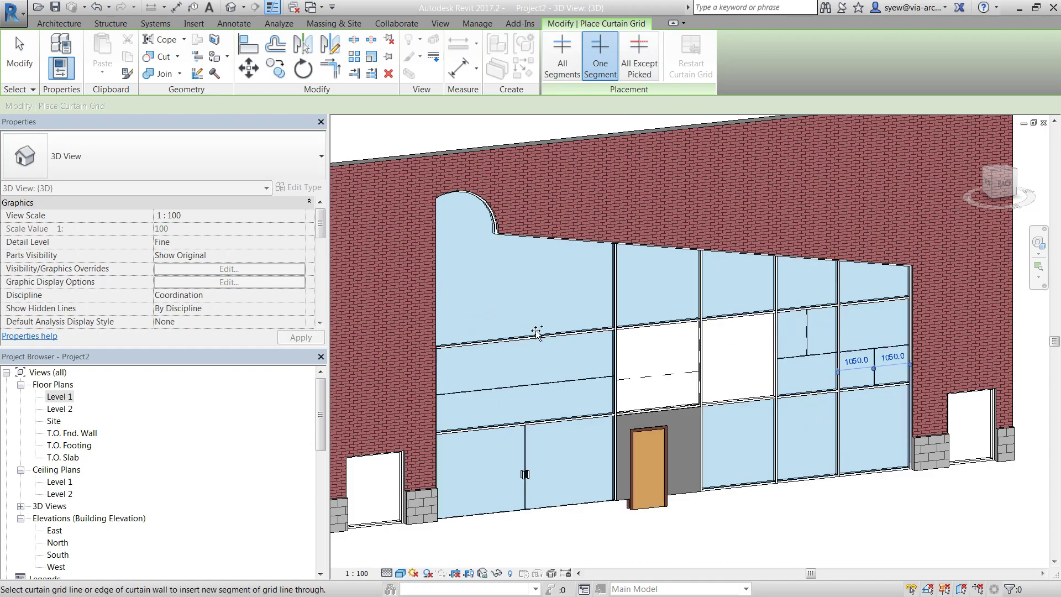
- Divide the large arched panel with a one-segment vertical grid line 2200 mm from its mullion and a horizontal segment beside it
click(541, 312)
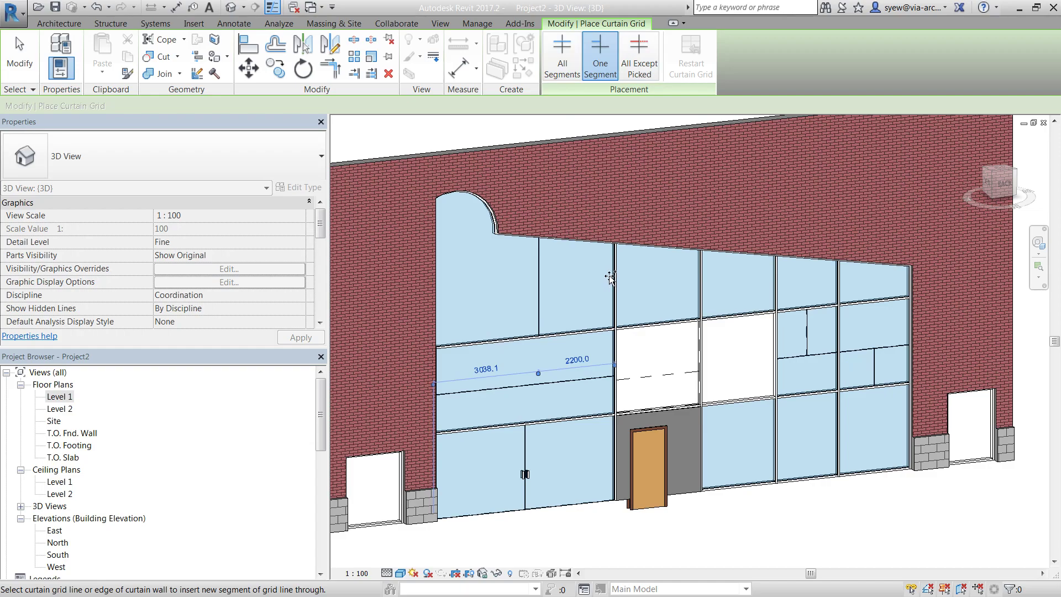
click(569, 282)
key(Escape)
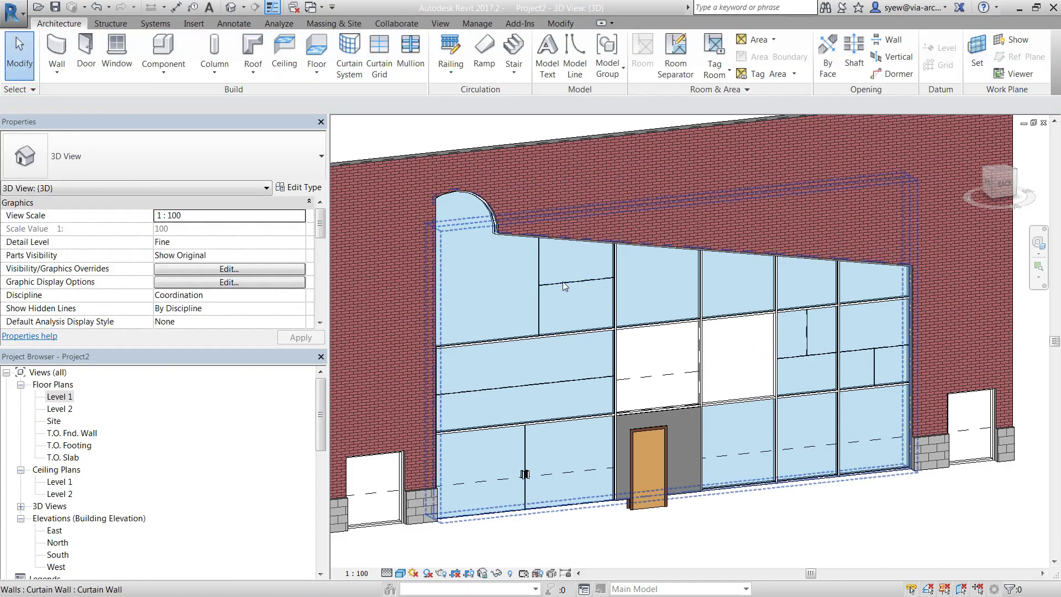
- Inspect the one-segment grid lines in the arched bay and the fourth bay by selecting each to see its full extent
click(562, 284)
key(Escape)
click(804, 336)
key(Escape)
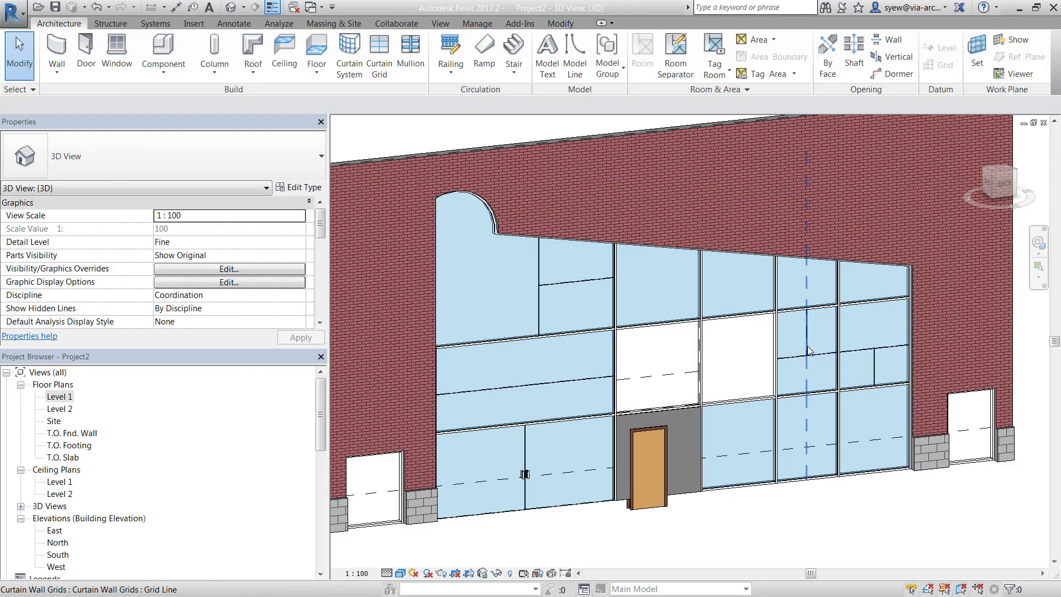
click(807, 349)
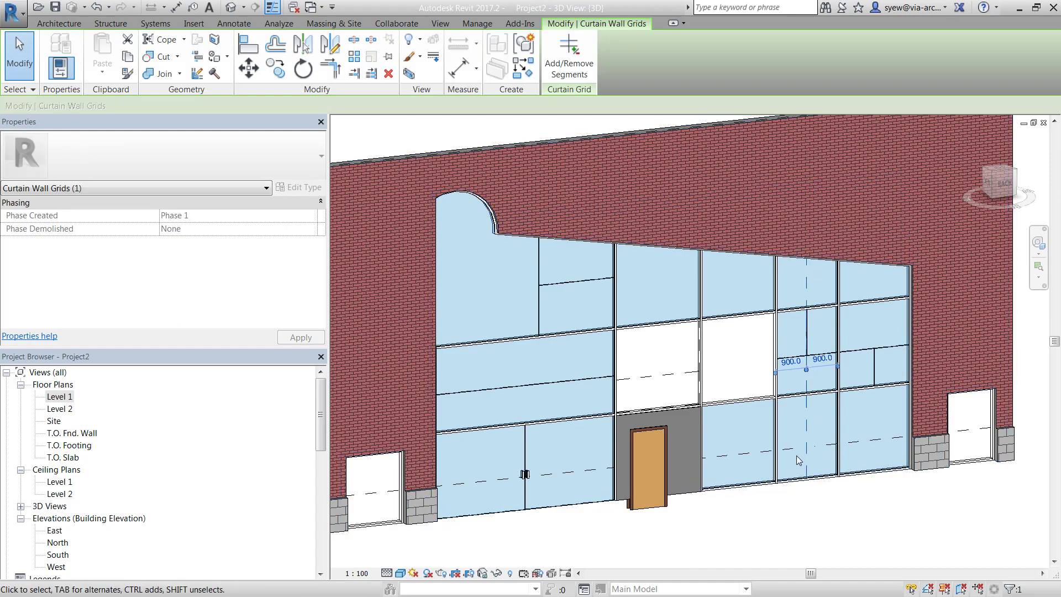
key(Escape)
- Shift the middle row's horizontal grid line up and back down to 900 mm above the row's lower mullion
click(860, 351)
scroll(720, 369, up, 2)
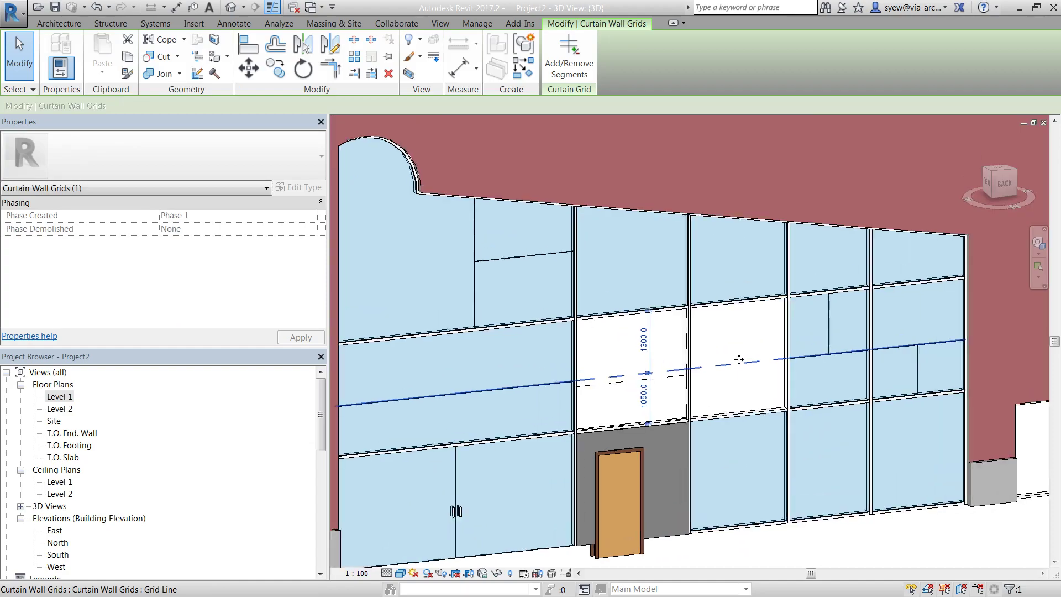
drag(743, 361, 742, 340)
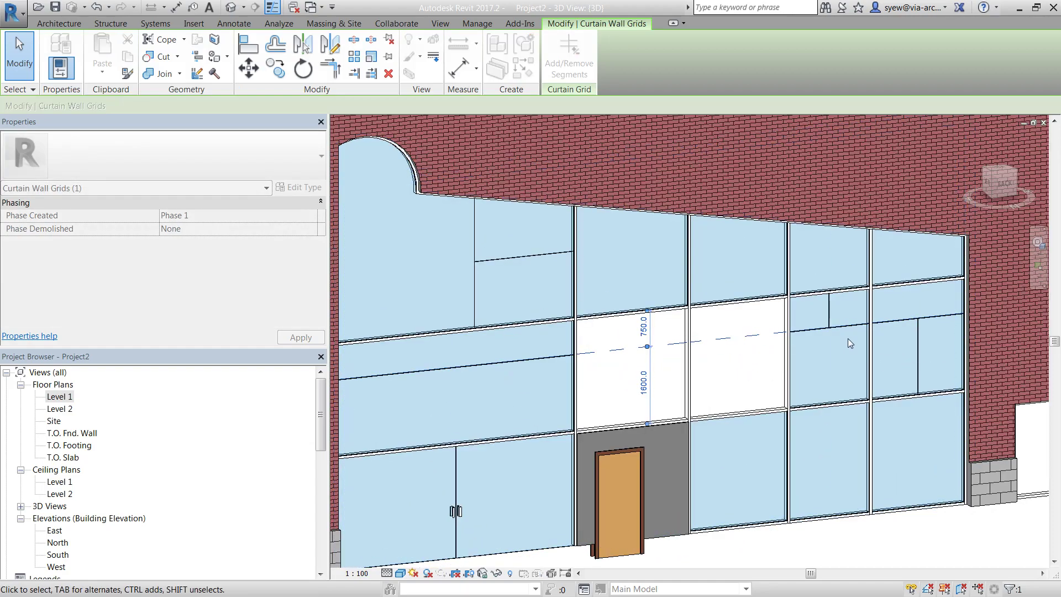
drag(850, 343, 846, 359)
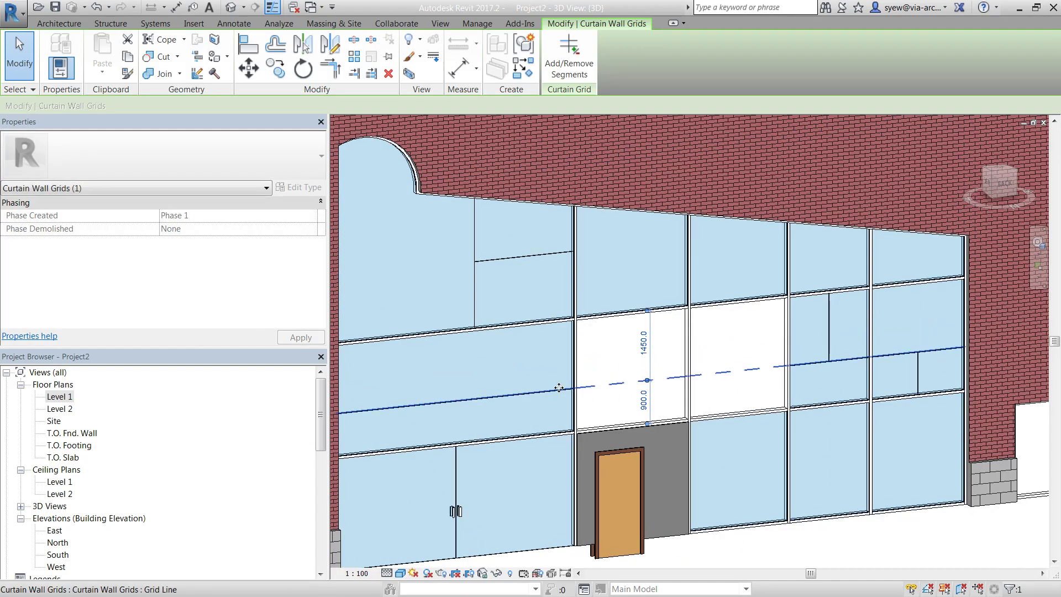
- Inspect the upper wall infill panel above the door and how it meets the middle row's horizontal grid line
key(Escape)
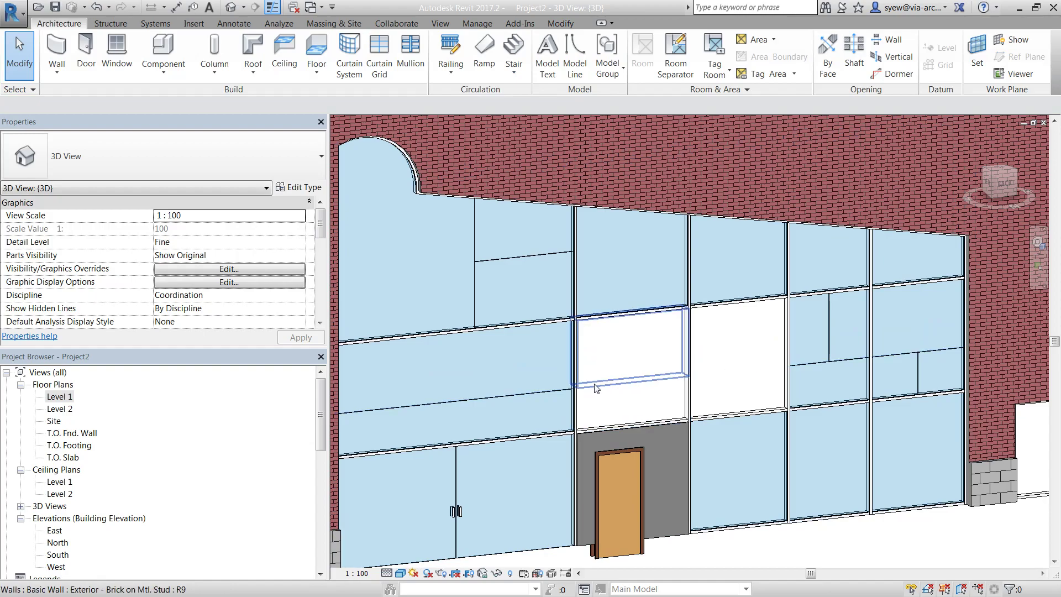
click(596, 387)
scroll(769, 363, up, 2)
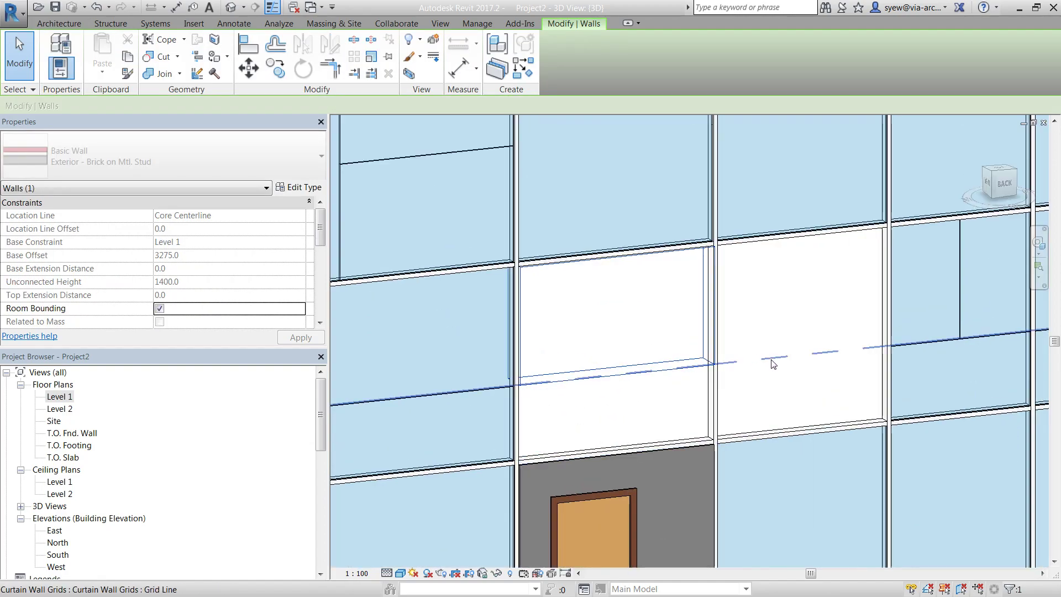
scroll(465, 363, down, 5)
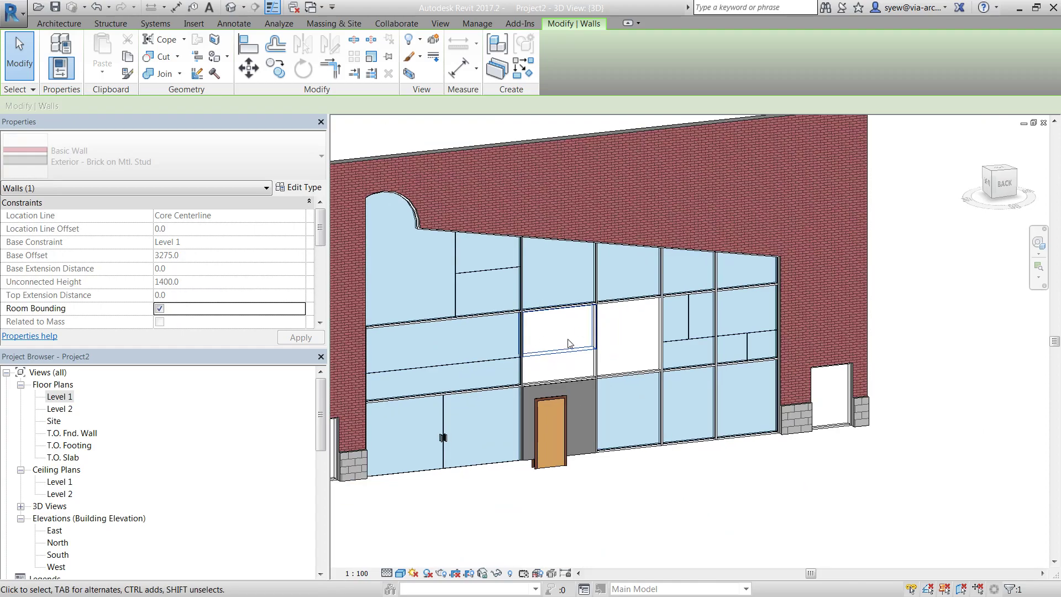
key(Escape)
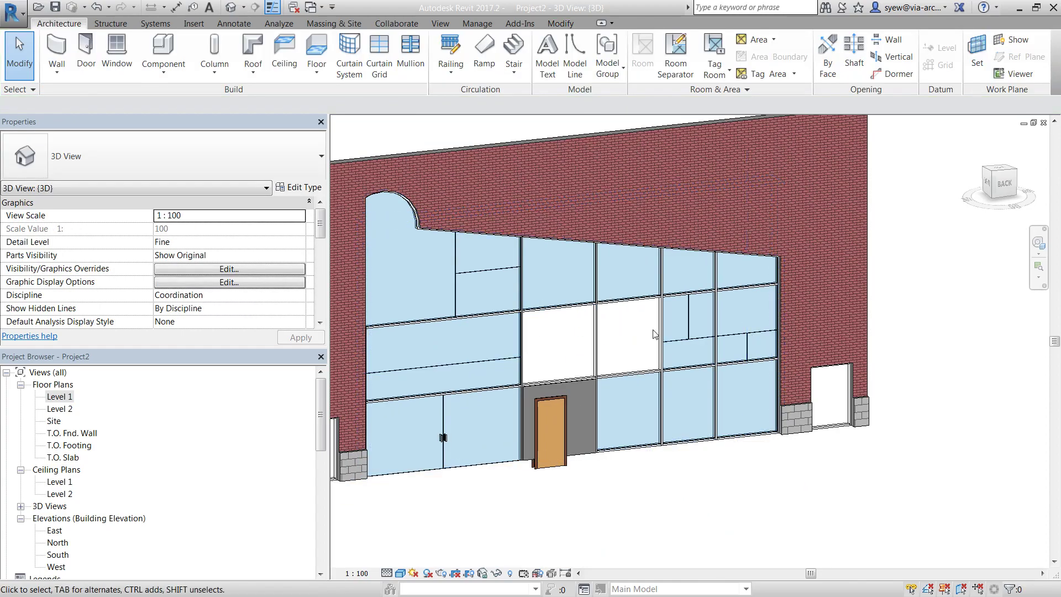
- Place an all-segments vertical curtain grid line at the middle of the third bay
click(371, 45)
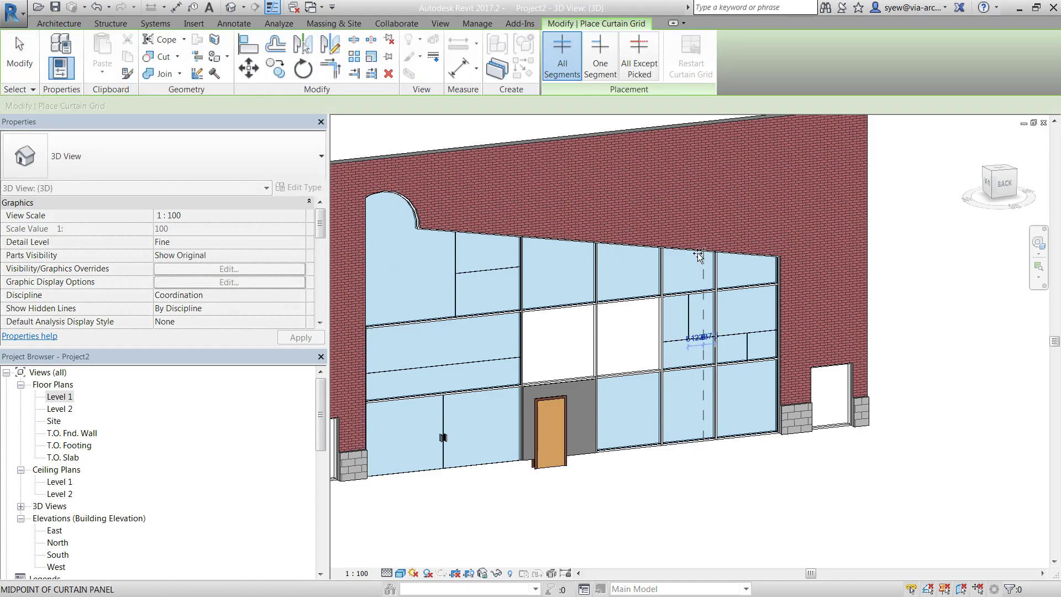
click(632, 244)
key(Escape)
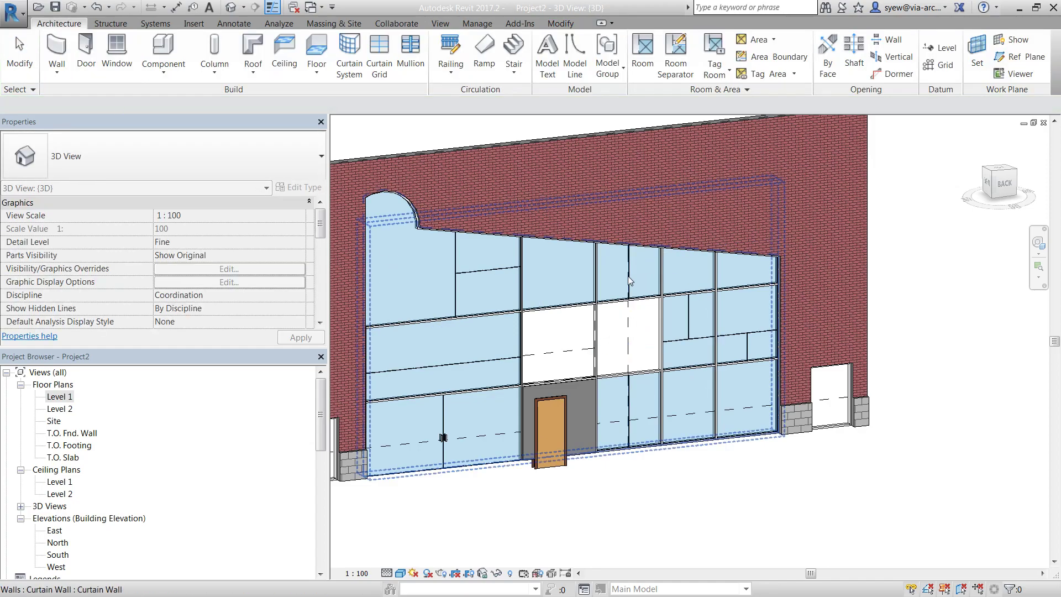
- Remove all segments of the third bay's new vertical grid line and select the remaining line
click(630, 275)
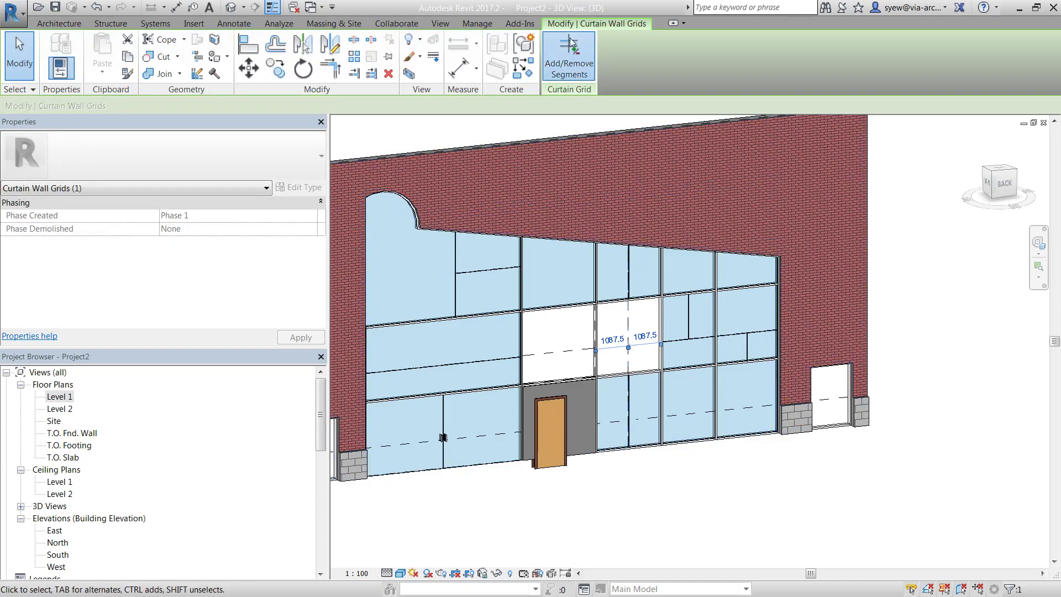
click(569, 61)
click(632, 365)
click(648, 398)
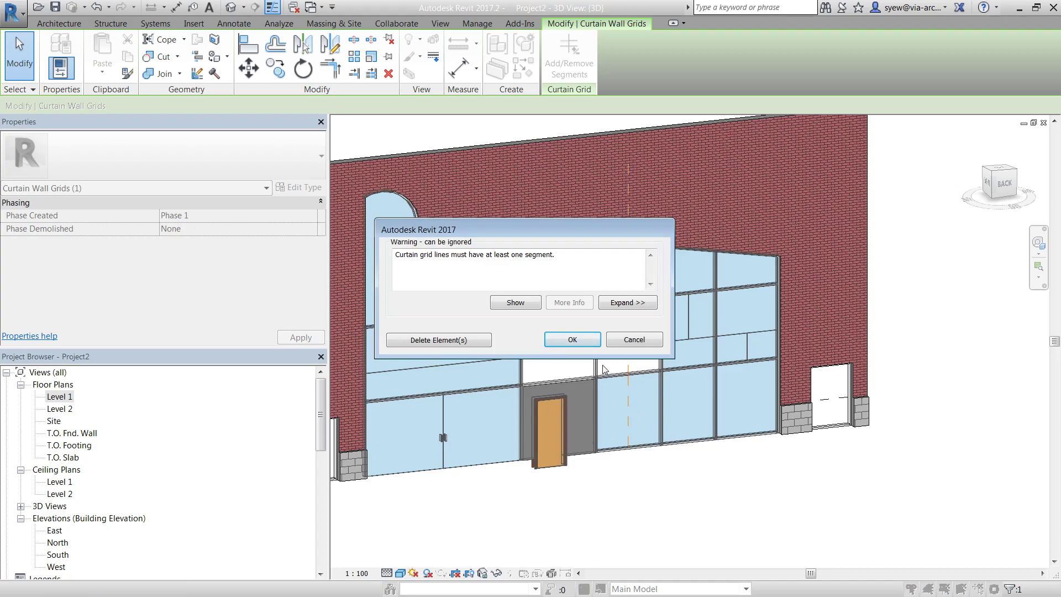
click(573, 339)
key(Escape)
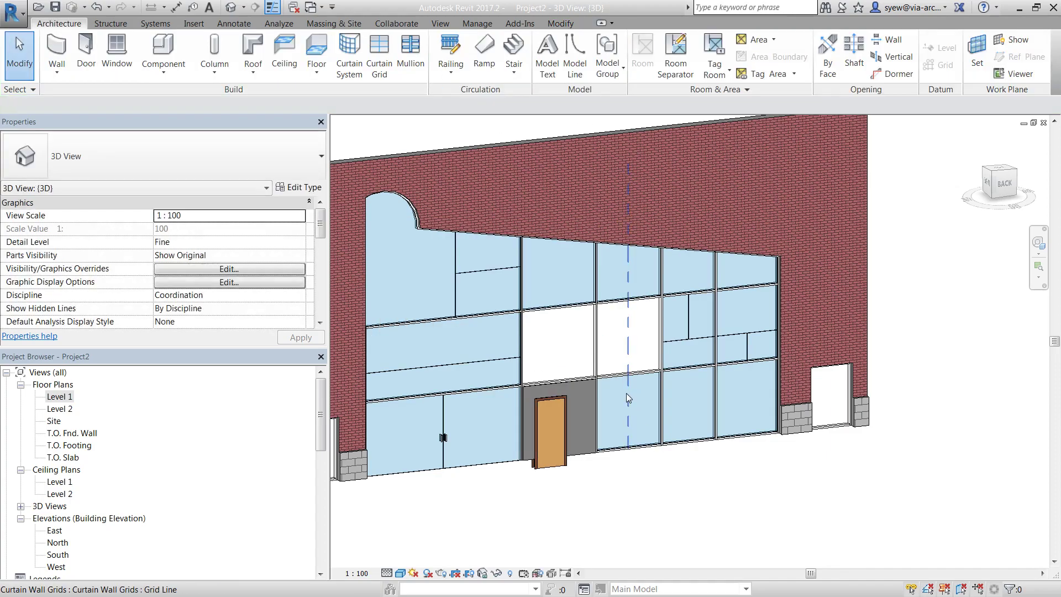
click(625, 394)
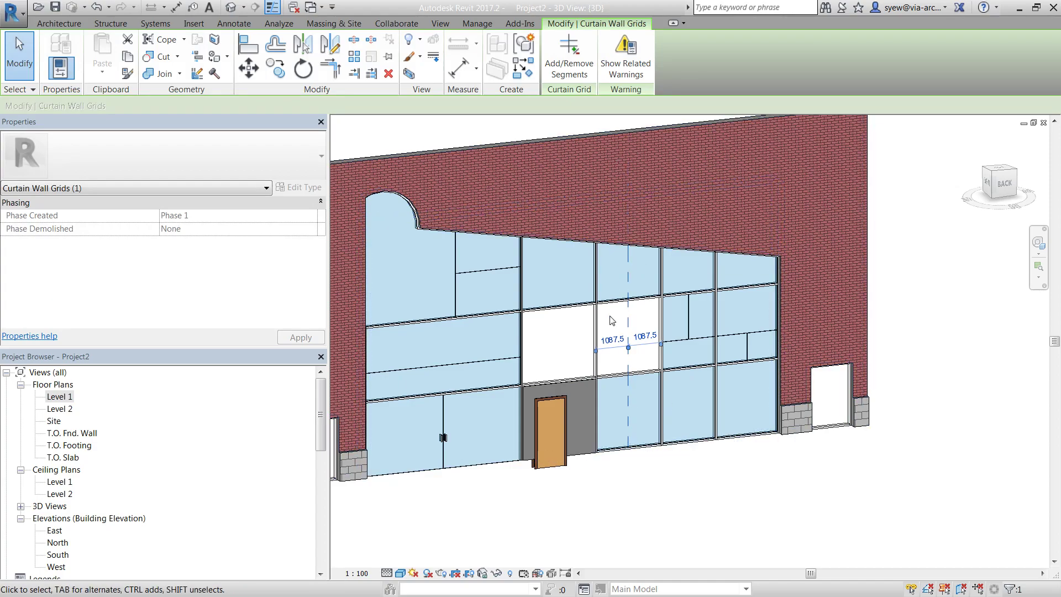
key(Escape)
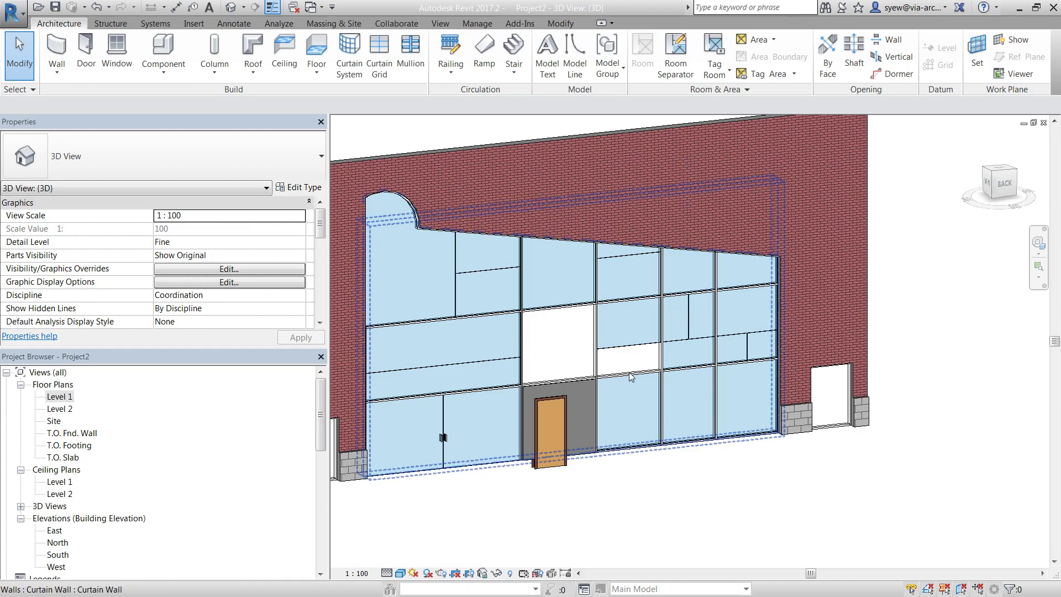
- Remove the horizontal grid segment from the third bay's top-row panel
scroll(629, 354, up, 3)
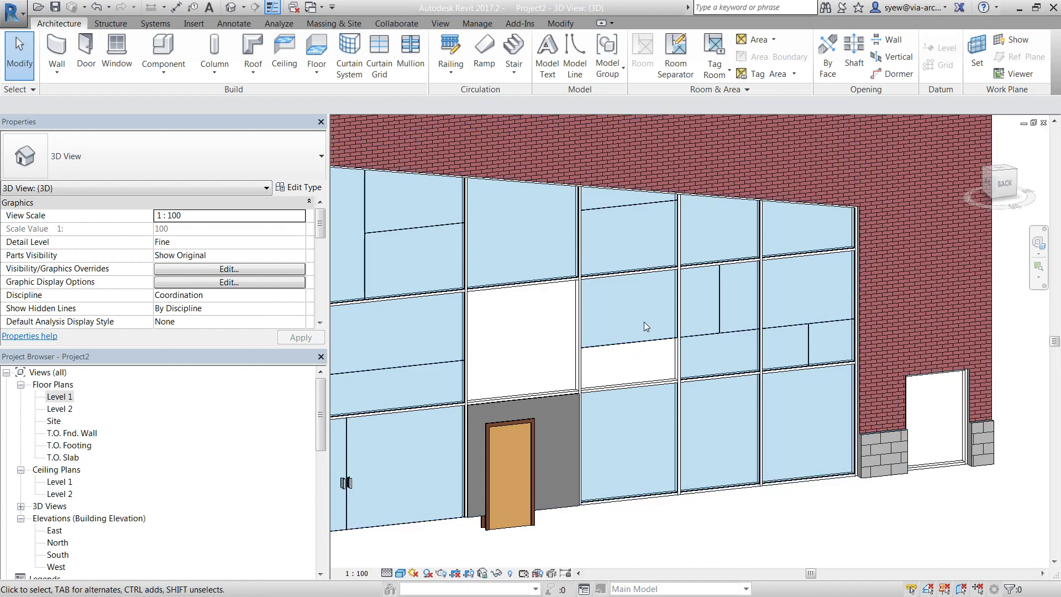
click(623, 209)
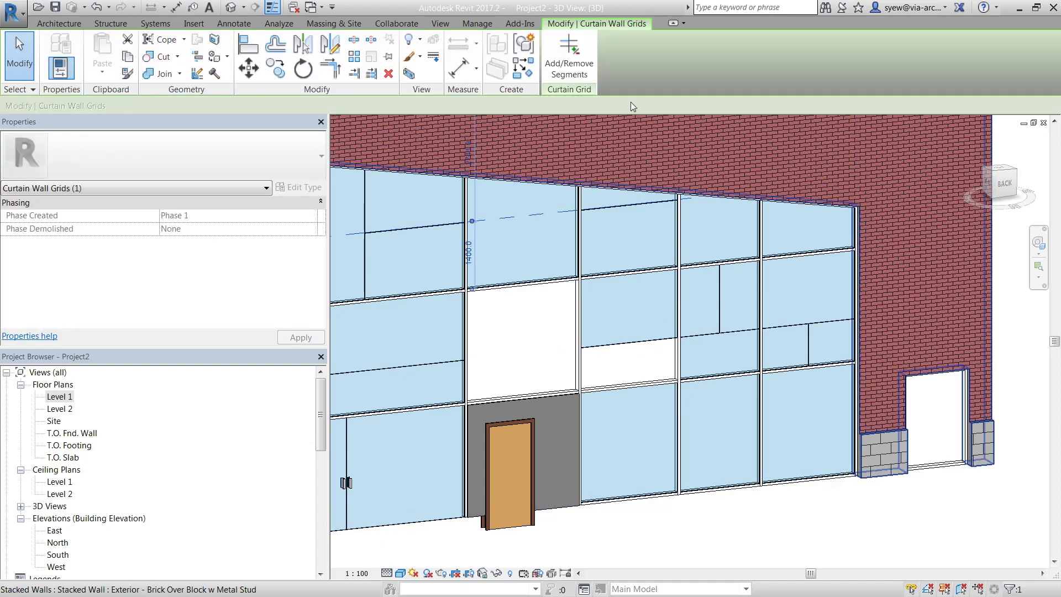
key(Escape)
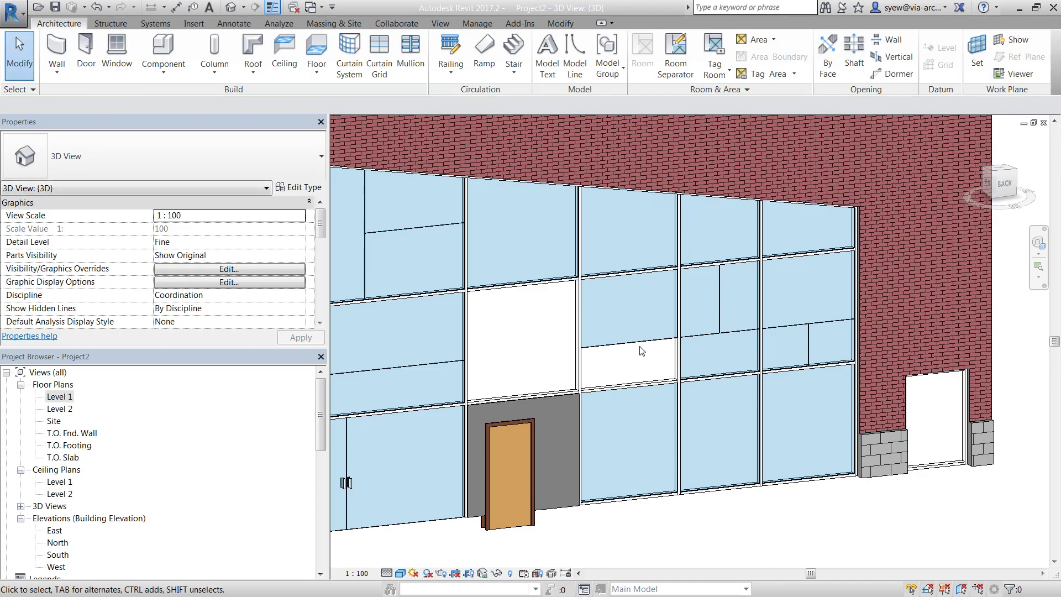
- Remove the middle row's horizontal grid segment from the third bay
click(641, 347)
click(569, 55)
click(613, 345)
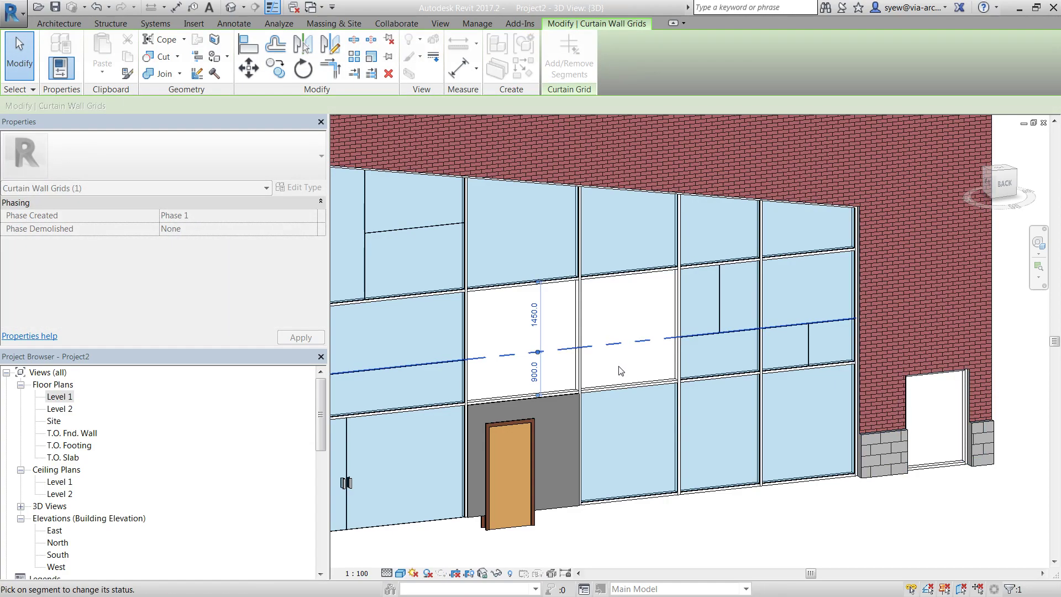
key(Escape)
key(Escape)
scroll(644, 370, down, 3)
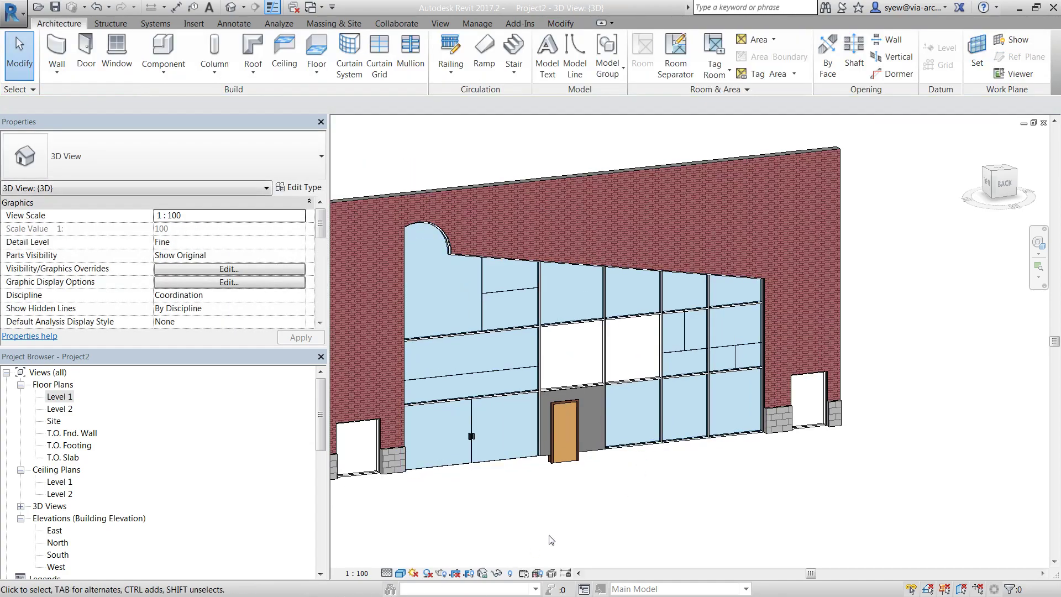
- Switch to the curtain wall handout in Adobe Acrobat Pro and read the section on editing the mullion joint
click(1017, 9)
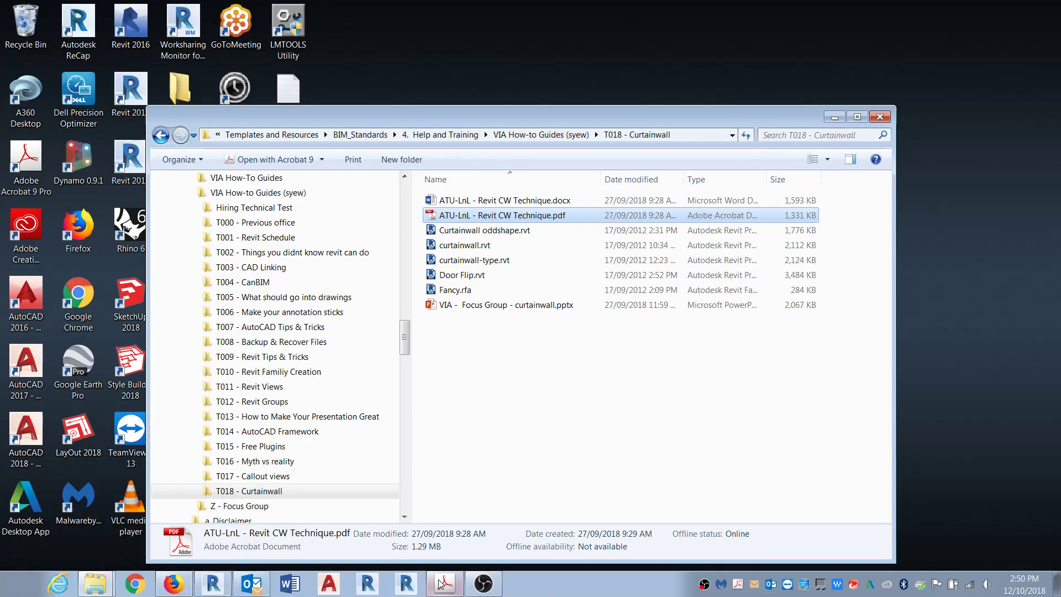
click(439, 584)
scroll(440, 409, down, 2)
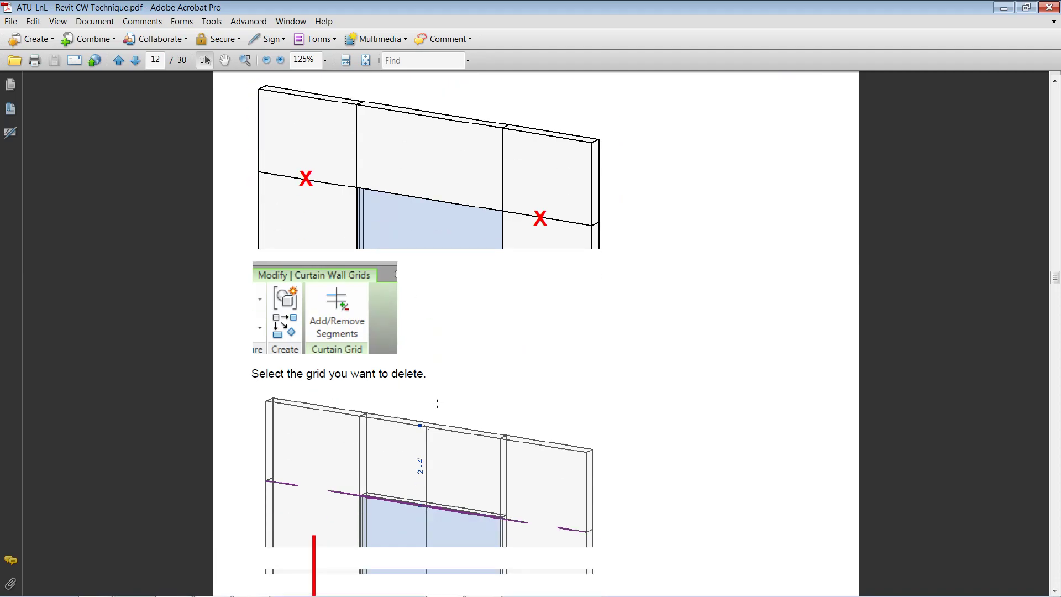
scroll(440, 409, down, 20)
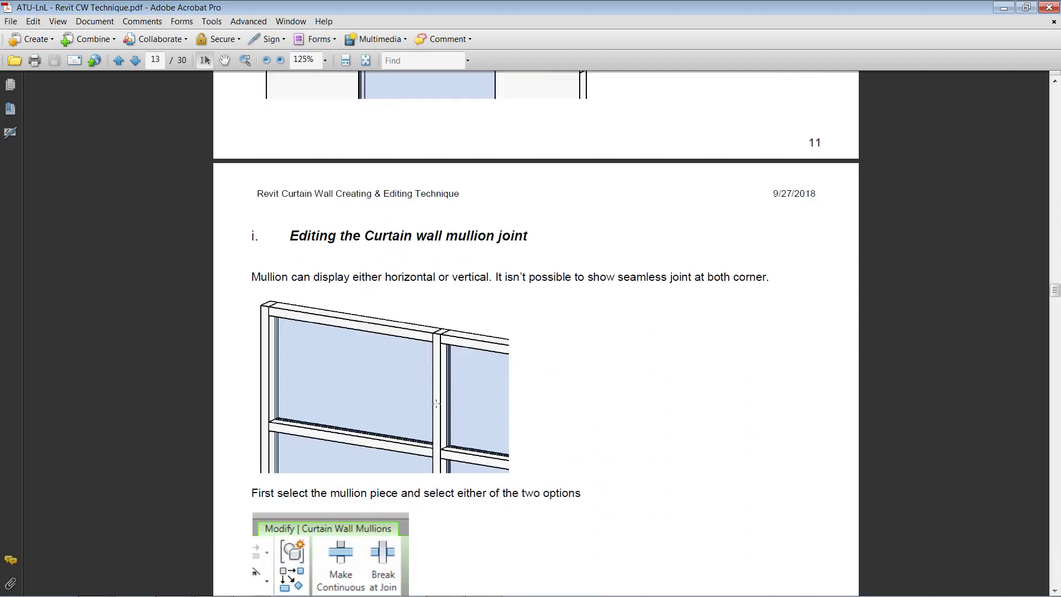
scroll(436, 403, down, 3)
scroll(436, 402, down, 4)
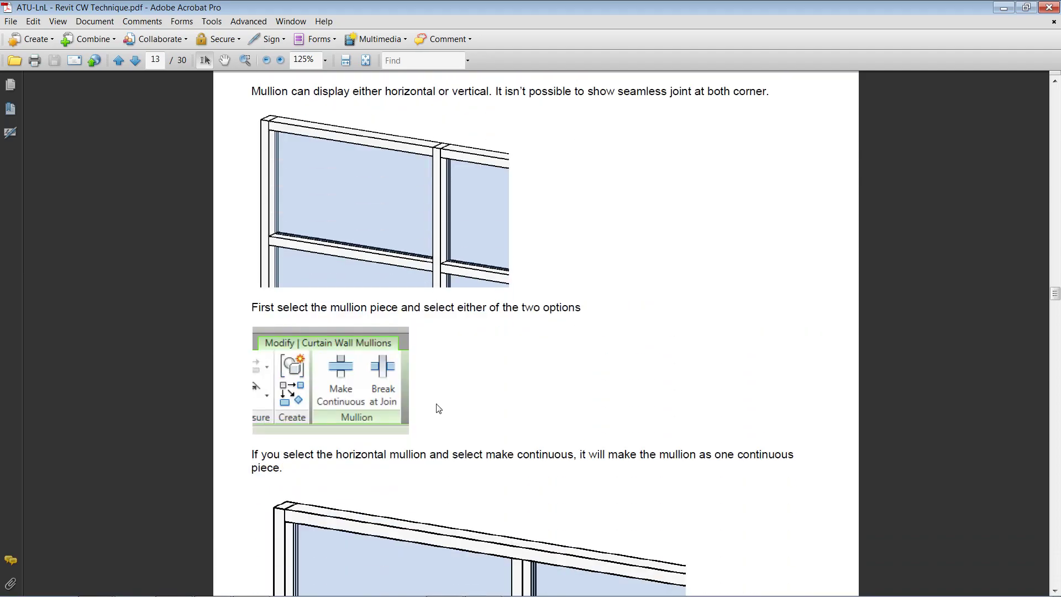
scroll(436, 406, down, 3)
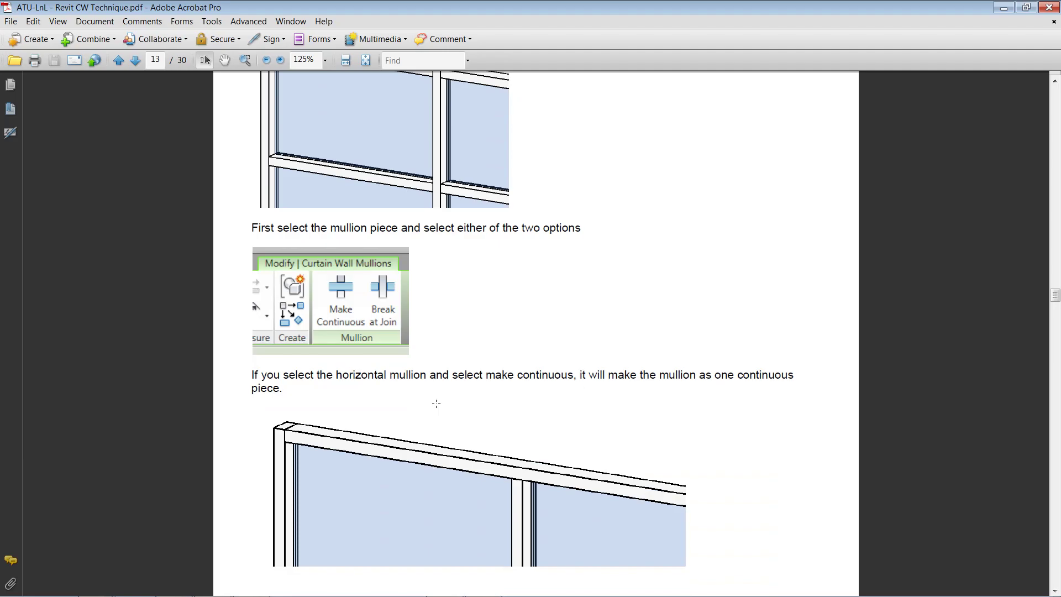
- Return to Revit and make the 50 x 150mm horizontal mullion between the door bay's top and middle rows continuous
click(1003, 8)
mouse_move(271, 592)
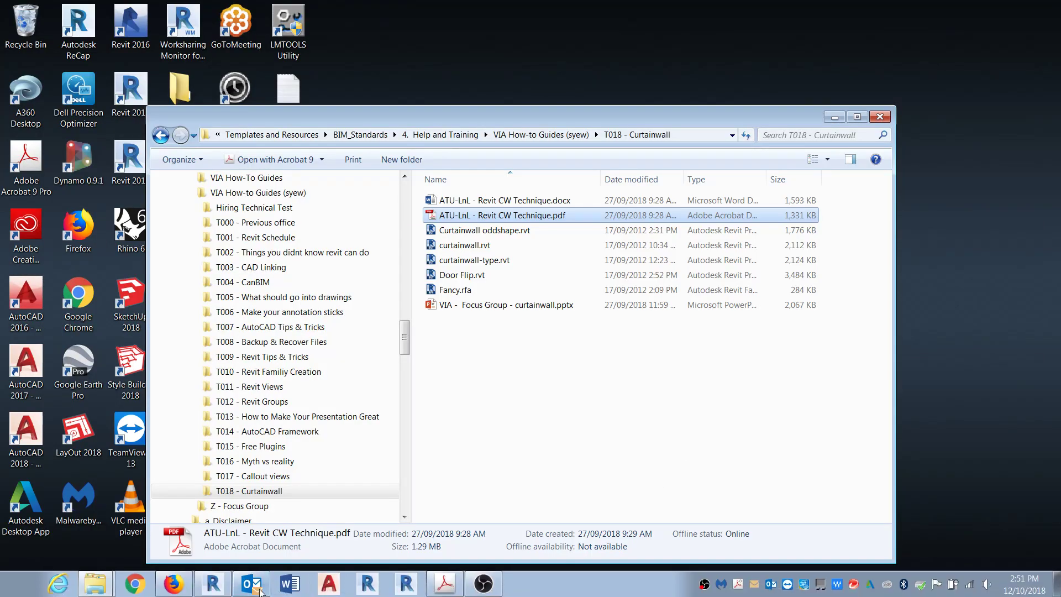
click(215, 584)
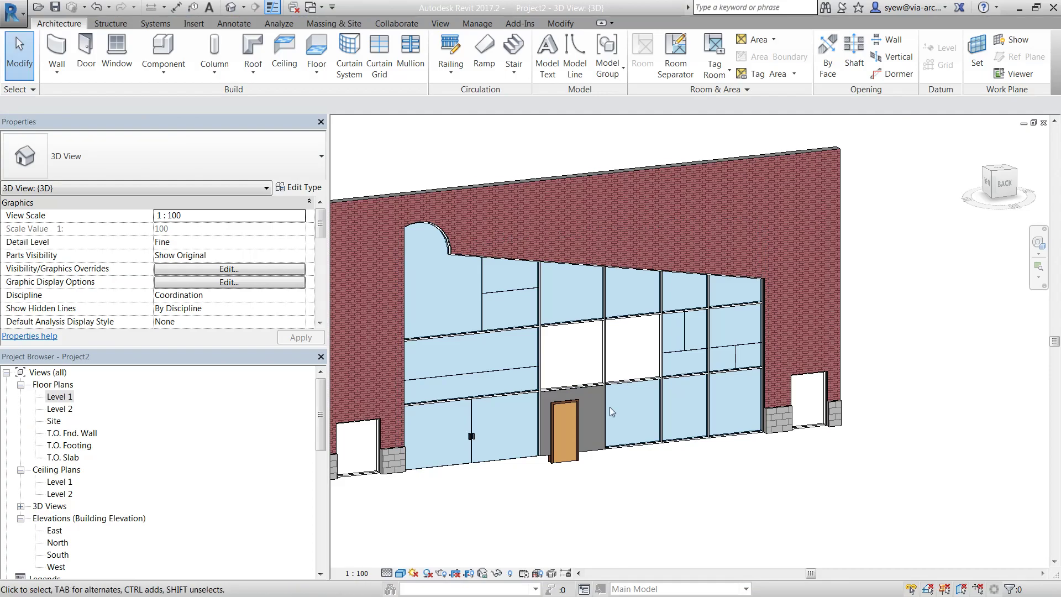
scroll(617, 440, up, 10)
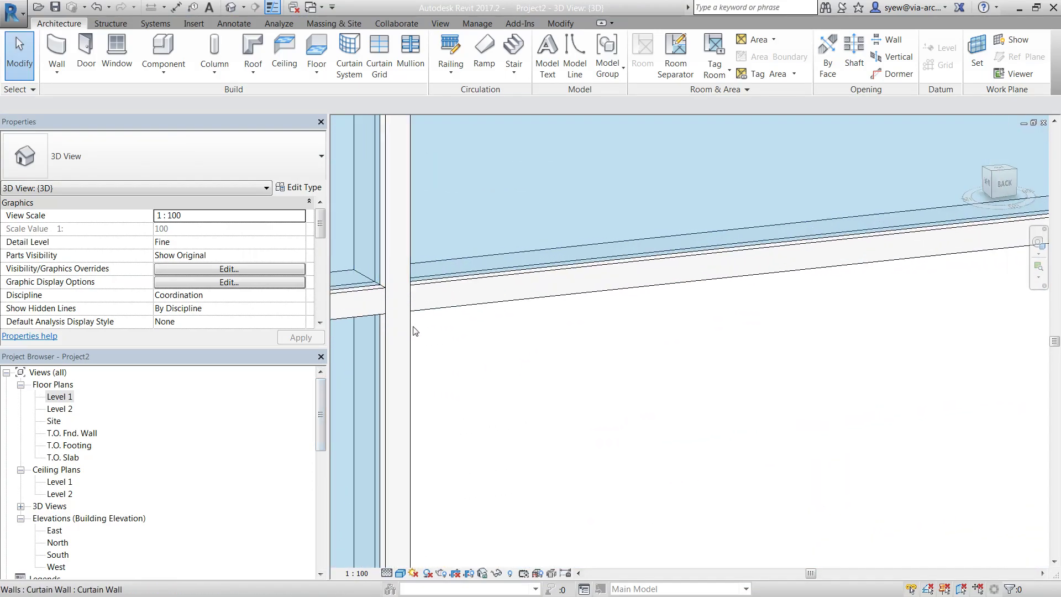
middle_drag(466, 310, 637, 322)
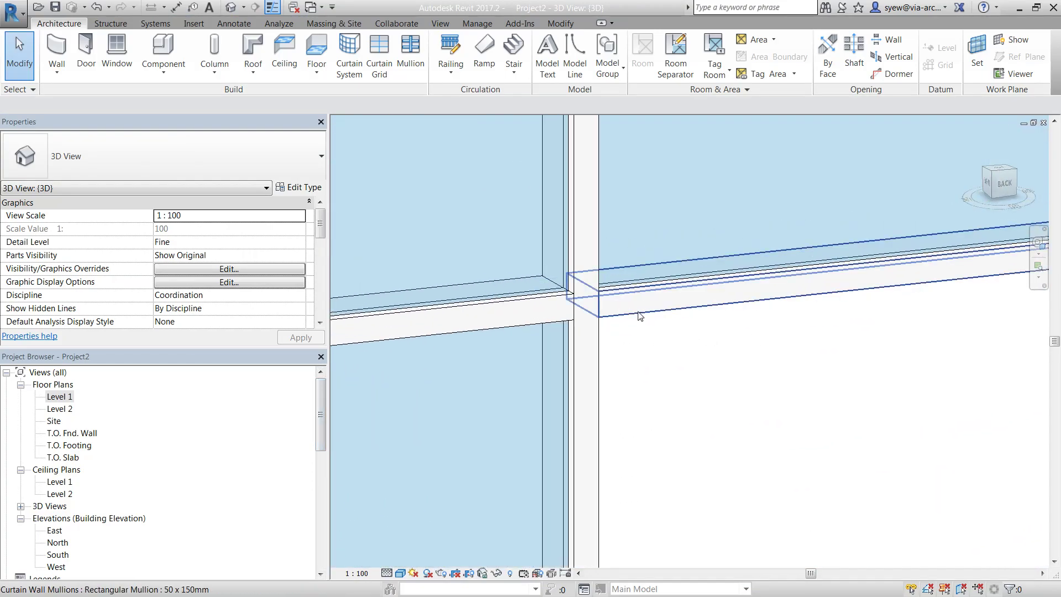
click(639, 316)
click(564, 62)
key(Escape)
- Make the top-row vertical mullion between the arched bay and the door bay continuous through its lower joint
scroll(771, 207, down, 4)
scroll(688, 228, down, 2)
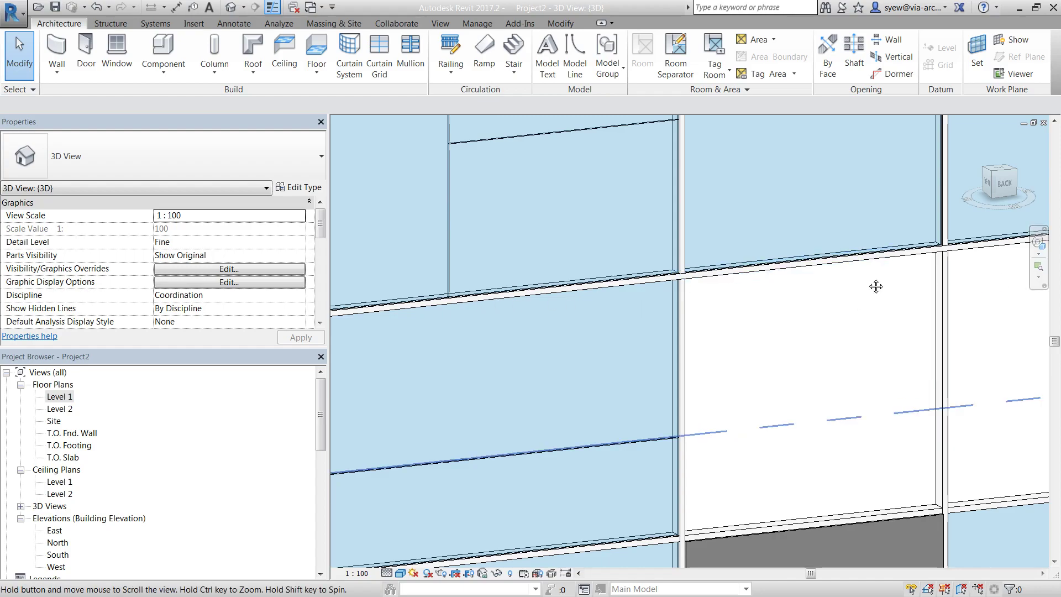
middle_drag(888, 273, 623, 342)
scroll(398, 320, up, 2)
click(439, 342)
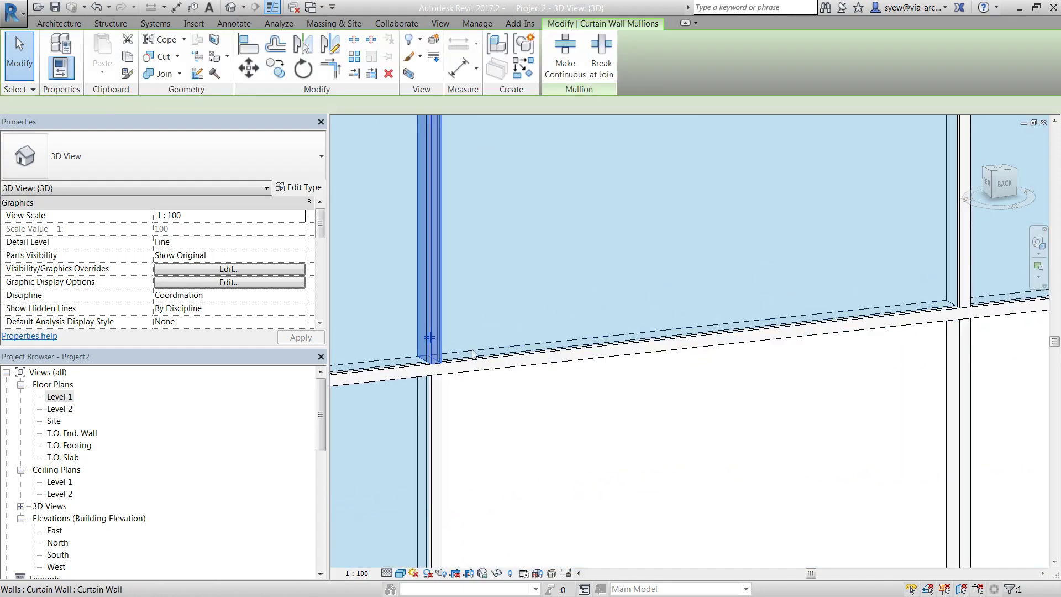
click(569, 56)
key(Escape)
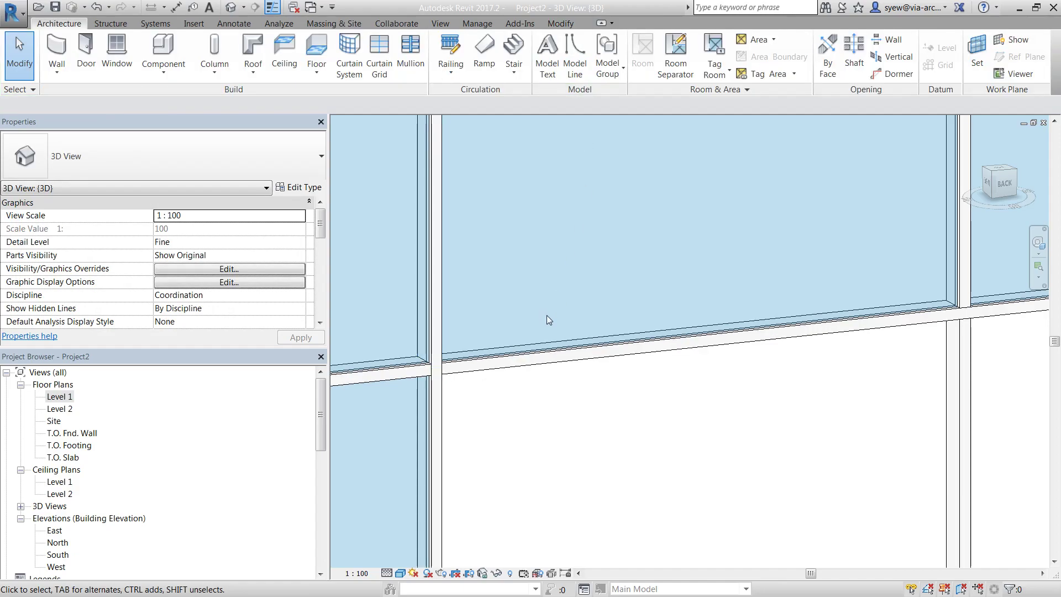
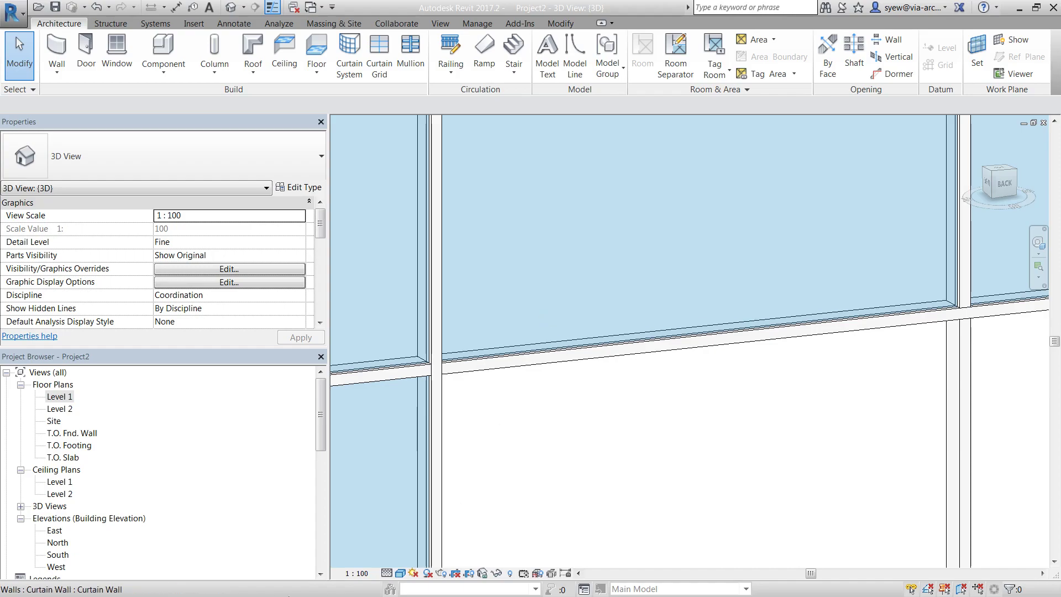
- Switch to Firefox and search the web for "curtainwall" in a new tab
click(1019, 9)
mouse_move(210, 594)
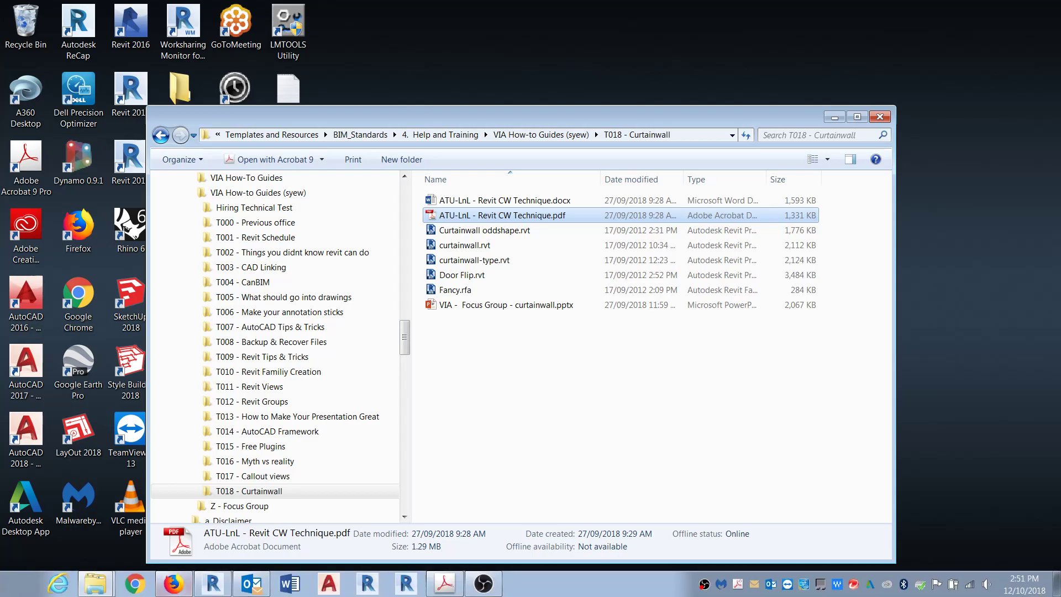
click(173, 583)
click(951, 17)
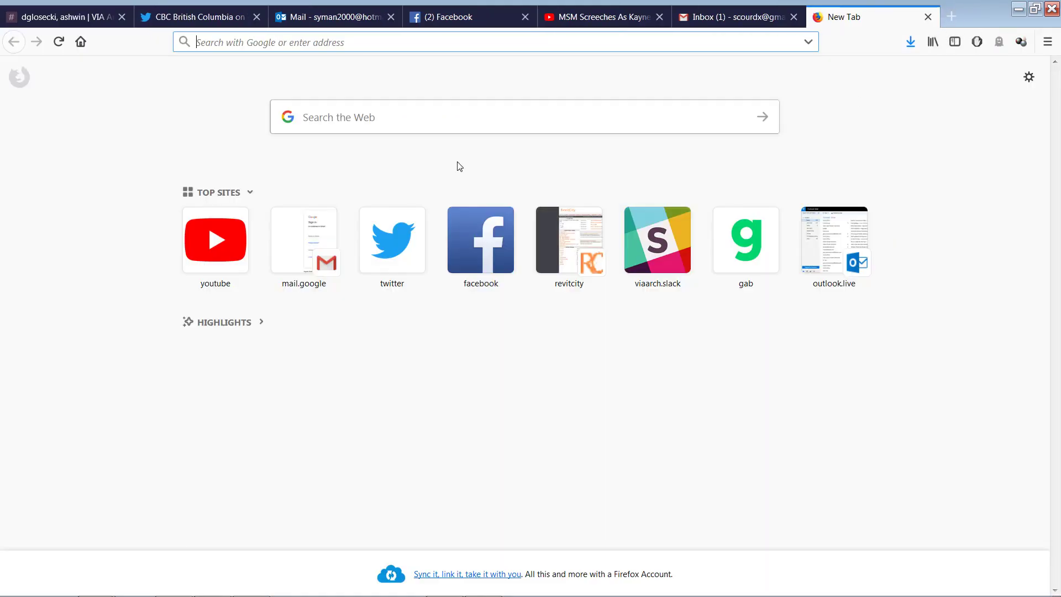
click(430, 125)
text(curtainwa)
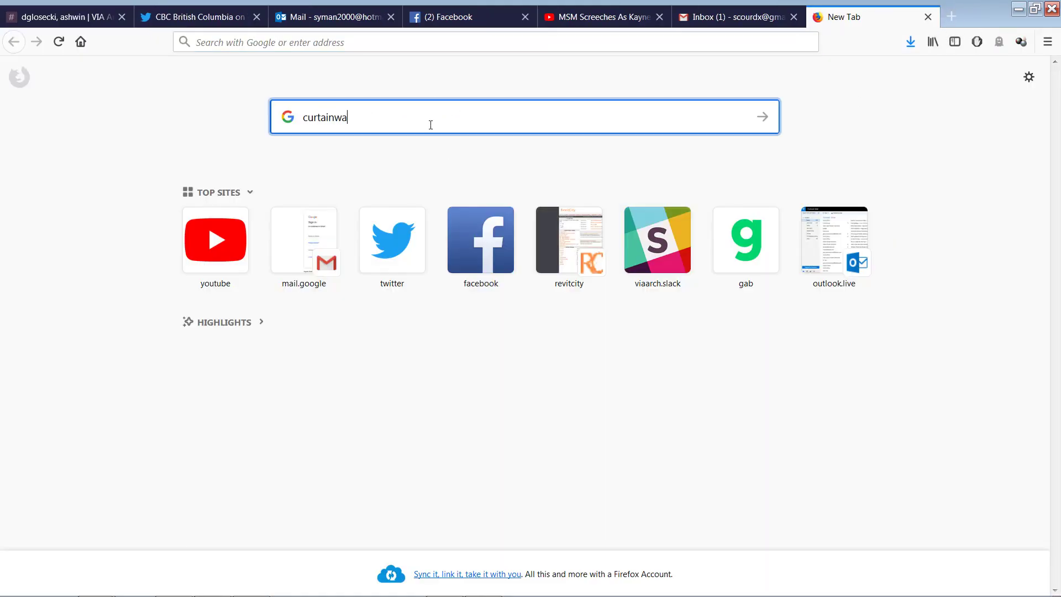
text(ll)
key(Return)
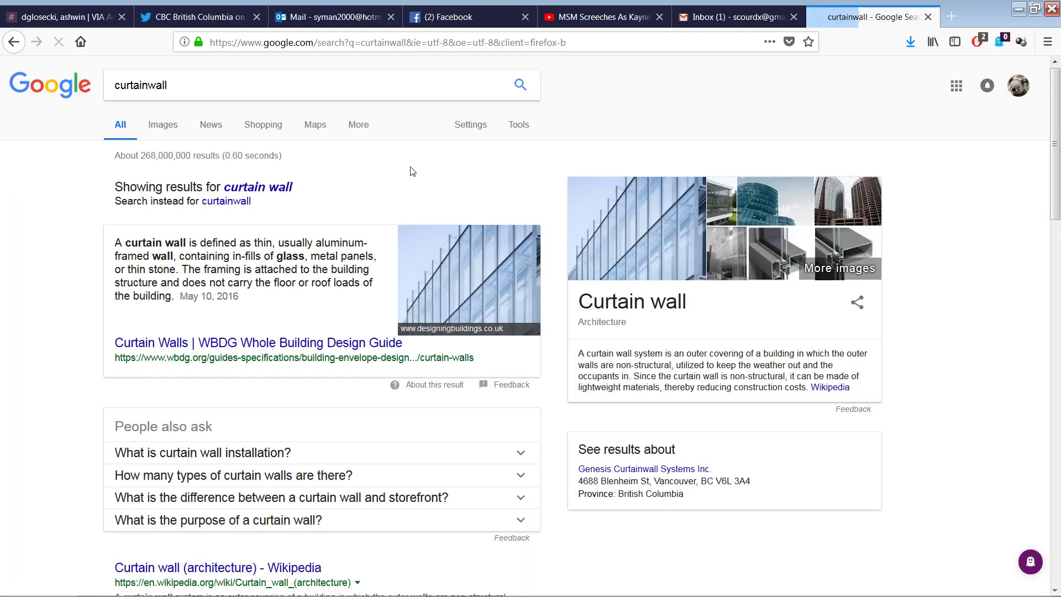
- Search the web for "windowall" in place of the curtain wall query
double_click(140, 85)
text(windowall)
key(Return)
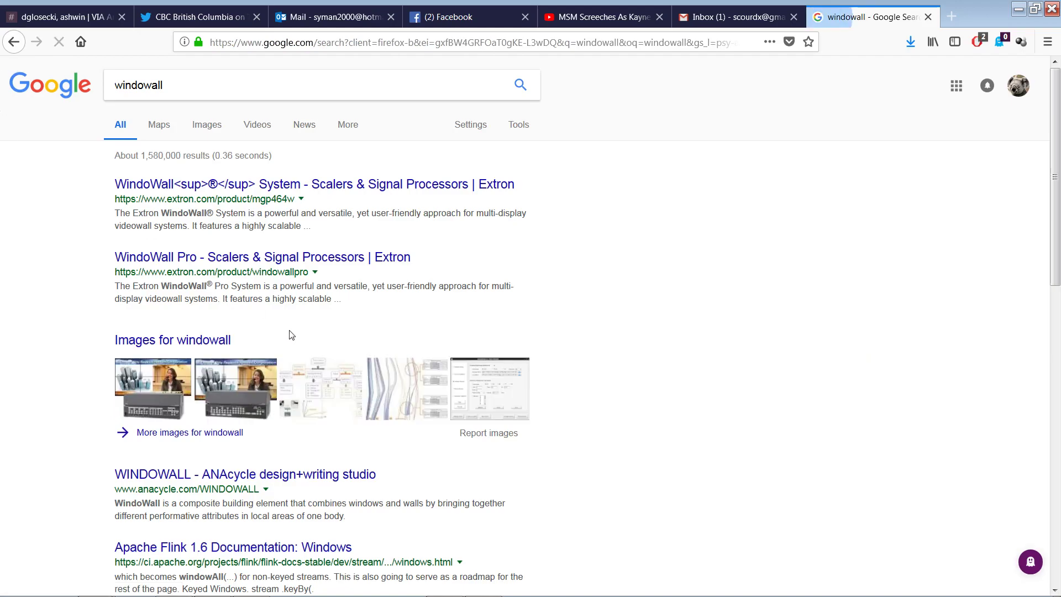
- Refine the web search to "toro windowwall" and open the Toro Aluminum website from the results
click(145, 85)
text(w)
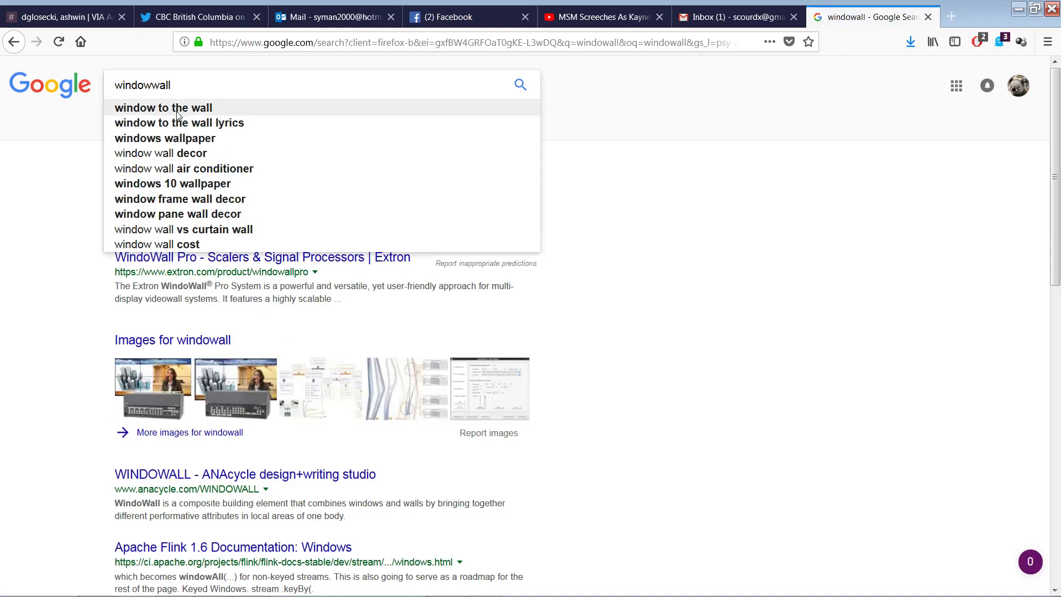
key(Home)
text(to)
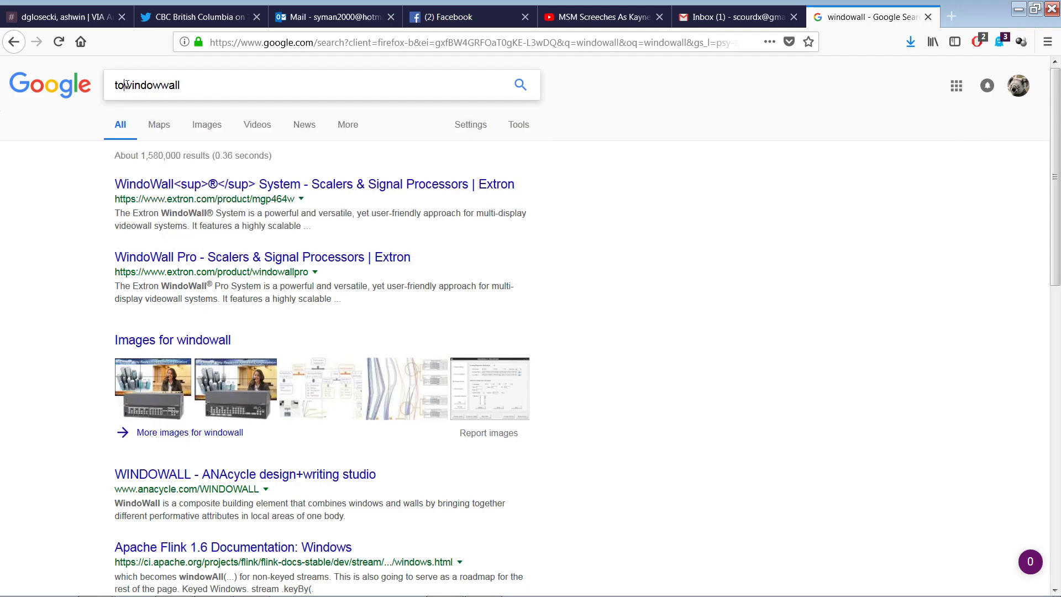
text(ro)
key(Return)
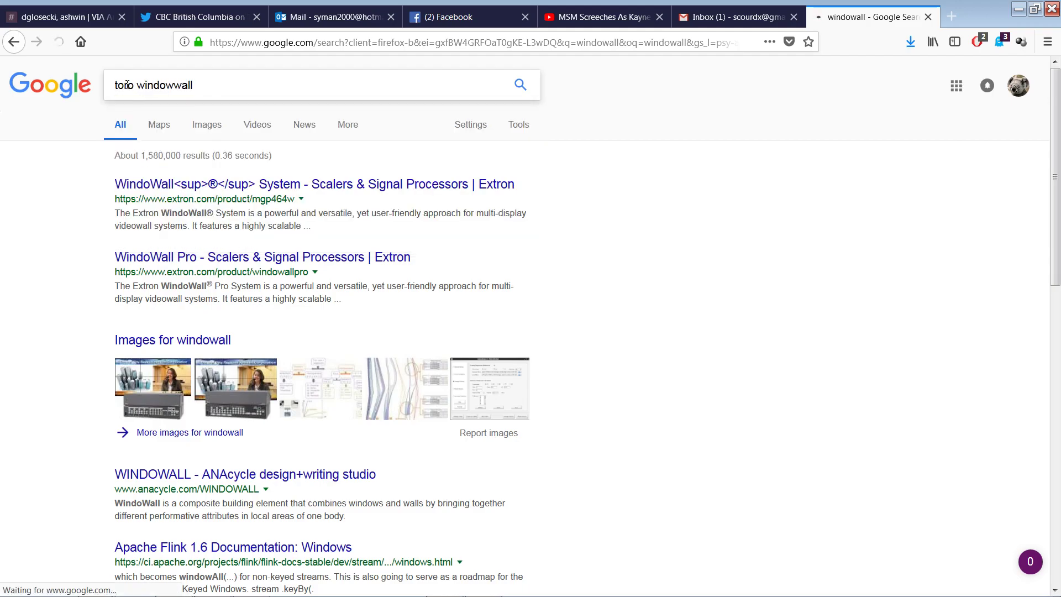
click(209, 210)
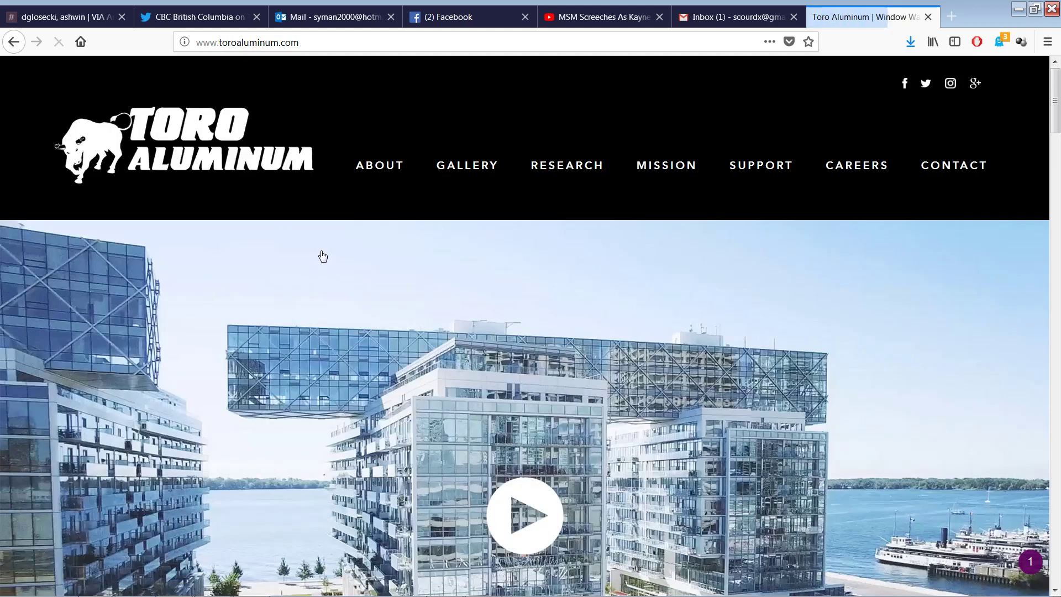
- Look over the Toro Aluminum home page, then open the company's About page and read through to its group company logos
scroll(636, 275, down, 8)
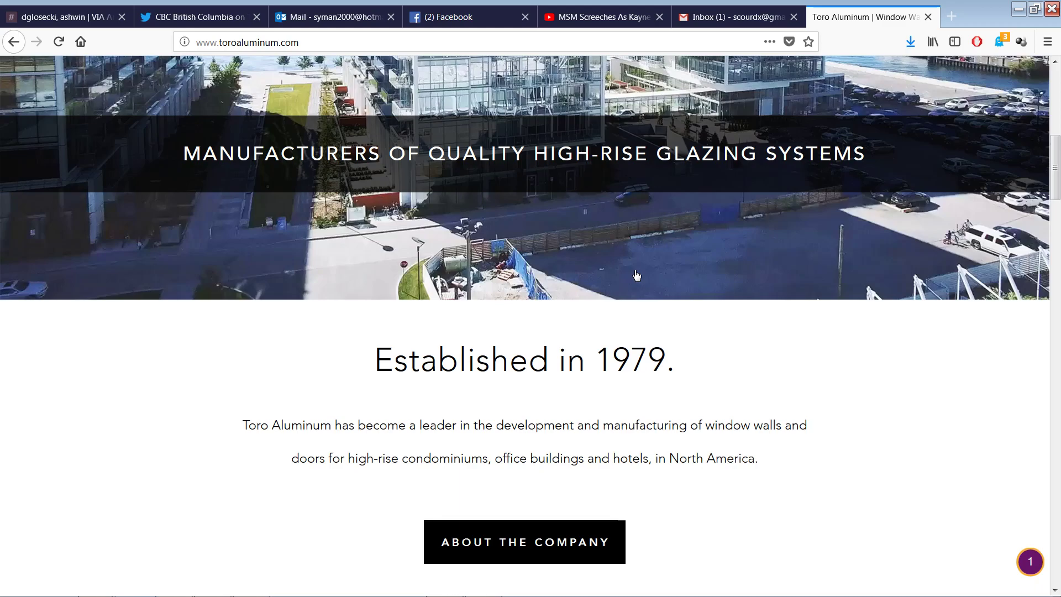
scroll(636, 275, up, 10)
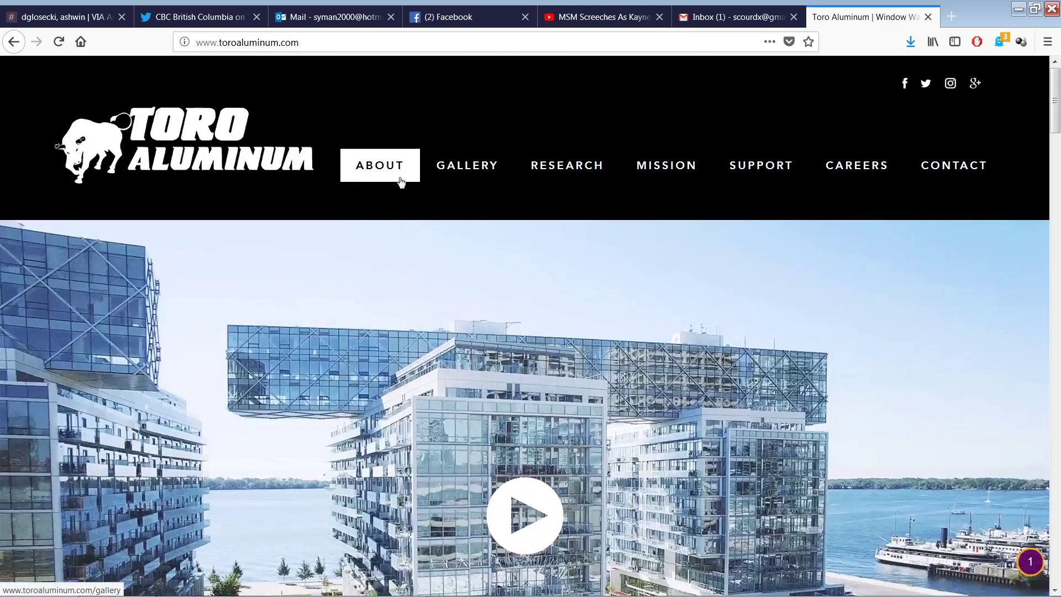
click(389, 184)
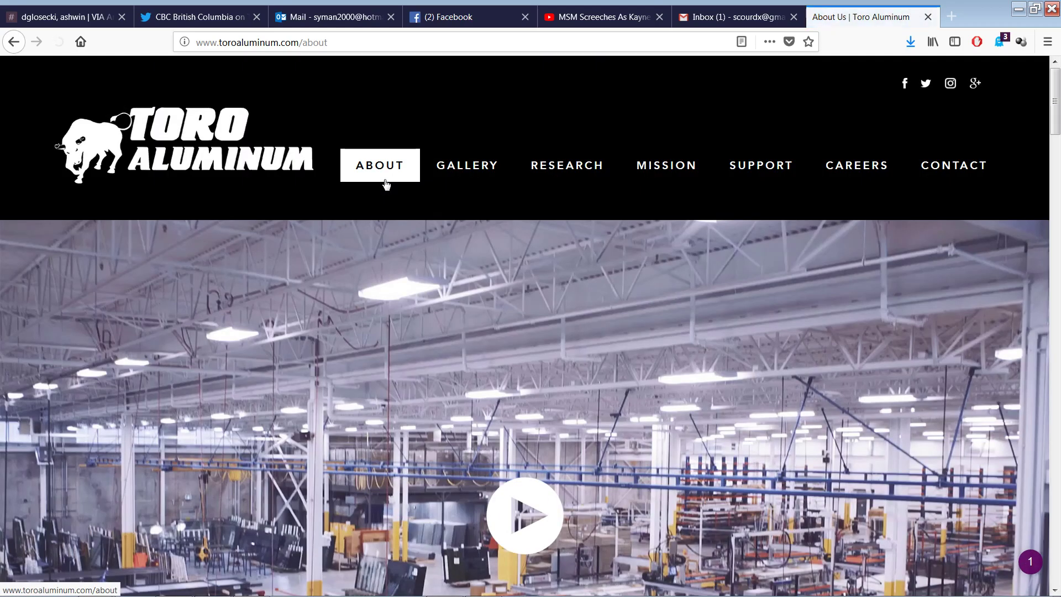
scroll(602, 309, down, 15)
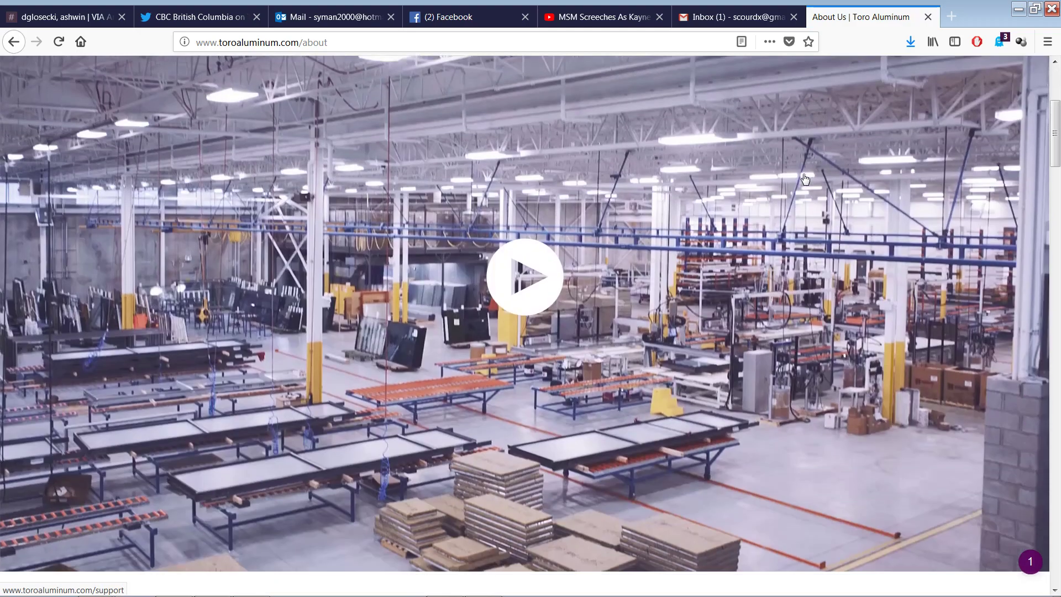
scroll(602, 309, down, 15)
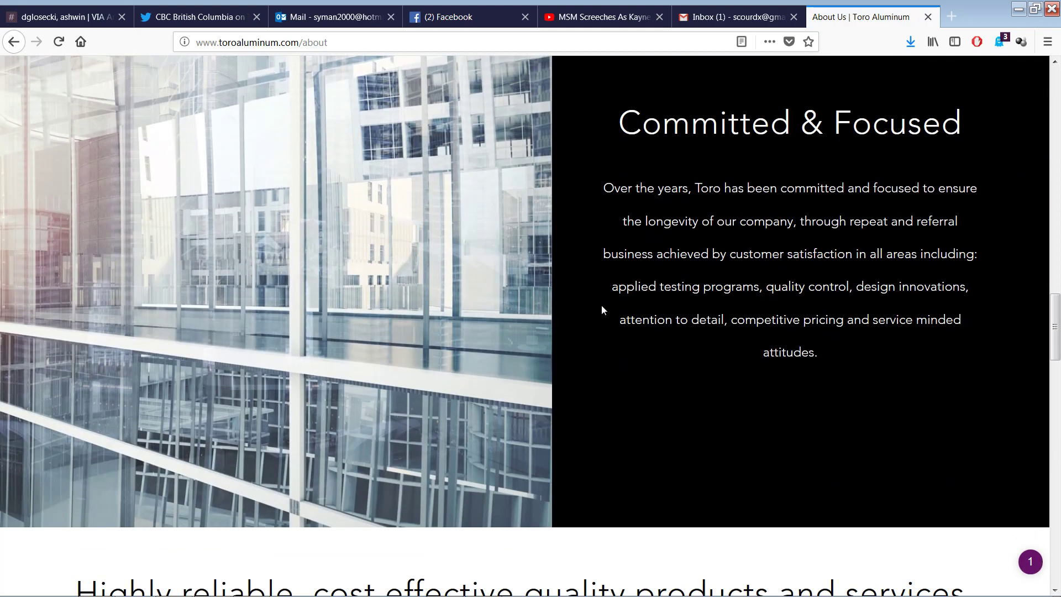
scroll(603, 310, up, 3)
scroll(603, 309, up, 8)
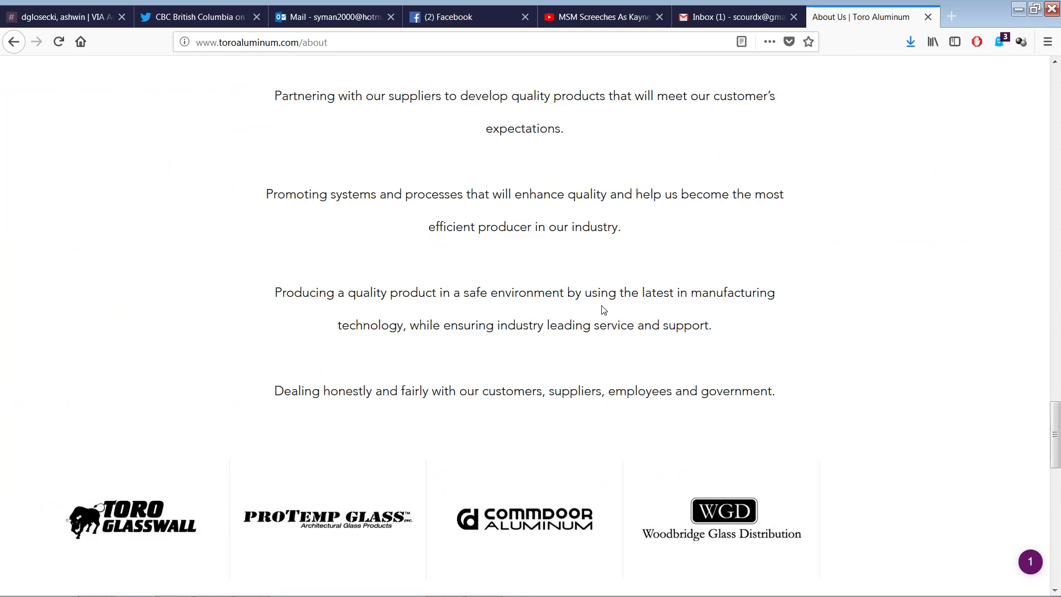
scroll(602, 306, down, 8)
scroll(602, 306, down, 5)
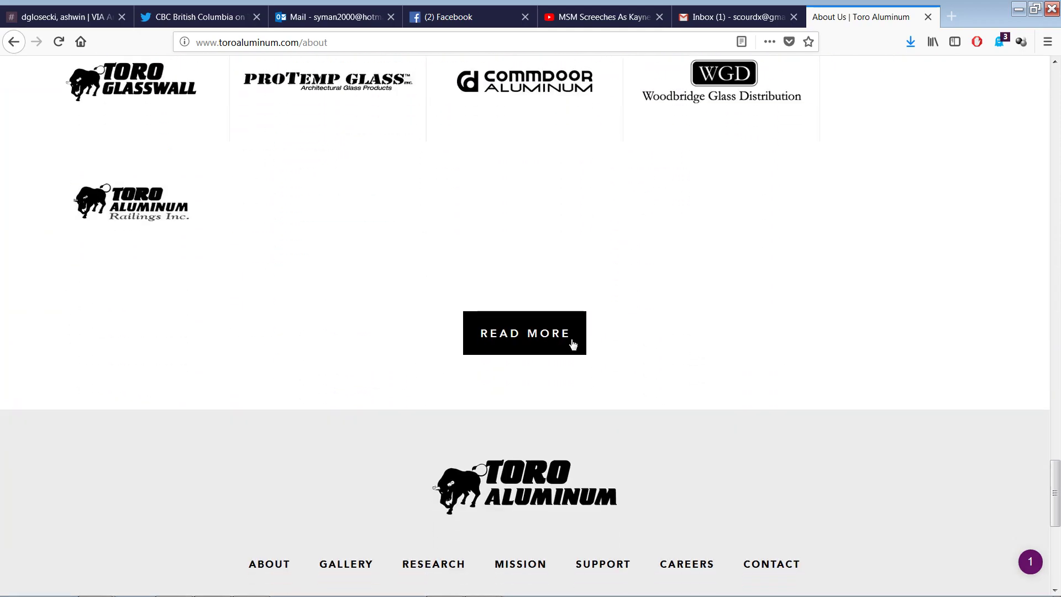
- Open Toro's group of companies page and follow its Toro Glasswall logo to that company's website
click(555, 340)
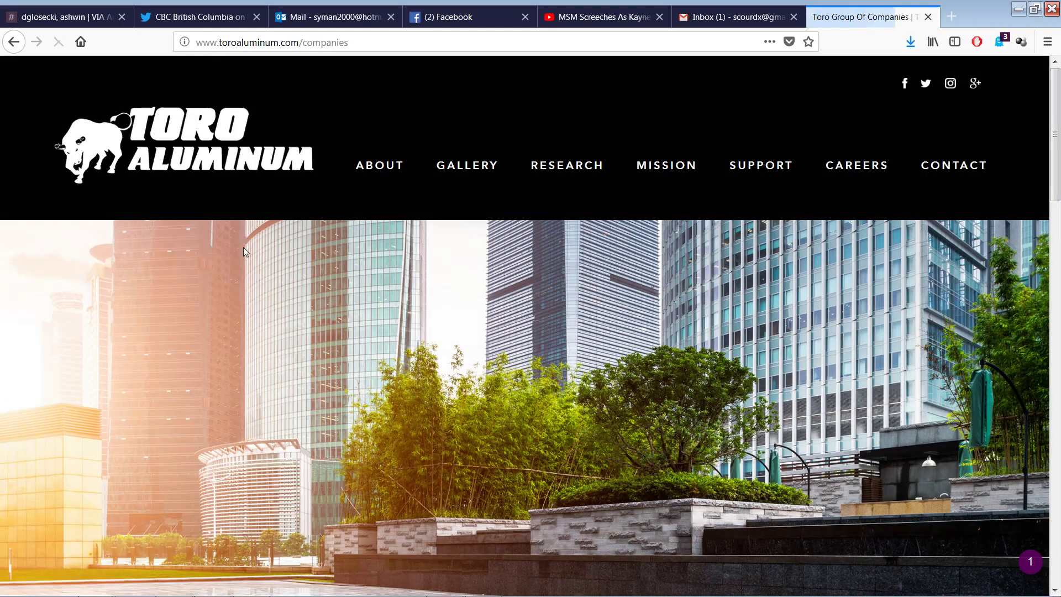
scroll(544, 355, down, 10)
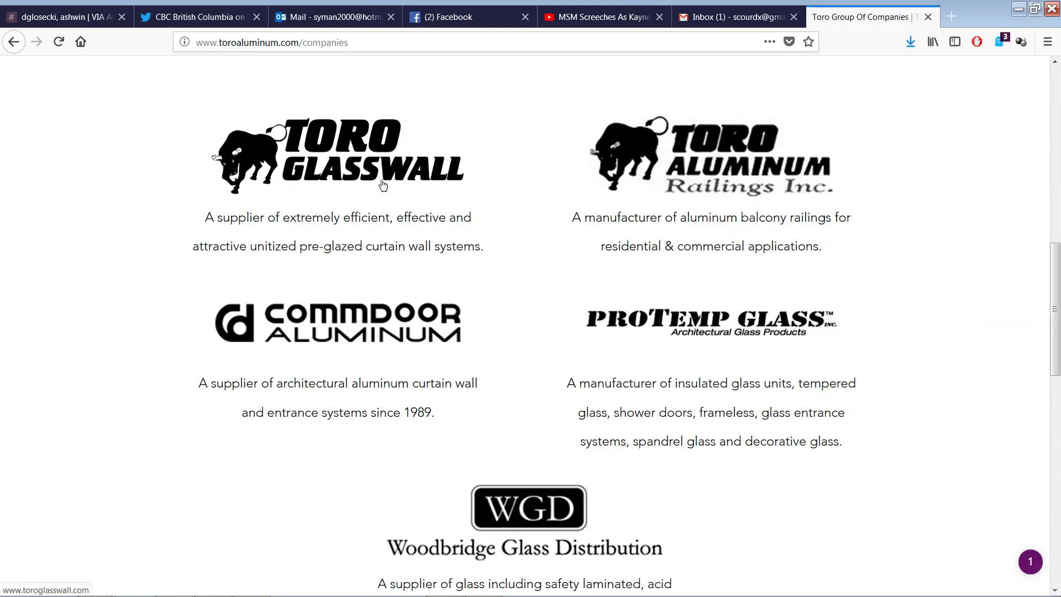
click(369, 174)
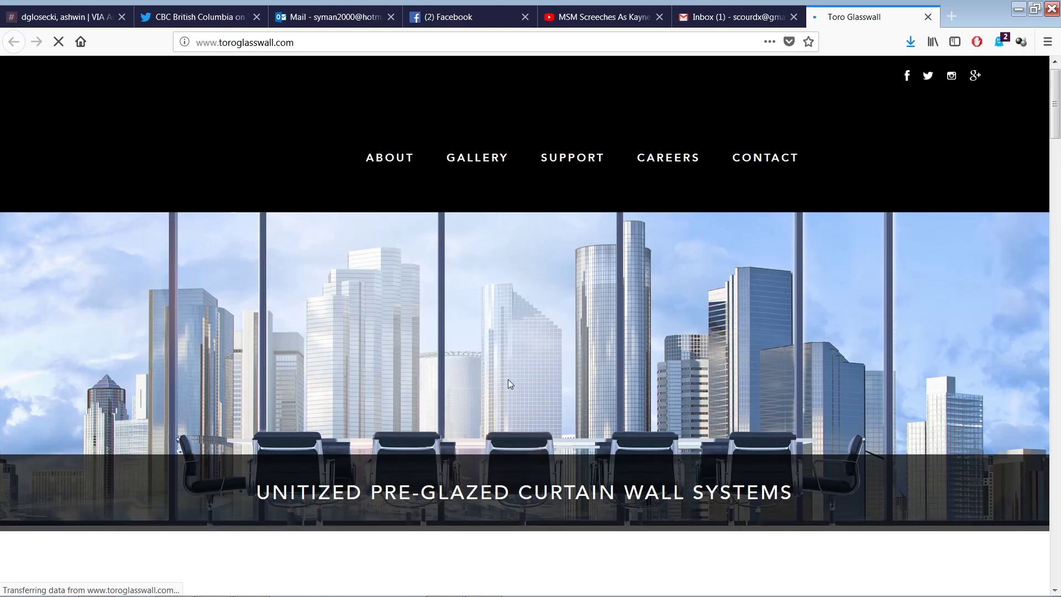
- Look through the Toro Glasswall home page down to its footer for information on unitized curtain wall systems
scroll(508, 379, down, 20)
scroll(555, 354, down, 15)
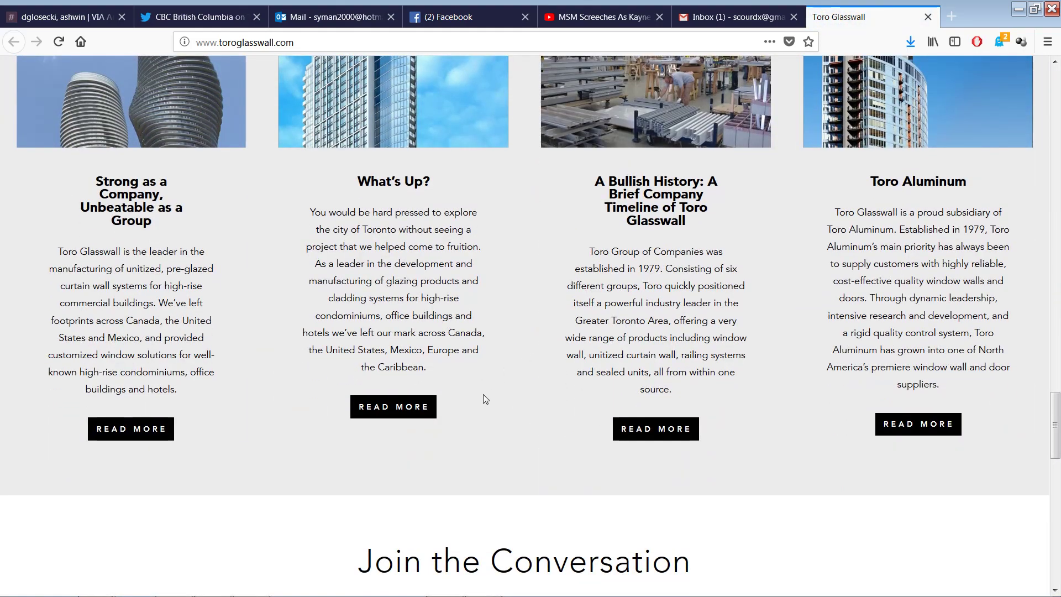
scroll(410, 415, down, 15)
scroll(410, 415, up, 5)
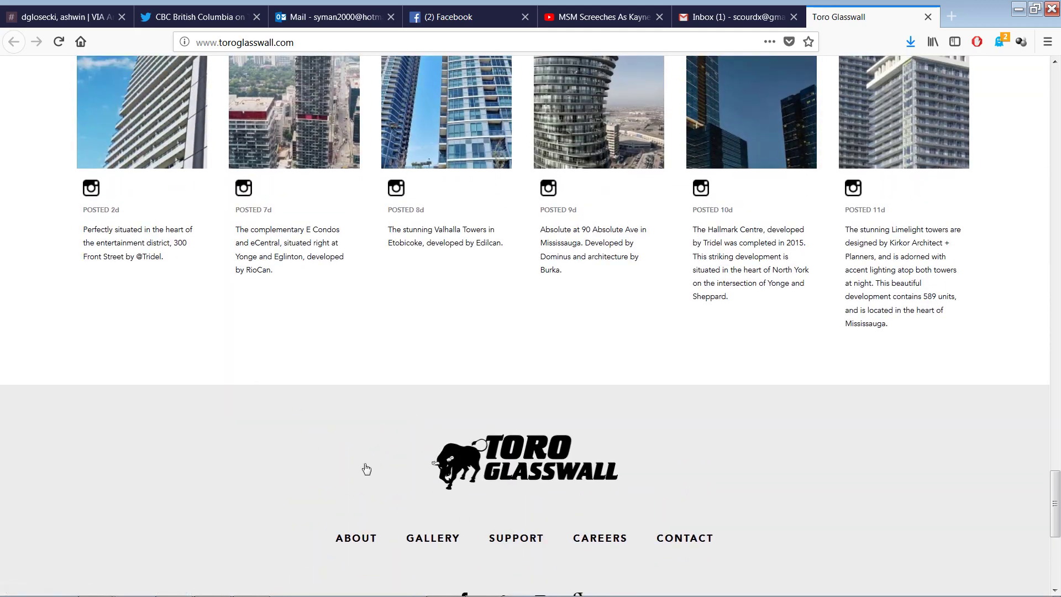
scroll(448, 460, down, 5)
scroll(449, 460, down, 1)
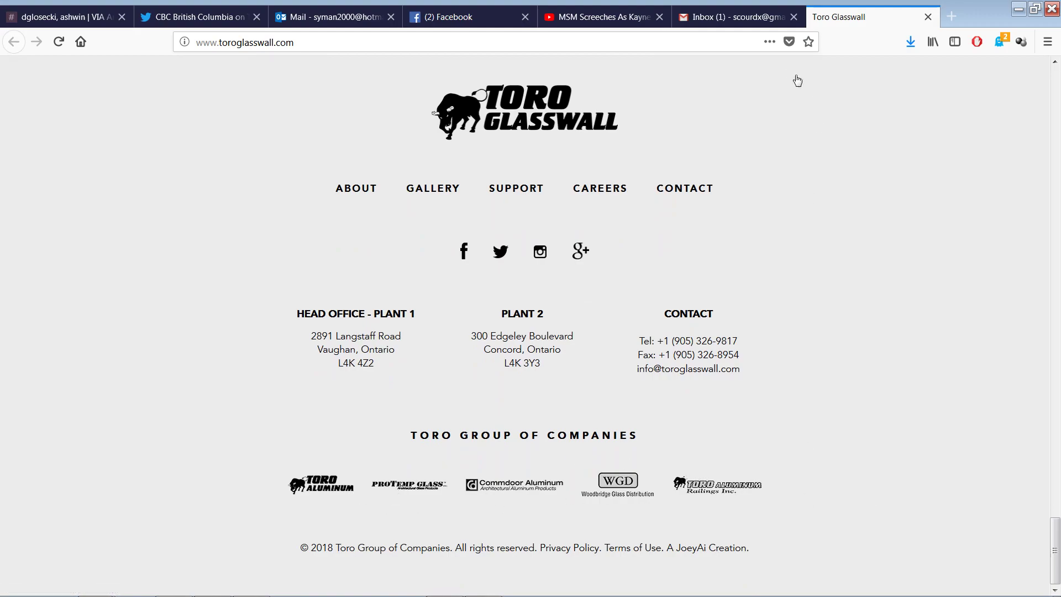
- Search the web for "kawneer 1600" and review the 1600 Wall System 1 Curtain Wall product page on Kawneer's site
key(ctrl+l)
text(kawnee)
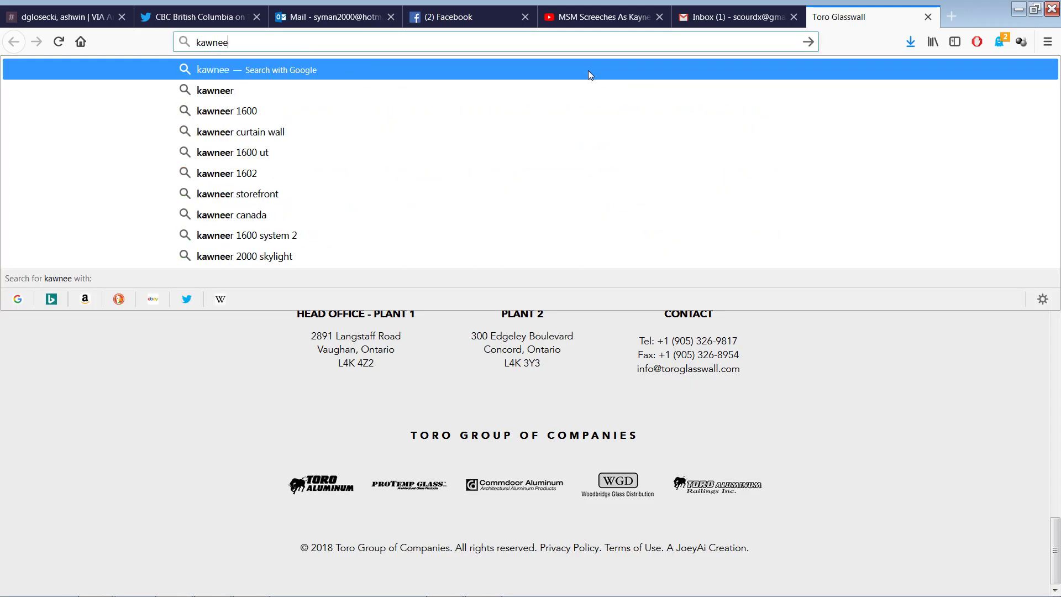
click(242, 112)
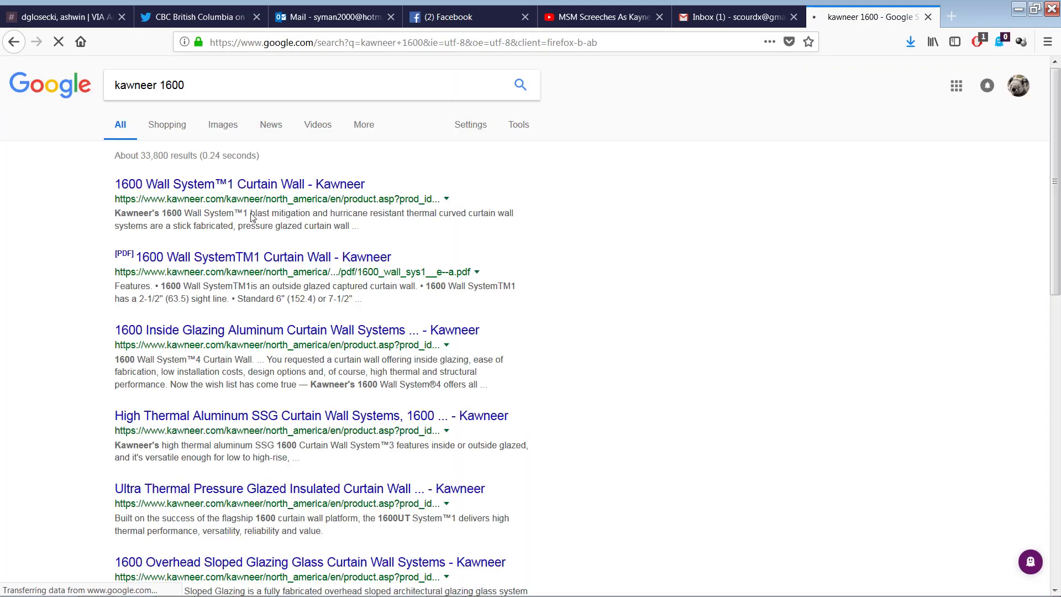
click(144, 184)
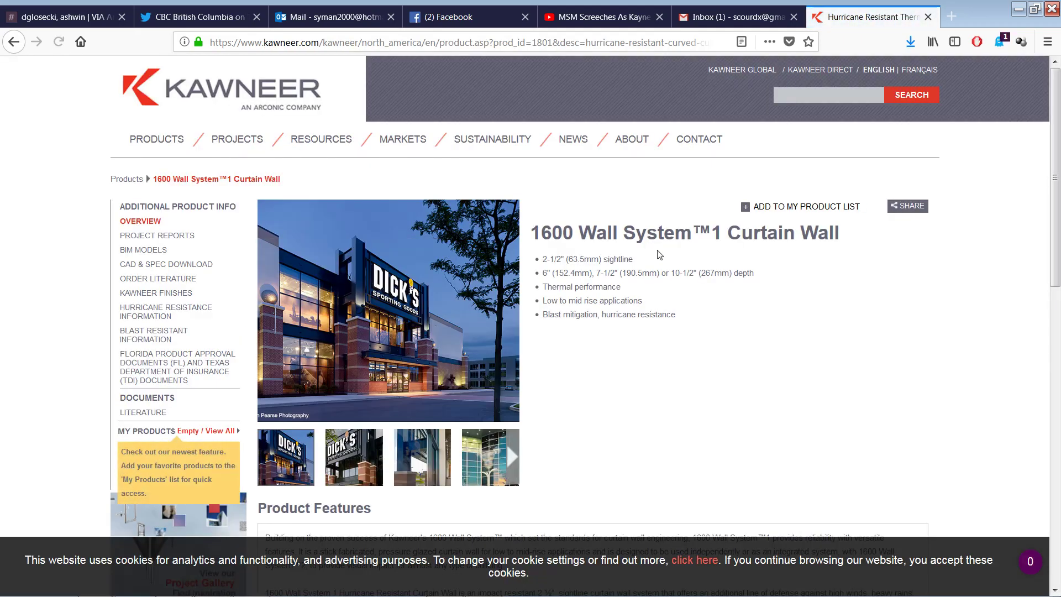
scroll(657, 232, down, 4)
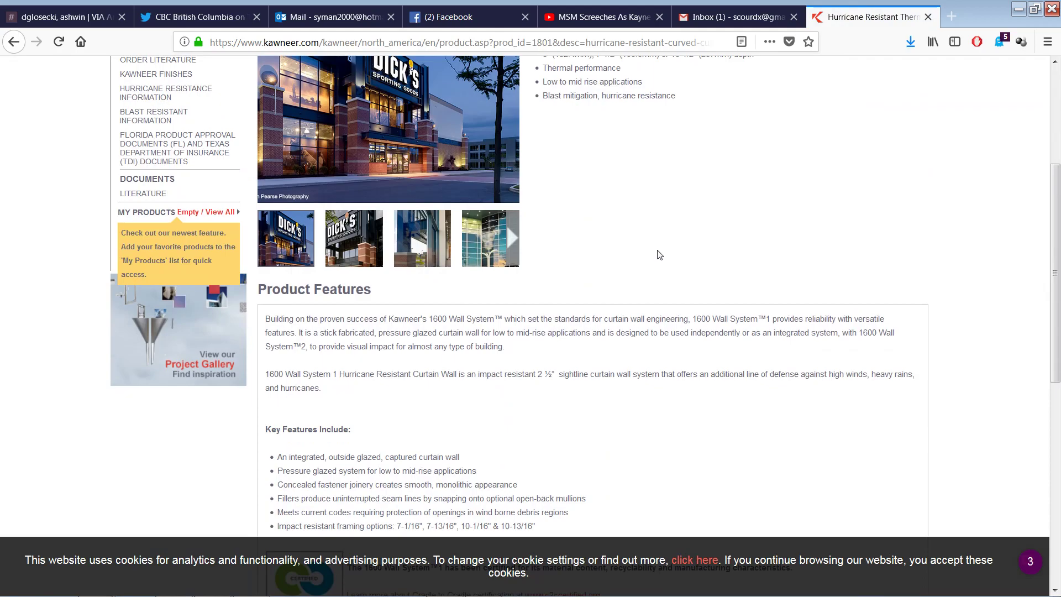
scroll(658, 254, down, 5)
scroll(658, 254, up, 7)
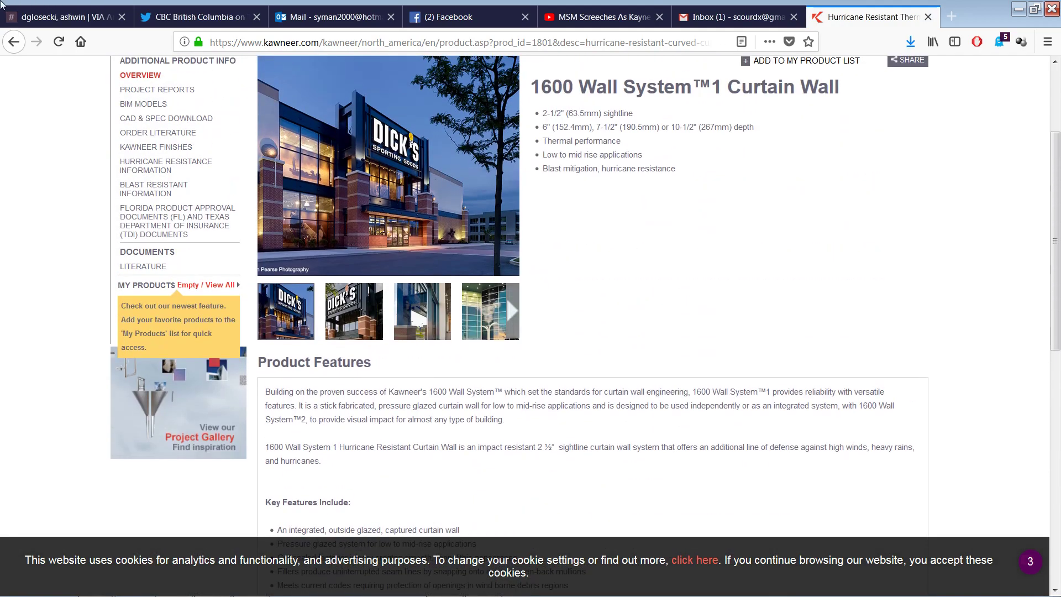
- Go back to the search results and search for "kawneer curtain wall 3d details" instead
click(14, 42)
click(161, 82)
double_click(161, 82)
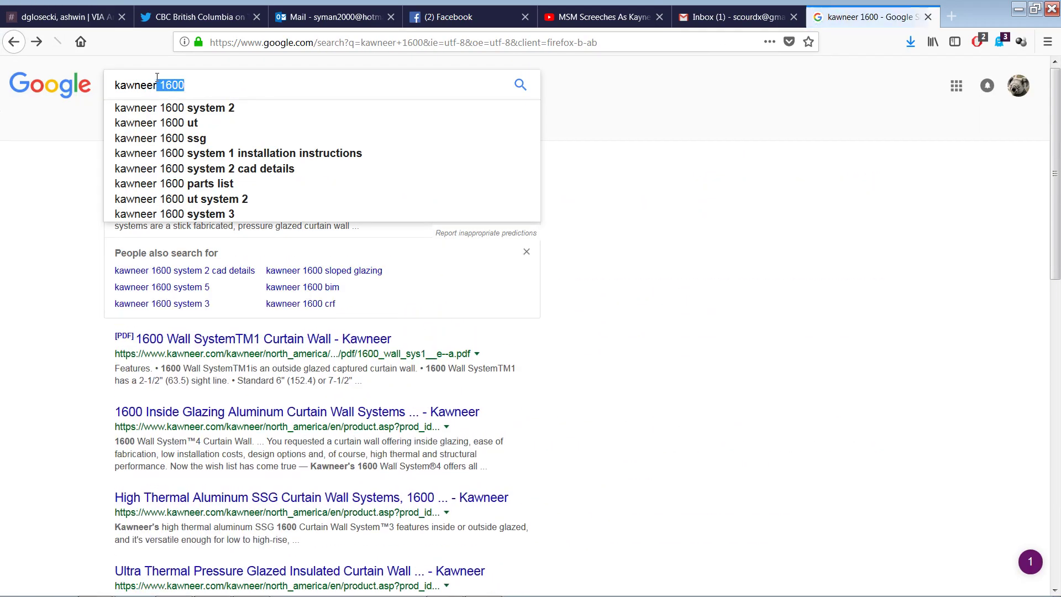
text(curtai)
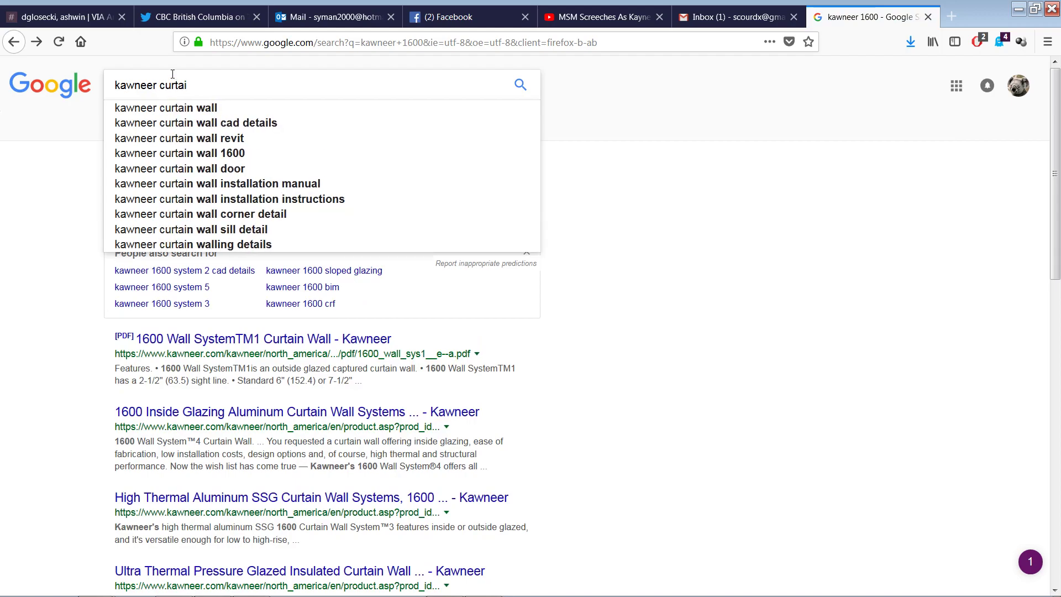
text(nwall 3d)
key(BackSpace)
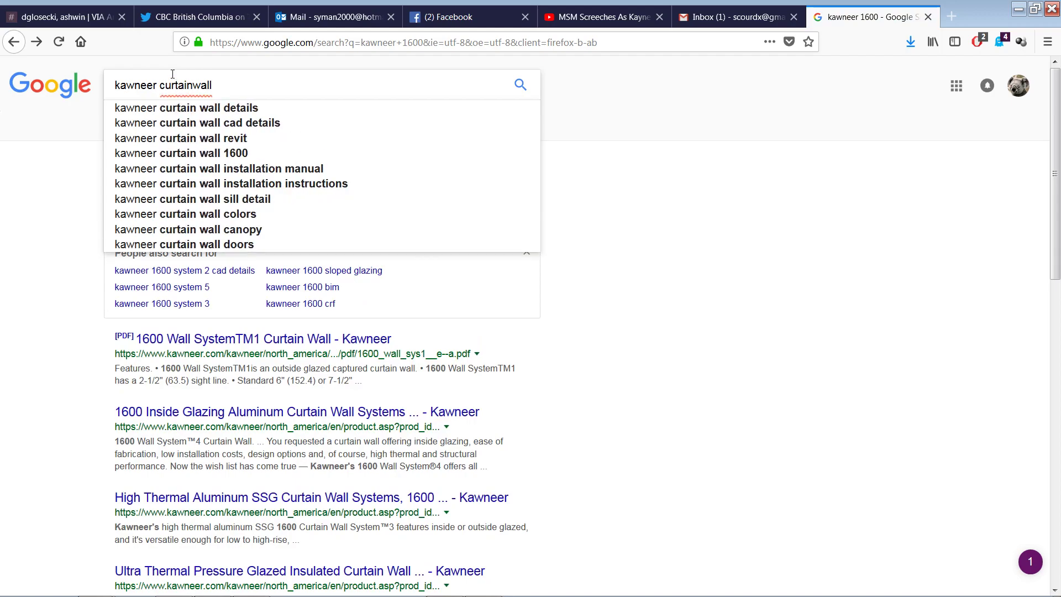
text(3d deai)
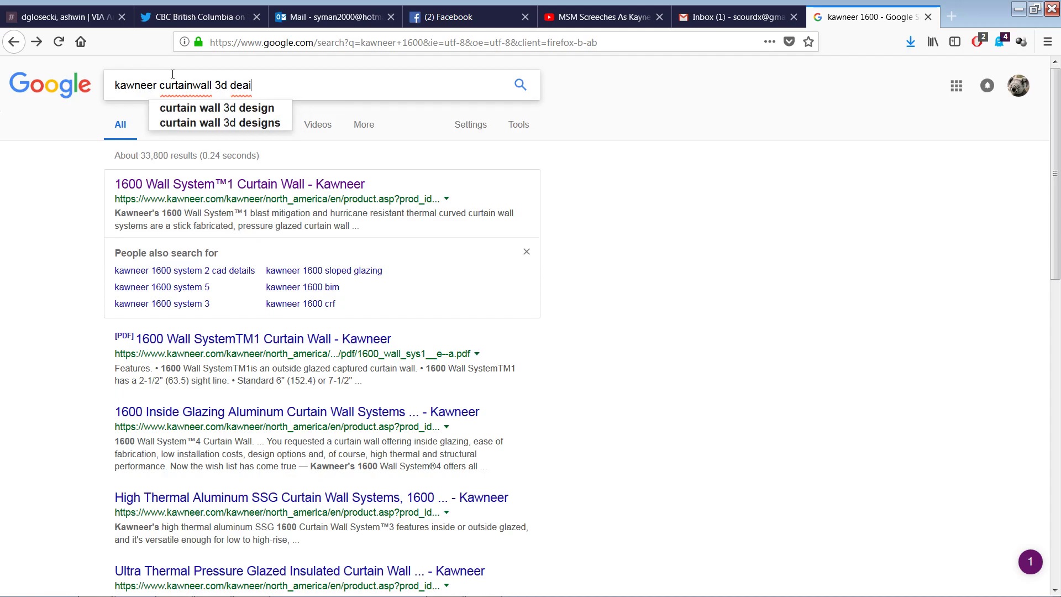
key(BackSpace)
key(BackSpace)
text(taoils)
key(Return)
- Examine the image results for the AA®265 Unitised Curtain Wall and the Kawneer 1600UT Curtain Wall System
click(177, 308)
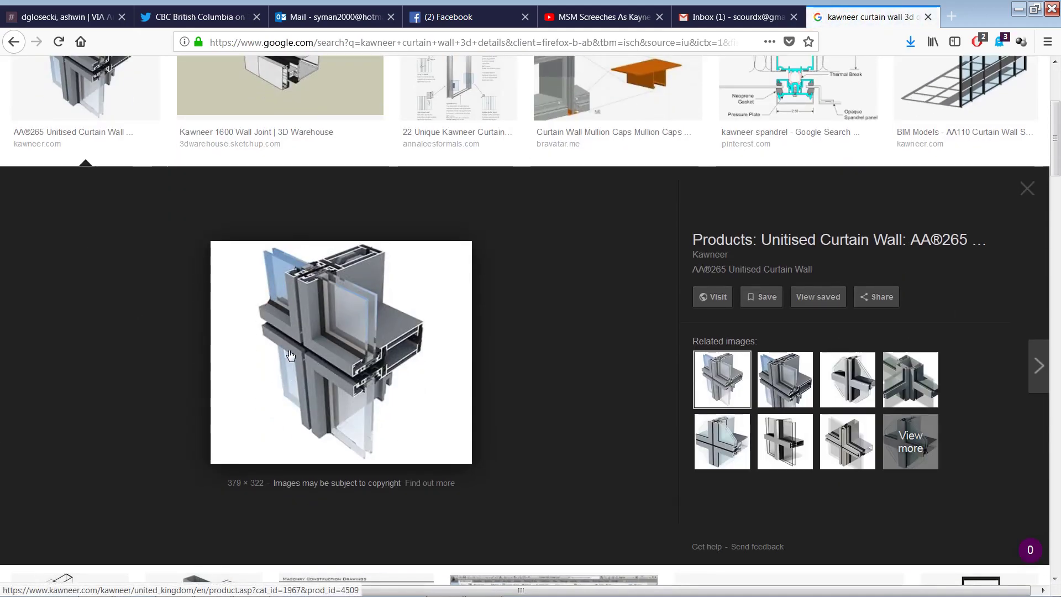
scroll(300, 293, up, 3)
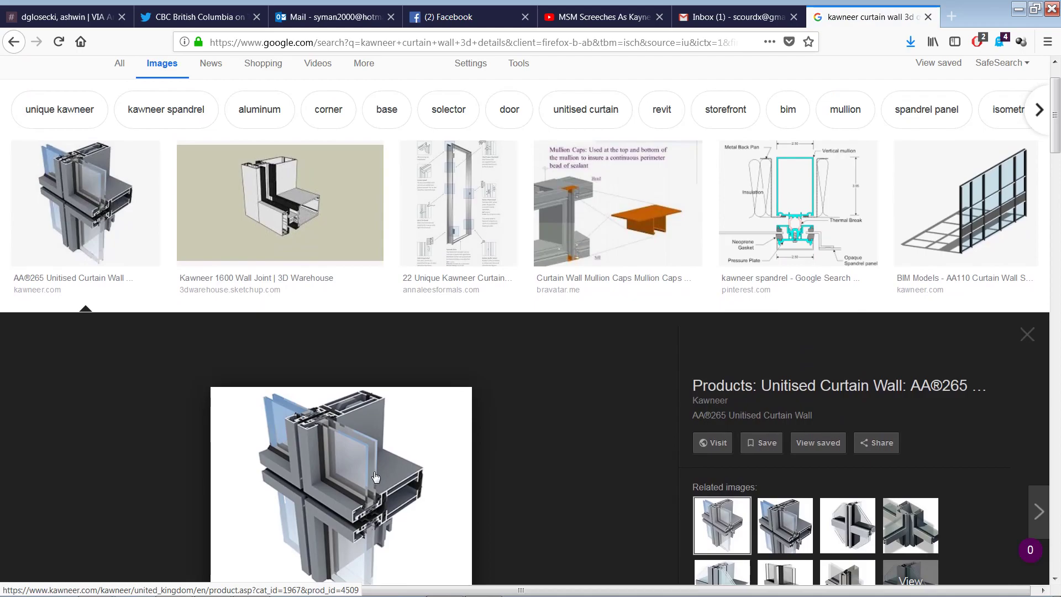
scroll(370, 466, down, 7)
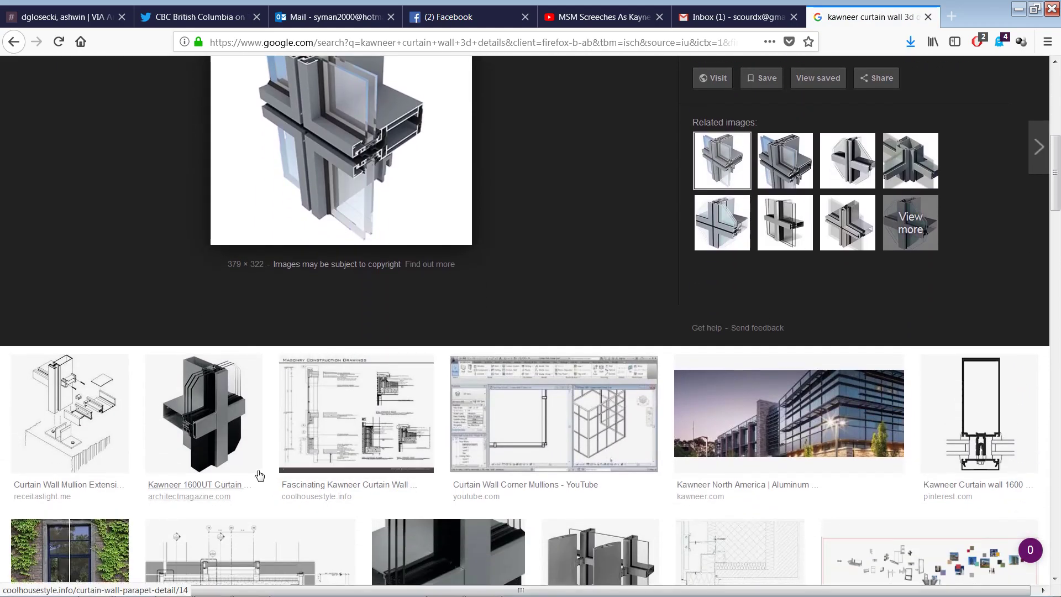
click(244, 430)
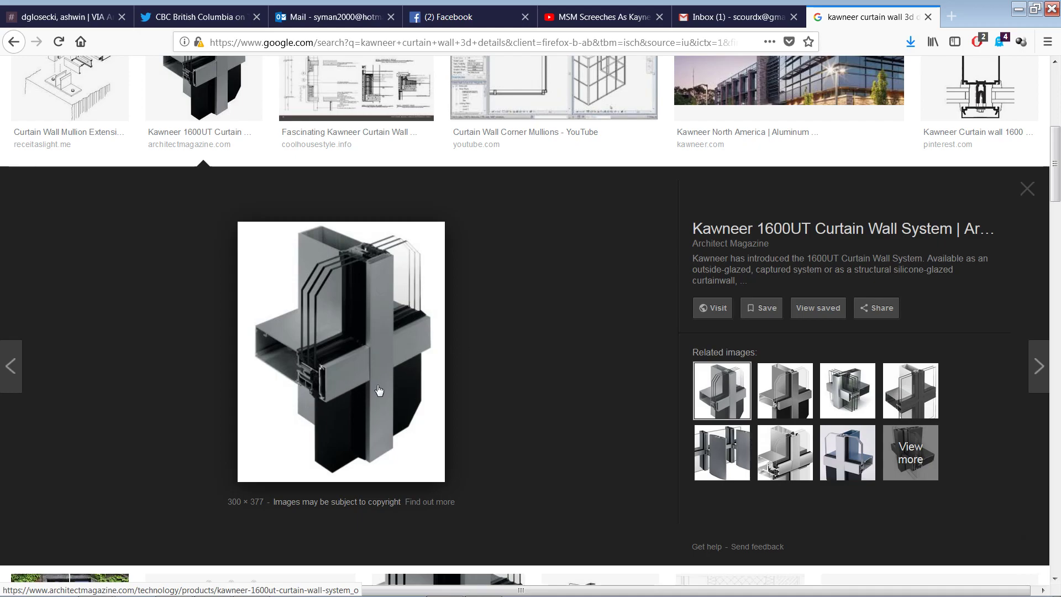
- Minimize Firefox, switch back to Revit and inspect the curtain wall's mullion joint up close in the 3D view
click(1019, 9)
mouse_move(169, 591)
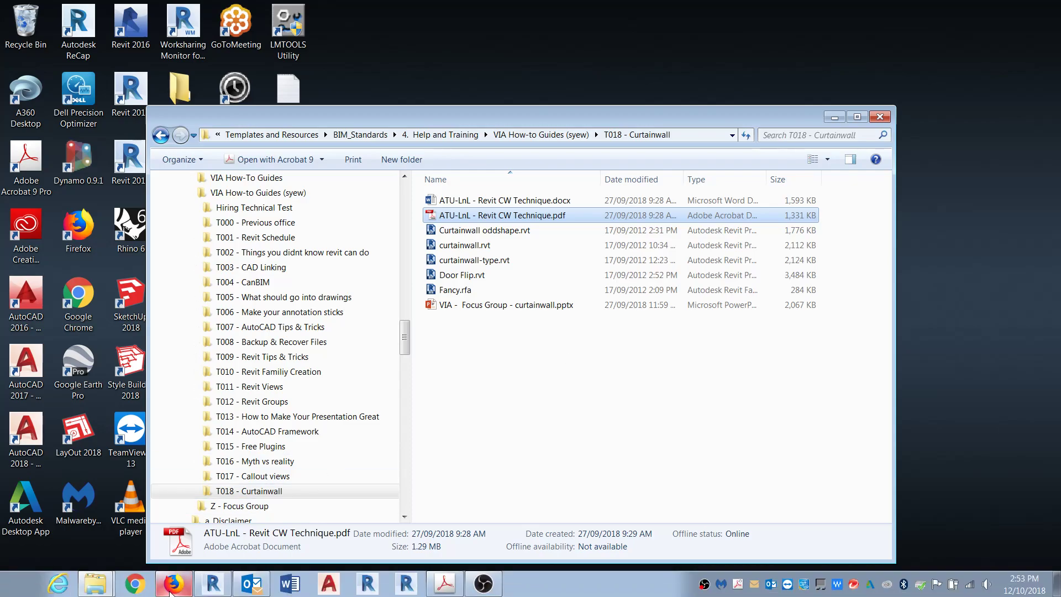
click(216, 591)
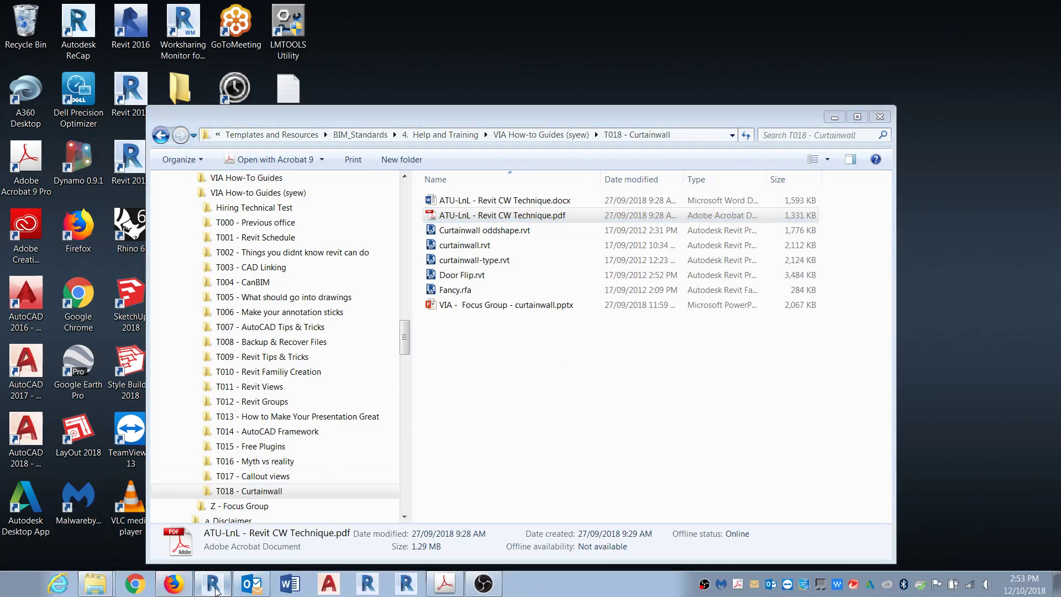
scroll(564, 411, up, 2)
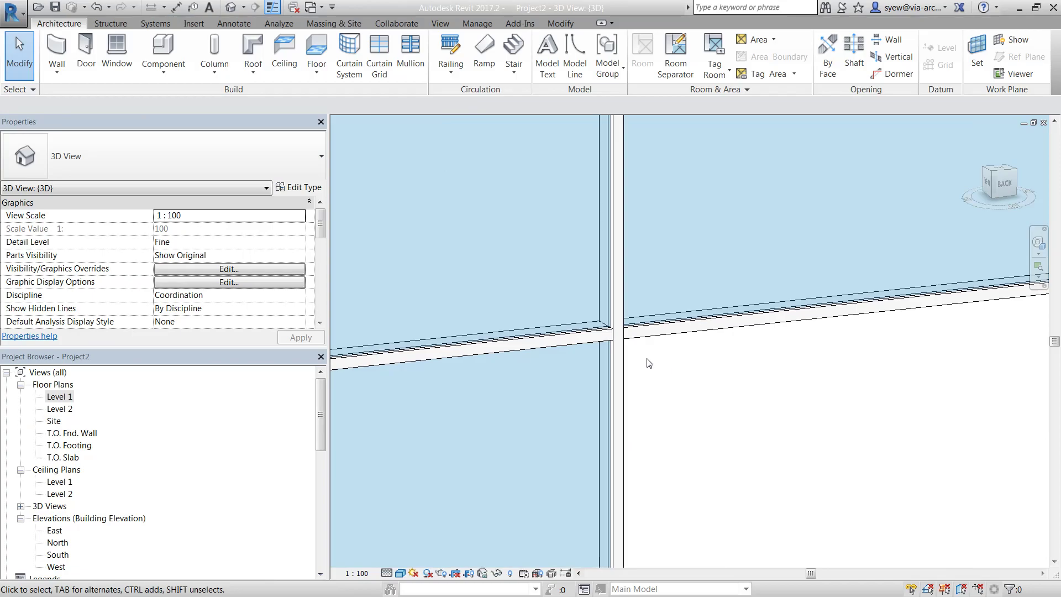
scroll(716, 366, up, 1)
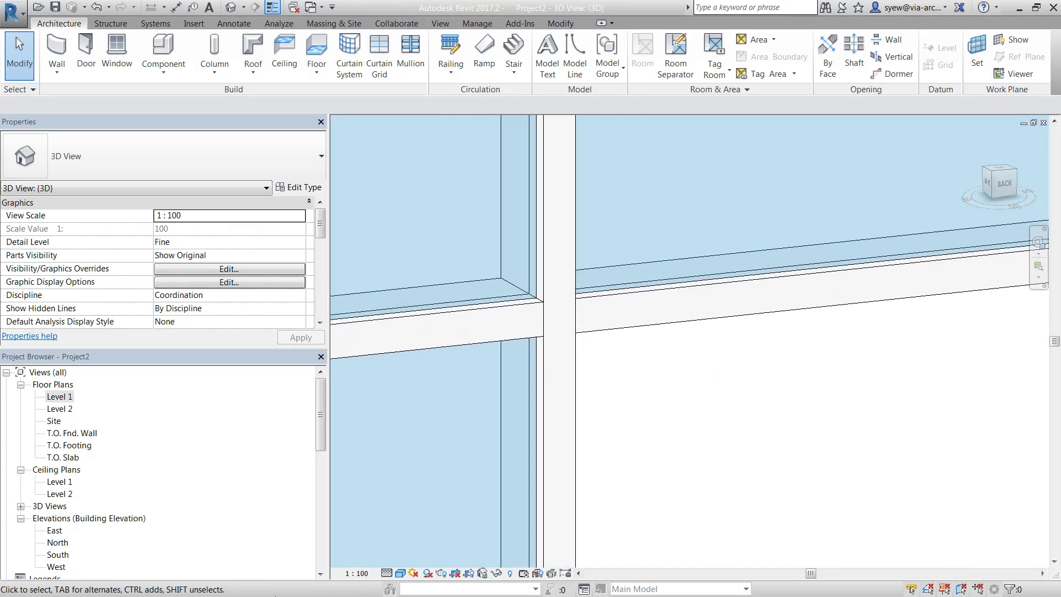
- Arrange the browser's Kawneer 1600UT Curtain Wall image beside the Revit 3D view and compare it with the modelled mullion joint
click(1036, 7)
click(173, 583)
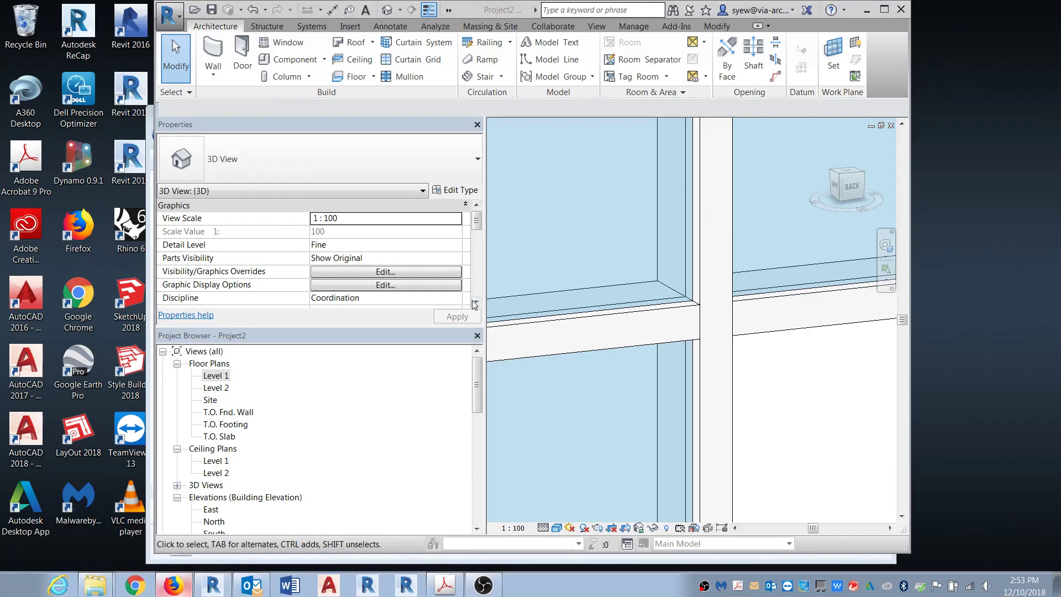
click(1034, 9)
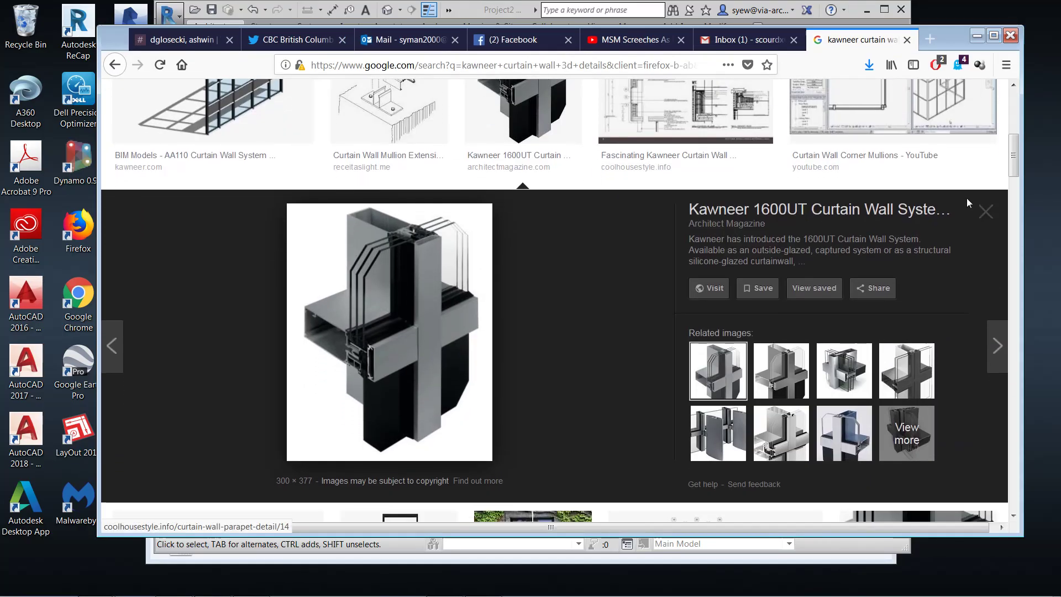
drag(1023, 190, 586, 194)
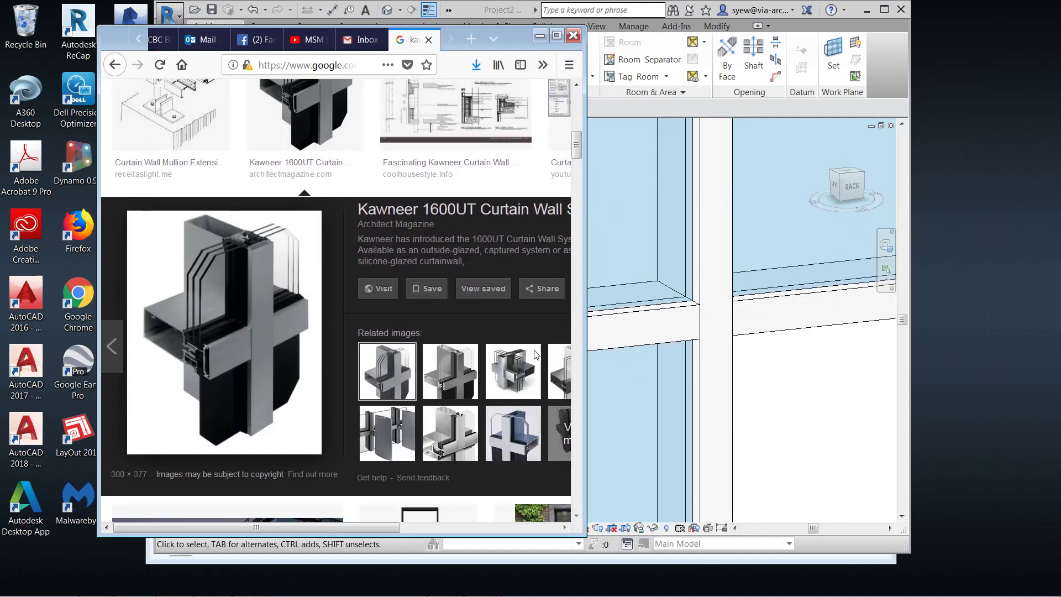
click(792, 320)
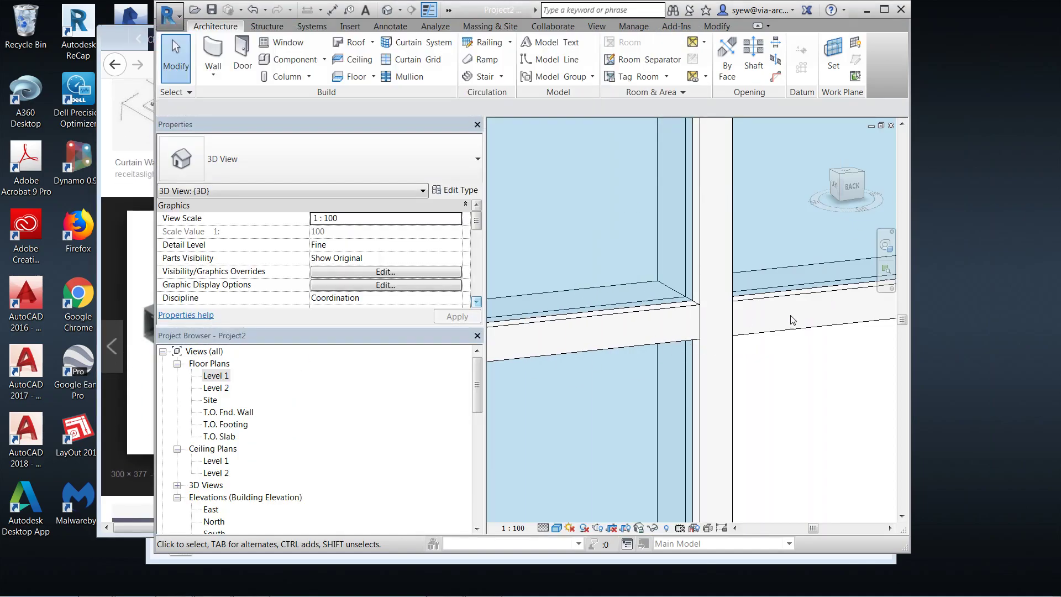
click(885, 10)
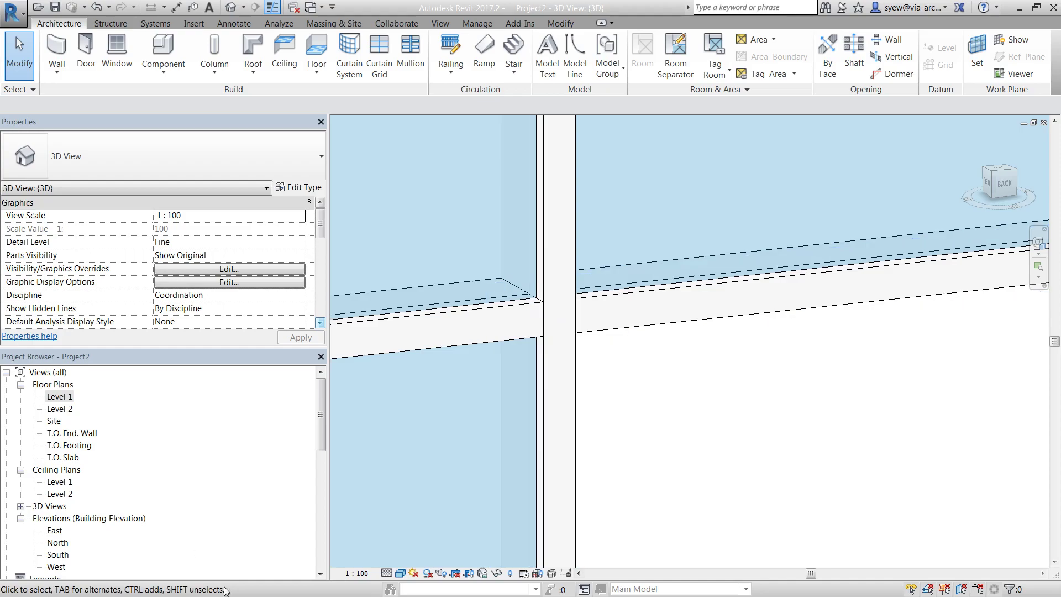
- Switch to the curtain wall handout PDF in Acrobat and read section 3 on curtain wall properties and wall/stacked wall panels
click(1018, 8)
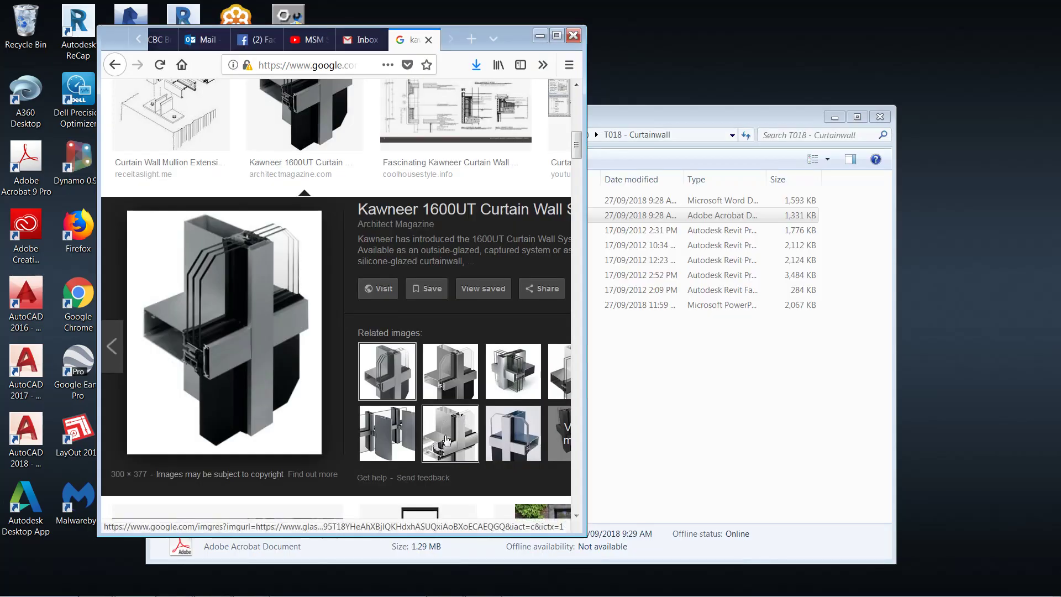
click(540, 35)
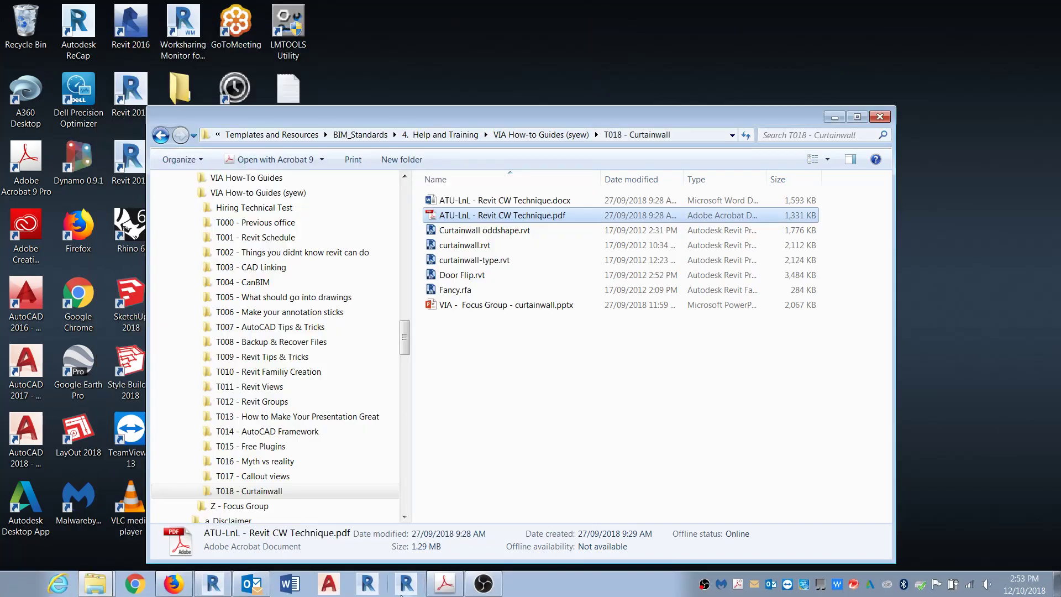
click(435, 584)
scroll(551, 336, down, 10)
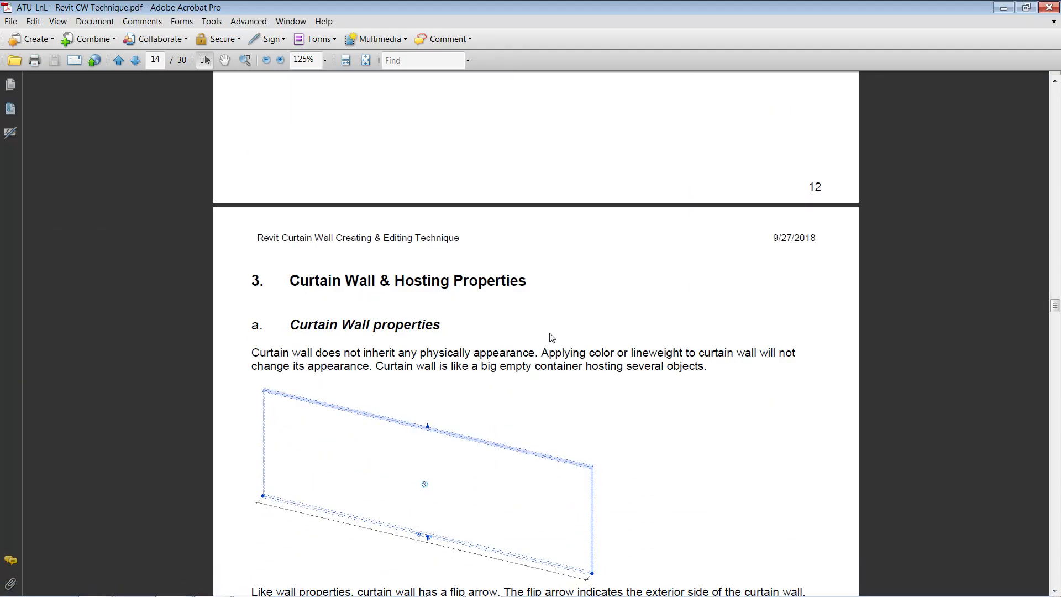
scroll(552, 337, down, 6)
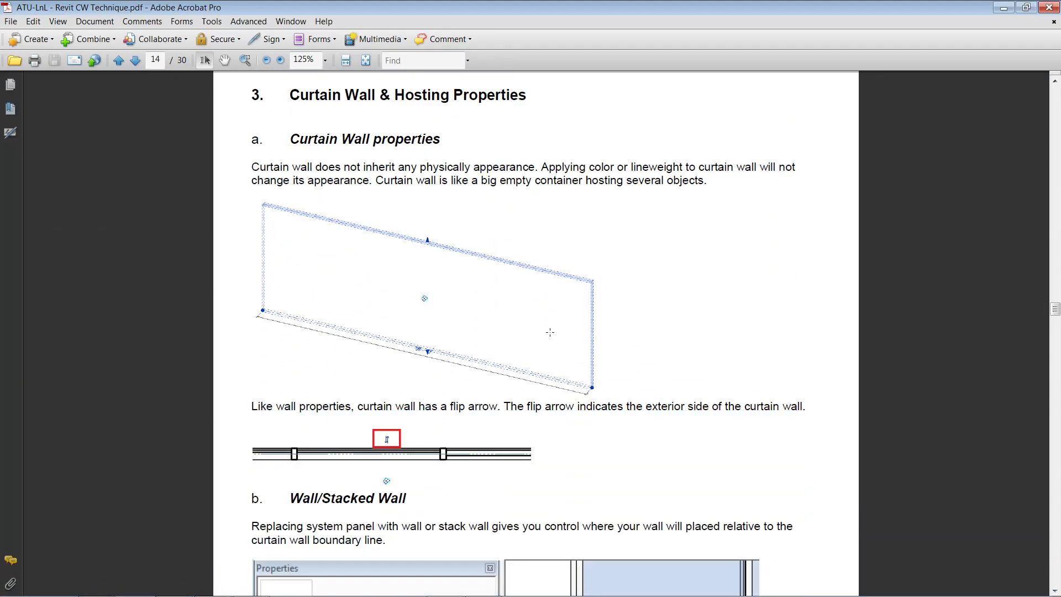
scroll(550, 332, down, 6)
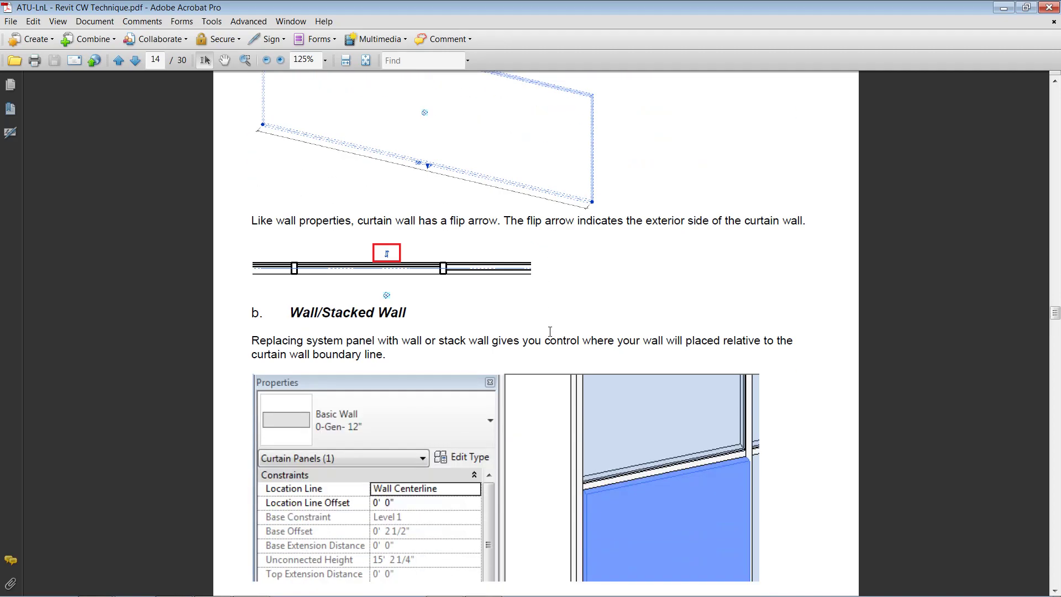
scroll(550, 331, up, 5)
scroll(550, 332, down, 13)
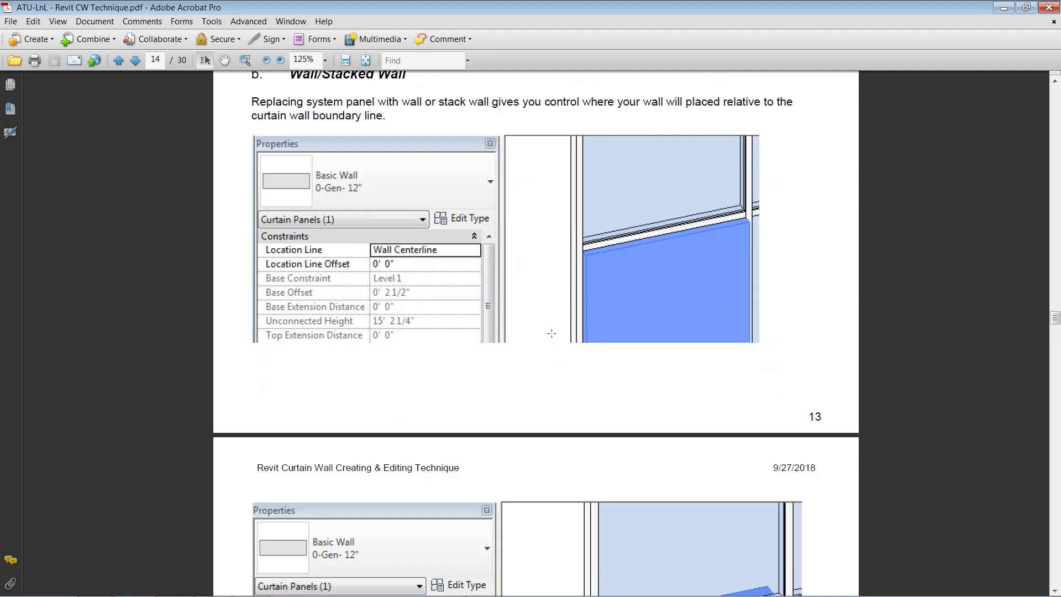
scroll(552, 333, down, 15)
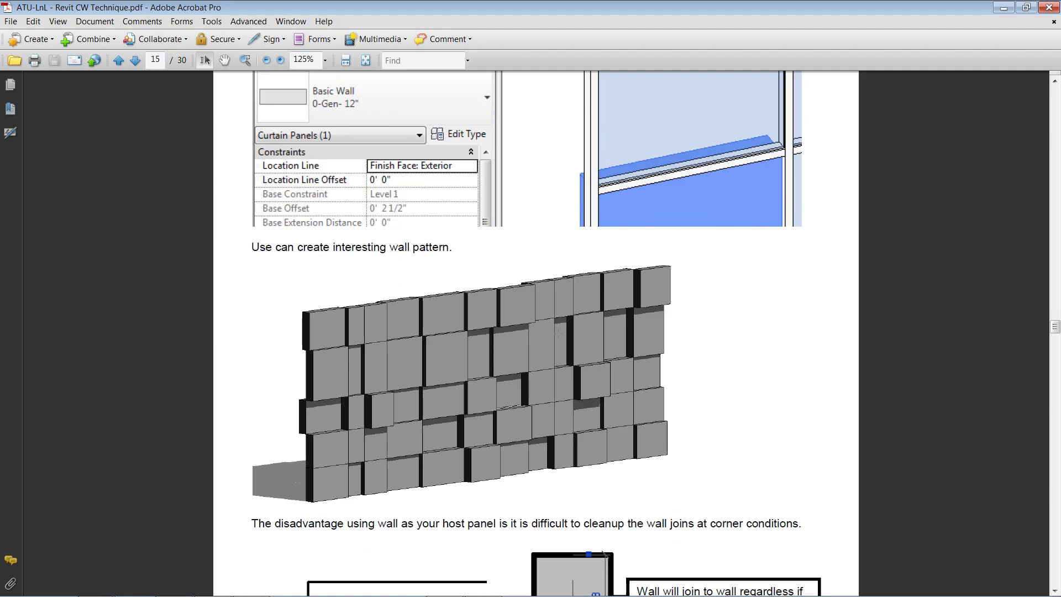
scroll(545, 345, up, 4)
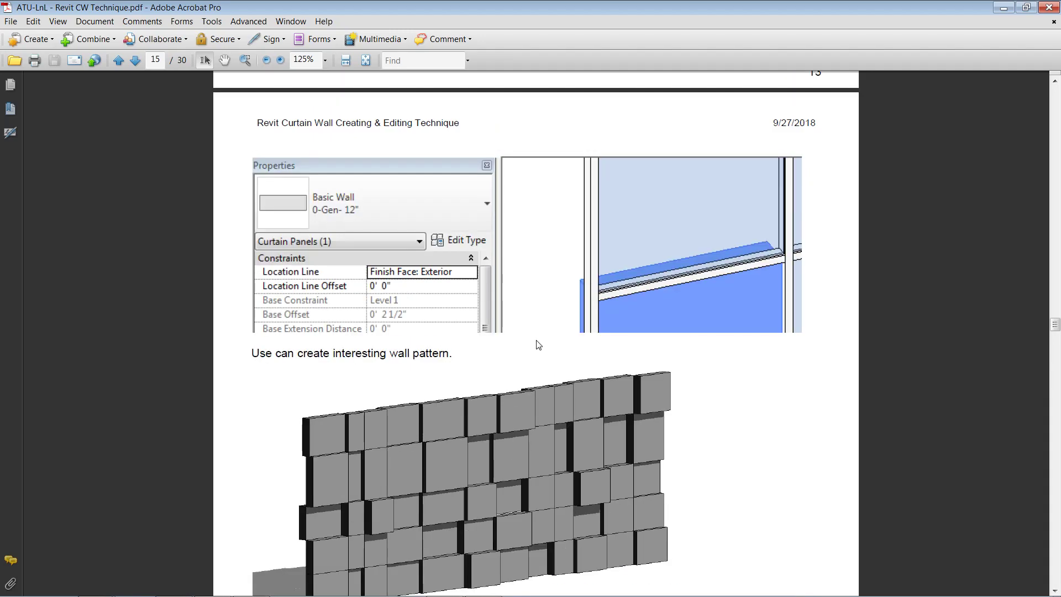
- Switch back to Revit and draw an architectural wall of type Curtain Wall, about 18400 mm long, on Level 1 in front of the brick facade
click(997, 9)
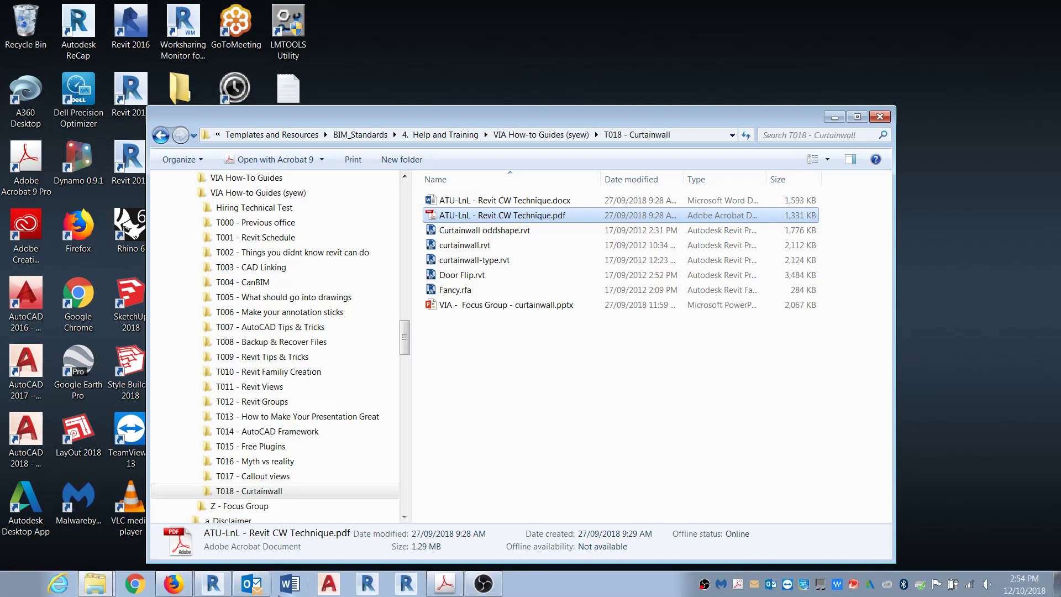
click(220, 592)
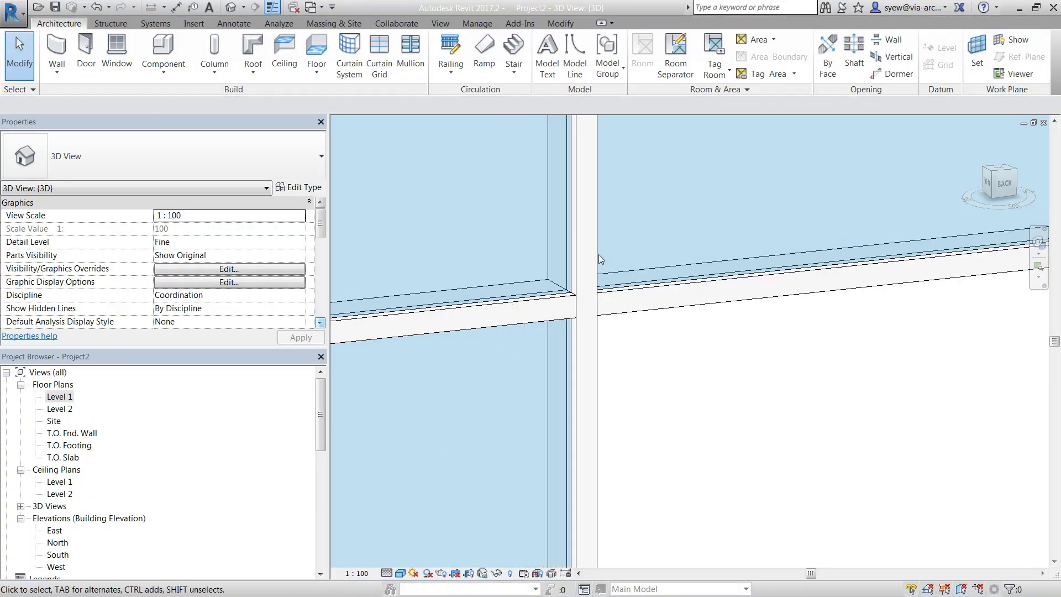
scroll(497, 251, down, 6)
middle_drag(834, 379, 845, 432)
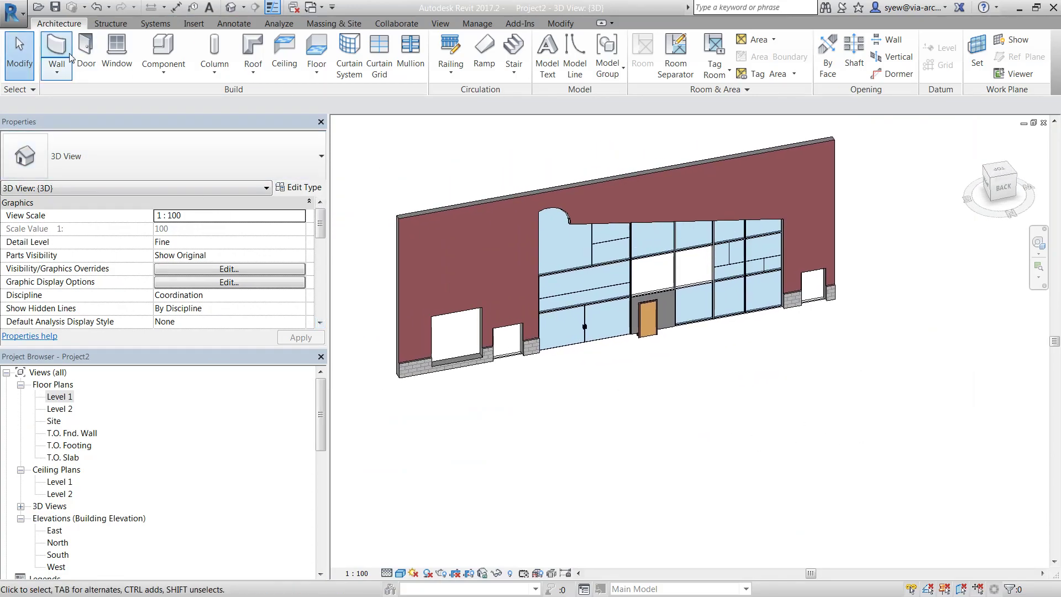
click(57, 67)
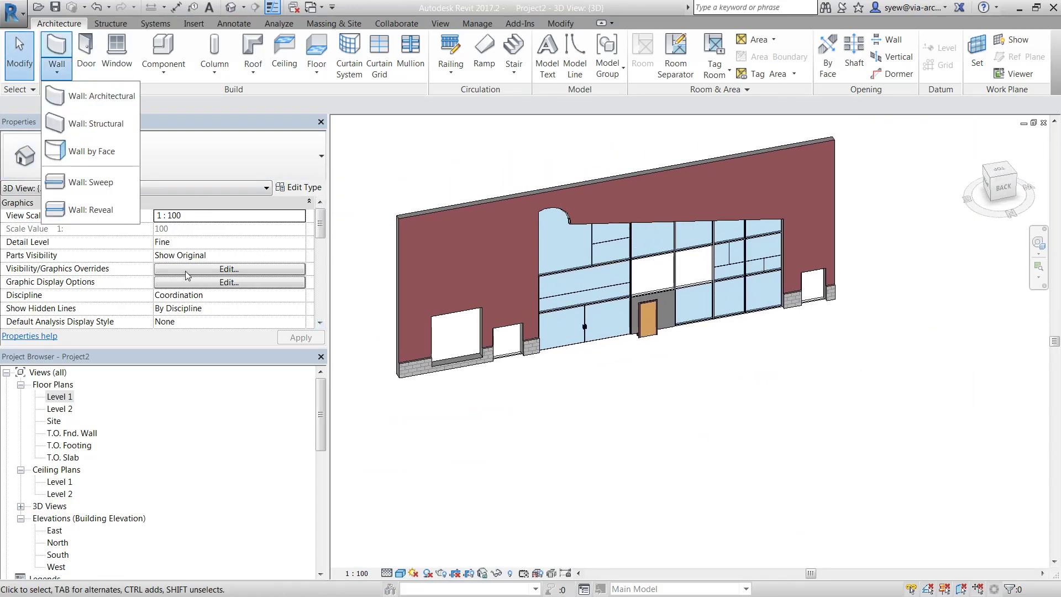
click(95, 96)
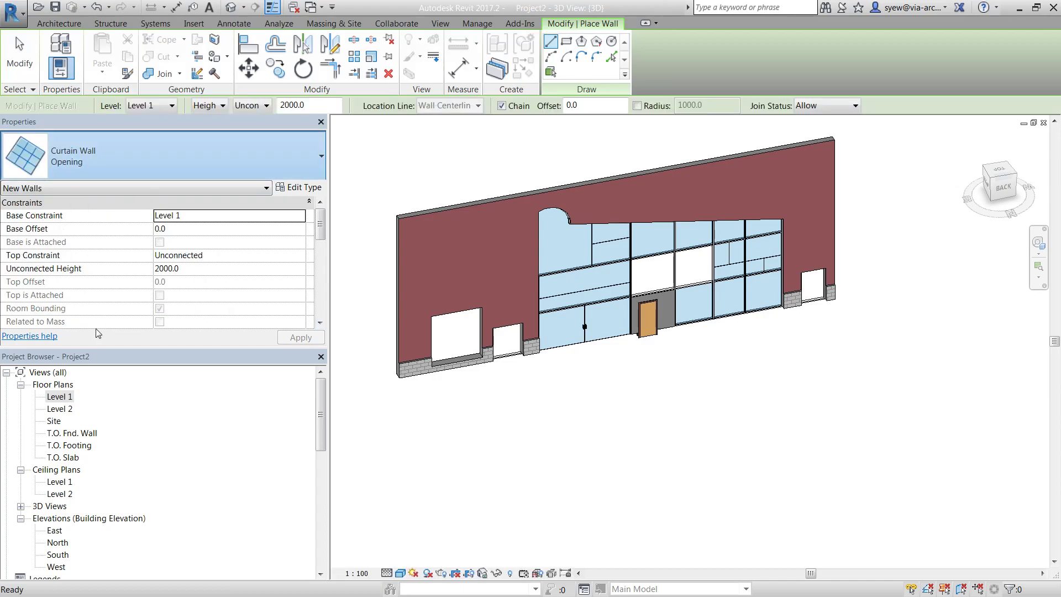
click(818, 390)
click(497, 457)
key(Escape)
key(Escape)
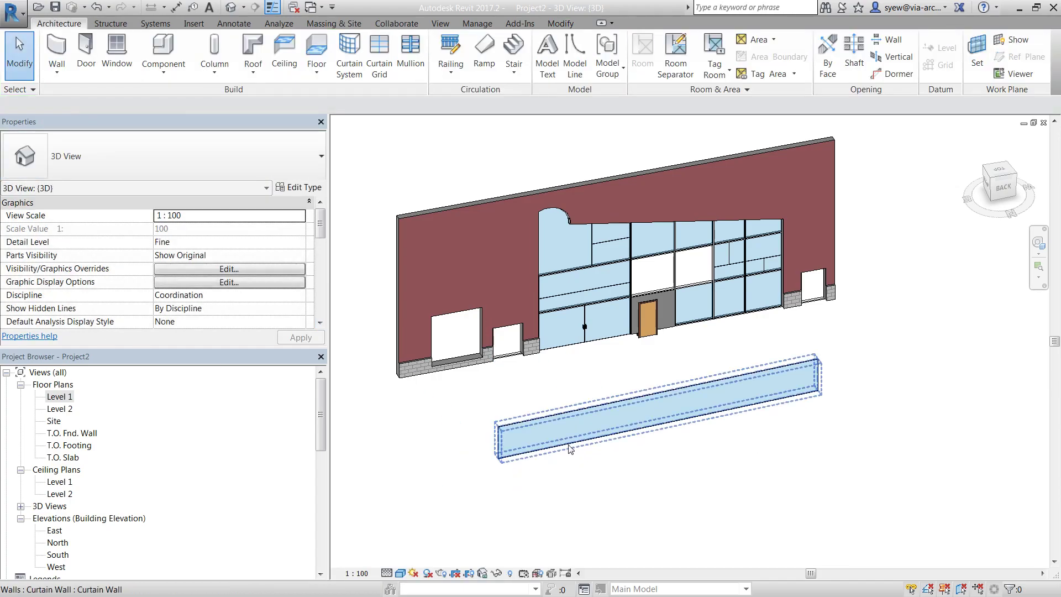
- Set the new curtain wall's unconnected height to 8000
click(570, 436)
click(192, 269)
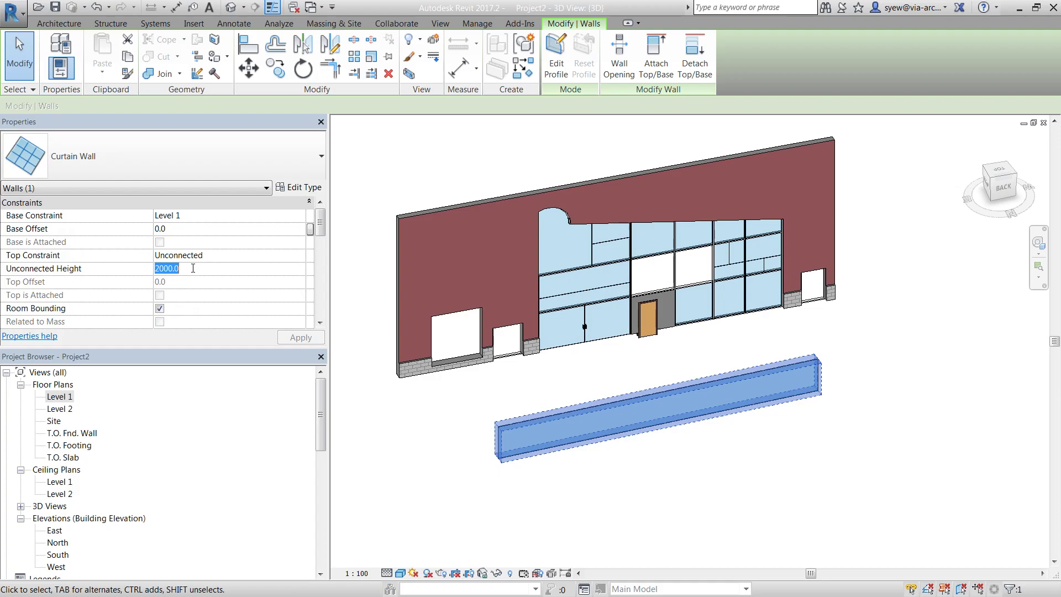
text(8000)
key(Return)
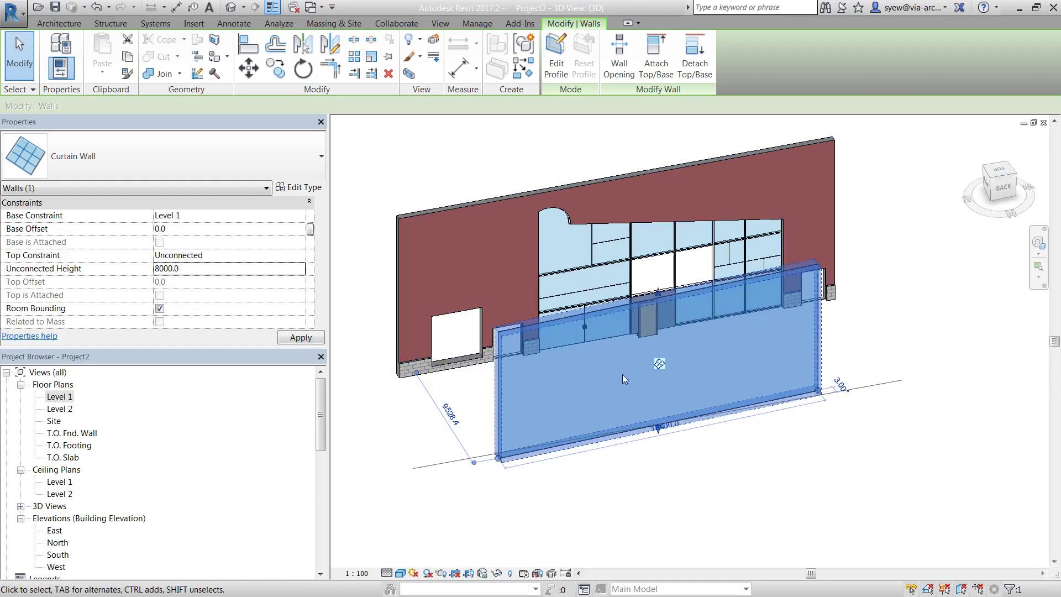
click(714, 522)
- Replace the new curtain wall's glass panel with Basic Wall Generic - 300mm and inspect the host curtain wall's properties
scroll(675, 493, up, 4)
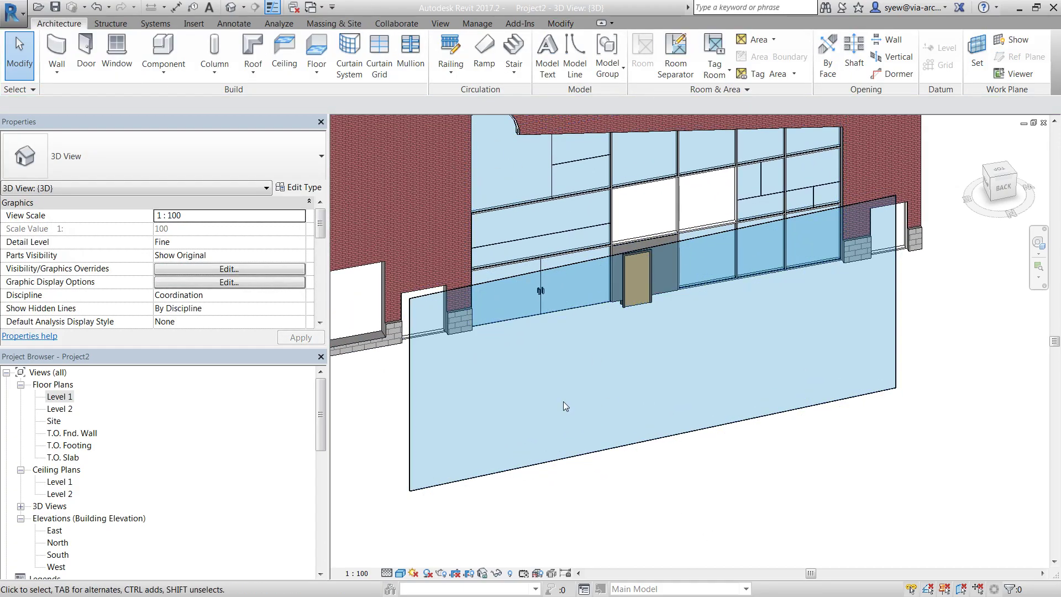
click(525, 469)
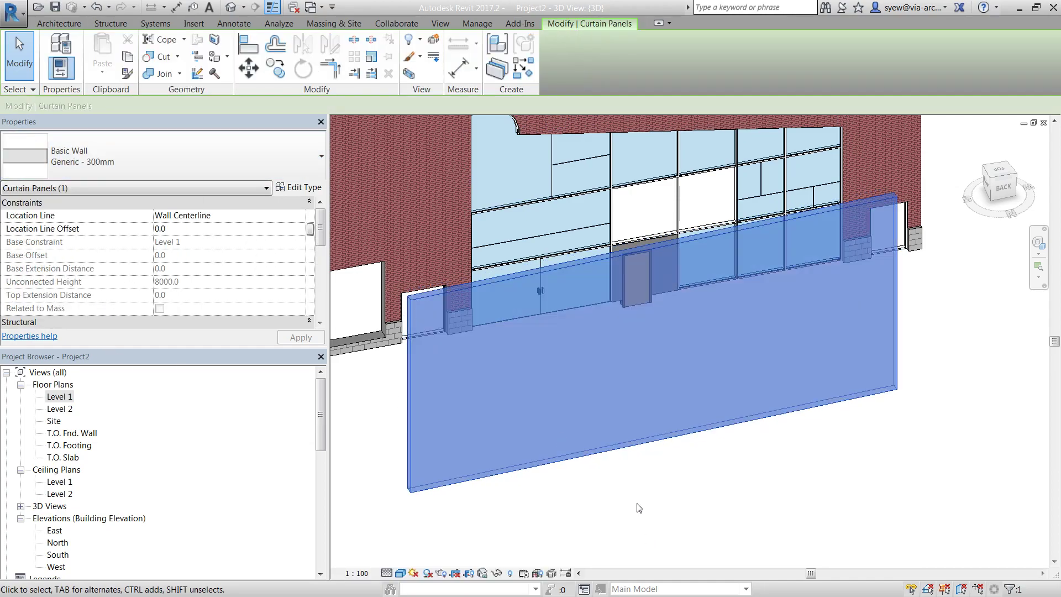
click(615, 480)
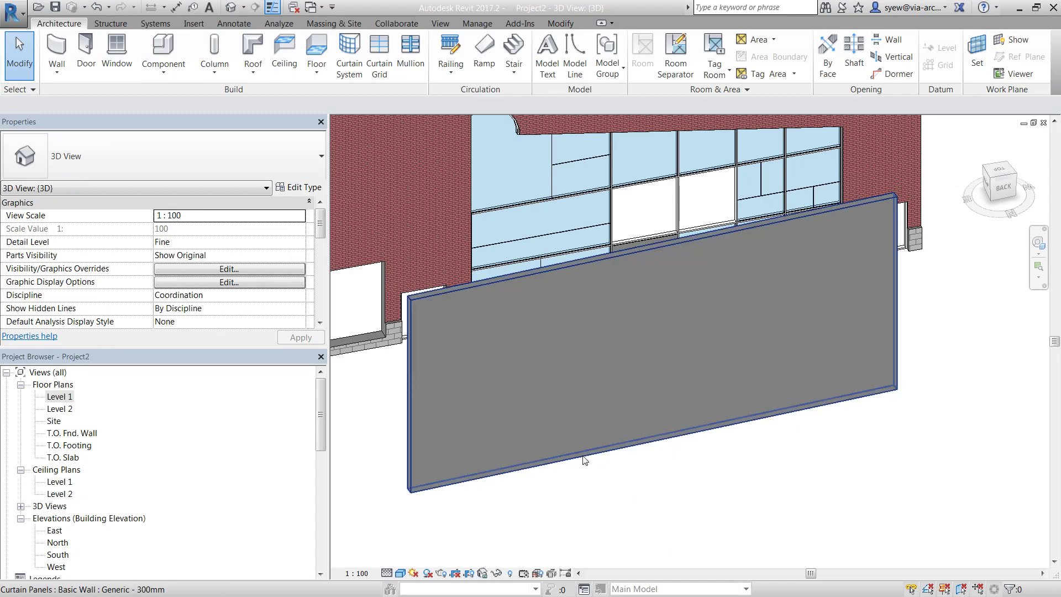
key(Tab)
click(587, 469)
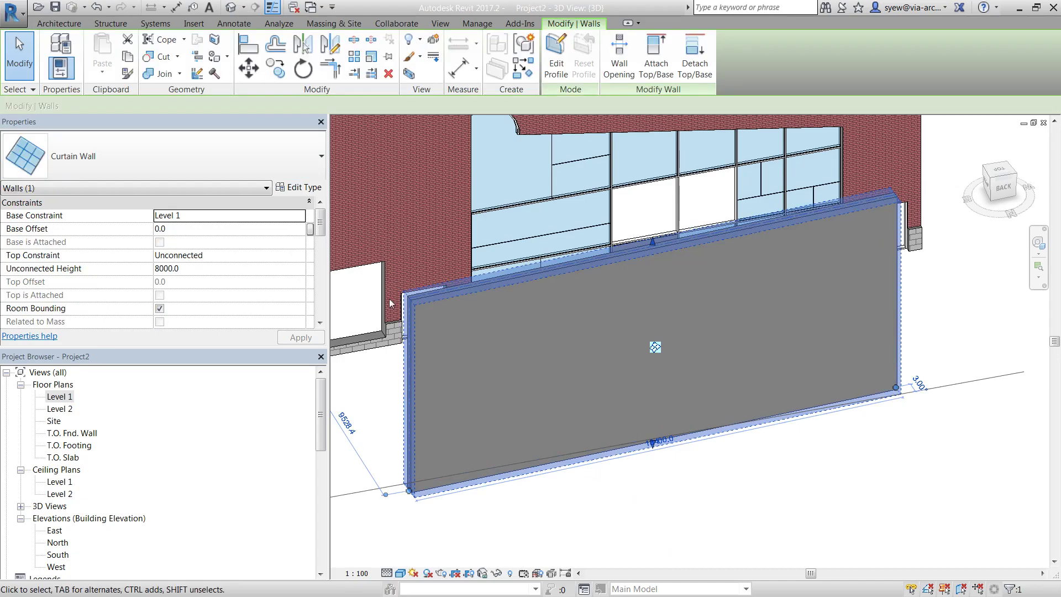
key(Escape)
- Divide the curtain wall with two vertical grid lines, 2400 mm from its left end and 3300 mm farther along, and two horizontal grid lines
click(349, 52)
click(473, 286)
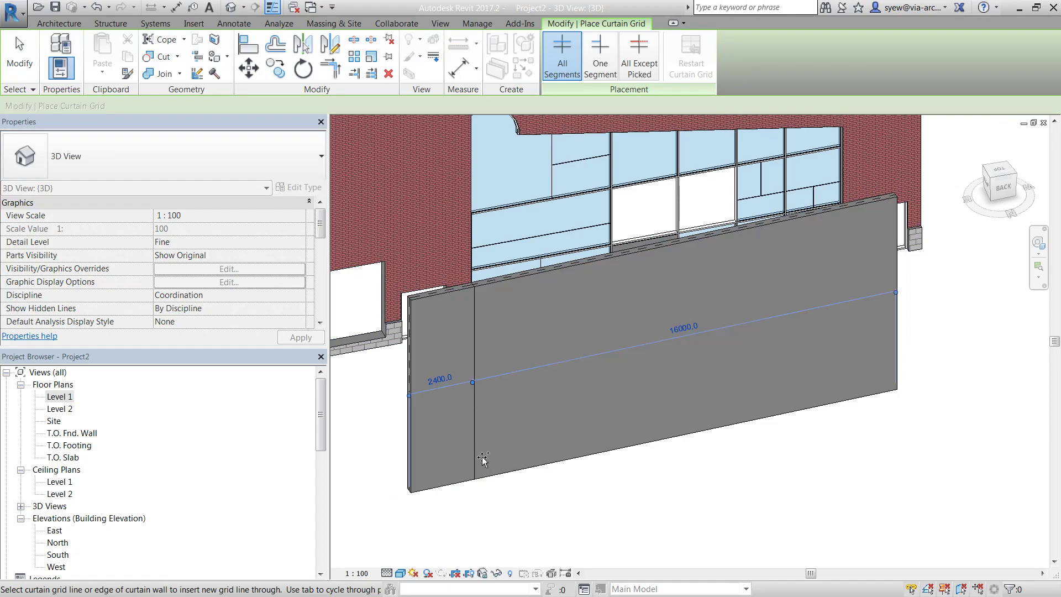
click(442, 459)
click(413, 409)
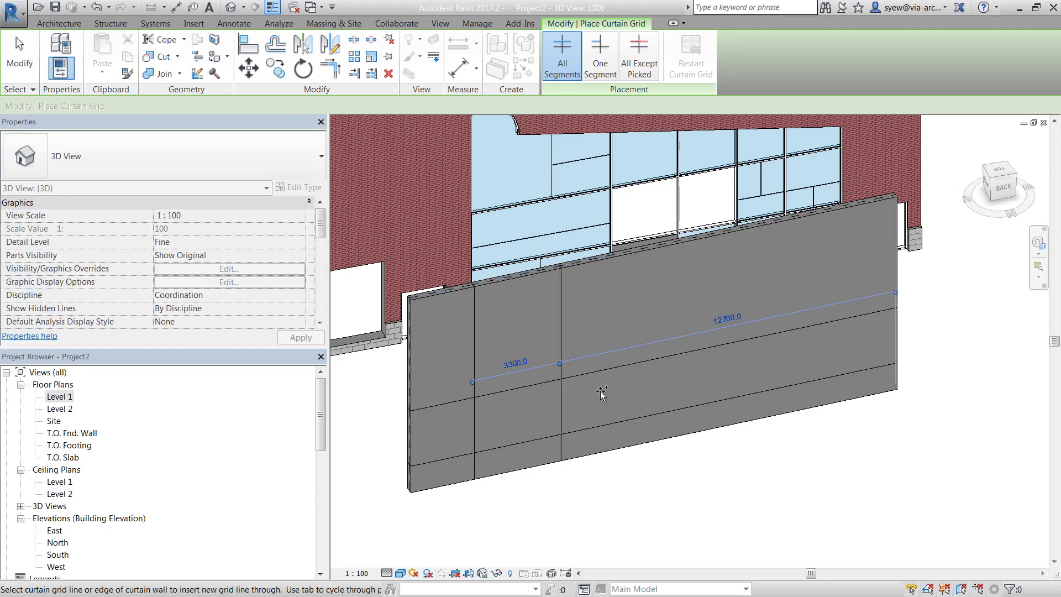
key(Escape)
- Select the Generic - 300mm wall panel in the curtain wall's upper-left bay
scroll(466, 365, up, 4)
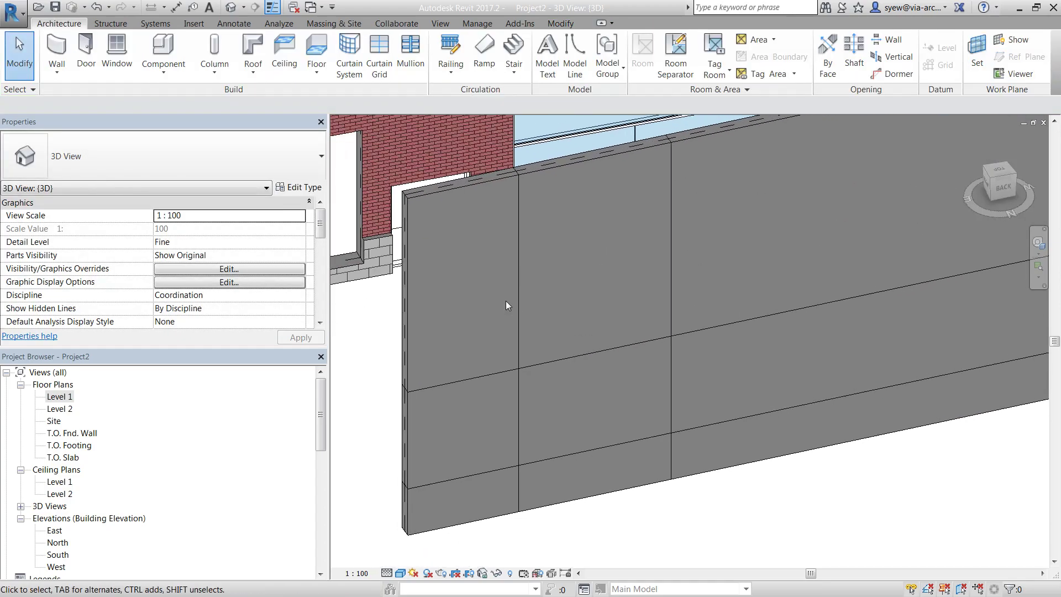
key(Tab)
click(470, 185)
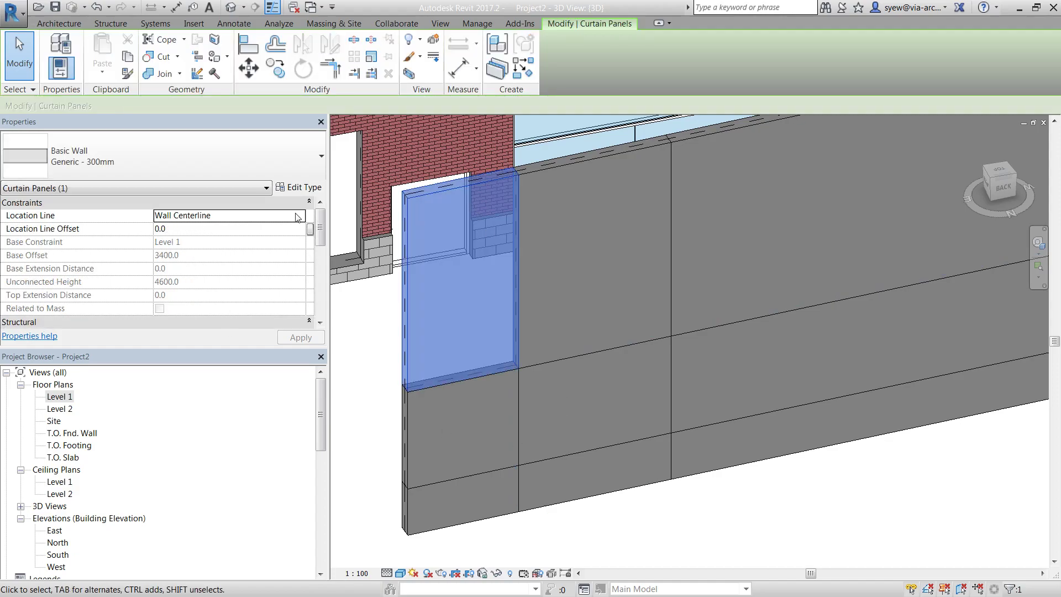
- Set the location line offset of the top panel at the curtain wall's free end to 1200
click(190, 231)
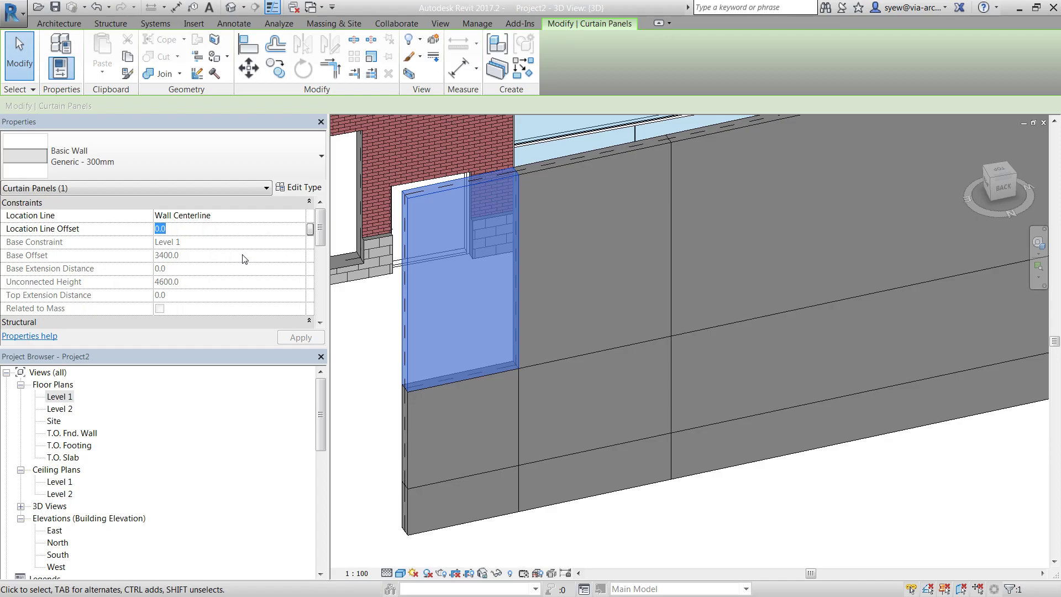
text(1200)
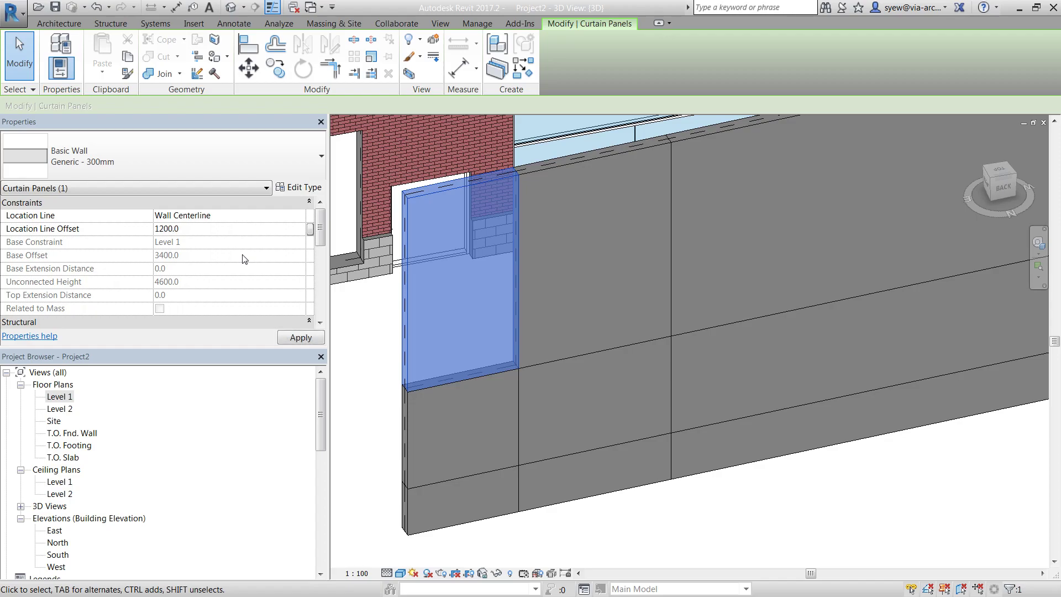
click(390, 438)
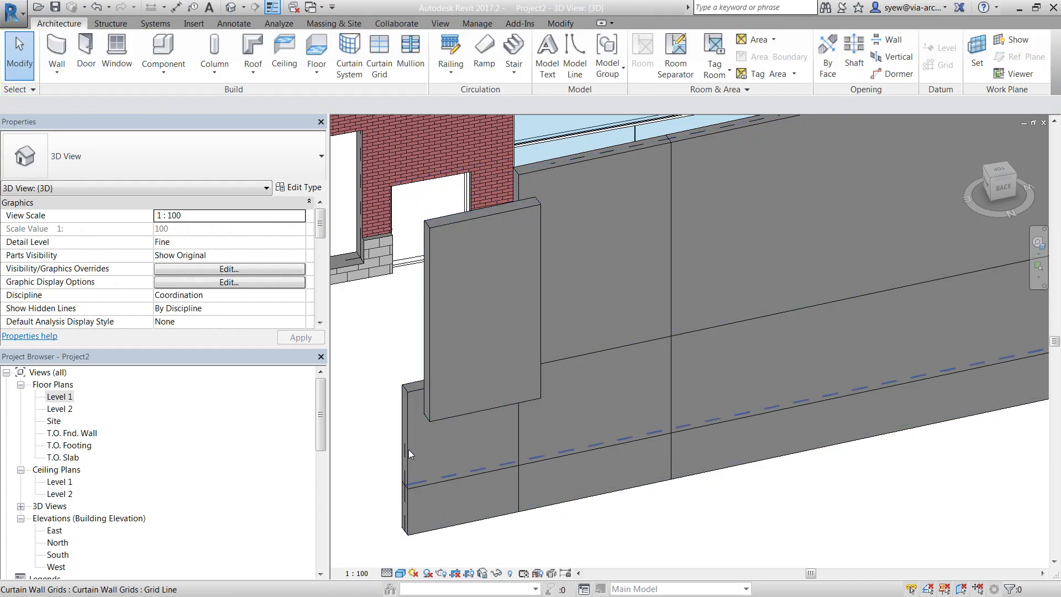
- Offset the curtain panel directly below the projecting end panel by 600 from its location line
click(408, 449)
click(197, 229)
text(6)
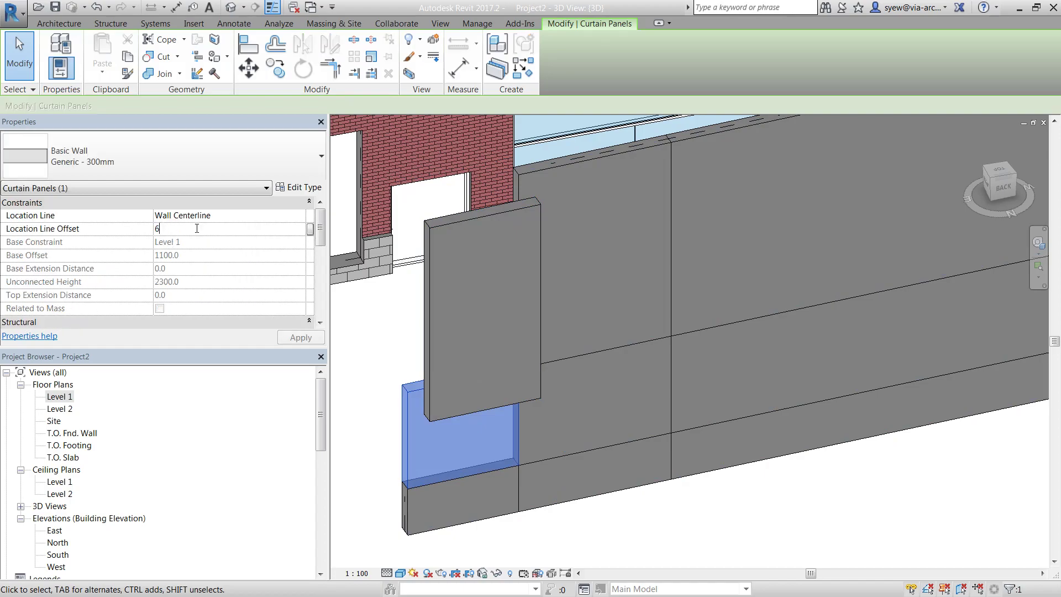
text(00)
click(376, 499)
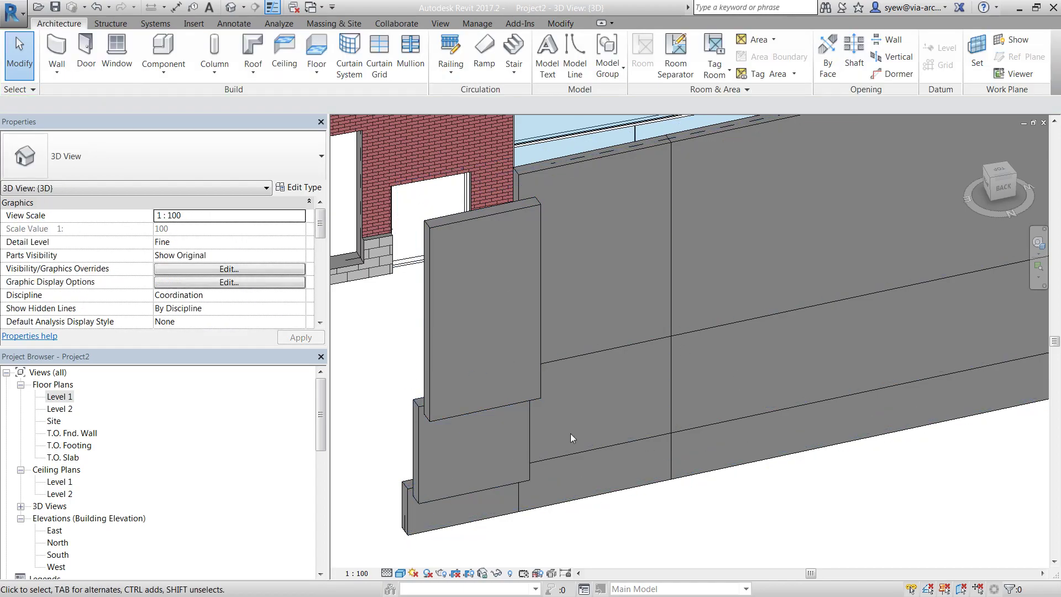
- Set the location line offset of the neighbouring top panel to 200, then clear the selection
click(574, 174)
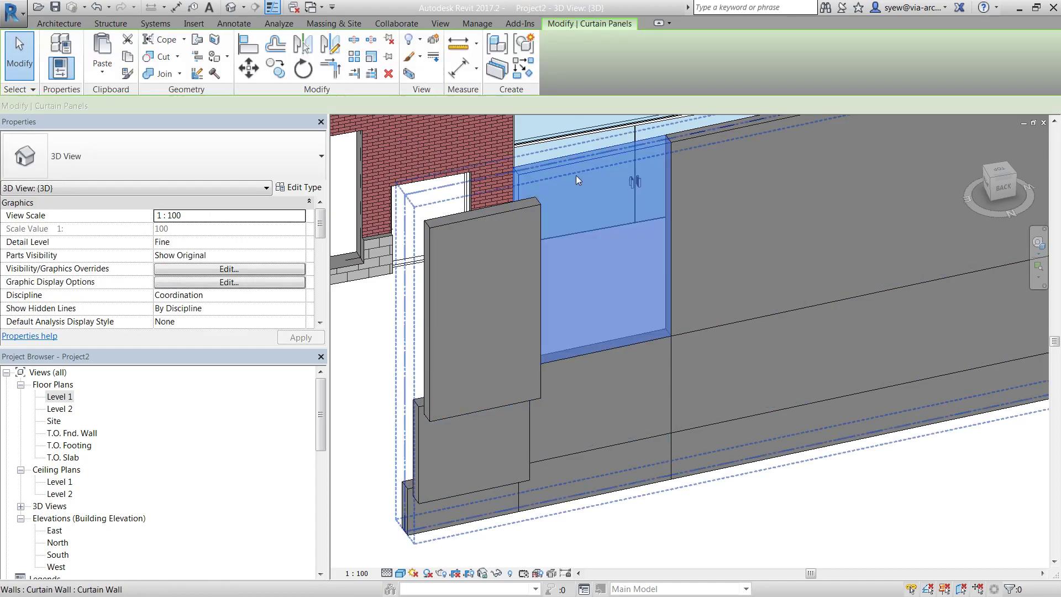
click(220, 228)
text(200)
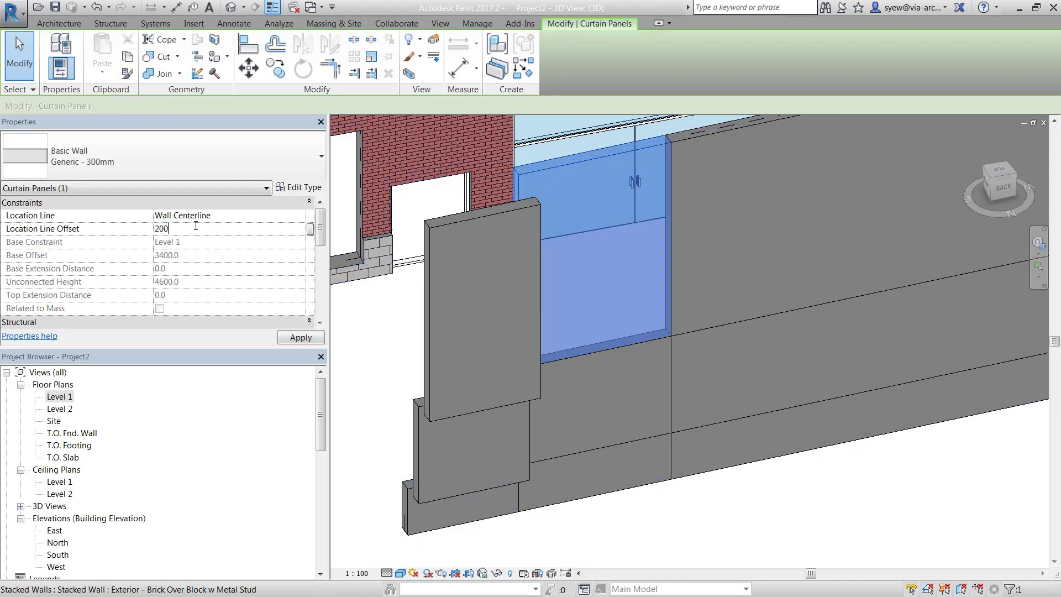
shift+middle_drag(712, 452, 539, 333)
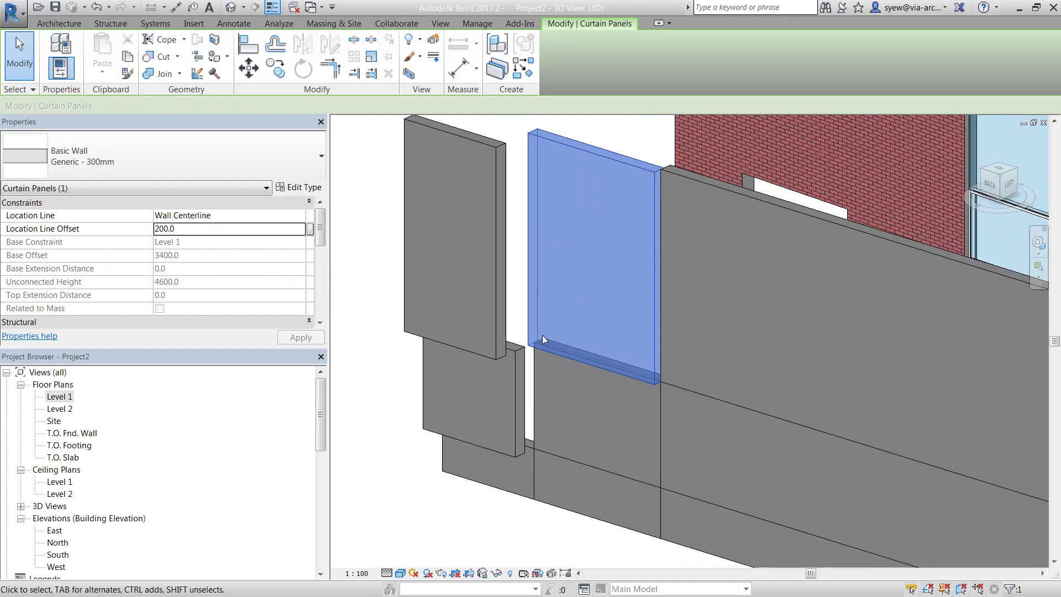
key(Escape)
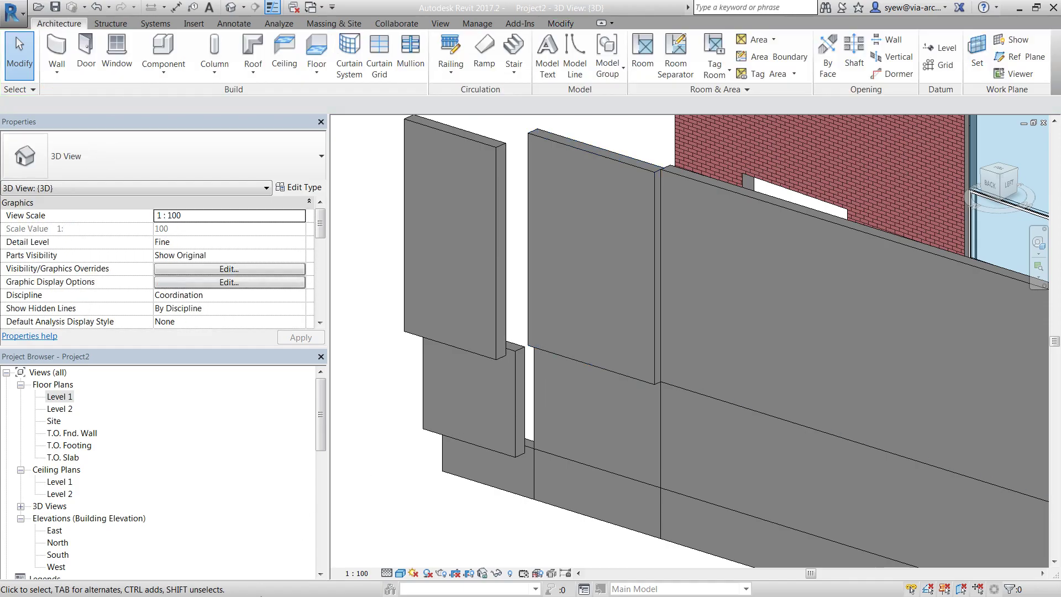
- Switch to the Revit CW Technique PDF and review the wall pattern example and the notes on corner wall joins
click(1021, 8)
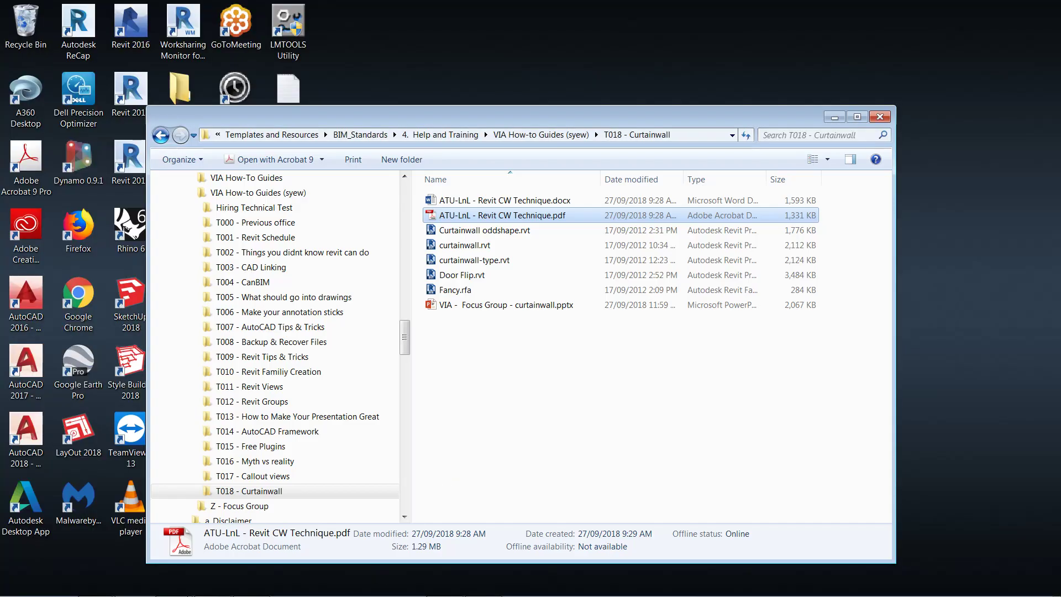
click(445, 584)
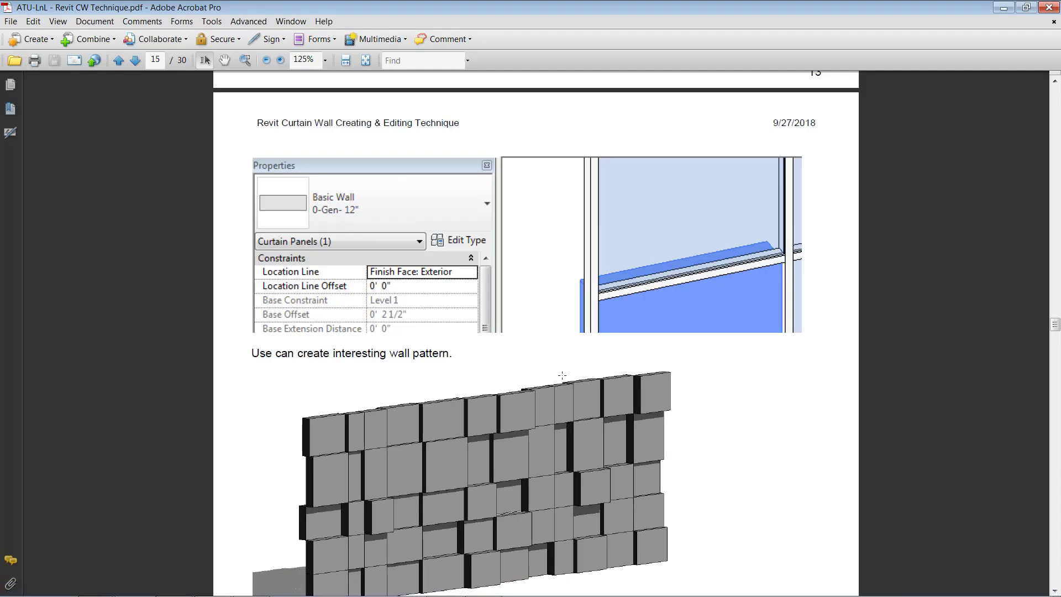
scroll(282, 417, down, 3)
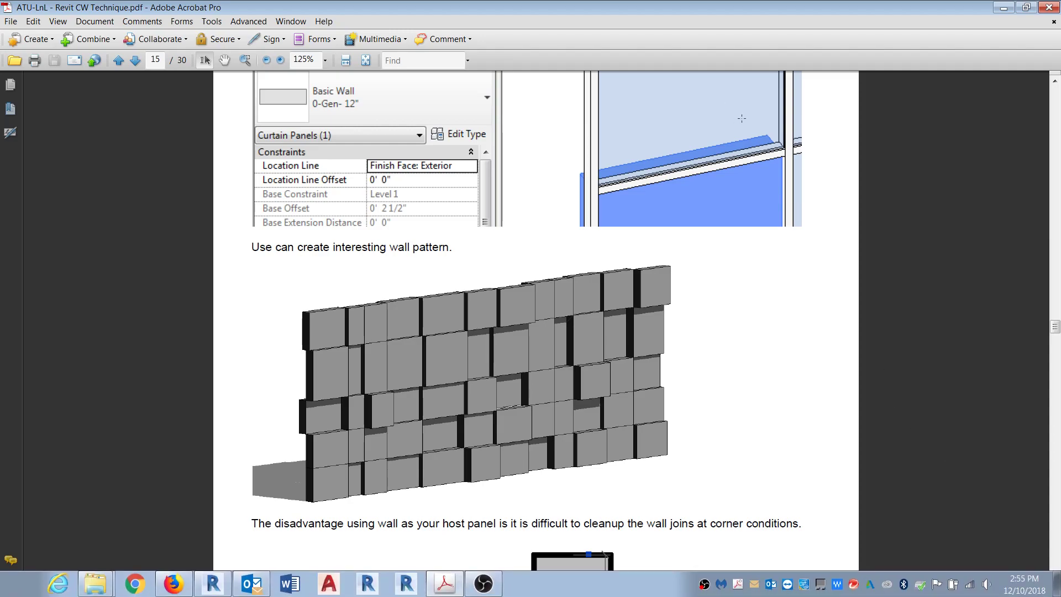
scroll(581, 6, down, 3)
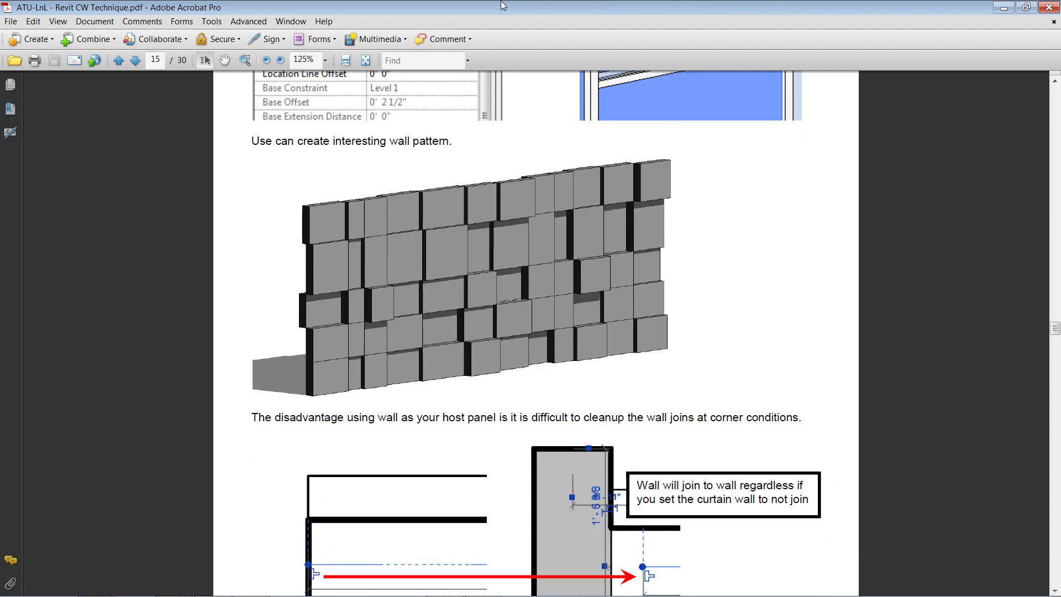
scroll(474, 226, down, 4)
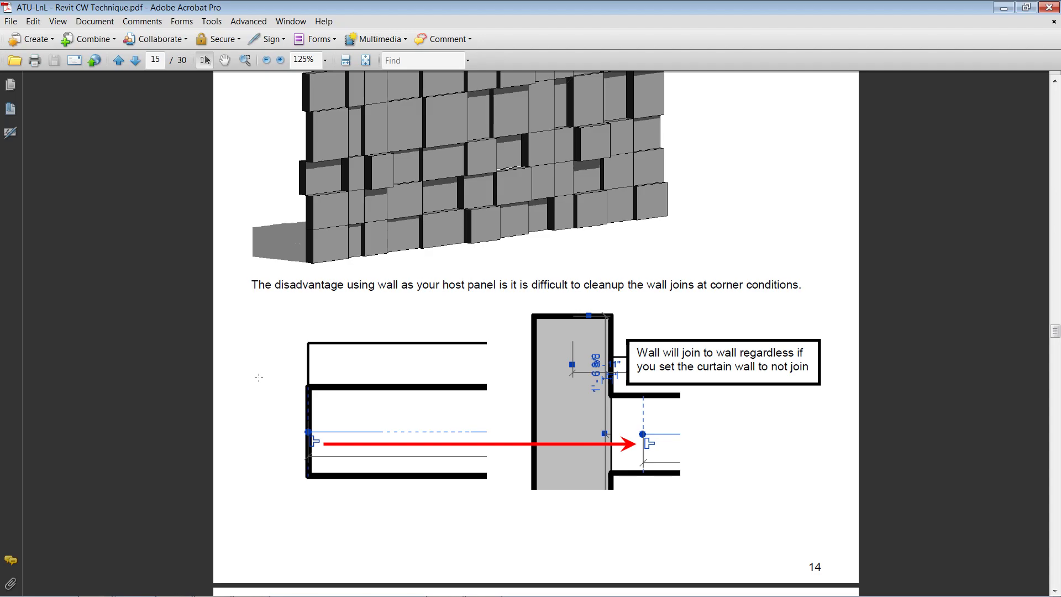
- Switch back to the Revit project and open the Level 1 floor plan
click(1003, 8)
mouse_move(237, 593)
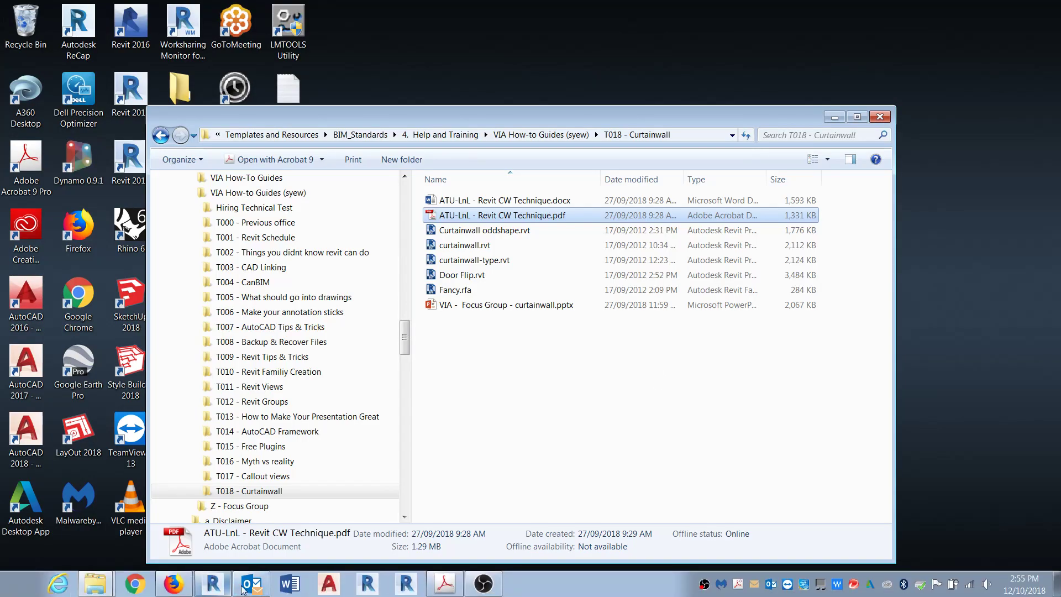
click(212, 583)
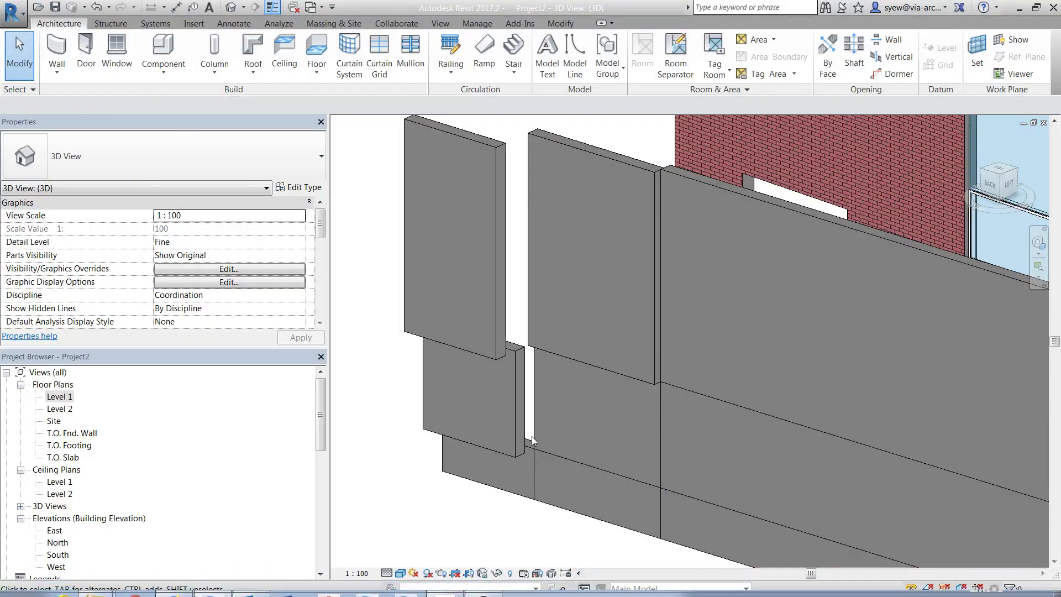
double_click(58, 396)
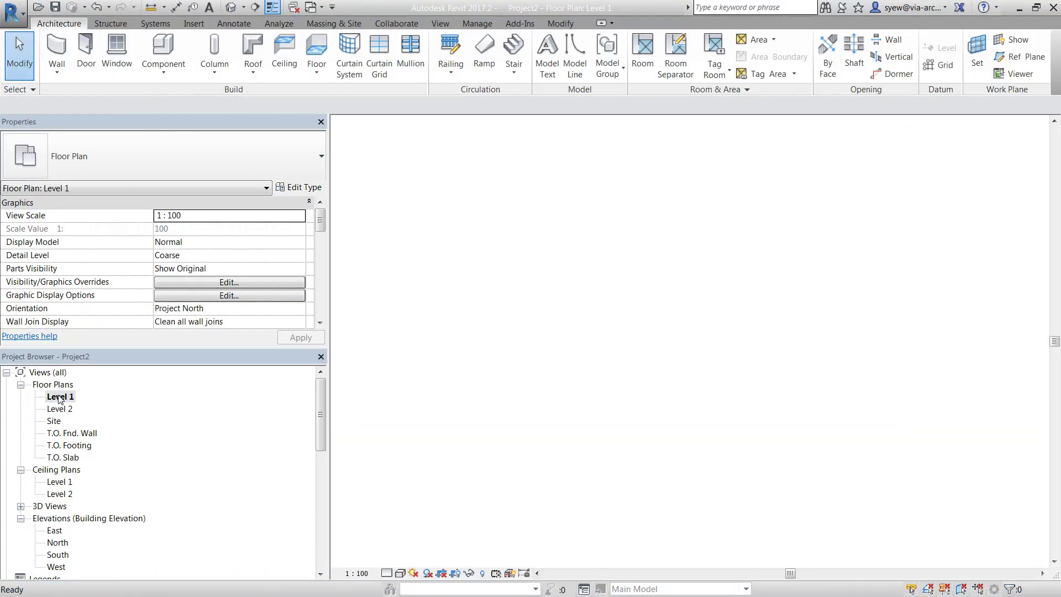
- Realign the slanted curtain wall to run horizontally by moving its free end, keeping it about 18400 mm long
middle_drag(842, 366, 909, 491)
scroll(641, 492, down, 5)
scroll(676, 368, up, 3)
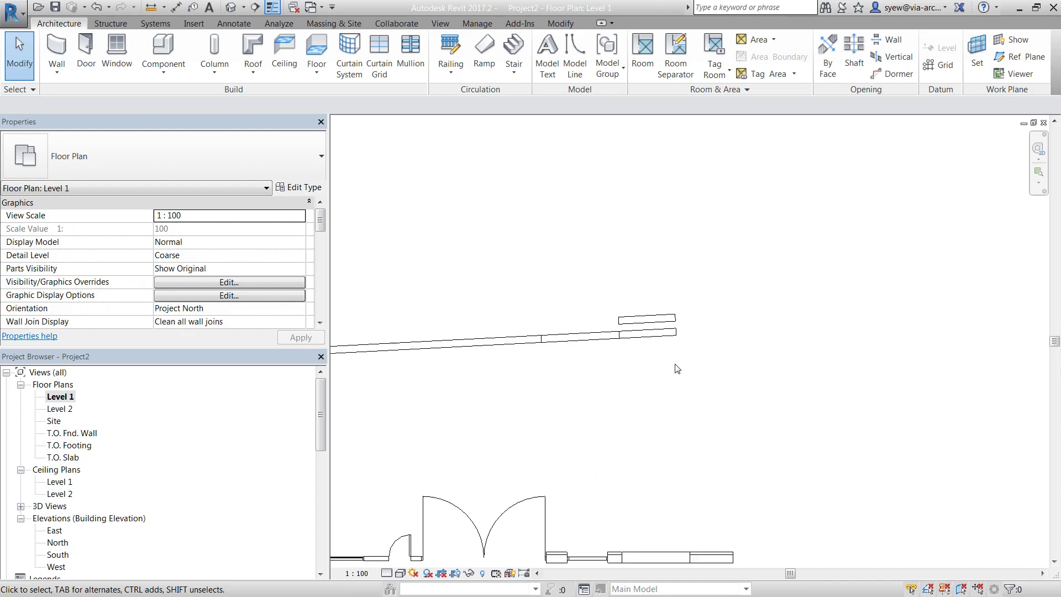
click(675, 332)
drag(675, 327, 675, 355)
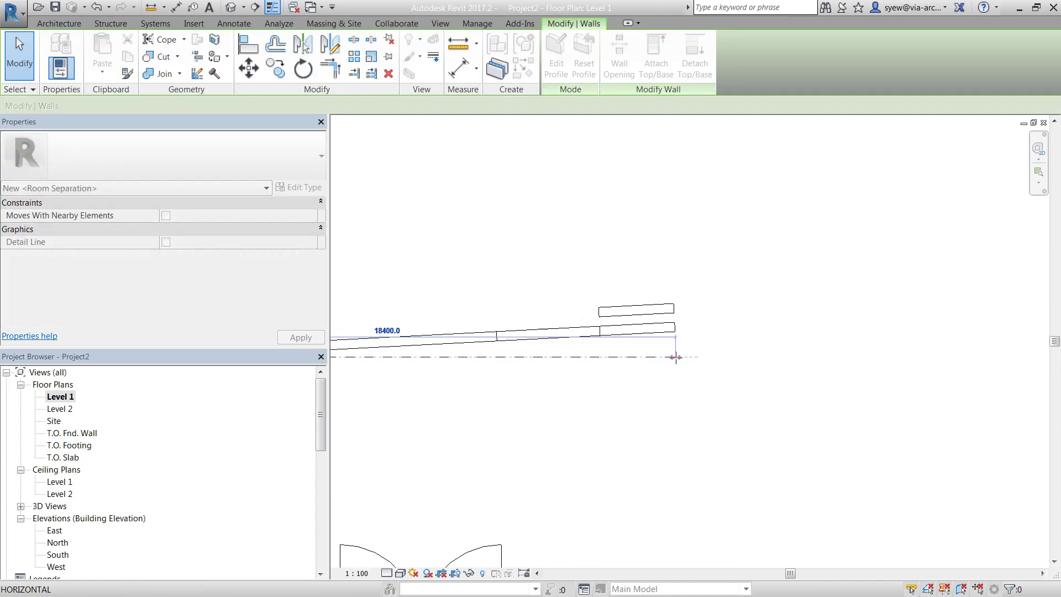
click(758, 379)
- Draw a vertical Generic - 300mm wall about 6200 mm long, just beyond the curtain wall's free end
click(56, 46)
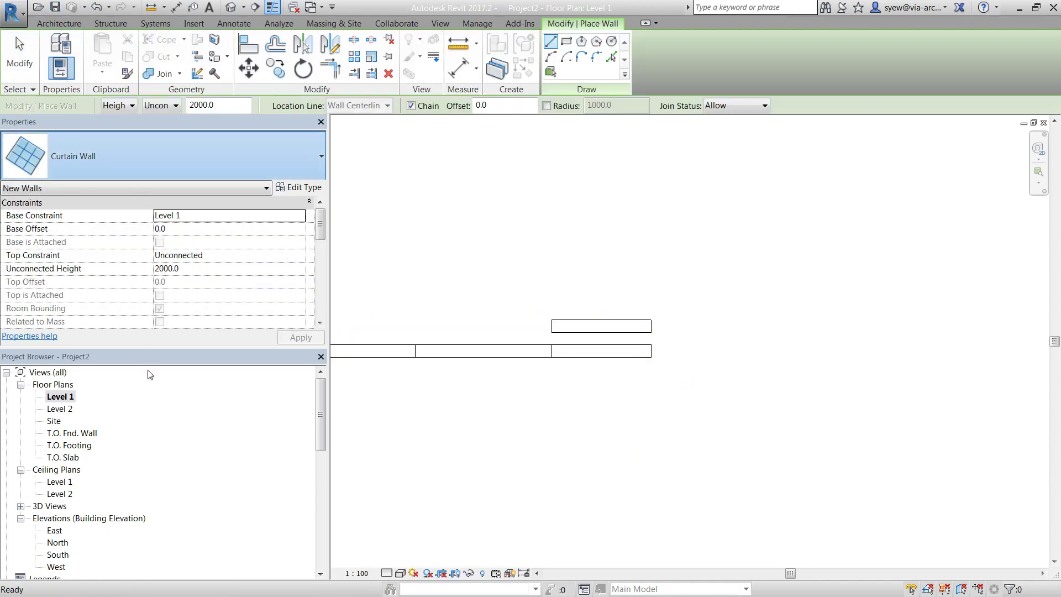
click(686, 453)
click(685, 199)
key(Escape)
key(Escape)
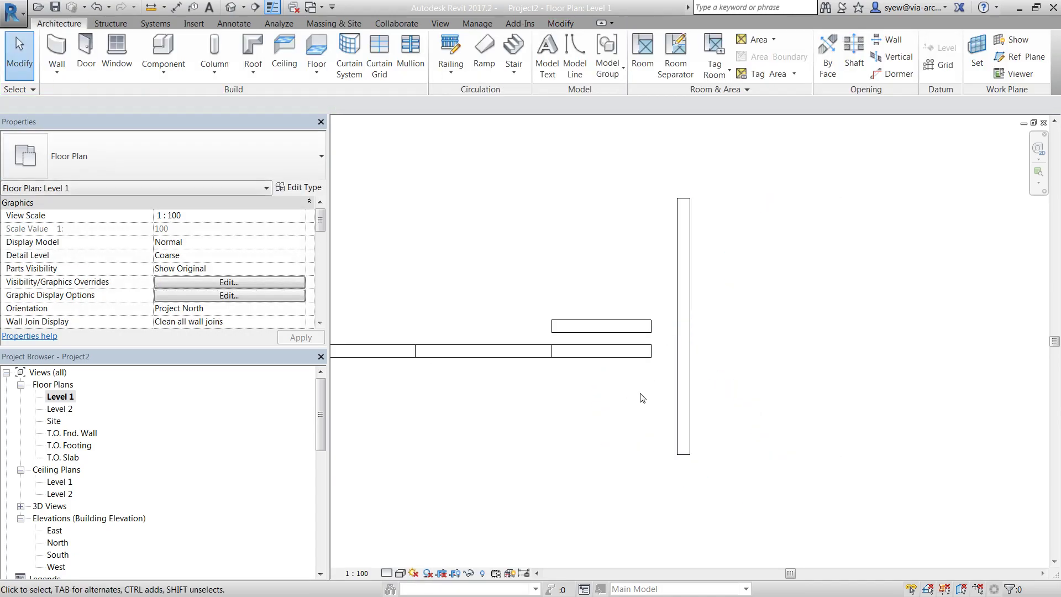
- Disallow joining at the curtain wall's free end and extend that end to the face of the perpendicular wall
click(642, 356)
right_click(650, 354)
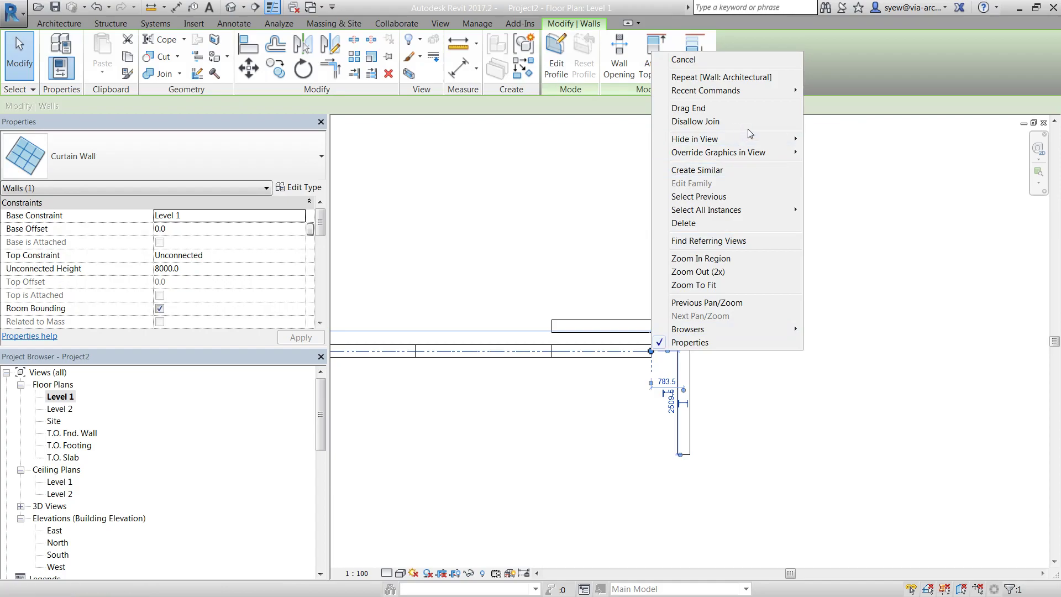
click(704, 121)
drag(651, 352, 677, 352)
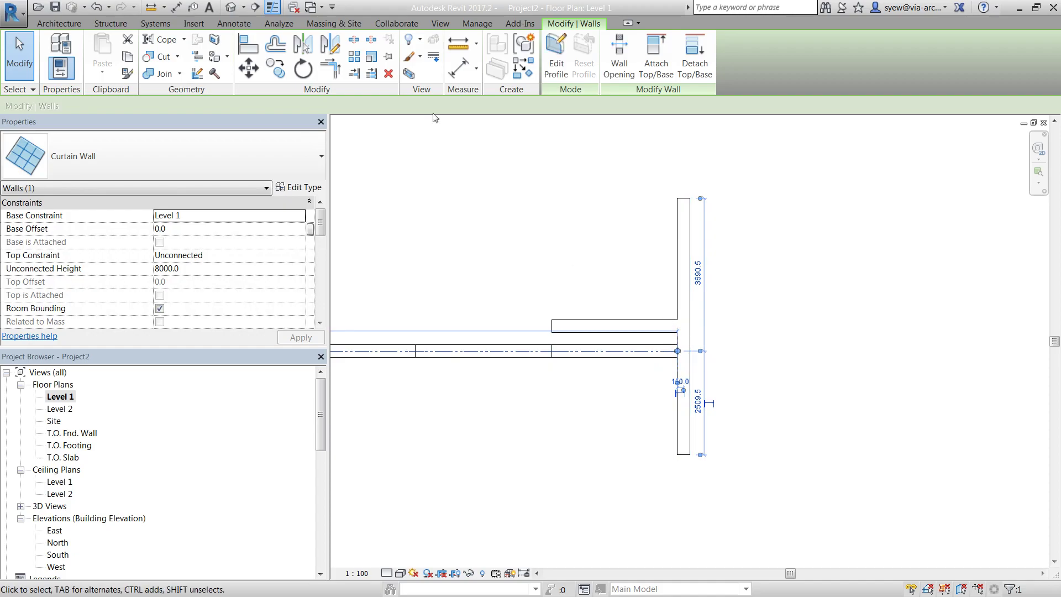
- Examine in the 3D view how the bottom end panel meets the perpendicular wall and check the panel's available options
click(231, 6)
shift+middle_drag(793, 380, 822, 551)
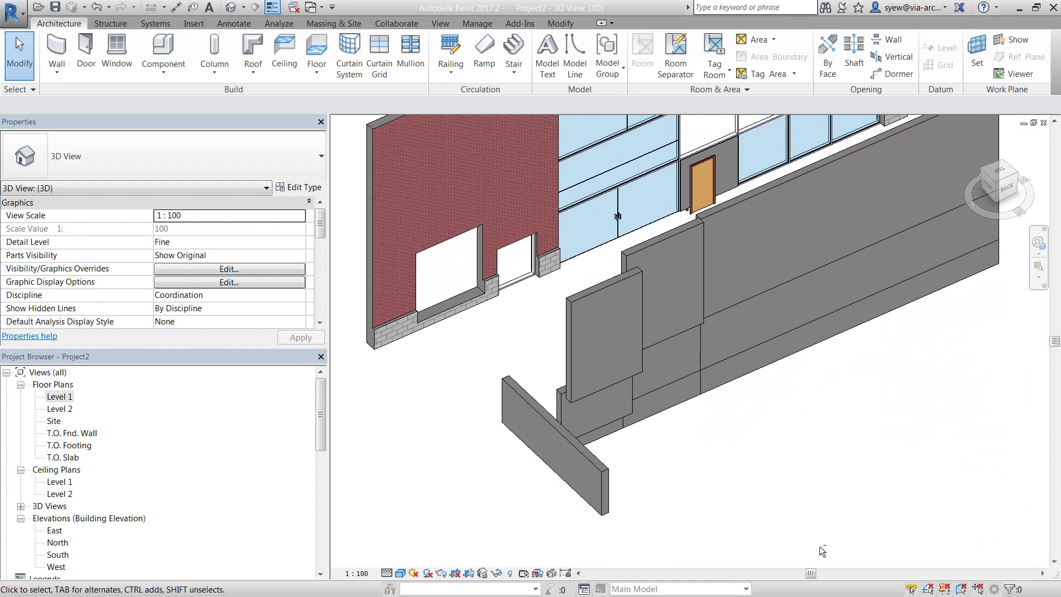
click(578, 445)
shift+middle_drag(577, 445, 557, 459)
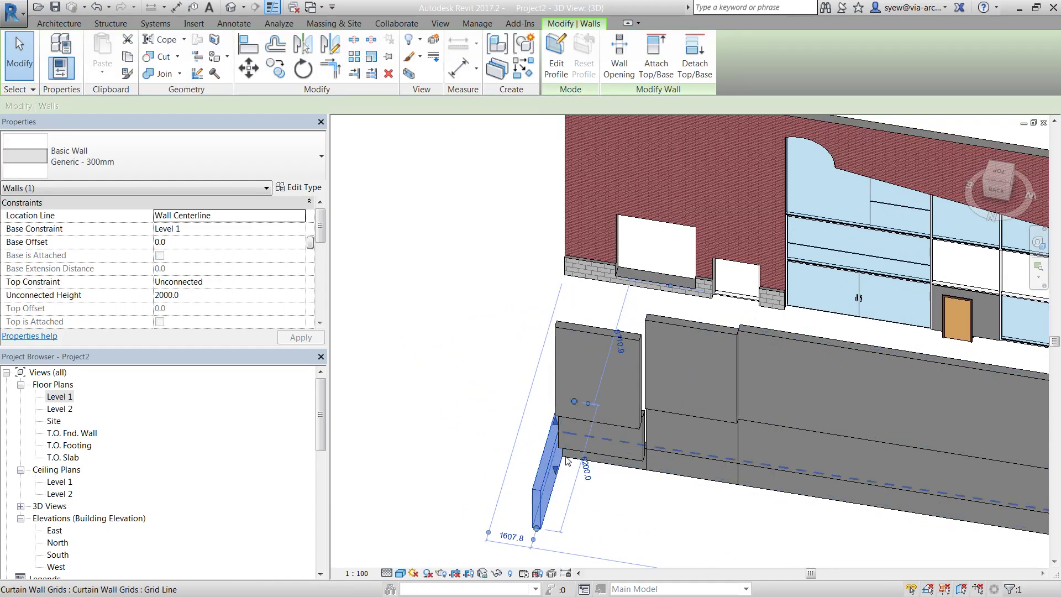
click(570, 462)
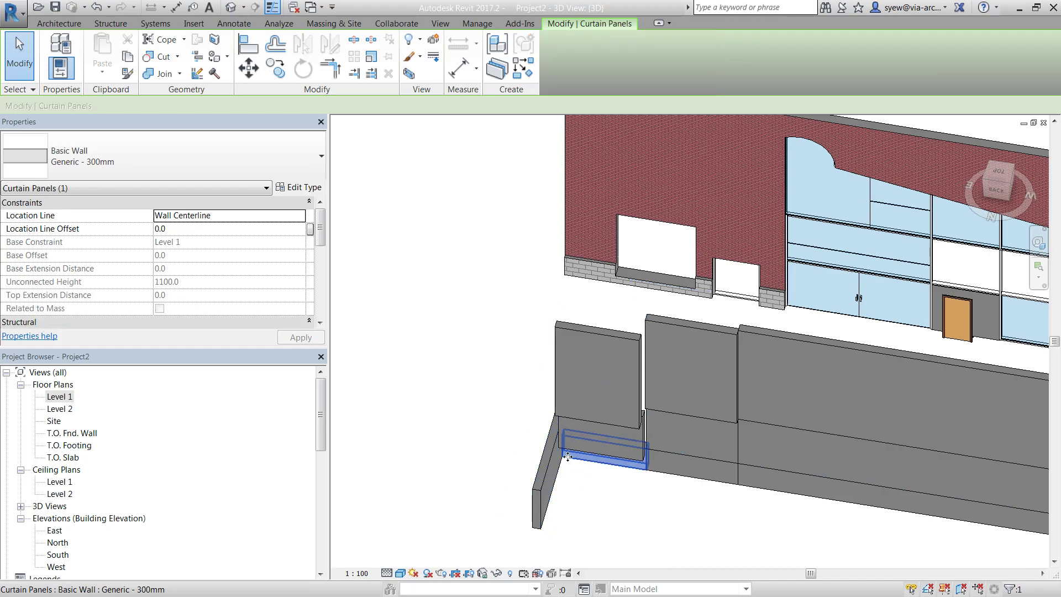
right_click(569, 461)
click(608, 488)
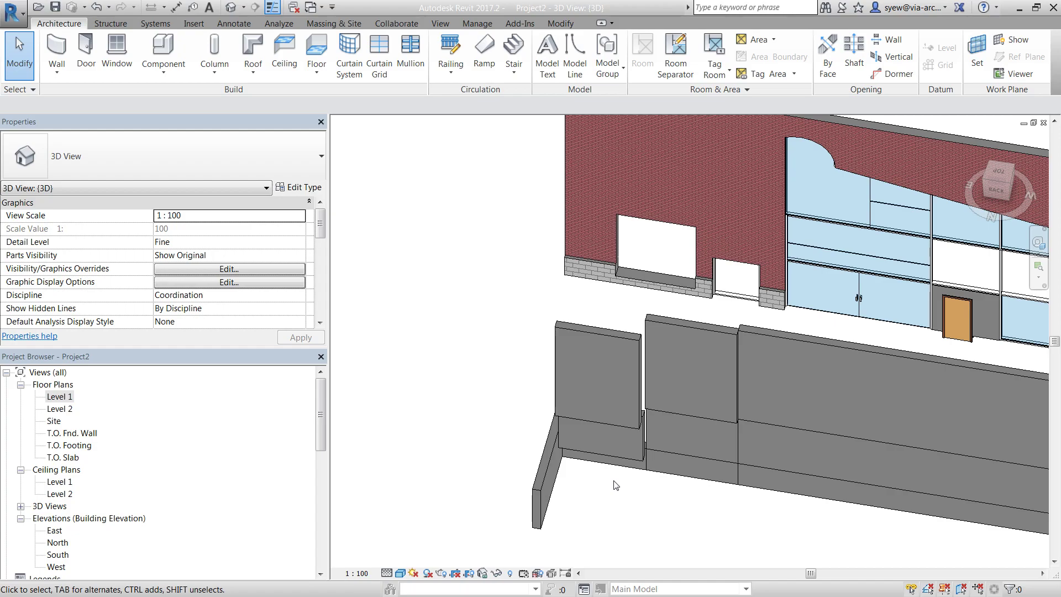
- Place a 50 x 150mm rectangular mullion on the end grid line of the curtain wall where it meets the perpendicular wall
click(417, 48)
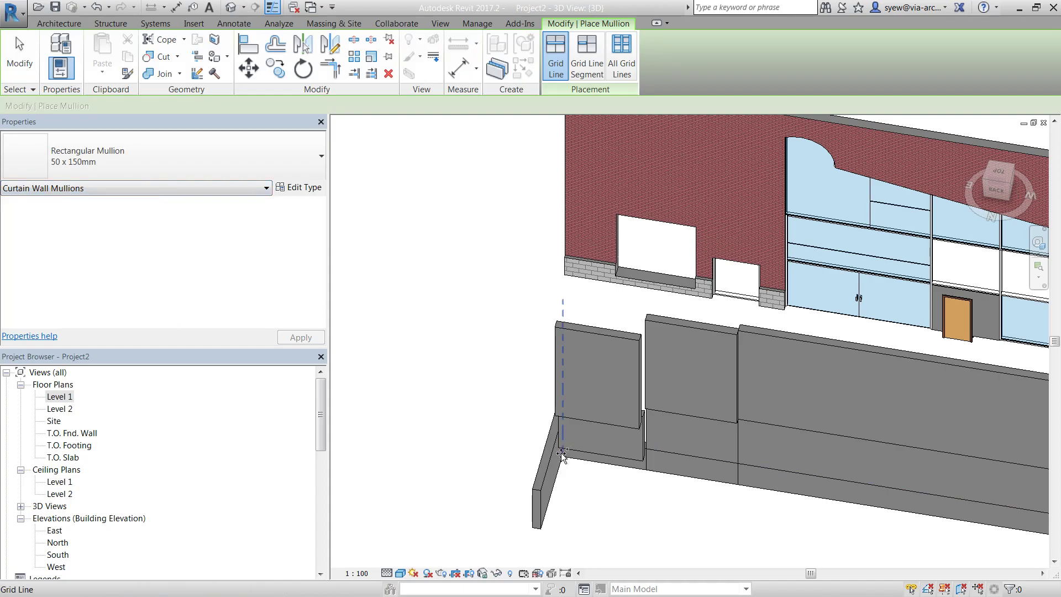
key(Escape)
shift+middle_drag(676, 494, 780, 539)
scroll(580, 433, up, 4)
shift+middle_drag(611, 470, 596, 556)
shift+middle_drag(650, 483, 597, 419)
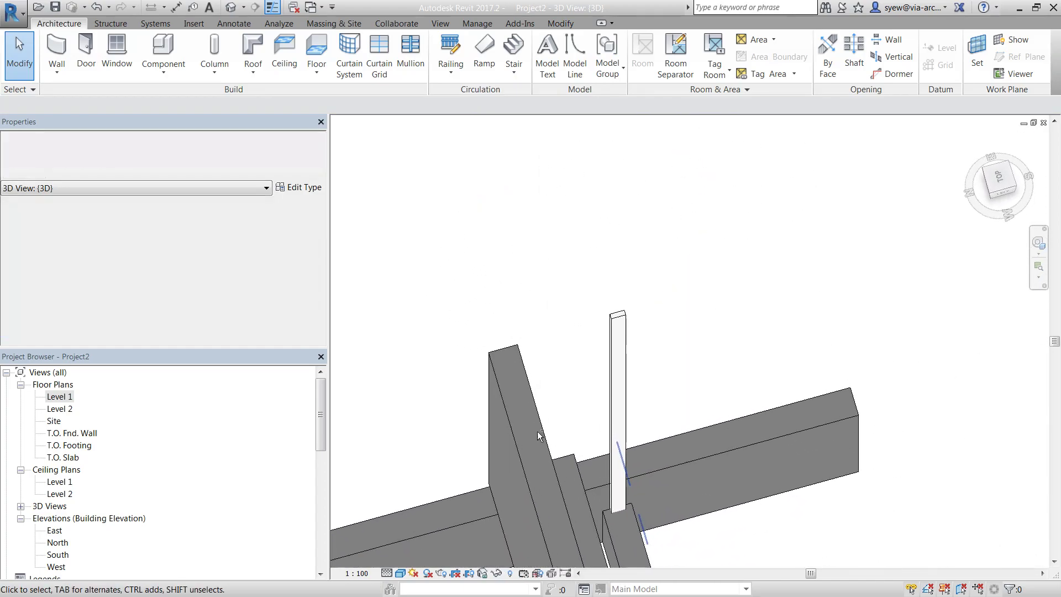
- In the Level 1 plan, pull the curtain wall's end back to about 1123.5 mm from the perpendicular wall's centerline
scroll(607, 364, up, 6)
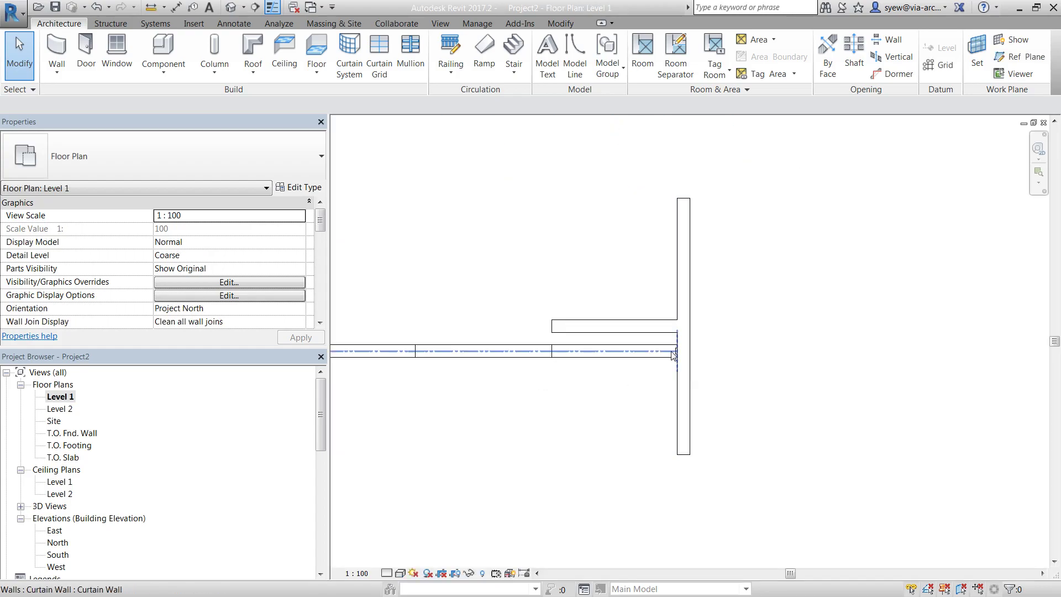
scroll(685, 354, up, 4)
click(679, 351)
scroll(689, 358, up, 2)
drag(680, 347, 457, 341)
scroll(764, 407, down, 3)
drag(612, 374, 618, 384)
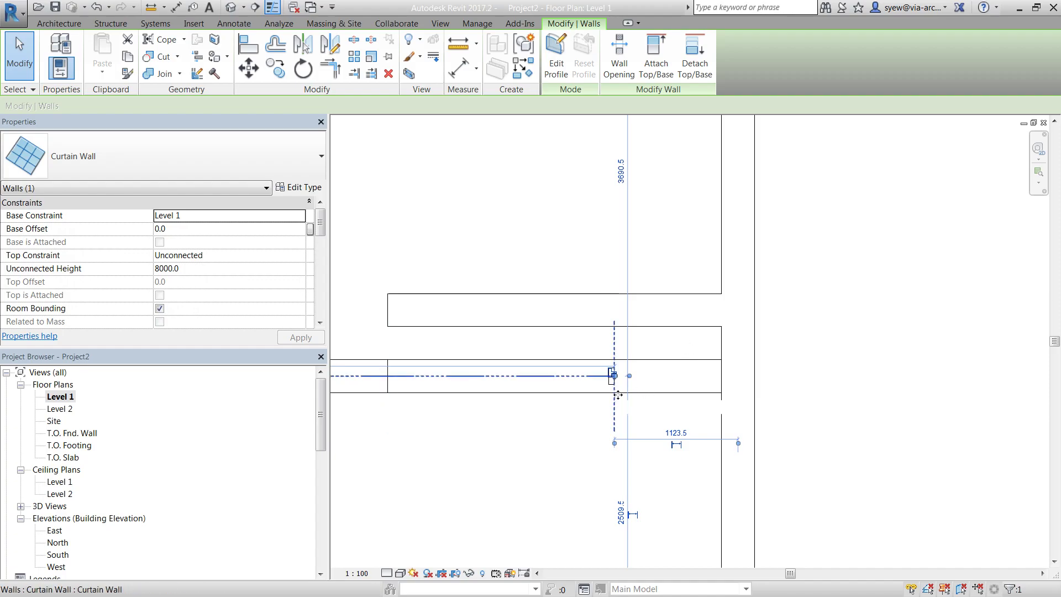
- Delete the perpendicular wall at the end of the curtain wall
middle_drag(652, 355, 776, 383)
scroll(754, 375, down, 2)
click(839, 389)
click(806, 376)
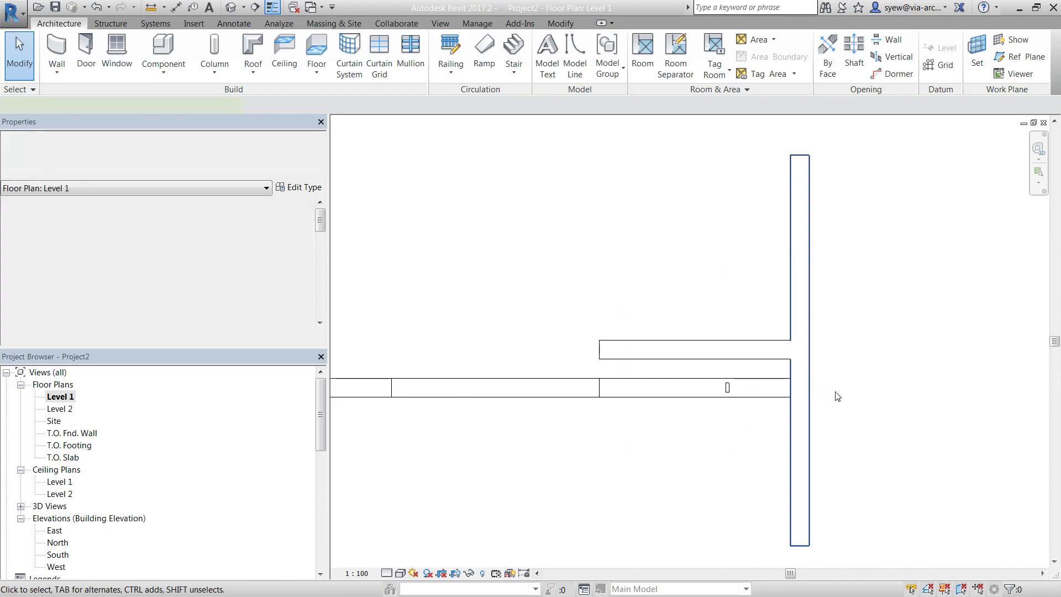
key(Delete)
scroll(789, 383, up, 1)
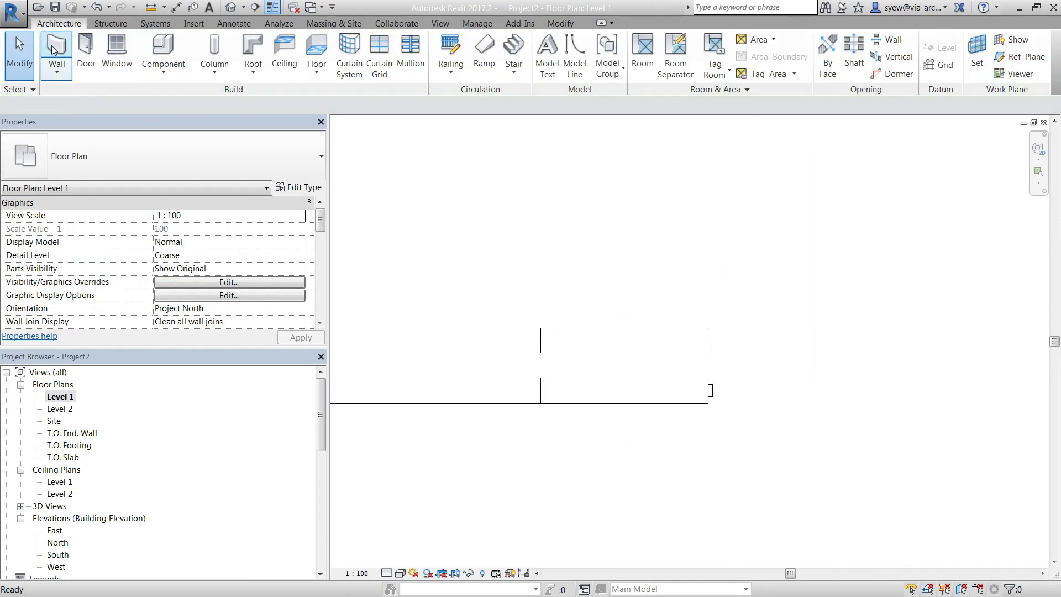
- Draw a new vertical Generic - 300mm wall beyond the mullioned end and extend the curtain wall to its near face
click(799, 491)
click(800, 150)
key(Escape)
key(Escape)
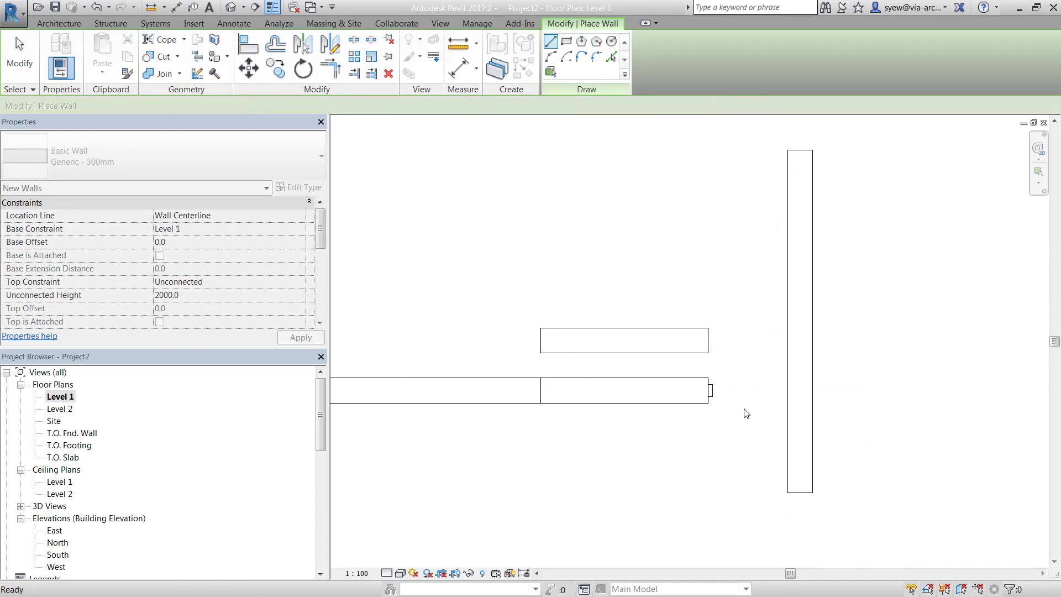
click(705, 392)
drag(711, 391, 787, 390)
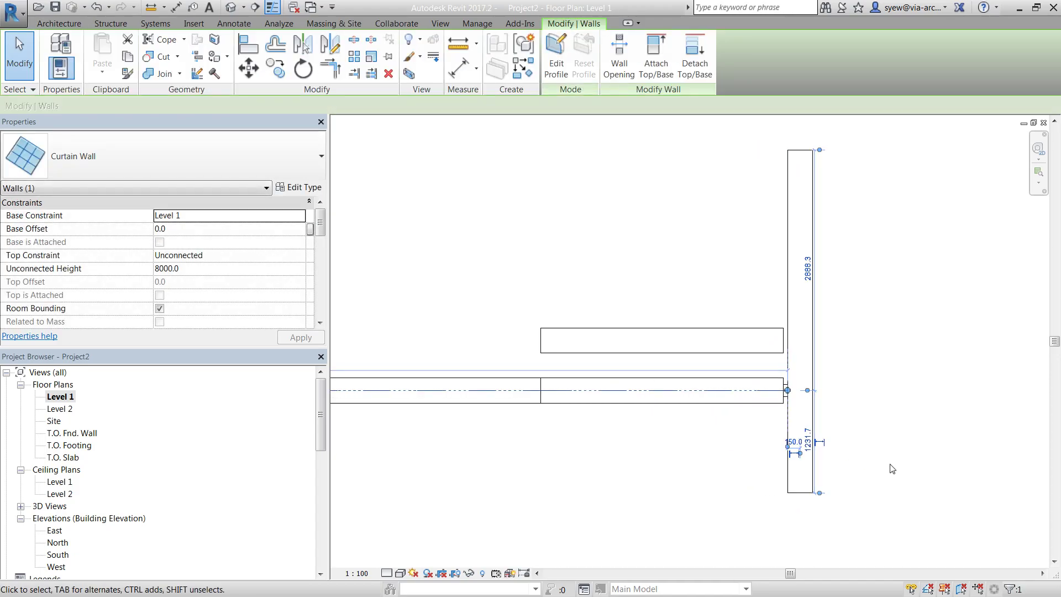
- Examine the joint in the Level 1 plan where the end mullion separates the curtain wall from the perpendicular wall
click(892, 469)
scroll(813, 388, up, 4)
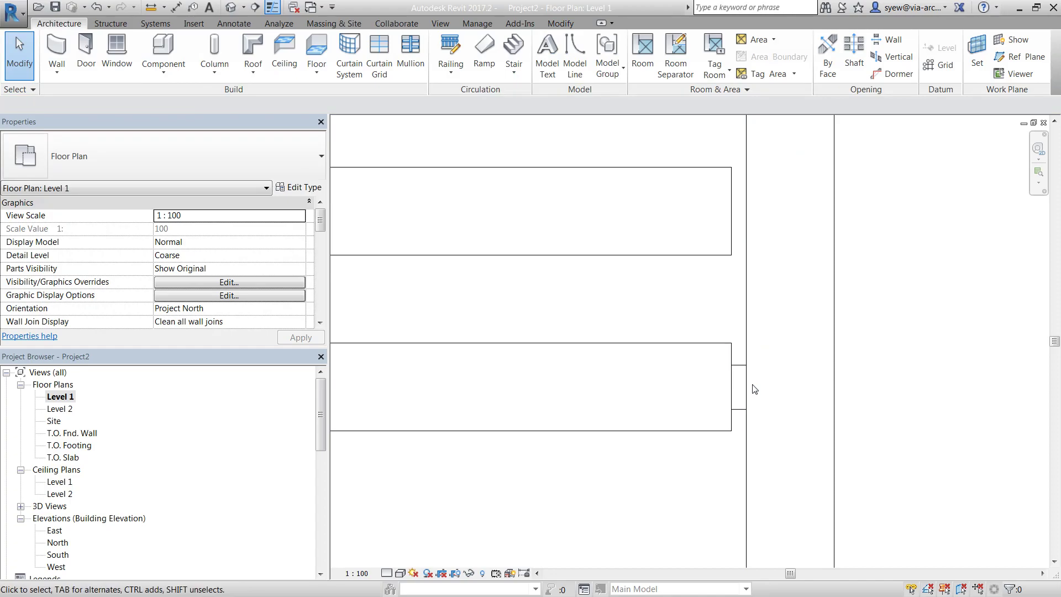
scroll(725, 225, down, 5)
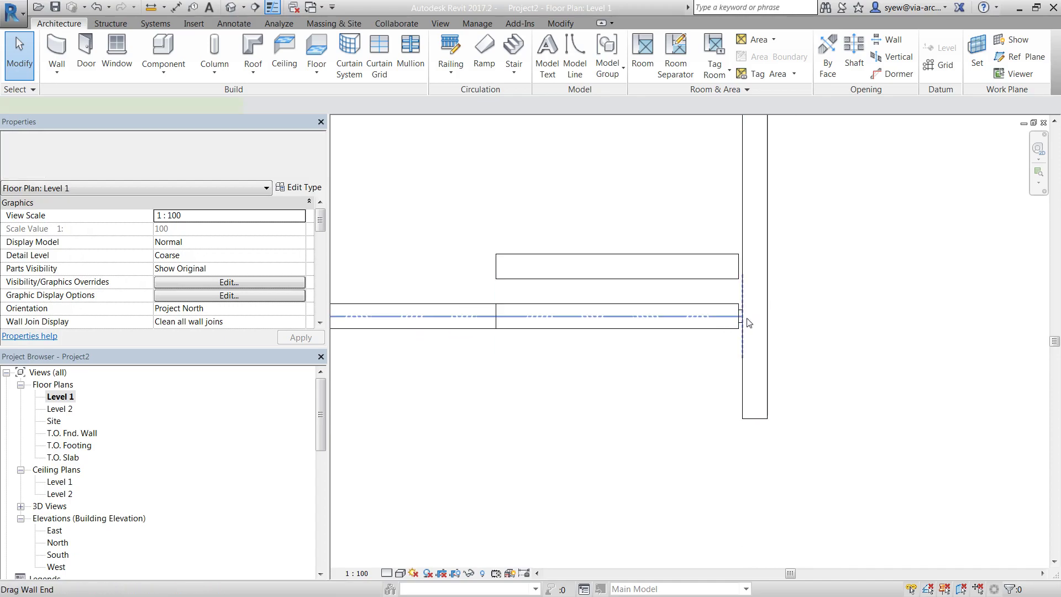
click(747, 323)
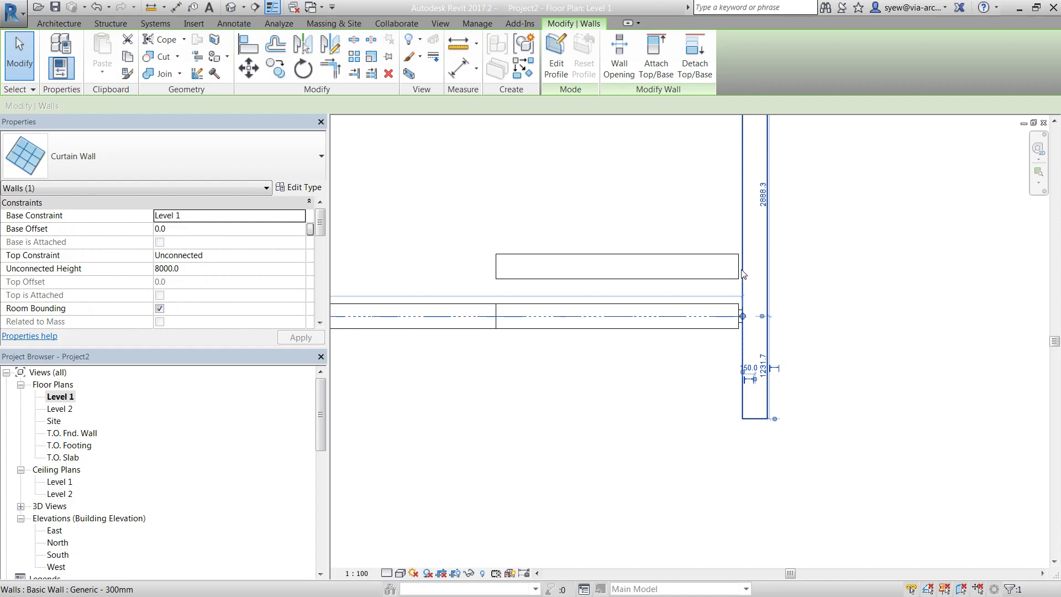
key(Escape)
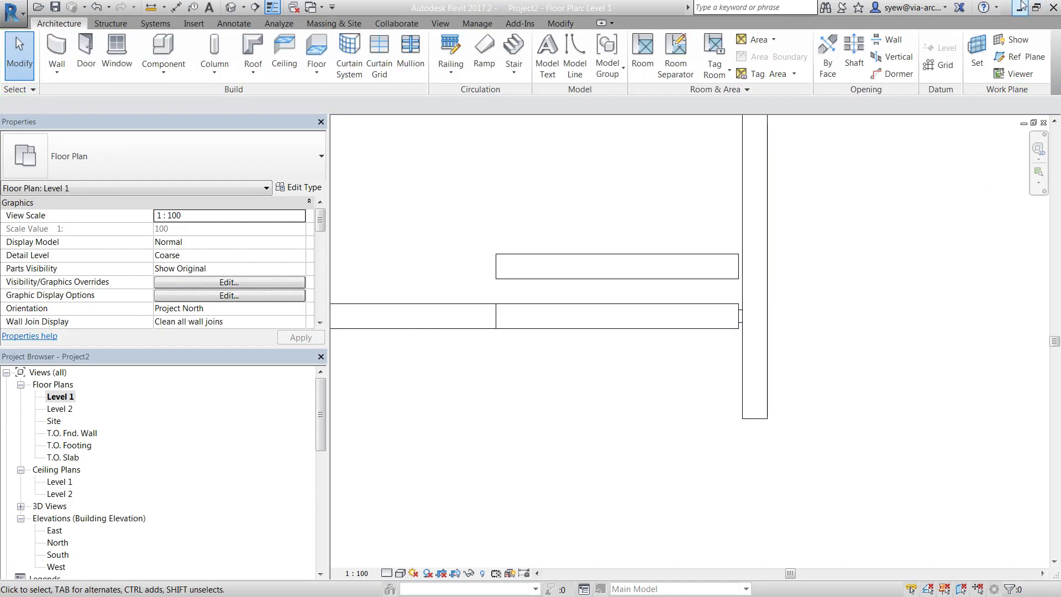
- Switch to ATU-LnL - Revit CW Technique.pdf in Adobe Acrobat and review the System Panel section on panel types, thickness and offset
click(1020, 7)
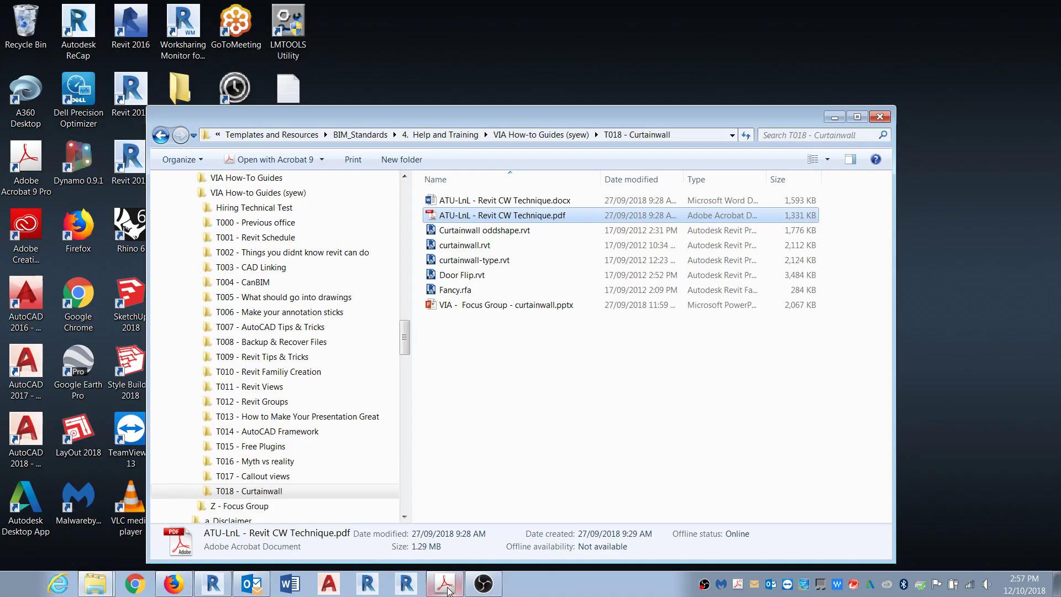
click(445, 584)
scroll(578, 400, down, 10)
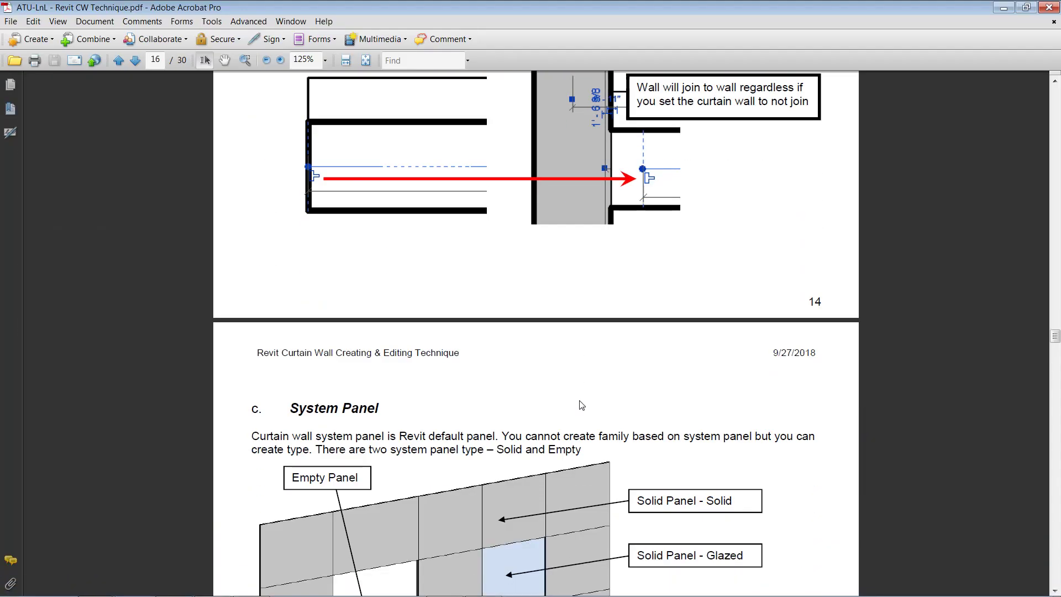
scroll(578, 400, down, 5)
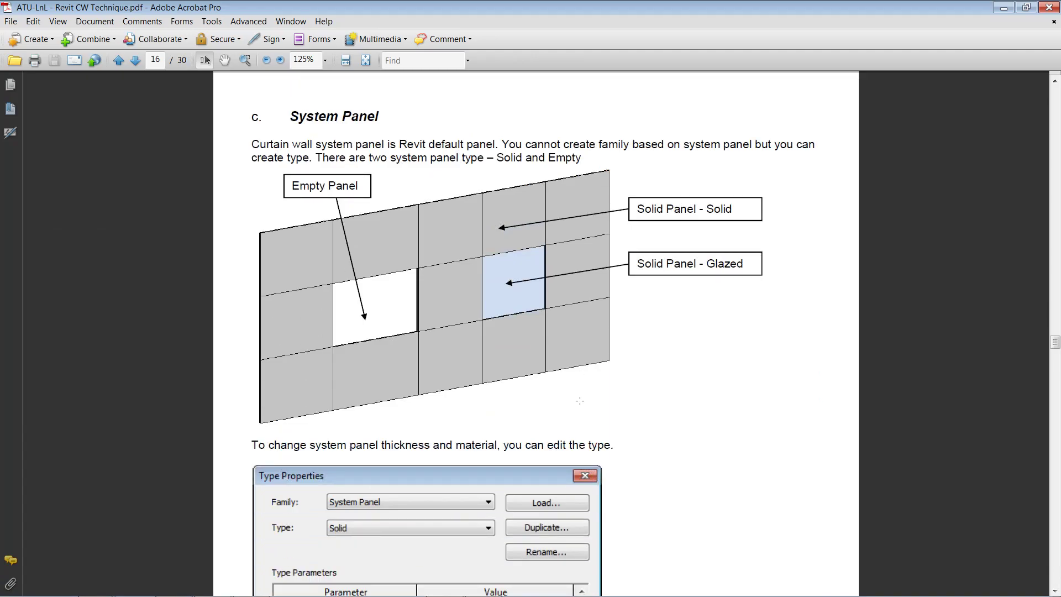
scroll(580, 400, down, 1)
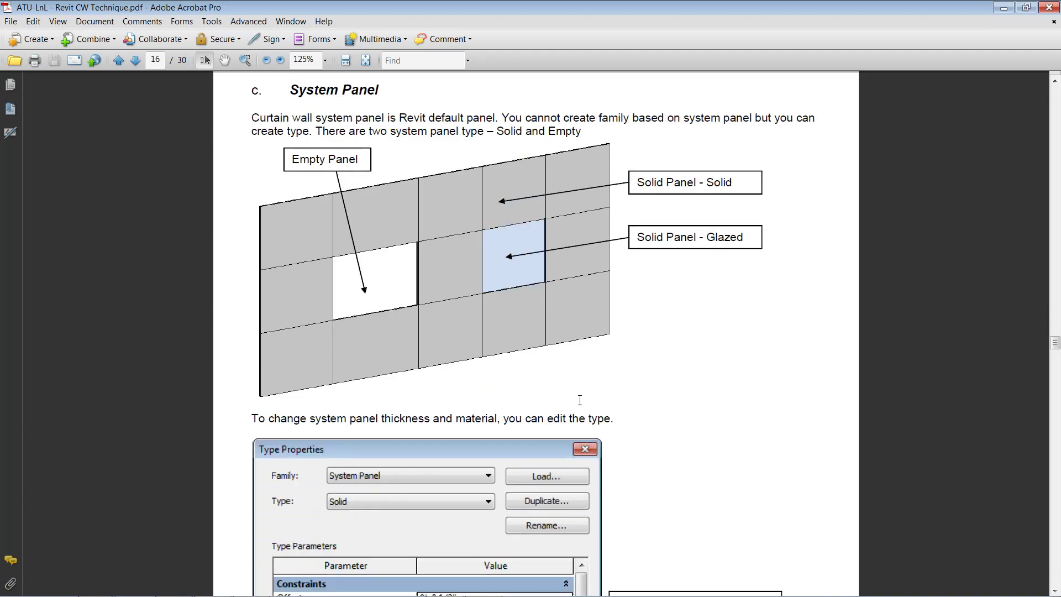
scroll(579, 400, up, 1)
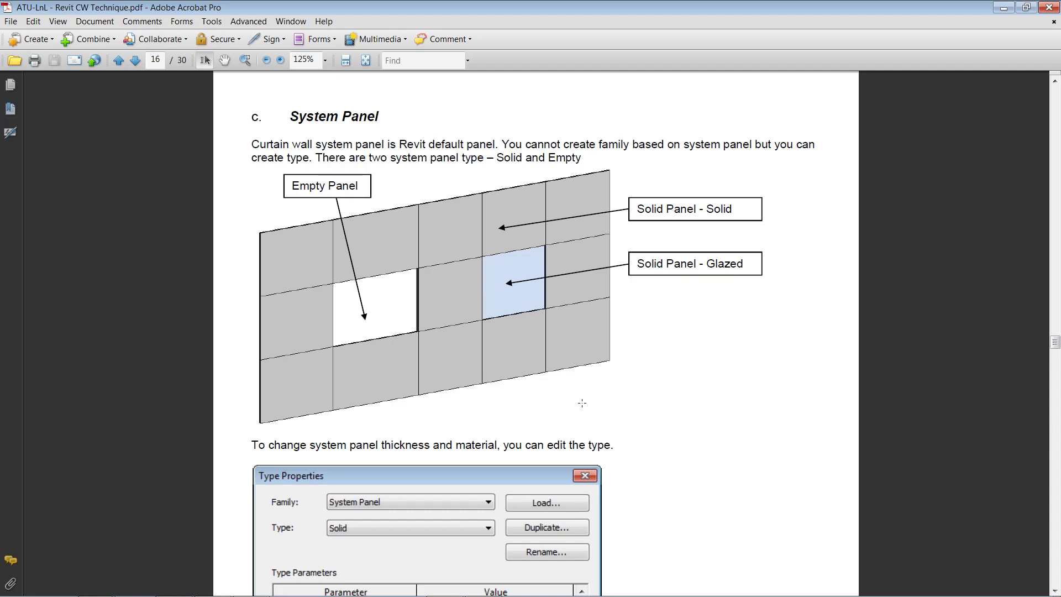
scroll(582, 403, down, 20)
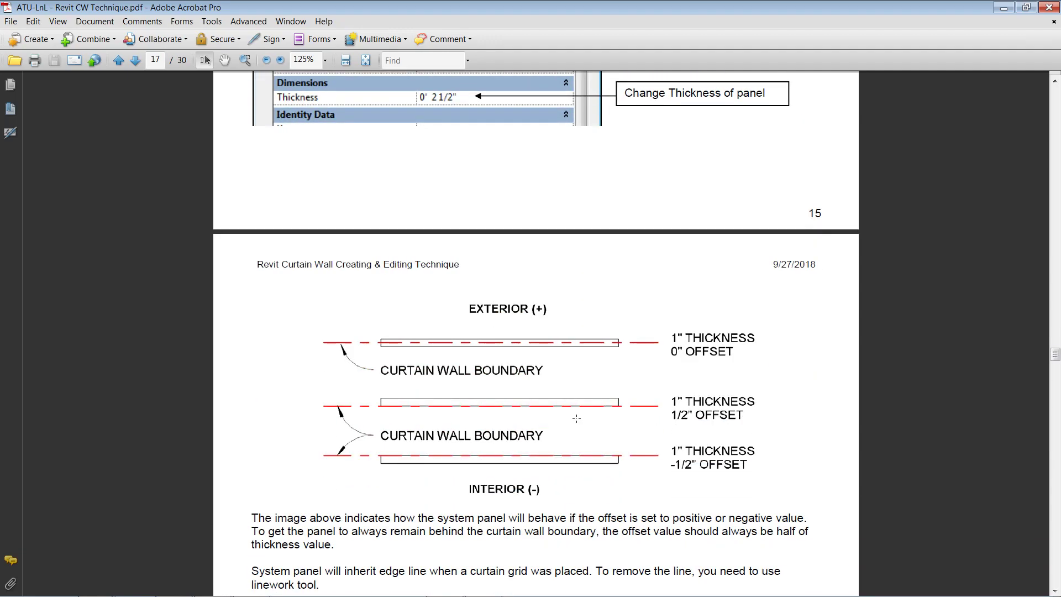
scroll(576, 418, up, 20)
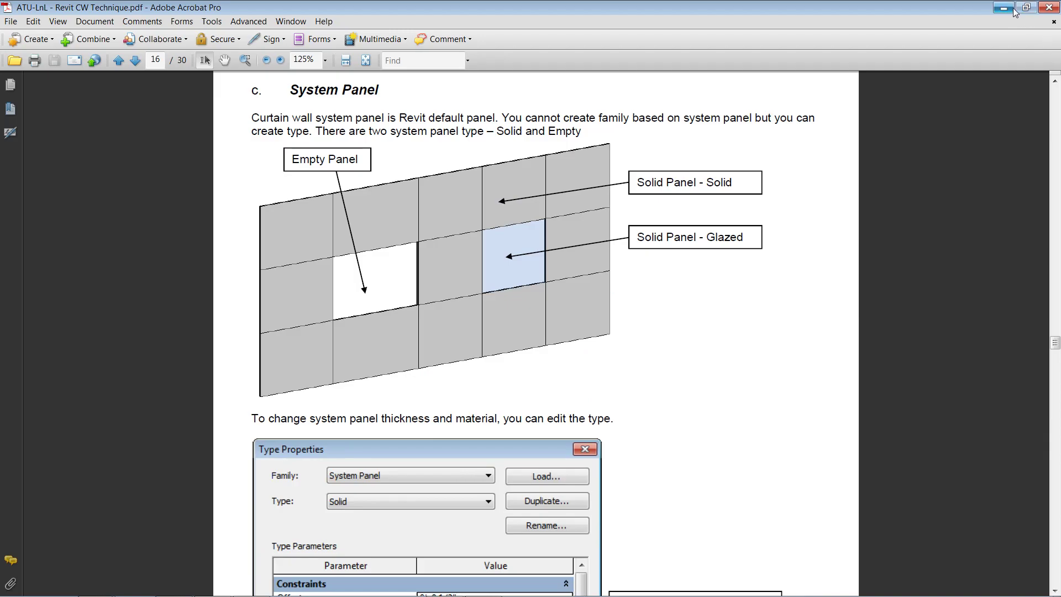
click(1013, 8)
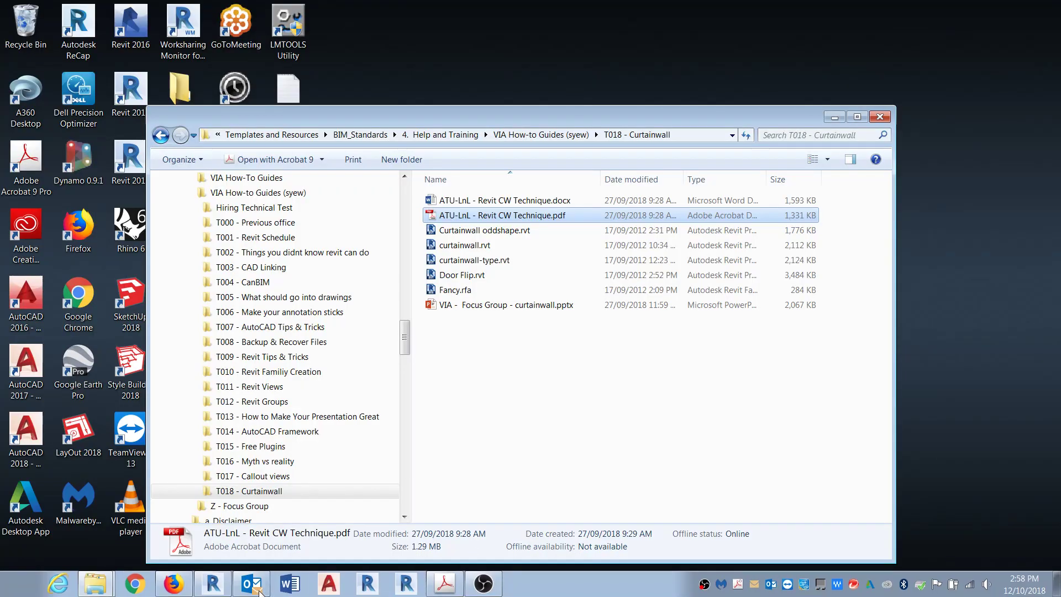
- Return to the Revit 3D view and change the upper wall-type panel at the curtain wall's end to System Panel Glazed
click(213, 583)
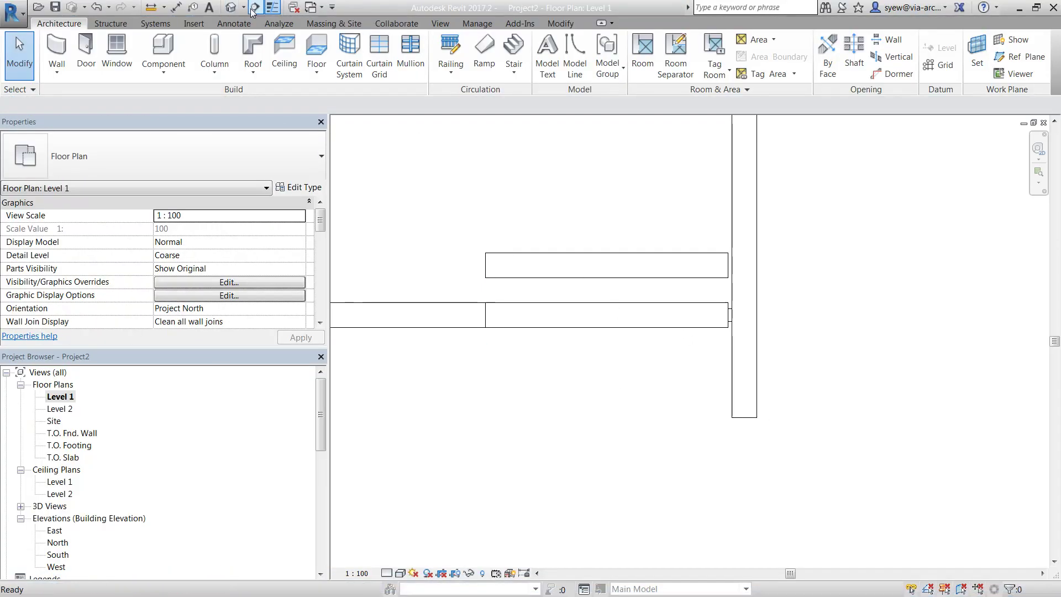
click(254, 7)
shift+middle_drag(718, 331, 575, 200)
click(568, 224)
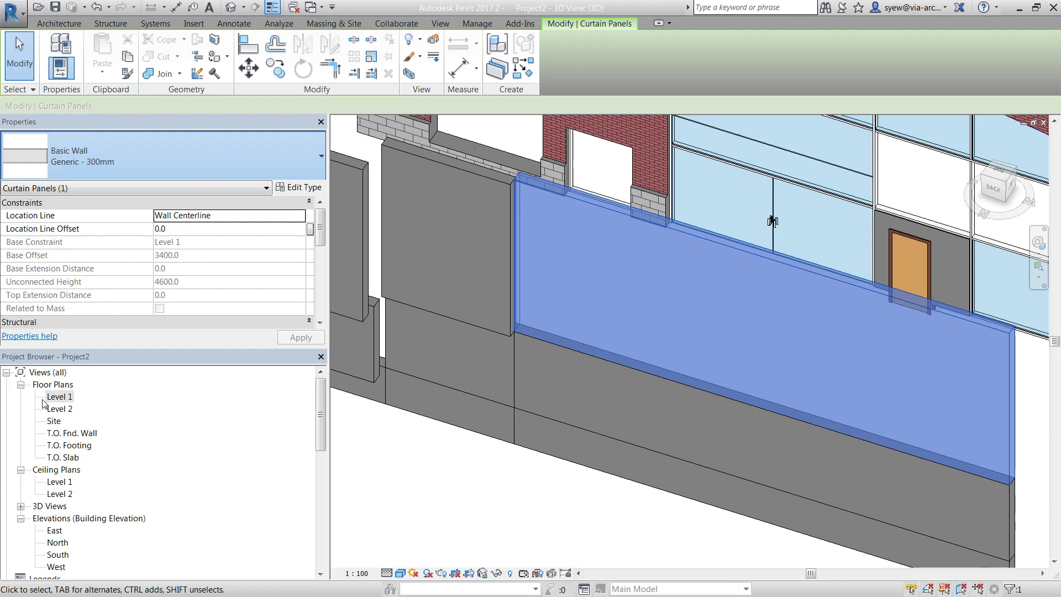
click(656, 292)
click(554, 454)
middle_drag(554, 454, 488, 407)
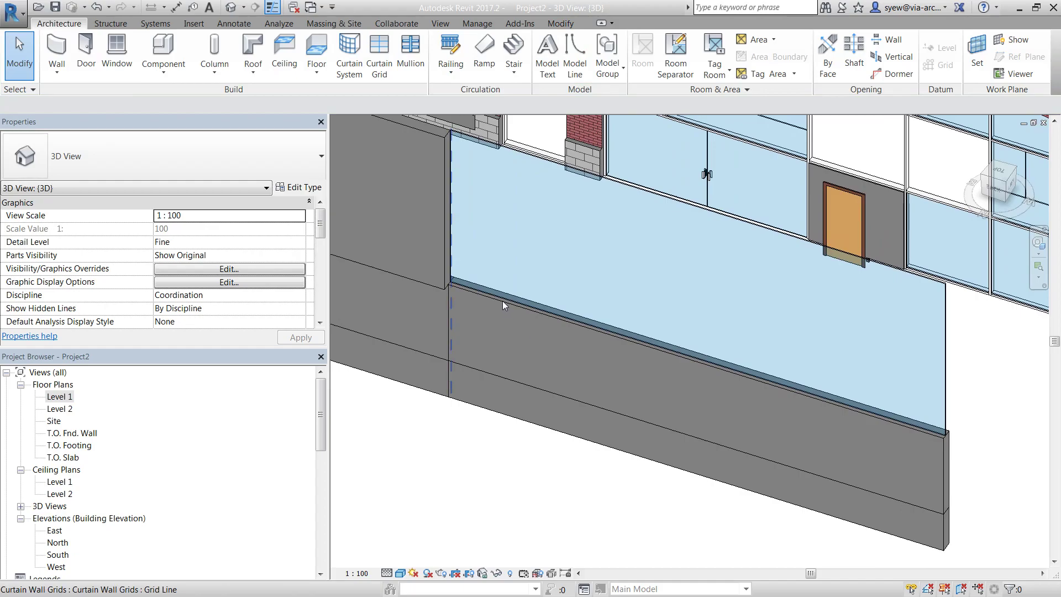
- Change the Generic - 300mm panel directly below the glazed panel to System Panel Solid
key(Tab)
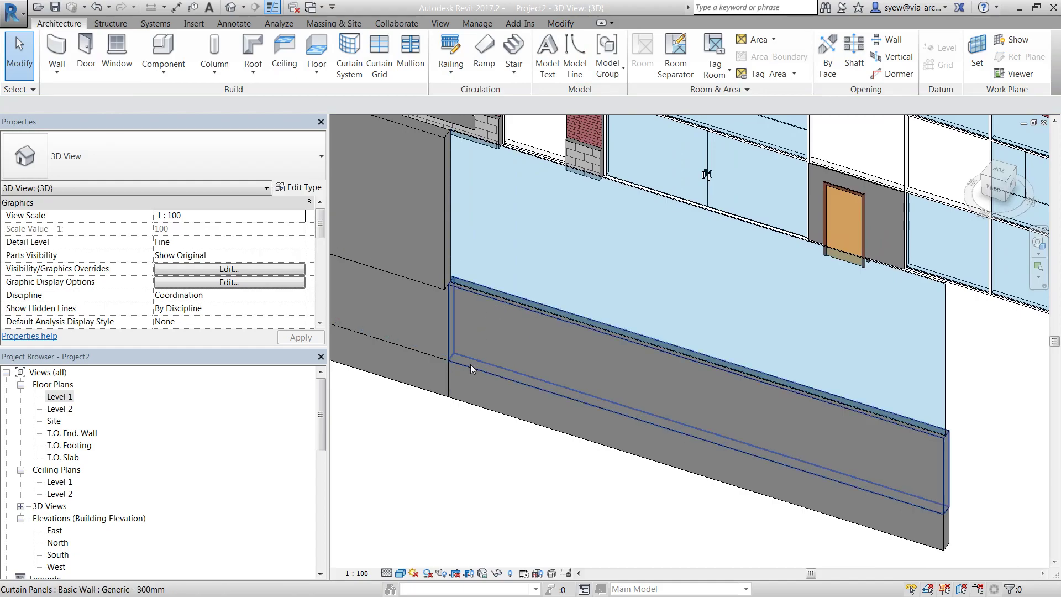
click(469, 364)
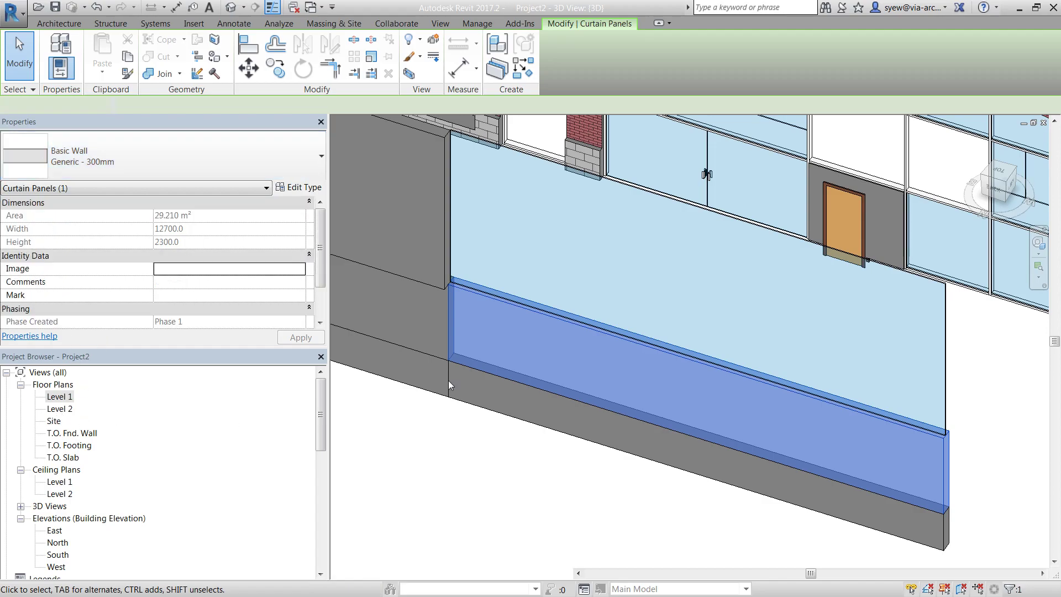
key(Escape)
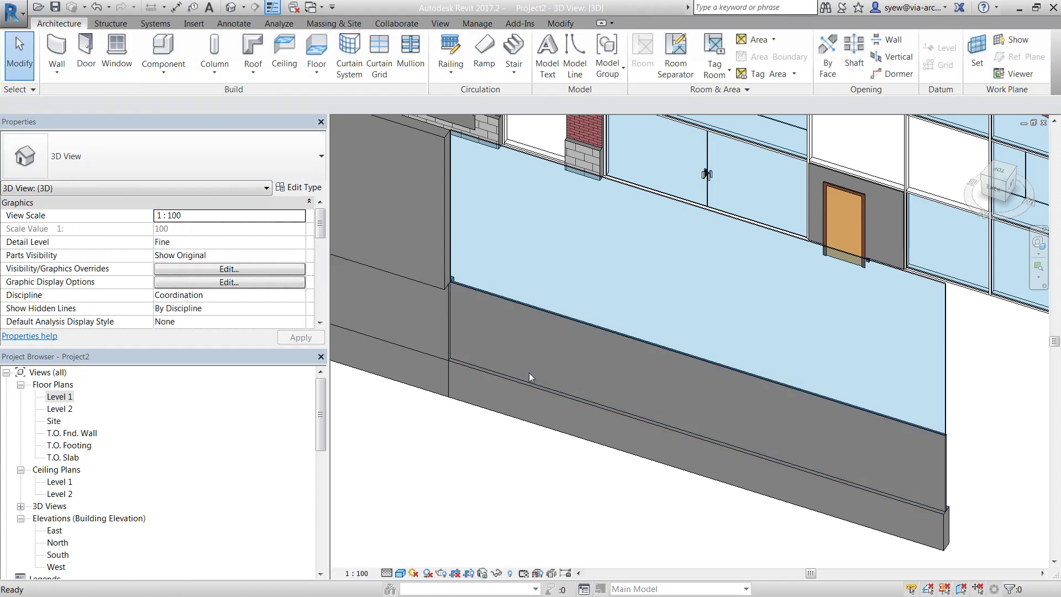
- Set the thickness of the System Panel Solid type to 75 mm, keeping its 19.5 offset
click(939, 470)
click(301, 187)
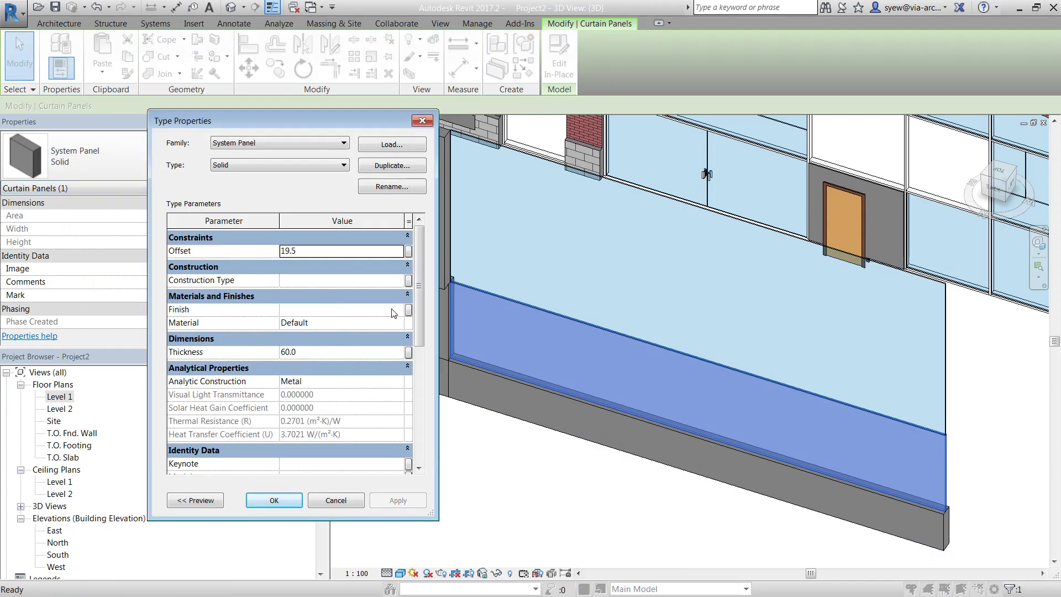
click(317, 352)
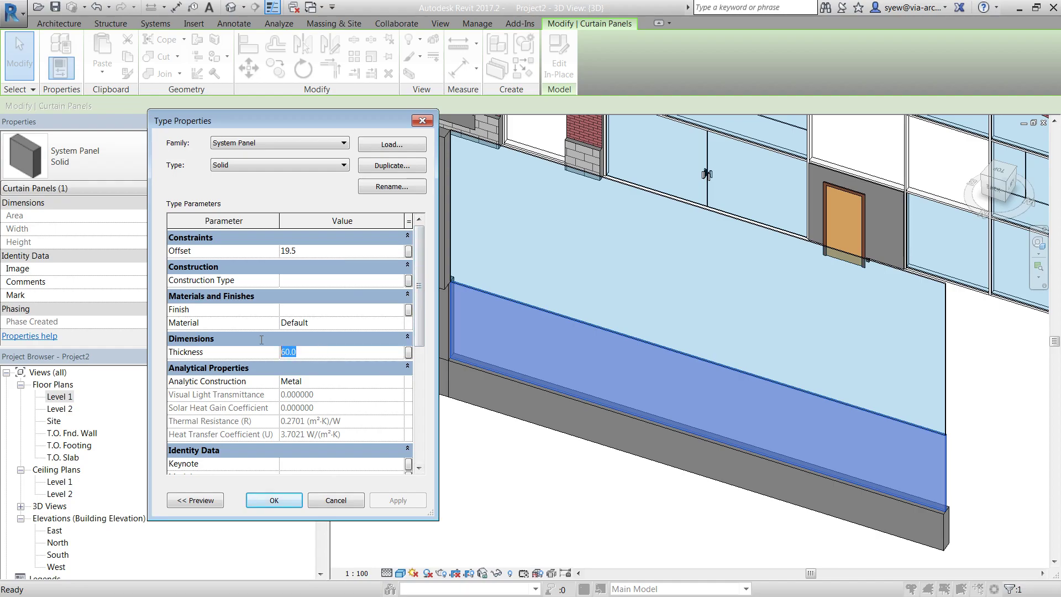
text(75)
click(320, 254)
click(389, 500)
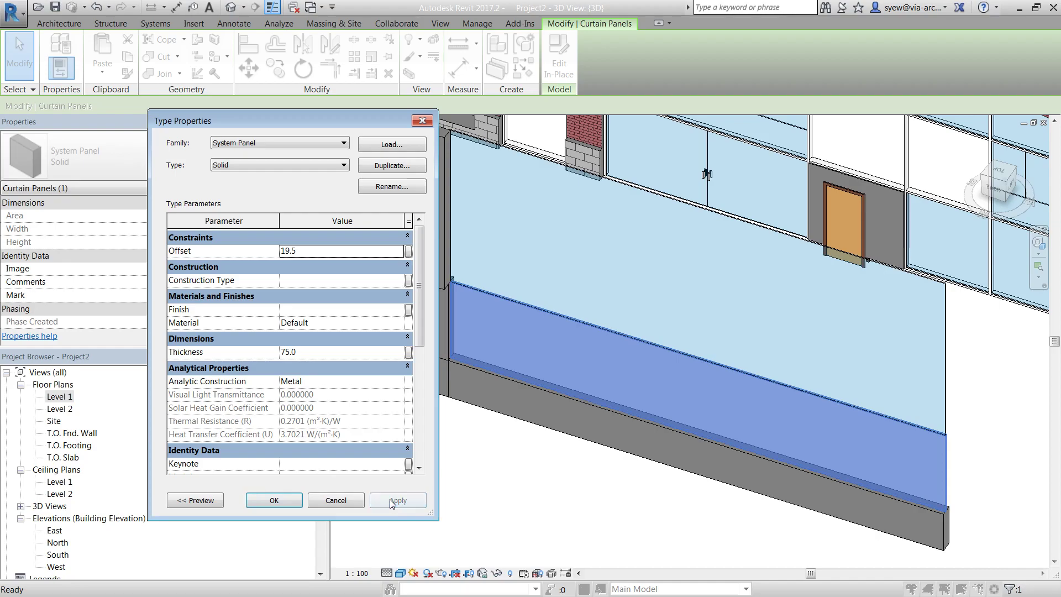
click(287, 504)
- Set the thickness of the System Panel Glazed type to 50 mm
shift+middle_drag(885, 490, 721, 484)
click(720, 390)
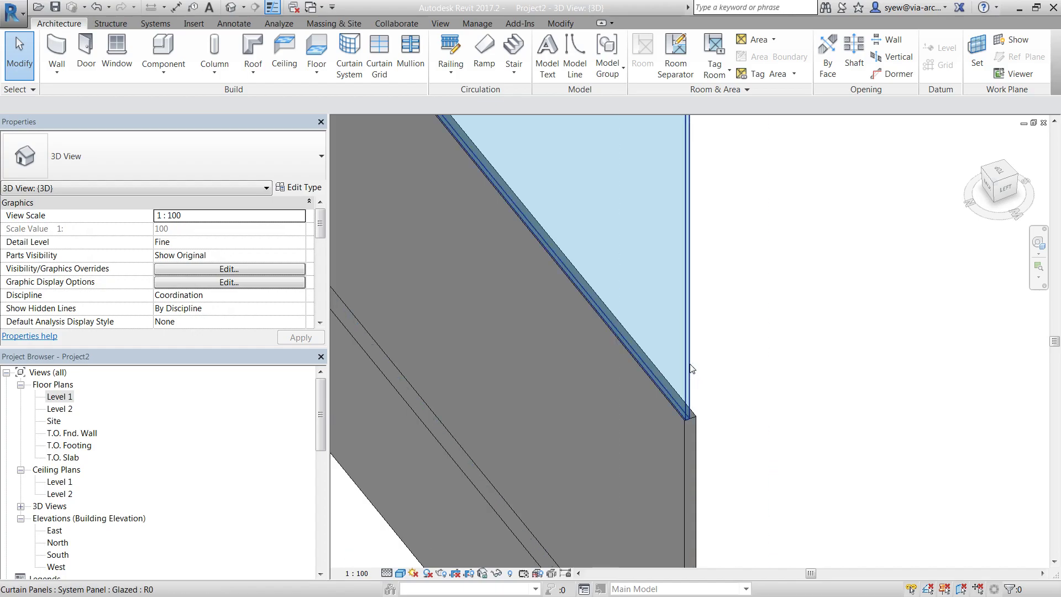
click(702, 390)
click(298, 187)
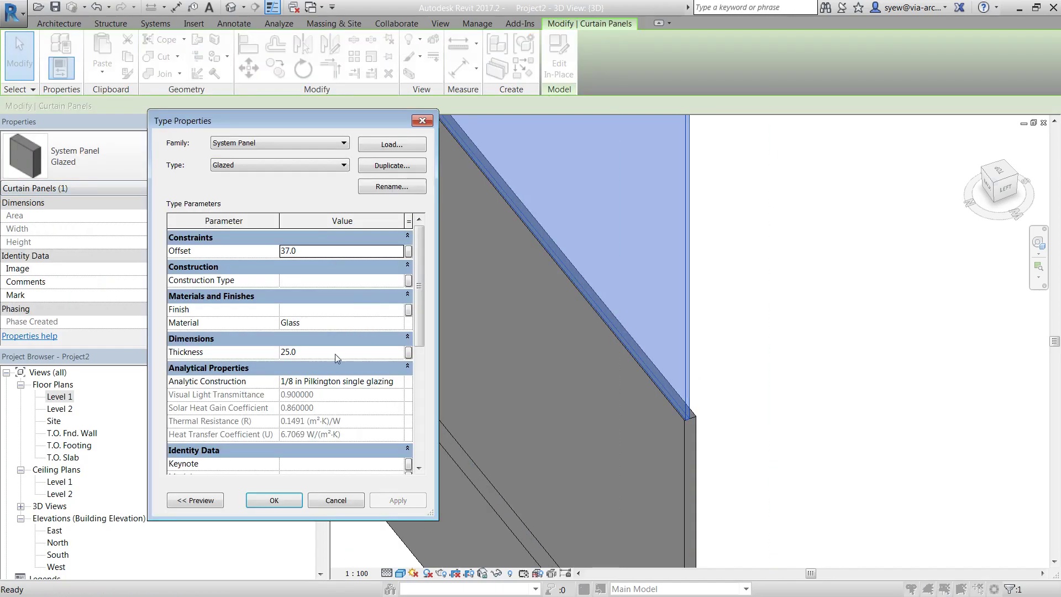
click(330, 351)
text(50m)
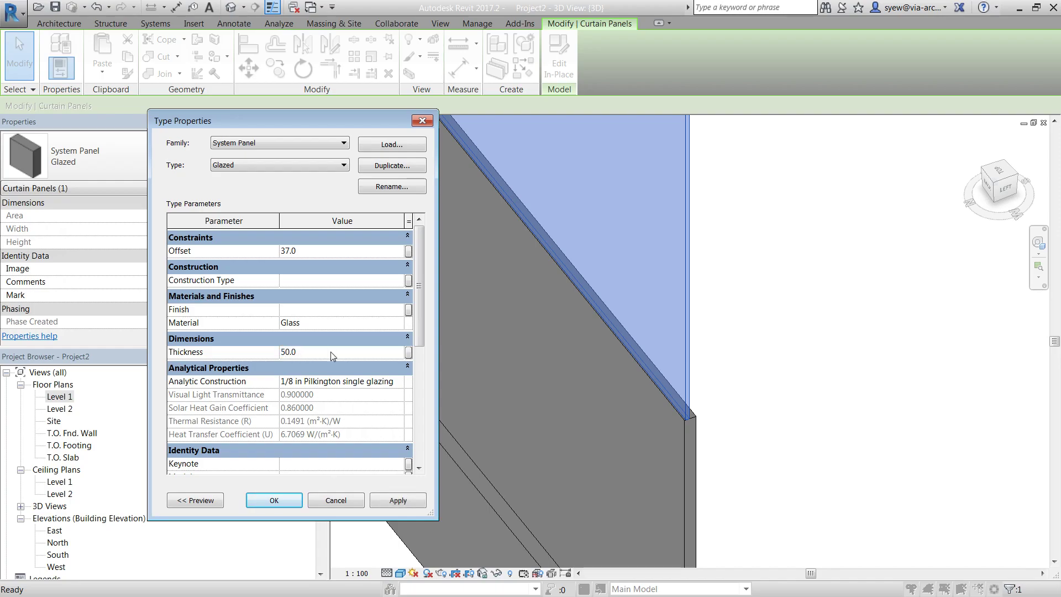
click(286, 499)
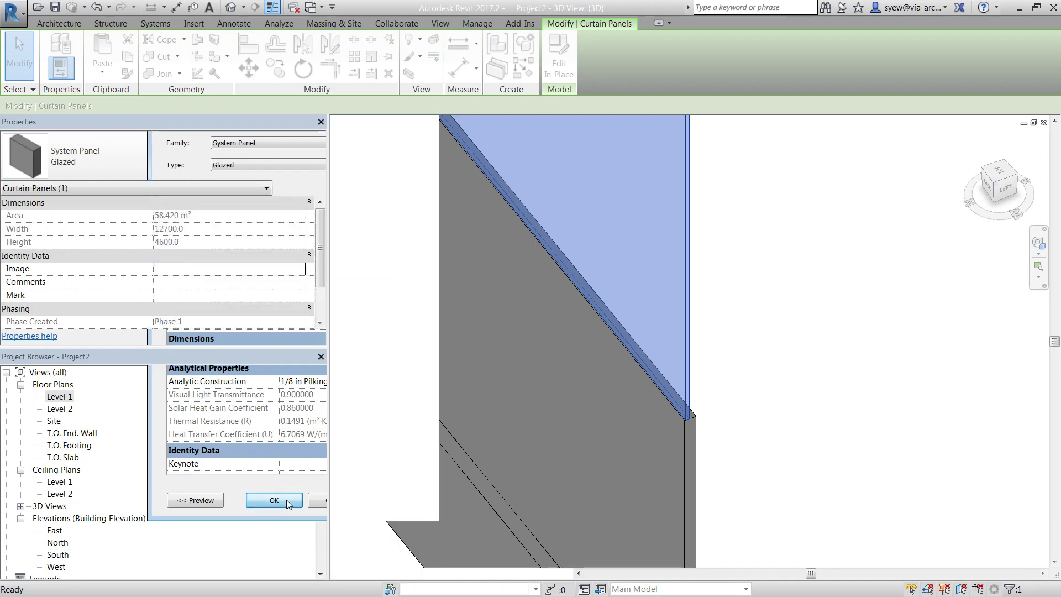
click(781, 462)
- Start editing the large glazed panel in place and open the sketch of its glass extrusion
scroll(781, 462, down, 2)
scroll(575, 459, down, 3)
shift+middle_drag(575, 459, 635, 386)
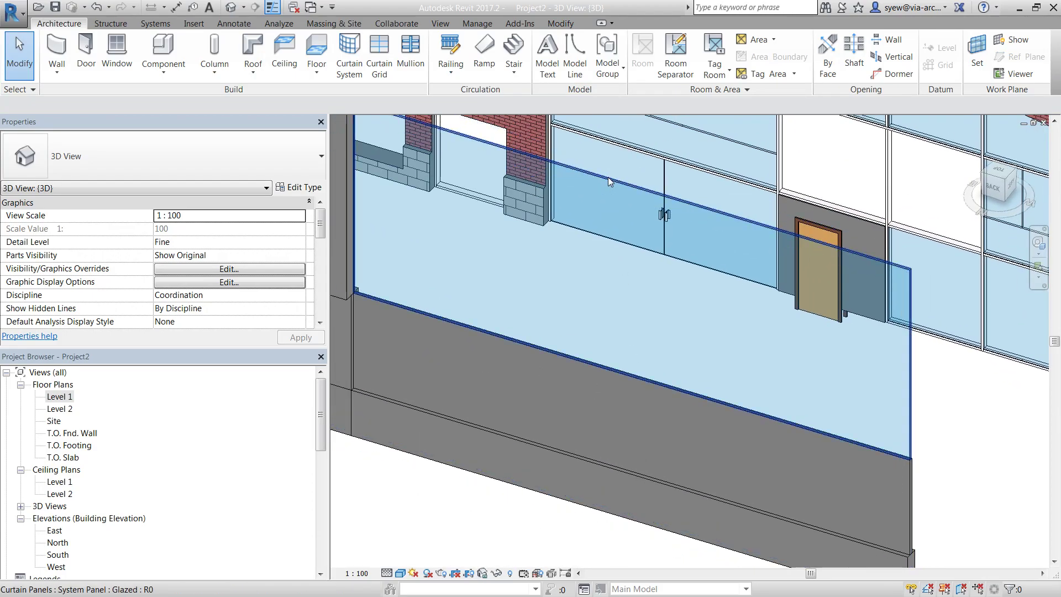
click(602, 225)
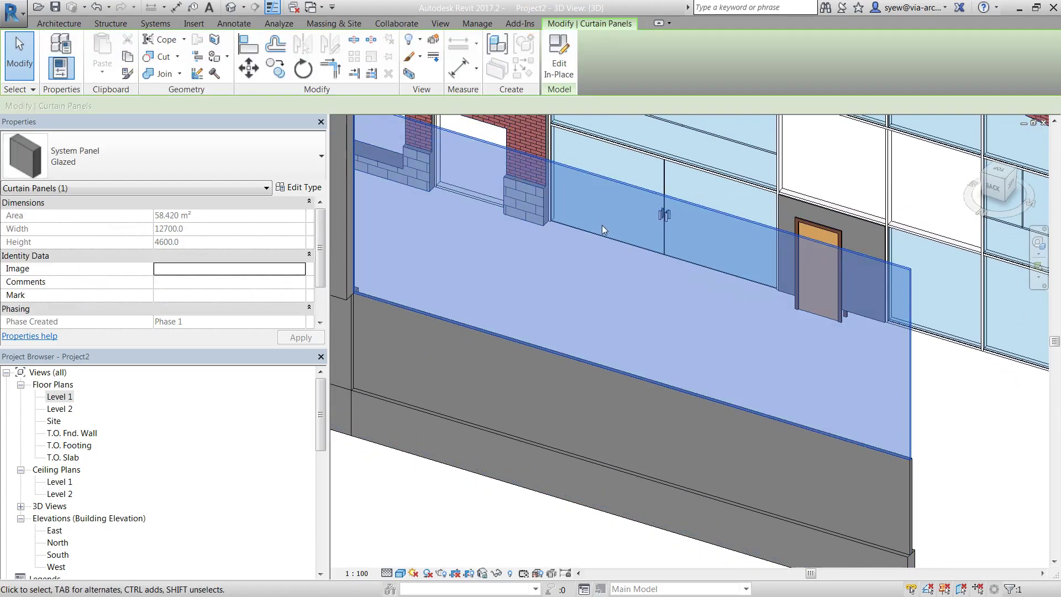
click(567, 55)
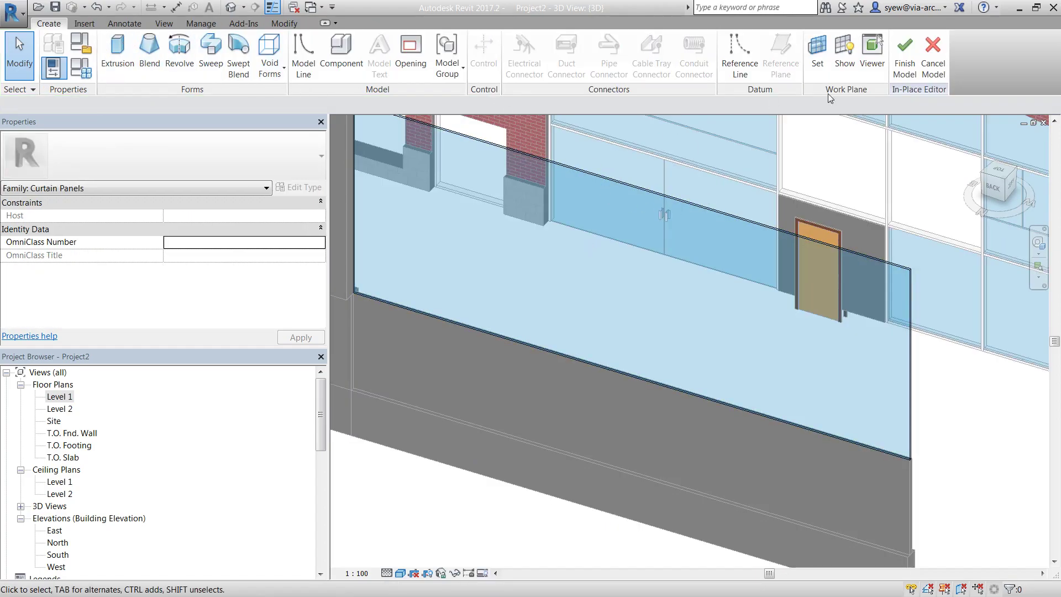
click(774, 230)
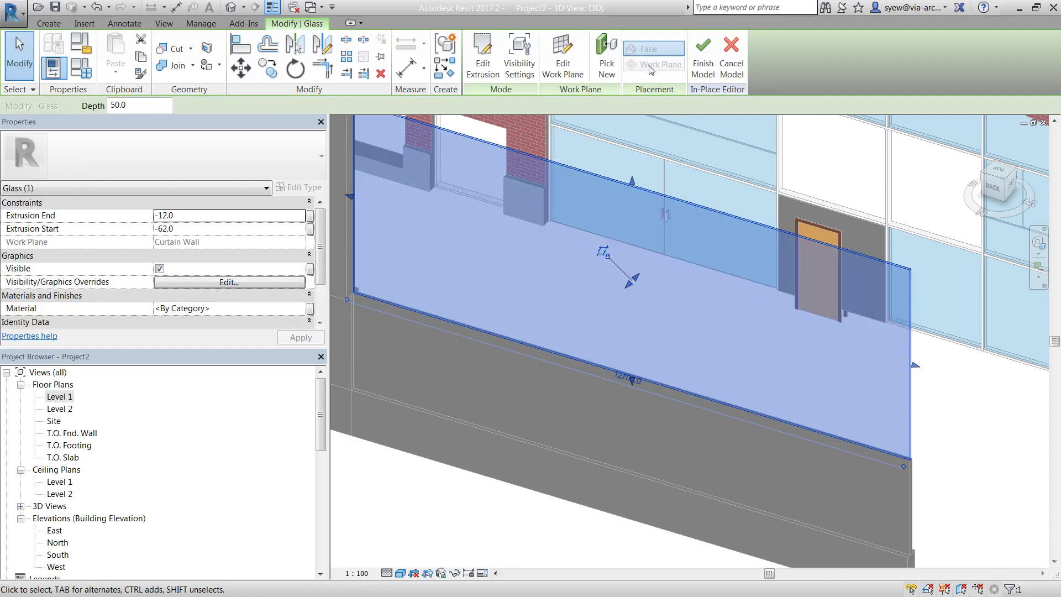
click(483, 55)
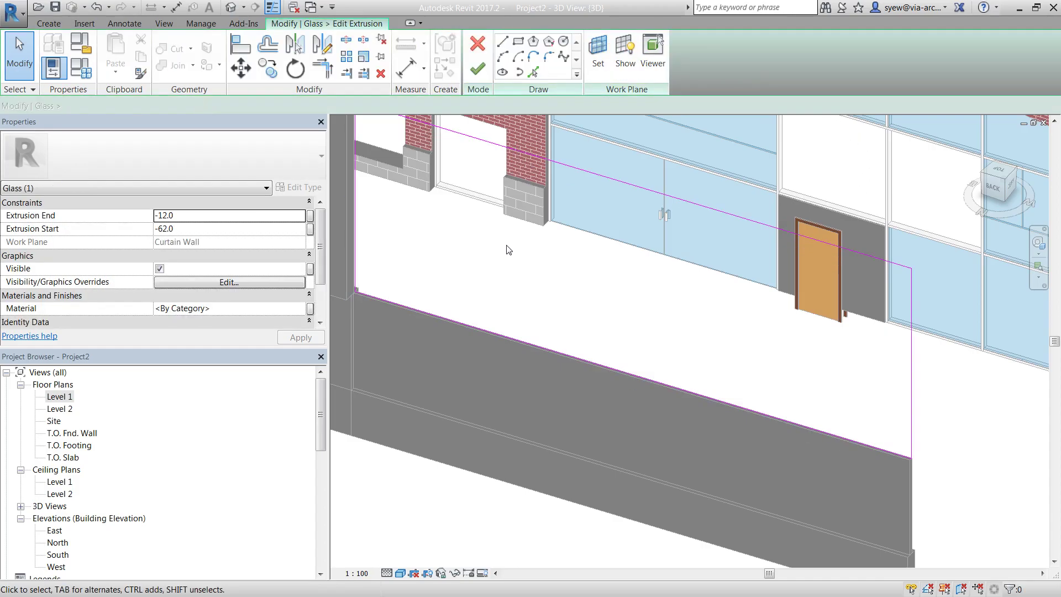
- Sketch a circle of about 1300 mm radius near the glass panel's left end, then finish the extrusion and in-place model
click(563, 42)
click(432, 241)
click(488, 266)
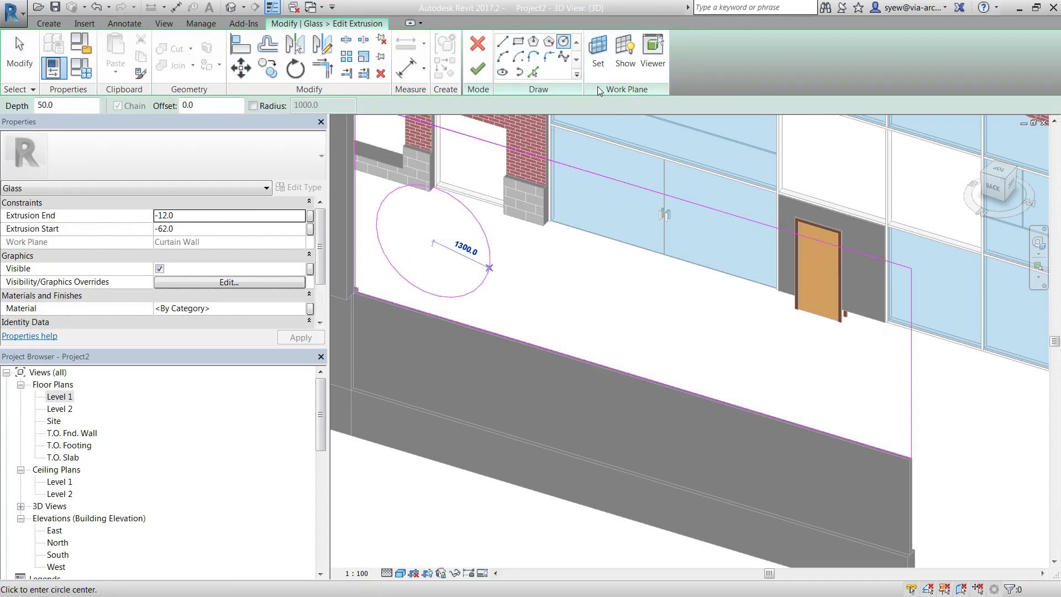
click(478, 68)
key(Escape)
click(476, 56)
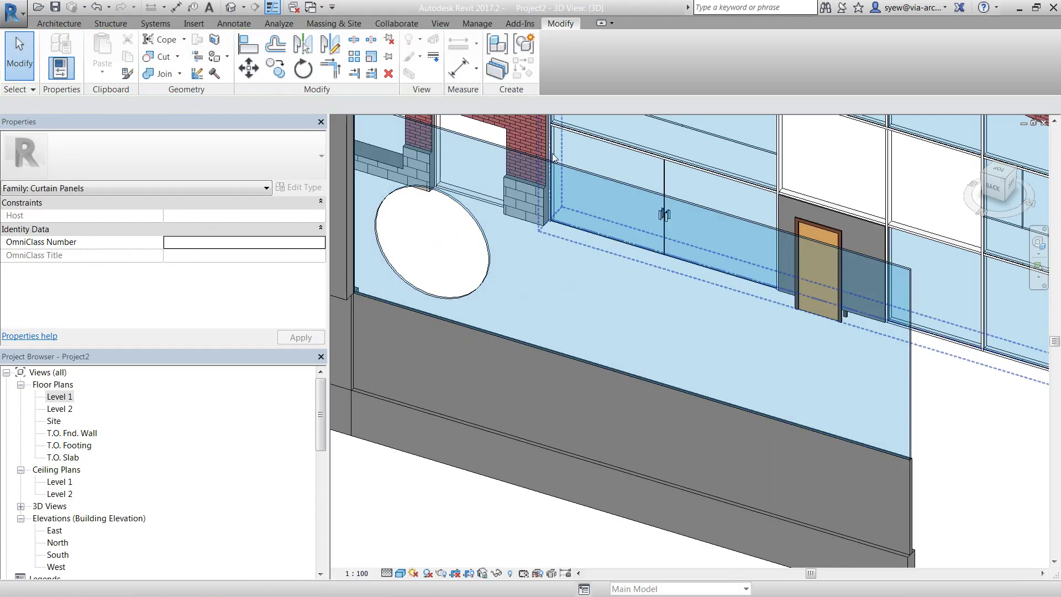
scroll(598, 282, down, 3)
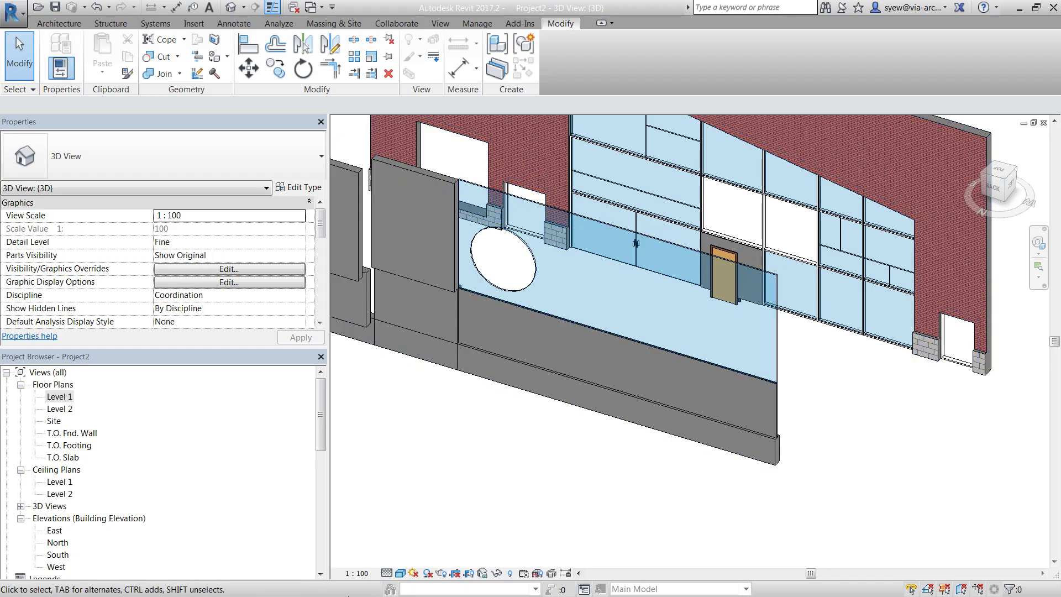
- Switch to Firefox to view the Kawneer 1600UT curtain wall reference image
click(1019, 7)
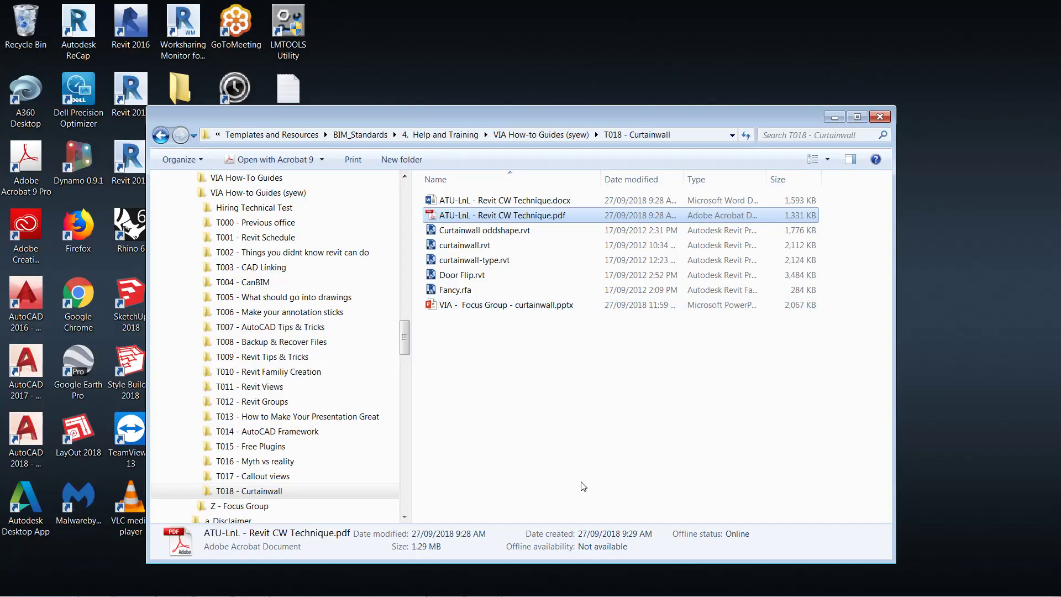
click(163, 584)
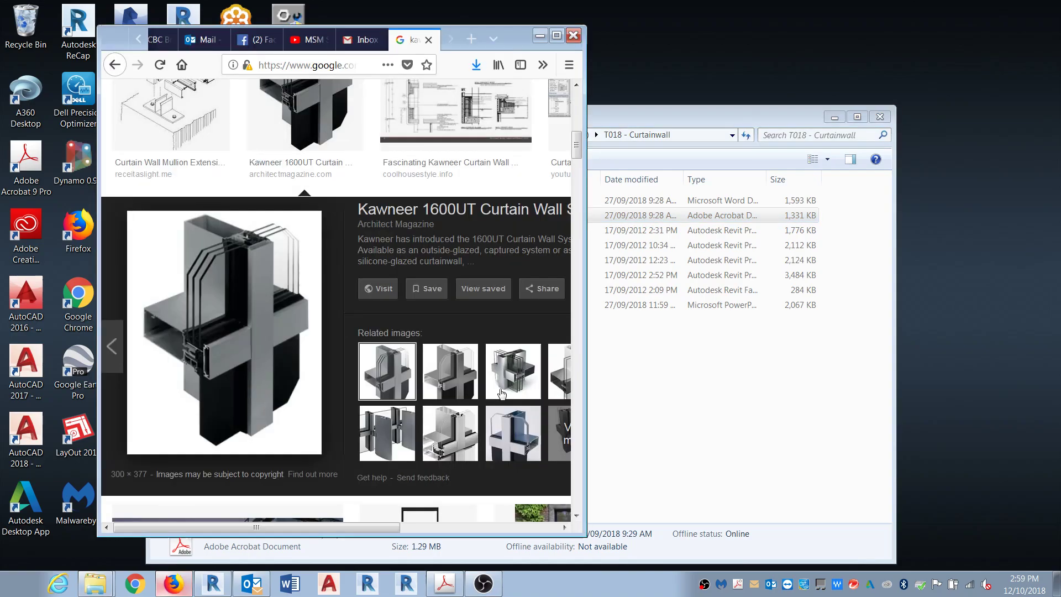
- Switch to Revit and edit the profile of the curtain wall with the circular hole, lowering its top line's right end
click(213, 585)
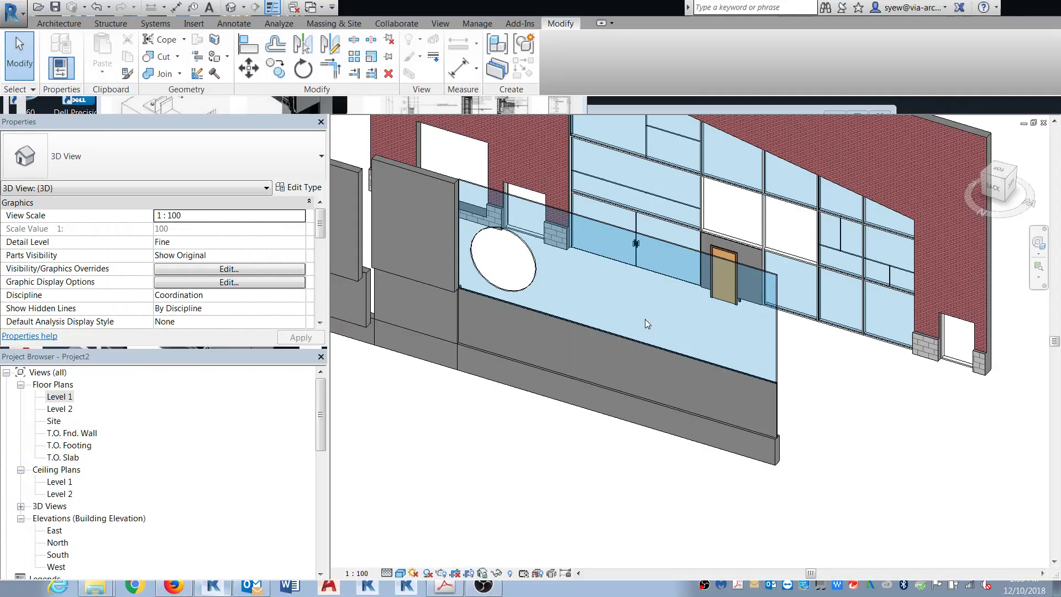
click(630, 231)
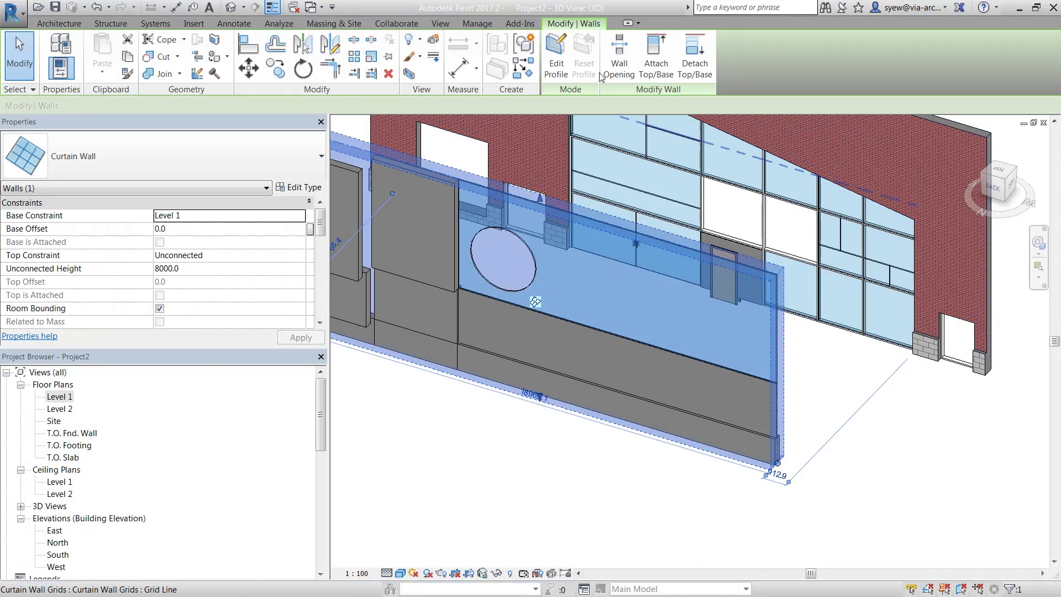
click(555, 55)
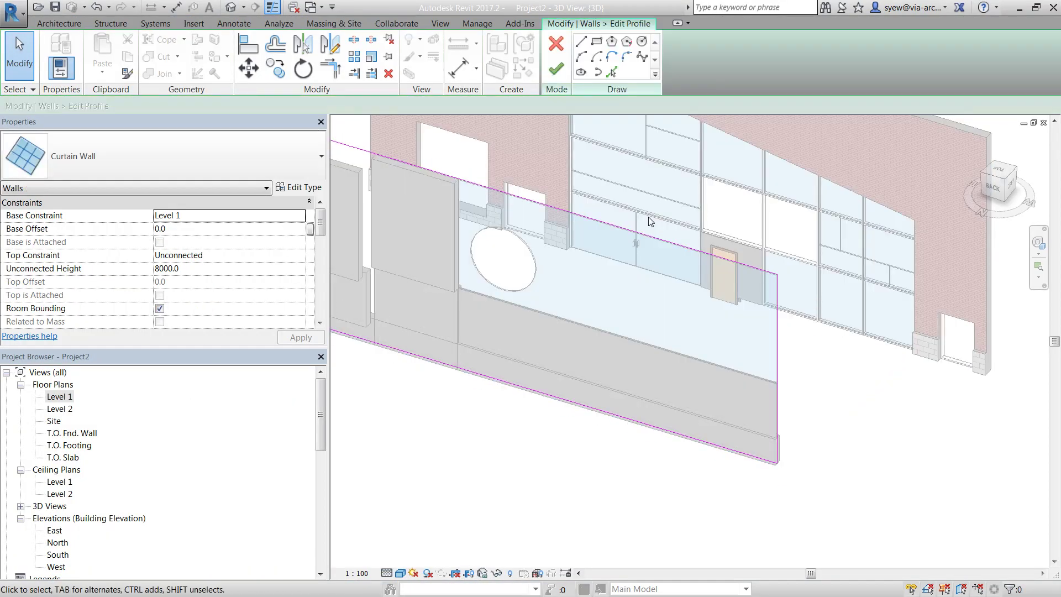
click(771, 275)
drag(778, 275, 777, 300)
click(436, 340)
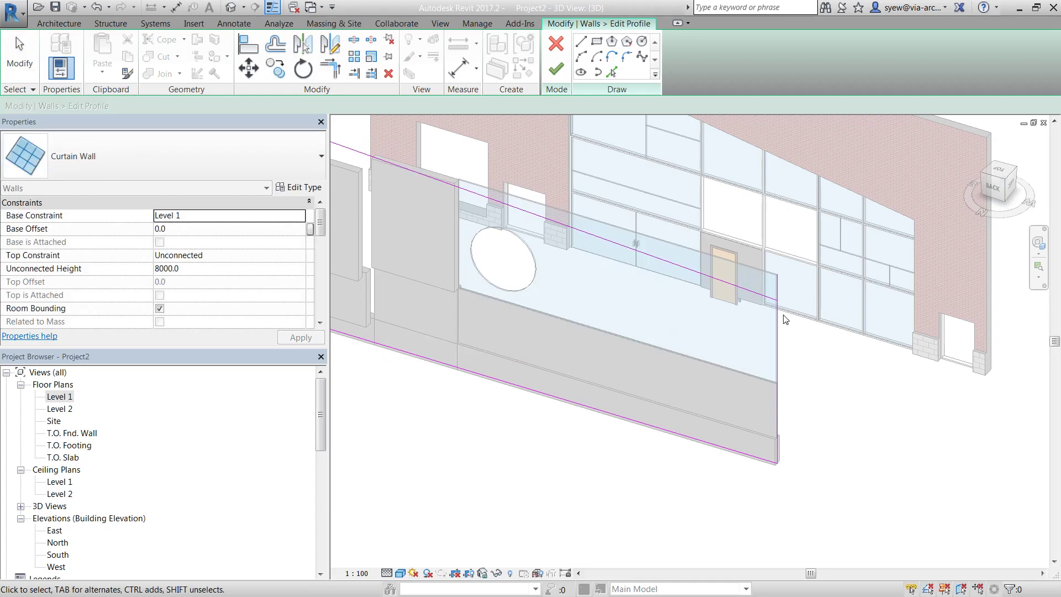
- Trim the right side line to the sloped top line, finish the curtain wall profile and delete the instances causing errors
key(t)
key(r)
click(556, 68)
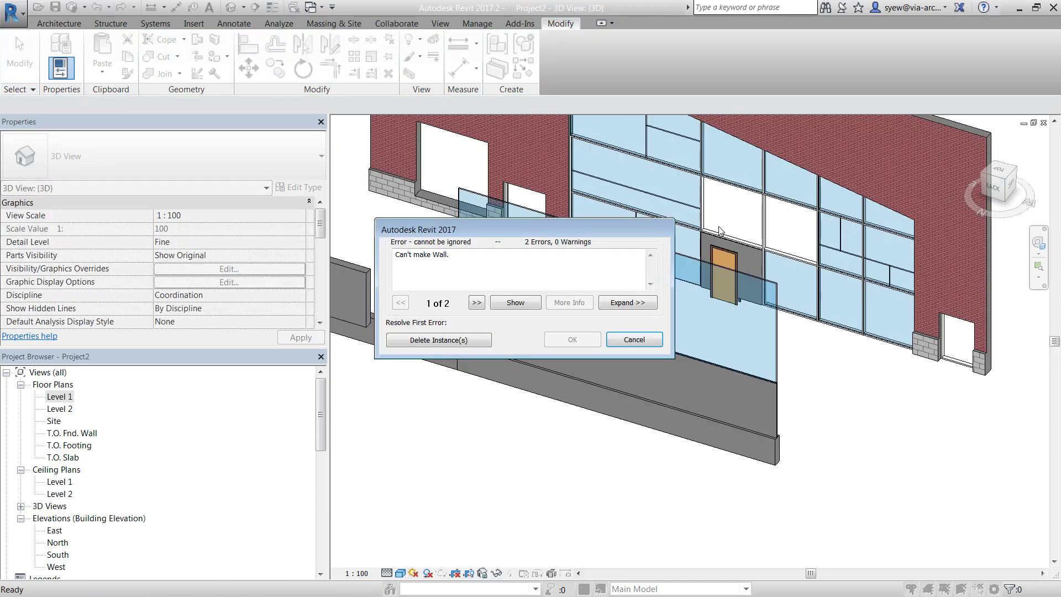
click(455, 345)
click(684, 501)
middle_drag(603, 478, 731, 352)
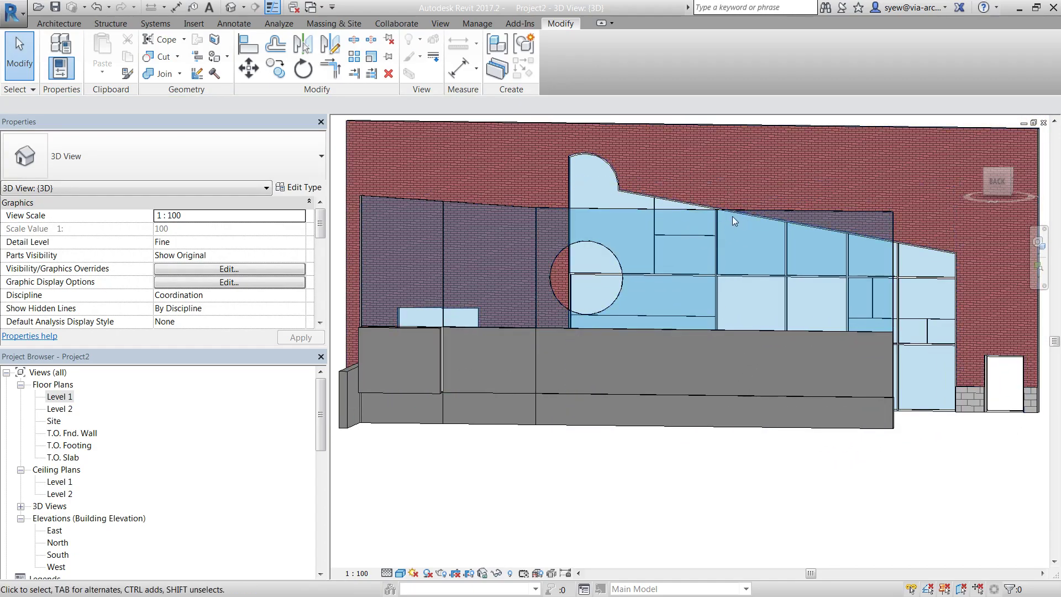
- Edit the large glazed panel in place, removing its unsatisfied constraints, and open the sketch of its glass extrusion
click(729, 225)
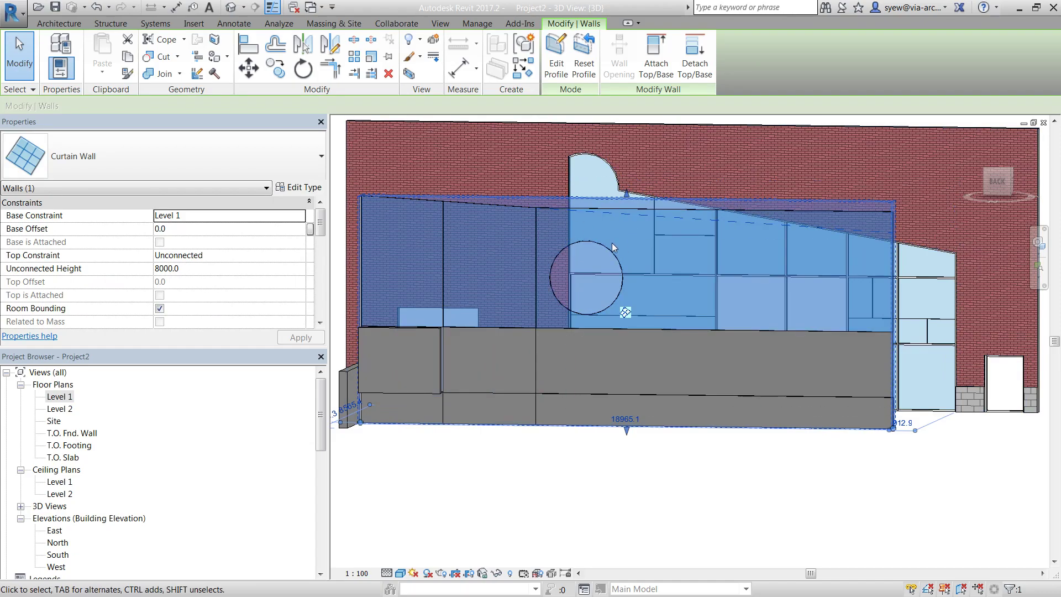
click(612, 208)
shift+middle_drag(643, 255, 636, 254)
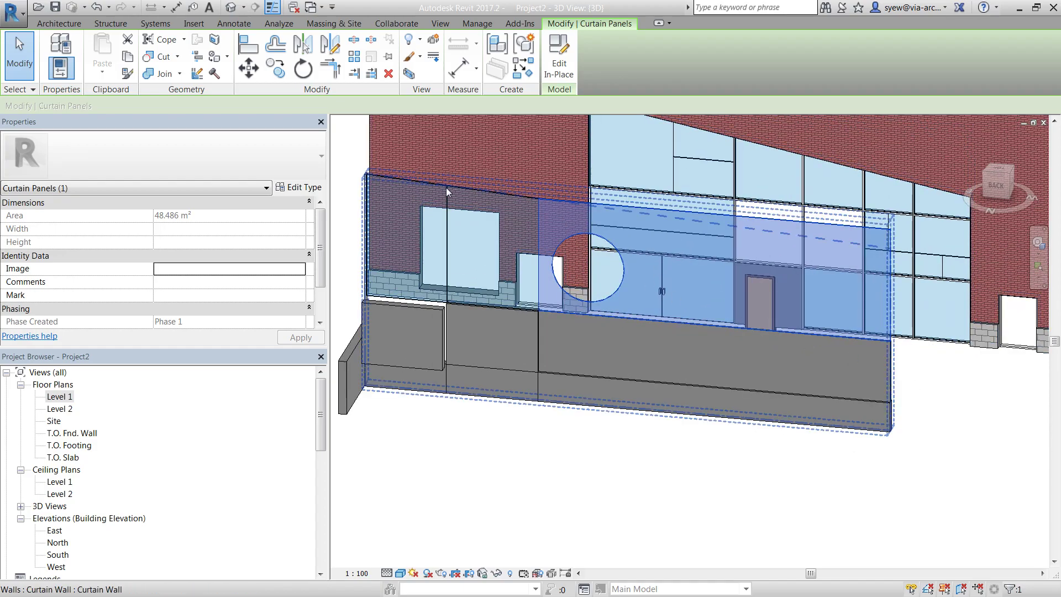
double_click(613, 206)
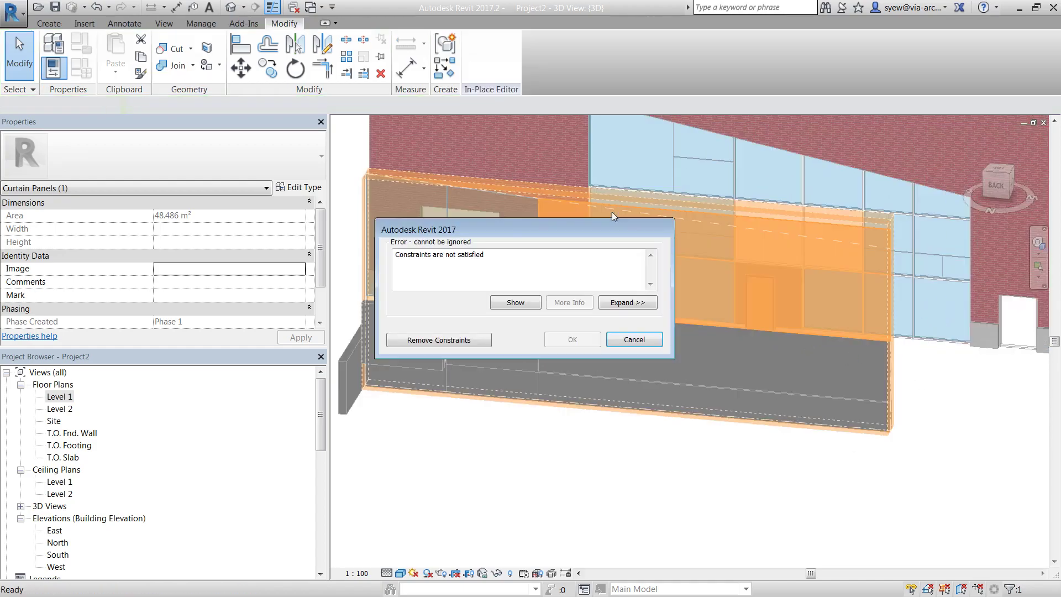
click(439, 340)
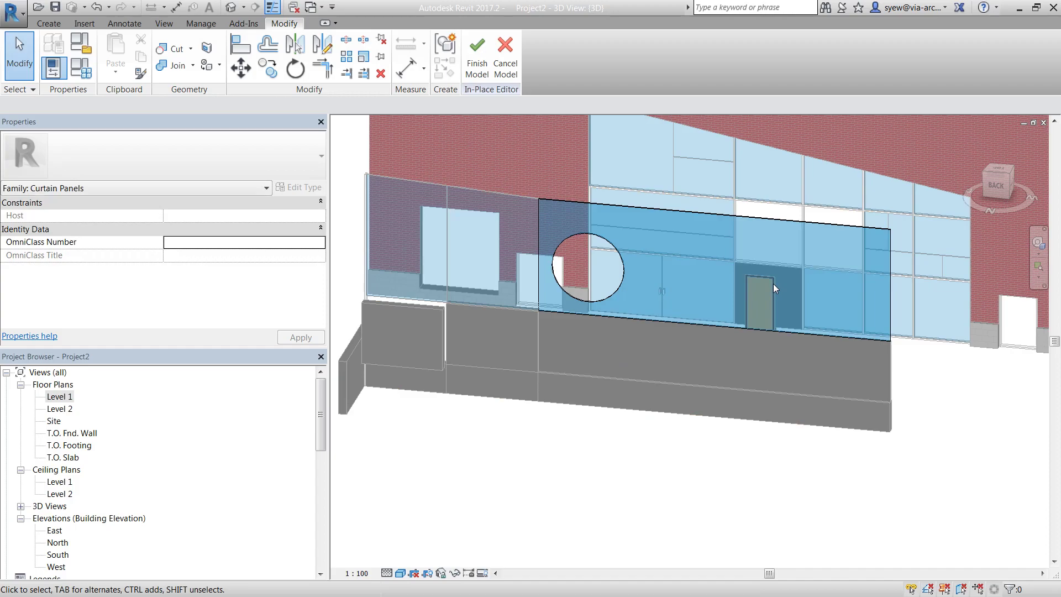
click(654, 206)
click(478, 54)
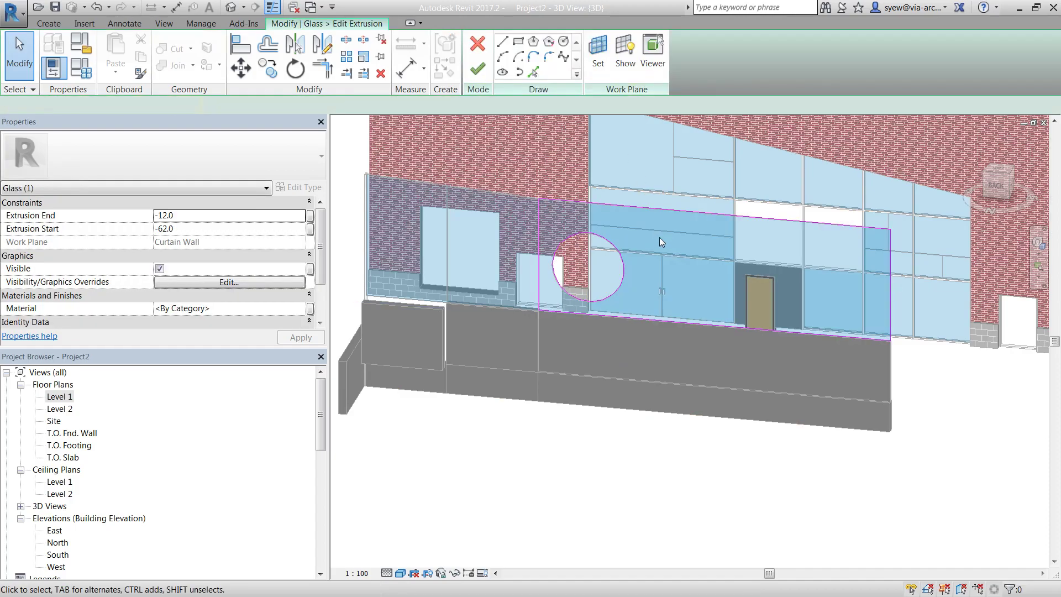
- Try to pick reference lines for the glass sketch's top edge, then finish the extrusion and the in-place model
scroll(657, 236, up, 2)
click(981, 242)
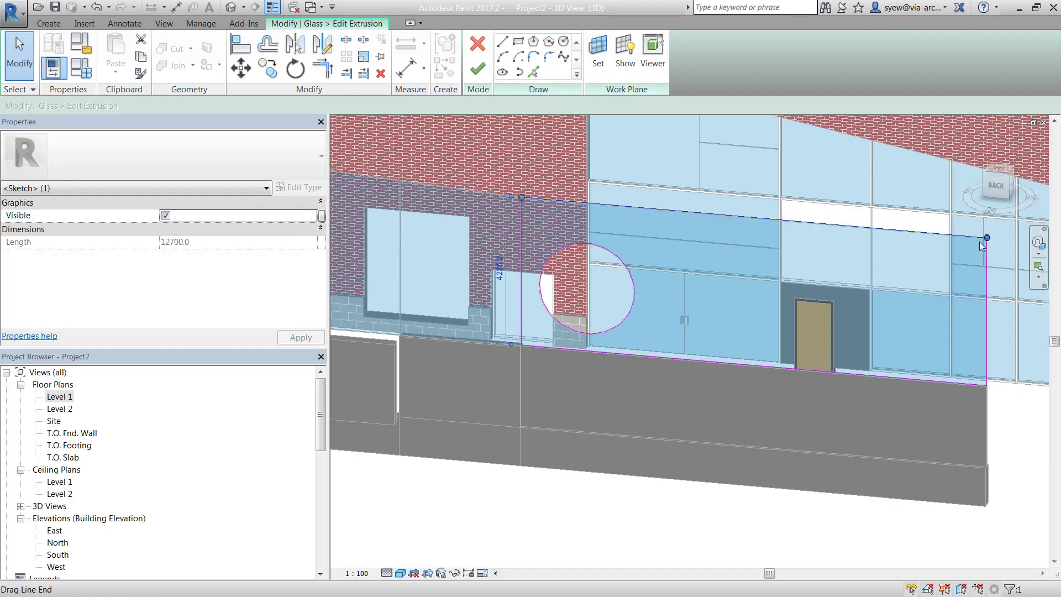
click(532, 72)
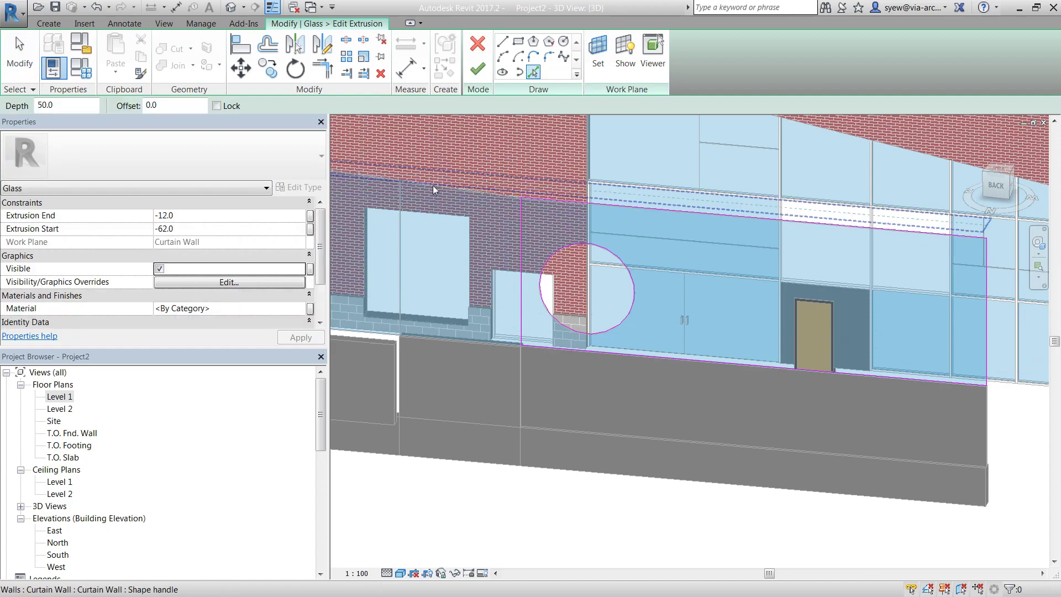
click(478, 69)
scroll(640, 344, down, 2)
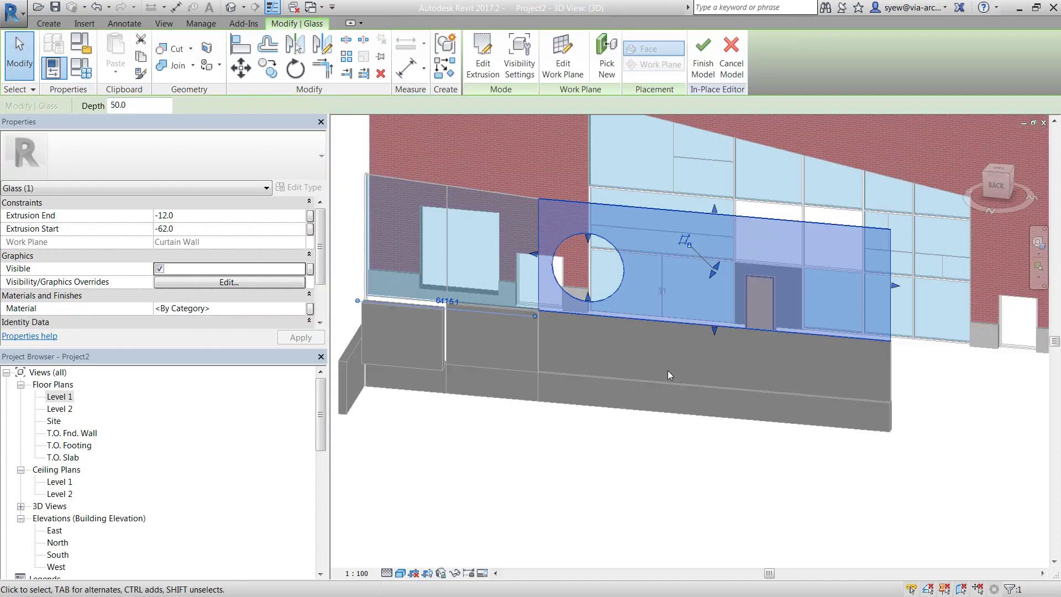
click(668, 370)
click(476, 52)
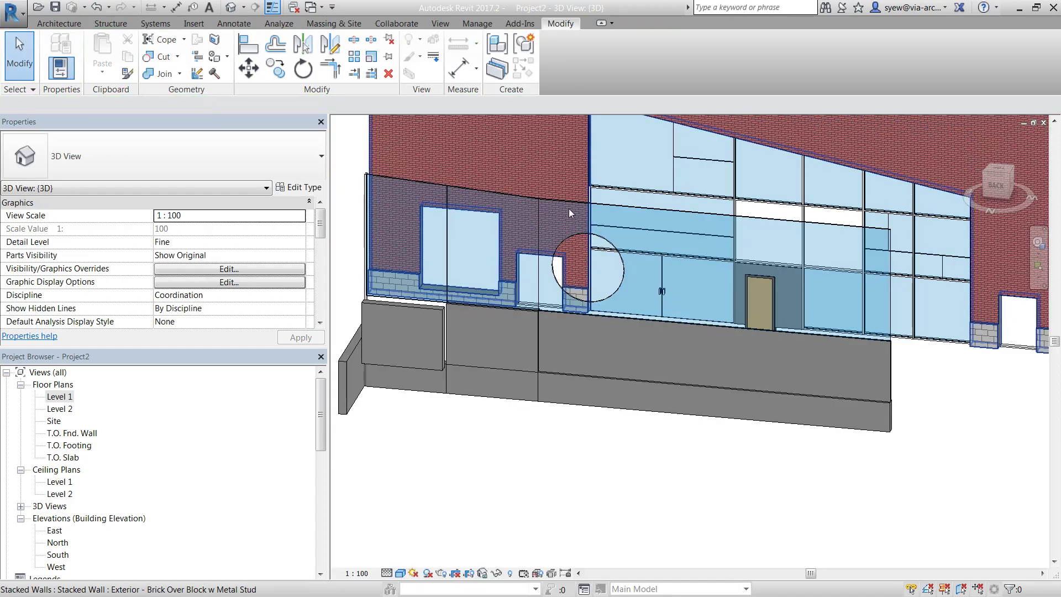
- Inspect the properties of the in-place glass panel and its host curtain wall
click(596, 247)
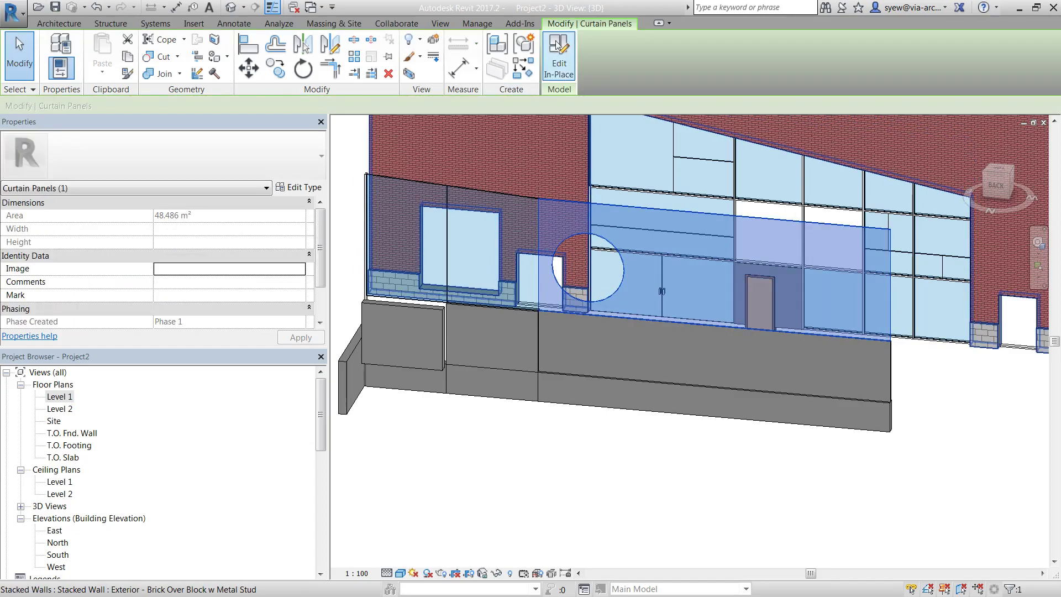
click(418, 185)
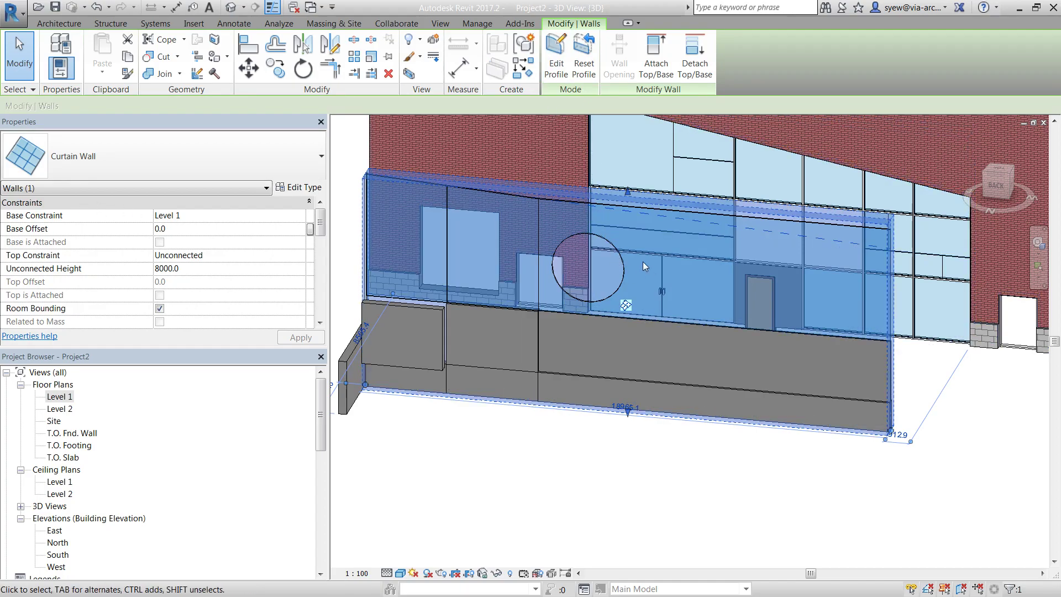
key(Escape)
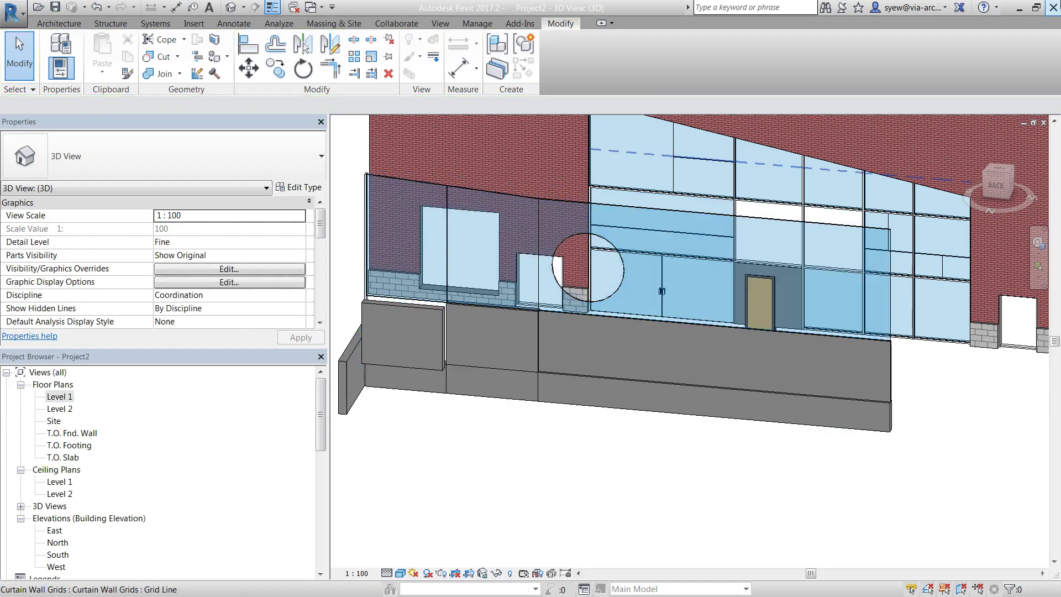
- Switch to the Revit CW Technique PDF in Acrobat and read the section on system panel thickness and offset
click(1018, 8)
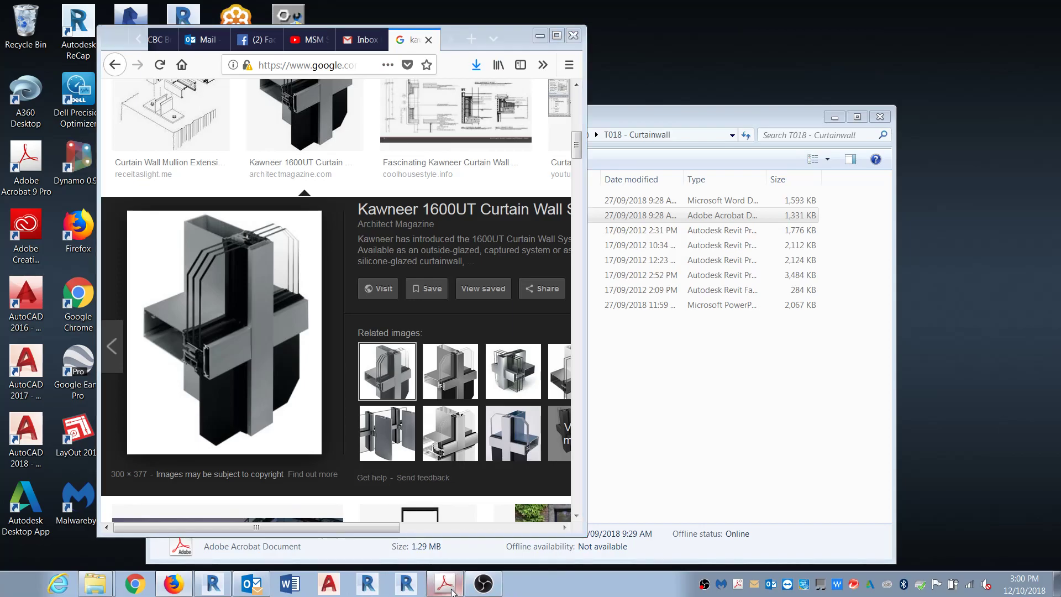
click(445, 583)
scroll(530, 398, down, 4)
scroll(531, 399, down, 4)
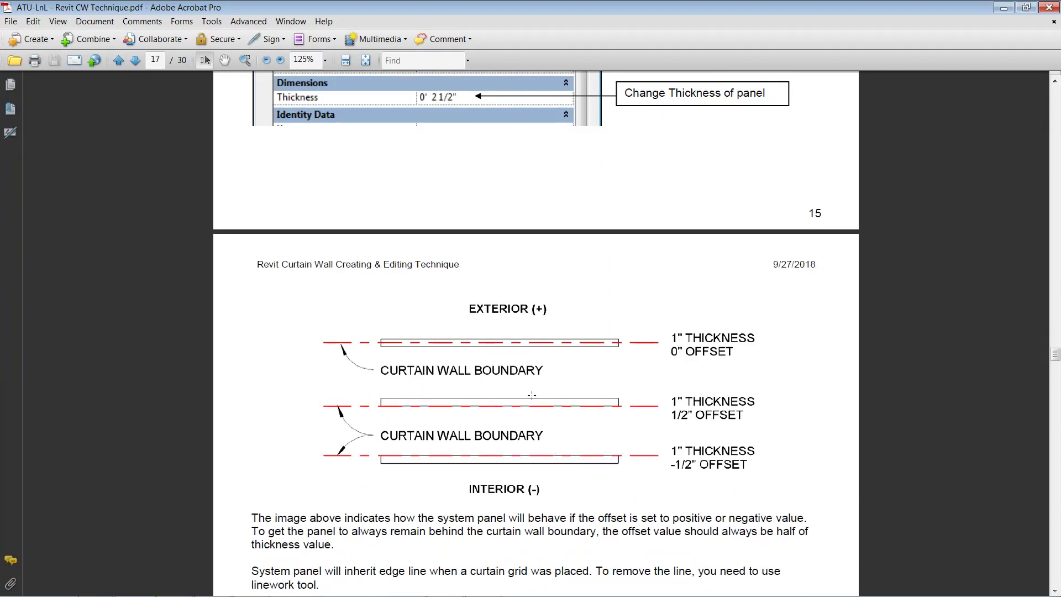
scroll(410, 392, down, 2)
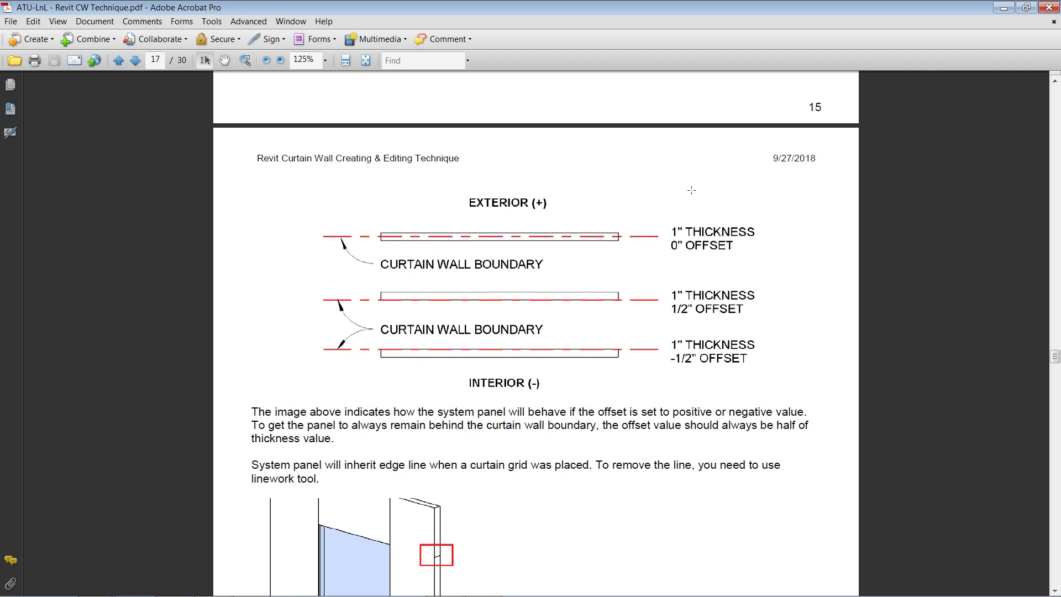
click(1003, 7)
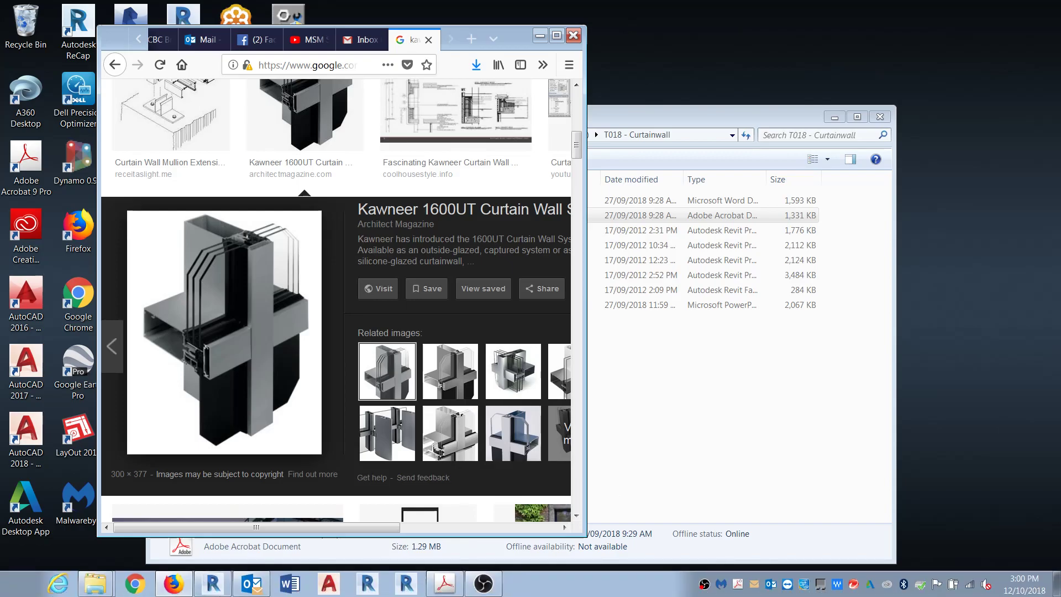
click(213, 583)
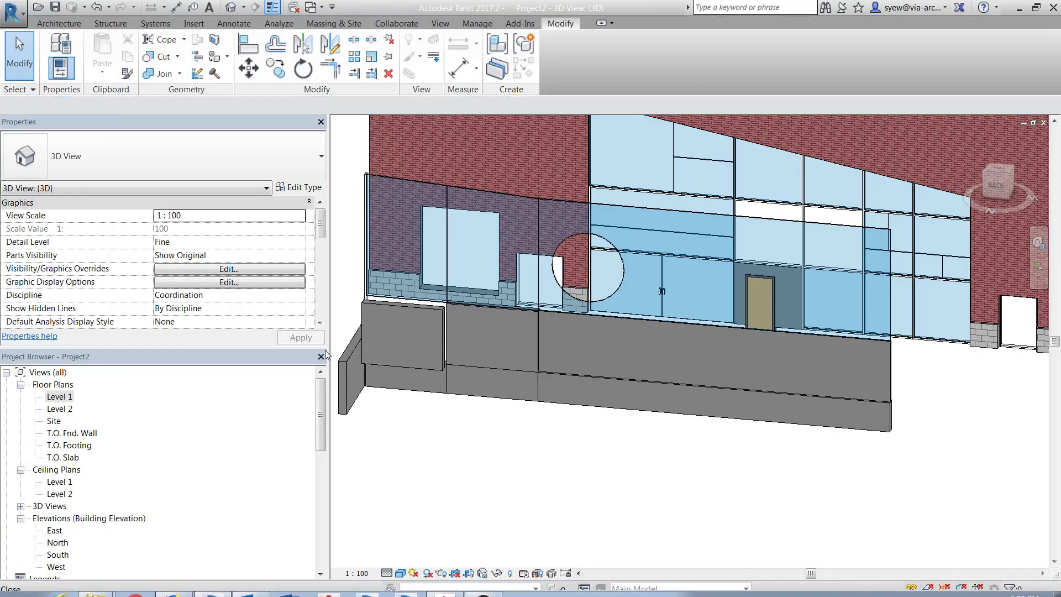
click(38, 6)
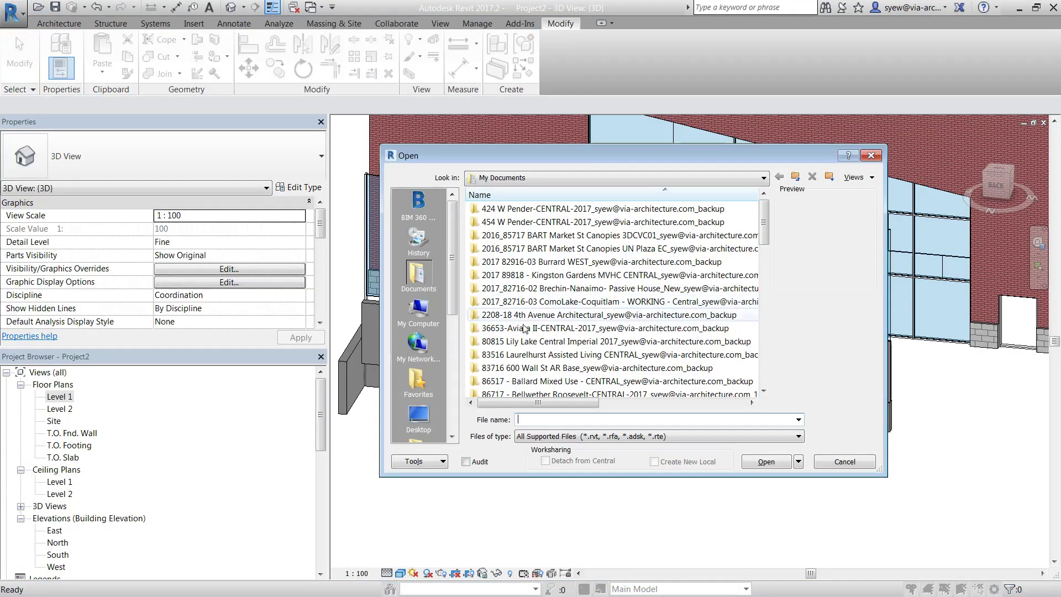
key(Escape)
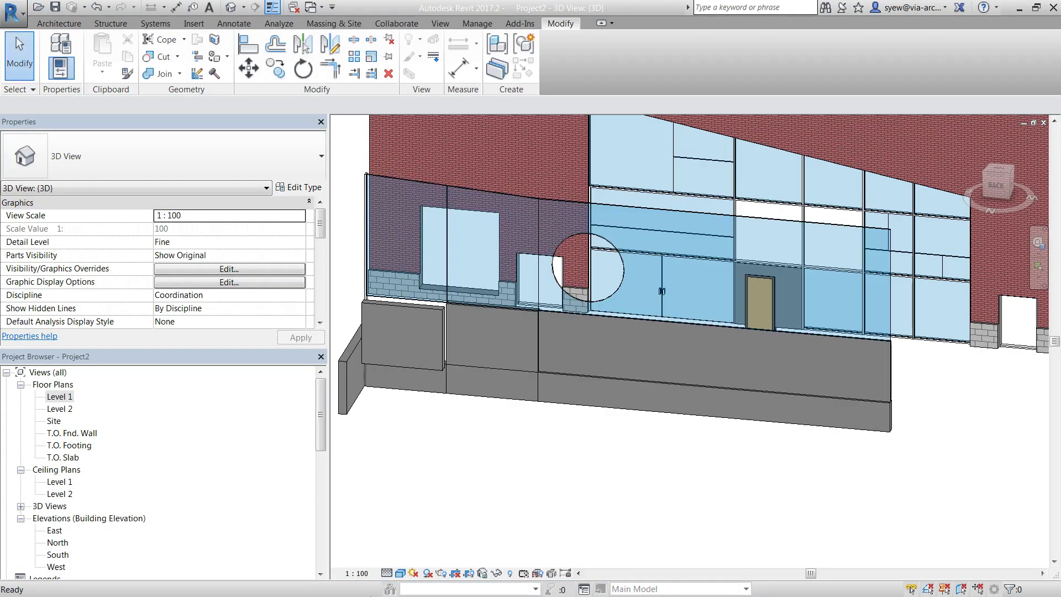
click(1019, 8)
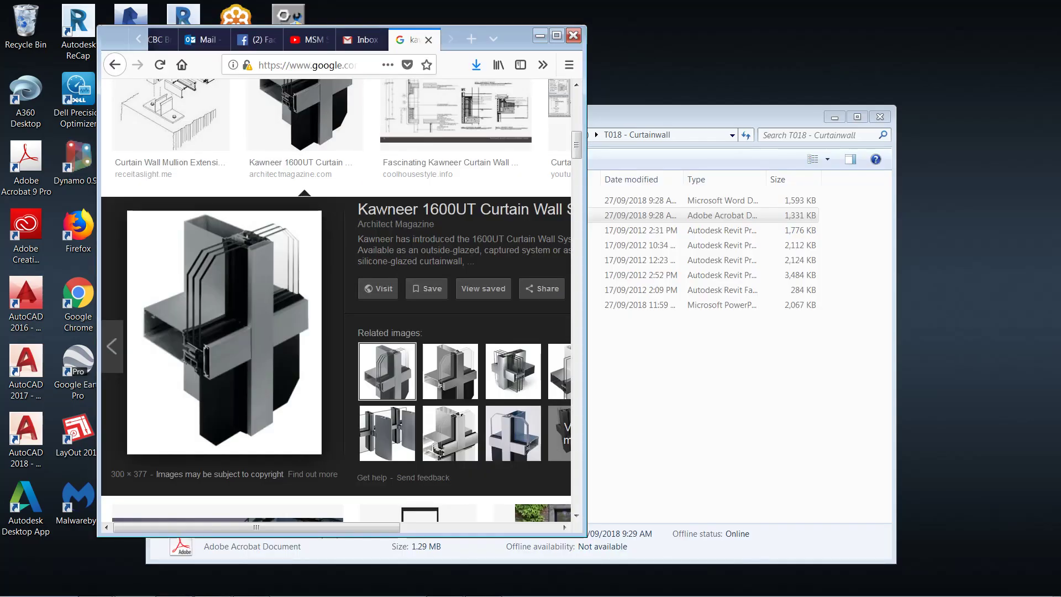
- Switch to Windows Explorer, open curtainwall.rvt from the T018 - Curtainwall folder, and return to Revit
click(145, 556)
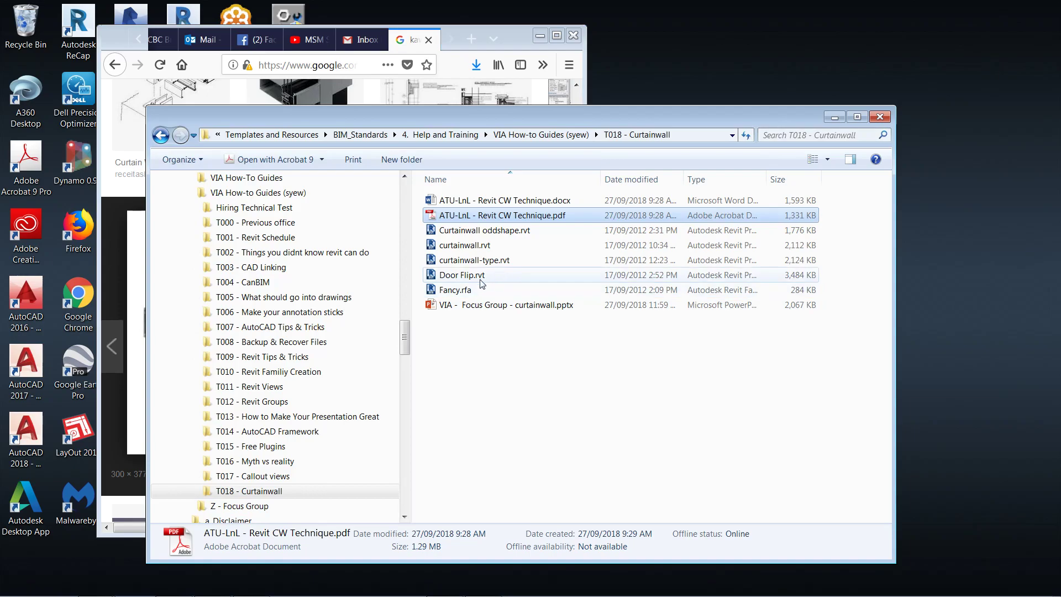
click(475, 230)
click(478, 245)
double_click(476, 249)
click(452, 283)
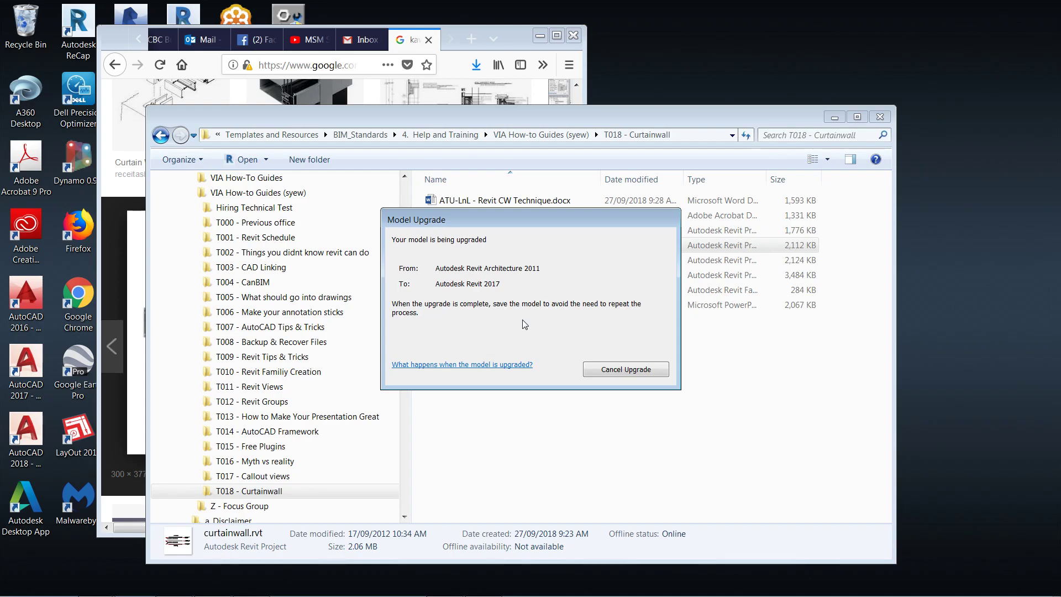
mouse_move(214, 593)
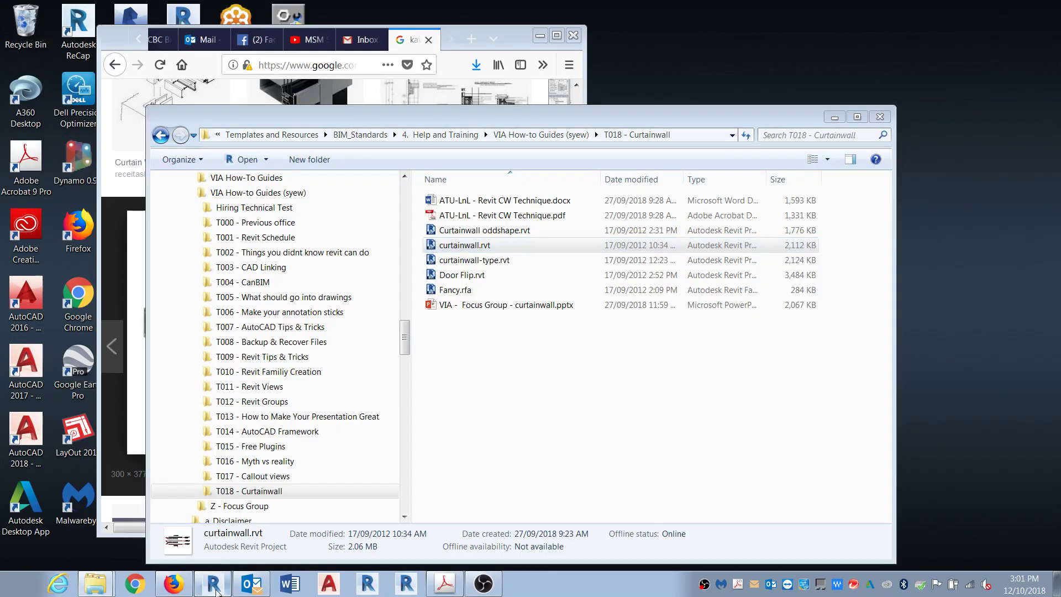
click(213, 582)
- Examine how the panels with 0", 1/2" and -1/2" offsets sit against the curtain wall boundary in the Level 2 plan
middle_drag(593, 438, 582, 430)
key(z)
key(a)
scroll(540, 260, down, 1)
scroll(541, 264, down, 1)
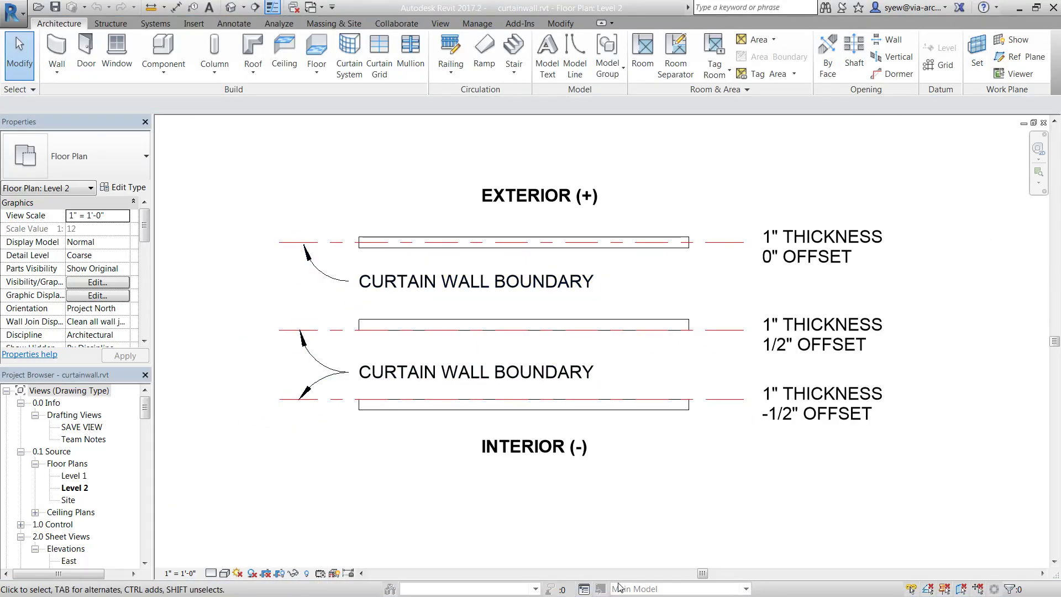
click(439, 247)
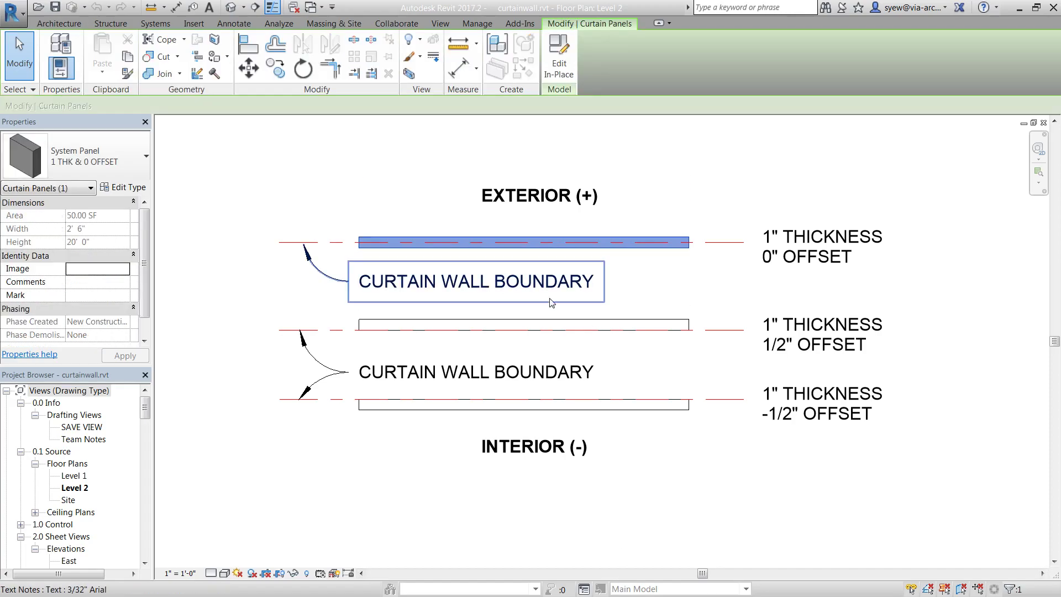
key(Escape)
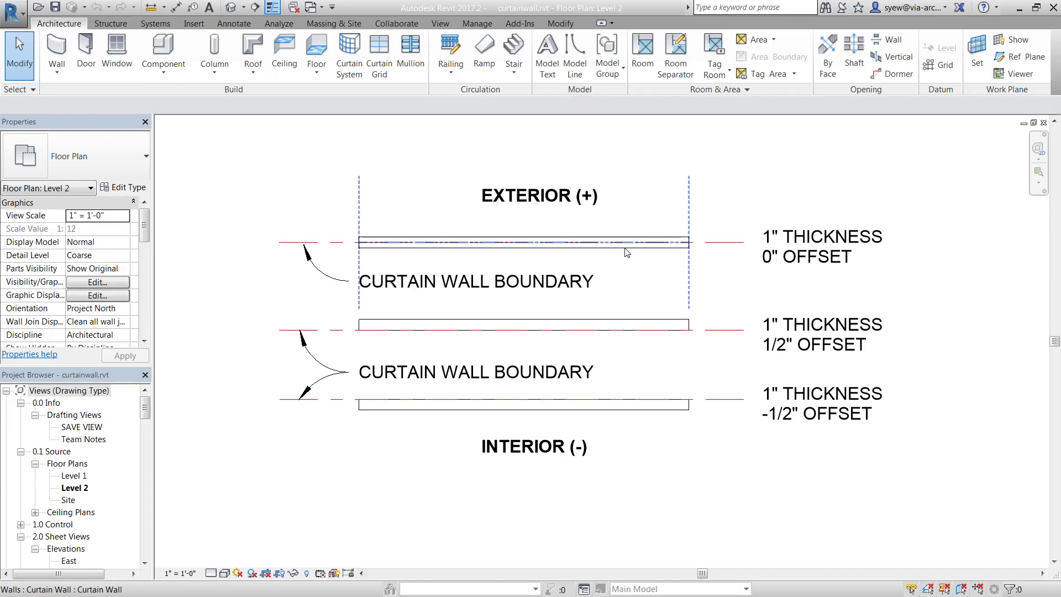
click(627, 251)
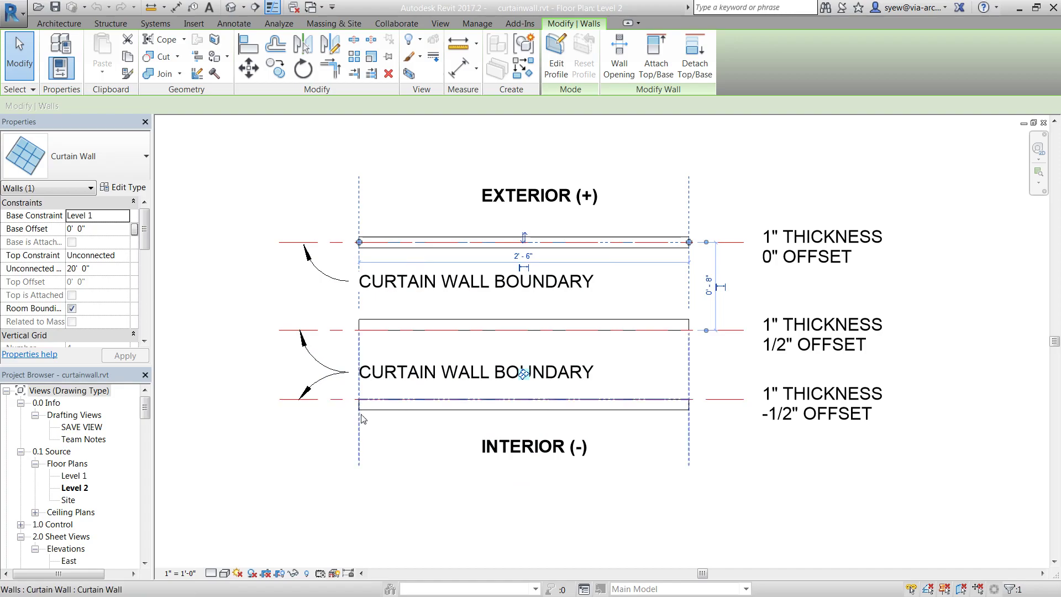
click(528, 447)
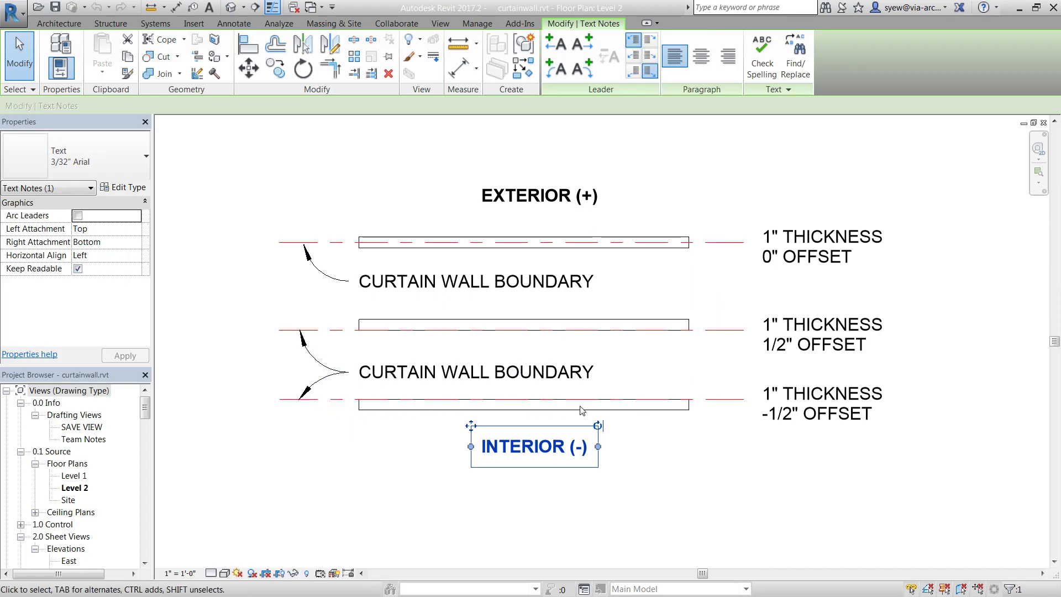
click(690, 409)
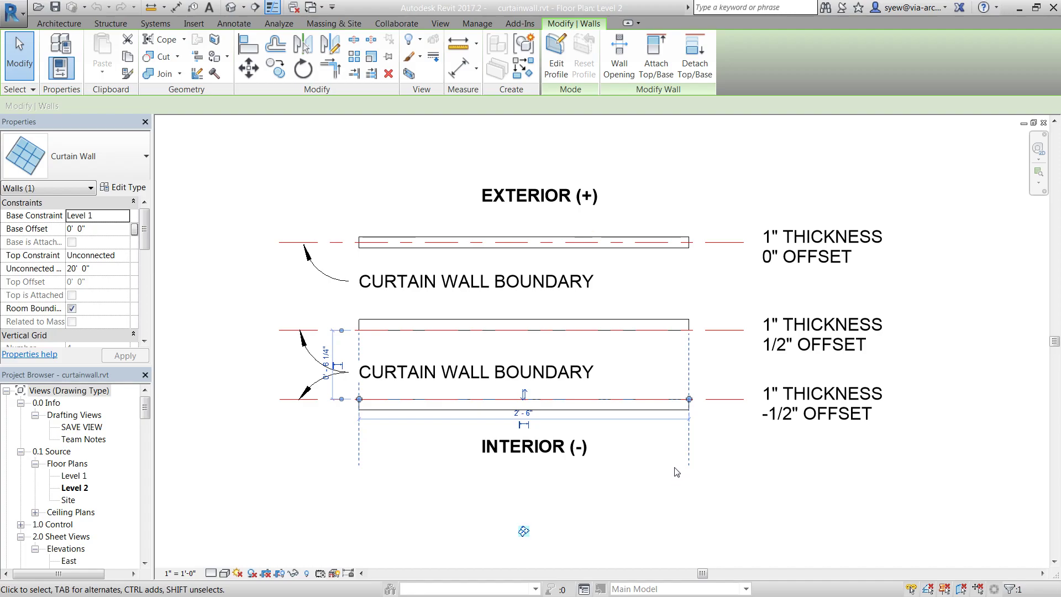
- Compare where the boundary lines of the 0" offset and -1/2" offset curtain walls lie relative to their panels in the Level 2 plan
click(676, 449)
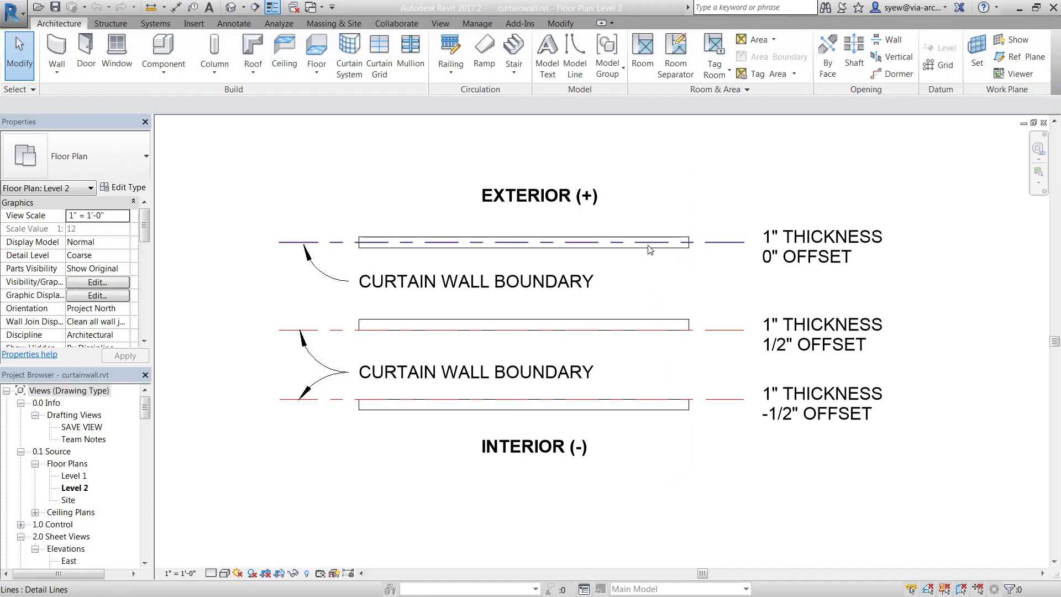
click(651, 249)
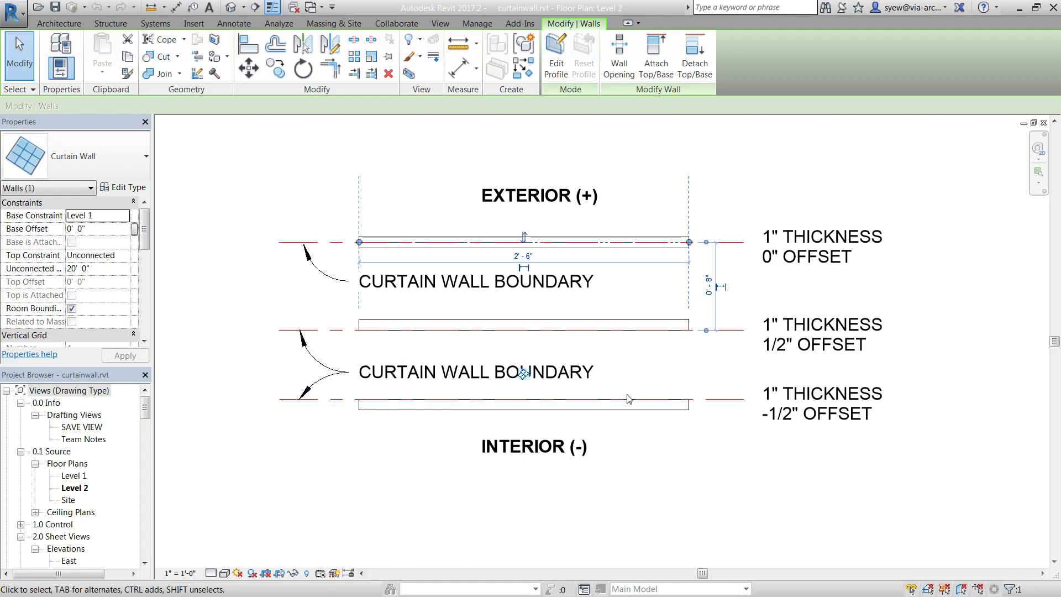
click(368, 412)
middle_drag(393, 480, 507, 397)
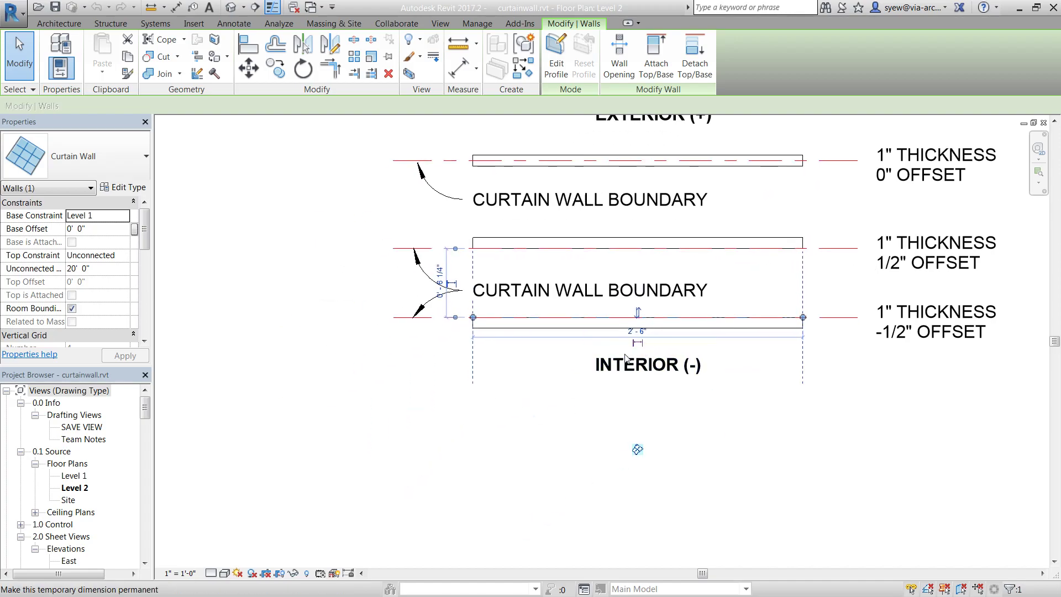
middle_drag(637, 449, 548, 546)
key(Escape)
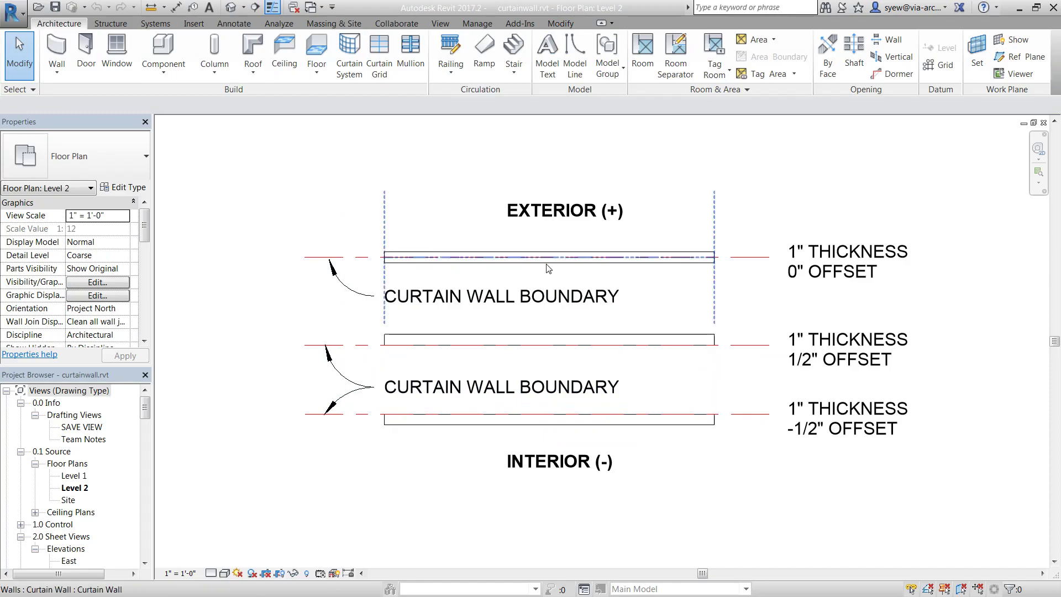
click(548, 268)
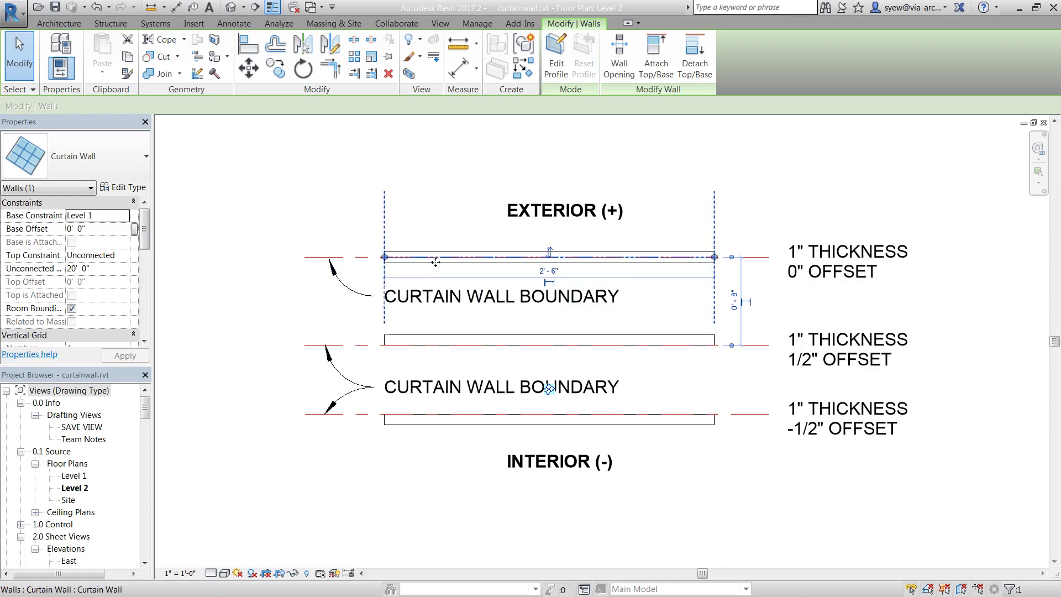
click(399, 427)
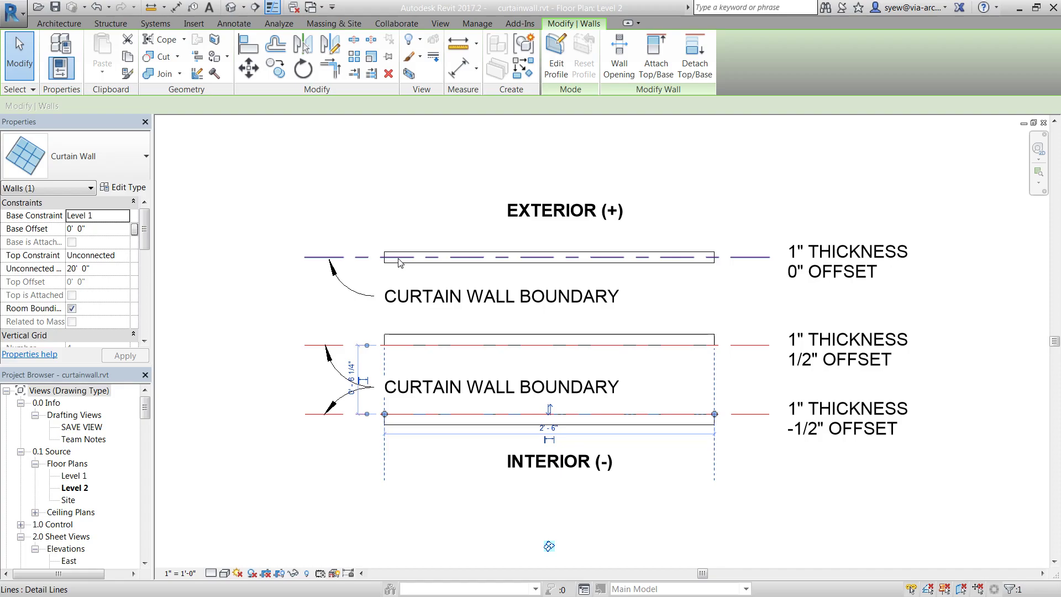
click(531, 259)
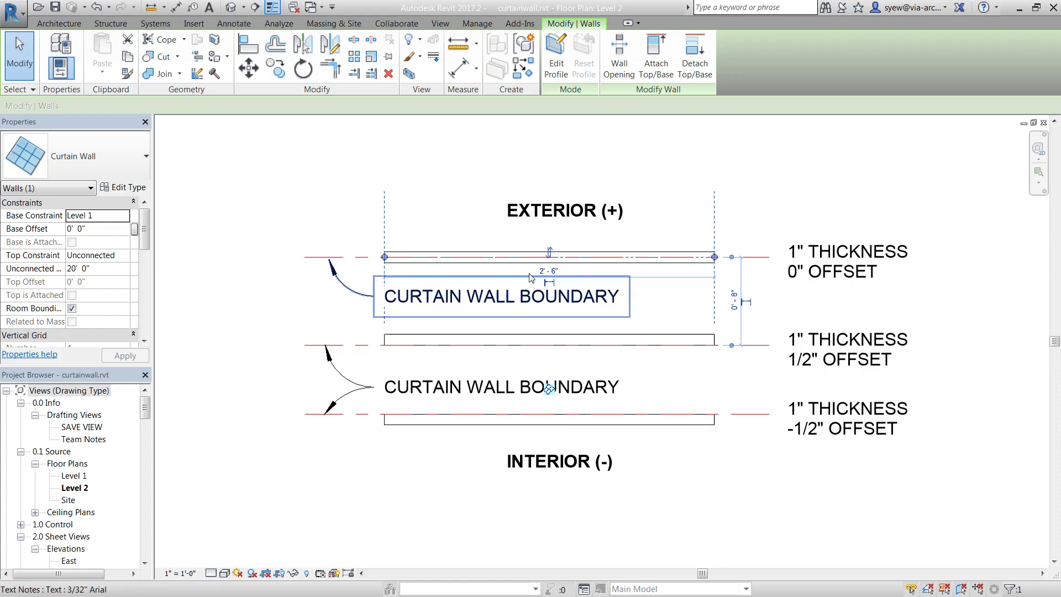
click(465, 180)
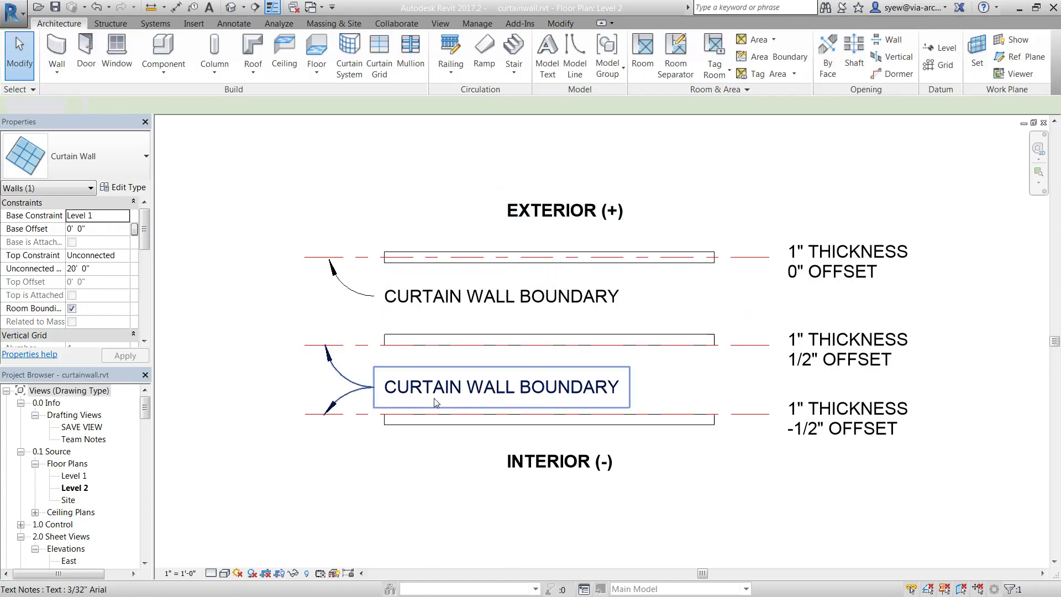
click(430, 434)
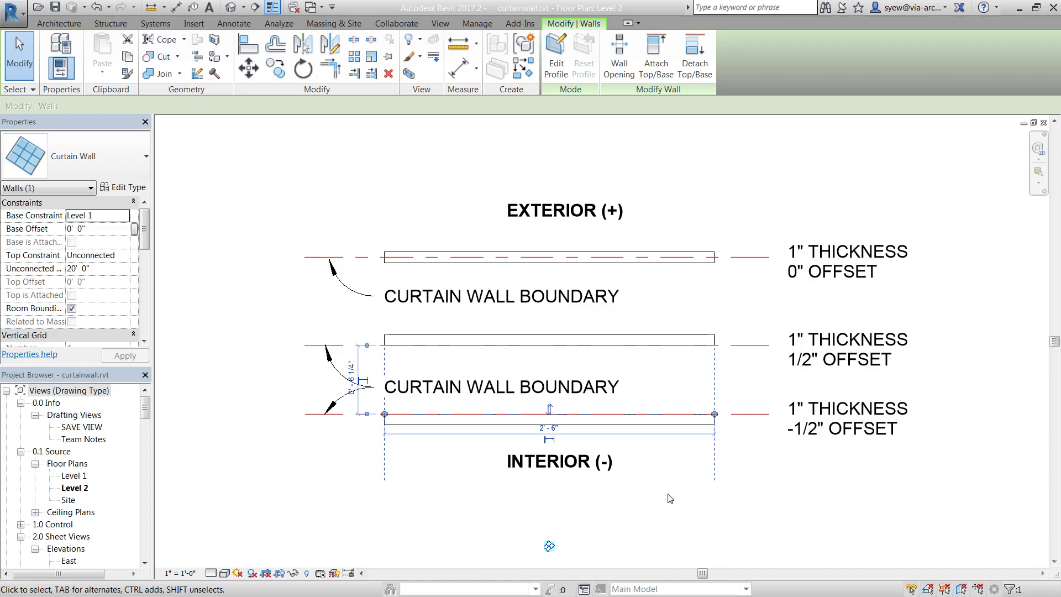
middle_drag(668, 497, 748, 331)
key(Escape)
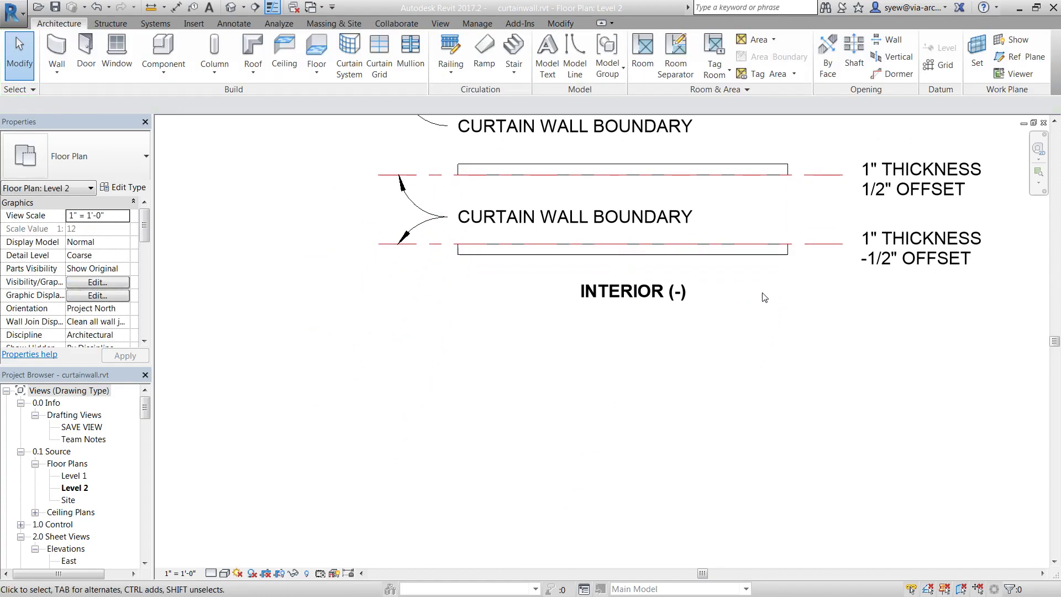
click(773, 258)
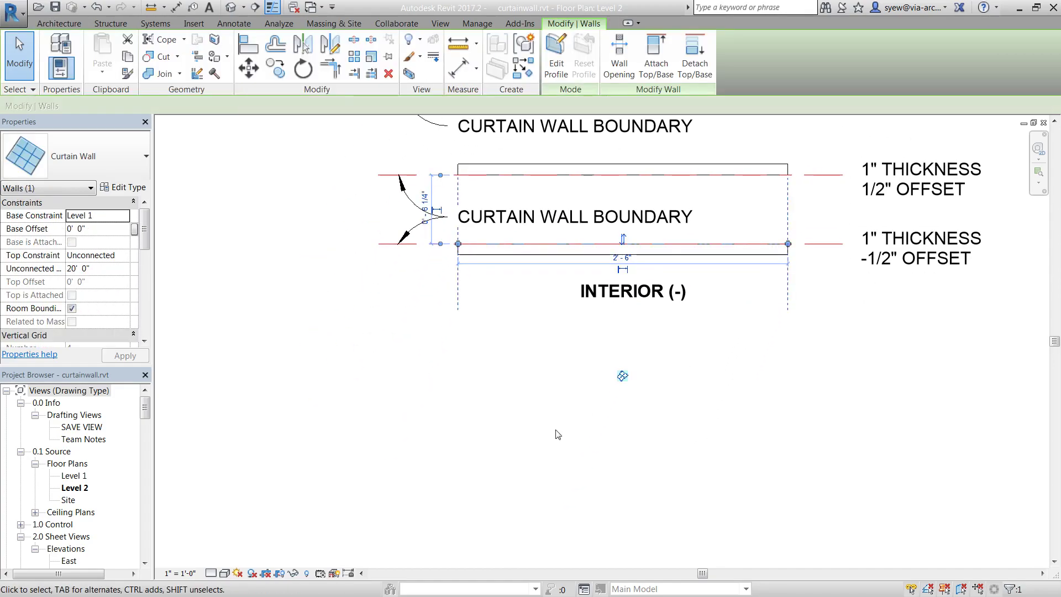
- View the three offset panels in 3D, then close the curtainwall.rvt Level 2 plan and return to the Project2 3D view
click(238, 11)
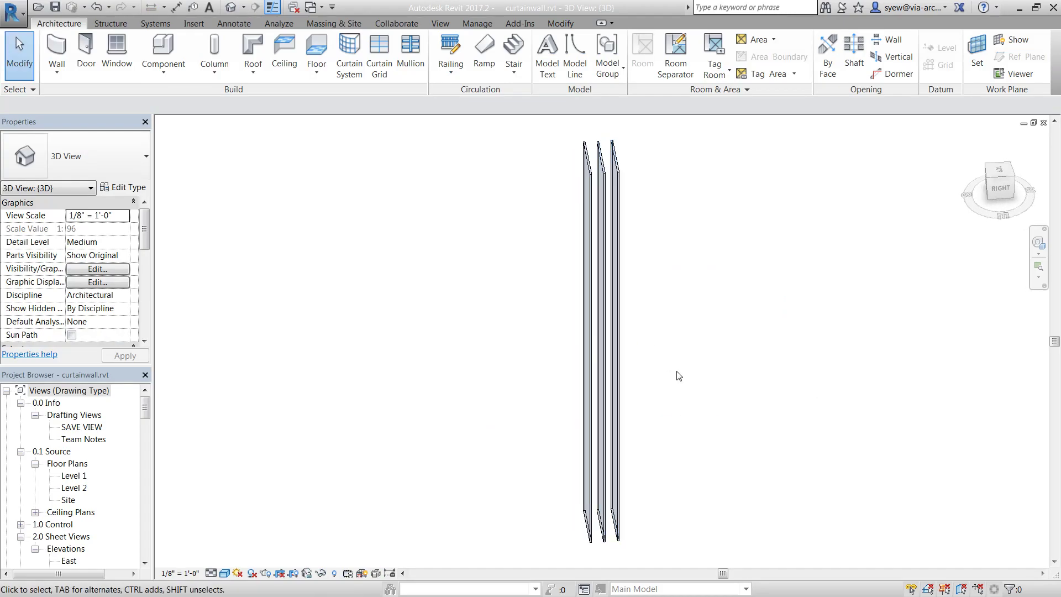
key(ctrl+Tab)
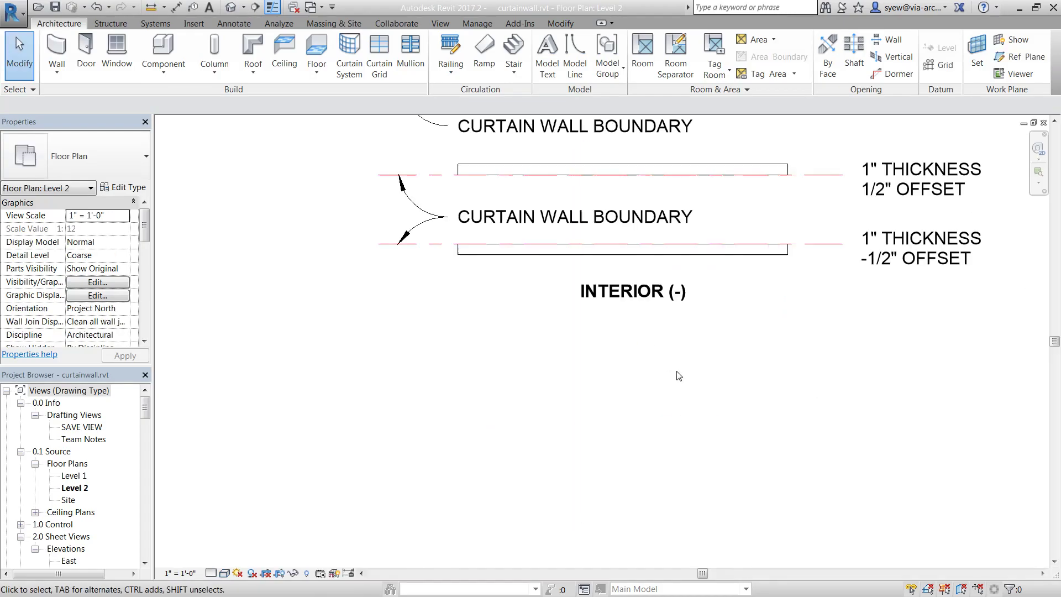
click(522, 255)
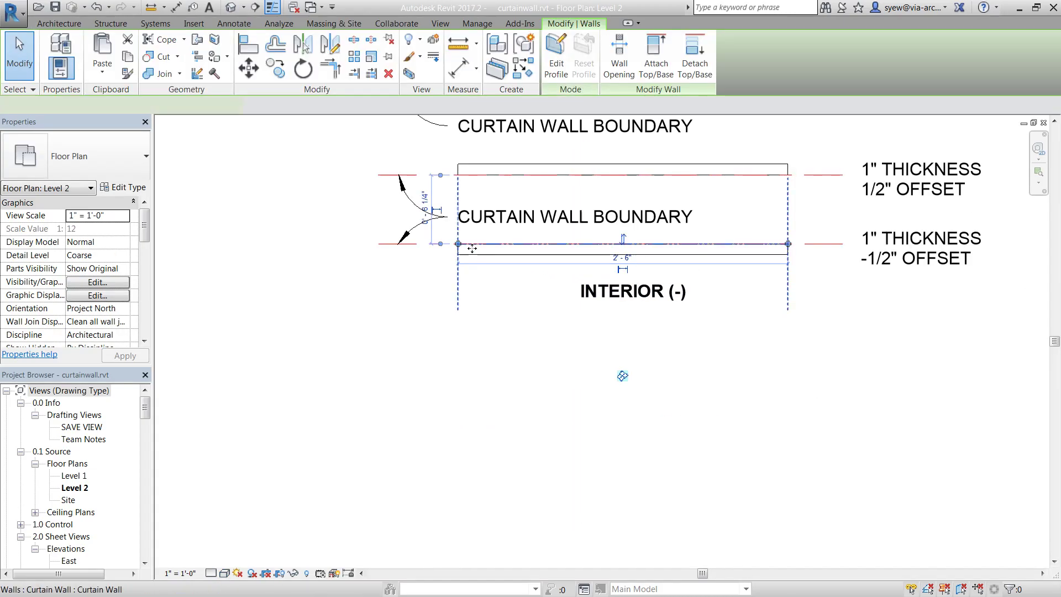
click(1043, 122)
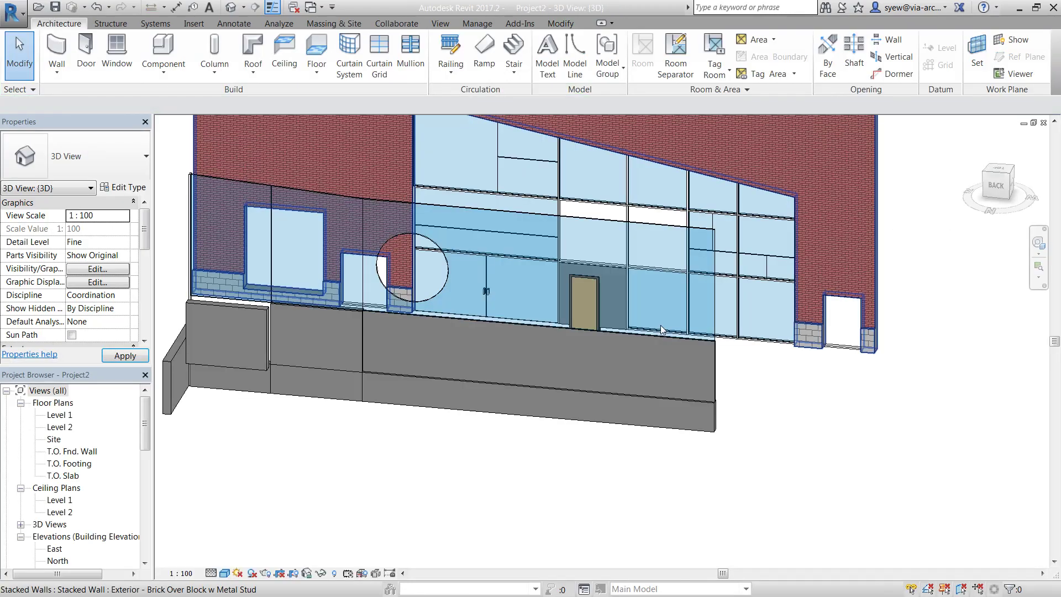
scroll(594, 360, down, 2)
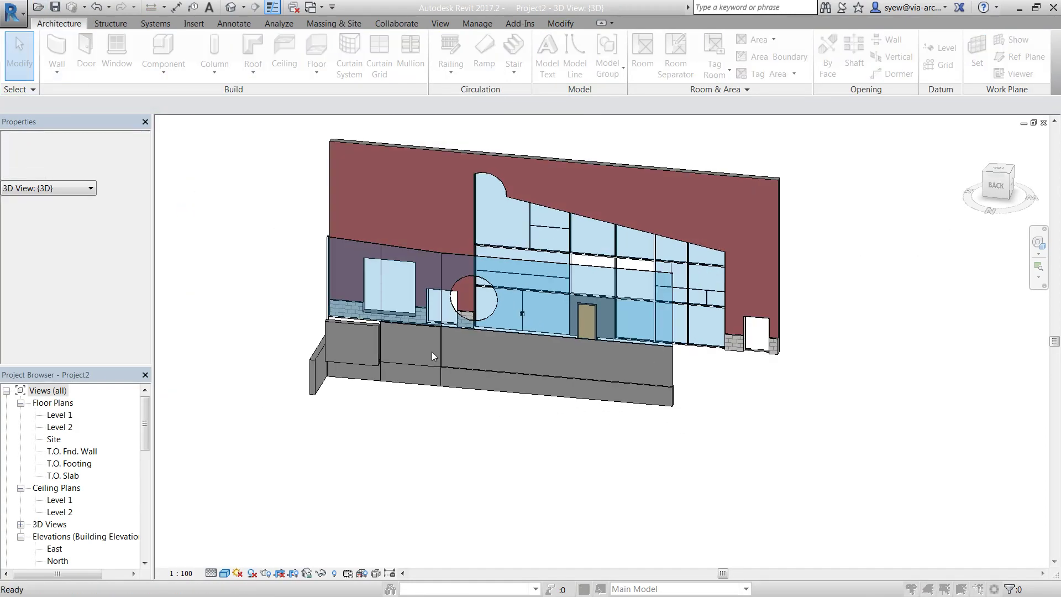
- Open Model - Curtain Panels.rvt from the 2017 folder of the VIA model library
key(ctrl+o)
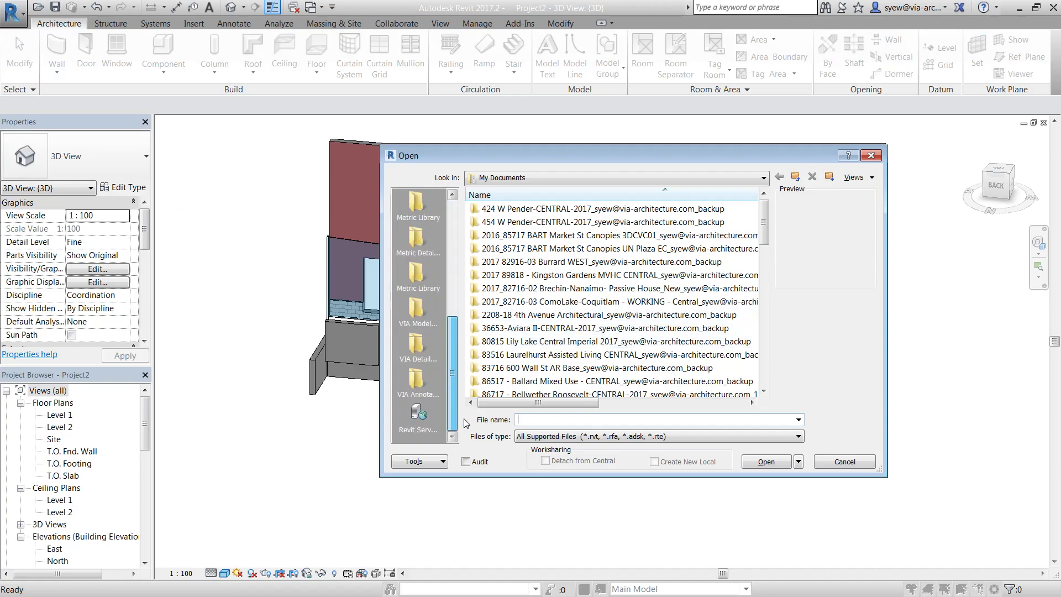
click(418, 312)
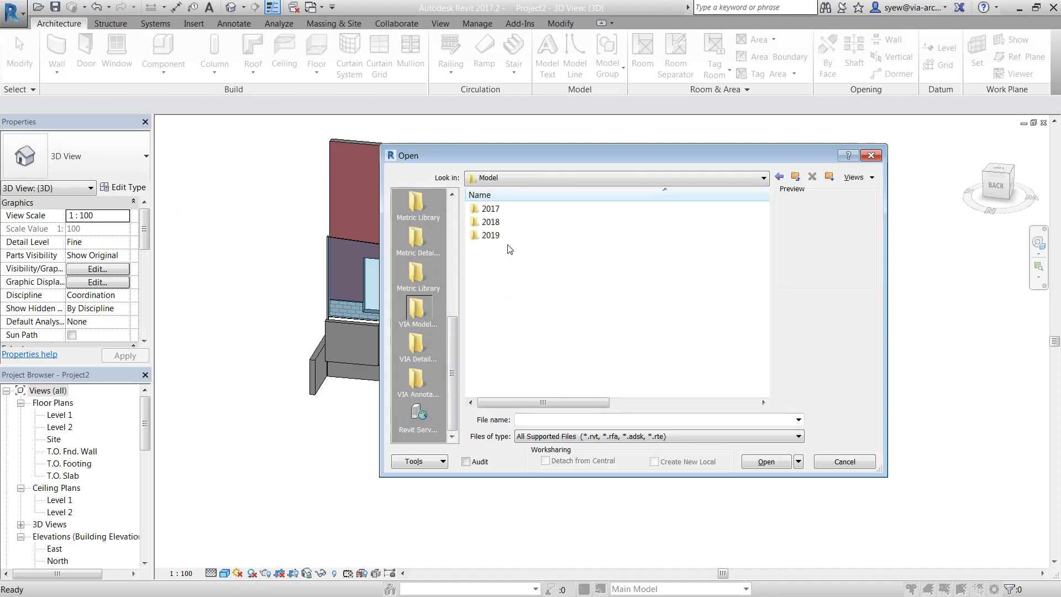
double_click(489, 208)
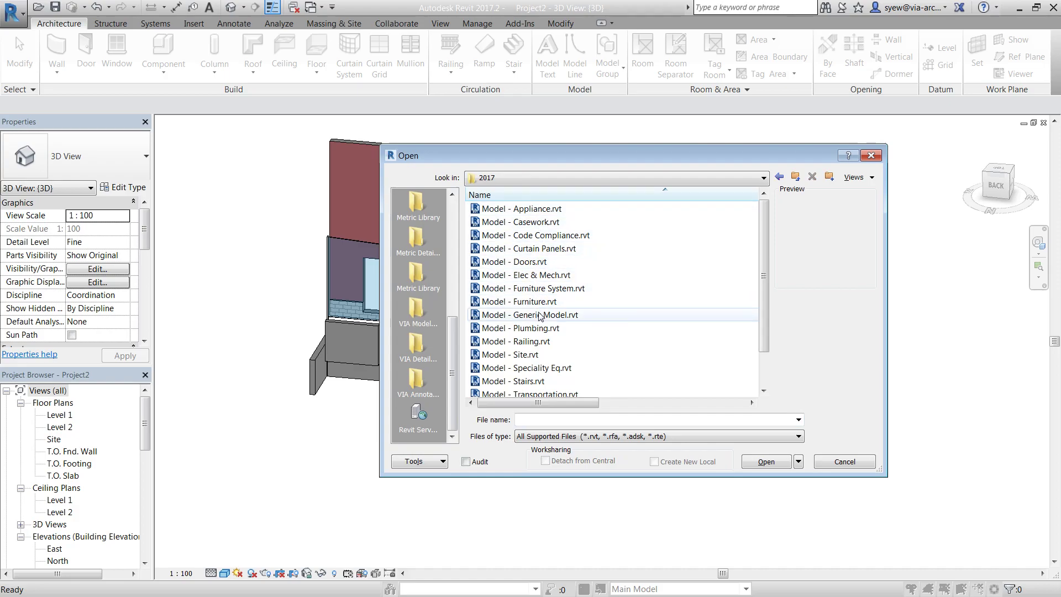
click(528, 248)
click(764, 462)
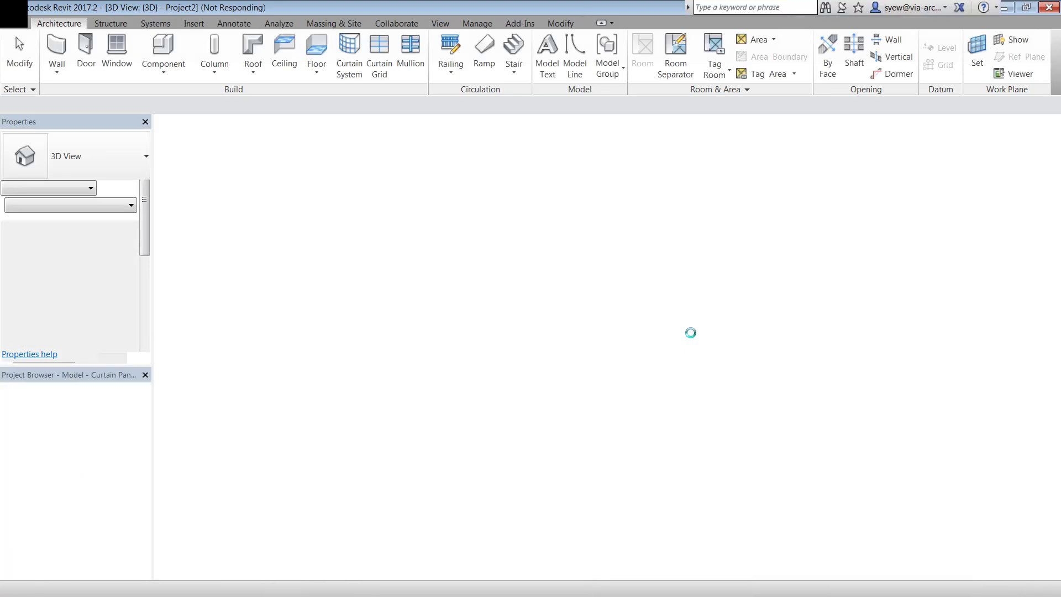
- Open the Windowwall family from a 4-1/2" Grey Frame (1" ALL) panel and load it into Project2
scroll(531, 249, up, 8)
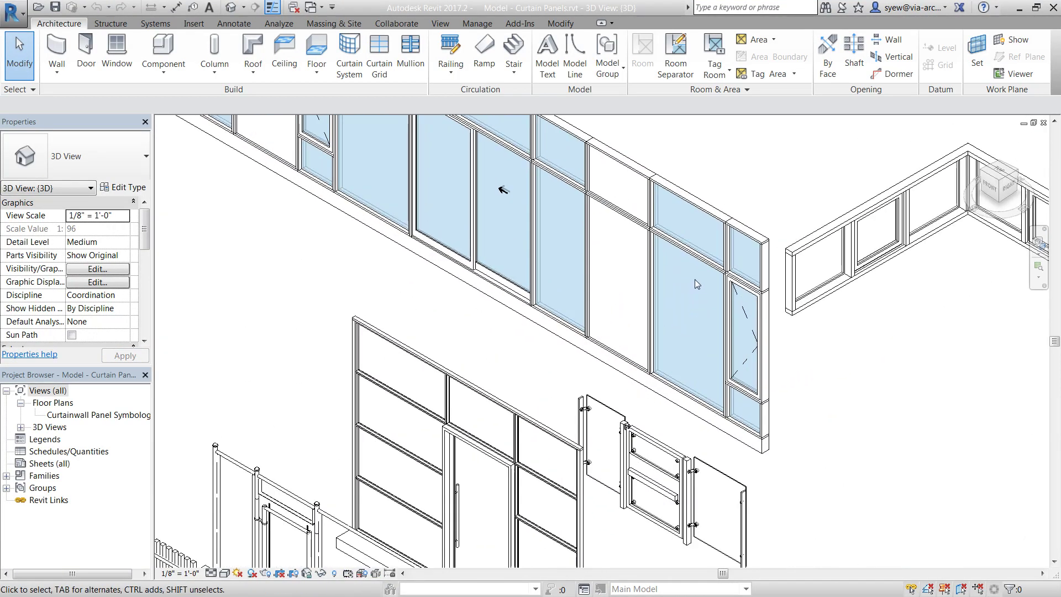
scroll(695, 285, up, 5)
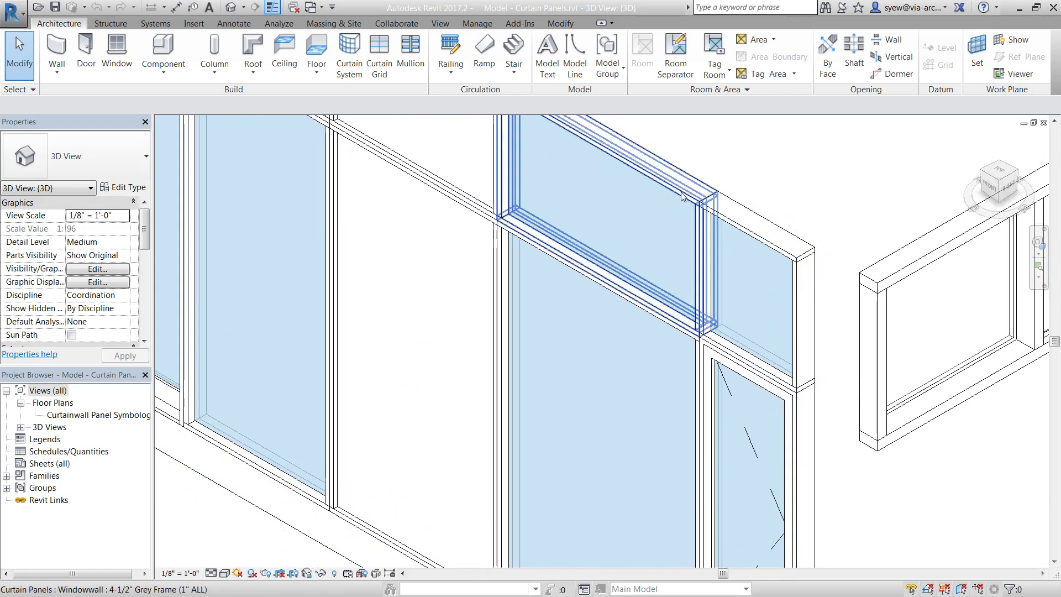
click(683, 196)
shift+middle_drag(683, 196, 675, 296)
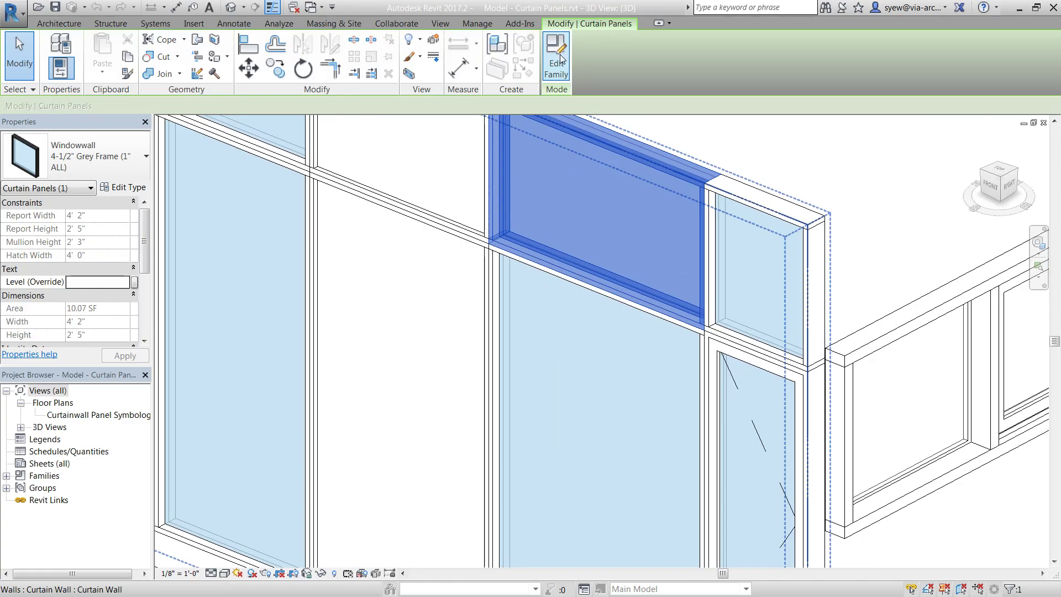
click(560, 58)
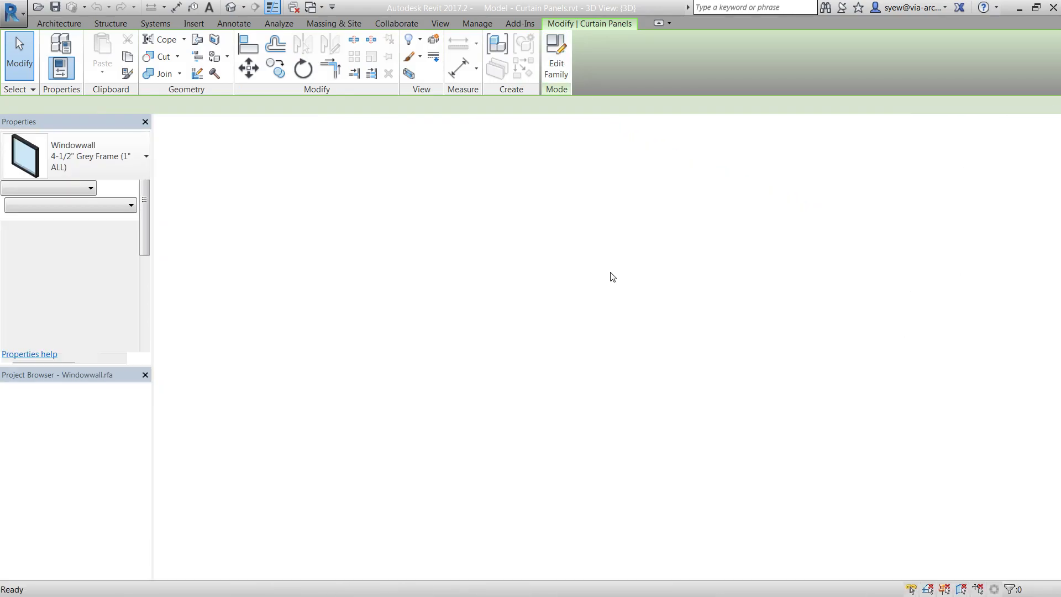
click(909, 55)
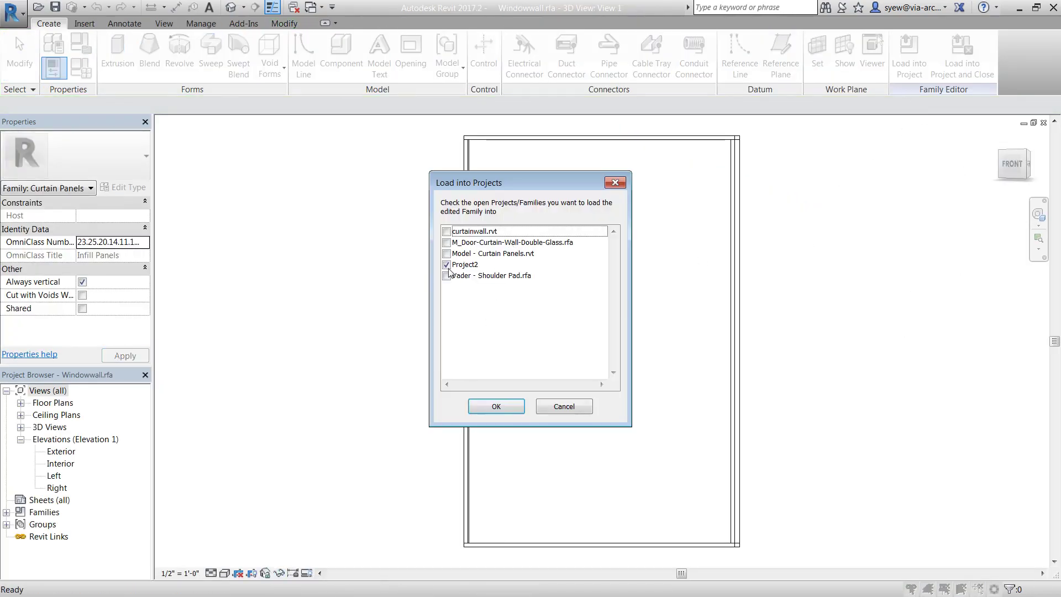
click(508, 412)
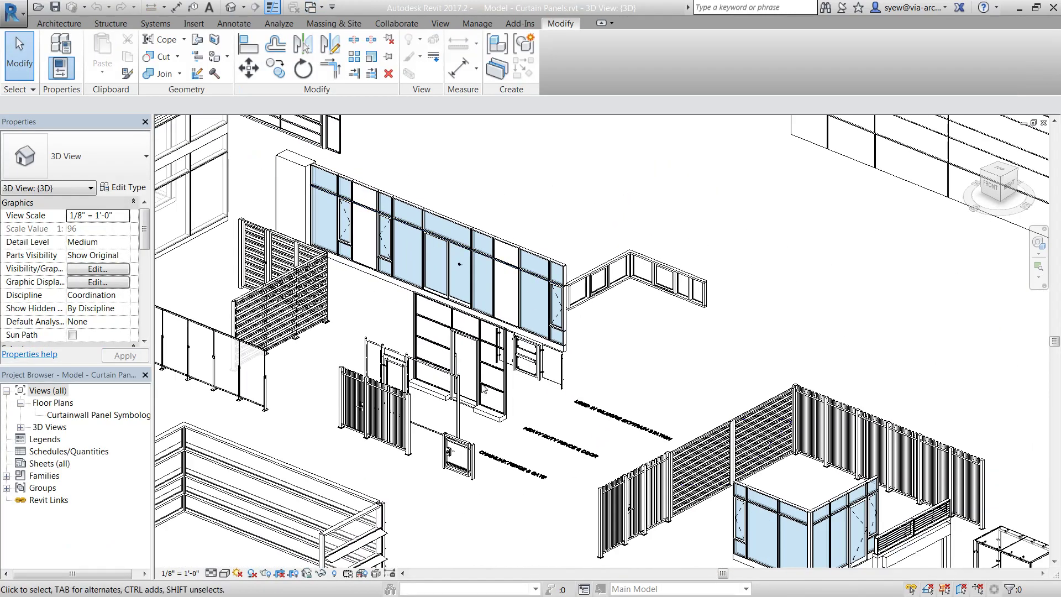
- Open the Curtain panel SSG family from a CW Blue - 1" All Side panel and load it into Project2
middle_drag(483, 388, 712, 439)
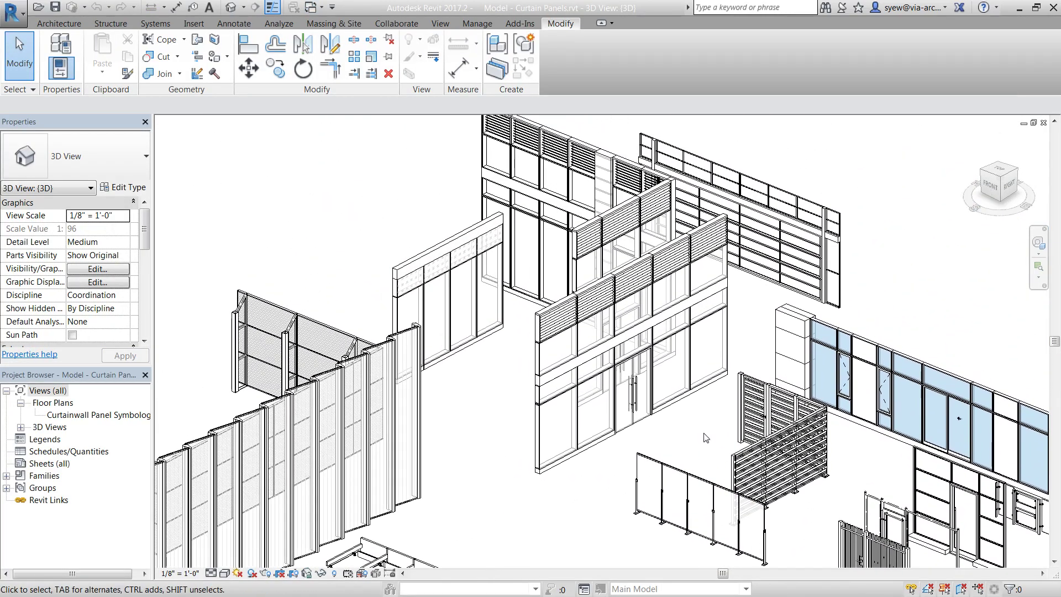
scroll(541, 233, up, 4)
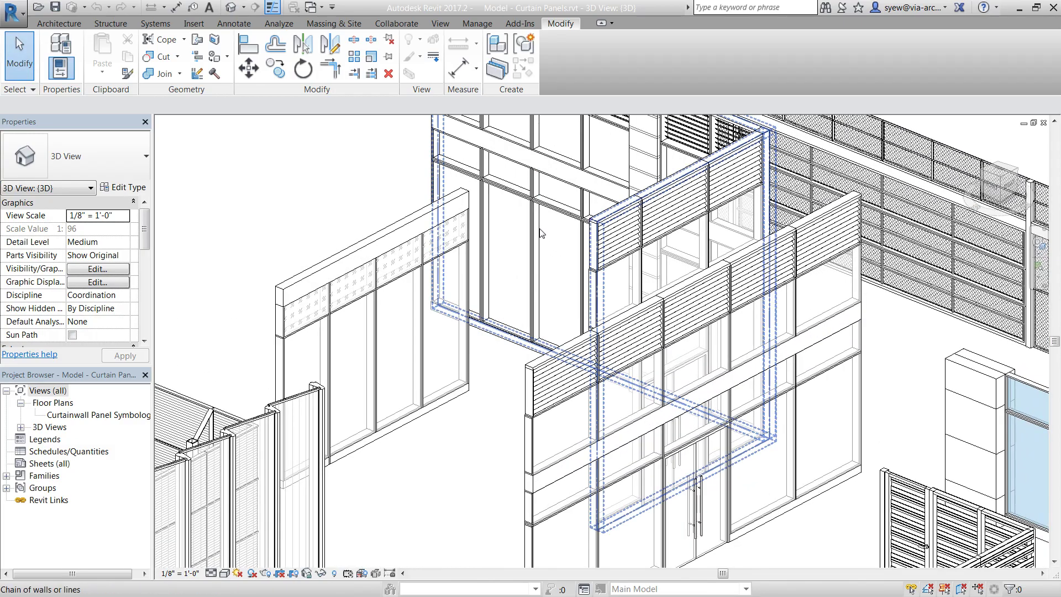
key(Tab)
click(542, 233)
shift+middle_drag(542, 233, 834, 449)
scroll(833, 450, up, 2)
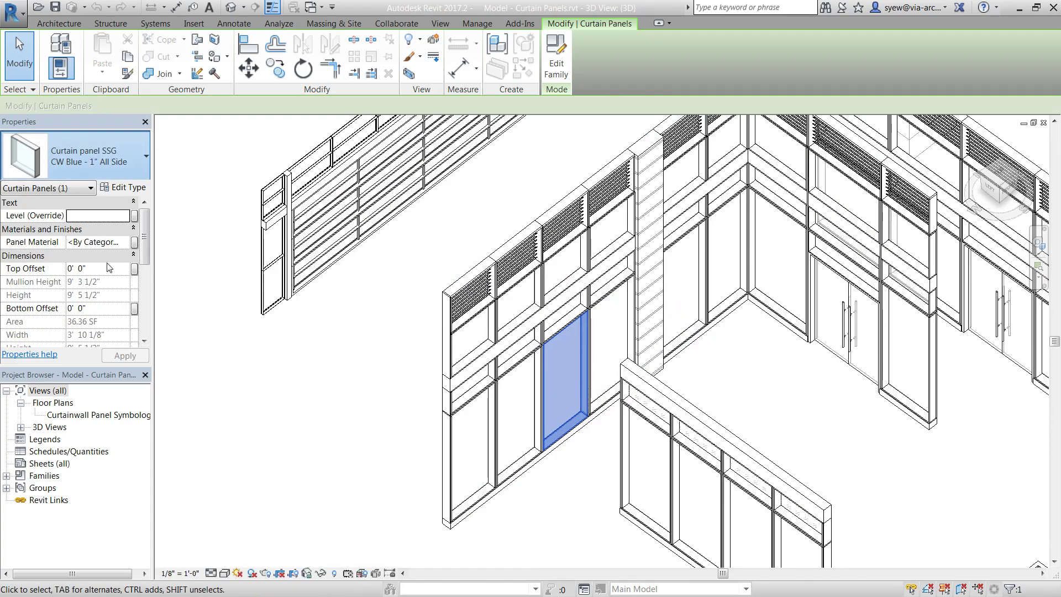
double_click(519, 406)
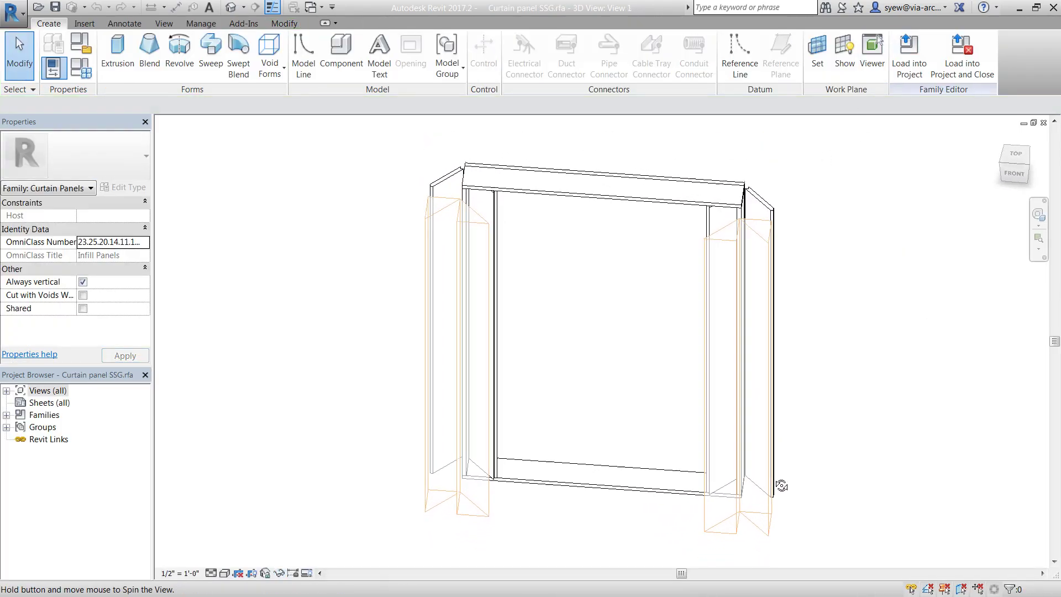
click(908, 55)
click(488, 409)
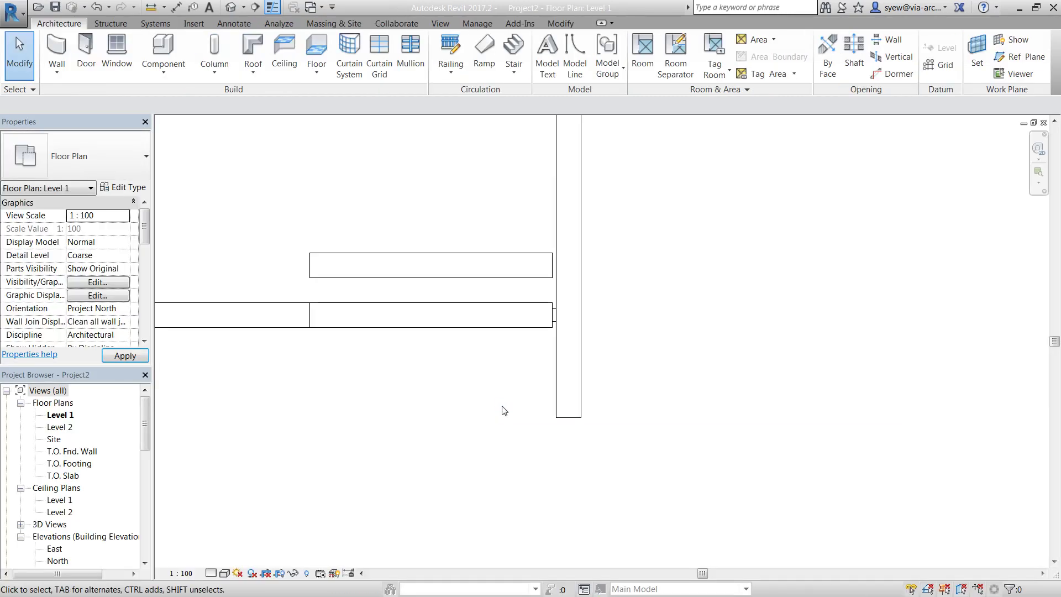
- Draw a straight horizontal Curtain Wall in the Level 1 plan, north of the existing walls
scroll(614, 382, down, 5)
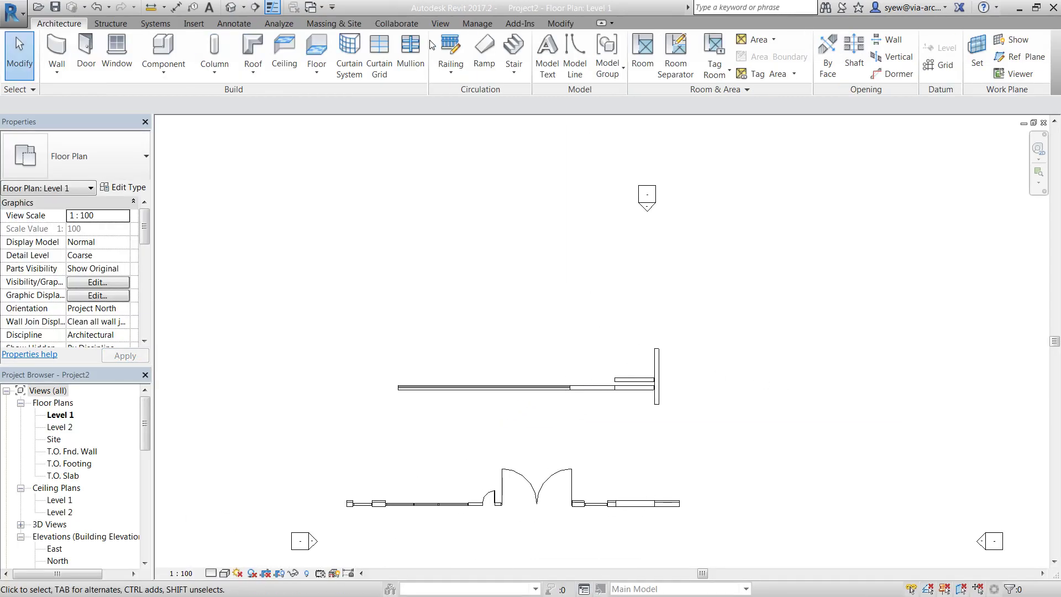
click(56, 52)
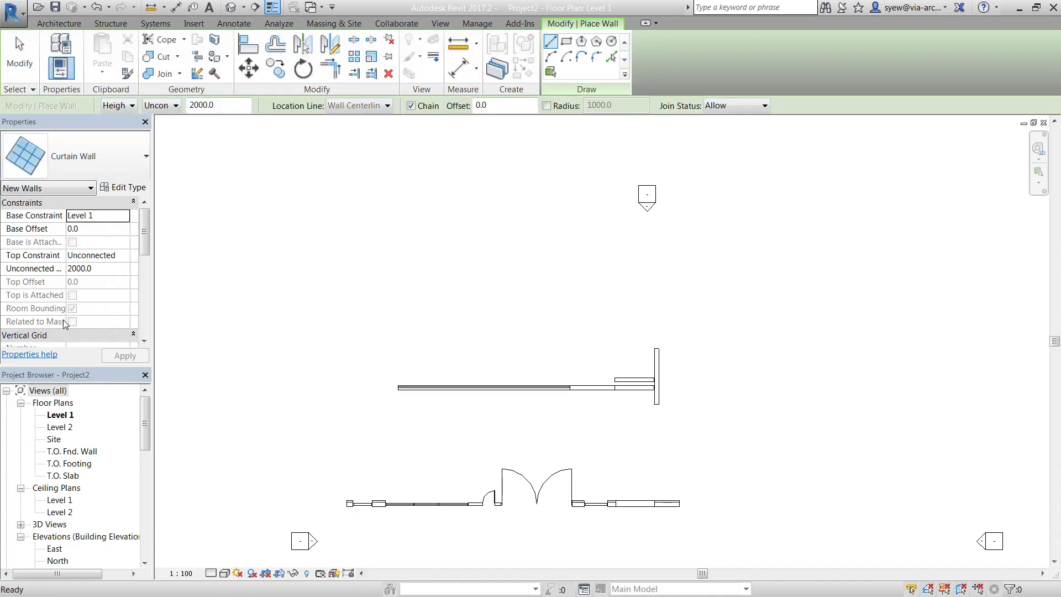
click(363, 263)
click(629, 263)
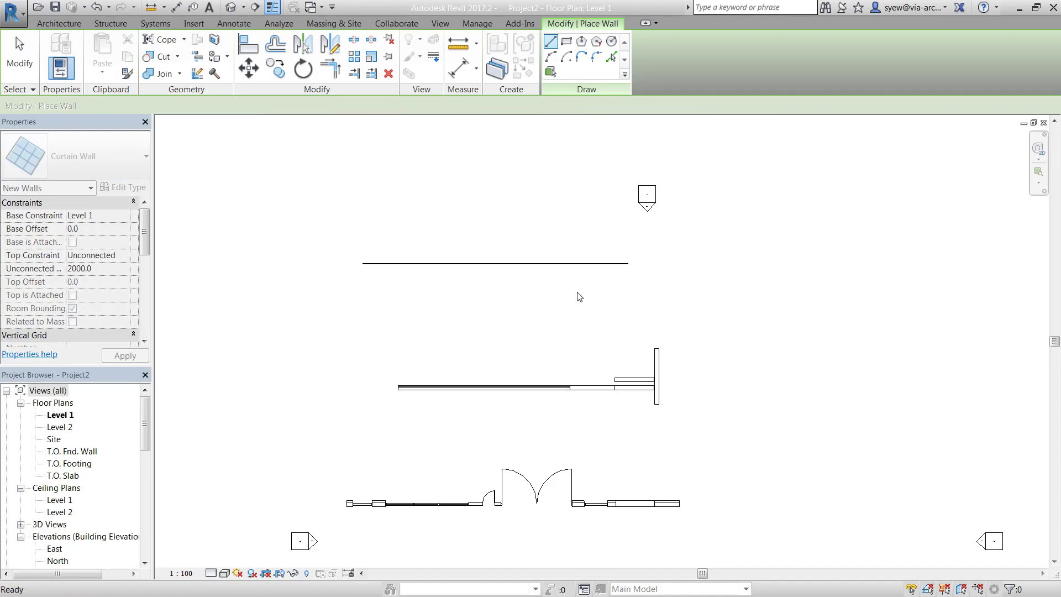
key(Escape)
key(Escape)
- Set the project's length units to feet and fractional inches, rounded to the nearest 1/2"
scroll(498, 258, up, 2)
click(469, 268)
key(u)
key(n)
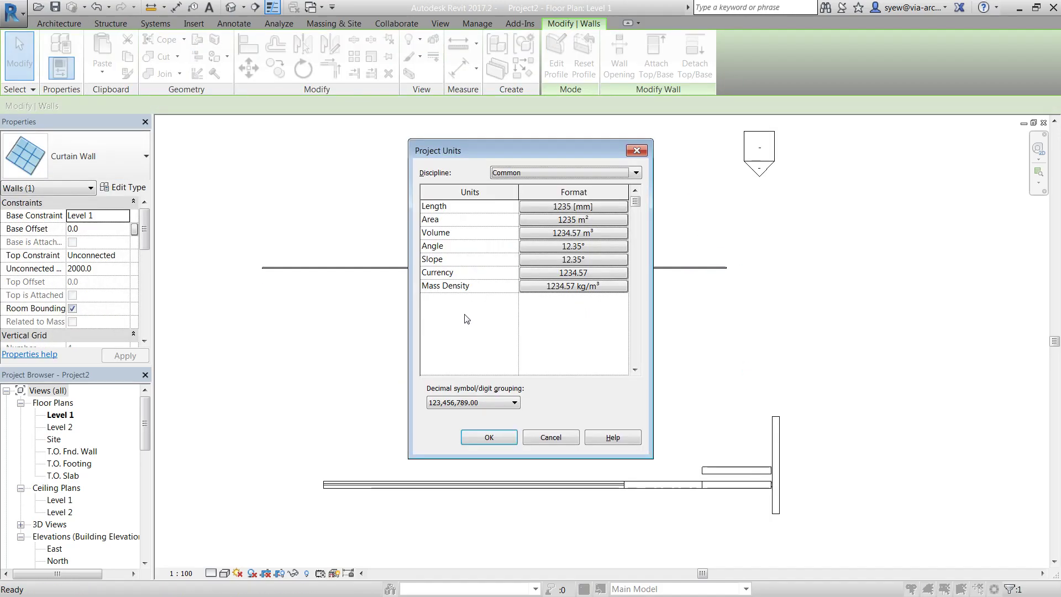
click(592, 206)
click(547, 228)
click(553, 248)
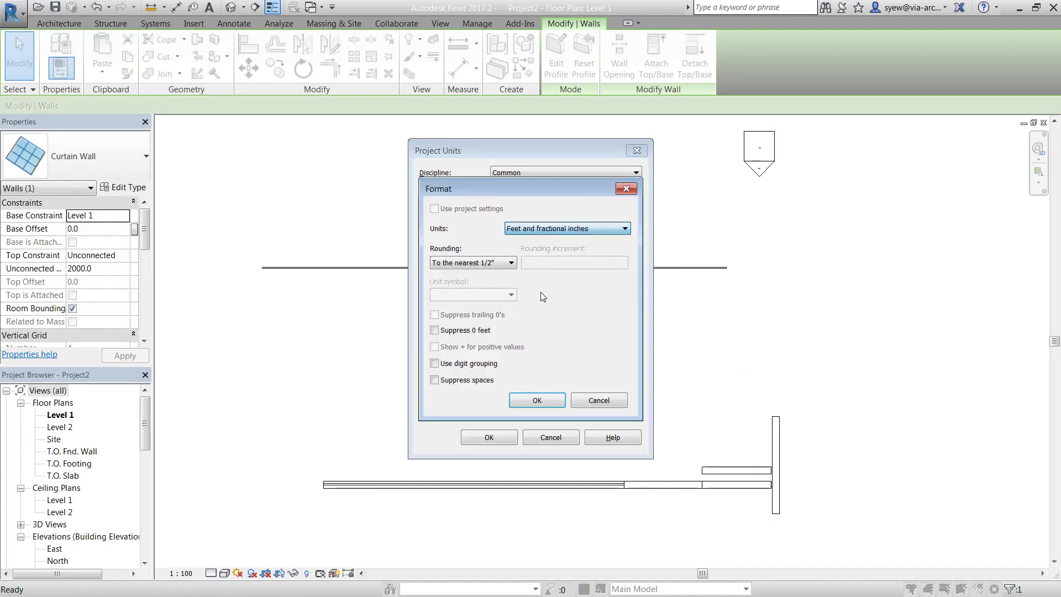
click(543, 402)
click(489, 437)
- Shorten the new curtain wall in the Level 1 plan to 17' 0"
click(396, 284)
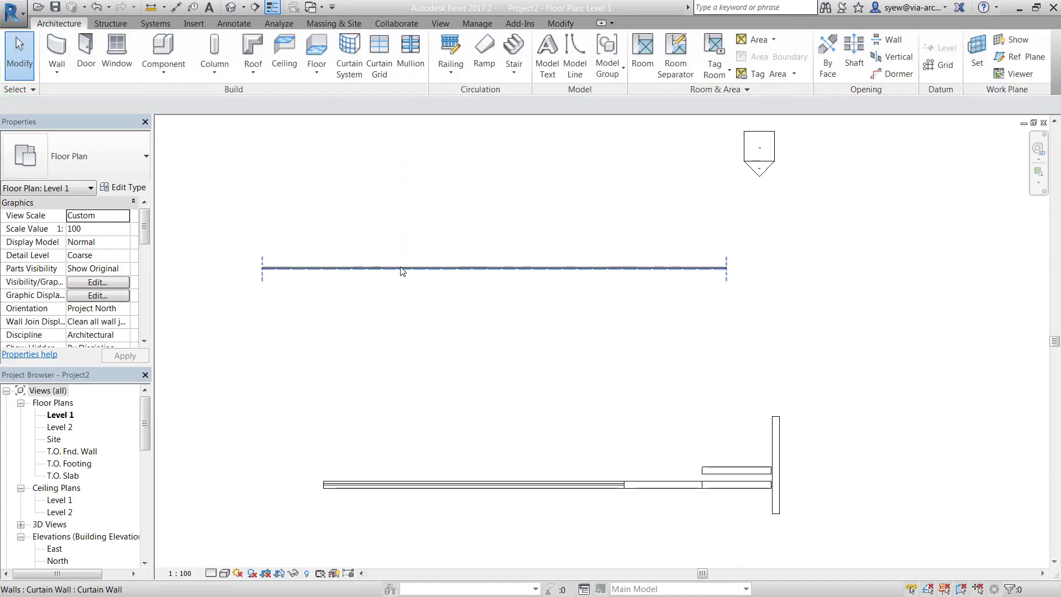
click(398, 269)
right_click(732, 268)
click(752, 325)
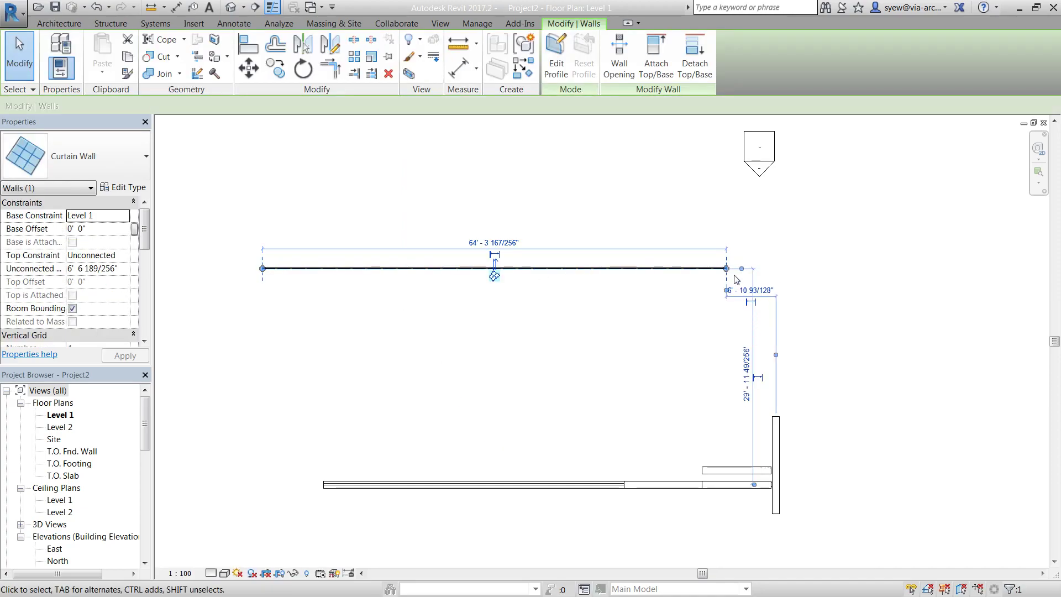
click(382, 270)
scroll(278, 267, up, 5)
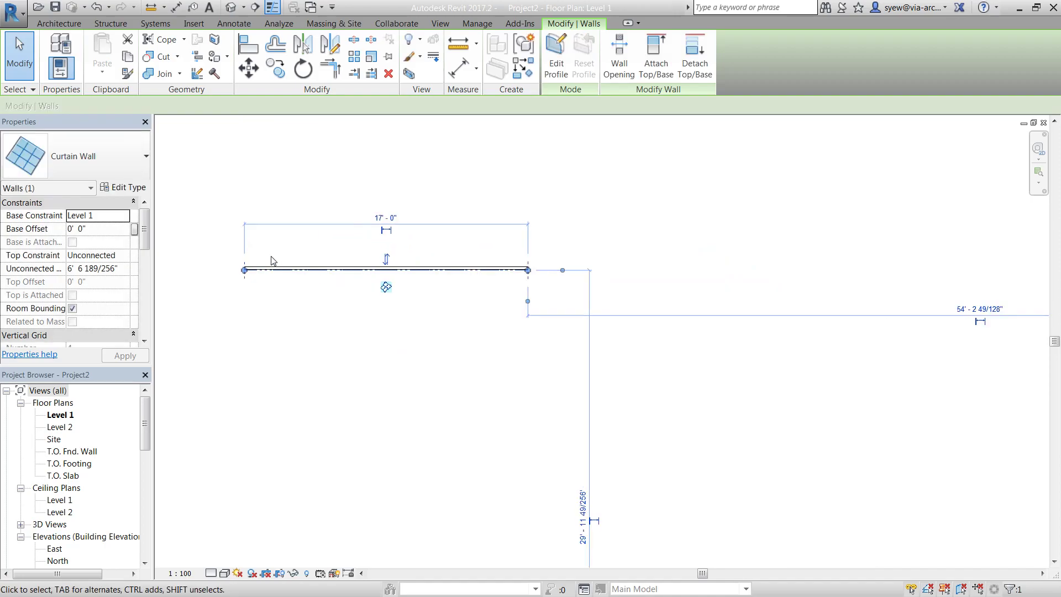
- Change the new curtain wall's panel to the Windowwall type 4-1/2" Grey Frame (1" ALL)
click(341, 326)
click(264, 278)
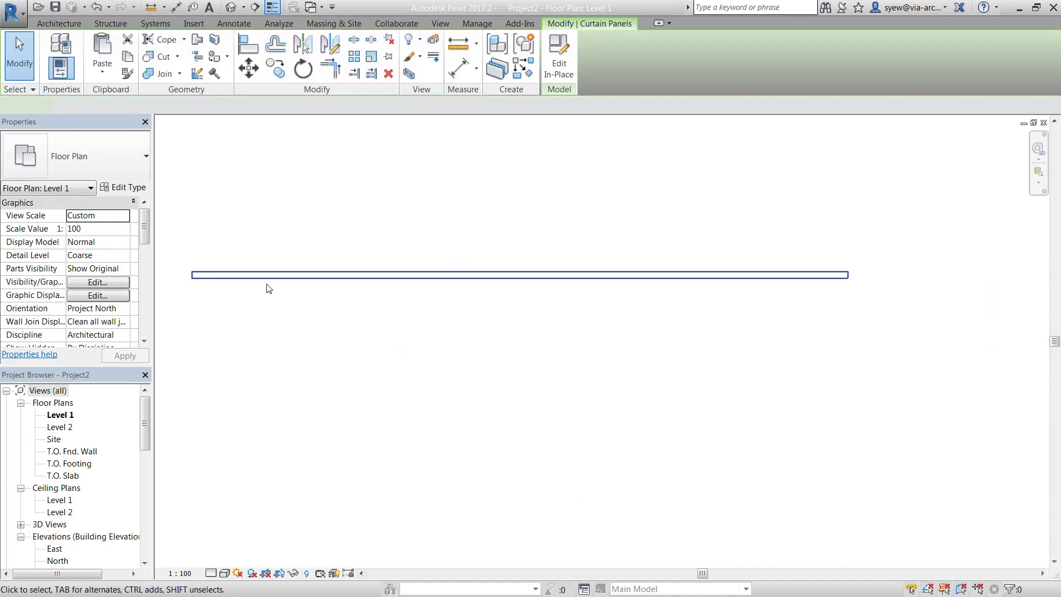
click(481, 375)
- Shorten the Windowwall curtain wall further, to 10' 9"
click(234, 286)
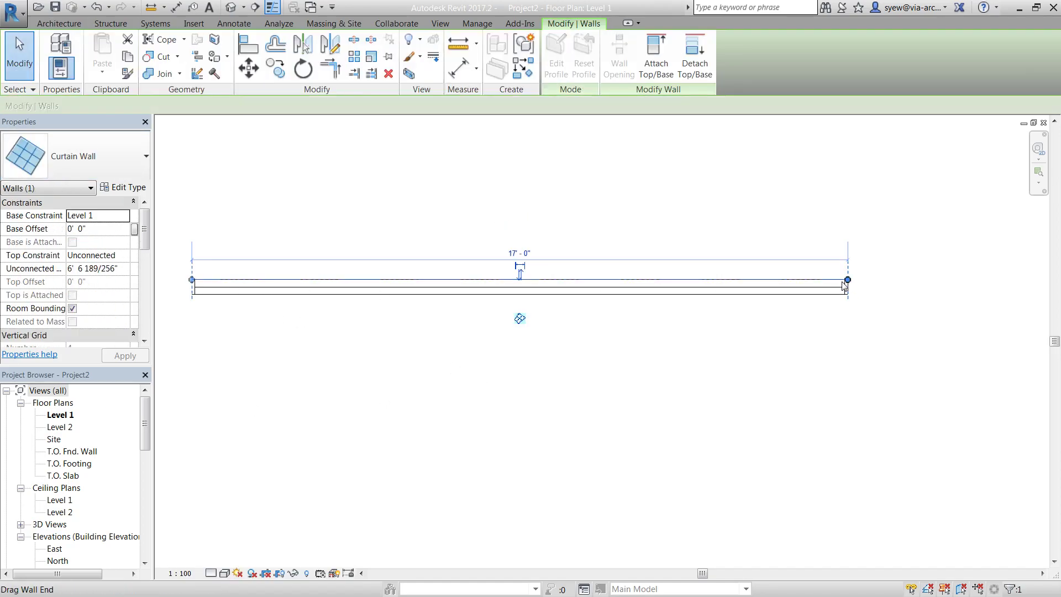
key(s)
key(l)
drag(604, 280, 605, 280)
middle_drag(463, 311, 715, 283)
- Copy the wall to the south and move the copy's ends so it forms a perpendicular return at the original's west end
click(275, 69)
click(558, 245)
click(471, 351)
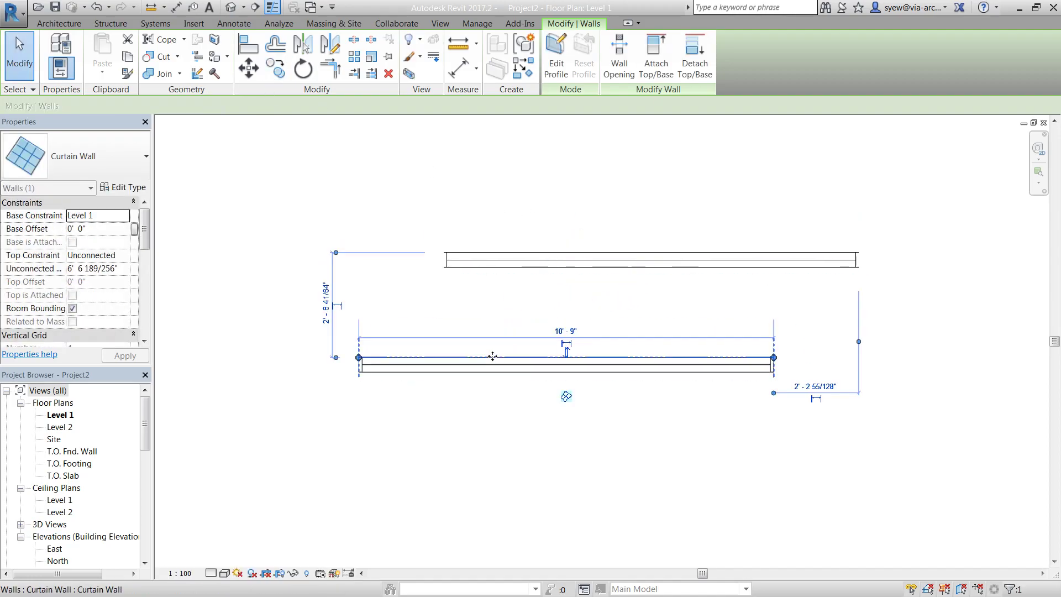
drag(773, 358, 454, 251)
click(446, 334)
click(363, 362)
drag(361, 359, 445, 409)
click(570, 315)
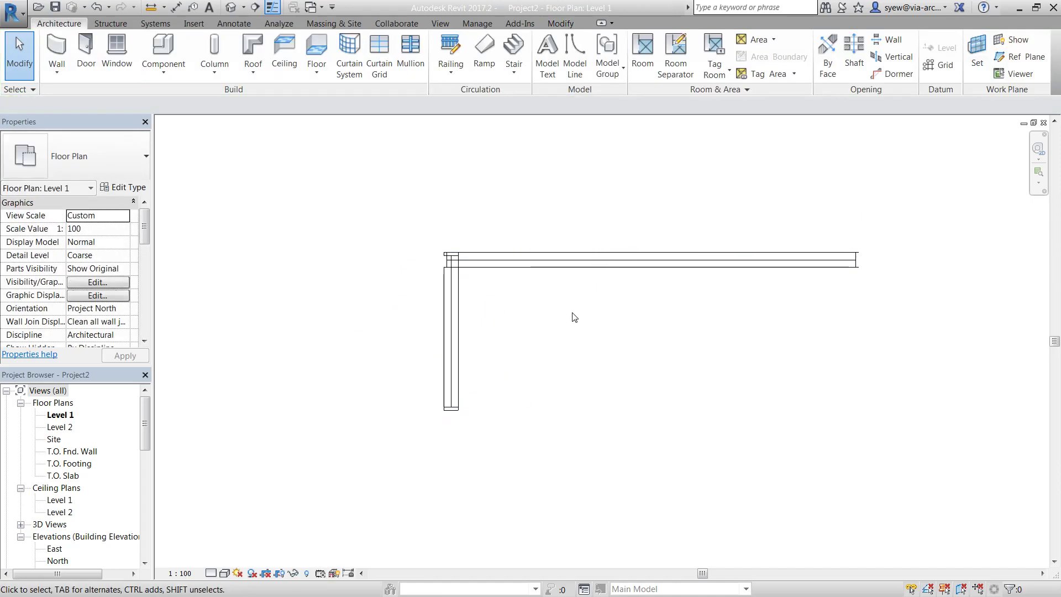
- In the 3D view, duplicate the 50 x 150mm Rectangular Mullion type as 4.5" x 4.5"
click(231, 7)
shift+middle_drag(776, 498, 729, 393)
scroll(644, 417, up, 6)
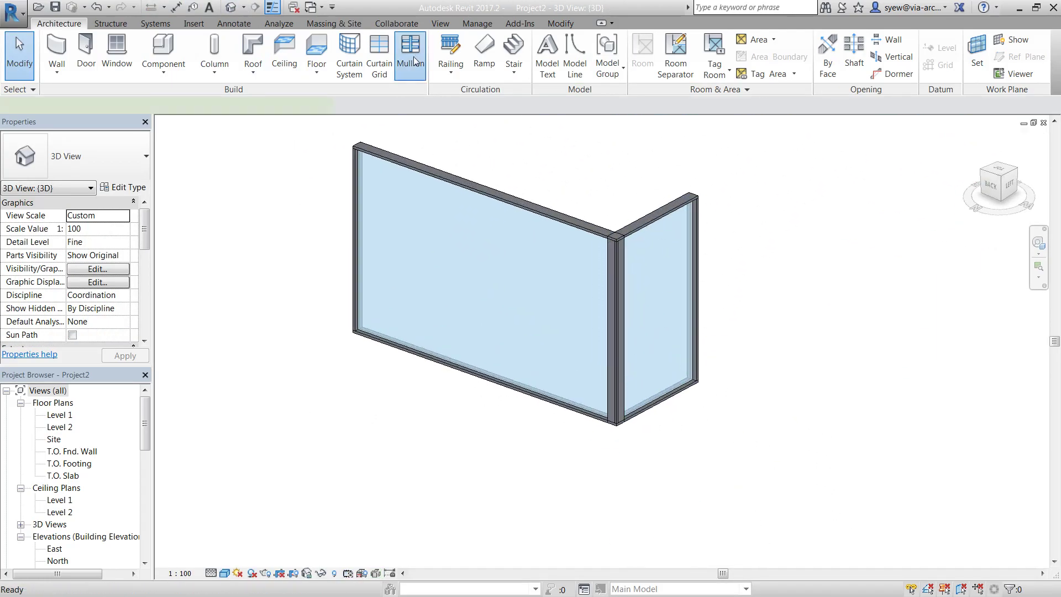
click(412, 62)
click(123, 187)
click(417, 167)
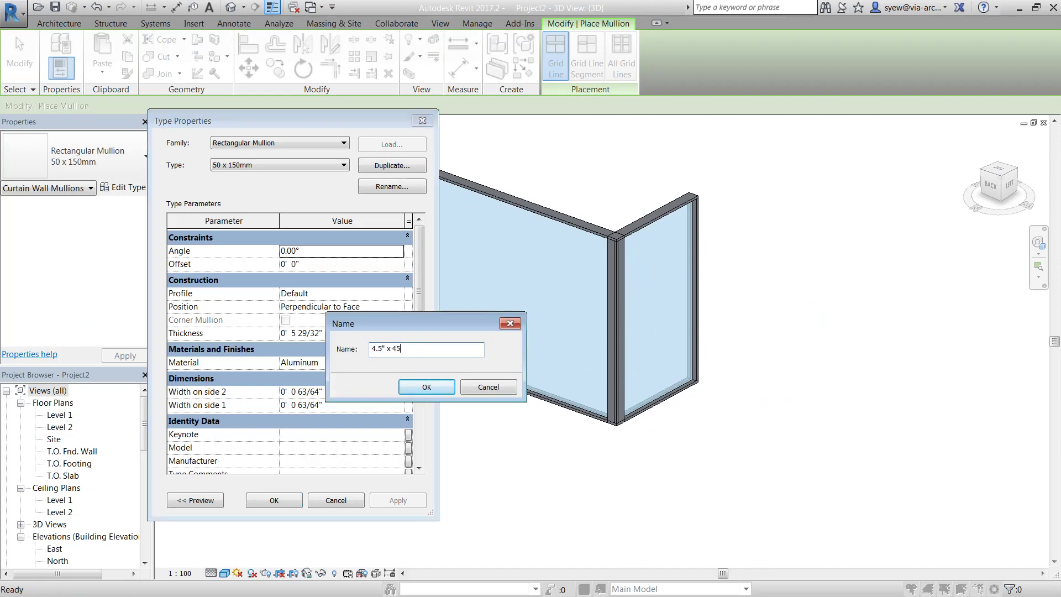
key(Return)
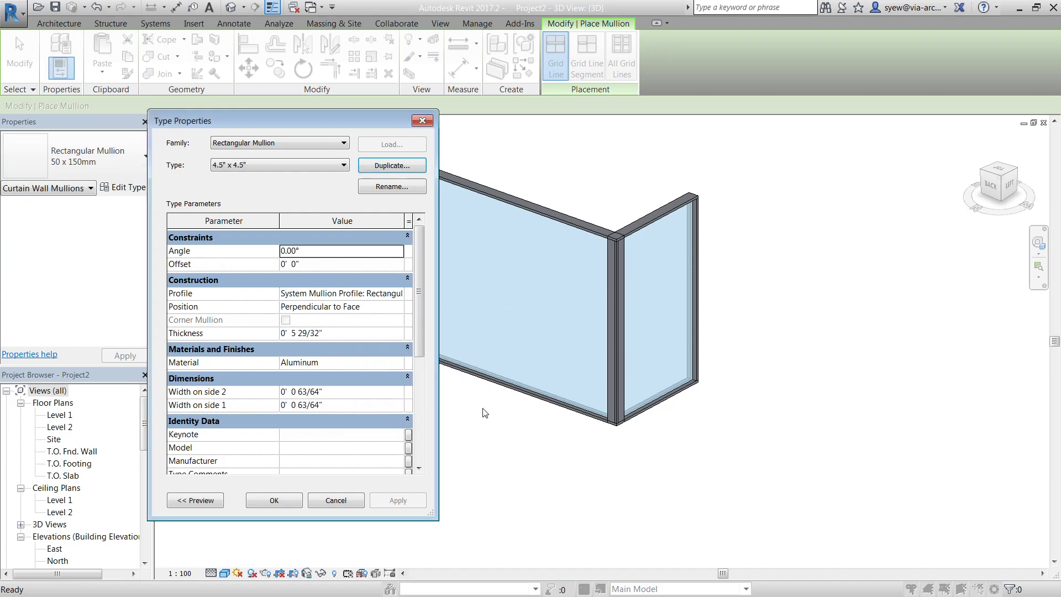
- Set the new mullion type's Width on side 2 to half of 4.5", giving 2 1/4"
click(348, 396)
text(=2)
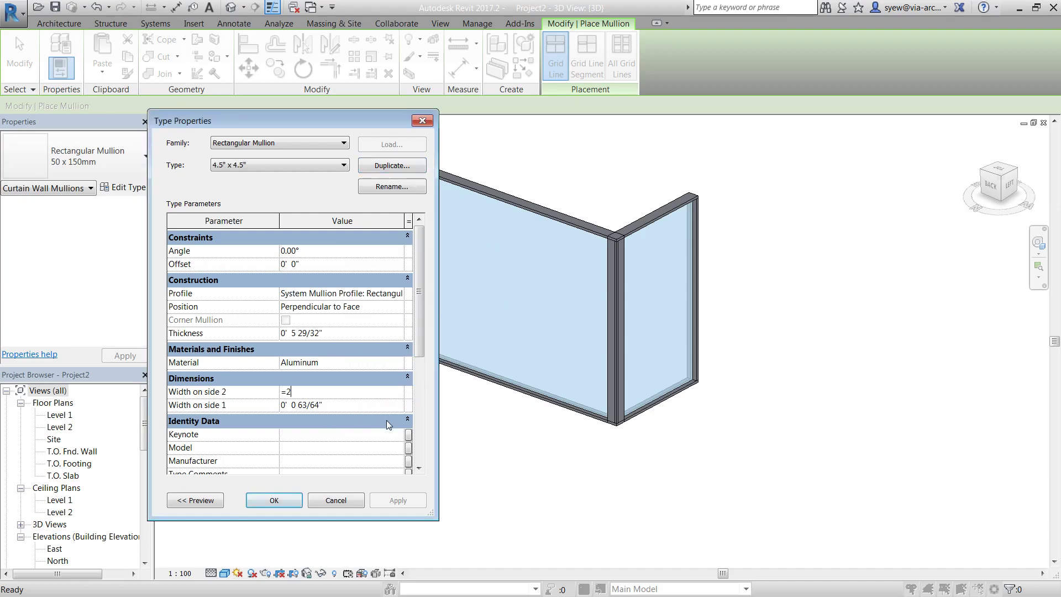
key(BackSpace)
text(4.5/2)
key(Return)
click(342, 381)
click(344, 380)
key(BackSpace)
key(Return)
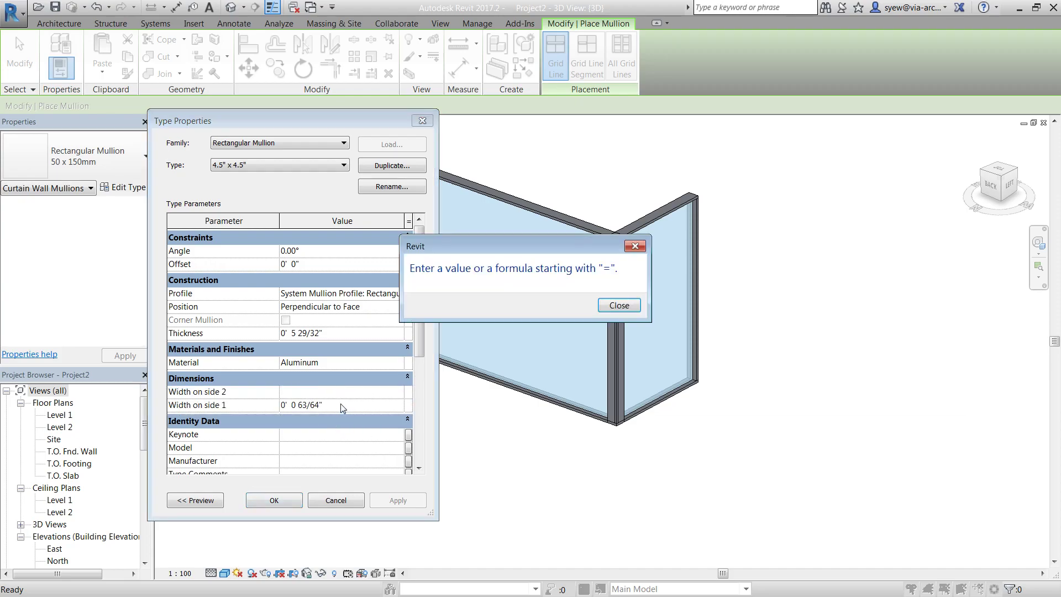
key(Return)
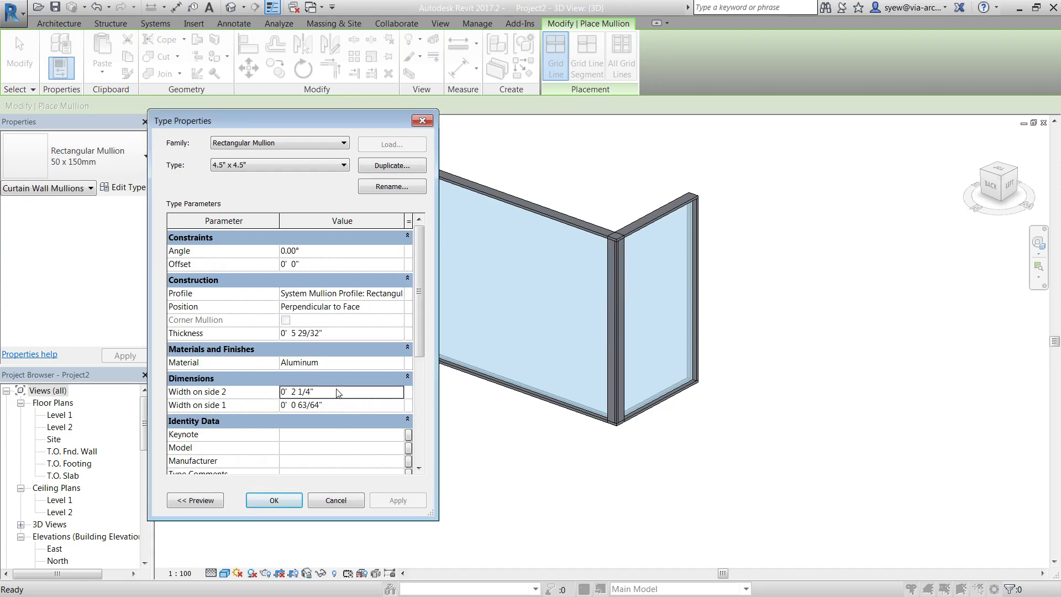
- Set the mullion type's Width on side 1 to 2 1/4", Thickness to 4 1/2" and Offset to -2 1/4"
click(345, 404)
text(0'  2 1/4")
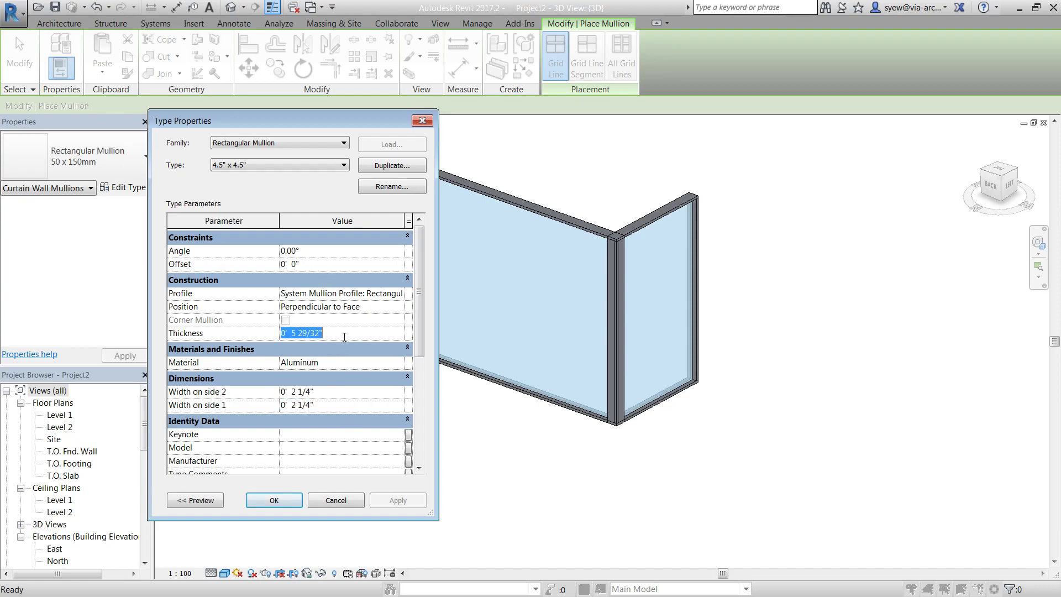
click(346, 263)
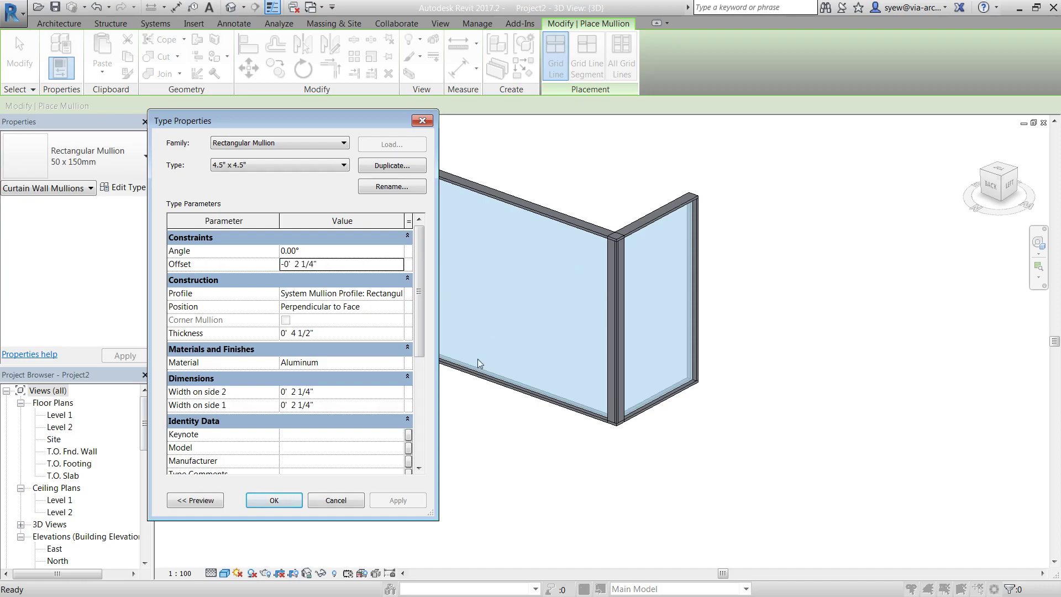
- Confirm the type settings and place a 4.5" x 4.5" mullion on the vertical edge where the two curtain walls meet
click(270, 500)
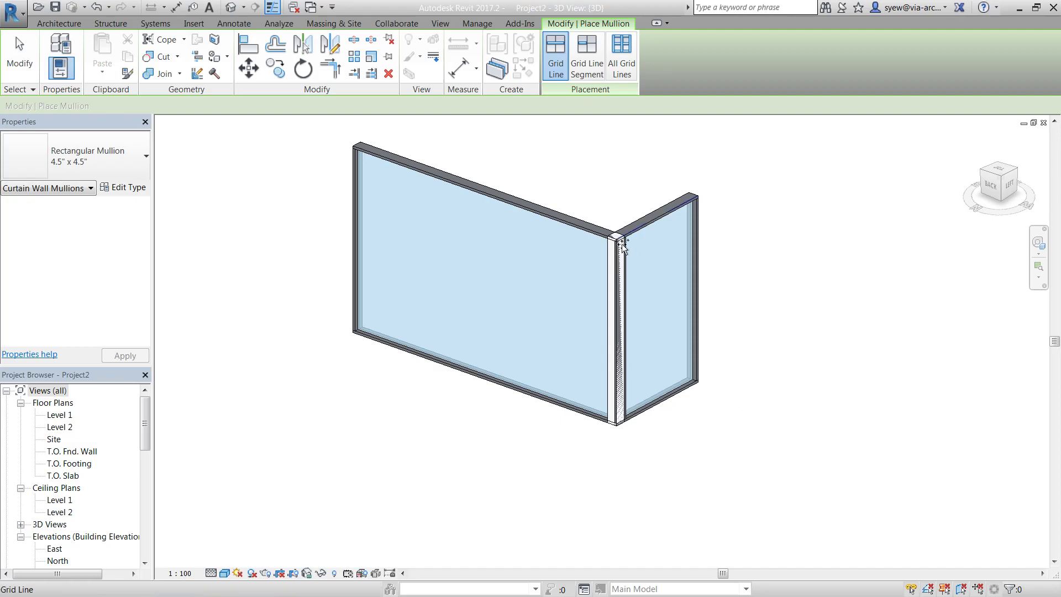
key(Escape)
- Swing the short wall's free end outward to an oblique angle around the corner mullion
click(692, 389)
drag(700, 384, 799, 442)
click(798, 457)
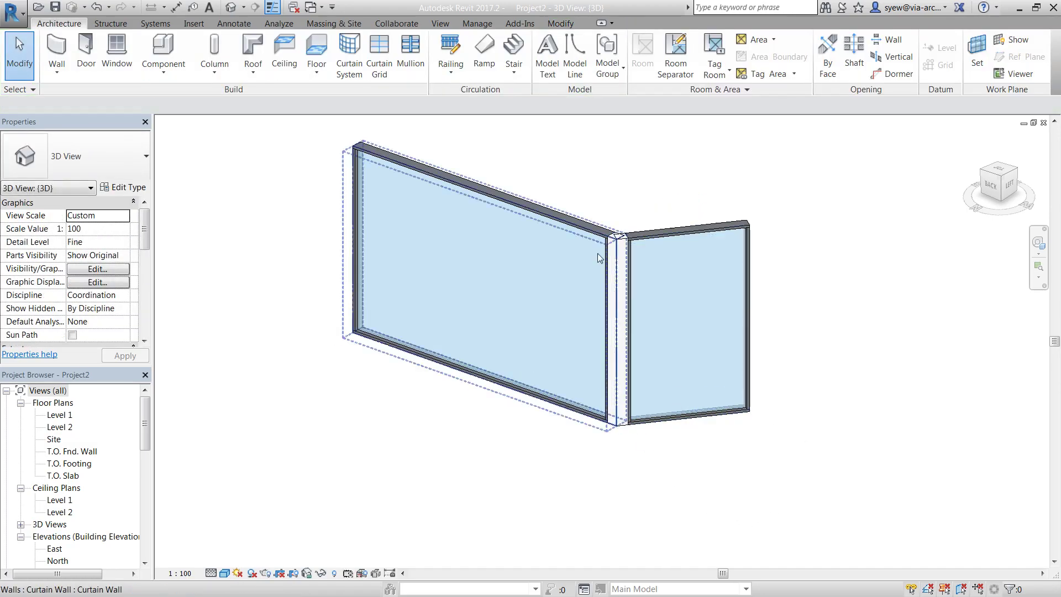
- Return the short wall to 90° from the long wall, about 5' 3" long
click(715, 426)
drag(749, 415, 721, 369)
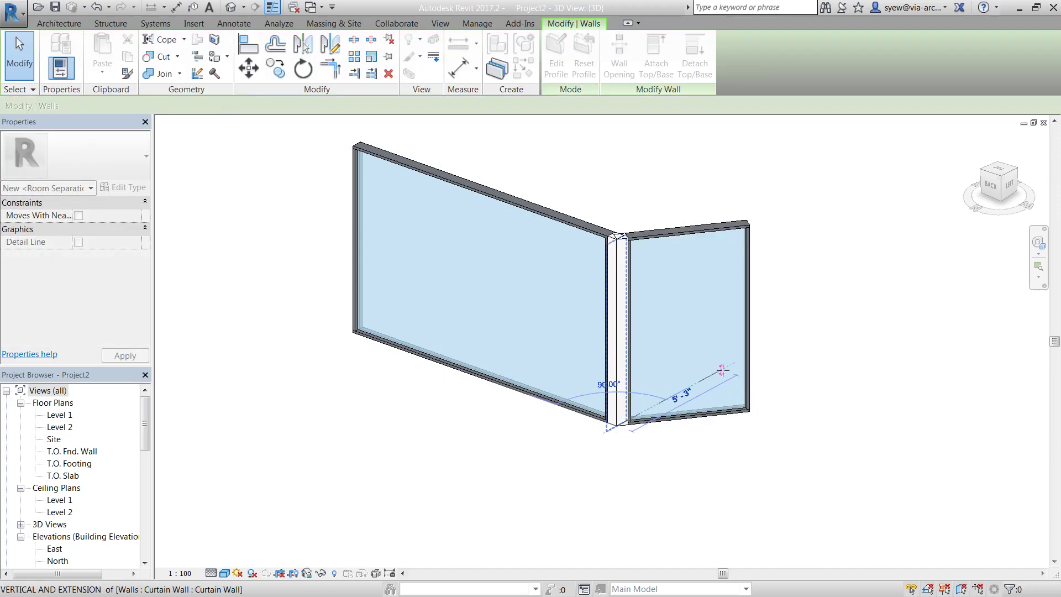
click(712, 386)
- Divide the long wall with two vertical curtain grid lines and one horizontal, and the short wall with one vertical grid line
shift+middle_drag(823, 425, 779, 416)
click(379, 55)
click(595, 208)
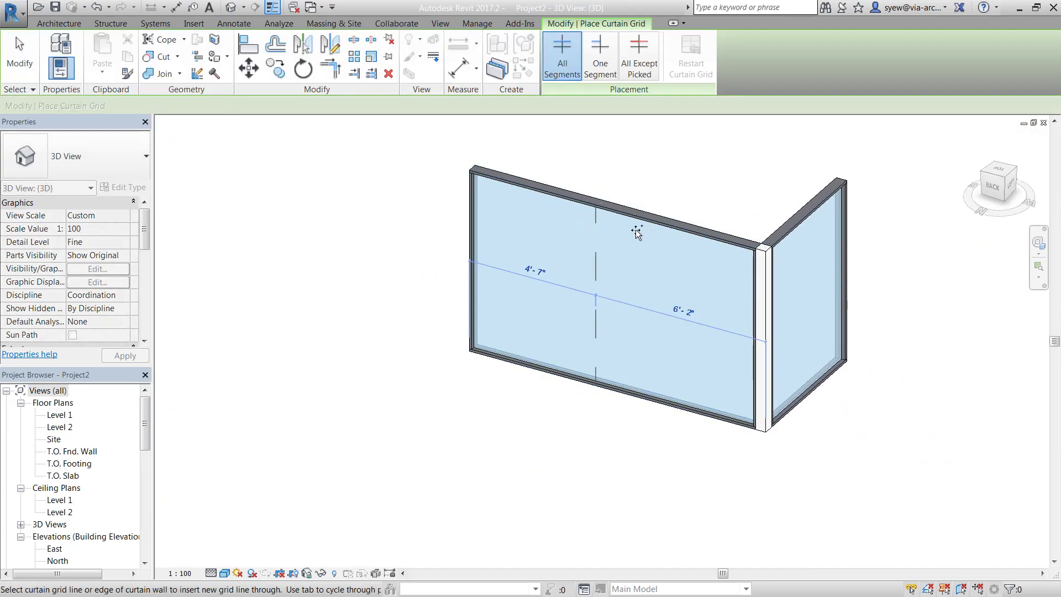
click(678, 227)
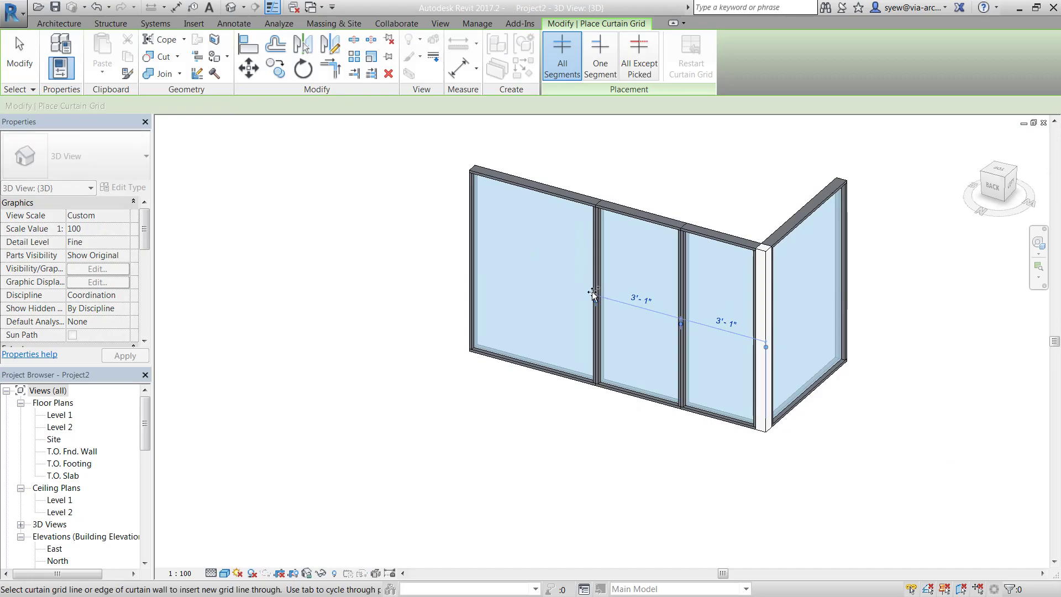
click(797, 223)
key(Escape)
key(Escape)
shift+middle_drag(838, 452, 548, 217)
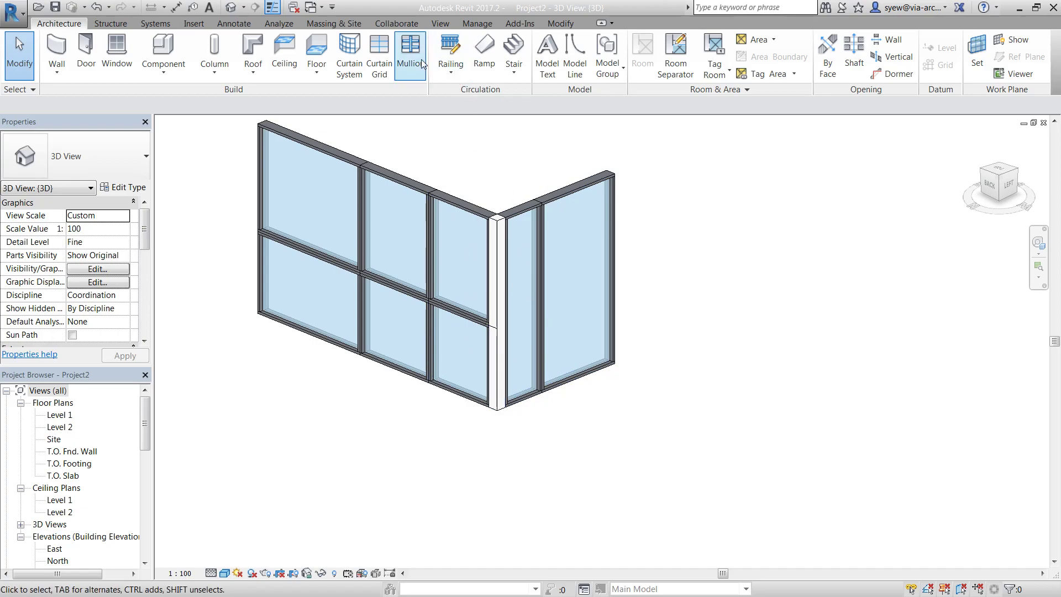
scroll(384, 195, up, 4)
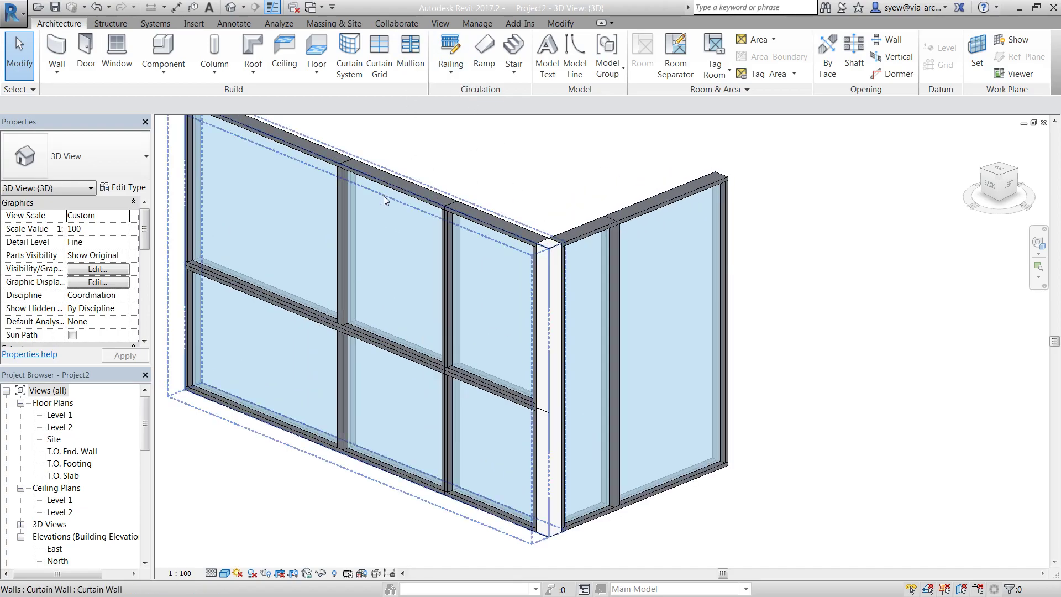
click(412, 55)
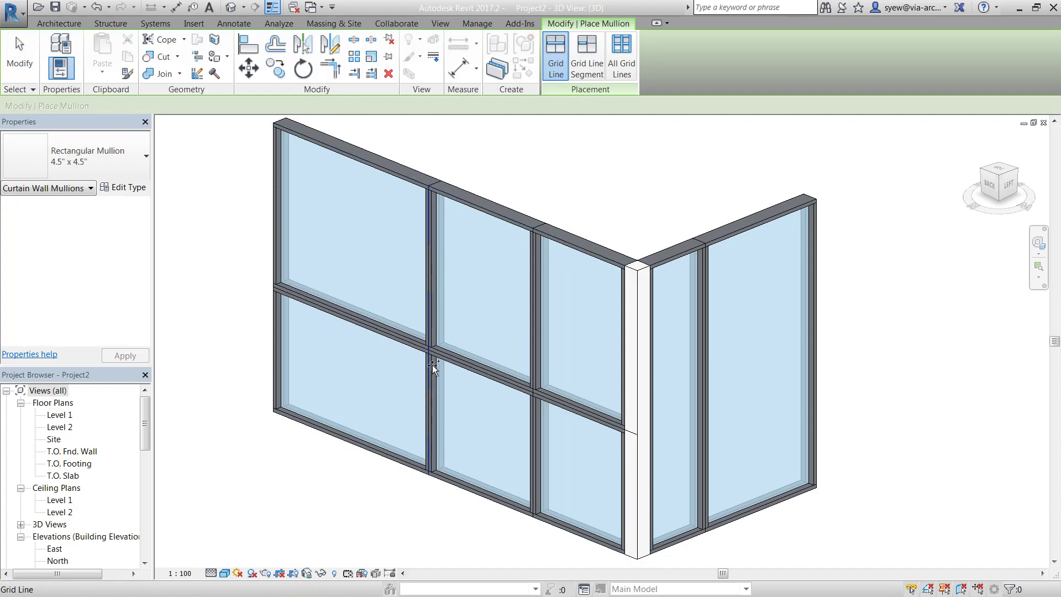
key(Escape)
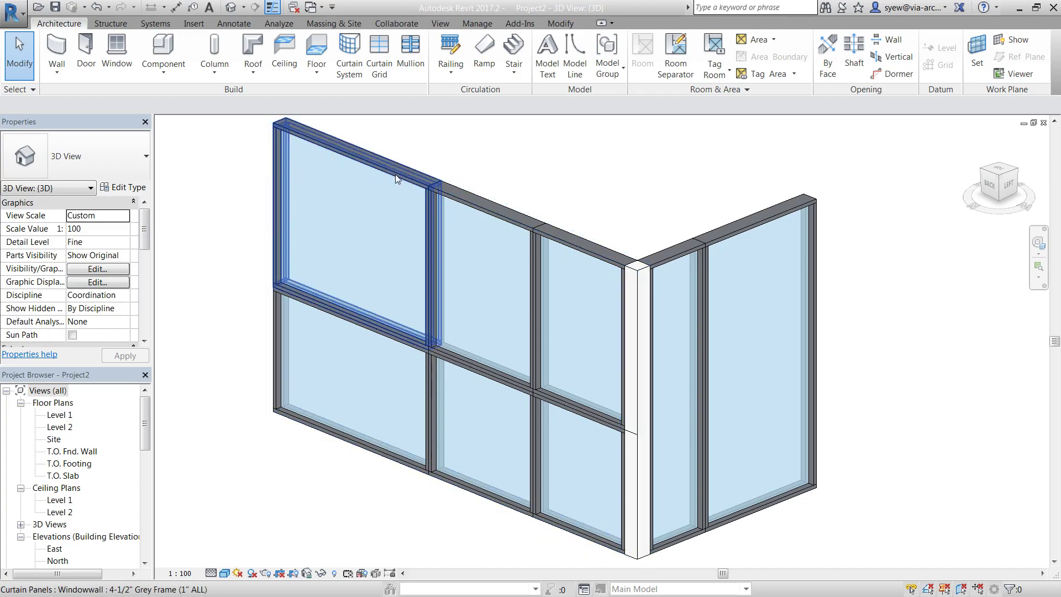
click(366, 196)
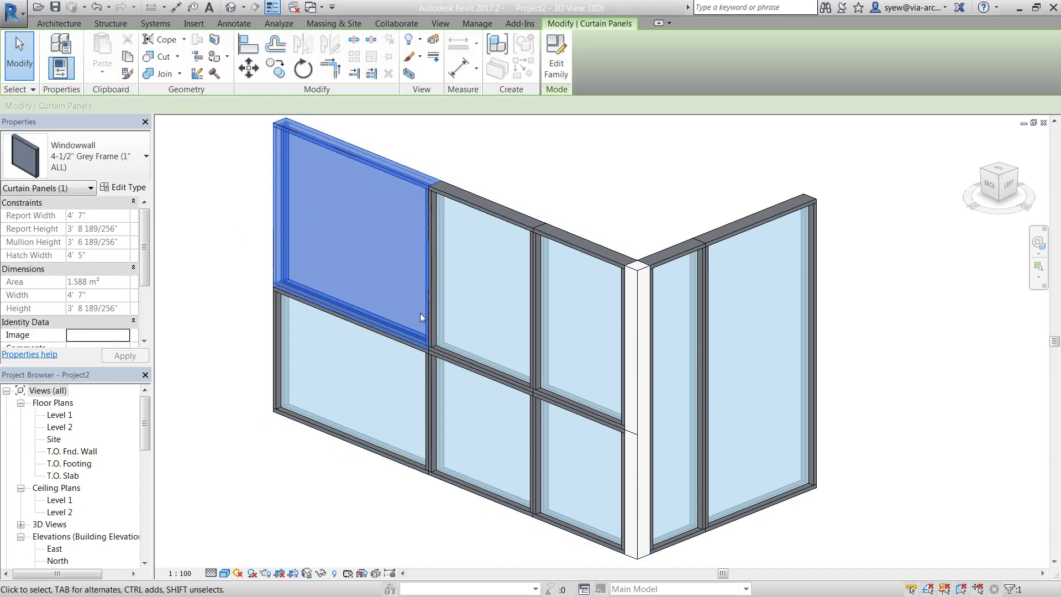
key(Escape)
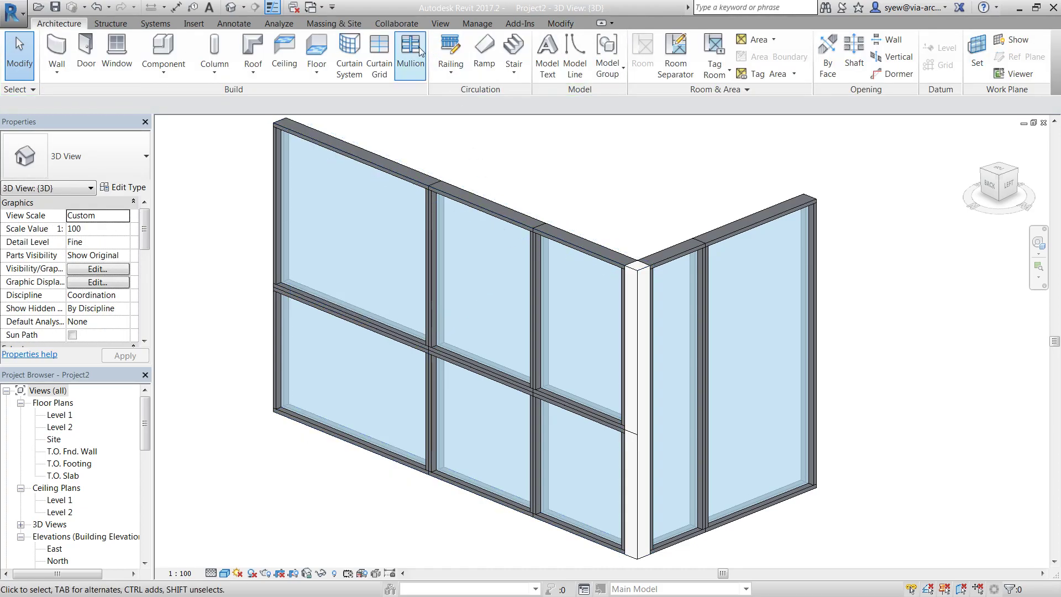
- Place a 4.5" x 4.5" mullion on the long wall's vertical grid line farthest from the corner
click(419, 50)
click(426, 217)
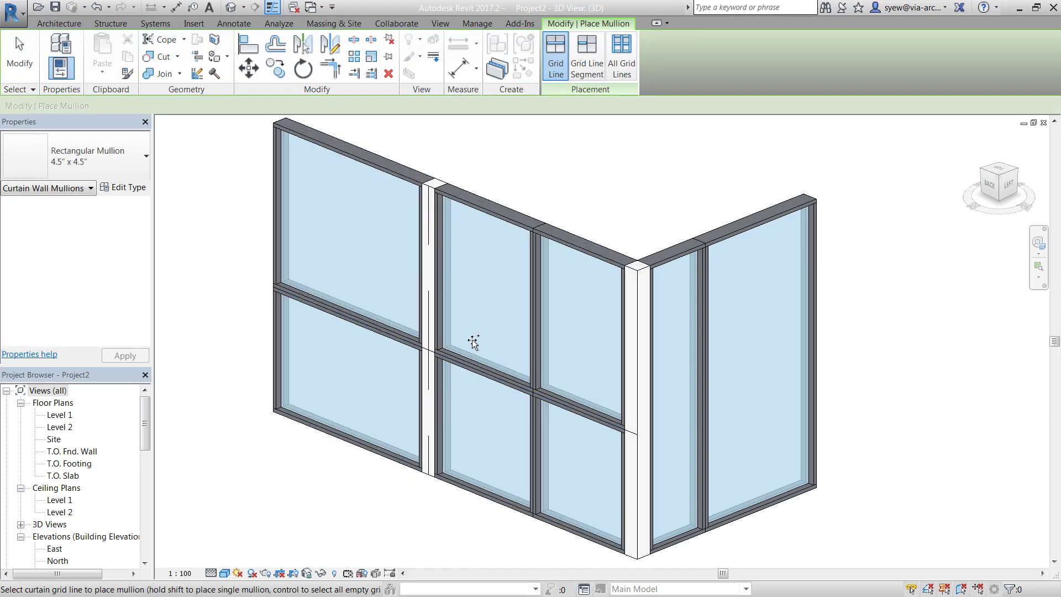
key(Escape)
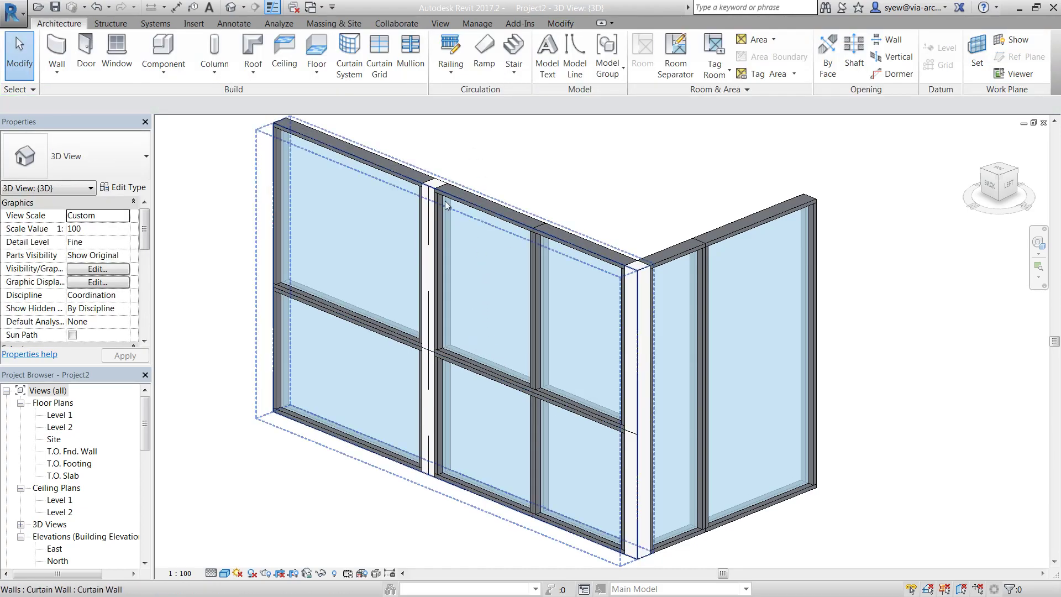
- Examine the upper and lower segments of the new intermediate mullion by selecting them in turn
click(420, 171)
key(Escape)
drag(390, 159, 472, 374)
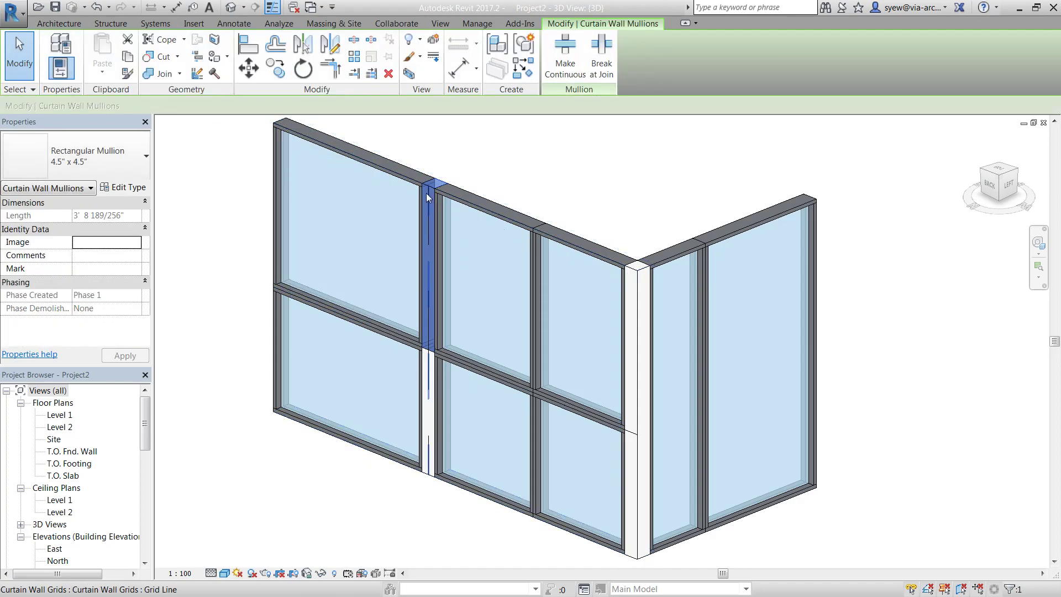
scroll(502, 482, down, 2)
scroll(502, 483, up, 2)
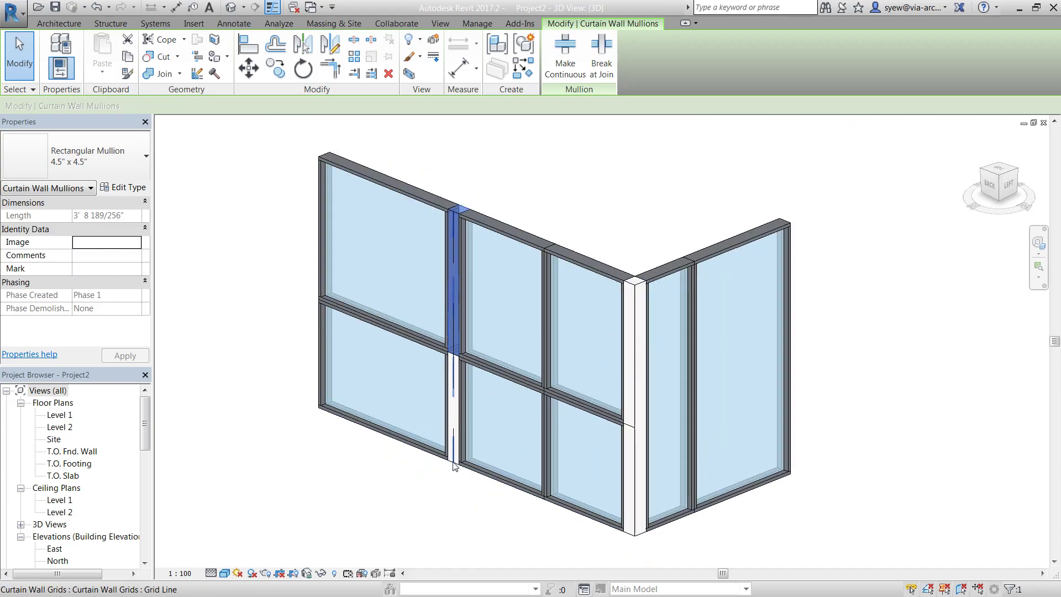
key(Escape)
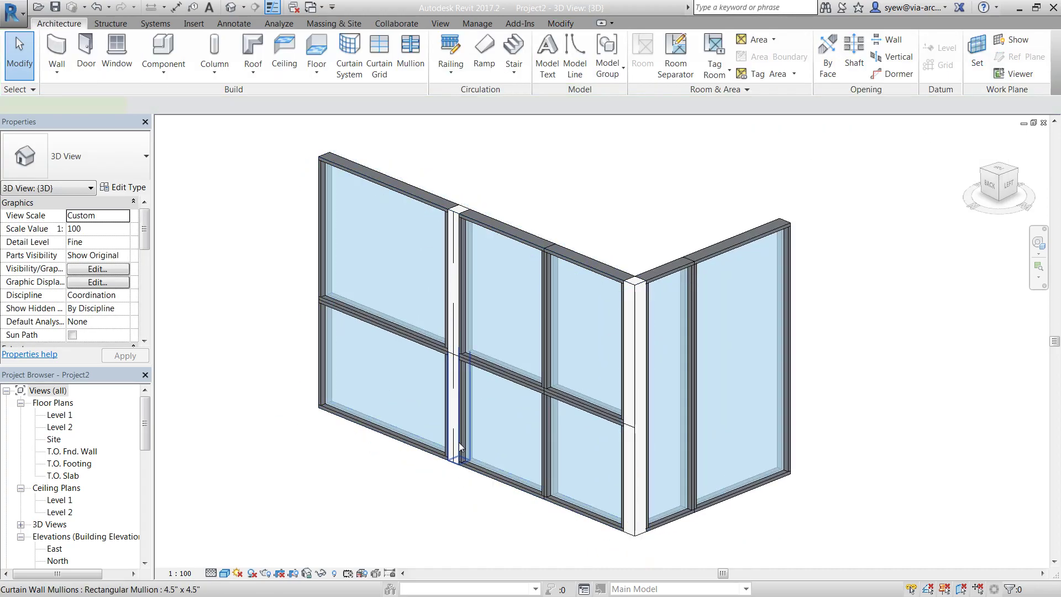
click(458, 442)
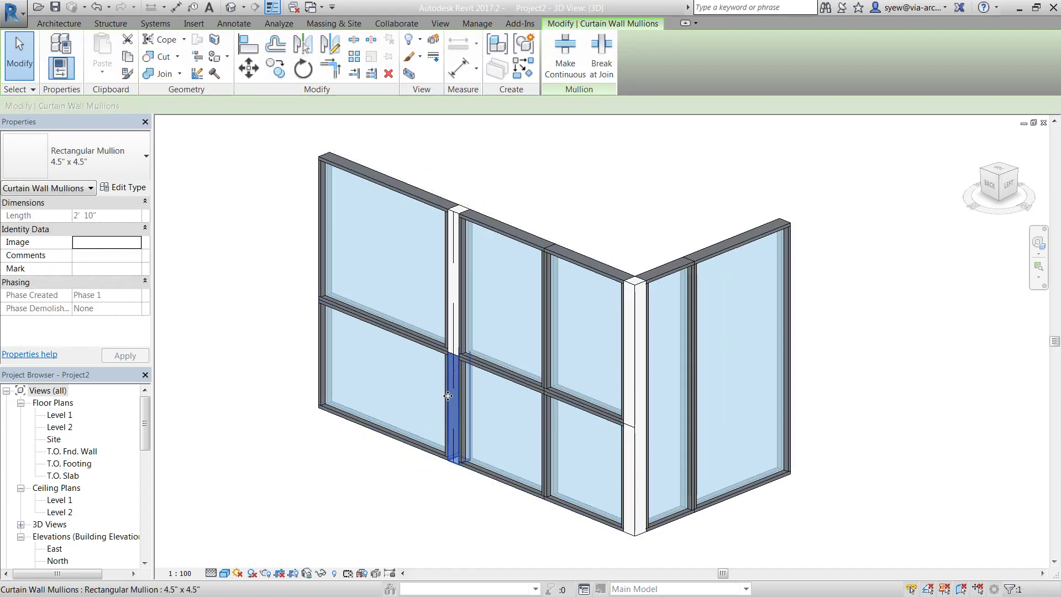
key(Tab)
click(459, 249)
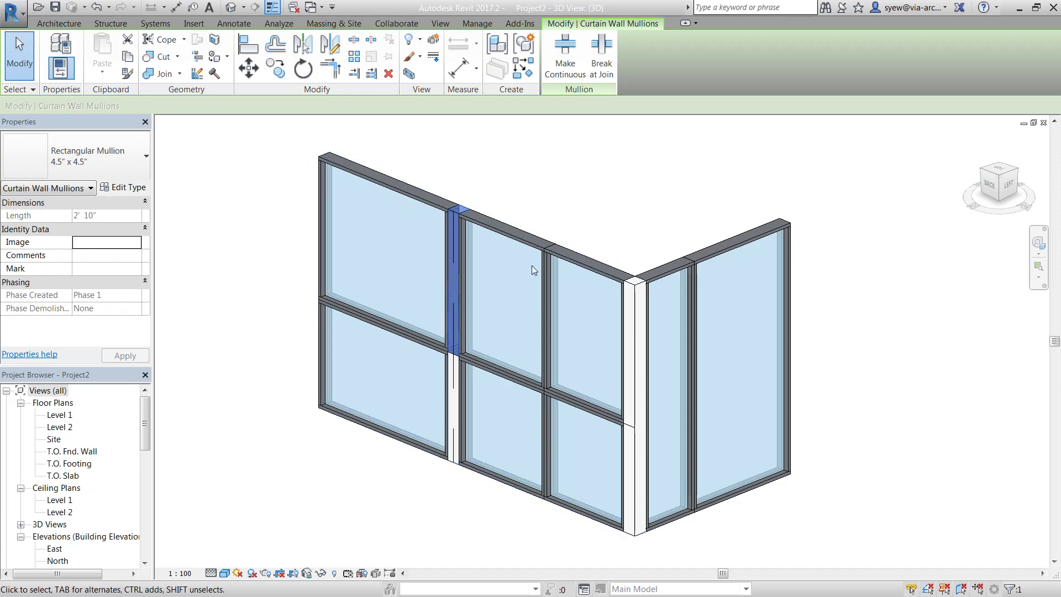
- Delete the upper and lower segments of the long wall's 4.5" x 4.5" intermediate mullion
scroll(525, 494, down, 5)
scroll(527, 493, down, 3)
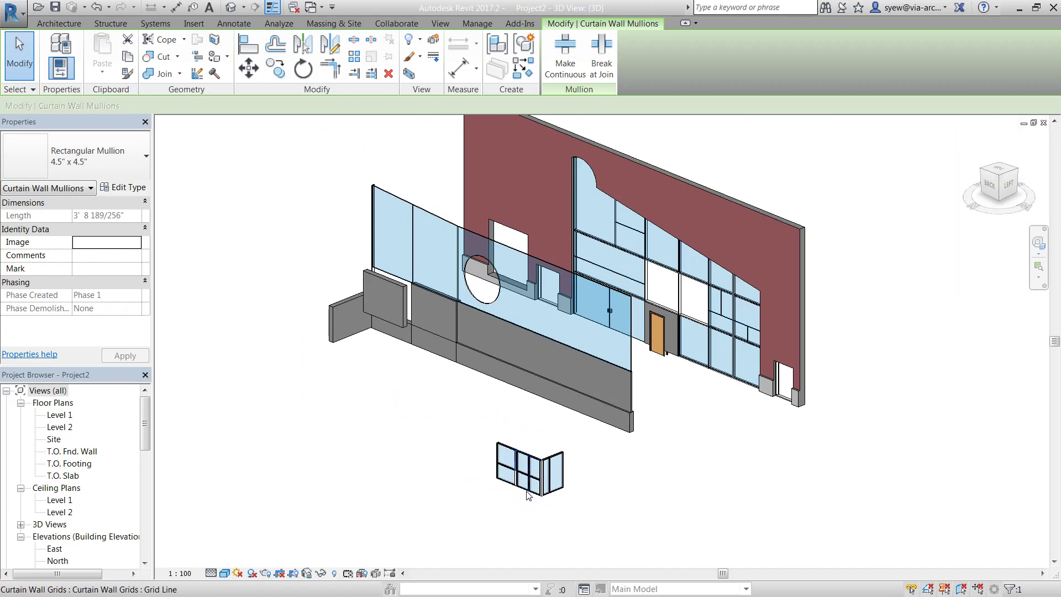
scroll(542, 360, up, 1)
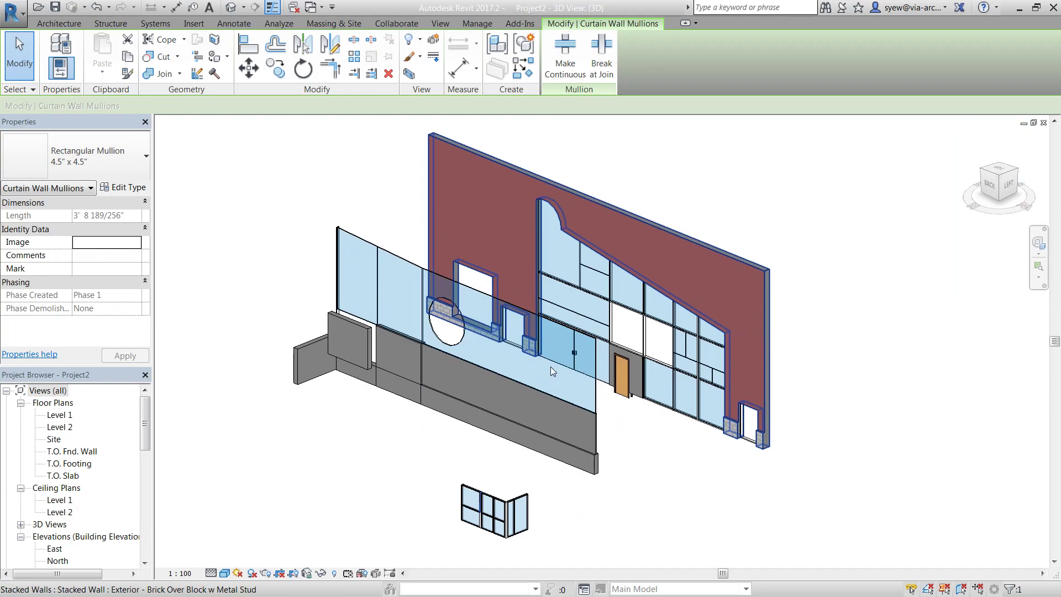
middle_drag(548, 356, 538, 280)
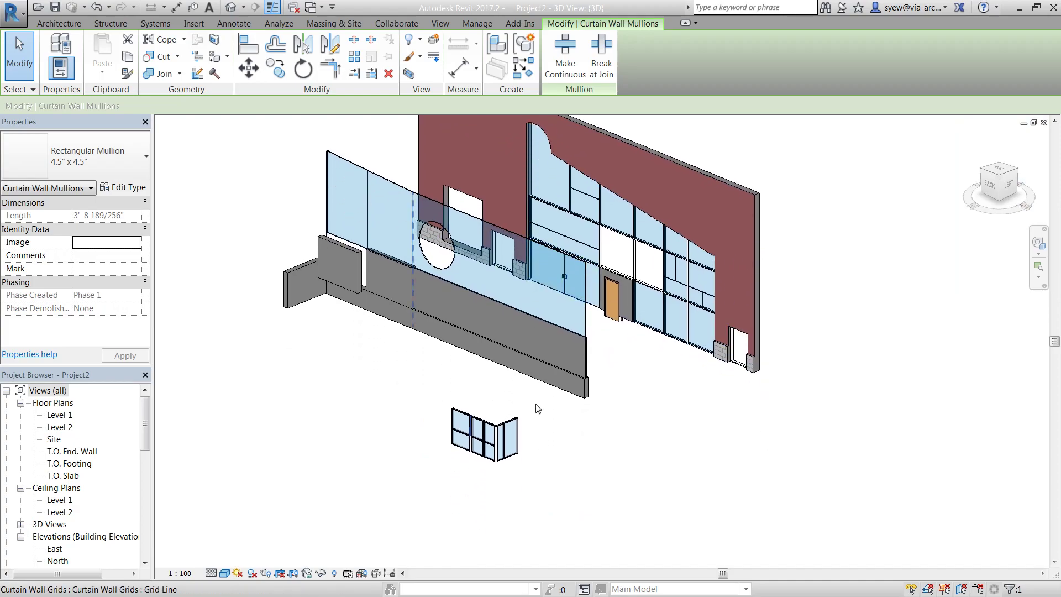
scroll(466, 461, up, 1)
scroll(466, 461, up, 3)
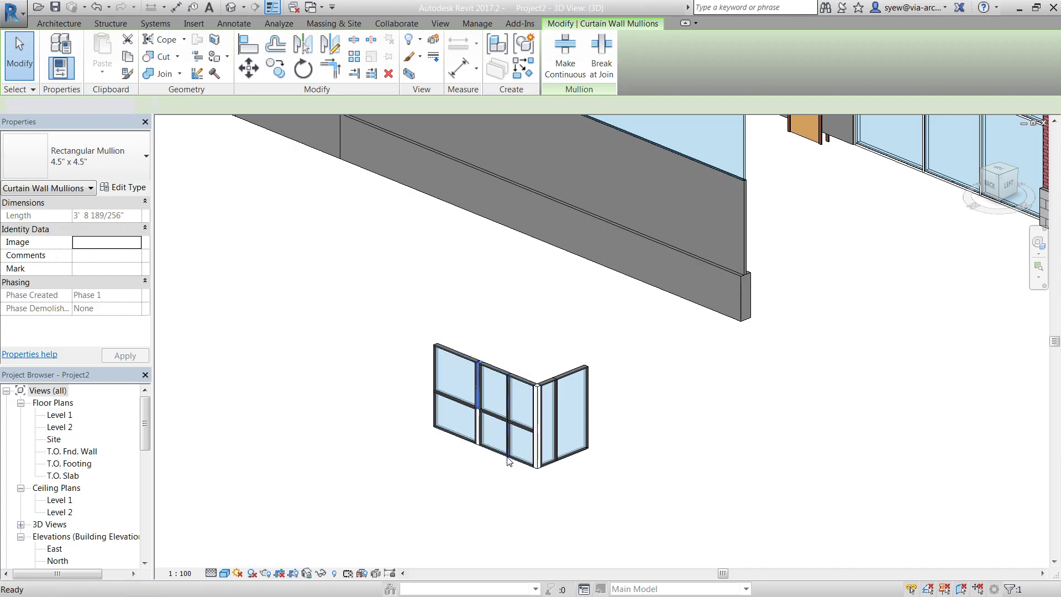
click(463, 459)
scroll(480, 444, up, 5)
scroll(480, 444, up, 2)
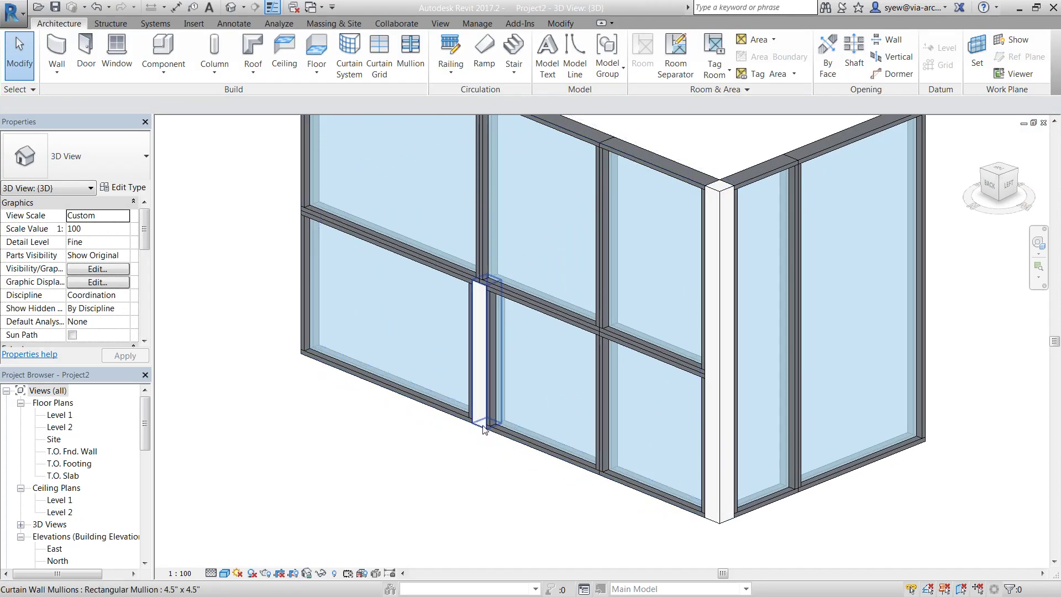
click(480, 432)
click(478, 505)
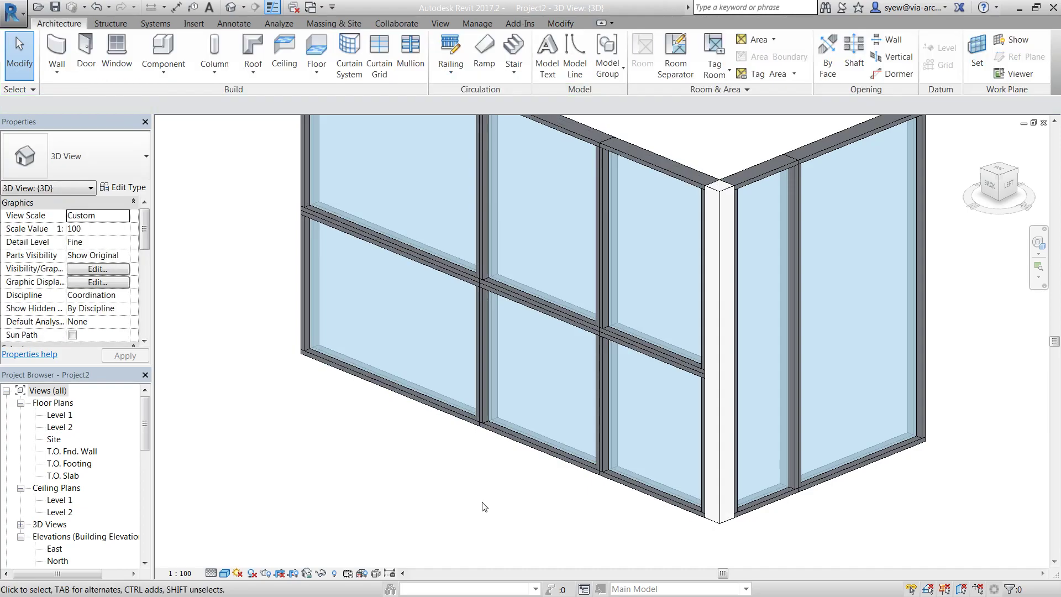
- Examine the lower Windowwall panel in the long wall's end bay farthest from the corner by selecting it
scroll(571, 393, down, 2)
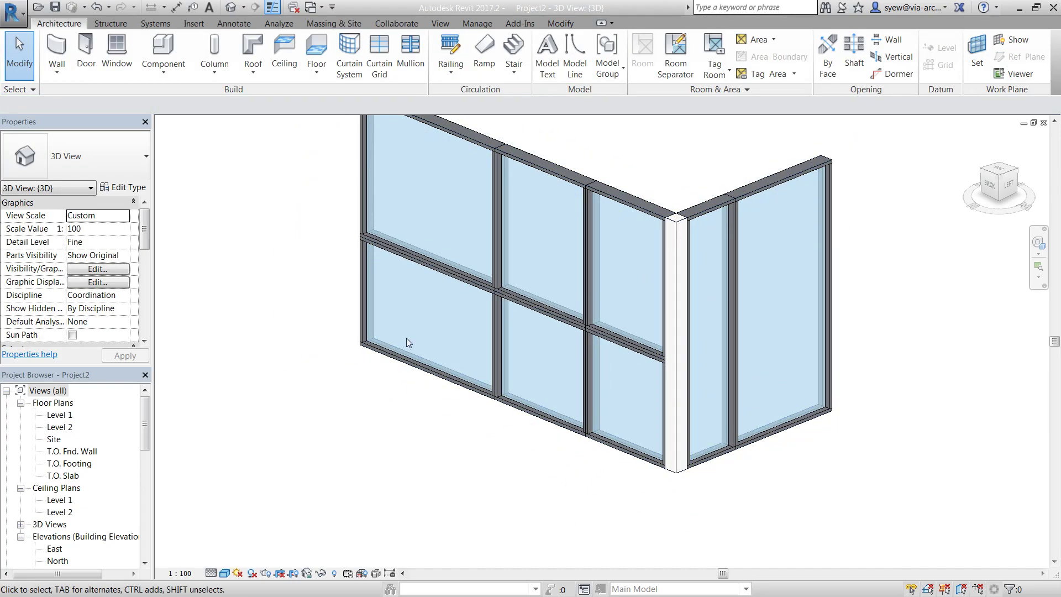
middle_drag(407, 343, 438, 403)
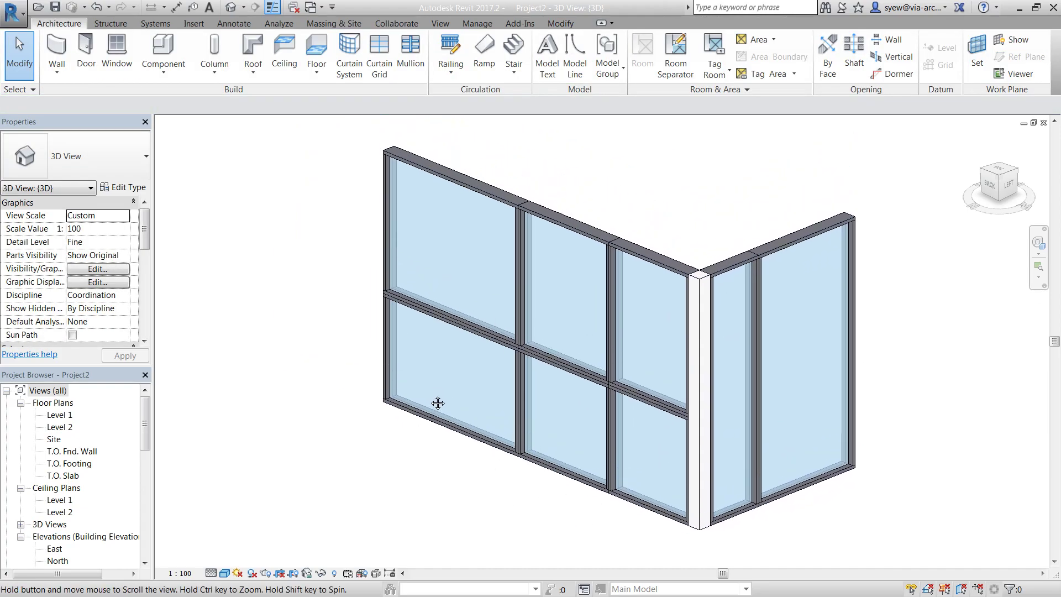
key(Tab)
key(Tab)
click(429, 314)
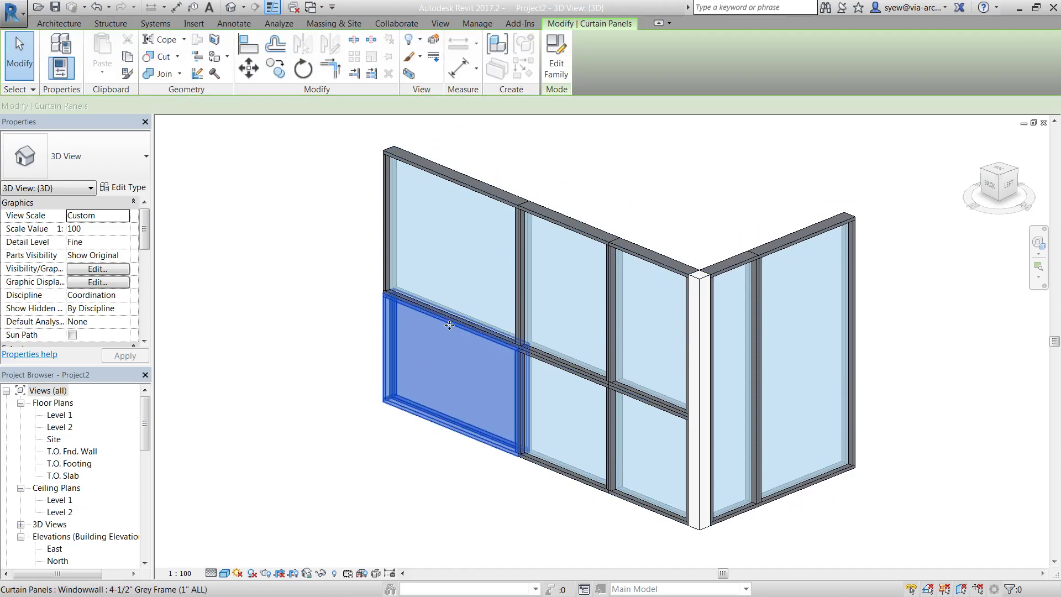
shift+middle_drag(583, 342, 660, 359)
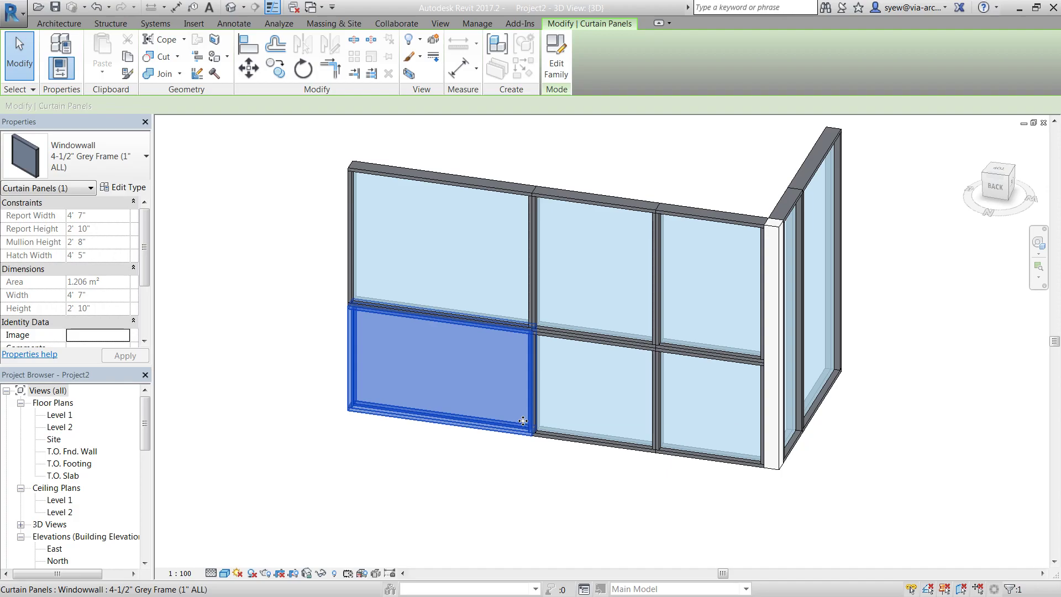
key(Escape)
- Add a vertical curtain grid line to the long wall's wide end bay, 2' 7" from the wall's free end
key(c)
key(g)
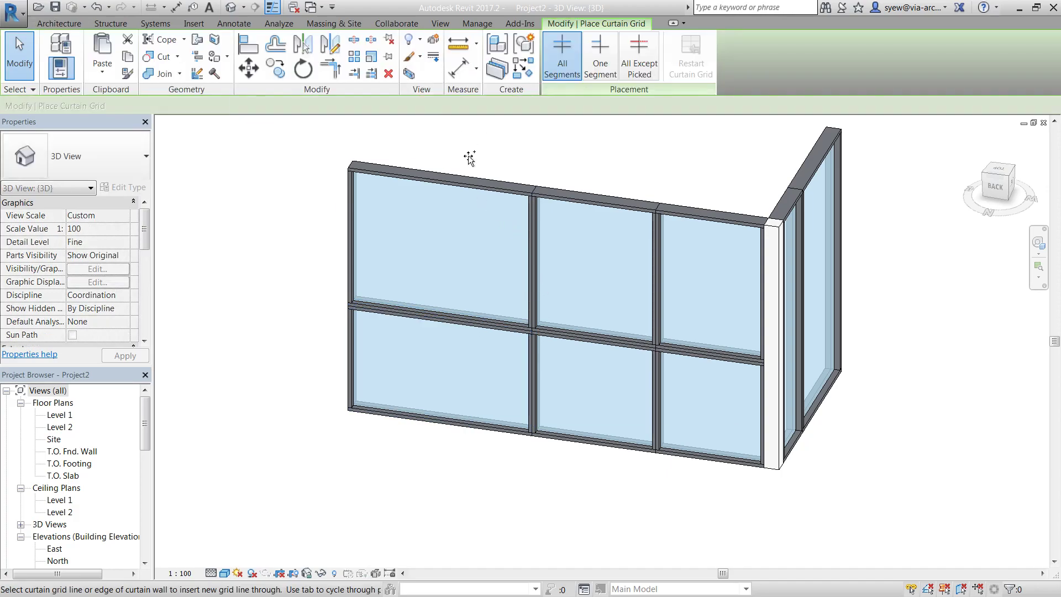
click(452, 387)
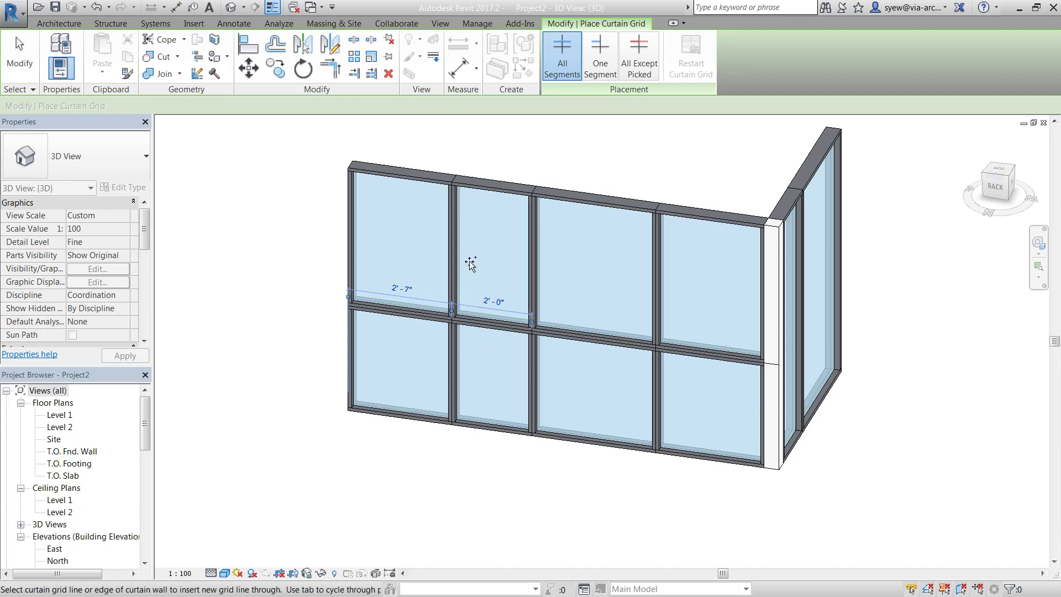
key(Escape)
scroll(452, 187, up, 5)
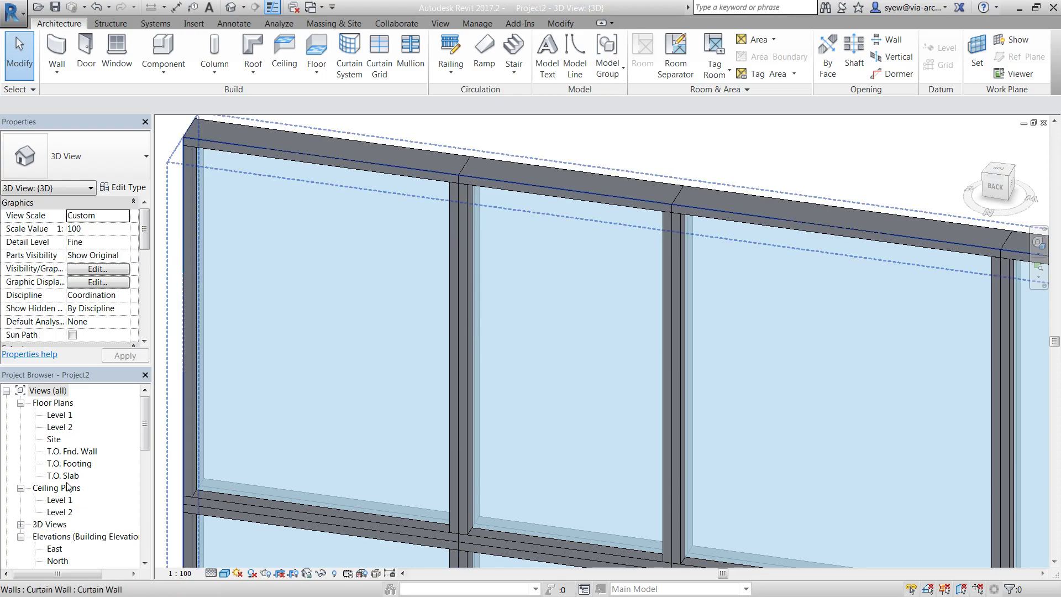
scroll(507, 333, down, 5)
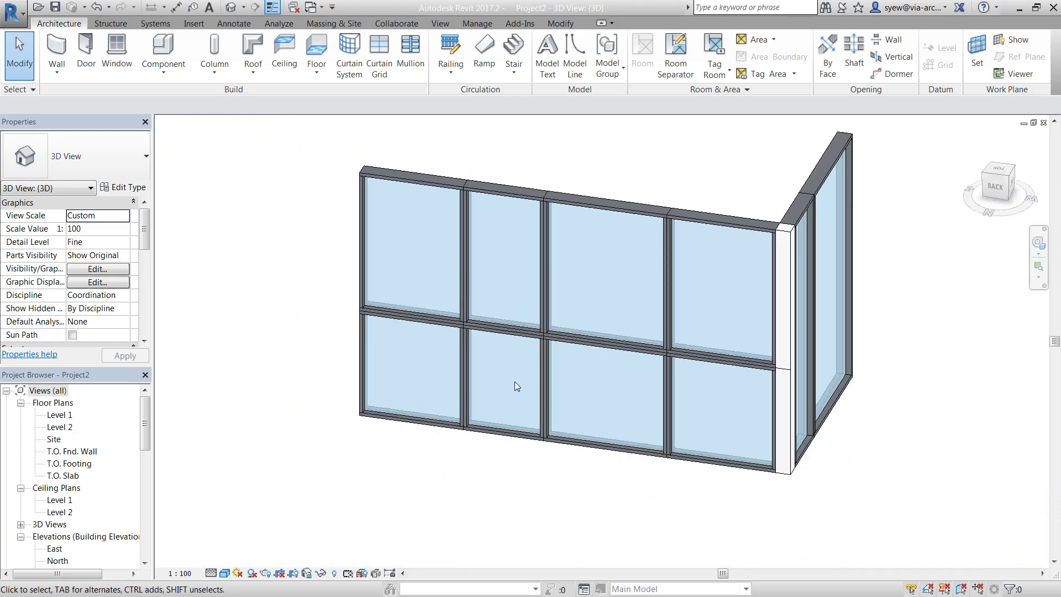
- Start placing mullions, dismiss the save reminder without saving, and duplicate the 4.5" x 4.5" rectangular mullion type as curb
scroll(515, 380, up, 3)
click(411, 62)
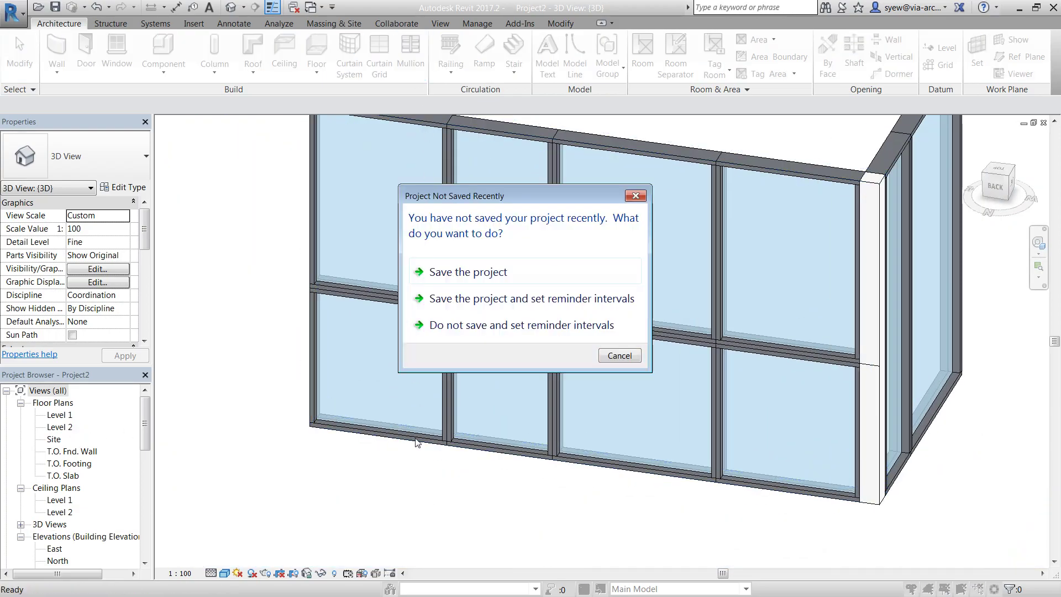
click(622, 355)
click(127, 187)
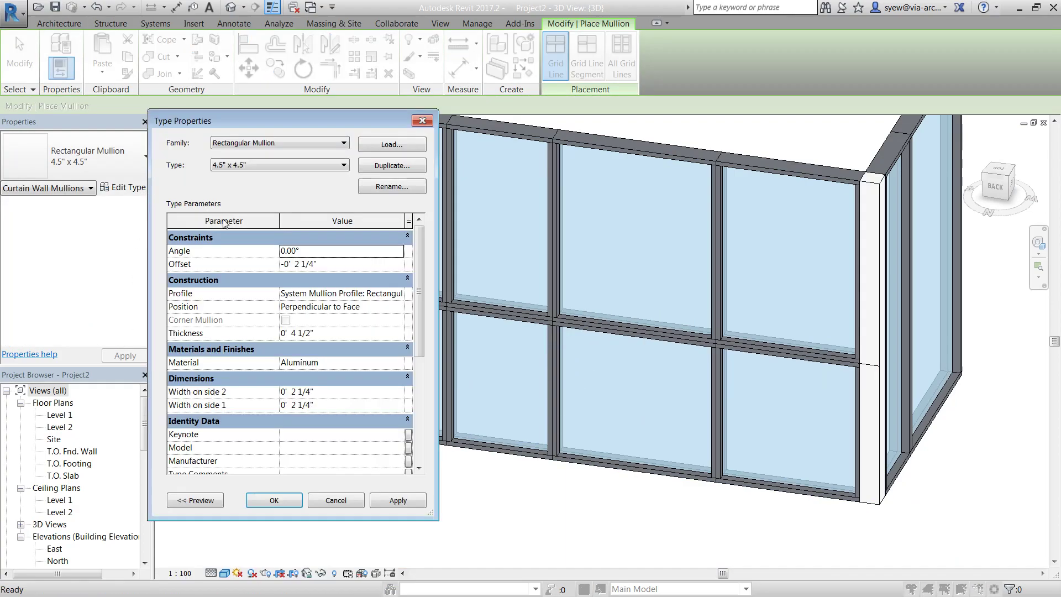
click(409, 165)
text(curb)
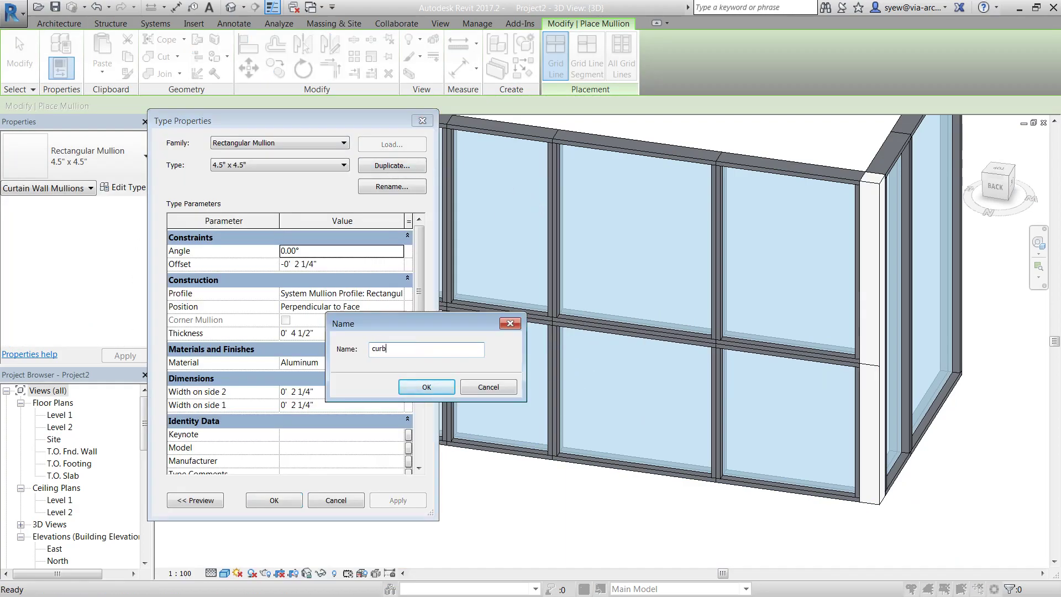
key(Return)
- Set the curb mullion type's widths on side 1 and side 2 to 4" each
click(346, 393)
drag(314, 391, 289, 393)
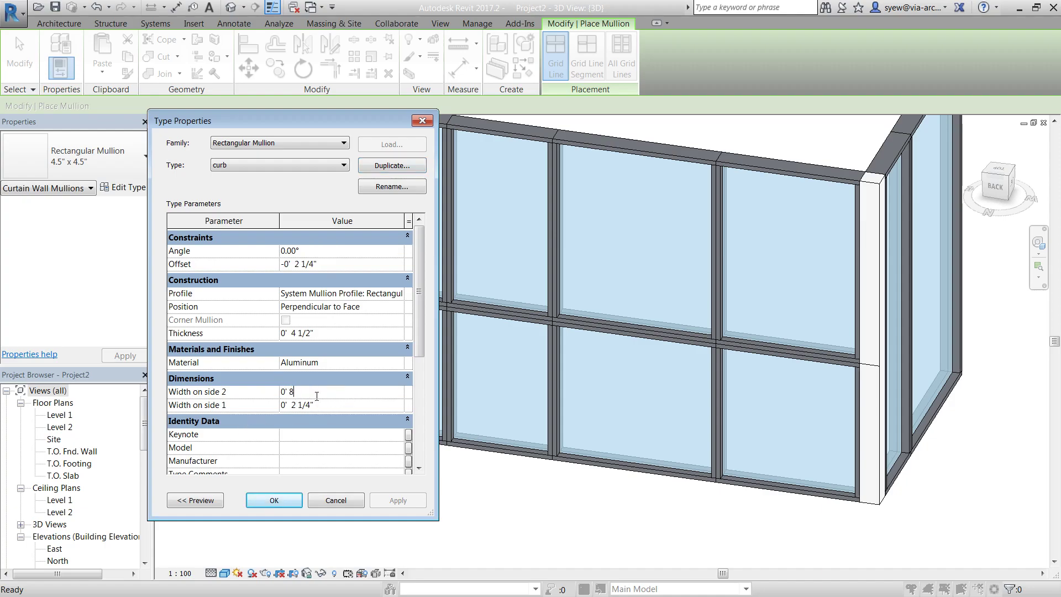
text(4)
click(346, 407)
drag(314, 405, 290, 406)
text(4)
- Set the curb mullion type's thickness to 6" and its offset to -0' 3"
click(323, 334)
drag(314, 333, 290, 334)
text(6)
click(323, 264)
drag(323, 265, 295, 269)
text(3)
- Assign the material Concrete, Cast-in-Place gray to the curb mullion type and accept the type properties
click(398, 363)
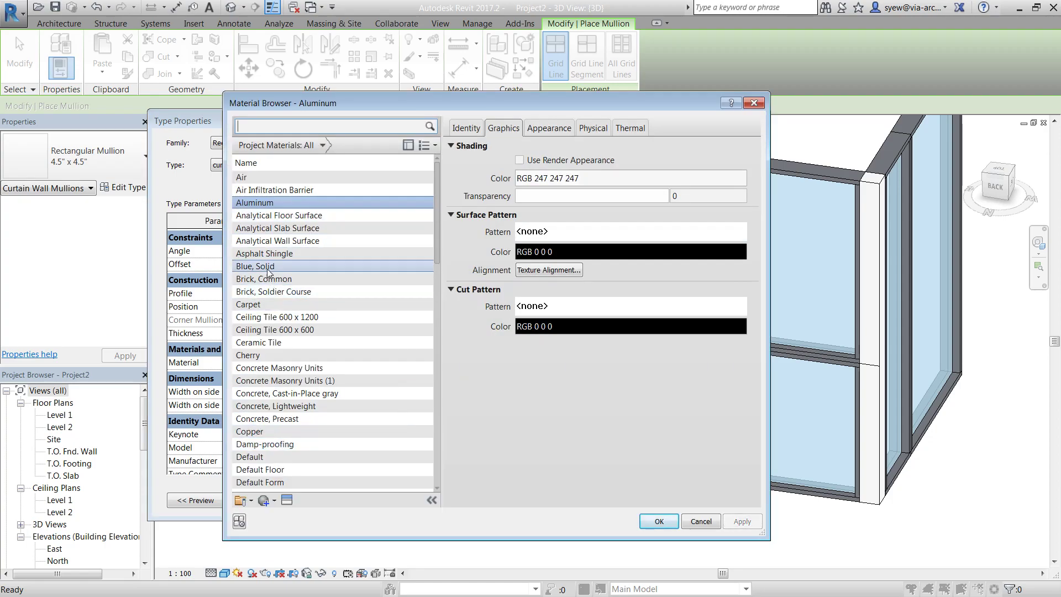
drag(438, 198, 439, 221)
click(293, 322)
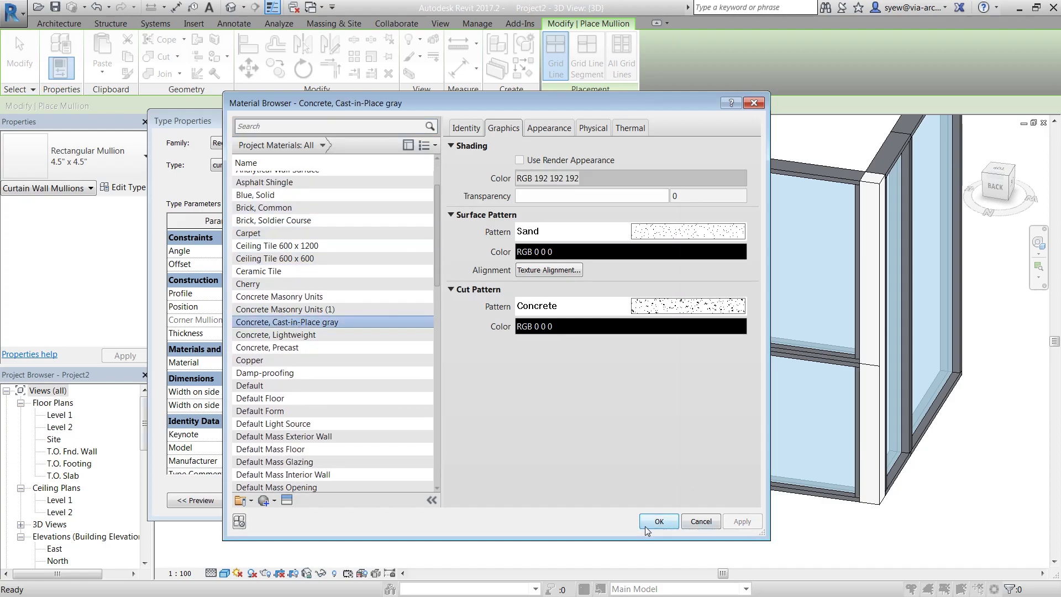
click(658, 521)
click(274, 500)
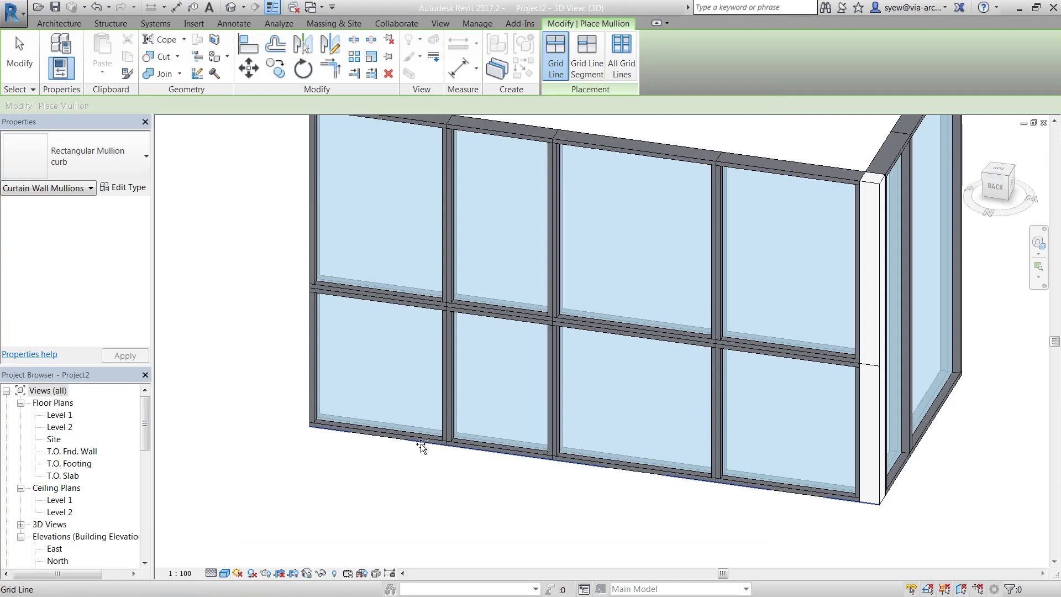
- Place curb mullions along the bottom edges of the long and short curtain walls
click(718, 422)
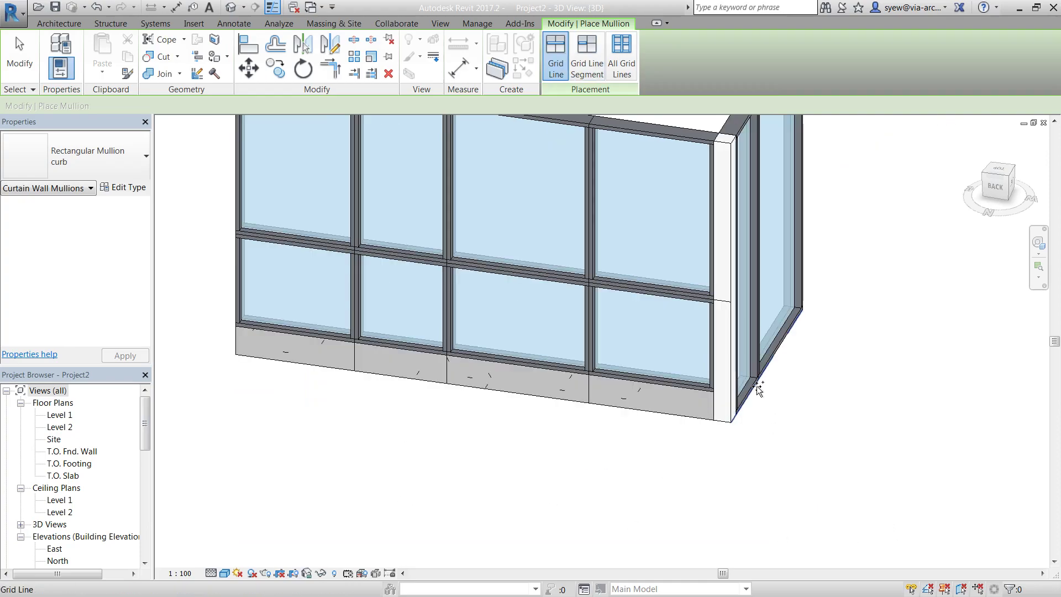
shift+middle_drag(773, 469, 731, 473)
key(Escape)
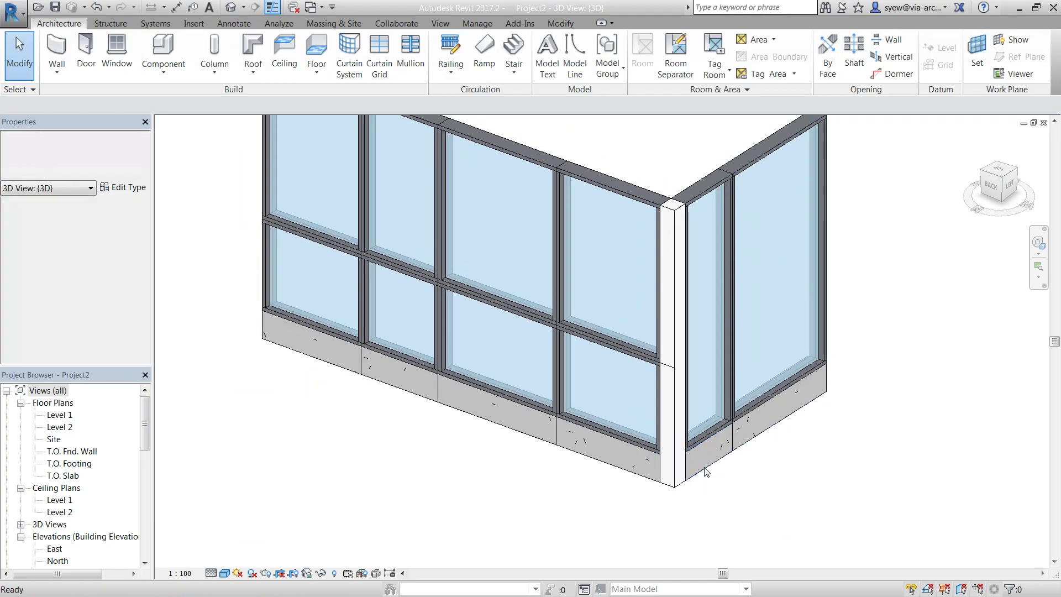
- Make the curb mullions of both walls continuous at the corner so they run beneath the vertical corner mullion
click(704, 471)
key(Escape)
key(Tab)
click(637, 474)
click(576, 68)
key(Escape)
key(Tab)
click(701, 474)
key(Escape)
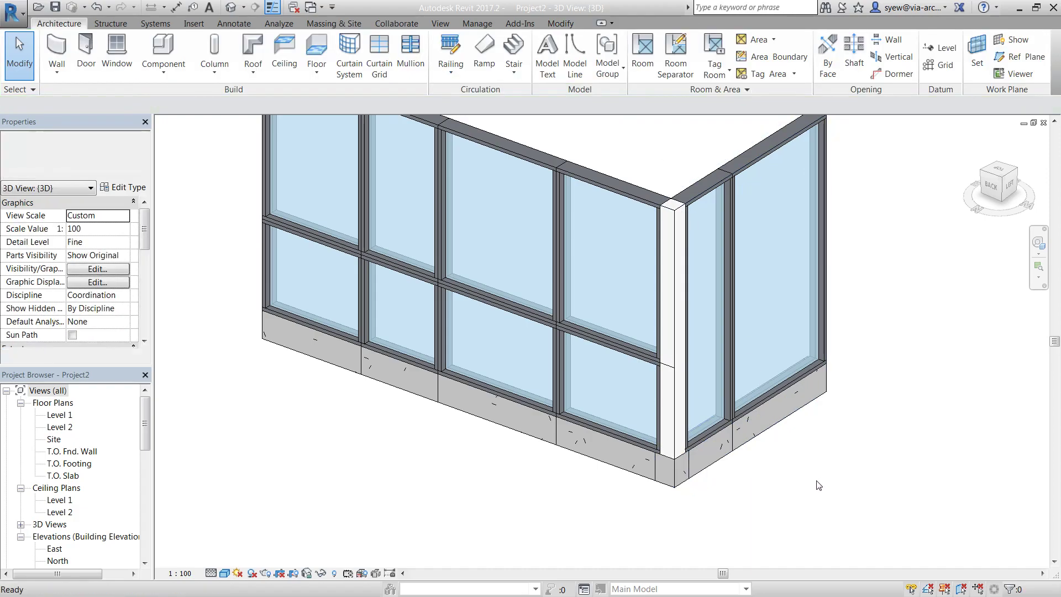
- Swing the short wall's free end outward to an angle of about 122° from the long wall
scroll(657, 166, down, 4)
shift+middle_drag(810, 472, 795, 401)
click(790, 296)
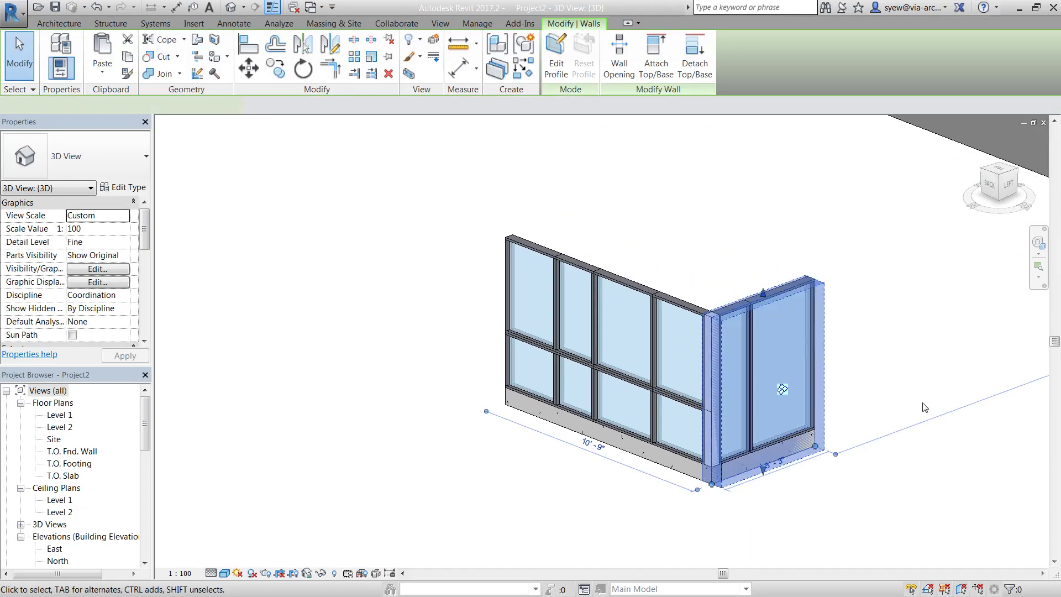
drag(815, 445, 879, 470)
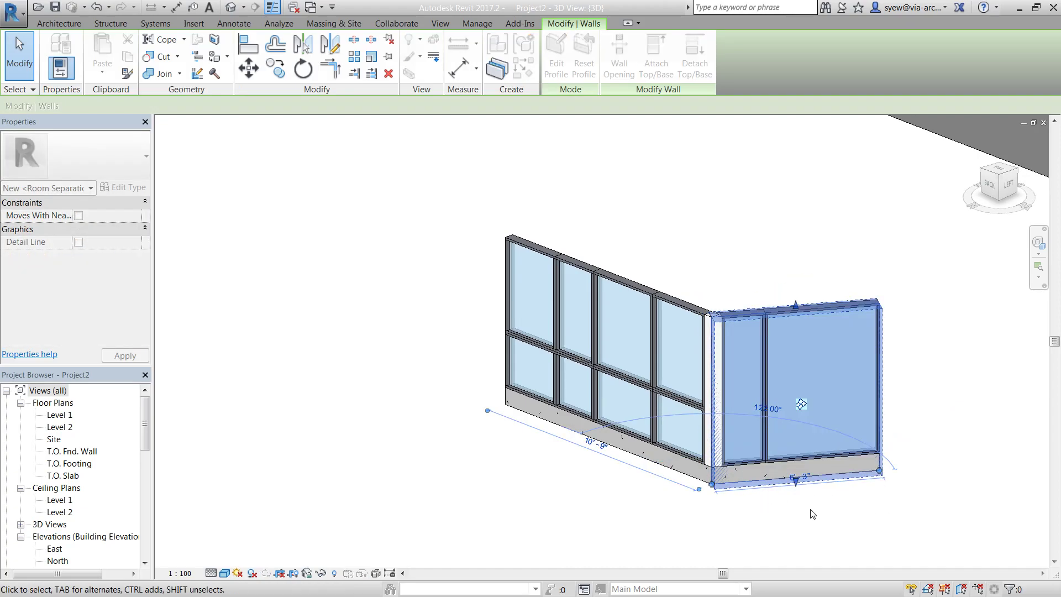
key(Escape)
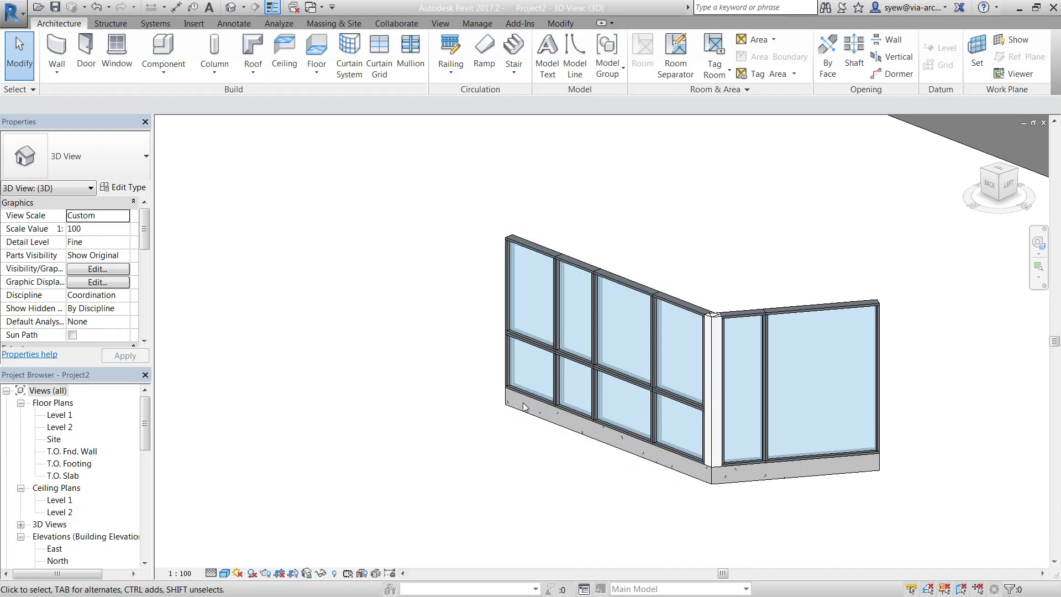
- Examine the curb's corner join from outside and inside by selecting the curb segments on both walls
scroll(674, 436, up, 2)
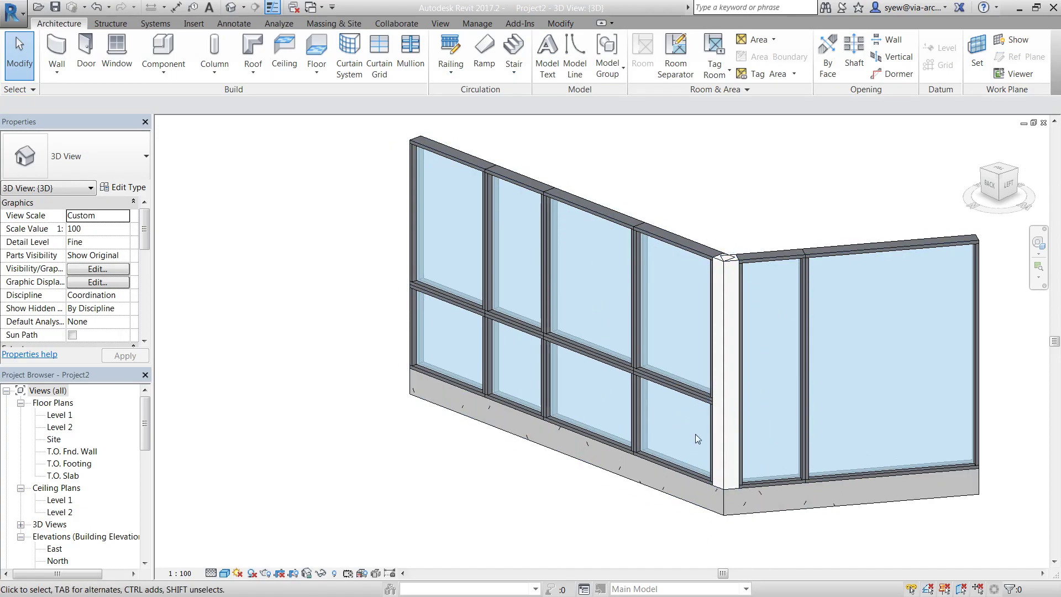
click(753, 514)
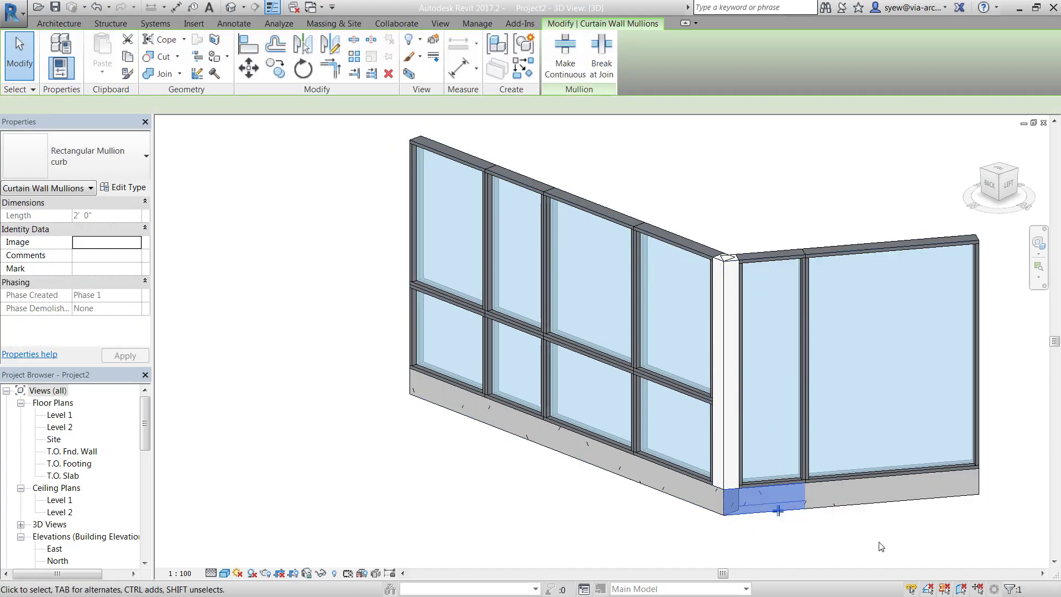
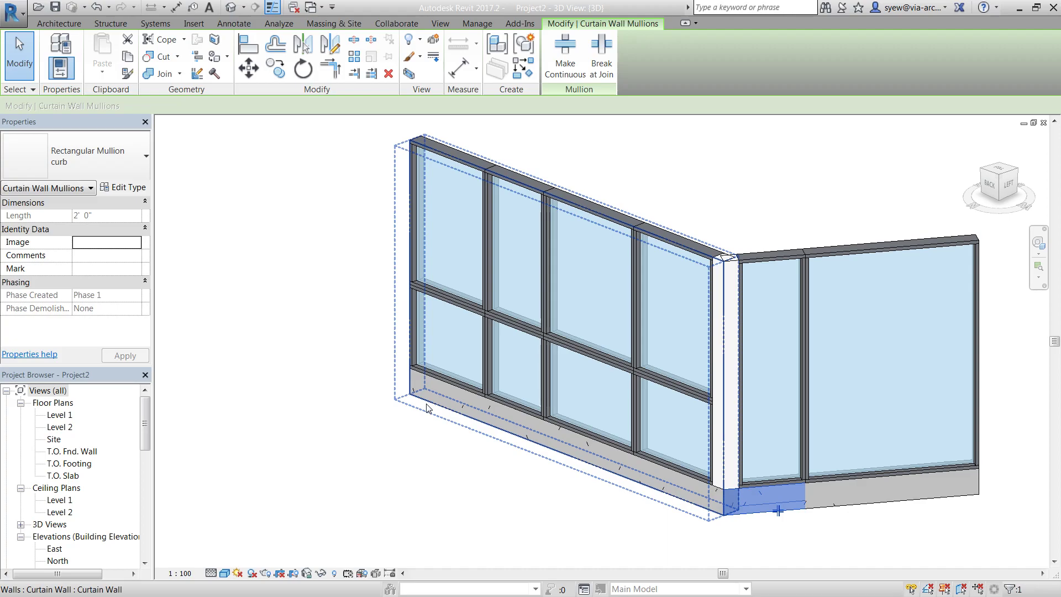
key(Escape)
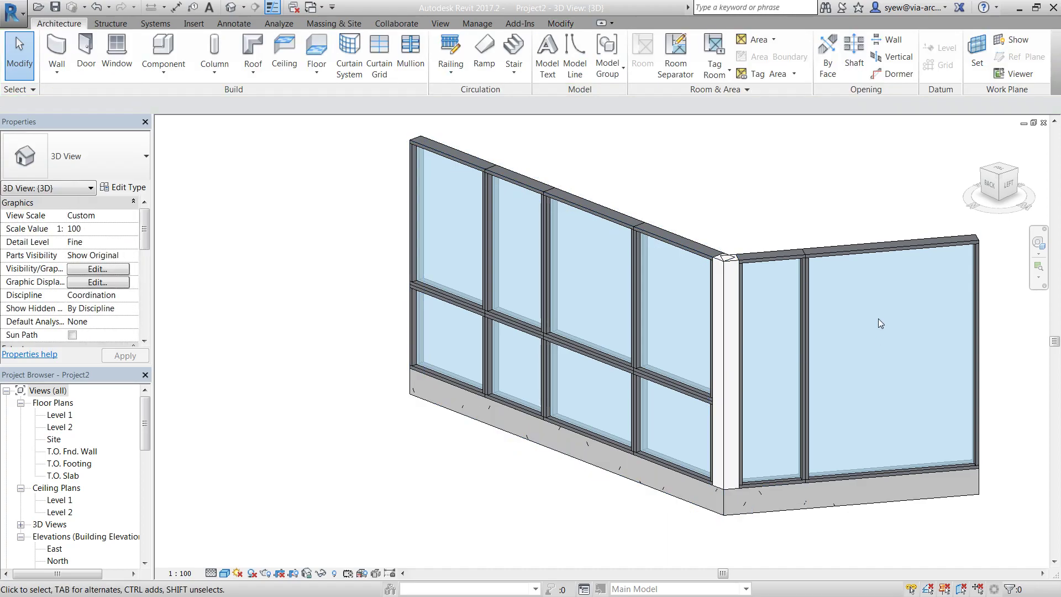
shift+middle_drag(892, 426, 805, 414)
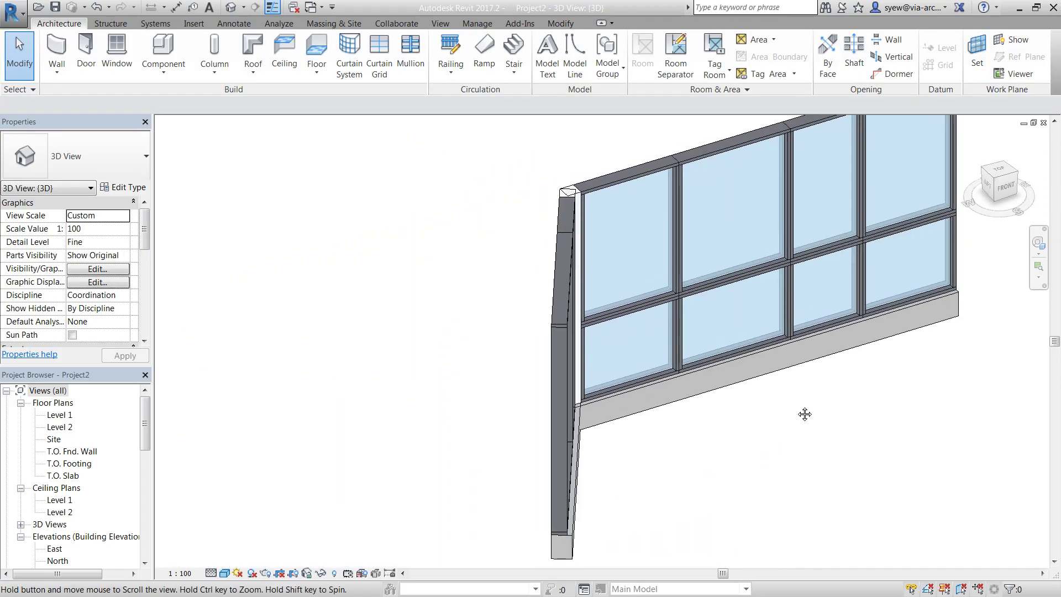
shift+middle_drag(784, 493, 736, 502)
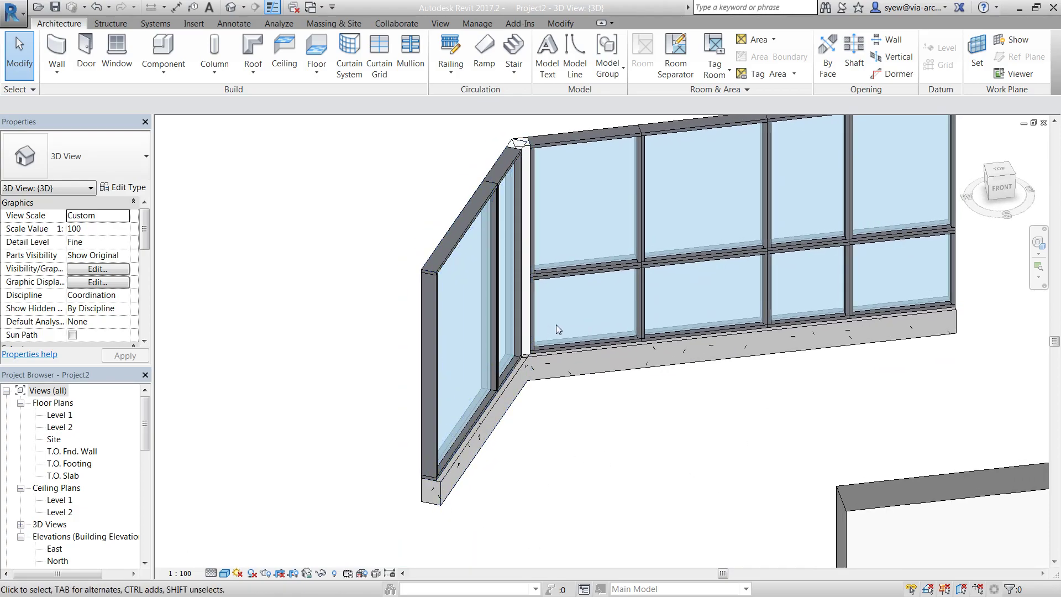
click(435, 499)
click(581, 370)
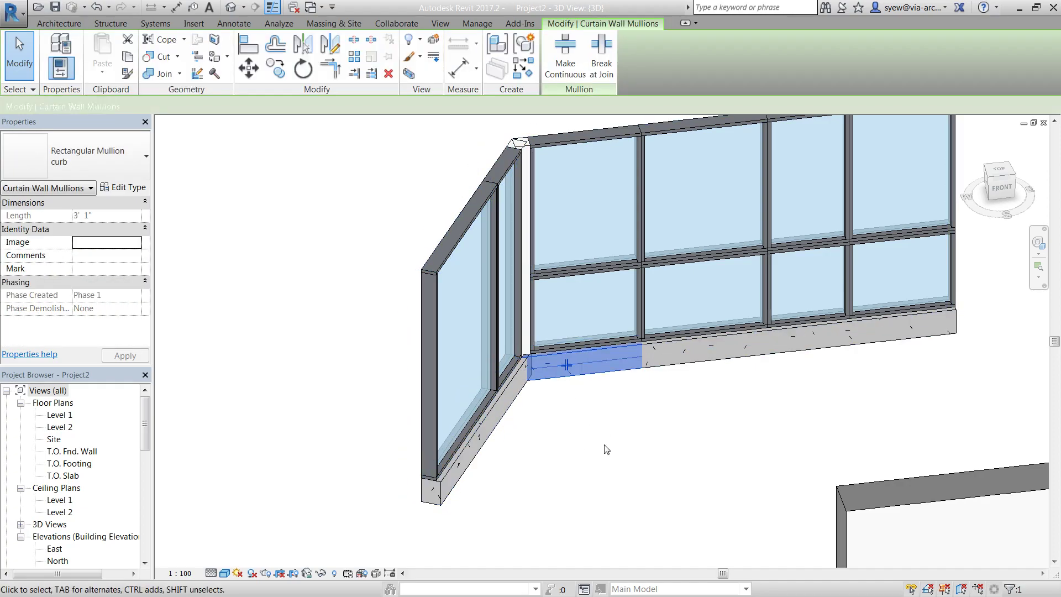
shift+middle_drag(592, 449, 673, 482)
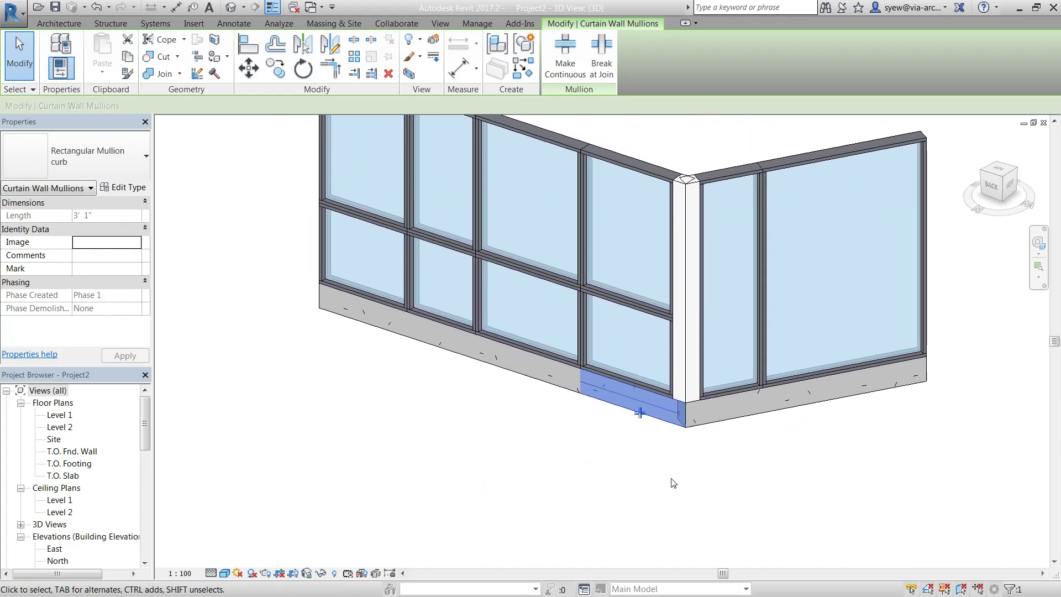
- Duplicate the type of the long wall's end curb segment, farthest from the corner, as curb 24"
click(777, 540)
middle_drag(389, 357, 451, 437)
click(434, 418)
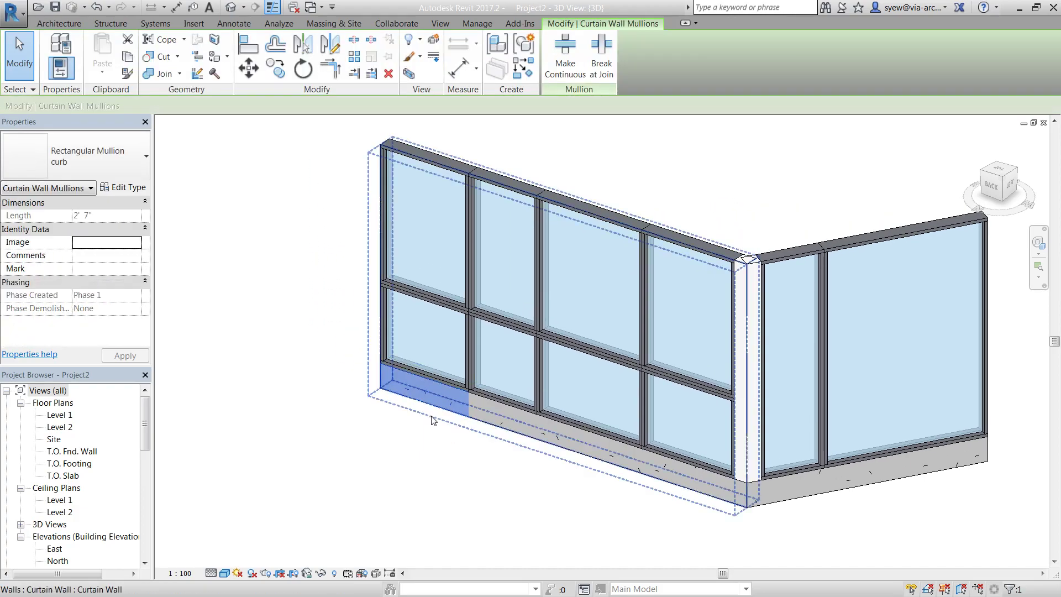
click(124, 187)
click(413, 187)
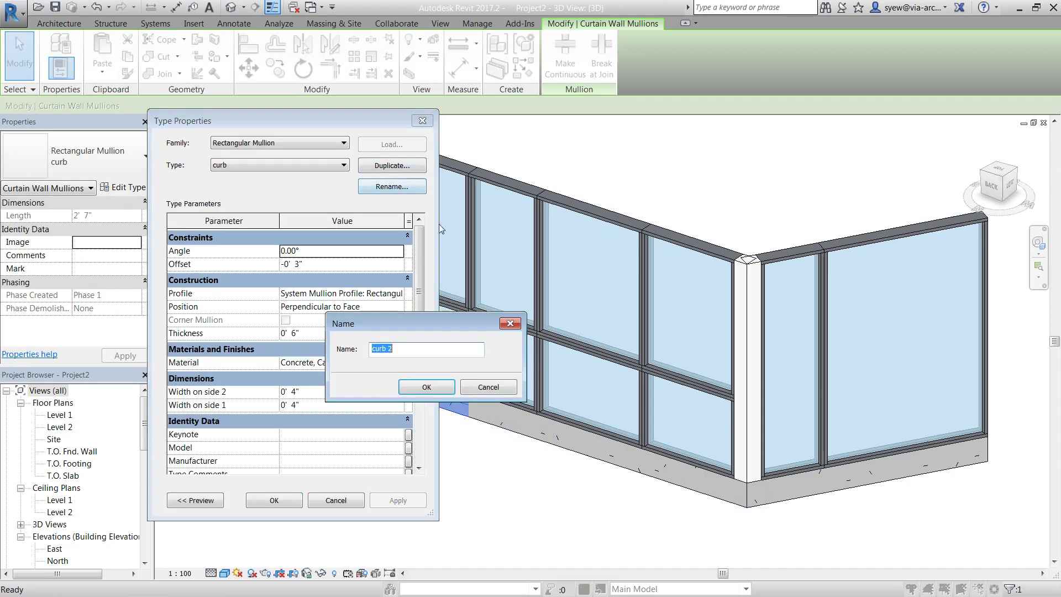
double_click(395, 347)
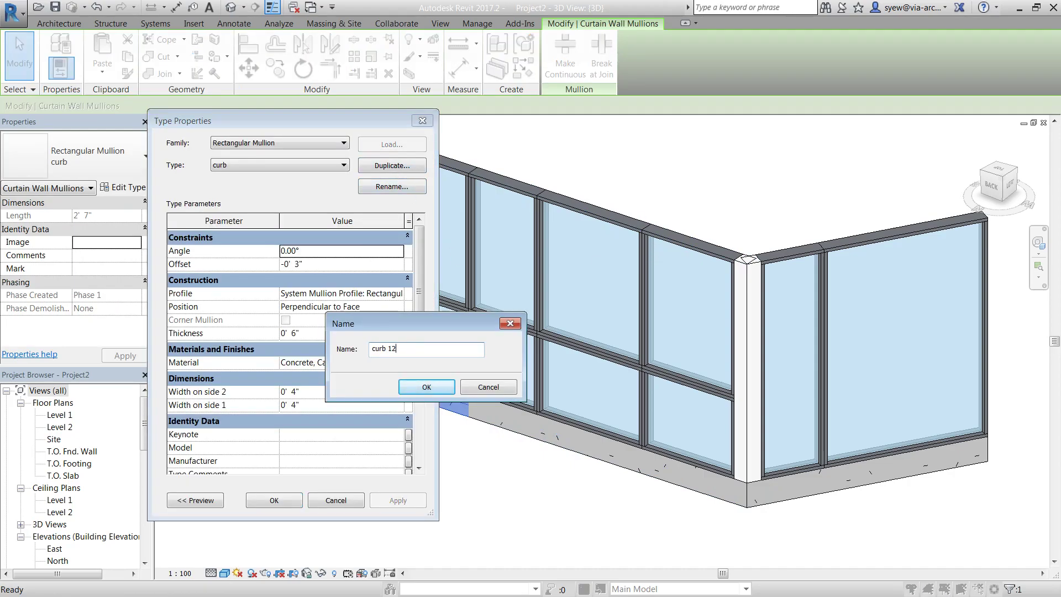
key(Return)
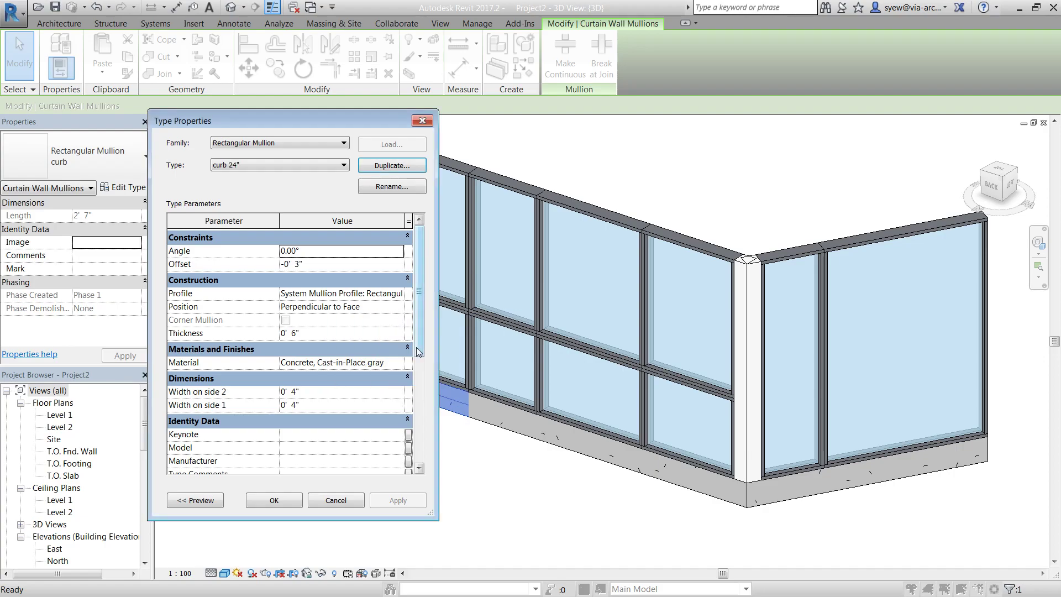
- Set the width on side 1 and side 2 of the curb 24" type to 1' each
click(316, 393)
drag(317, 392, 281, 394)
text(1)
click(319, 406)
text(1)
click(286, 504)
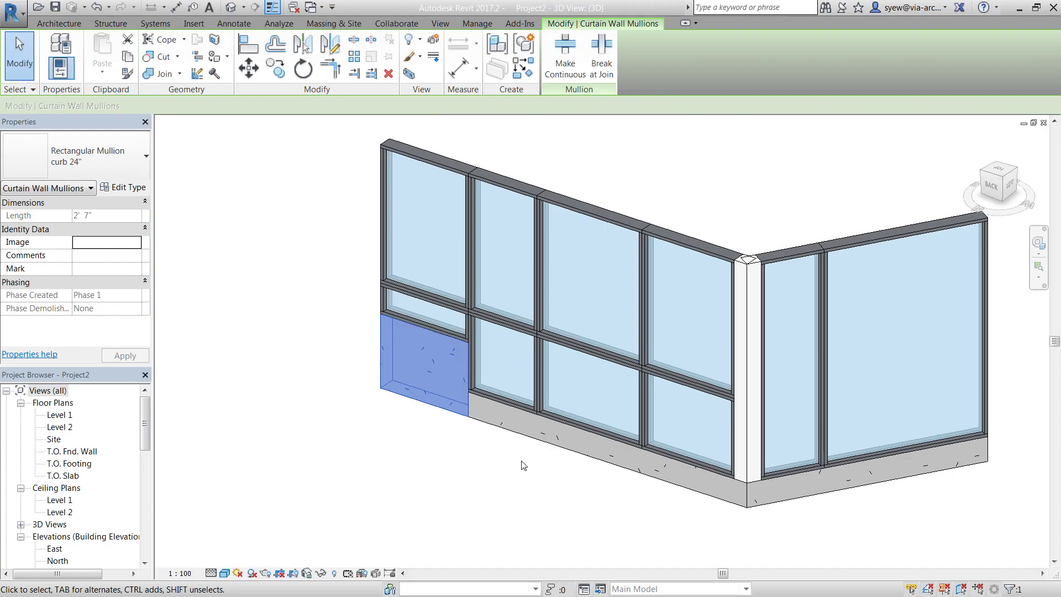
- Duplicate the type of the second curb segment, beside the tall end curb, as curb 12"
click(522, 463)
click(496, 429)
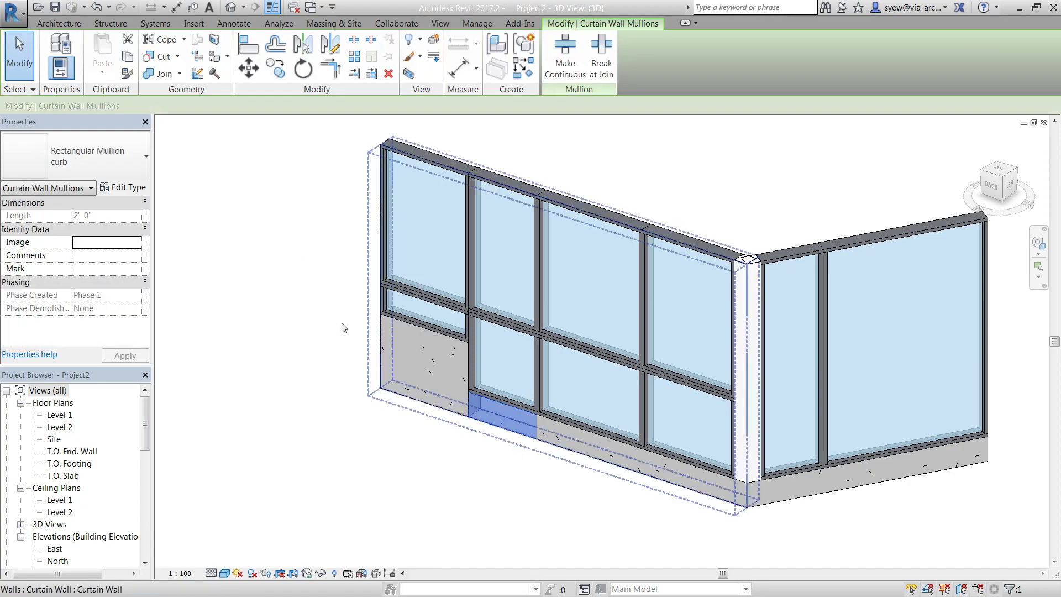
click(123, 187)
click(391, 166)
text(curb 12")
key(Return)
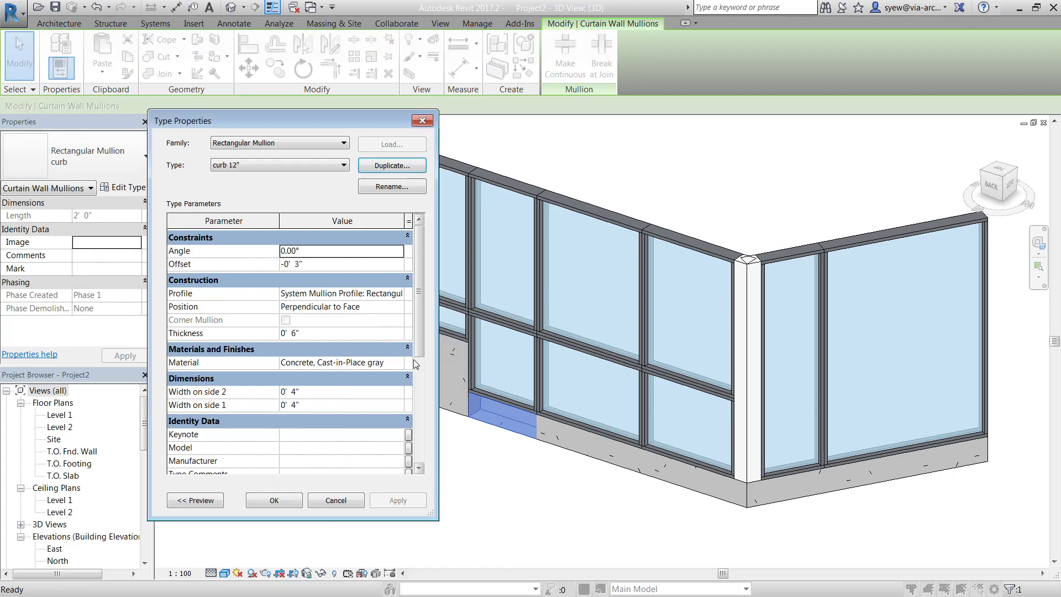
- Set the width on side 1 and side 2 of the curb 12" type to 6" each
double_click(293, 391)
text(6)
double_click(294, 404)
text(6)
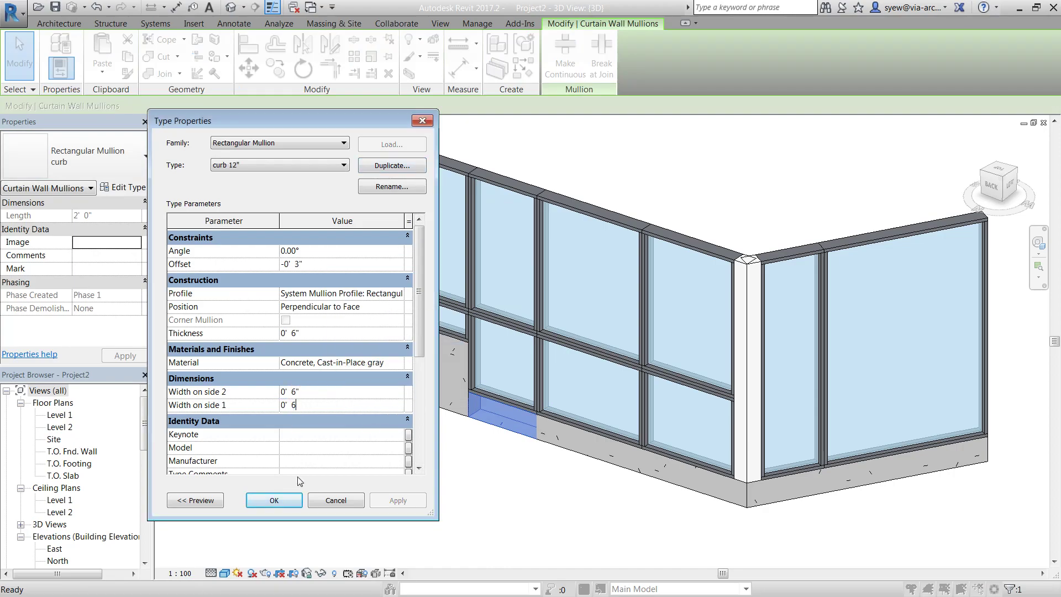
click(274, 500)
click(519, 469)
scroll(523, 467, down, 1)
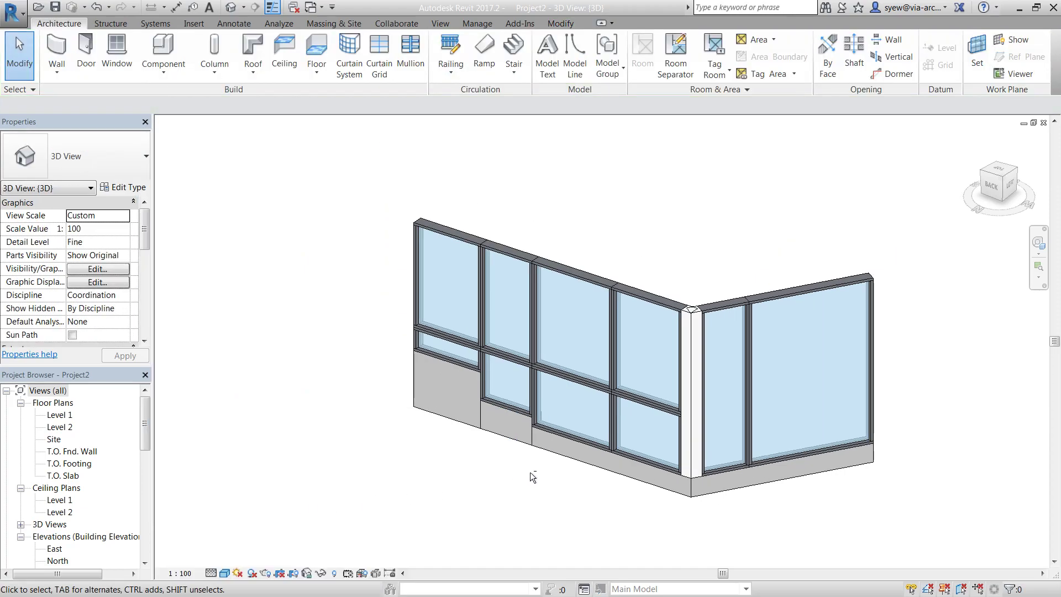
shift+middle_drag(524, 468, 611, 445)
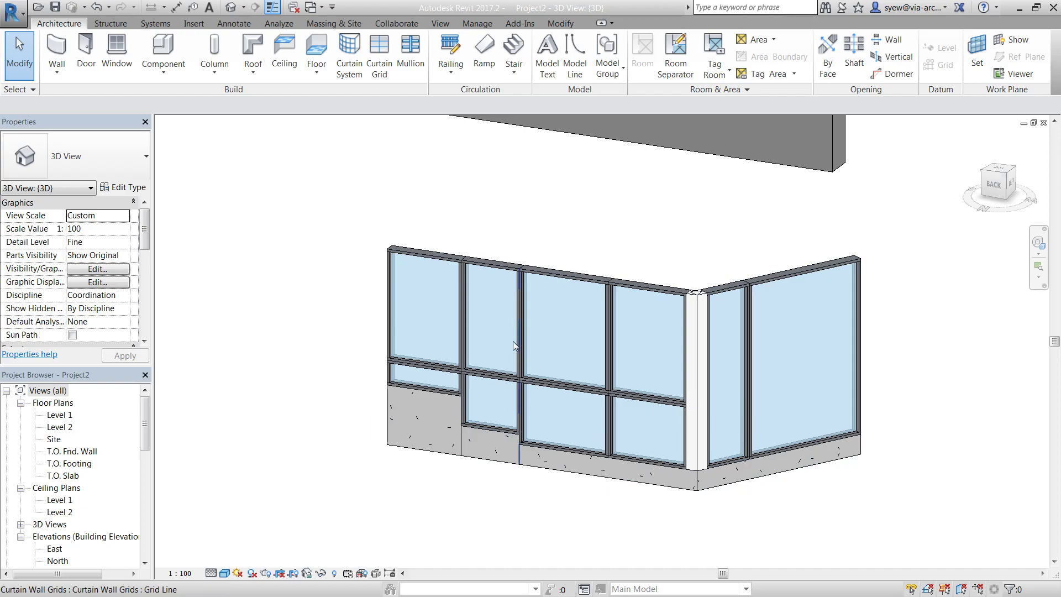
- Move the long wall's horizontal grid line up to about 4'-9" above the base
click(488, 380)
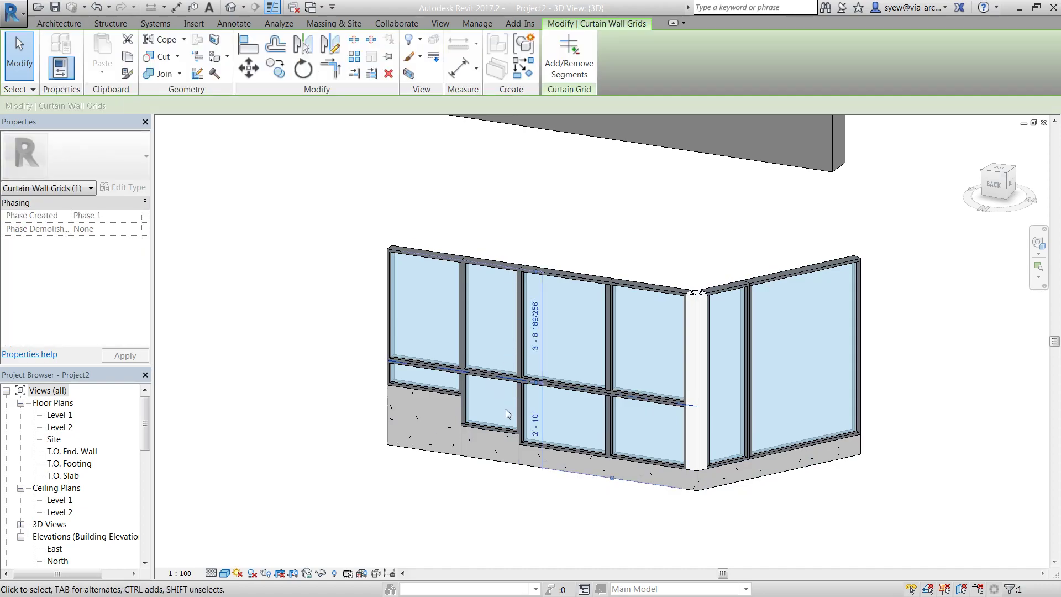
drag(497, 377, 494, 323)
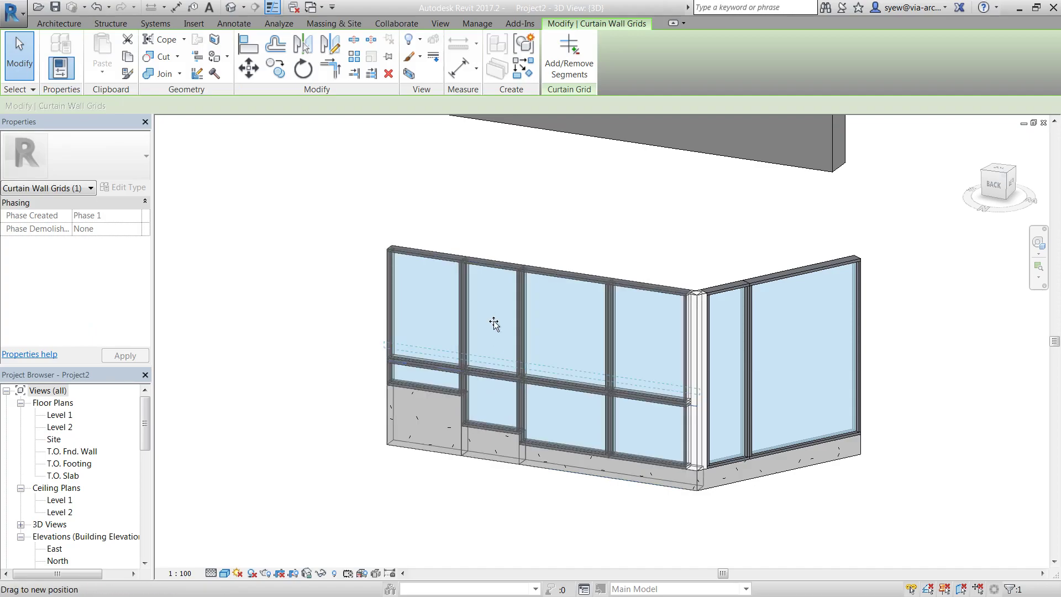
drag(428, 399, 525, 430)
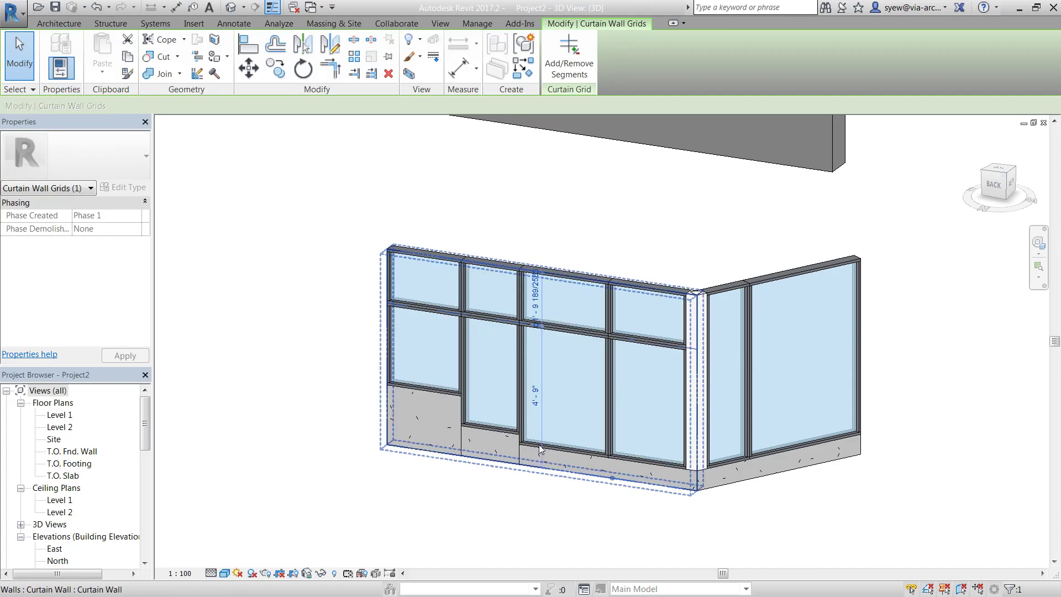
- Change the long wall's third curb segment to the curb 12" type
click(437, 449)
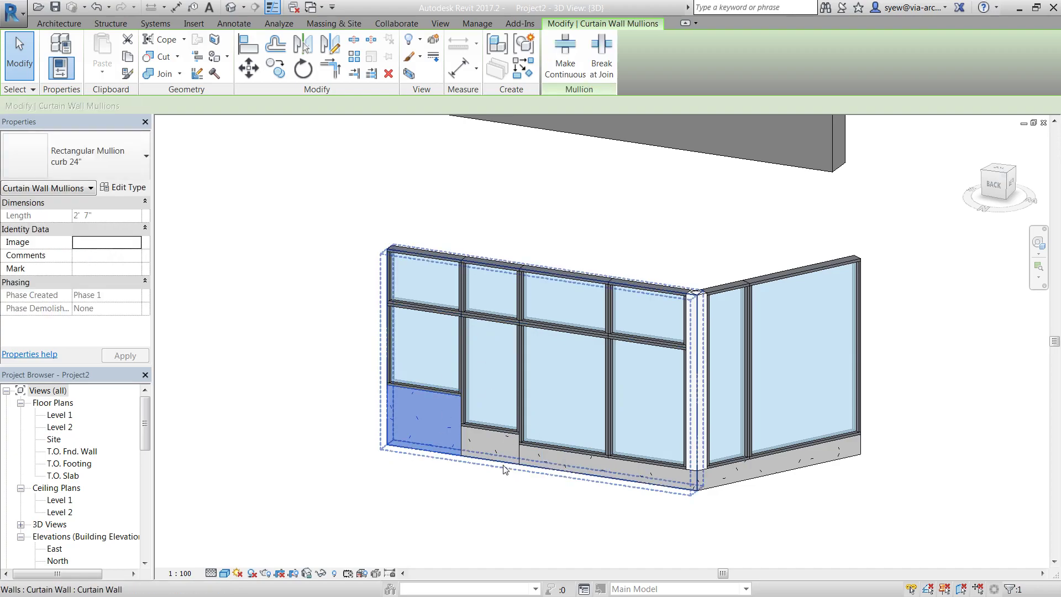
click(492, 446)
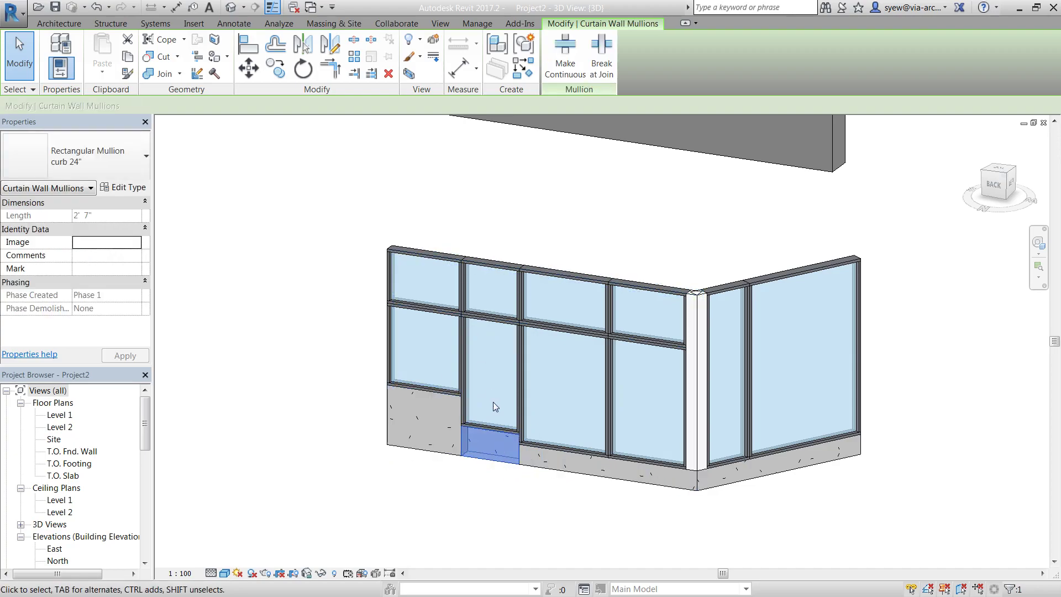
click(536, 467)
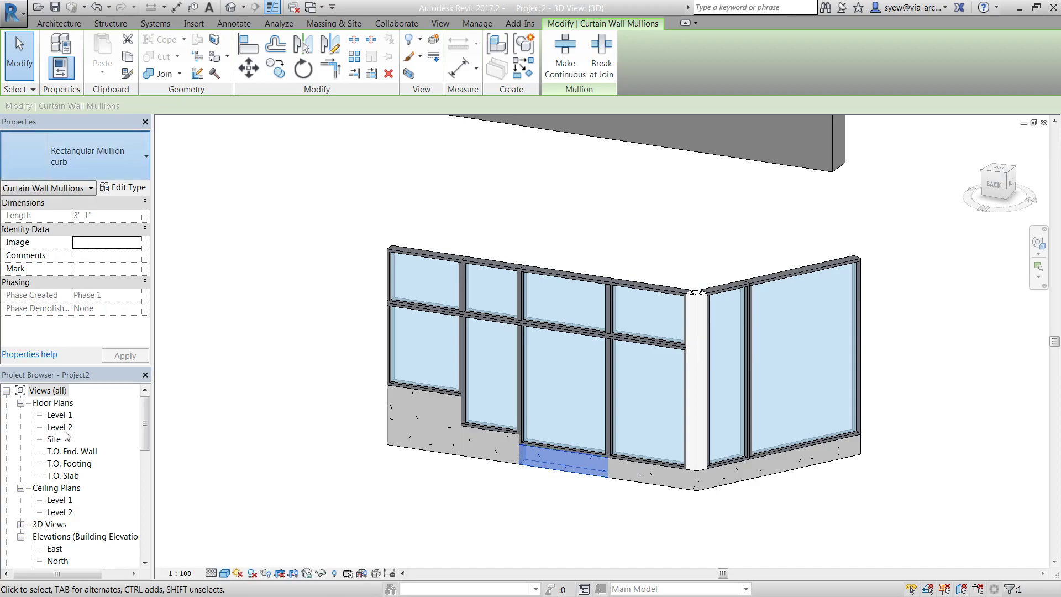
click(466, 499)
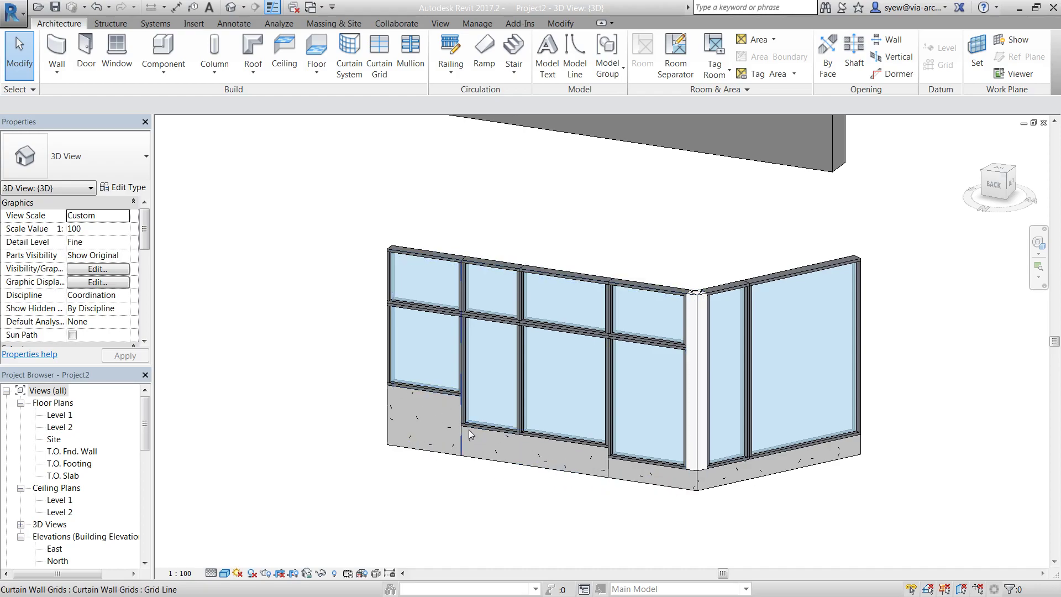
click(395, 260)
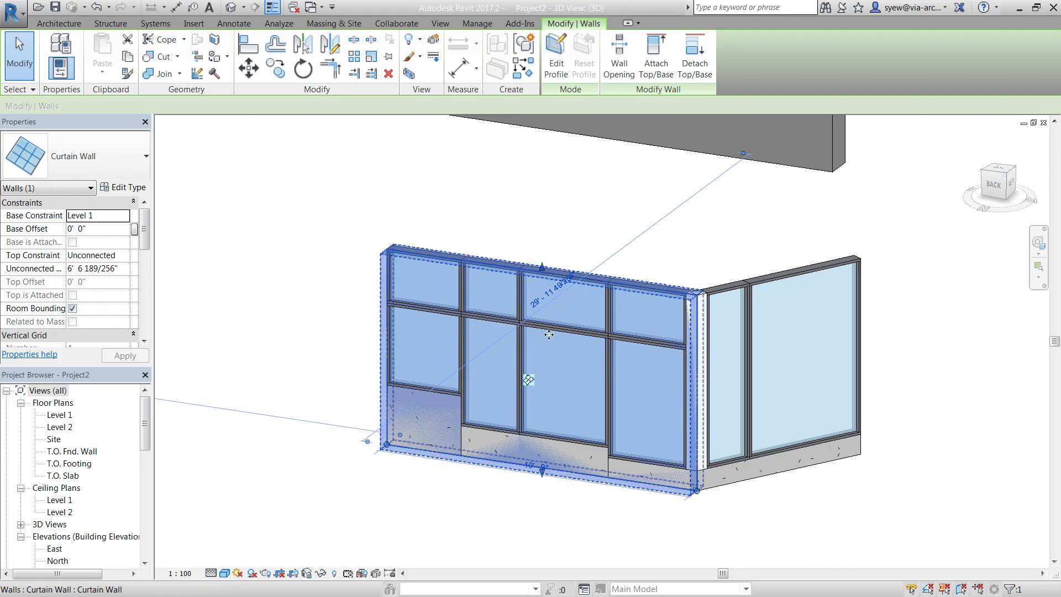
- Open ATU-LnL - Revit CW Technique.pdf from the T018 - Curtainwall folder and read the system panel and Curtain Wall Panels sections
click(1019, 10)
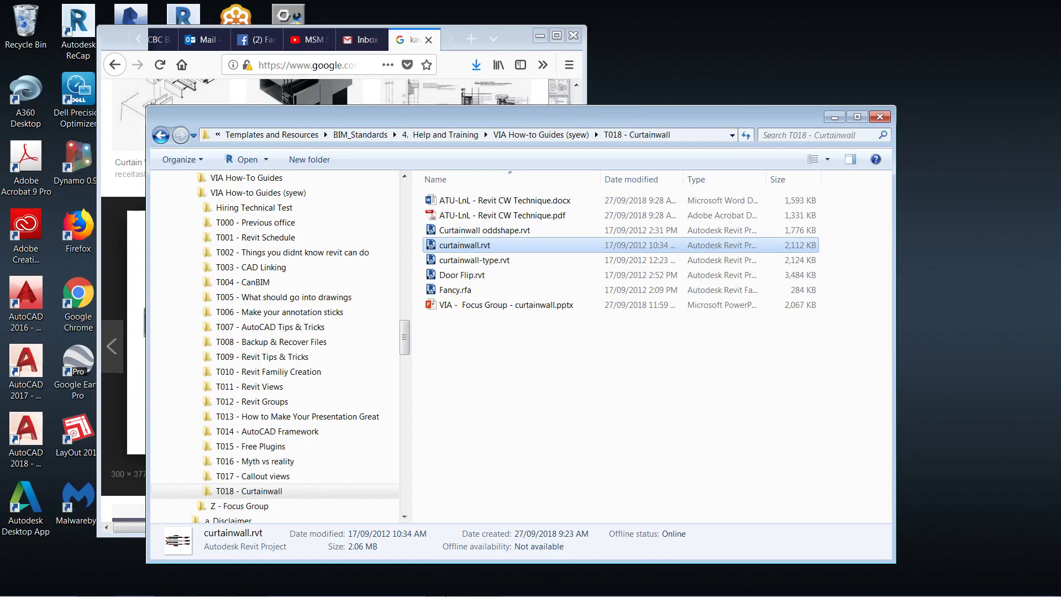
double_click(502, 215)
scroll(519, 366, down, 8)
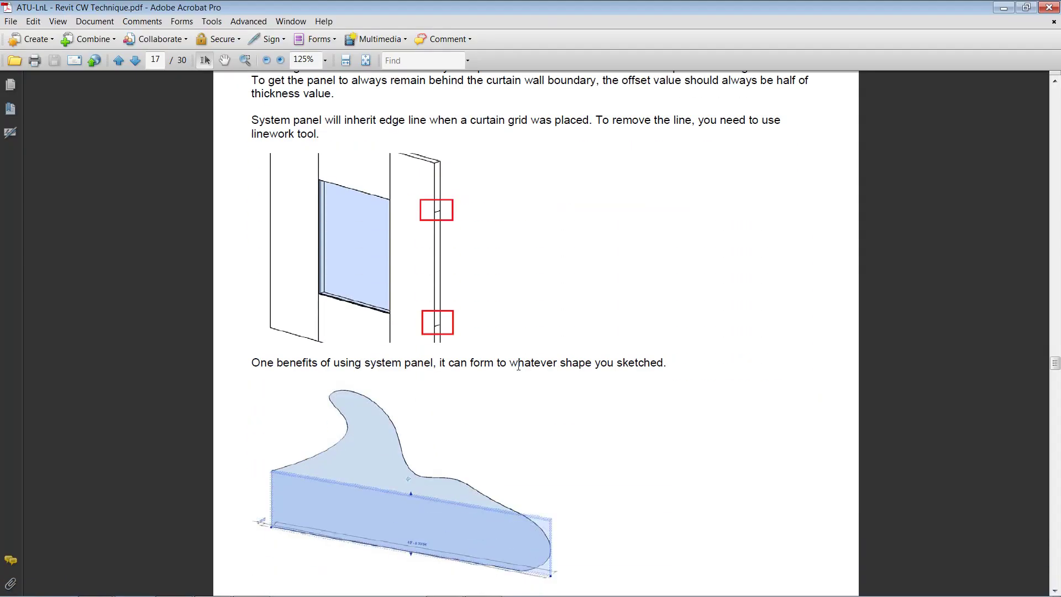
scroll(518, 366, down, 11)
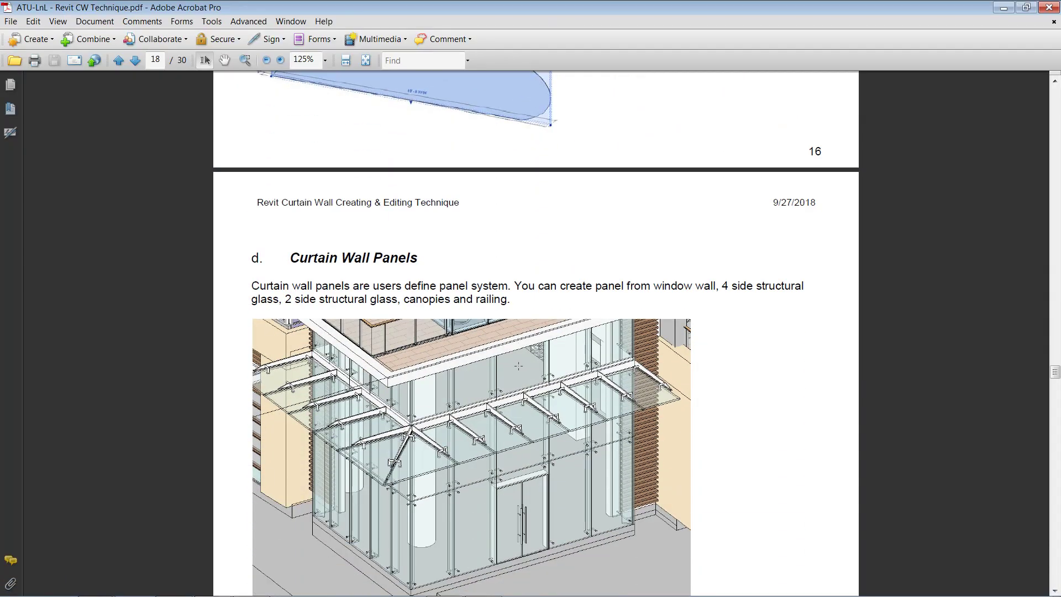
scroll(525, 371, down, 14)
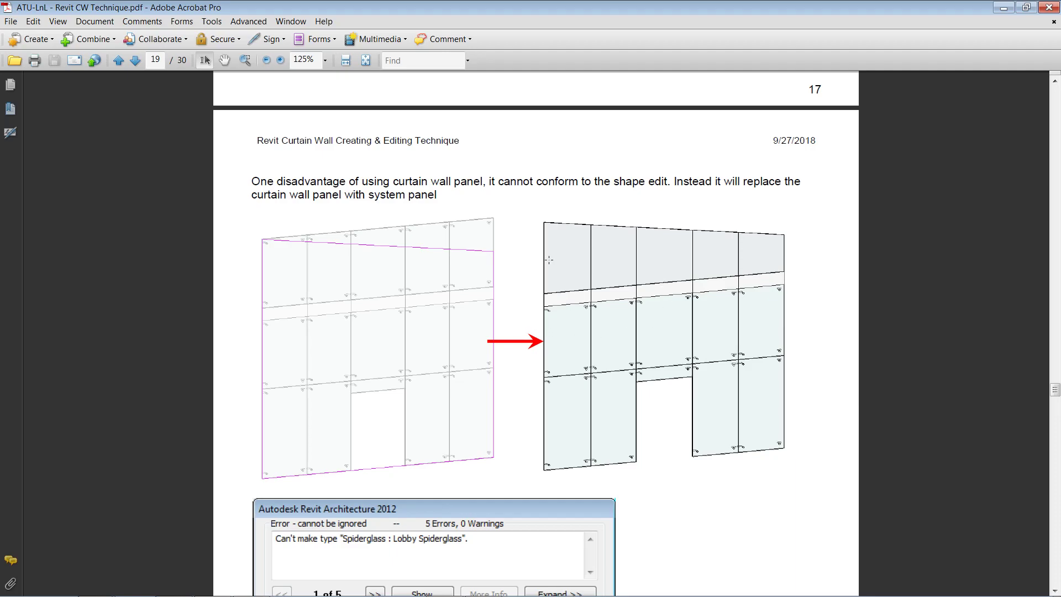
- Read the guide's comparison of system and curtain wall panel edge lines and its section on curtain walls hosted within curtain walls
scroll(550, 260, down, 3)
scroll(550, 262, down, 9)
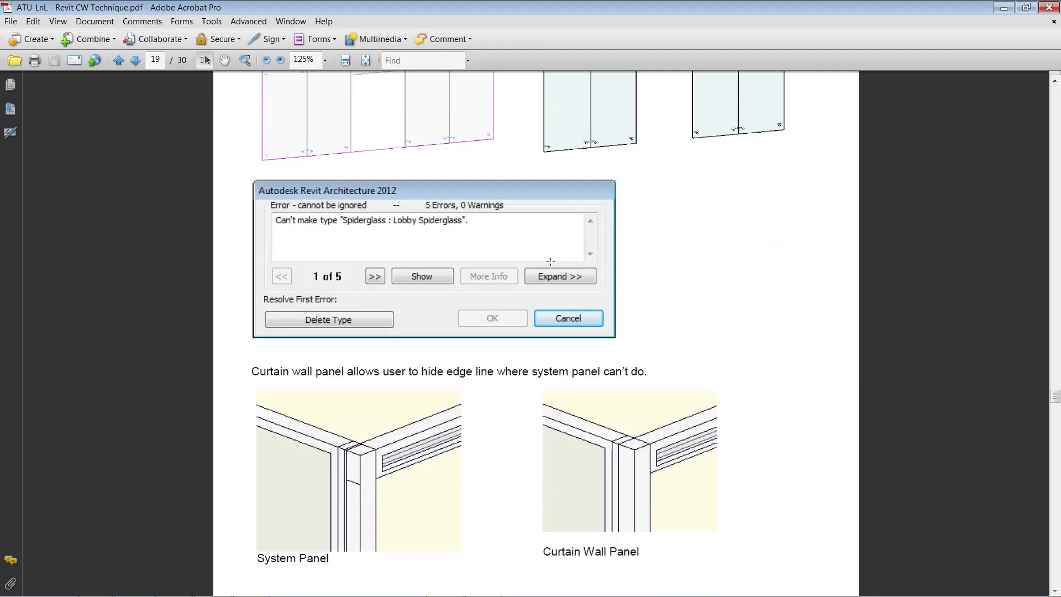
scroll(550, 262, down, 3)
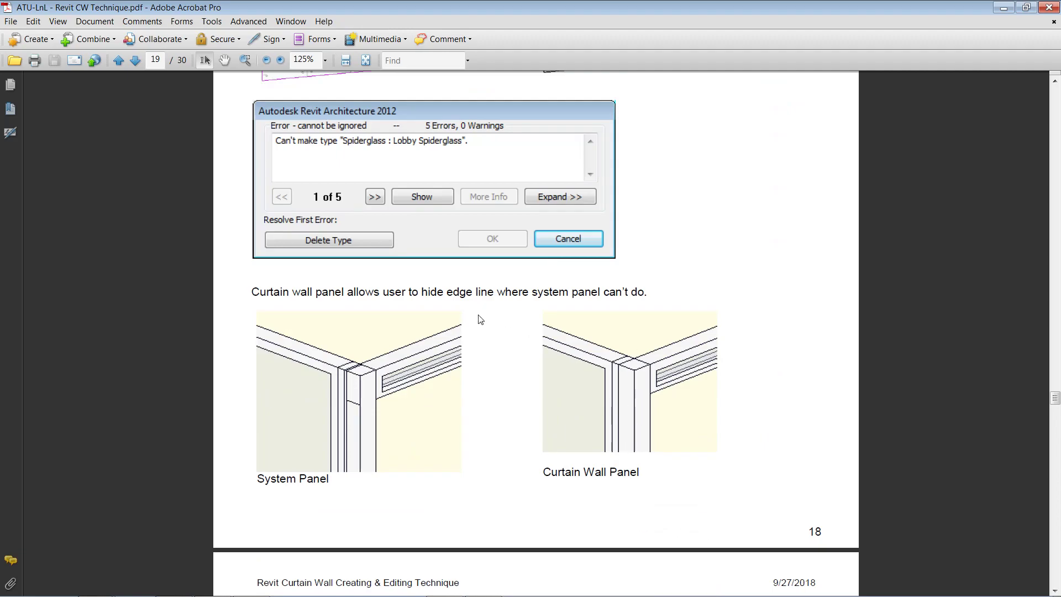
scroll(480, 382, up, 2)
scroll(384, 437, down, 18)
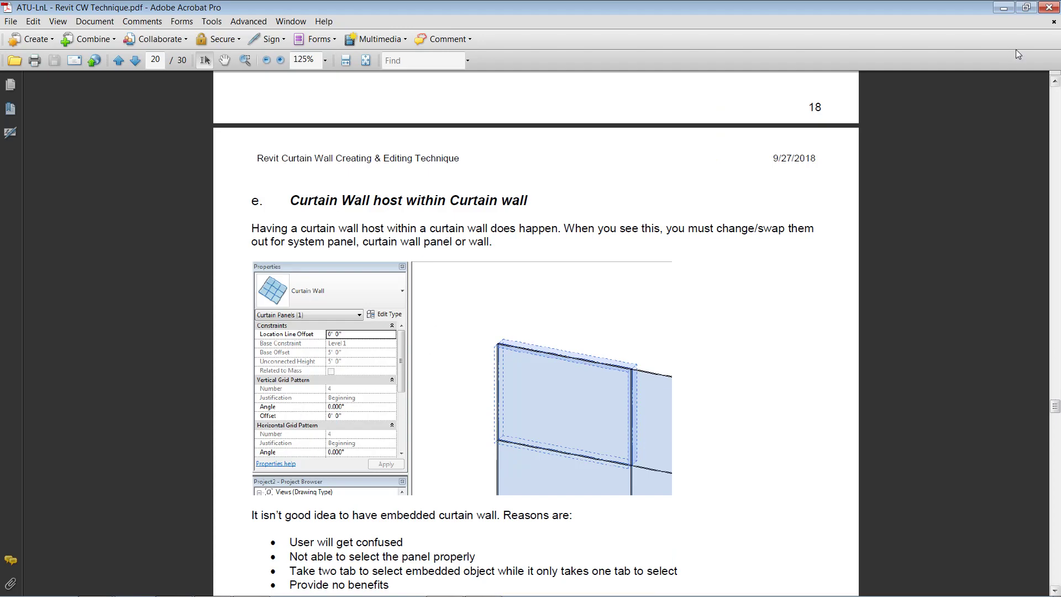
- Switch back to the Revit 3D view and bring up empty space beside the corner curtain walls
click(1003, 7)
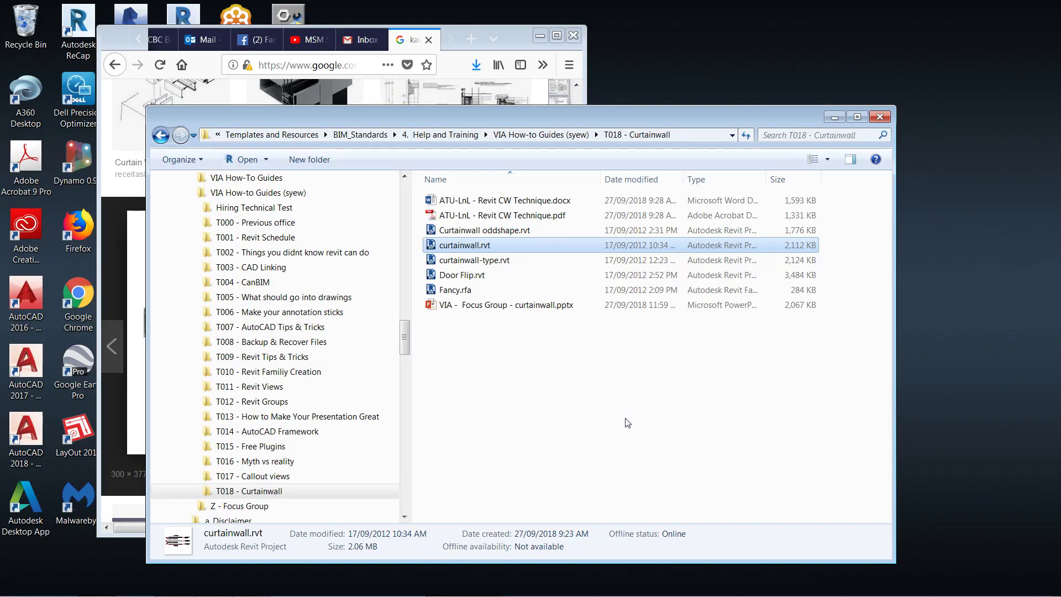
click(835, 117)
click(224, 586)
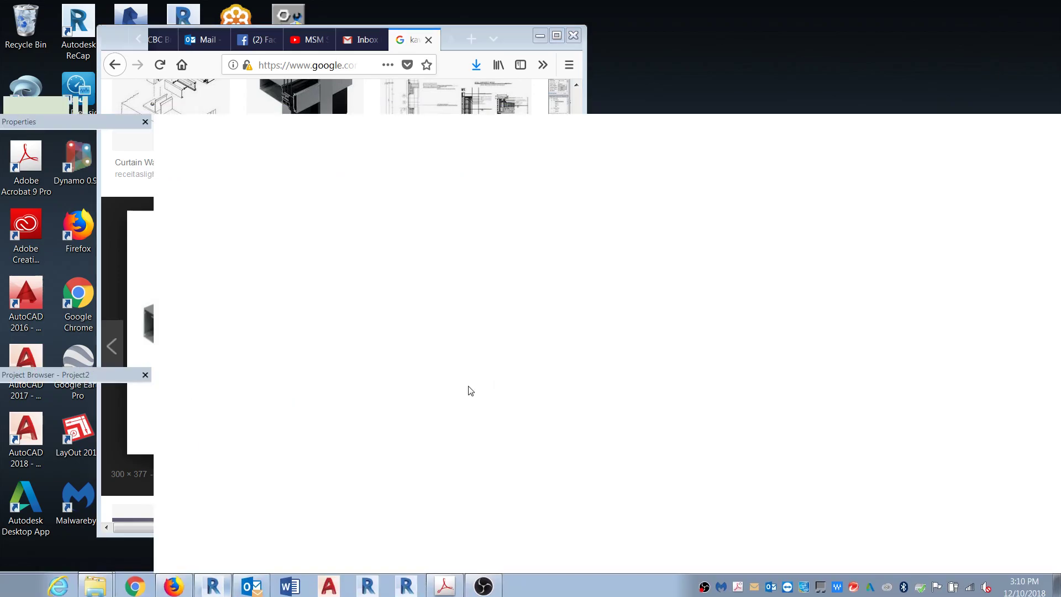
scroll(640, 442, down, 2)
click(641, 442)
scroll(733, 368, down, 1)
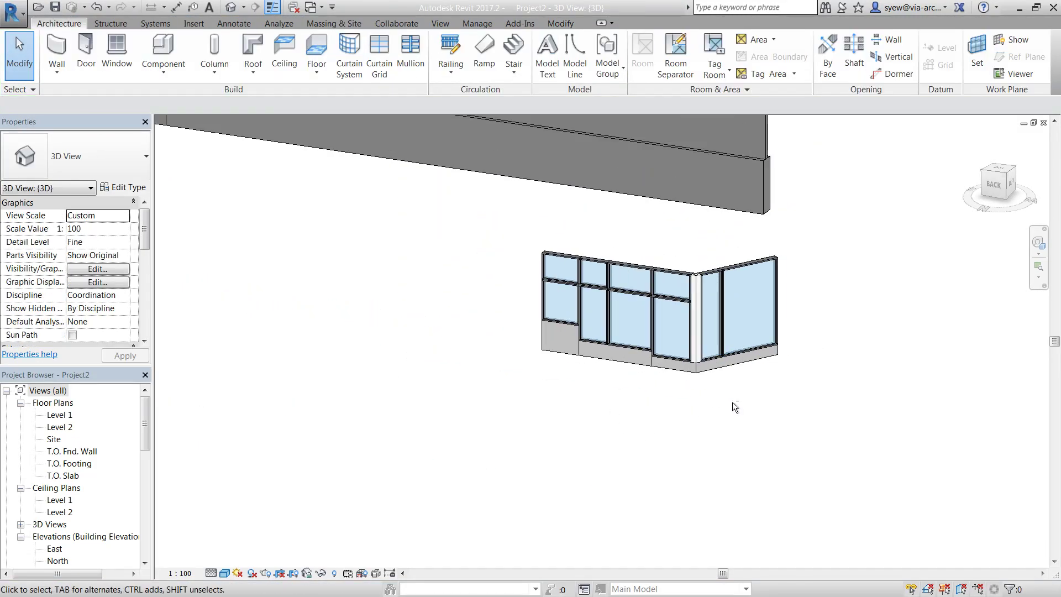
shift+middle_drag(734, 405, 711, 424)
middle_drag(526, 405, 668, 410)
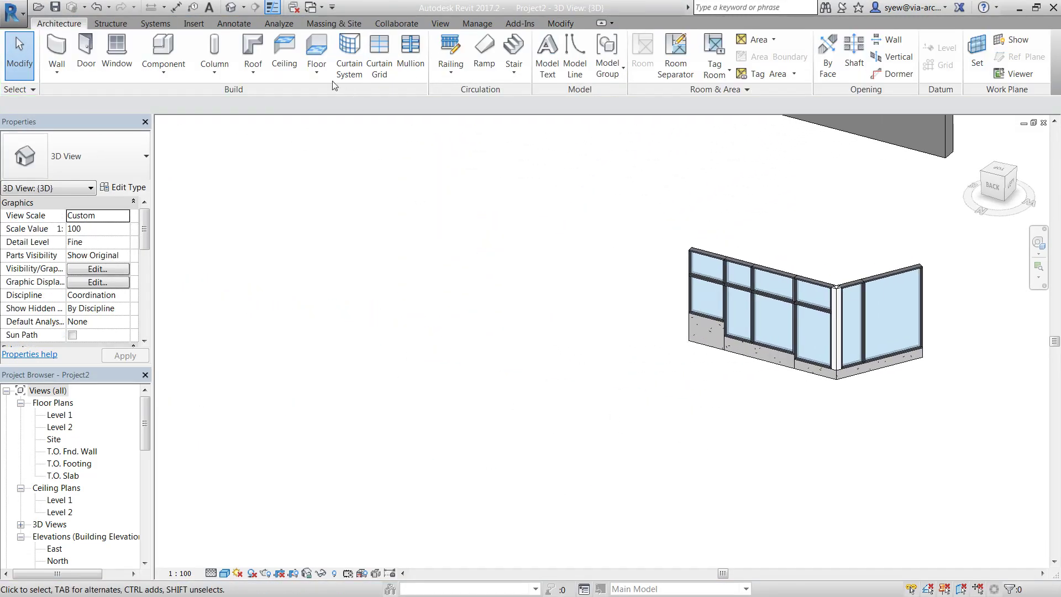
- Draw a straight curtain wall about 21'-11" long in the empty area beside the corner walls
click(56, 47)
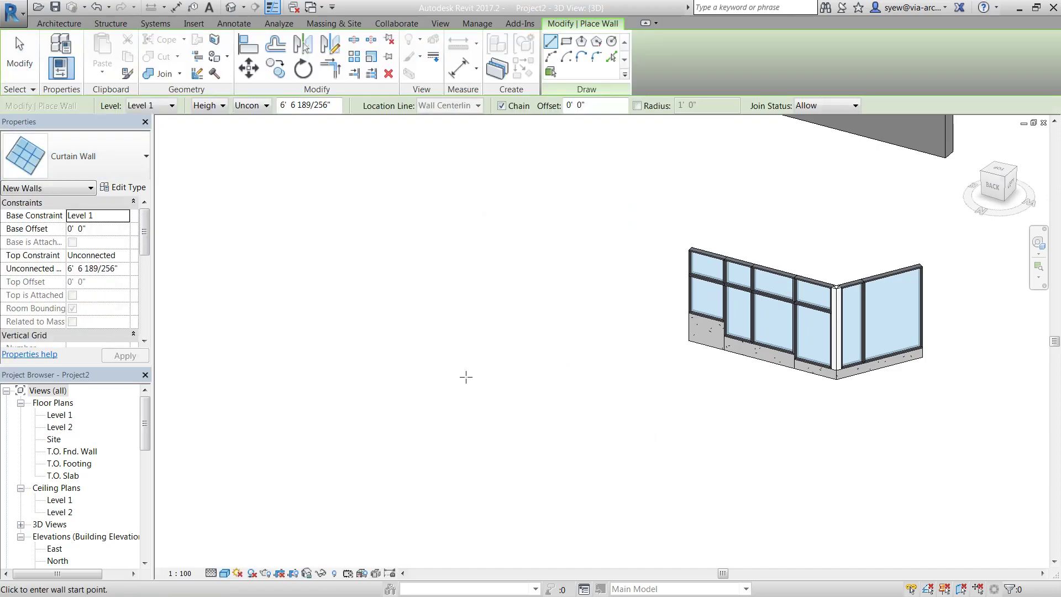
click(363, 311)
click(652, 399)
key(Escape)
key(Escape)
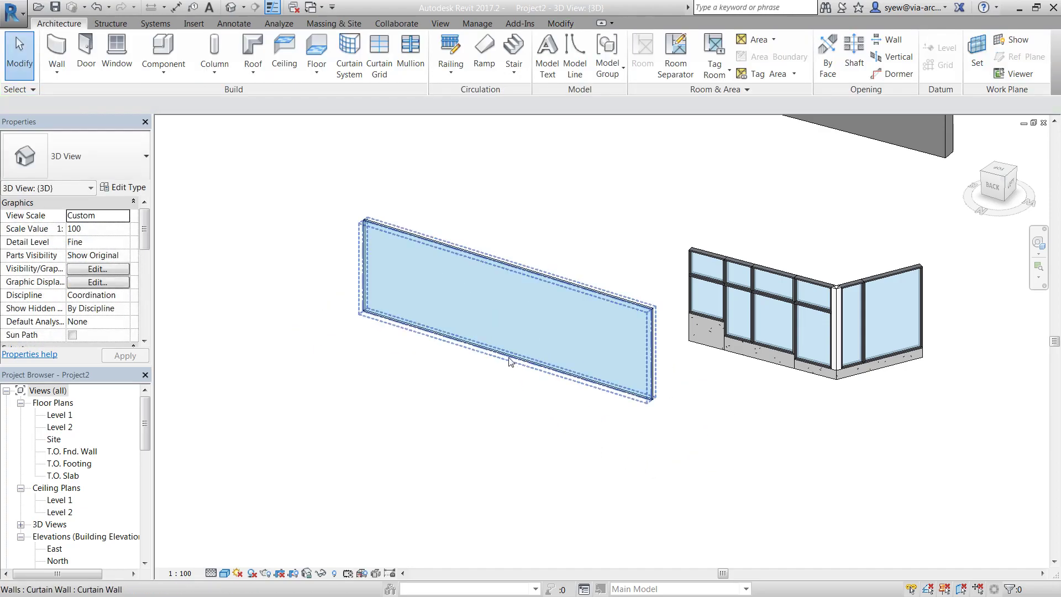
click(510, 357)
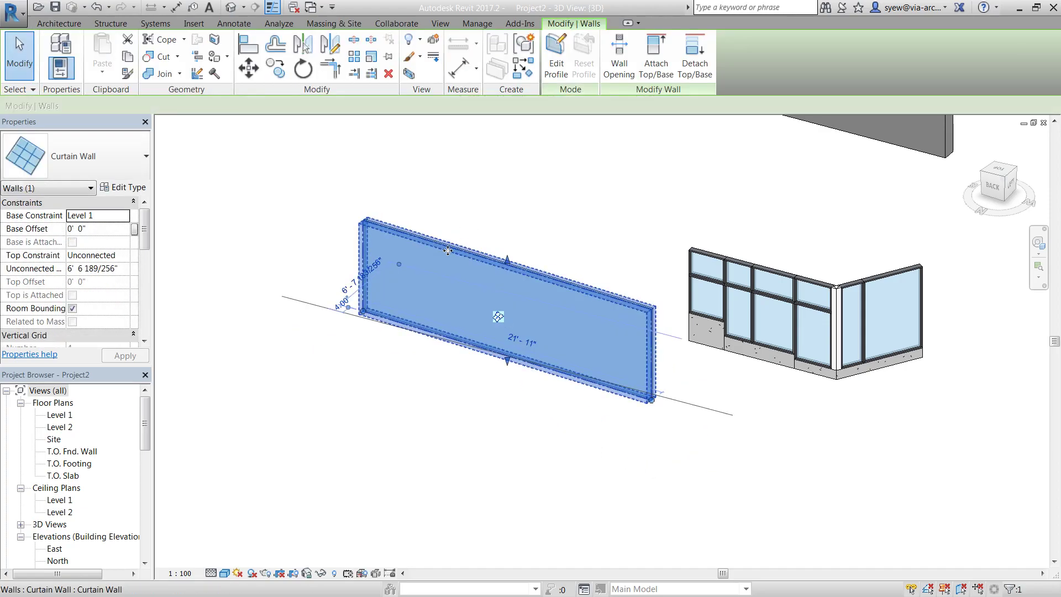
key(Escape)
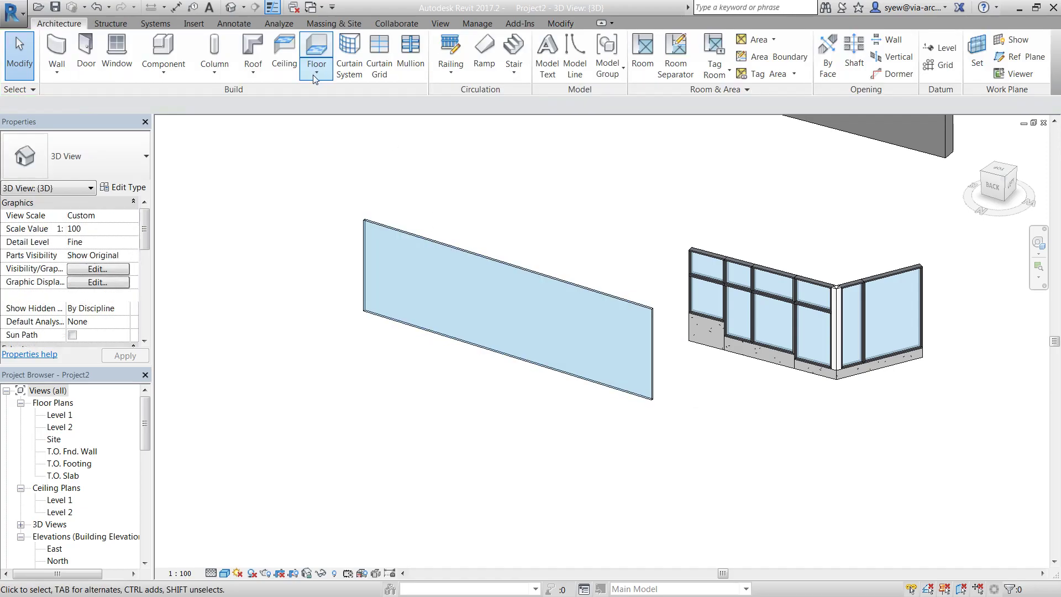
- Place one vertical curtain grid line across the new wall, slightly off its middle
click(376, 52)
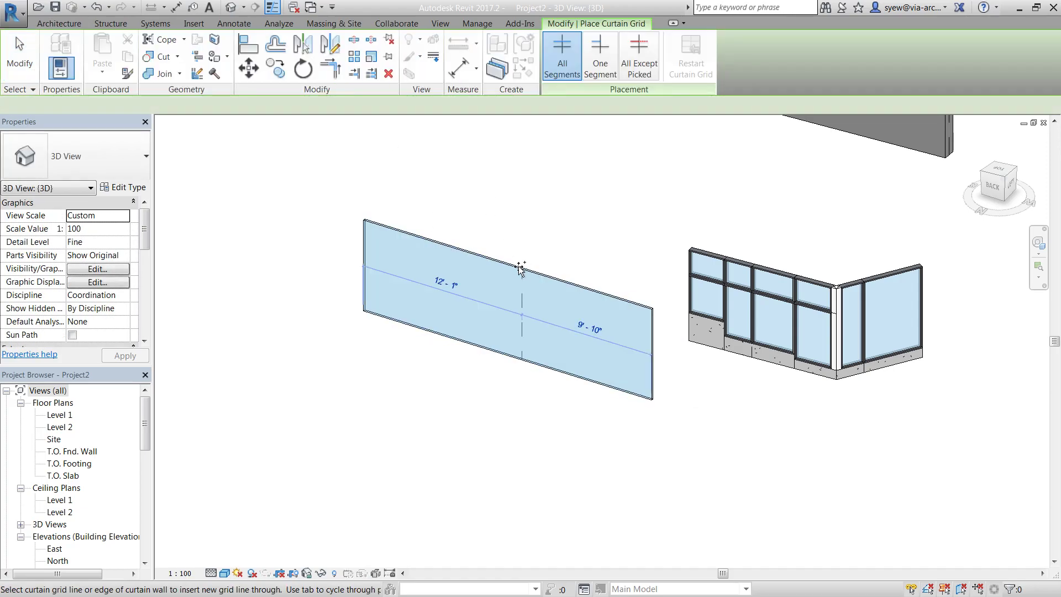
click(486, 256)
key(Escape)
key(Escape)
- Set the new curtain wall's vertical grid angle to 15°
click(483, 354)
scroll(144, 255, down, 3)
click(108, 255)
text(15)
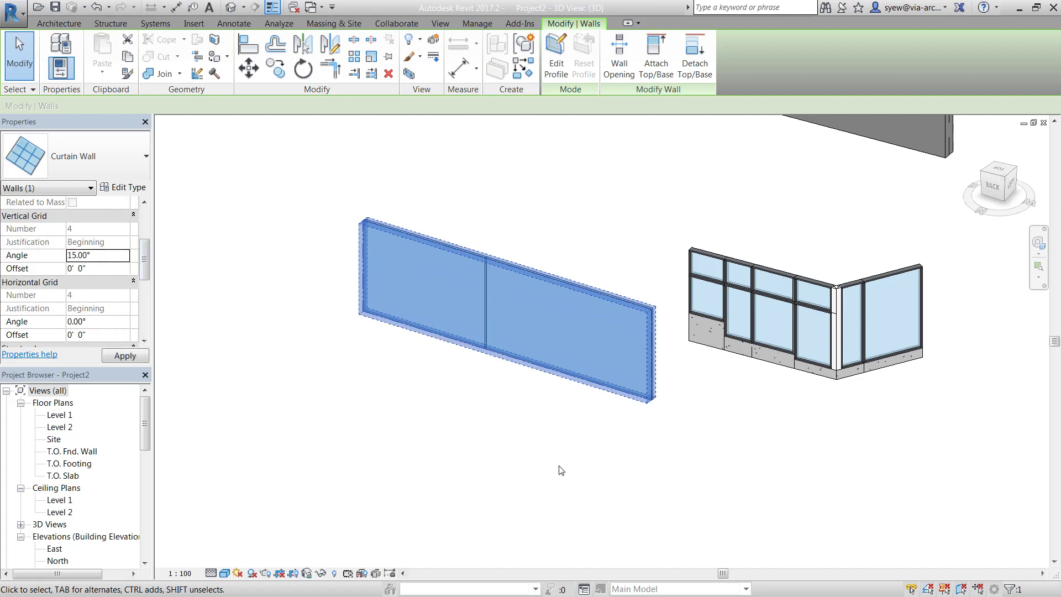
- Change the glazed panel on the shorter side of the slanted grid line to the Curtain Wall type
click(584, 483)
scroll(525, 359, up, 3)
key(Tab)
click(428, 382)
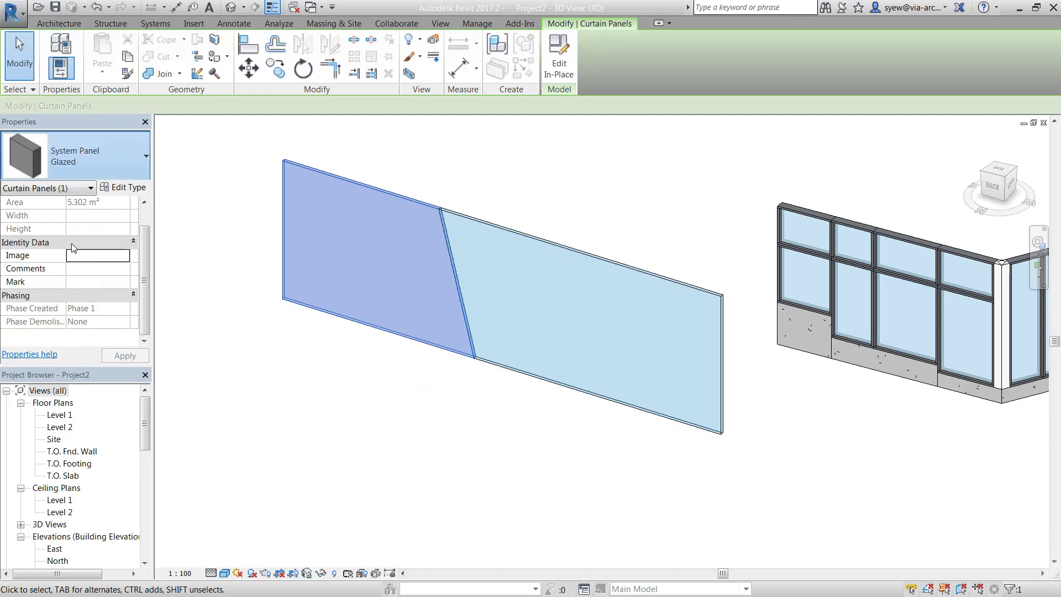
click(379, 393)
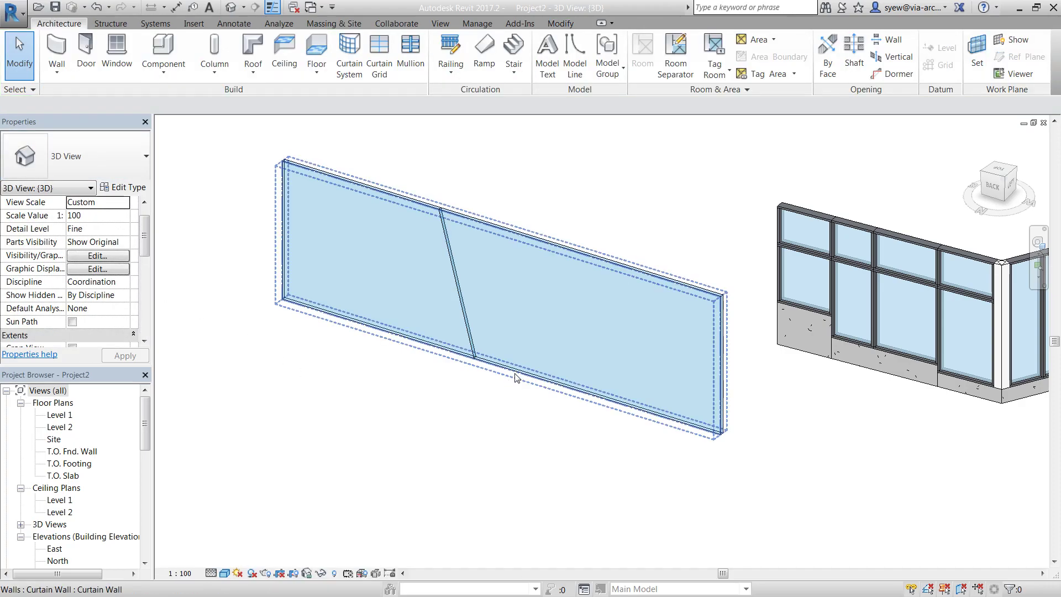
- Place three more slanted vertical grid lines across the remaining glazed part of the host wall
click(379, 55)
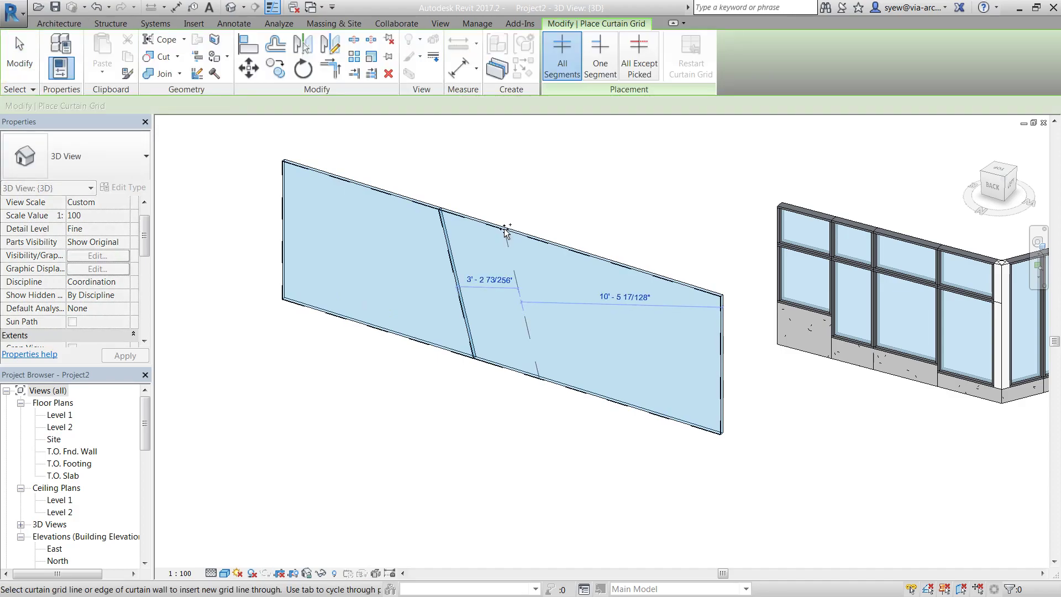
click(504, 231)
click(576, 247)
click(623, 260)
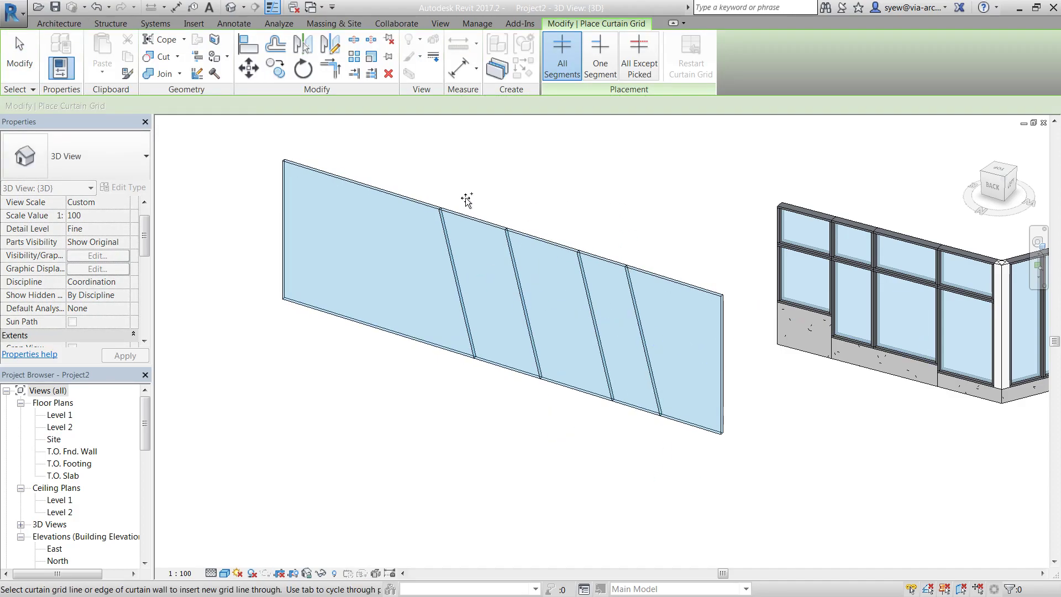
key(Escape)
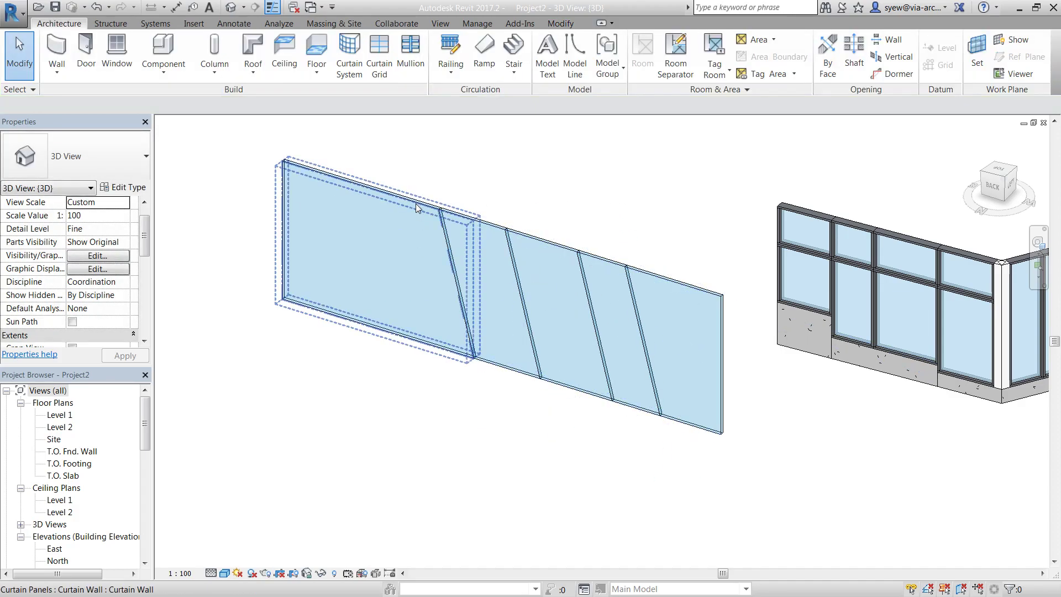
- Place one horizontal and one upright vertical grid line in the nested curtain wall panel
click(416, 204)
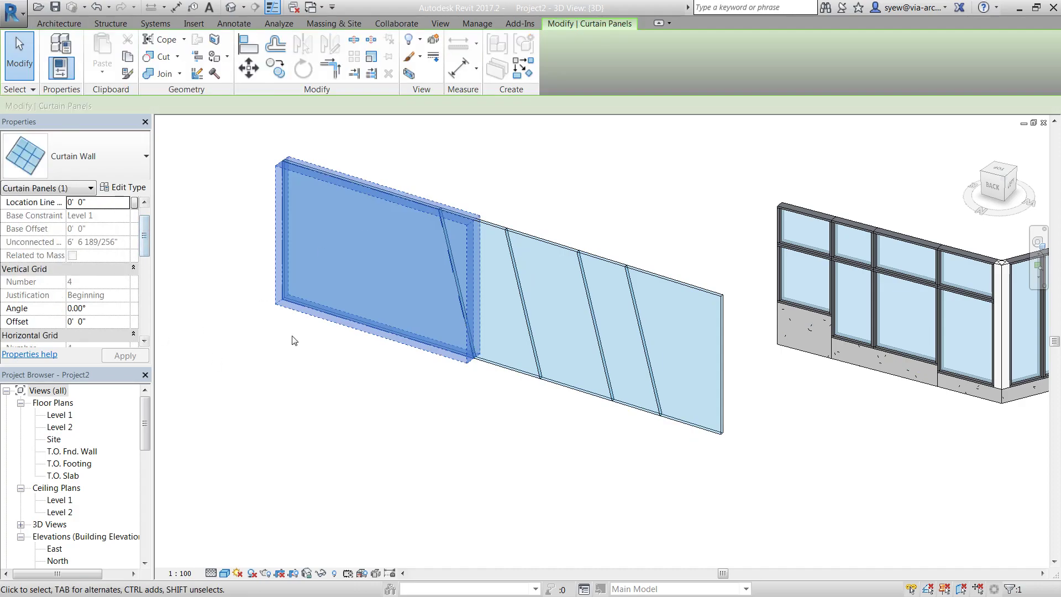
key(Escape)
click(381, 52)
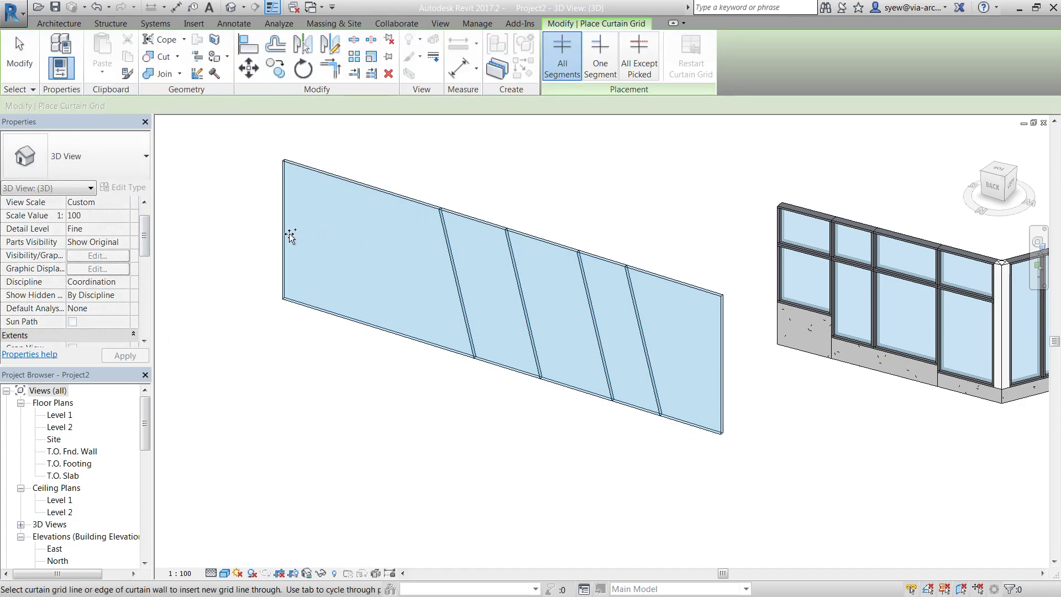
click(287, 242)
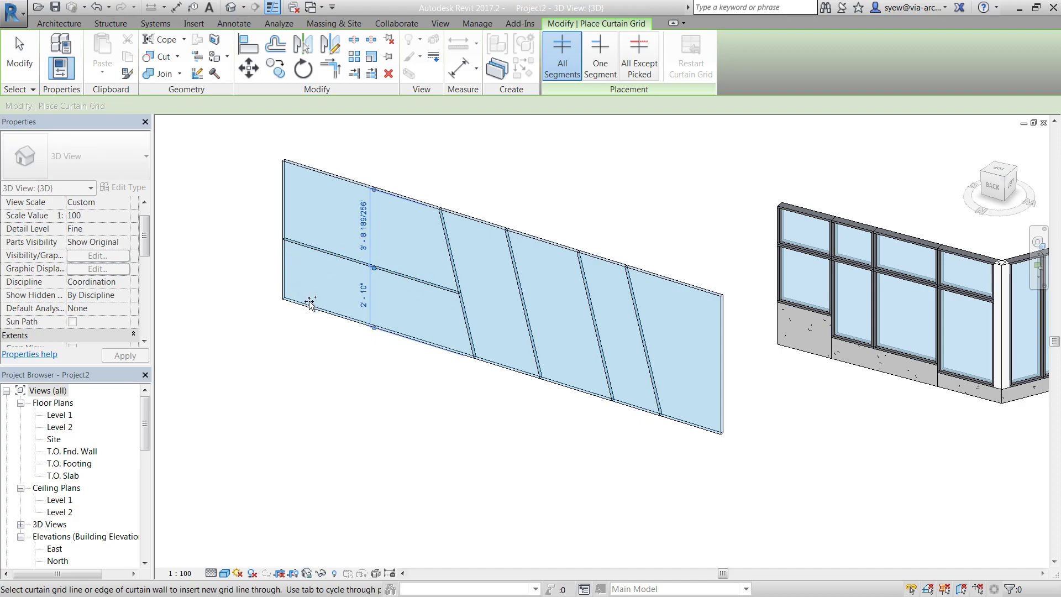
click(338, 176)
key(Escape)
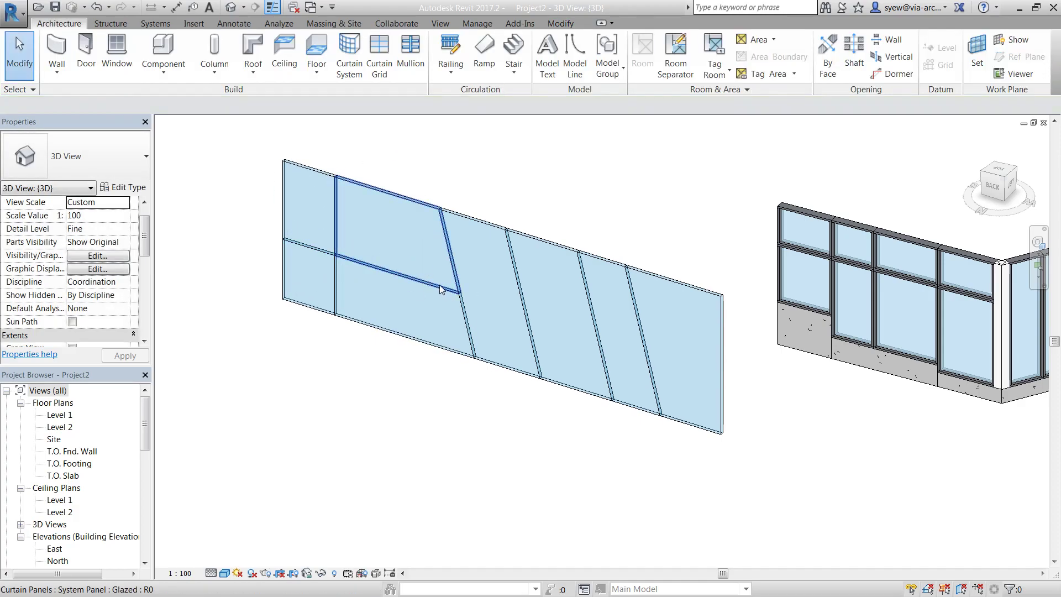
- Place a second upright grid line in the nested curtain wall, between its first vertical line and the slanted edge
key(Tab)
key(Tab)
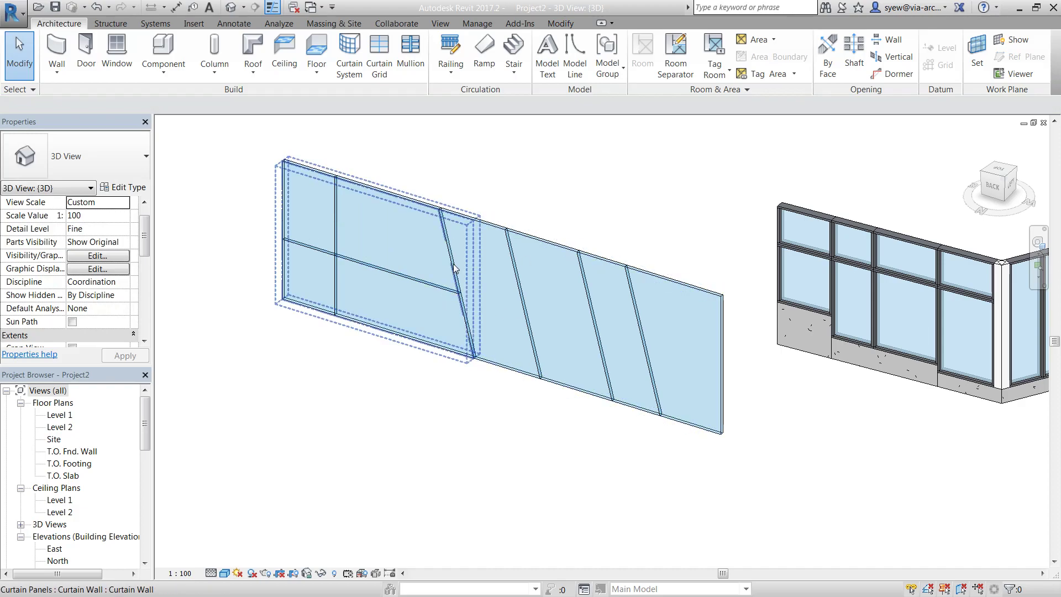
click(453, 268)
click(540, 244)
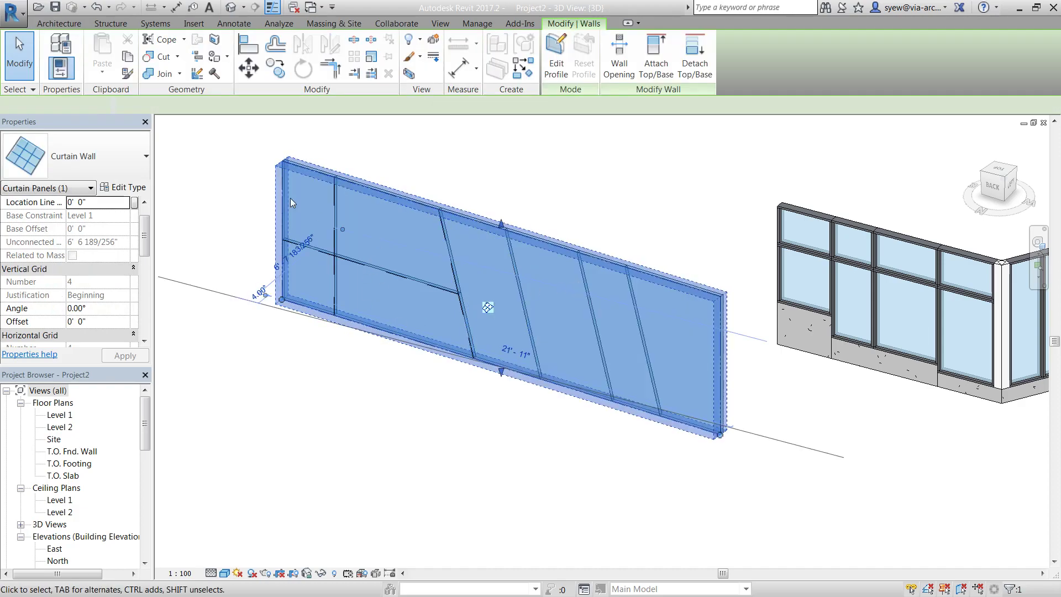
key(Escape)
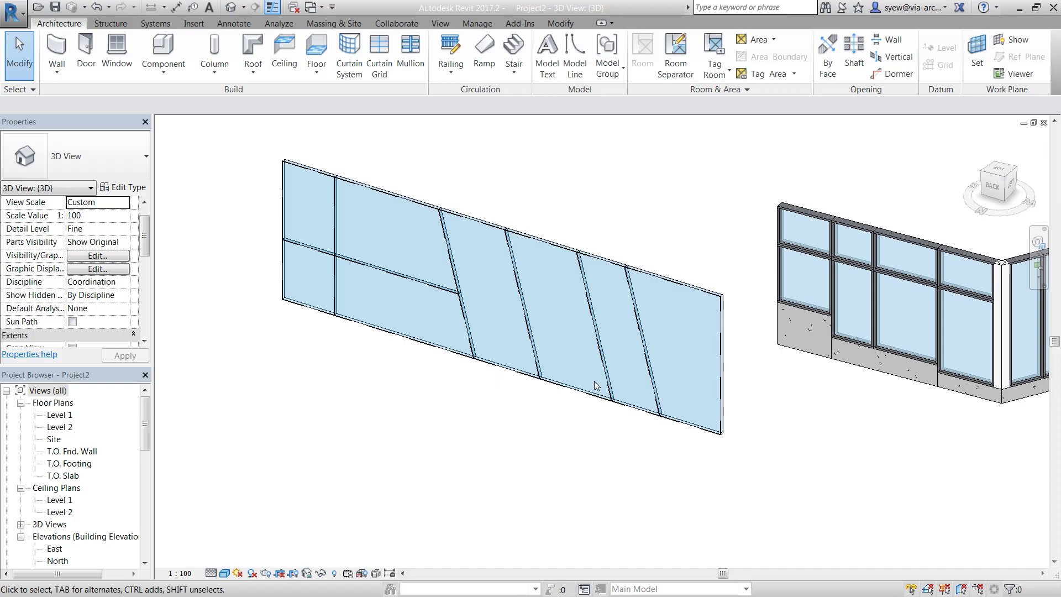
key(c)
key(g)
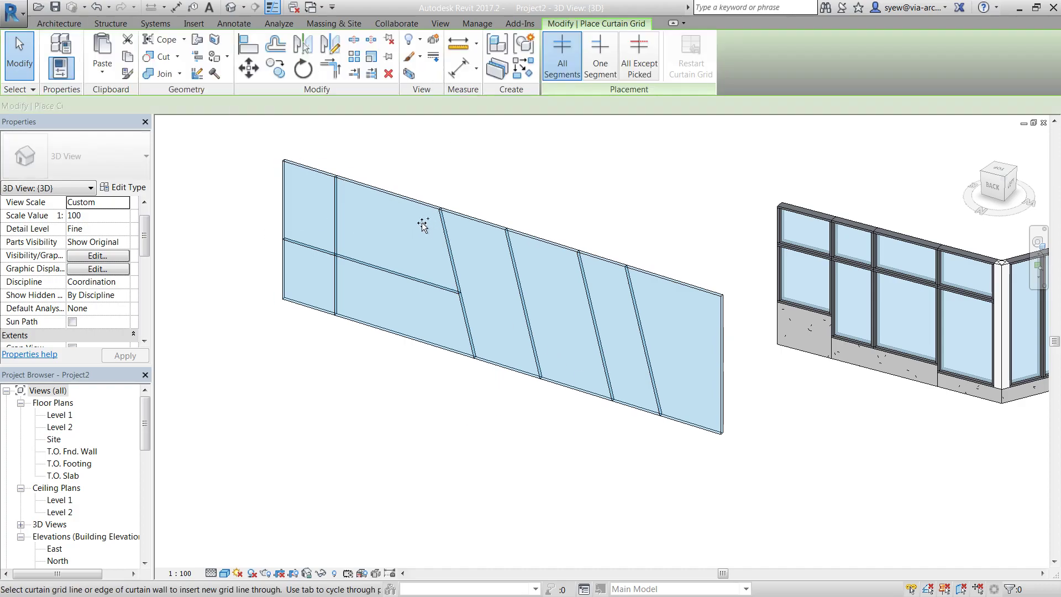
click(381, 197)
key(Escape)
key(Escape)
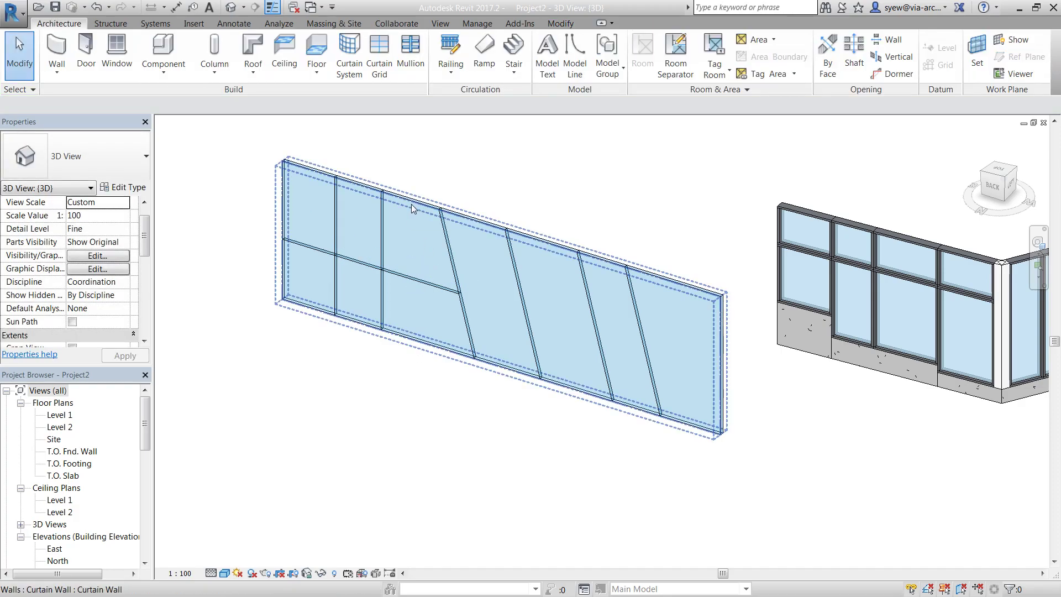
- Place a one-segment horizontal grid line across only the host wall's end panel, near its top
click(411, 205)
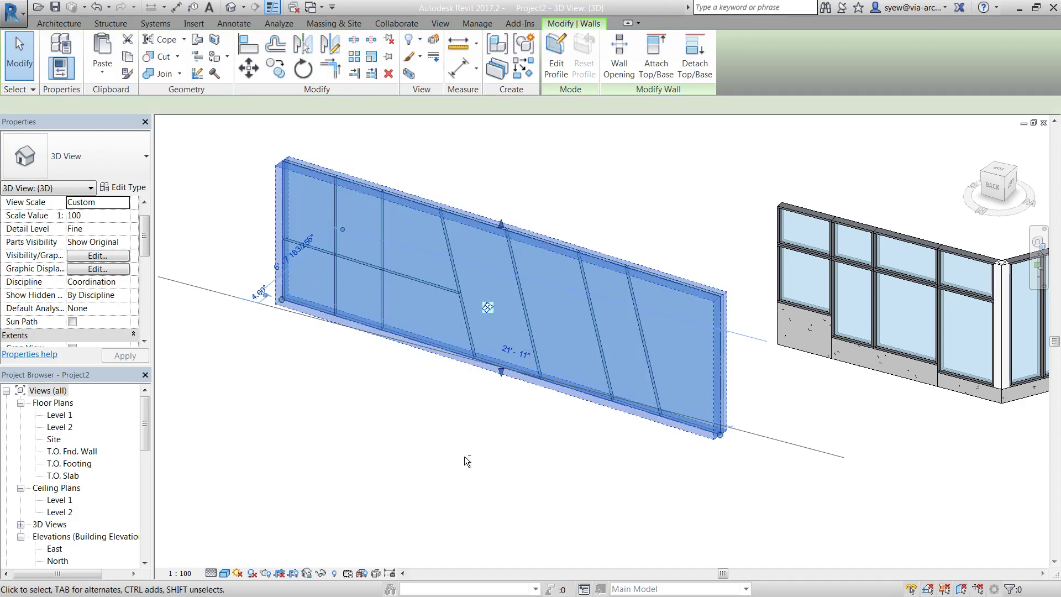
key(Escape)
mouse_move(556, 429)
shift+middle_down()
mouse_move(628, 442)
mouse_move(556, 416)
shift+middle_up()
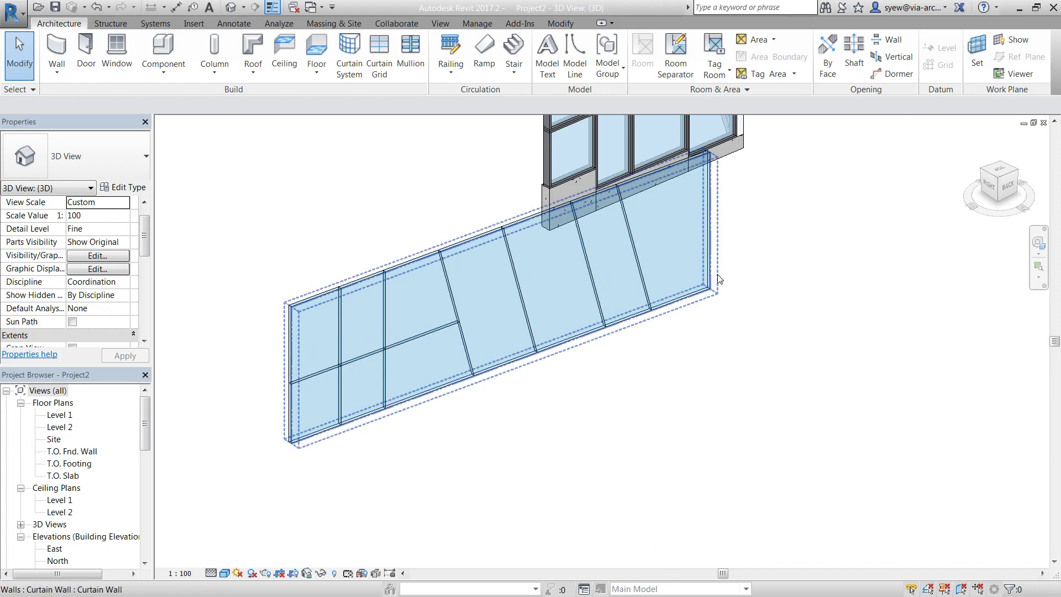
click(379, 55)
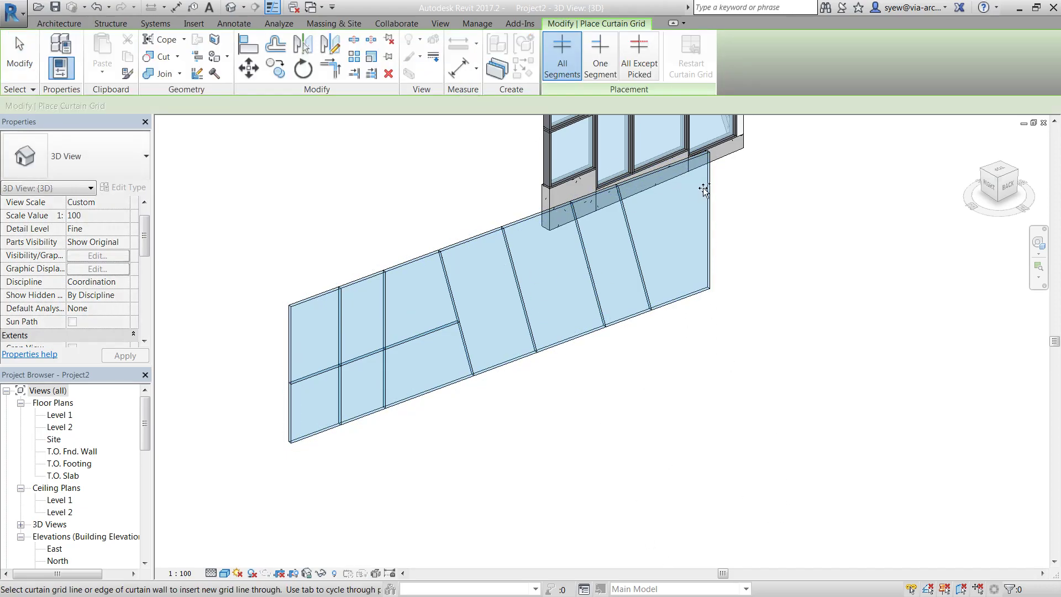
click(600, 55)
click(788, 255)
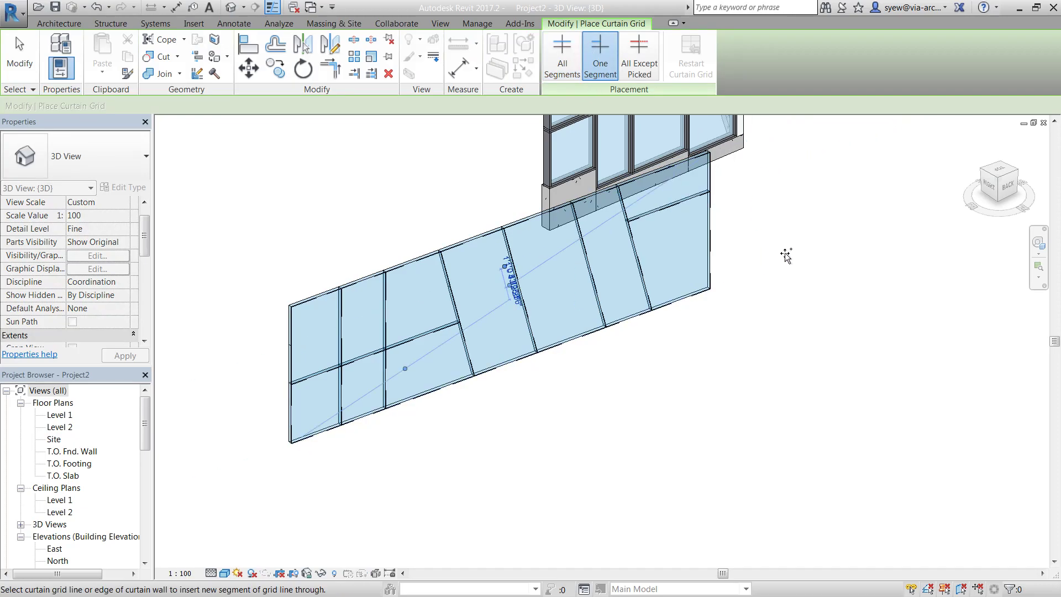
key(Escape)
- Add the horizontal grid line's missing segments across the three slanted panels, stopping at the nested curtain wall
click(655, 212)
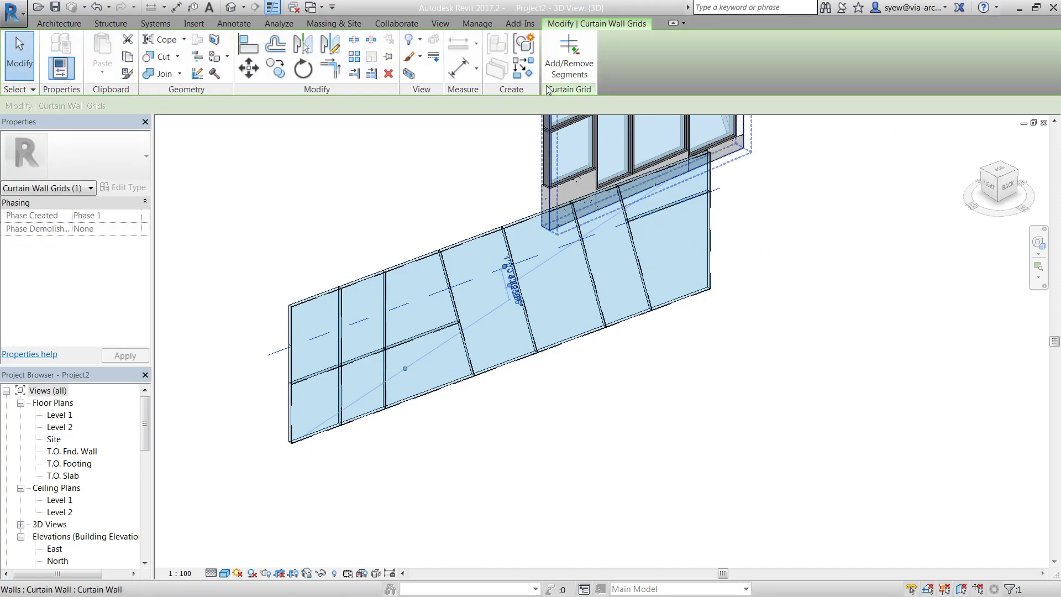
click(498, 269)
click(552, 250)
click(607, 230)
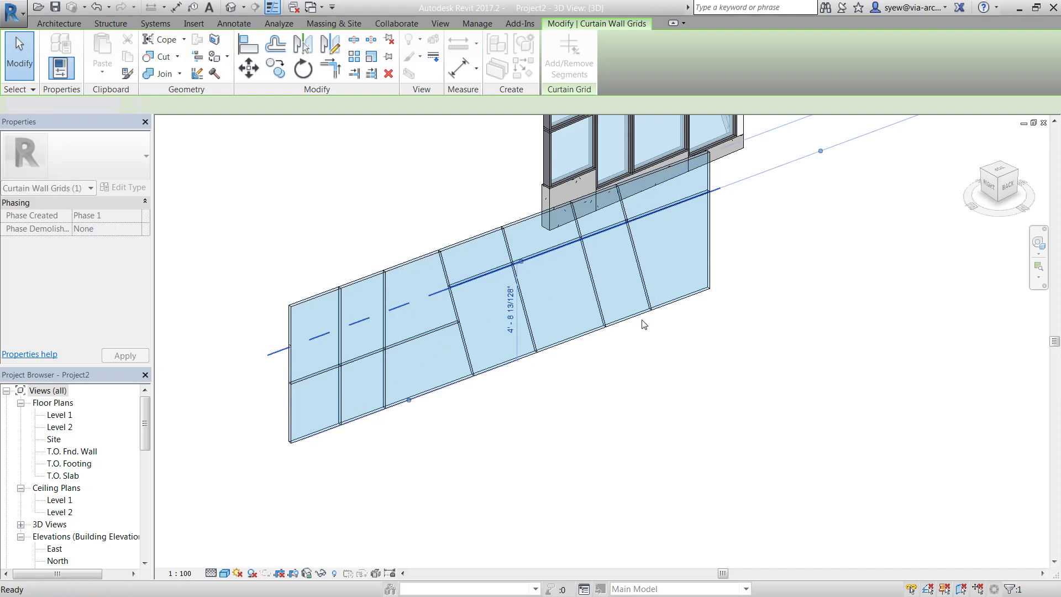
click(645, 322)
- Try to add the host wall's horizontal grid segment across the nested curtain wall panel, and undo it
key(Tab)
click(424, 287)
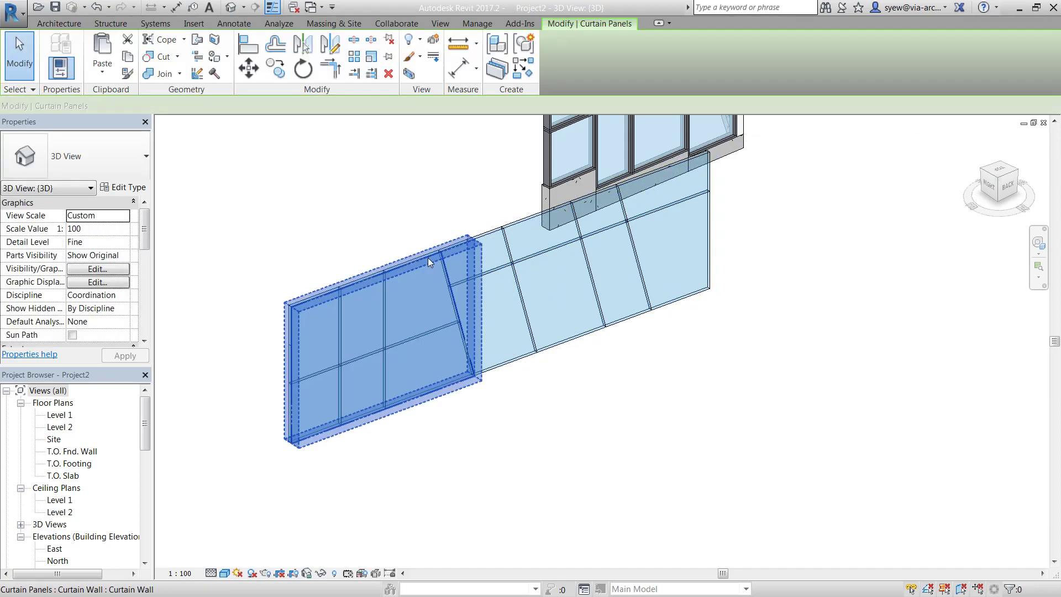
key(Escape)
click(524, 218)
key(Escape)
key(Tab)
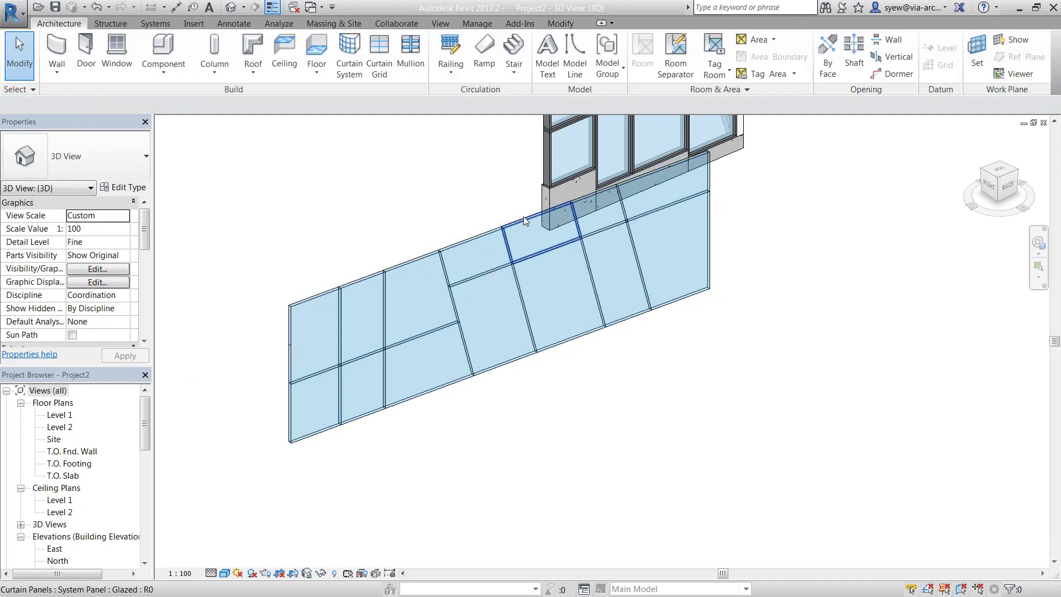
click(463, 281)
click(569, 55)
click(420, 298)
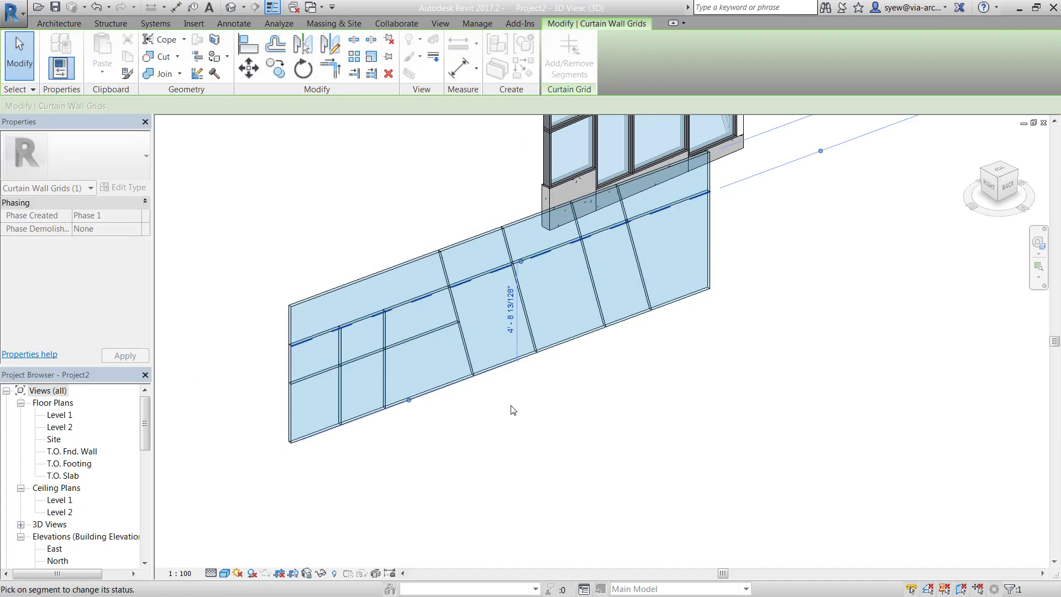
key(Escape)
key(Escape)
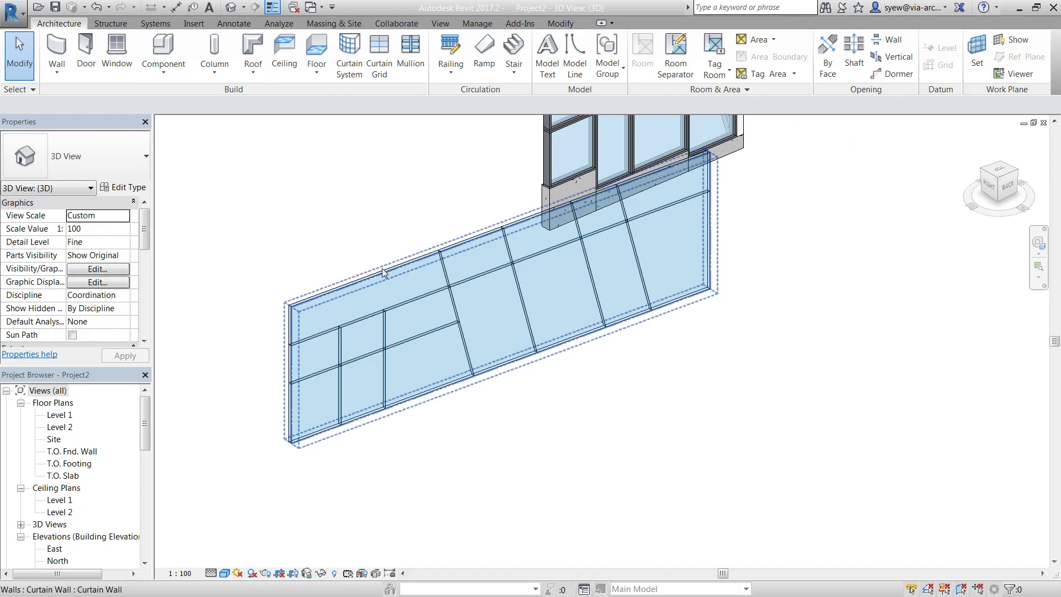
key(ctrl+z)
- Place 50 x 150mm rectangular mullions around the wall's perimeter and along the slanted line bordering the nested curtain wall
key(Tab)
click(420, 257)
shift+middle_drag(728, 355, 593, 322)
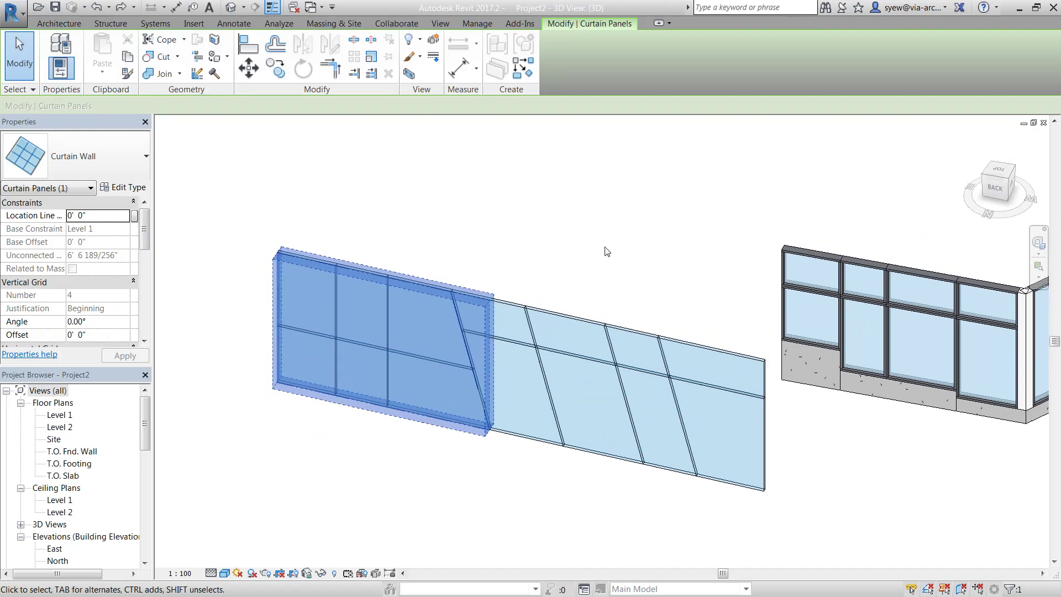
click(591, 255)
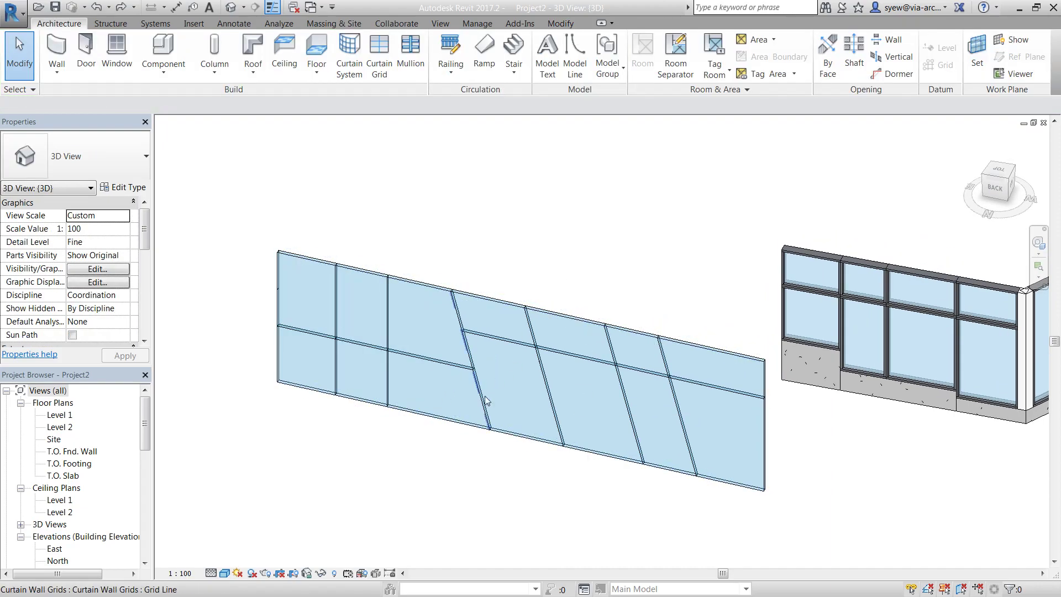
click(411, 57)
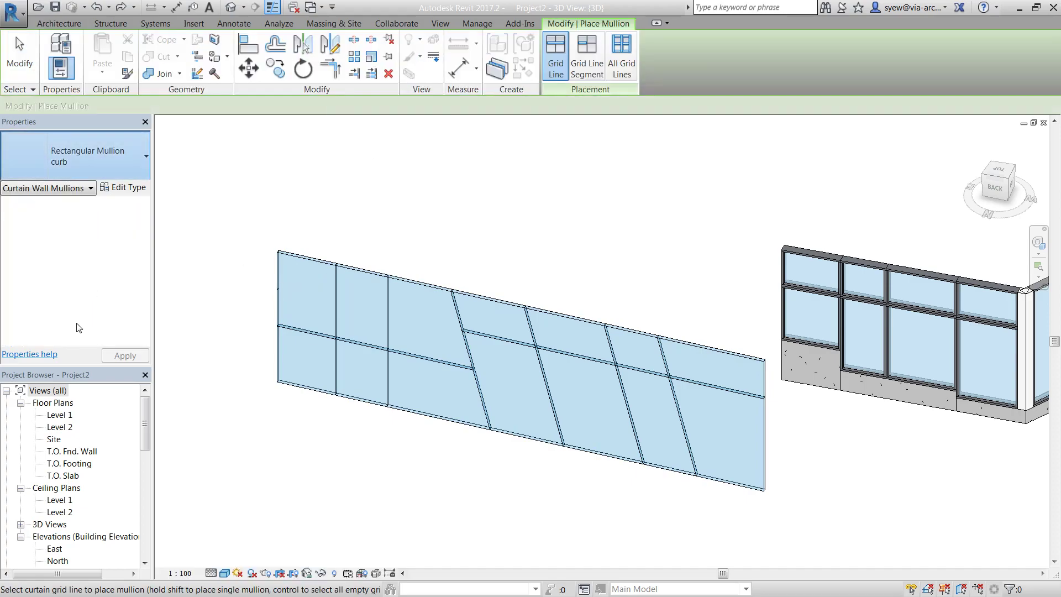
click(453, 295)
click(488, 300)
click(762, 389)
click(604, 454)
click(271, 364)
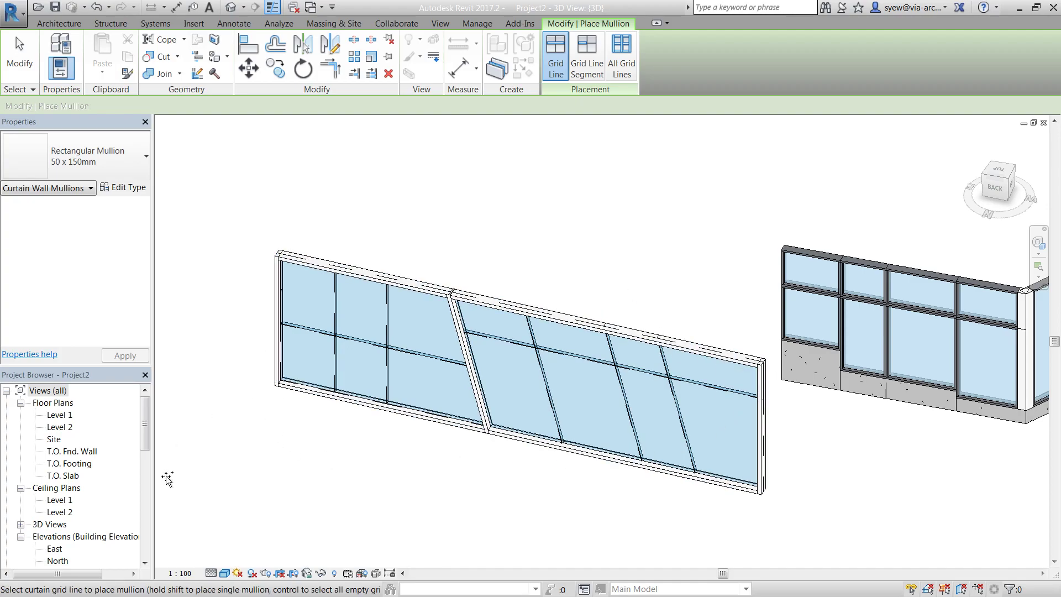
scroll(287, 492, up, 3)
scroll(372, 360, up, 3)
key(Escape)
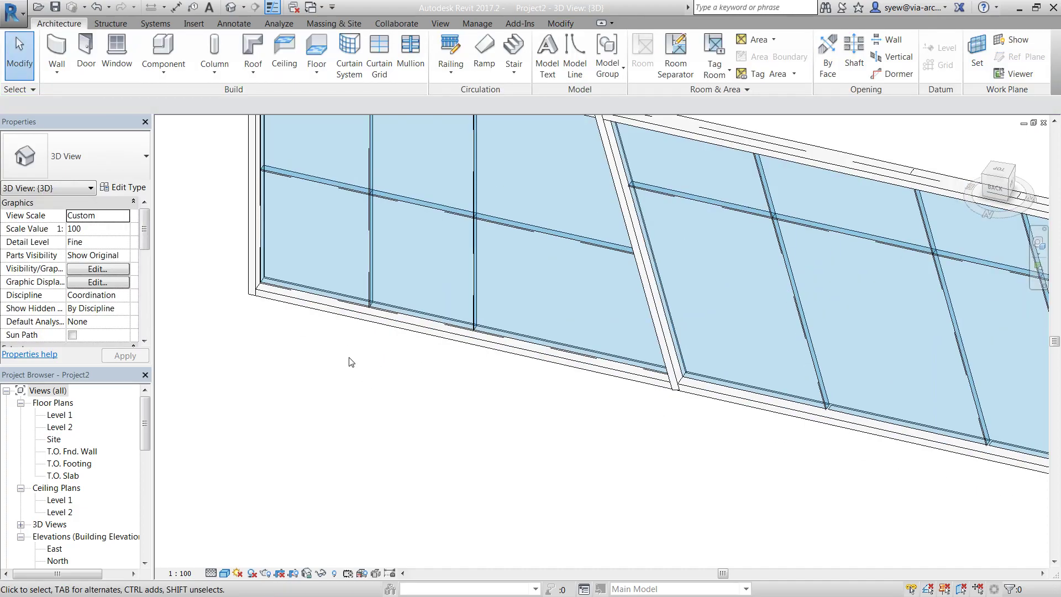
- Duplicate the 50 x 150mm rectangular mullion type under the name 1x2
click(411, 49)
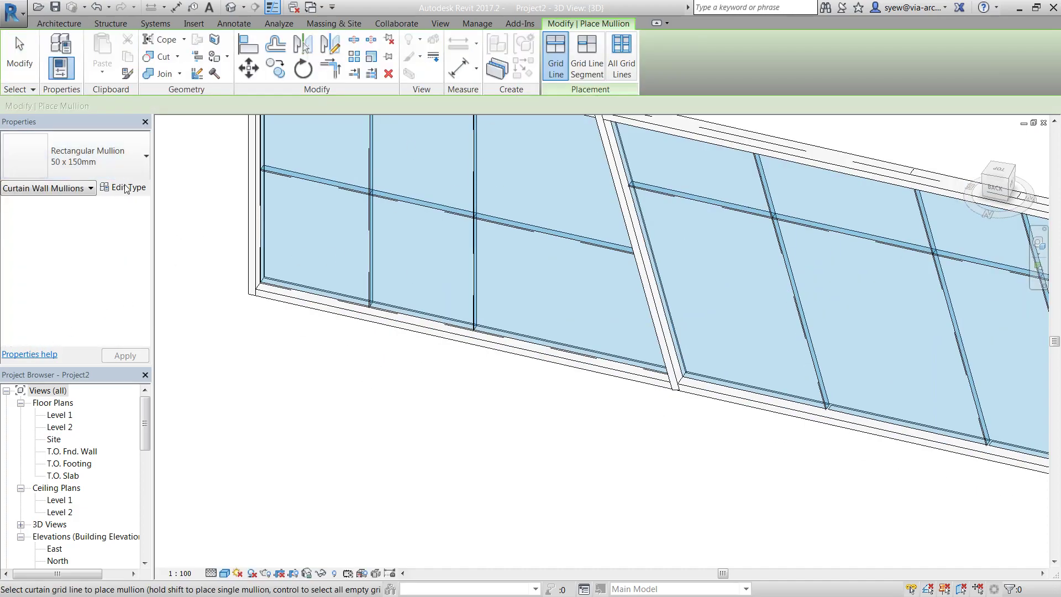
click(123, 187)
click(392, 165)
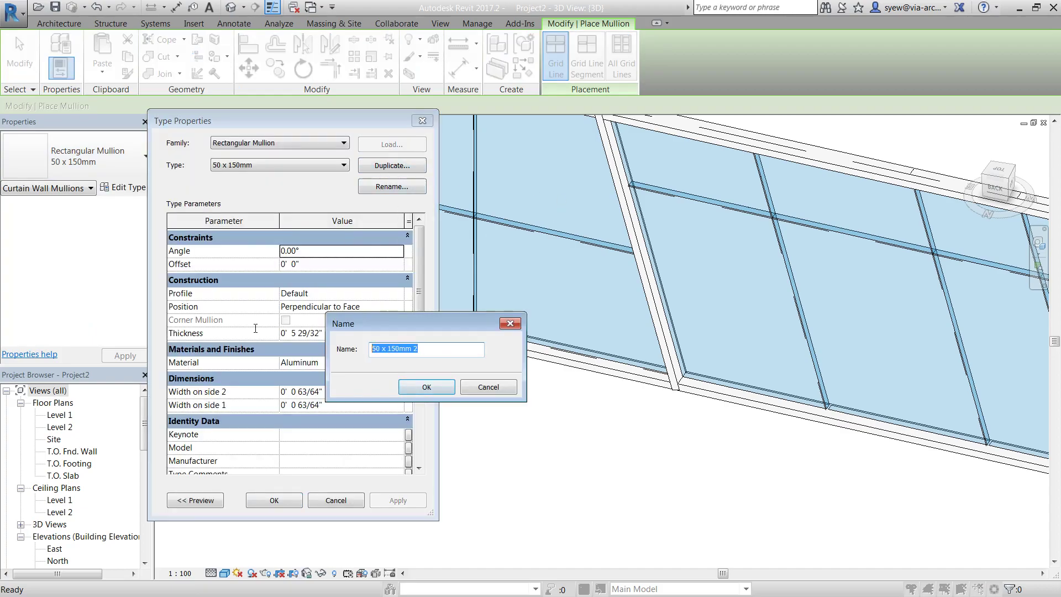
text(1x)
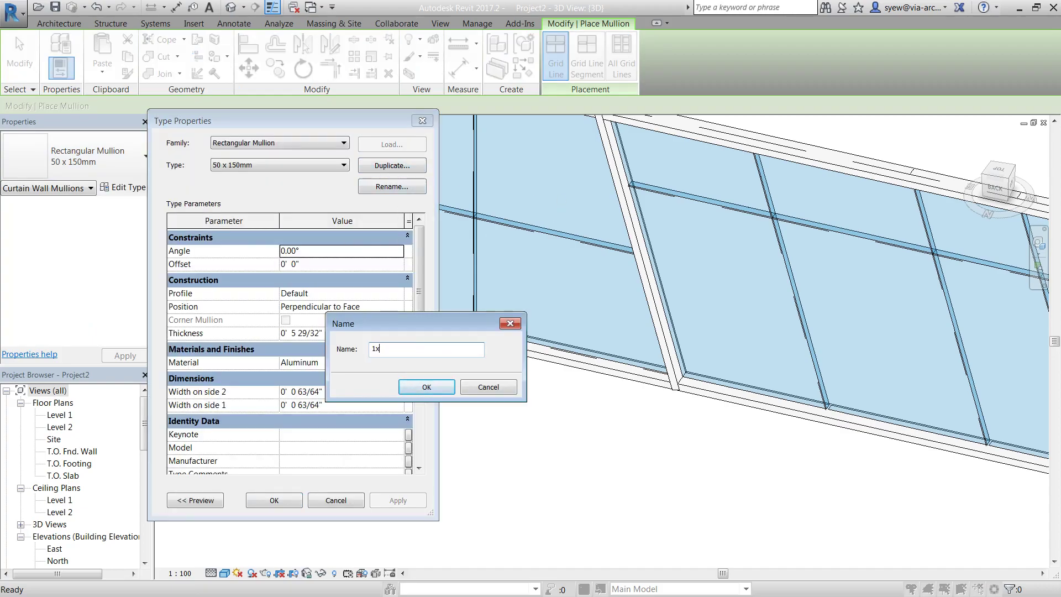
click(425, 388)
- Set the 1x2 mullion's width to 1/2" on both sides and its thickness to 2"
click(337, 391)
text(1/2")
click(365, 409)
text(1/2")
key(Return)
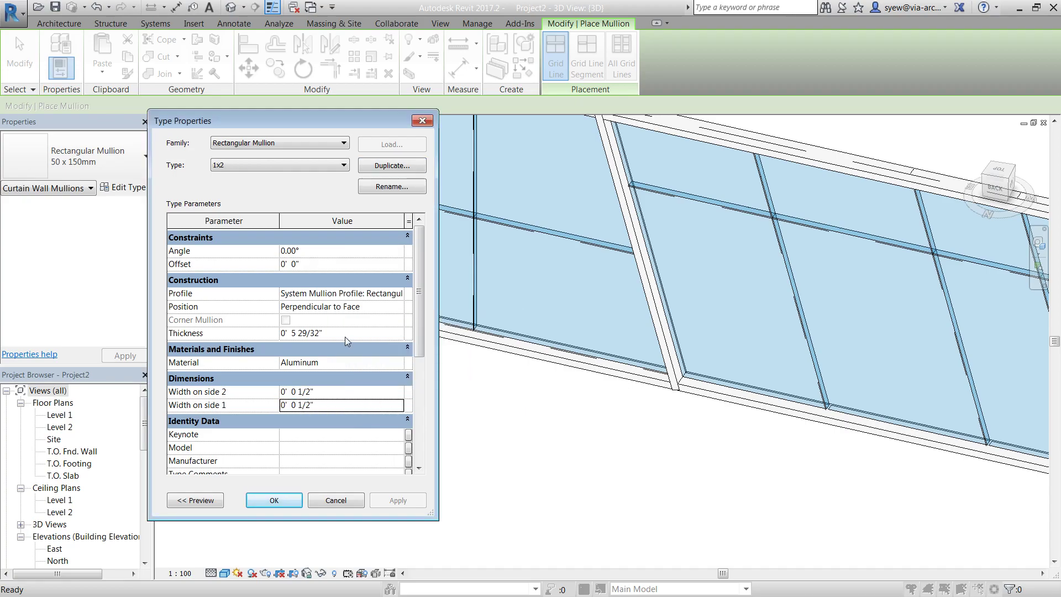
click(347, 334)
text(2)
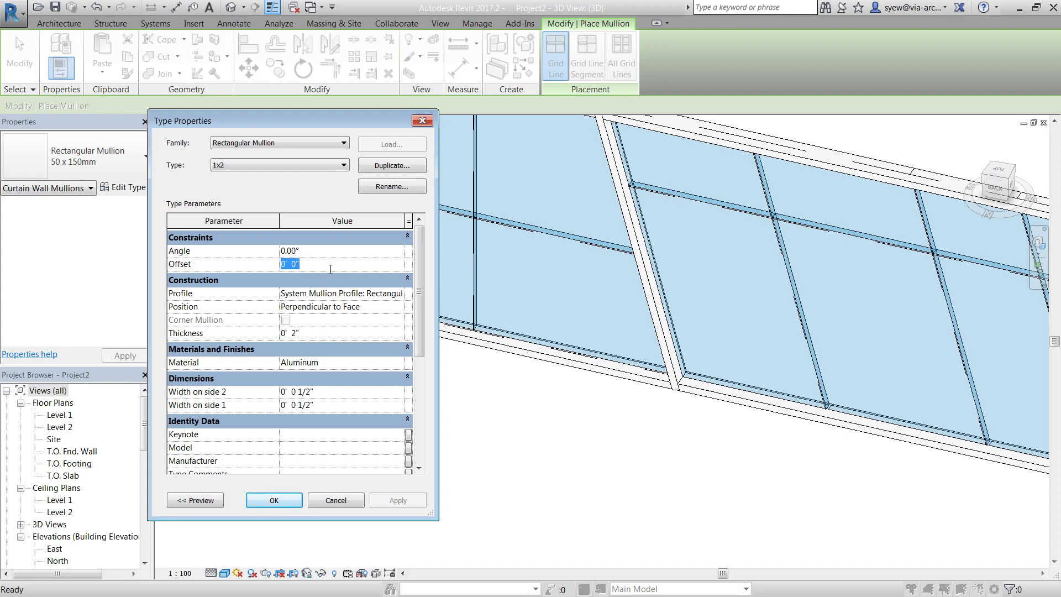
click(274, 500)
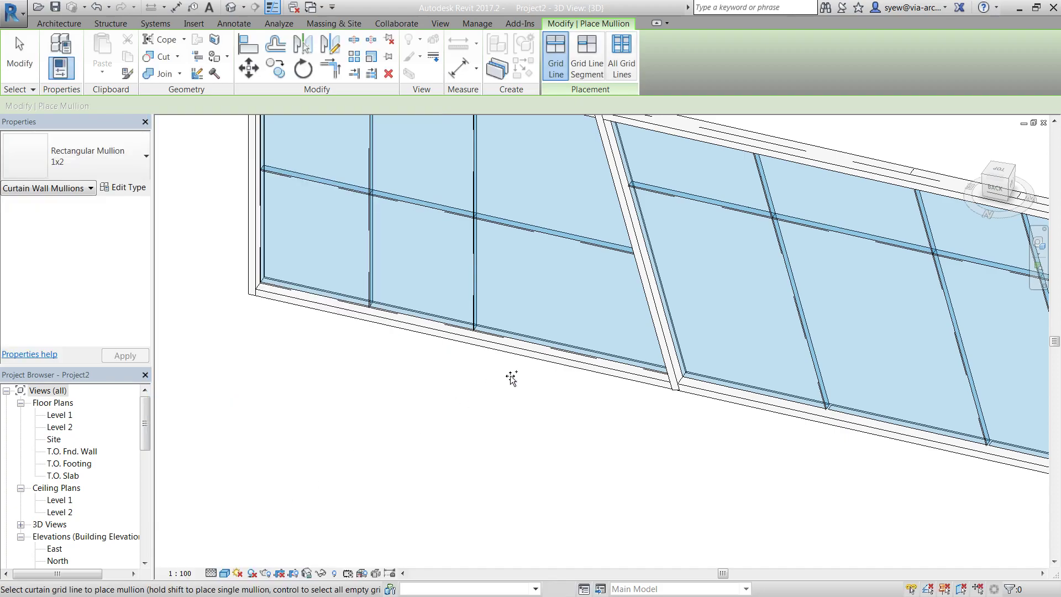
- Place 1x2 mullions along the nested curtain wall's two vertical grid lines, its vertical end and its bottom edge
scroll(511, 378, down, 2)
click(385, 330)
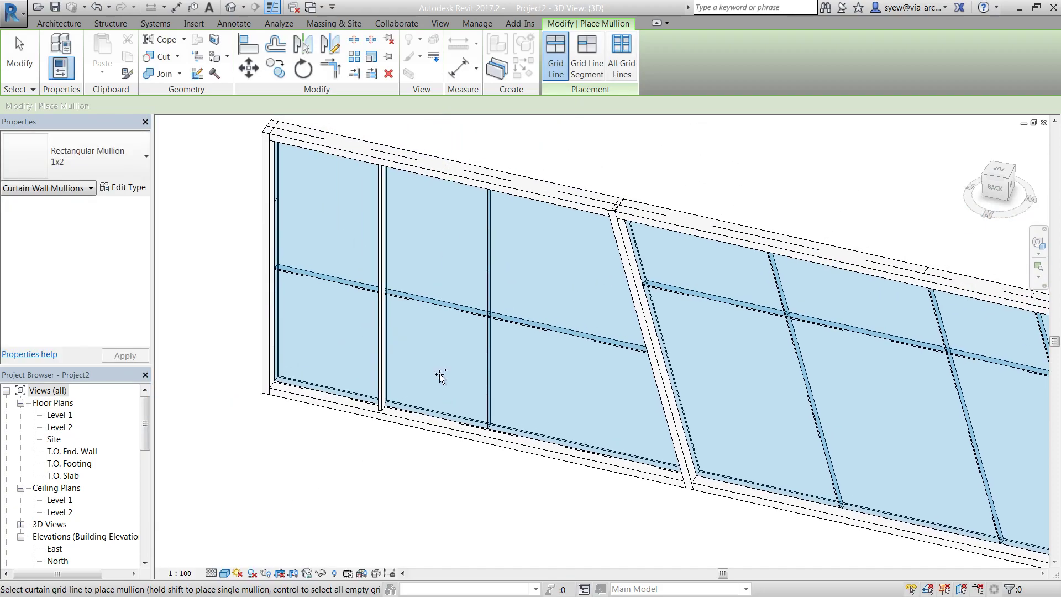
click(484, 379)
click(275, 330)
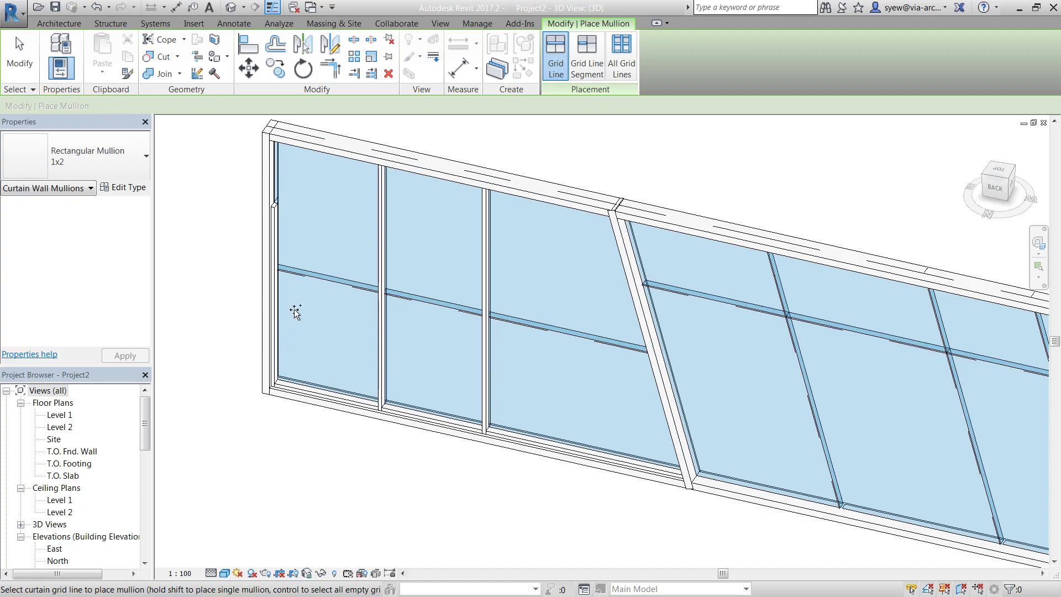
click(277, 174)
- Place 1x2 mullions along the nested curtain wall's slanted edge and its horizontal grid line, and end mullion placement
shift+middle_drag(421, 291, 424, 95)
shift+middle_drag(294, 164, 599, 243)
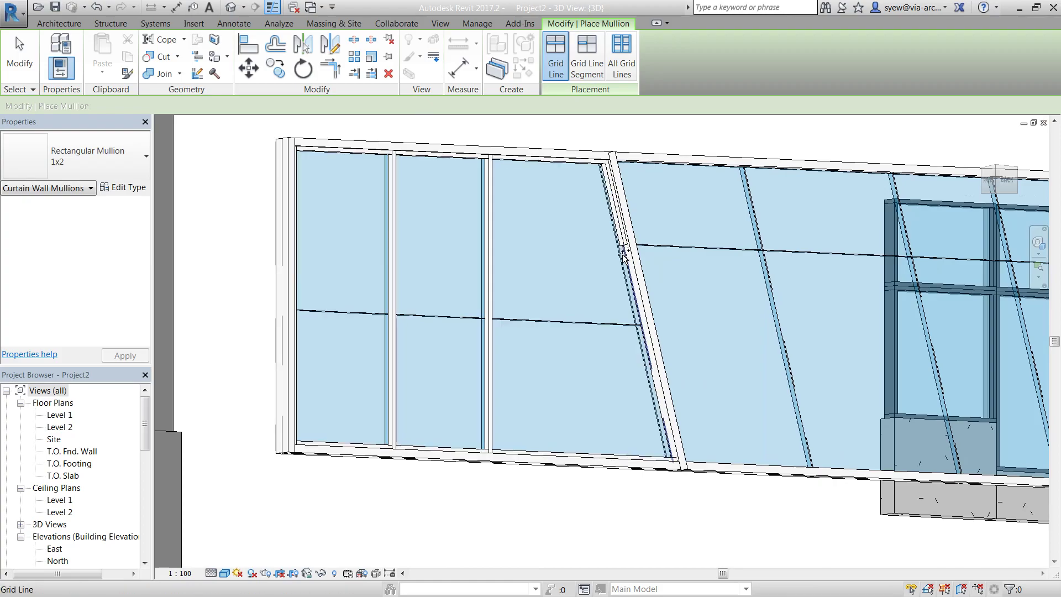
click(602, 324)
shift+middle_drag(602, 325, 519, 492)
key(Escape)
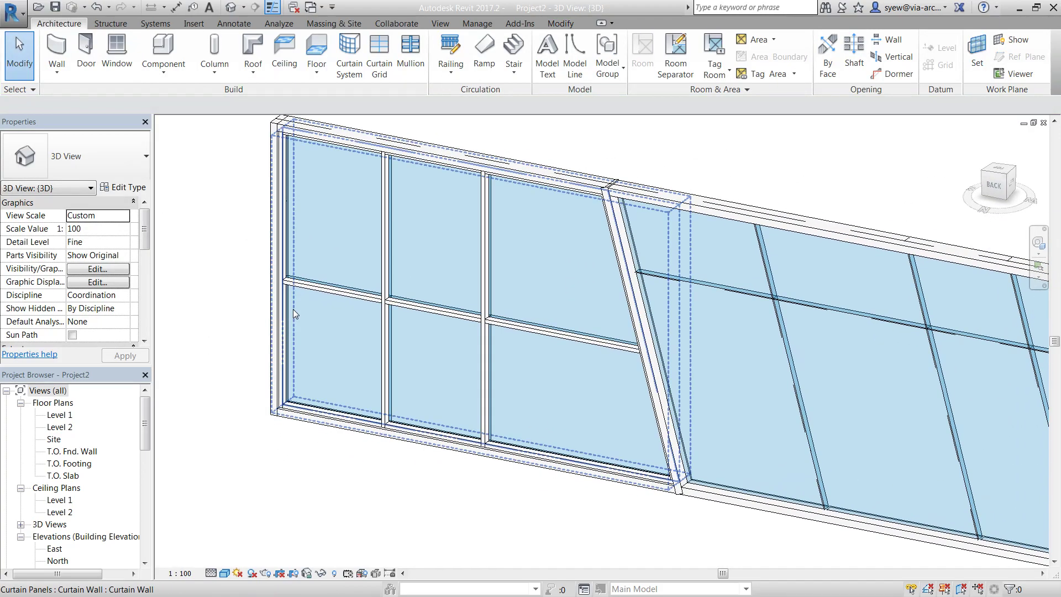
- Examine the nested curtain wall panel from several angles, comparing its own mullions with the host wall's perimeter mullions
scroll(290, 308, down, 3)
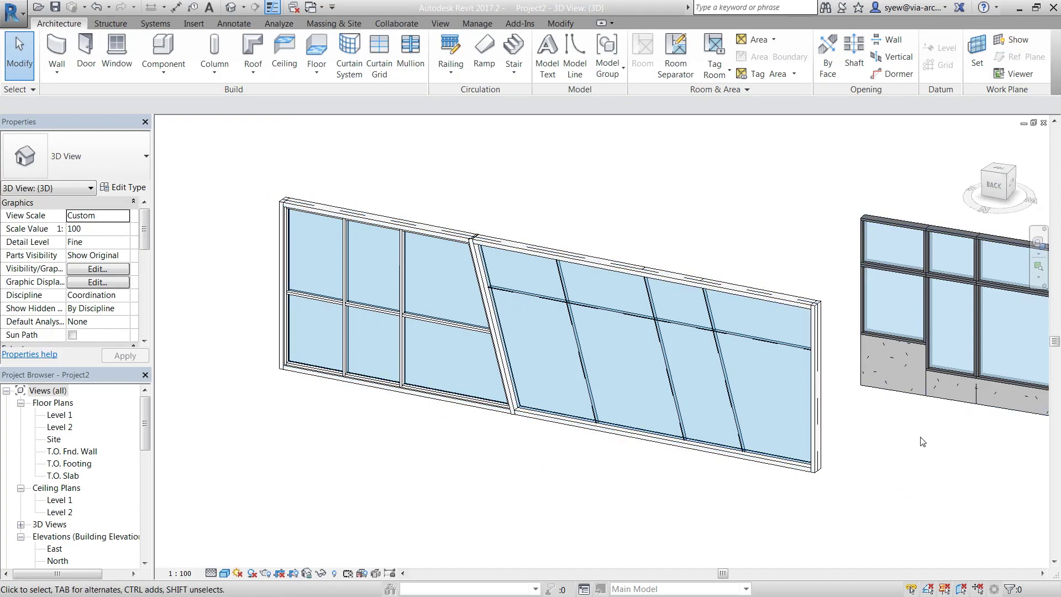
scroll(299, 259, up, 4)
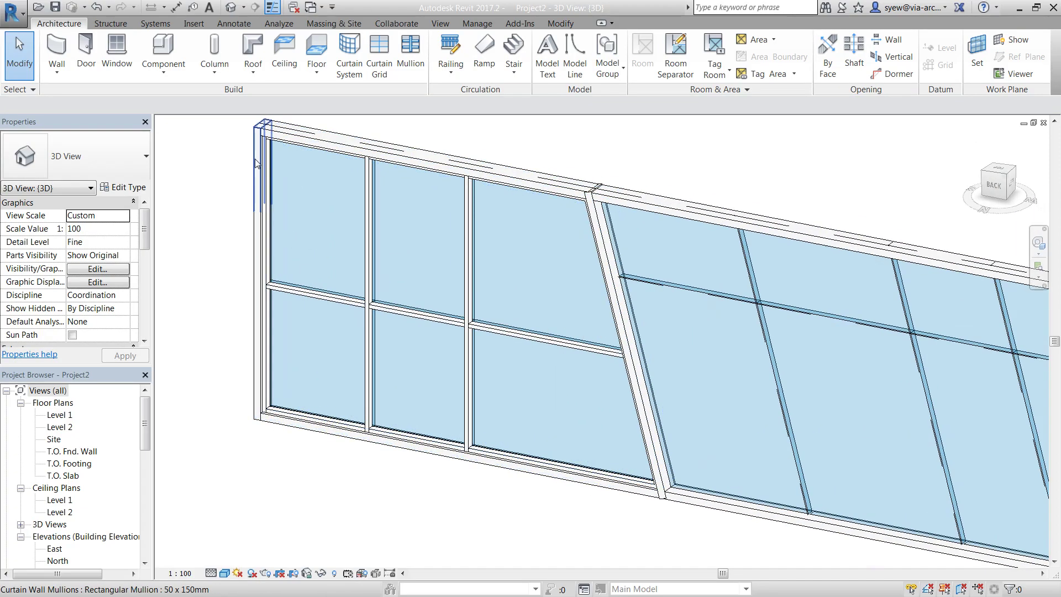
click(278, 160)
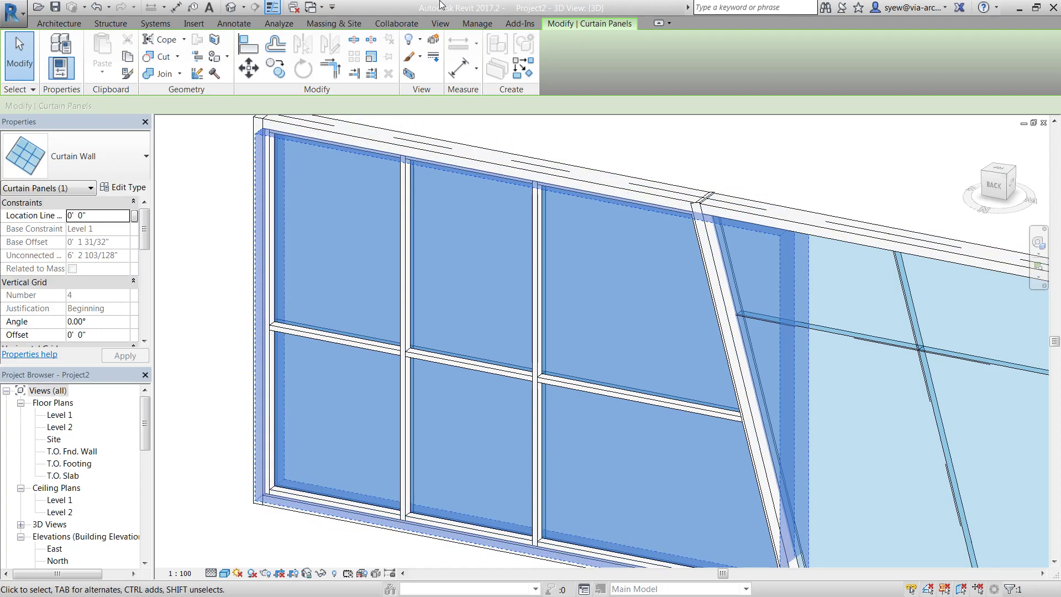
shift+middle_drag(561, 289, 718, 188)
scroll(718, 189, up, 2)
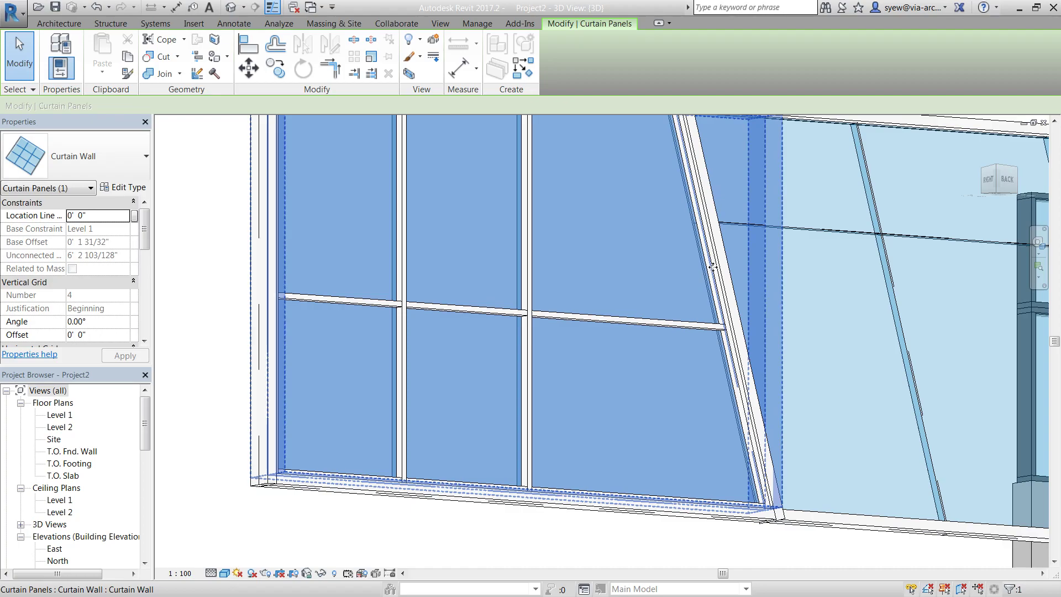
shift+middle_drag(344, 339, 715, 562)
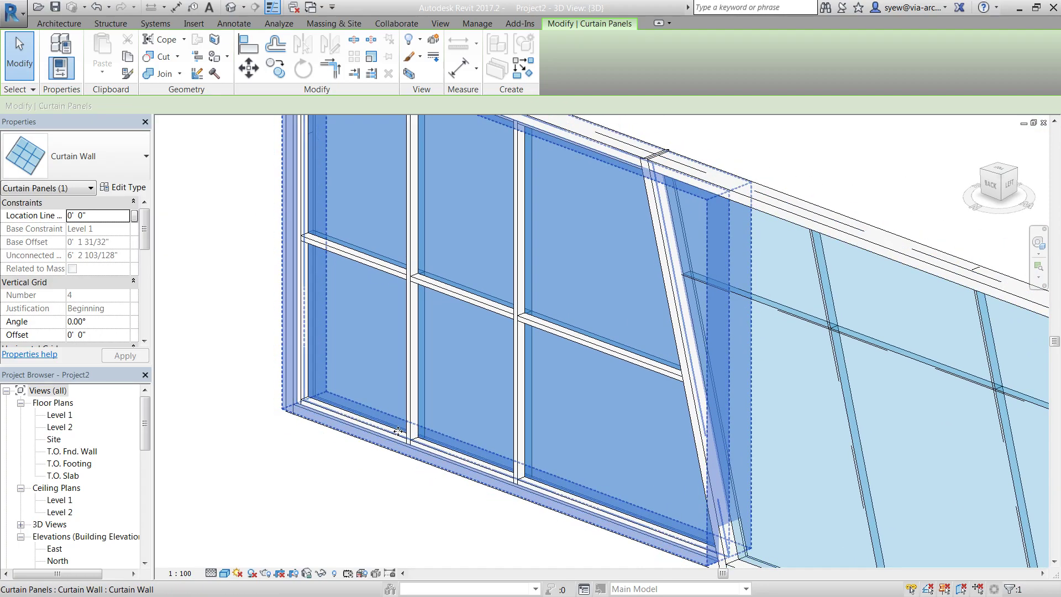
key(Escape)
- Switch to the Revit CW Technique PDF in Adobe Acrobat Pro and read the section on curved versus straight curtain walls
click(1018, 8)
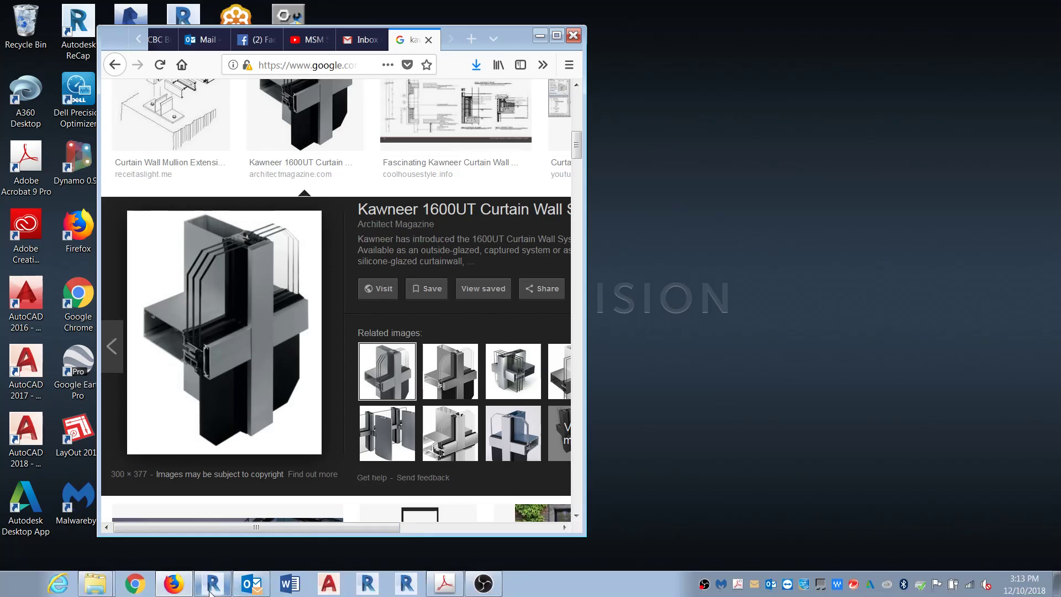
click(445, 583)
scroll(539, 334, down, 5)
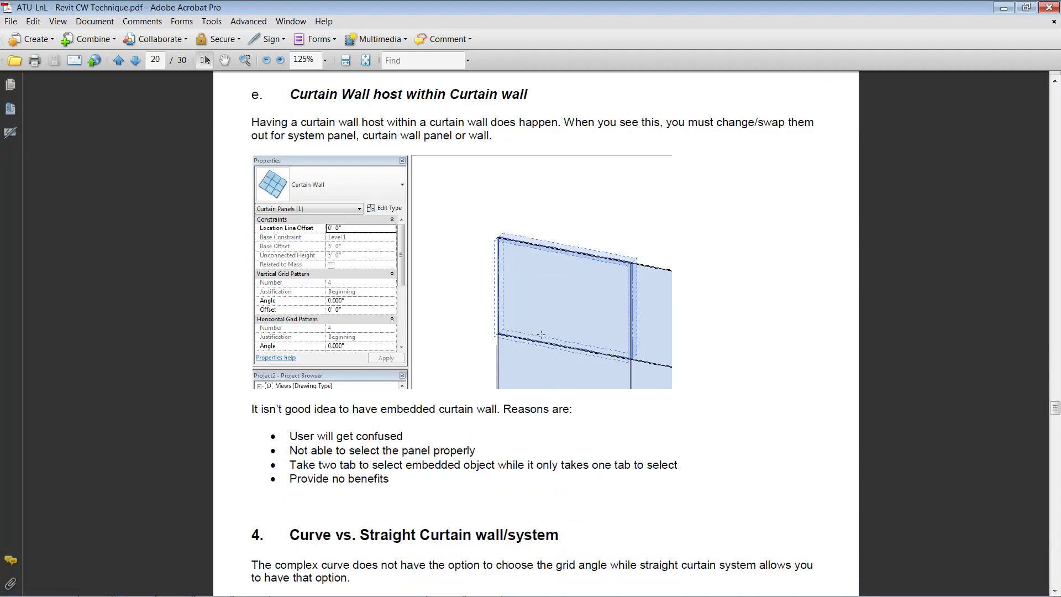
scroll(545, 334, down, 2)
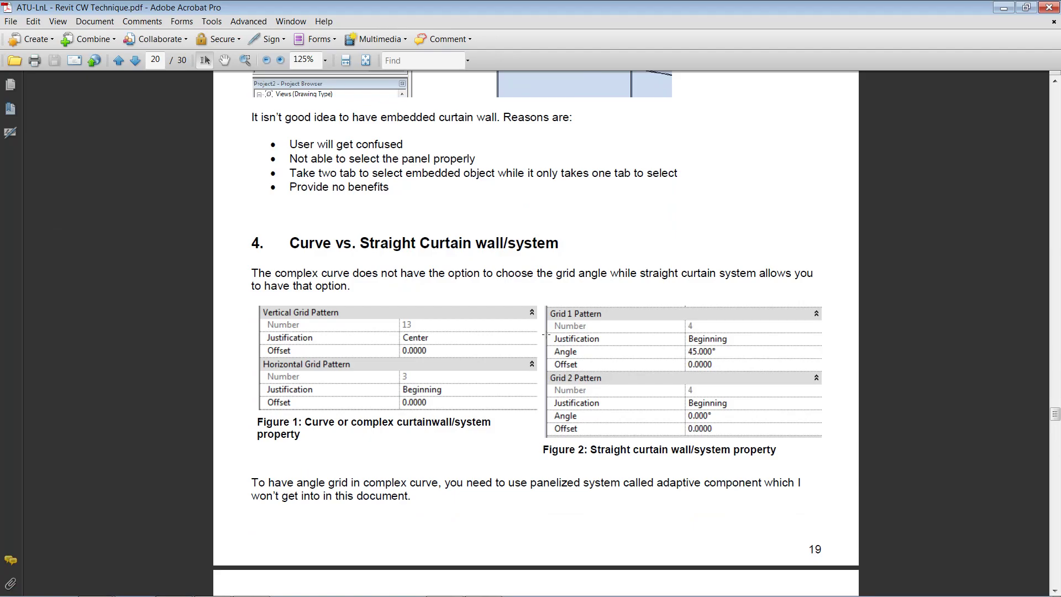
scroll(538, 319, down, 4)
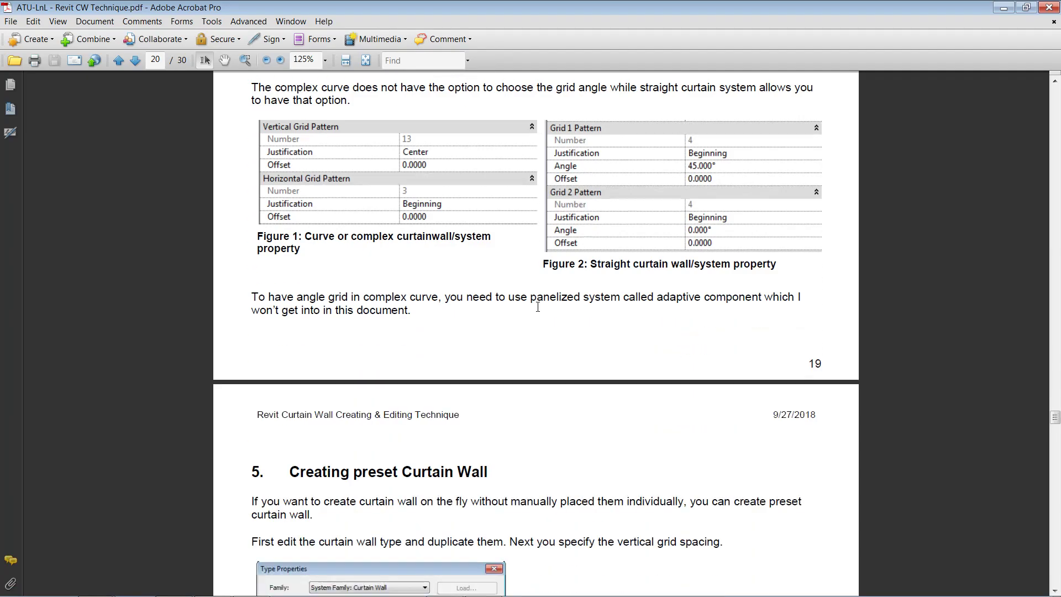
scroll(534, 309, up, 2)
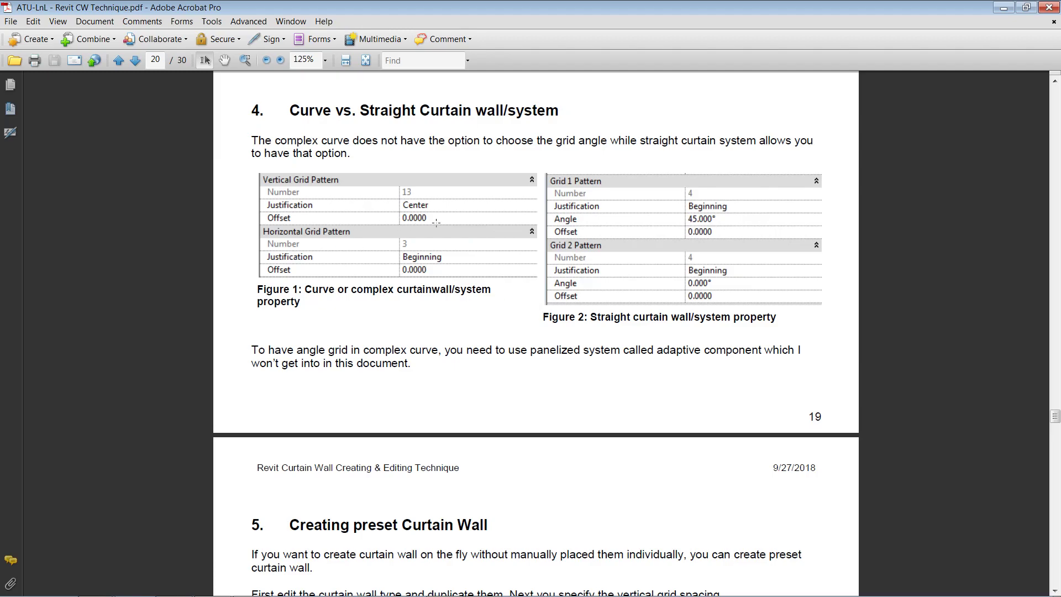
scroll(422, 272, down, 2)
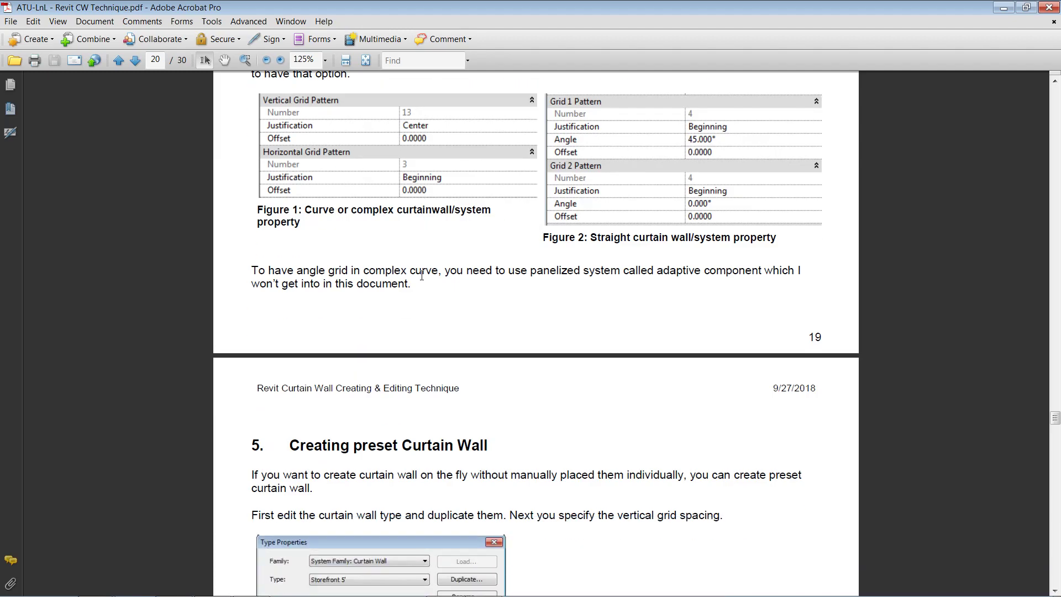
scroll(422, 275, up, 2)
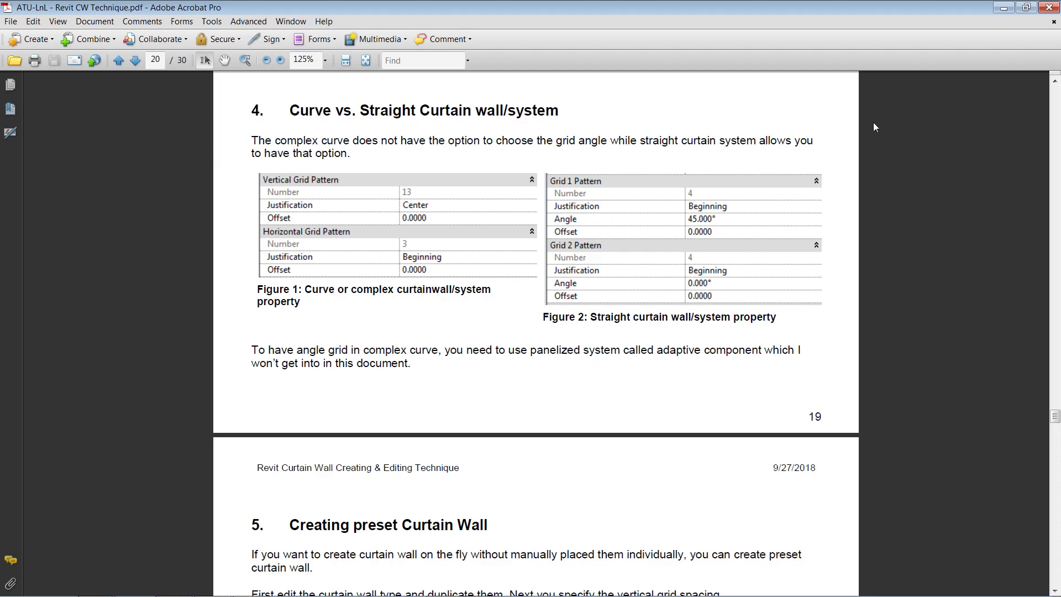
- Switch back to Revit and open the Level 1 floor plan
click(1003, 8)
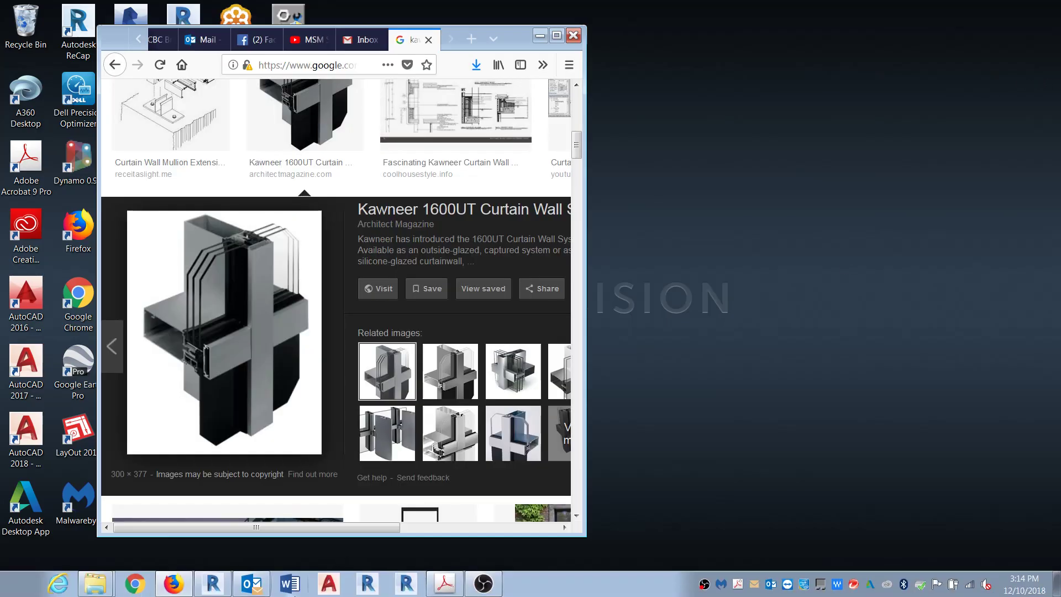
click(212, 584)
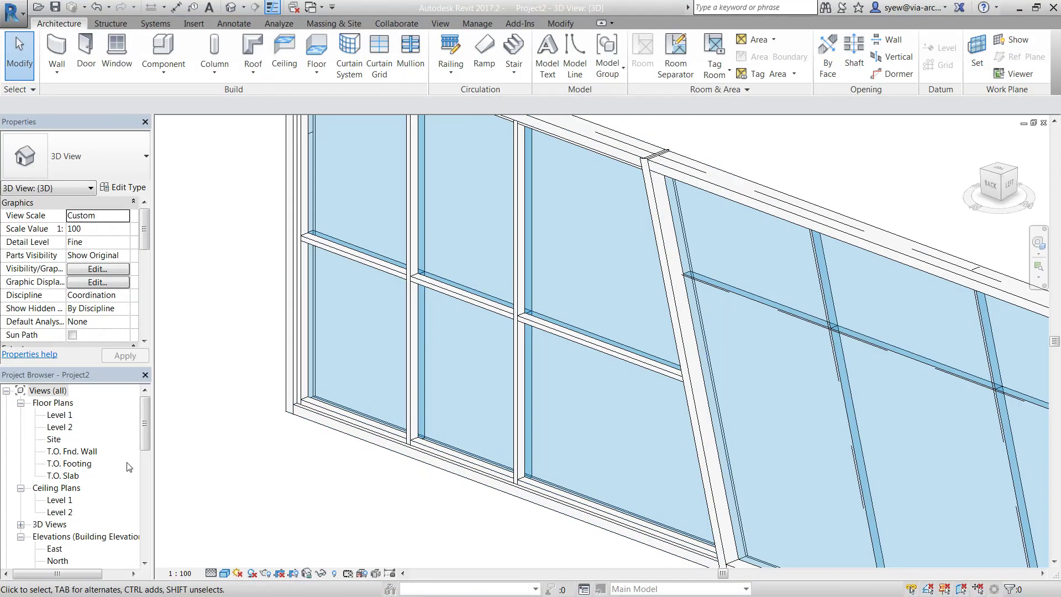
double_click(55, 415)
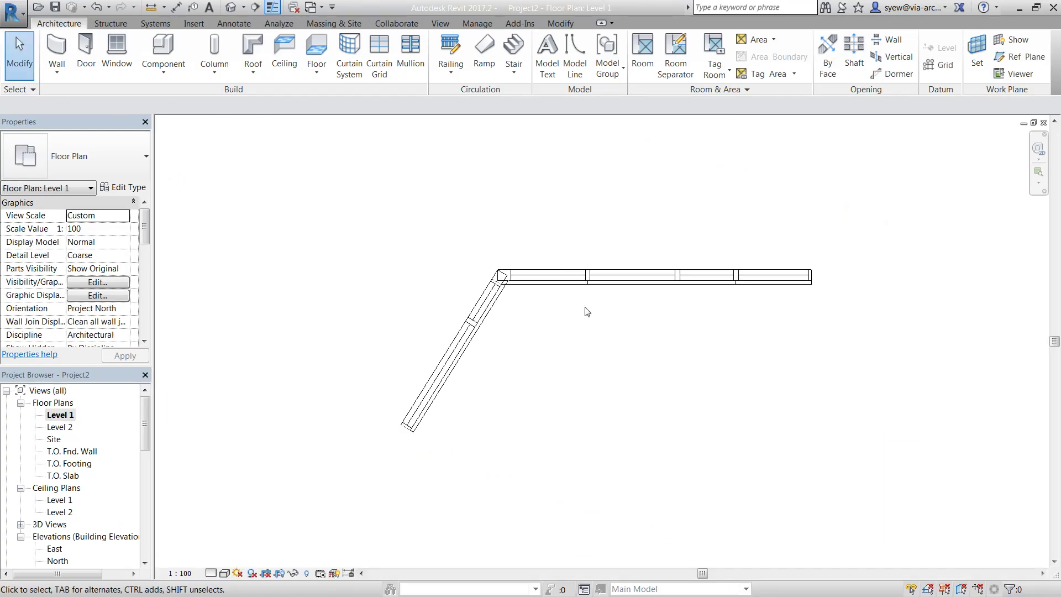
- Draw a start-end-radius arc curtain wall with a radius of about 6'-7" in the empty area above the angled storefront walls
click(56, 48)
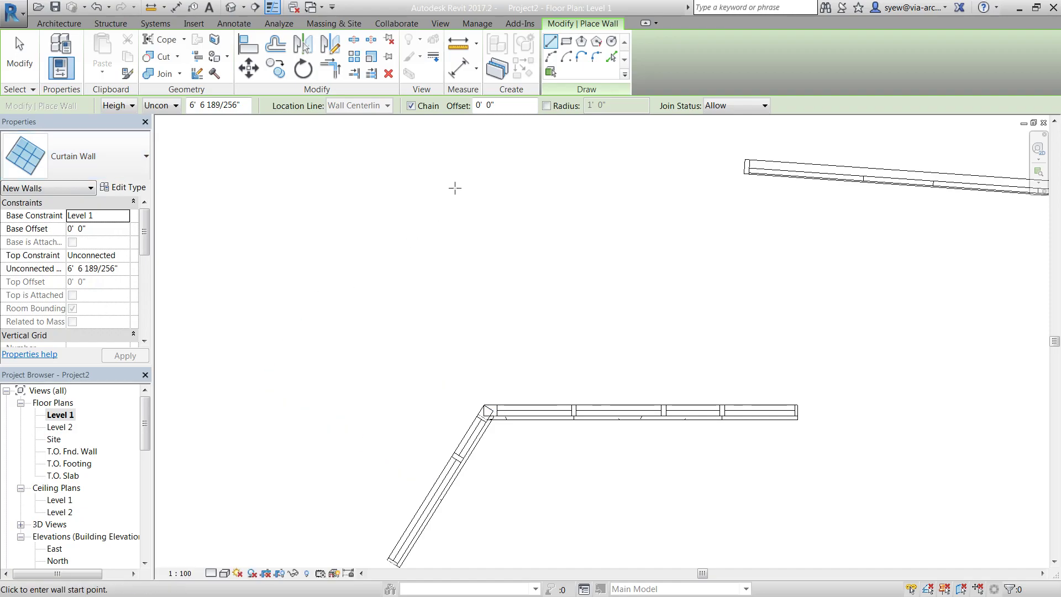
click(550, 56)
click(358, 353)
click(662, 201)
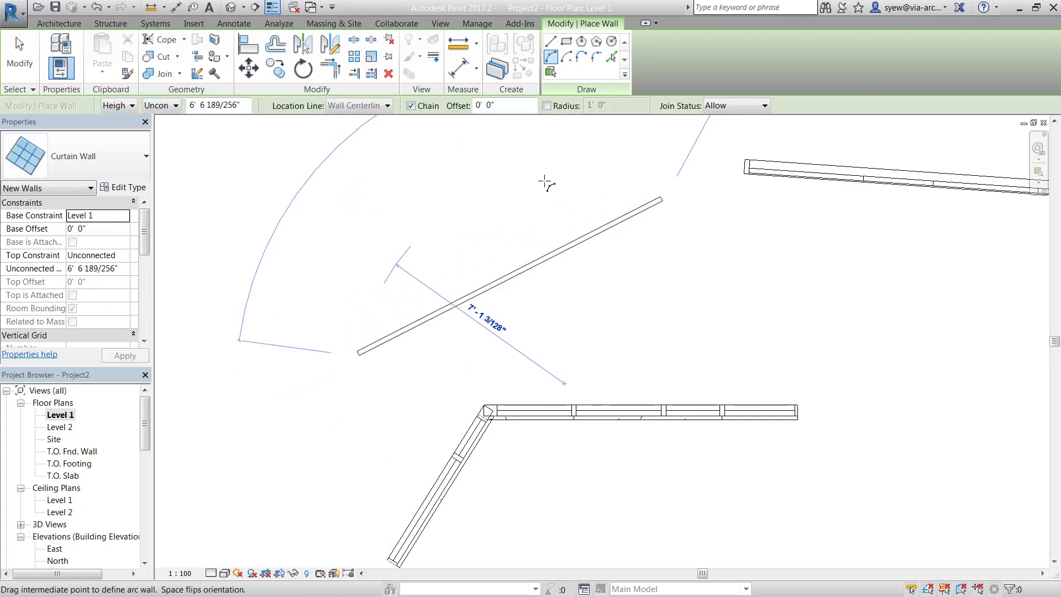
click(510, 277)
key(Escape)
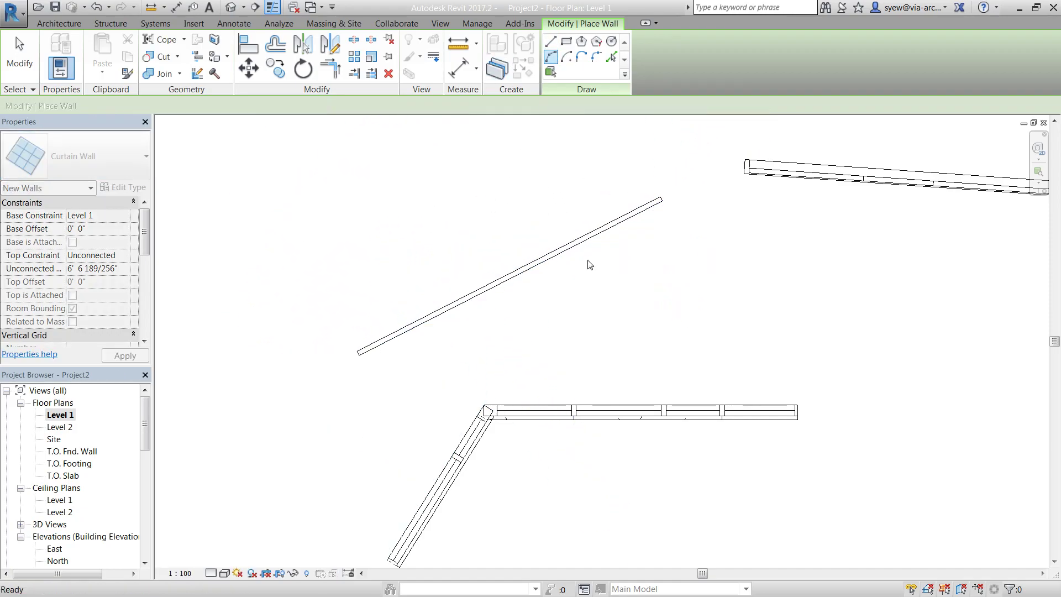
key(Escape)
- Open the default 3D view with the new arc curtain wall selected
click(562, 251)
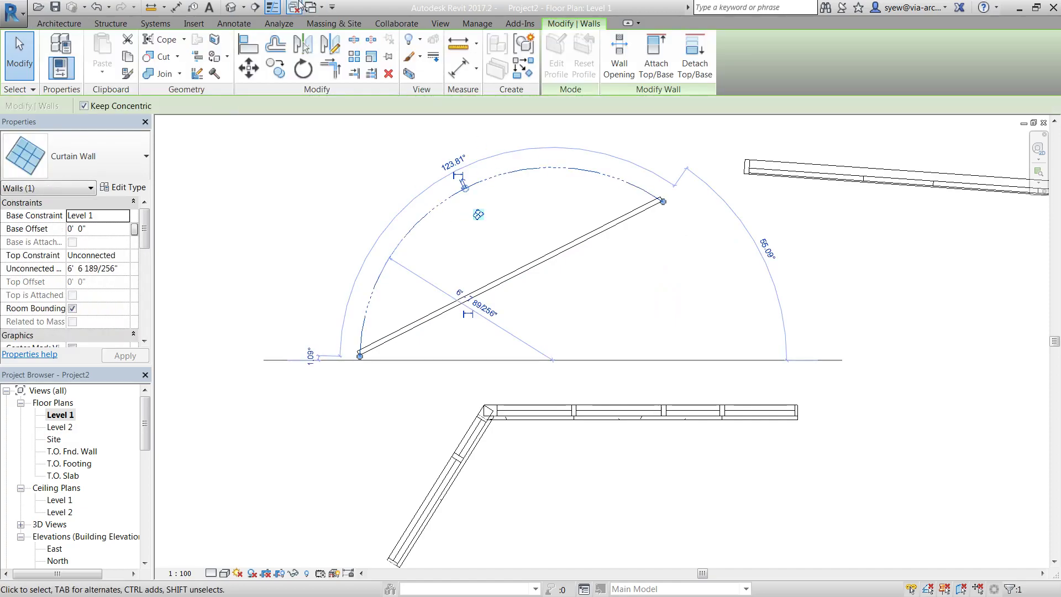
click(231, 7)
scroll(774, 321, down, 5)
shift+middle_drag(488, 236, 645, 386)
click(638, 373)
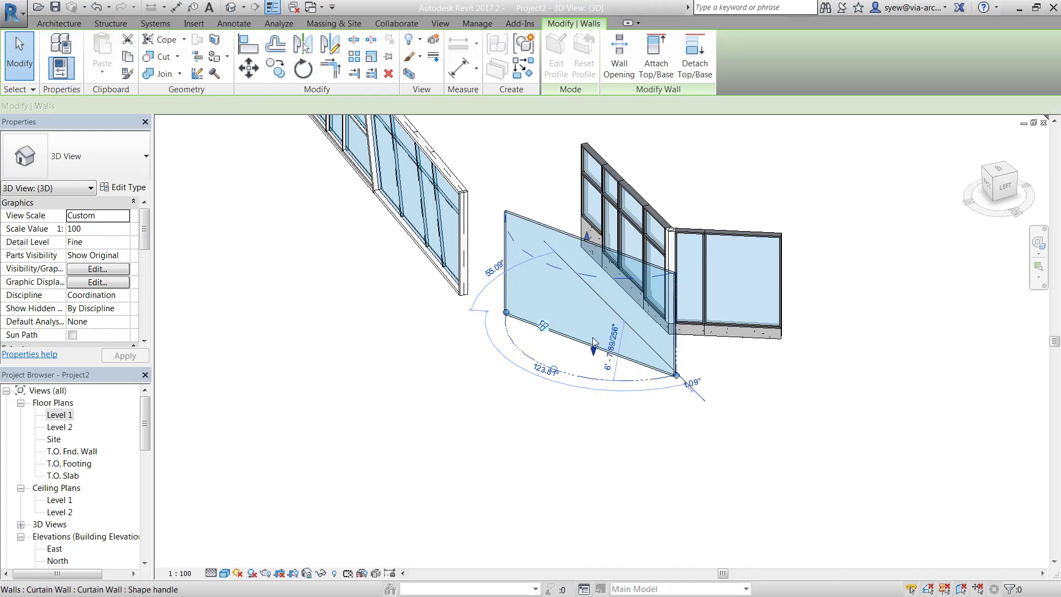
- Duplicate the arc wall's Curtain Wall type under the name Fix Number Vertical
click(124, 187)
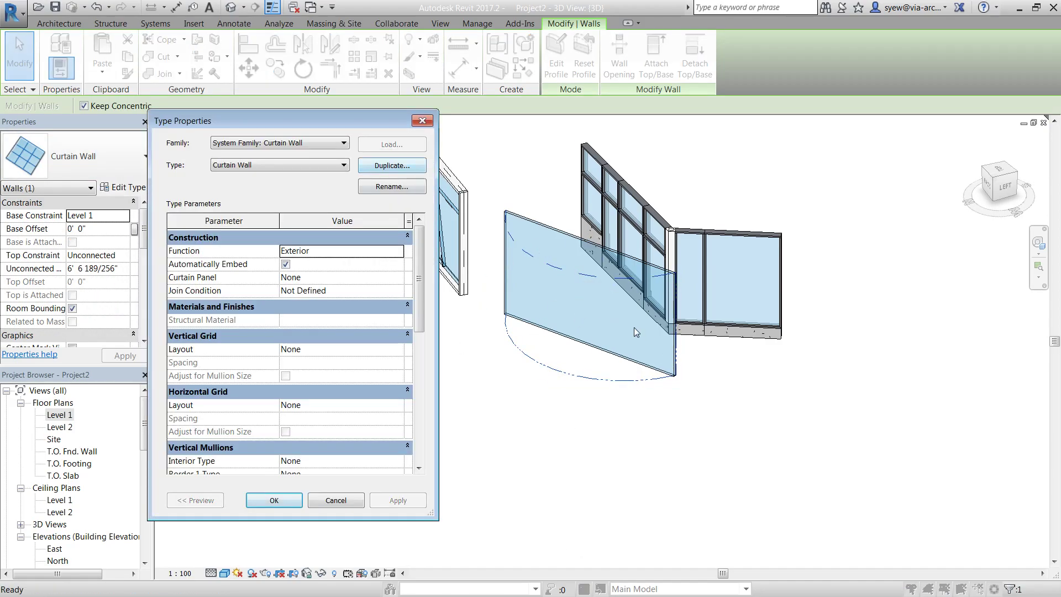
click(408, 169)
drag(434, 348, 321, 338)
text(Fix Num)
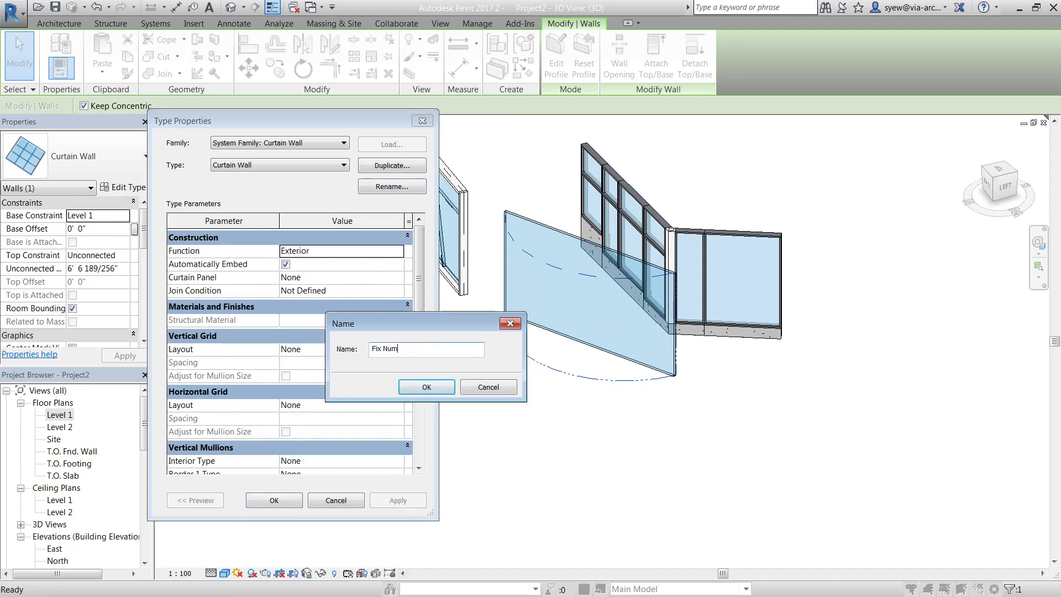
text(ber Vertical)
key(Return)
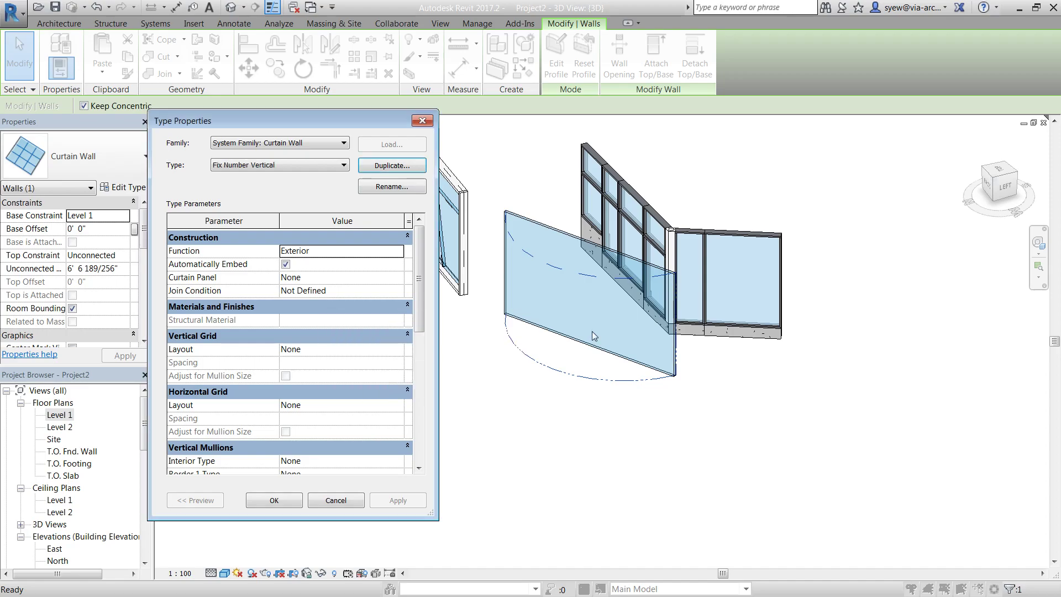
- Set the Fix Number Vertical type's vertical grid layout to Fixed Number and apply it to the arc wall
click(398, 348)
click(309, 384)
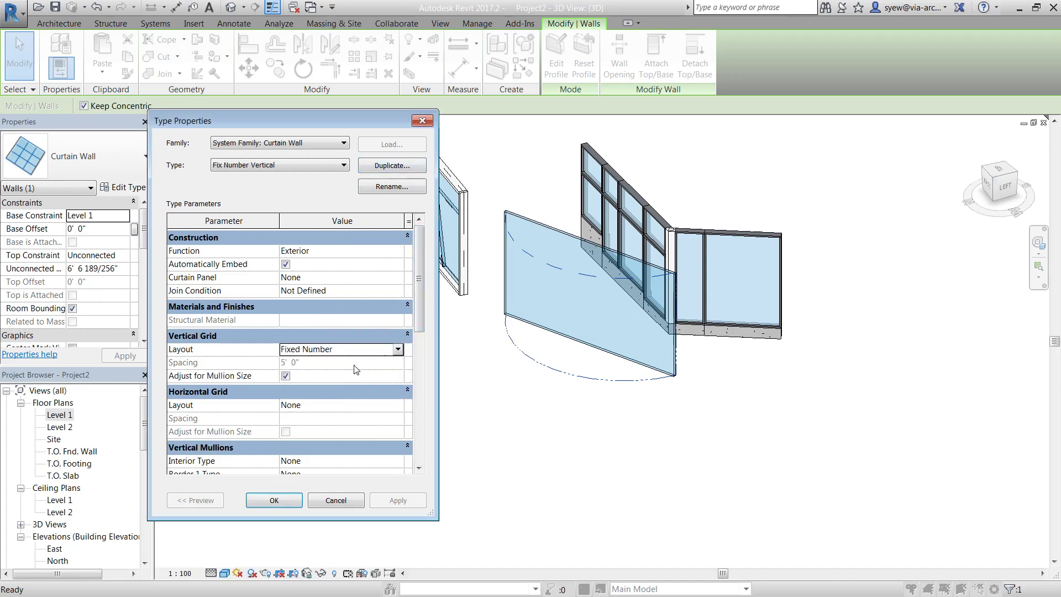
click(274, 500)
click(660, 478)
shift+middle_drag(663, 486, 622, 492)
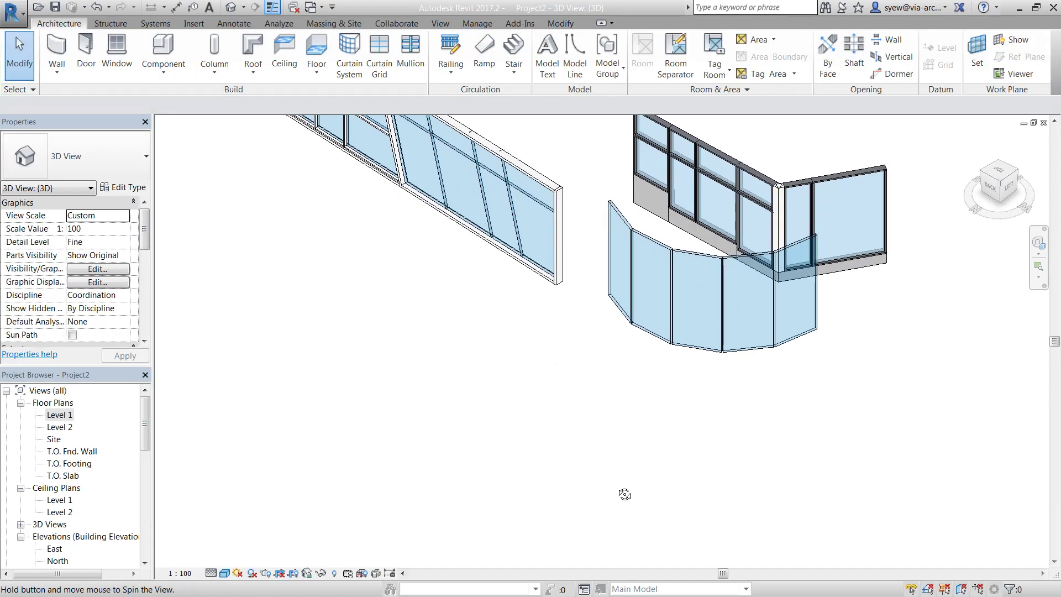
- Set the arc curtain wall's vertical grid number to 12
click(707, 353)
drag(144, 227, 142, 259)
click(86, 242)
text(12)
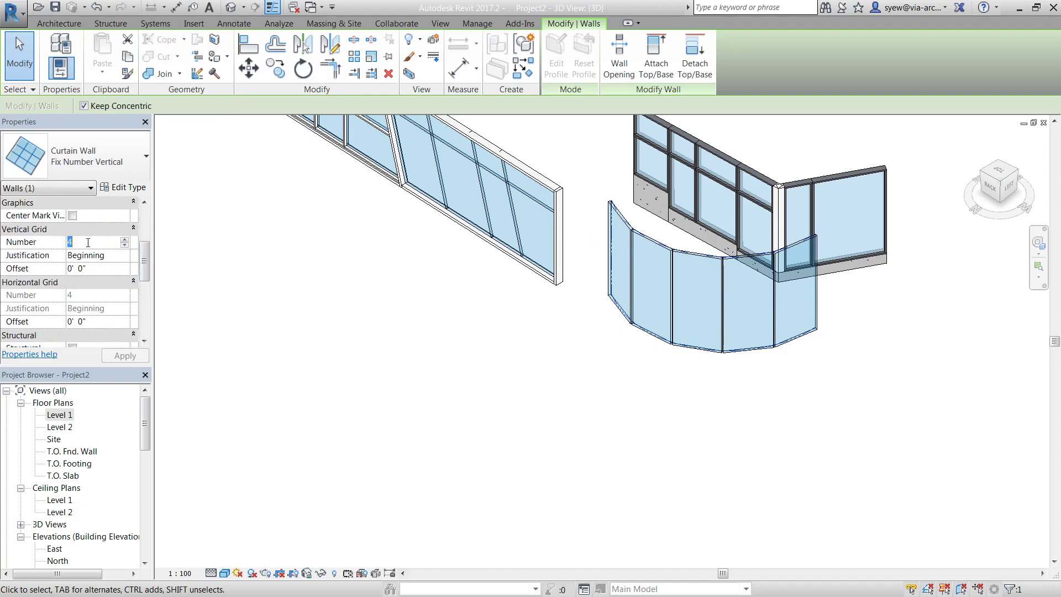
- Change the arc curtain wall's vertical grid number to 2
double_click(93, 243)
text(2)
scroll(767, 274, up, 3)
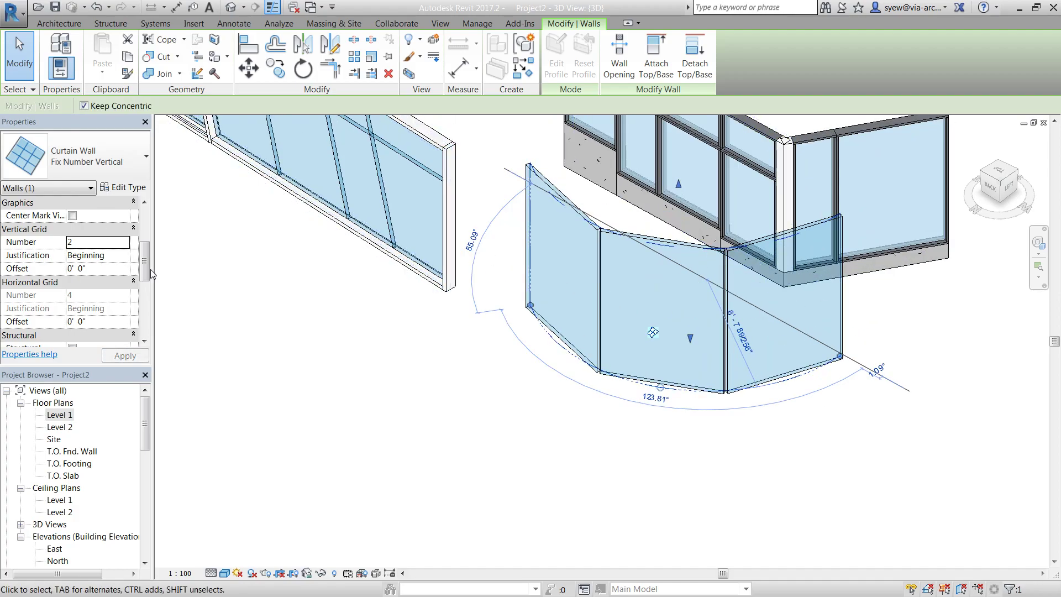
- Review the vertical grid number and the Fixed Number layout in the arc wall's type properties
click(96, 241)
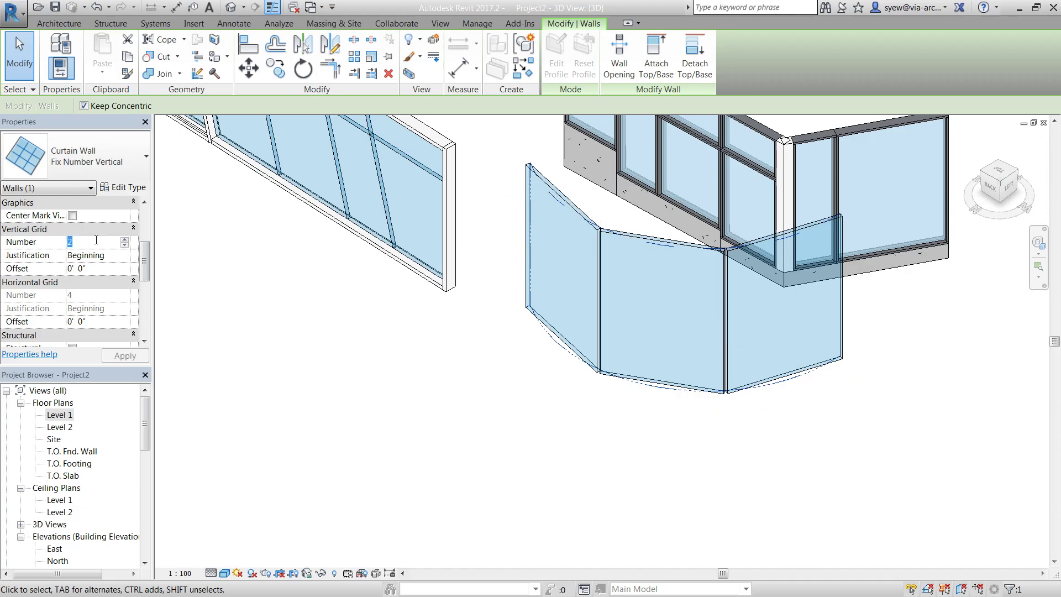
click(123, 187)
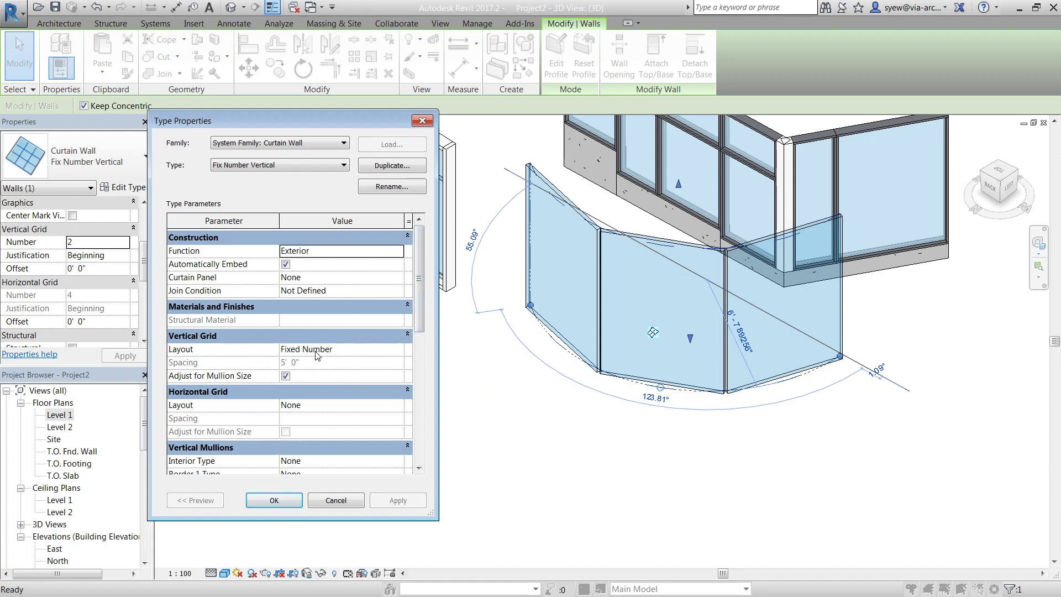
click(267, 504)
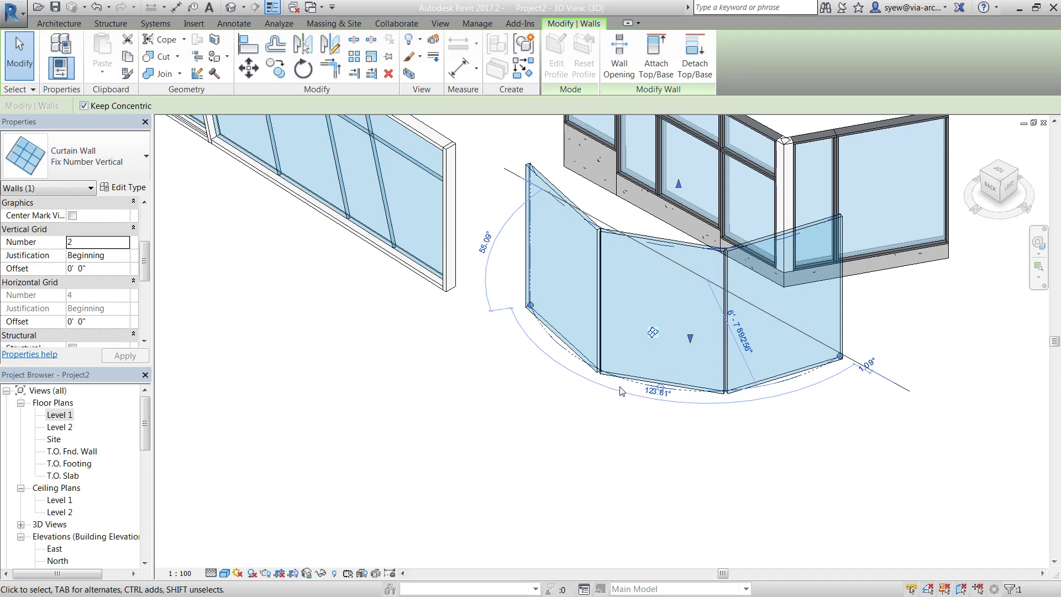
- Reduce the arc curtain wall to a single vertical grid line dividing it into two panels
click(597, 394)
click(547, 349)
click(810, 398)
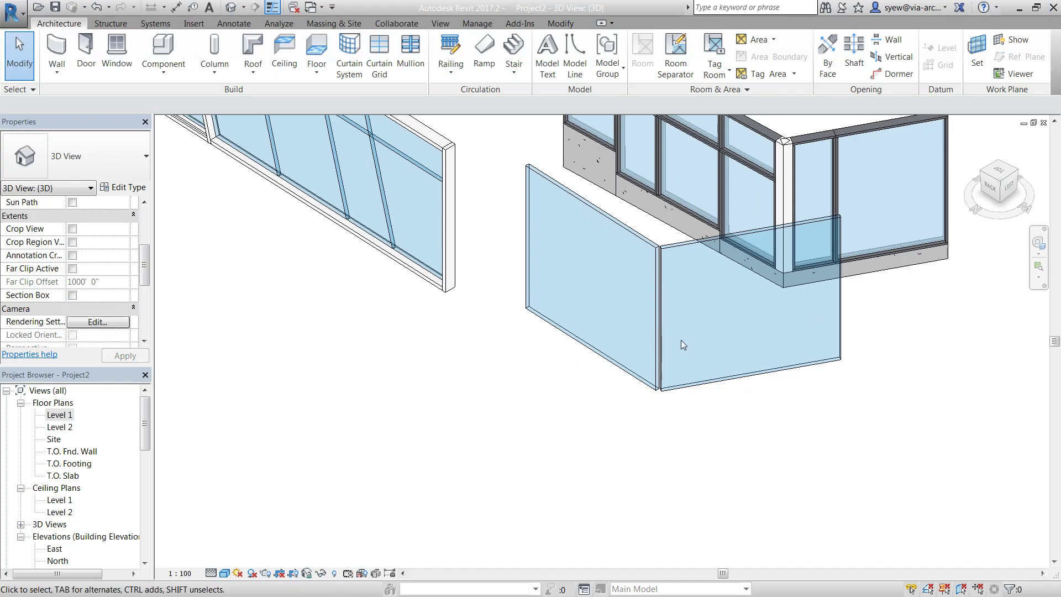
- Match both panels of the arc curtain wall to the Windowwall 4-1/2" Grey Frame panel type of the corner wall
middle_drag(671, 340, 667, 424)
key(m)
key(a)
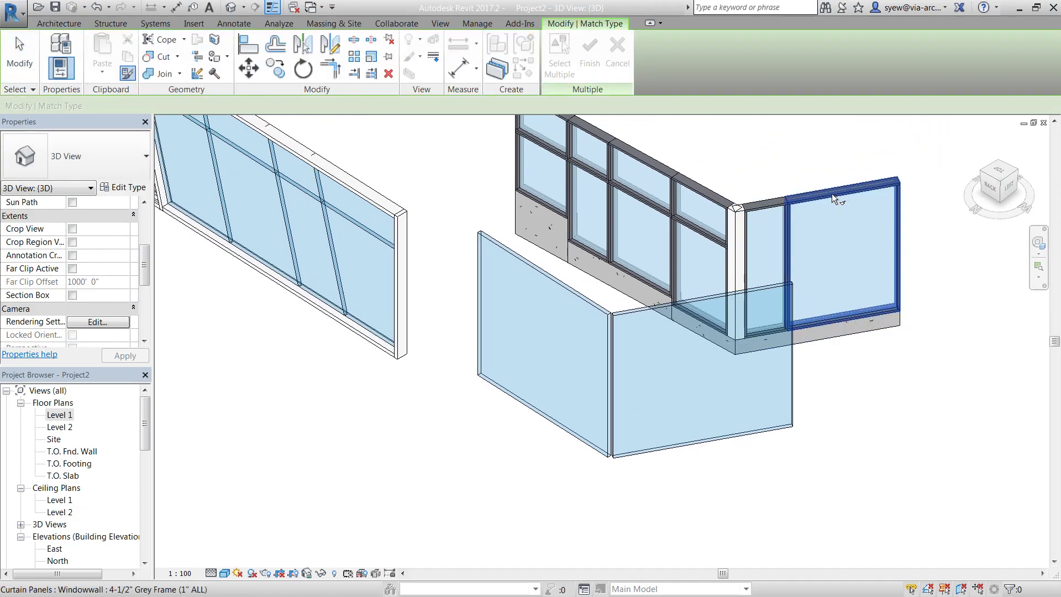
click(831, 193)
click(627, 318)
click(574, 360)
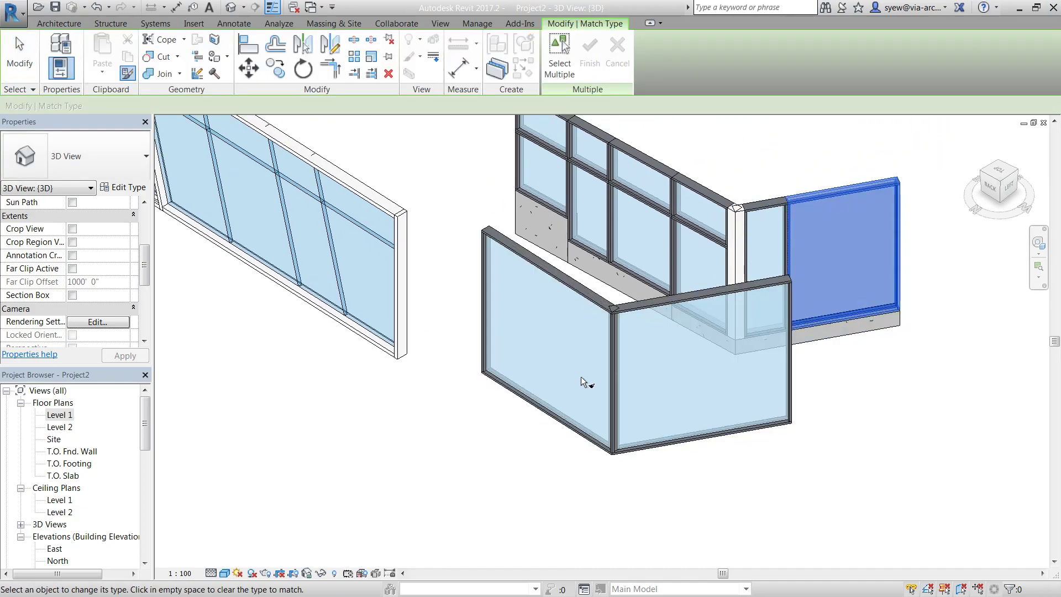
key(Escape)
- Increase the arc curtain wall's vertical grid number to 2, 4 and finally 6
click(635, 450)
click(104, 243)
text(2)
click(85, 243)
text(4)
click(94, 241)
text(6)
click(853, 510)
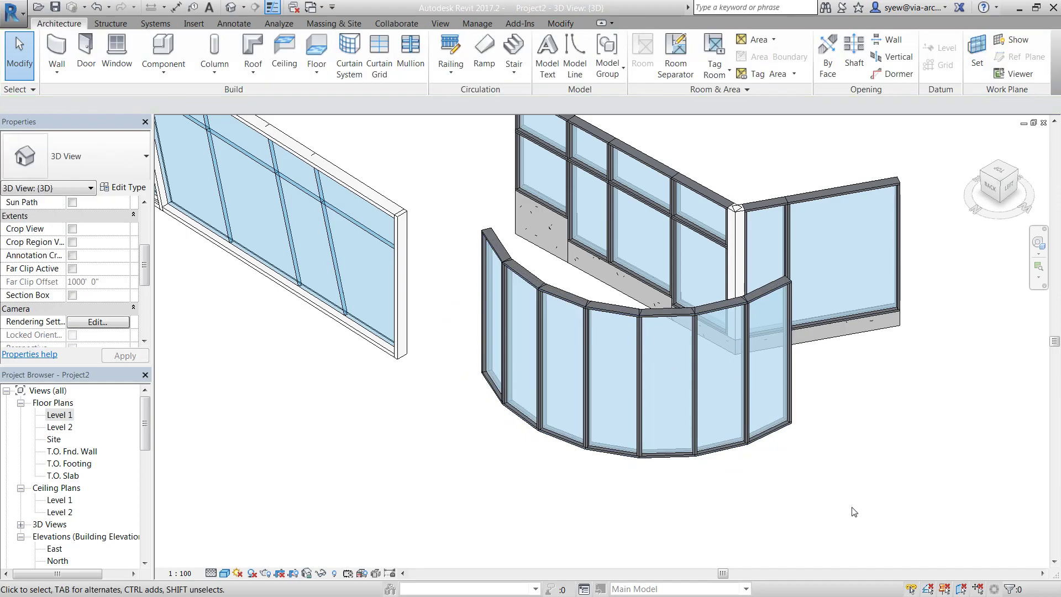
shift+middle_drag(430, 367, 736, 502)
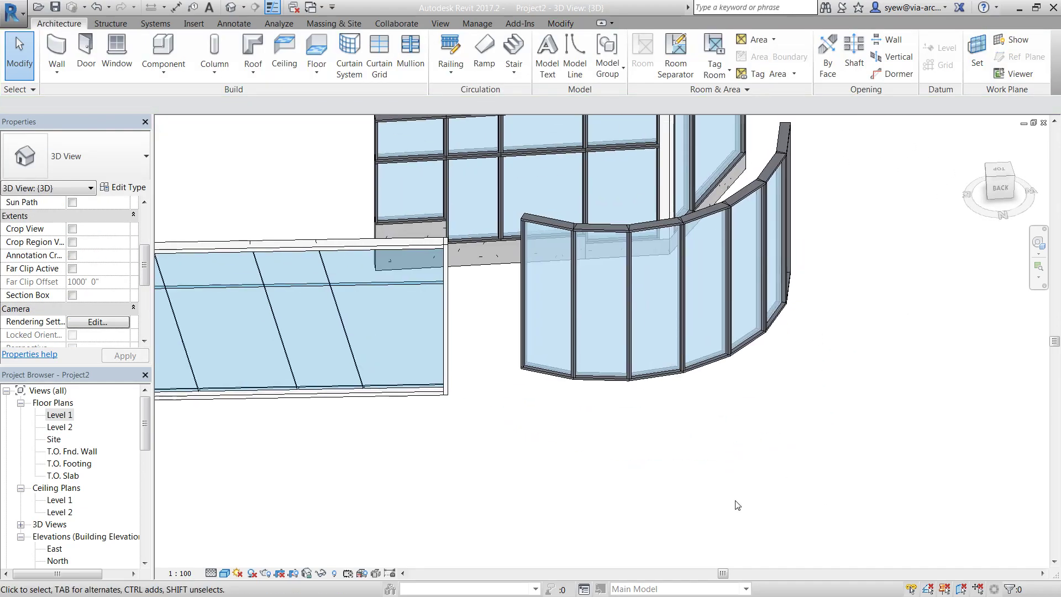
scroll(737, 502, down, 1)
scroll(773, 489, up, 1)
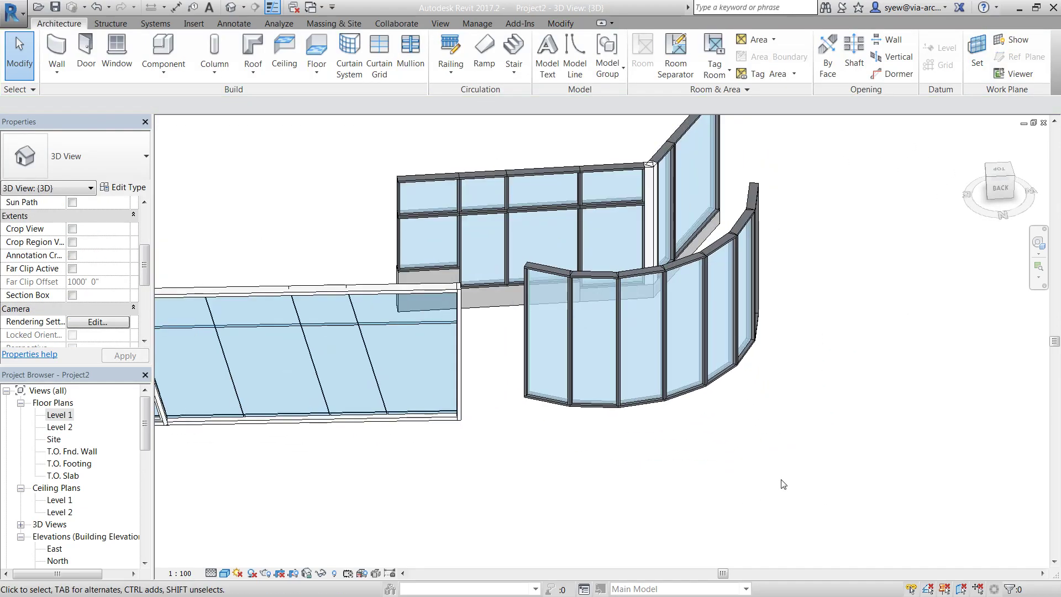
- Duplicate the arc curtain wall's type under the name "Fix Number Vertical + Horizontal"
click(688, 402)
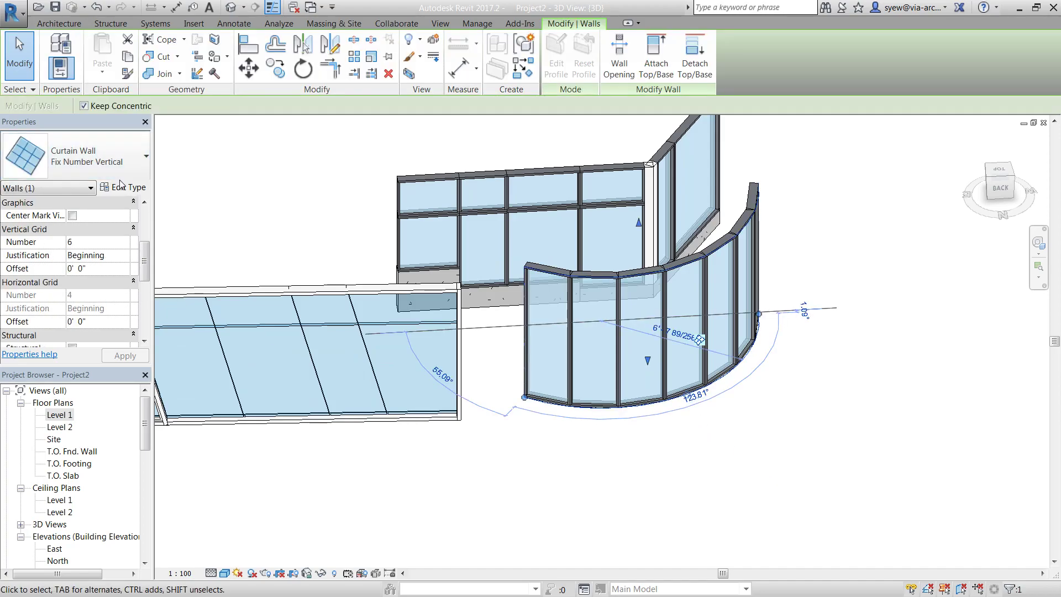
click(123, 187)
click(407, 166)
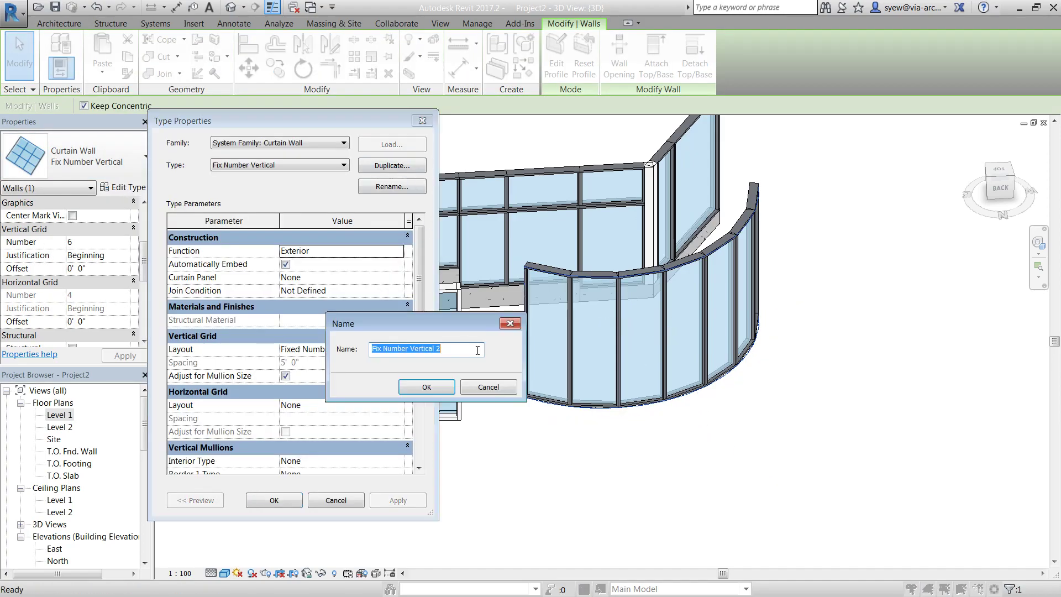
click(440, 350)
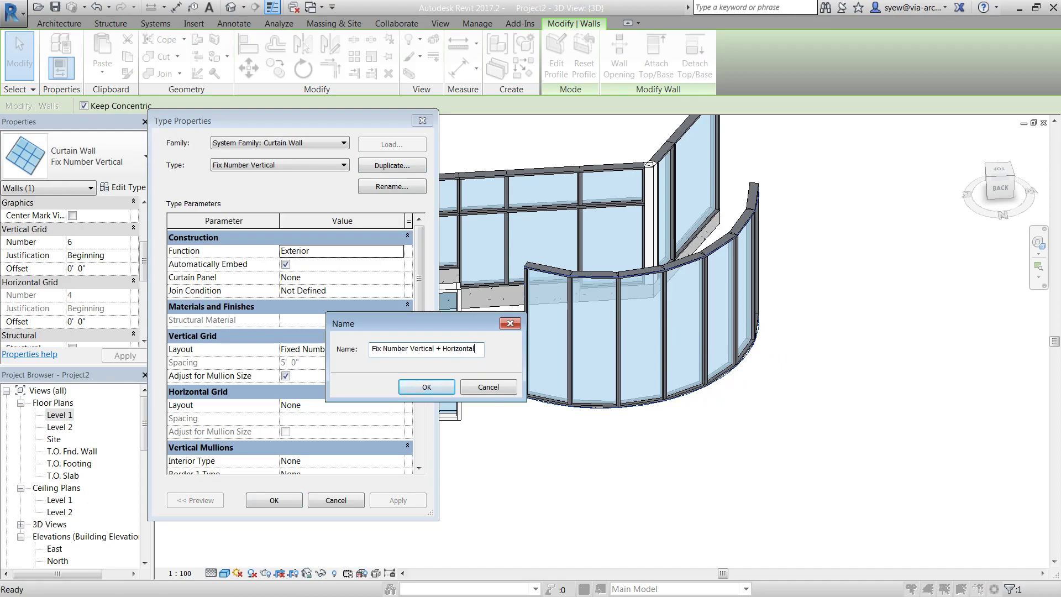
key(Return)
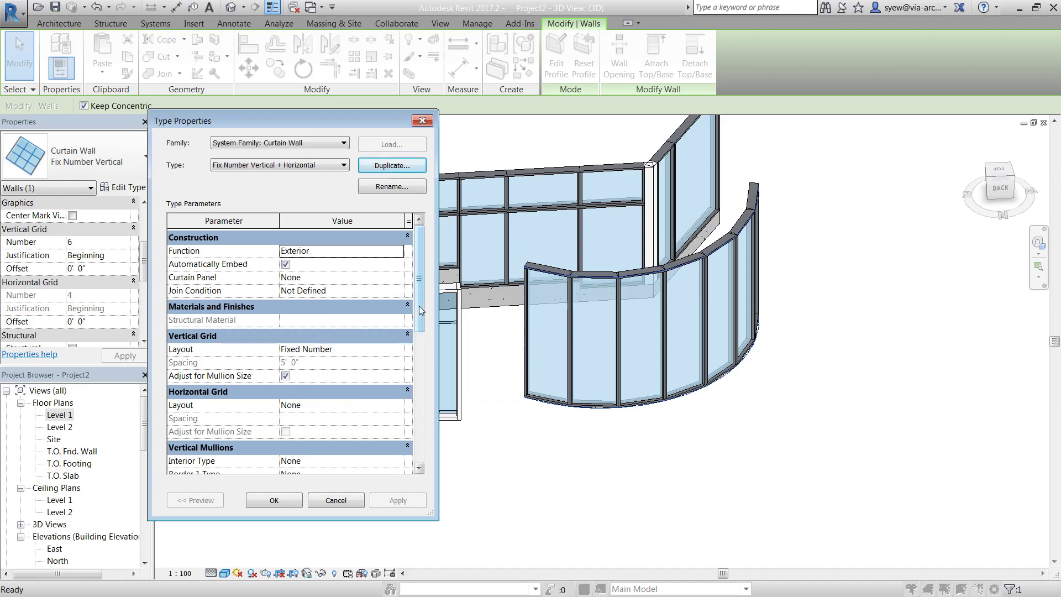
- Set the new wall type's horizontal grid layout to Fixed Number and apply it to the arc wall
scroll(415, 365, down, 1)
click(404, 389)
click(398, 389)
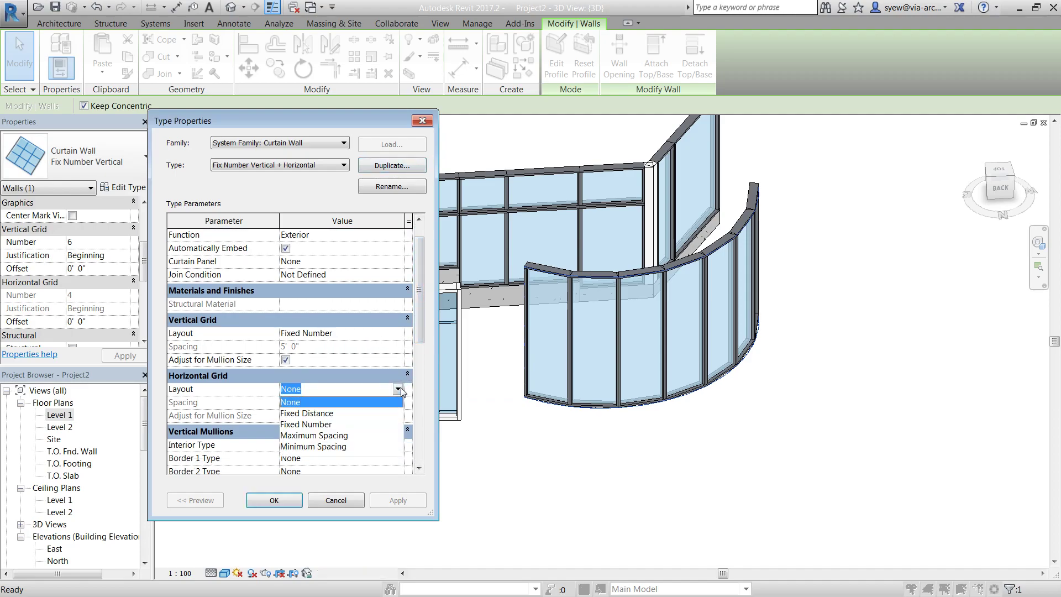
click(325, 424)
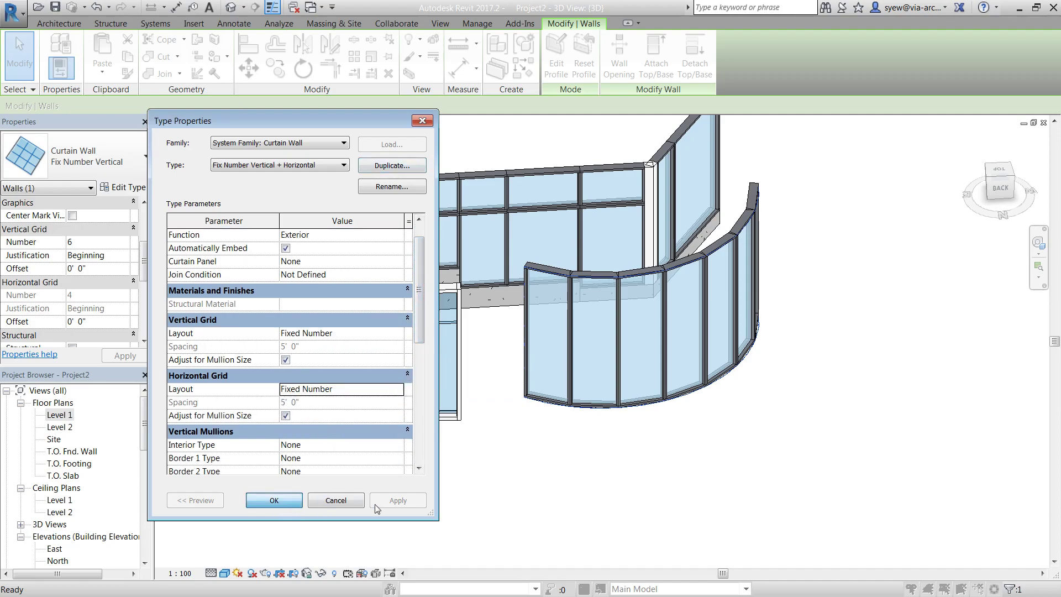
click(276, 500)
shift+middle_drag(746, 462, 207, 337)
key(Escape)
- Set the arc curtain wall's horizontal grid number to 3, and finally to 2
click(667, 410)
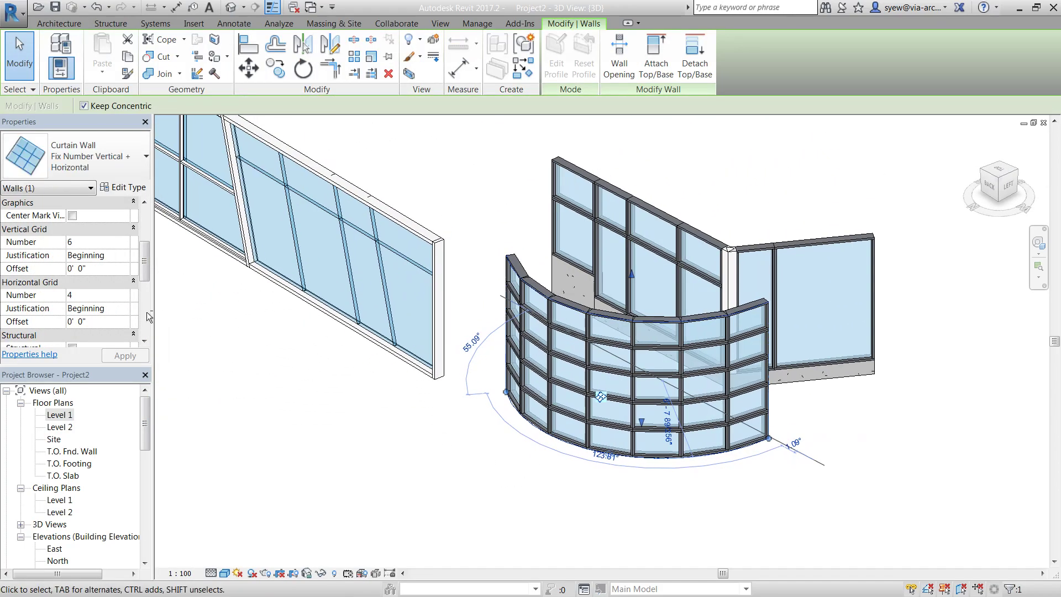
click(89, 294)
text(3)
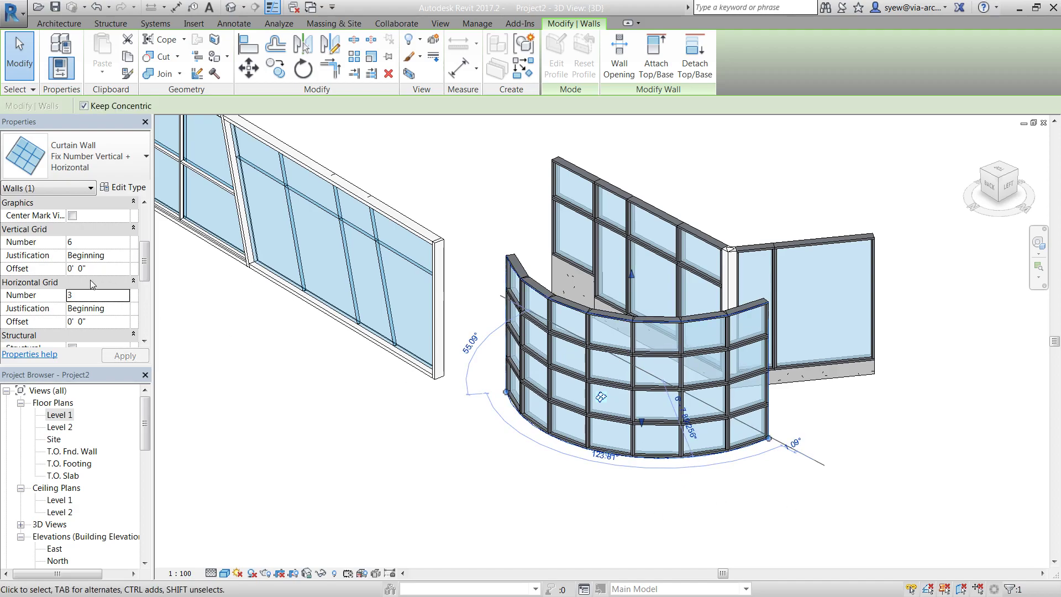
click(89, 294)
text(2)
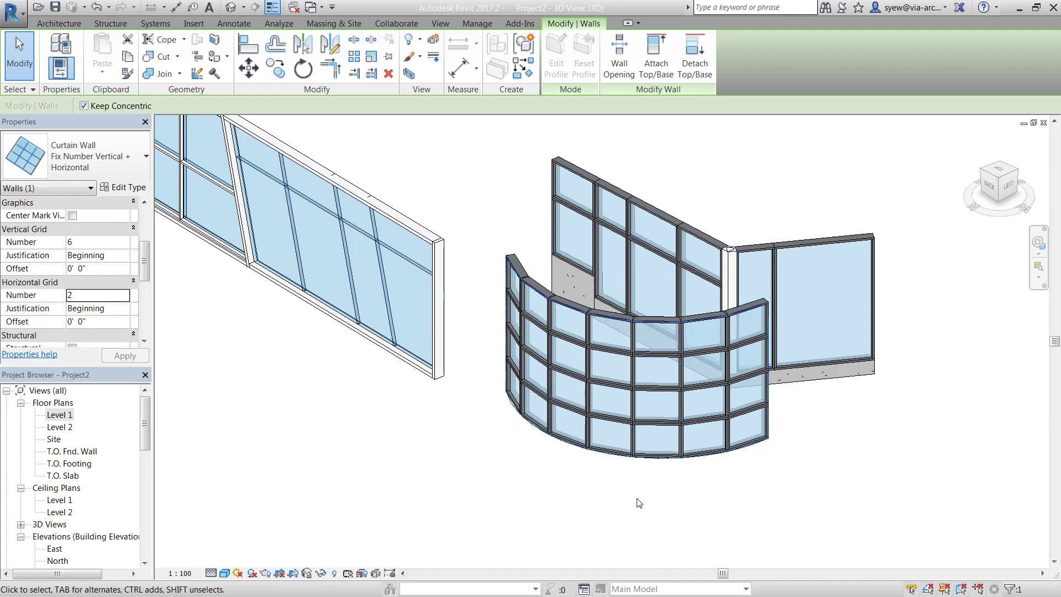
click(654, 494)
- Set the arc curtain wall's vertical grid number to 8 and inspect the faceted curve from several angles
click(707, 457)
shift+middle_drag(707, 458, 556, 469)
click(102, 242)
text(8)
click(734, 508)
shift+middle_drag(836, 507, 580, 475)
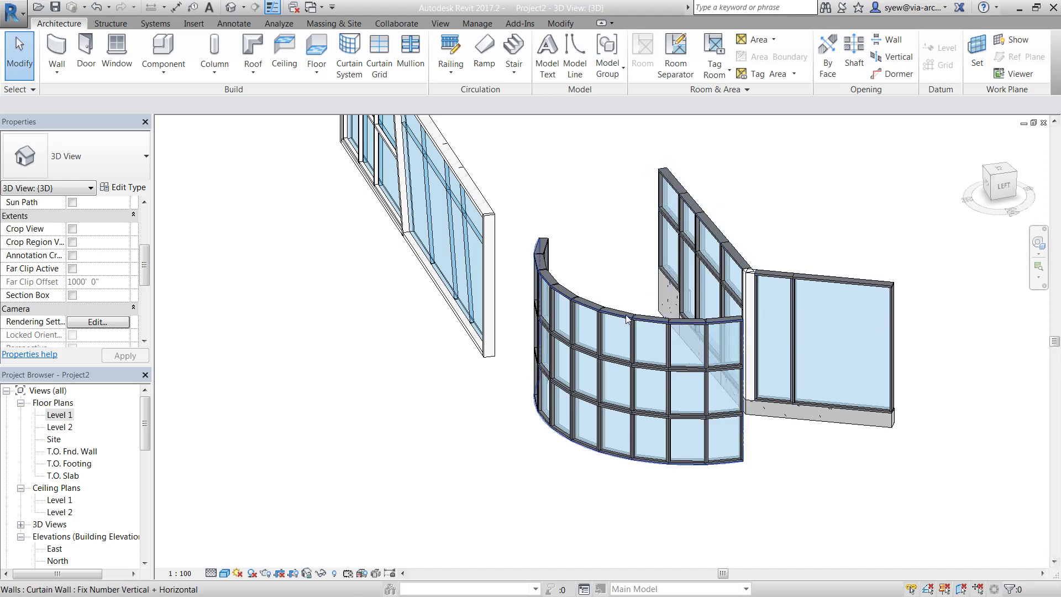
shift+middle_drag(565, 446, 645, 484)
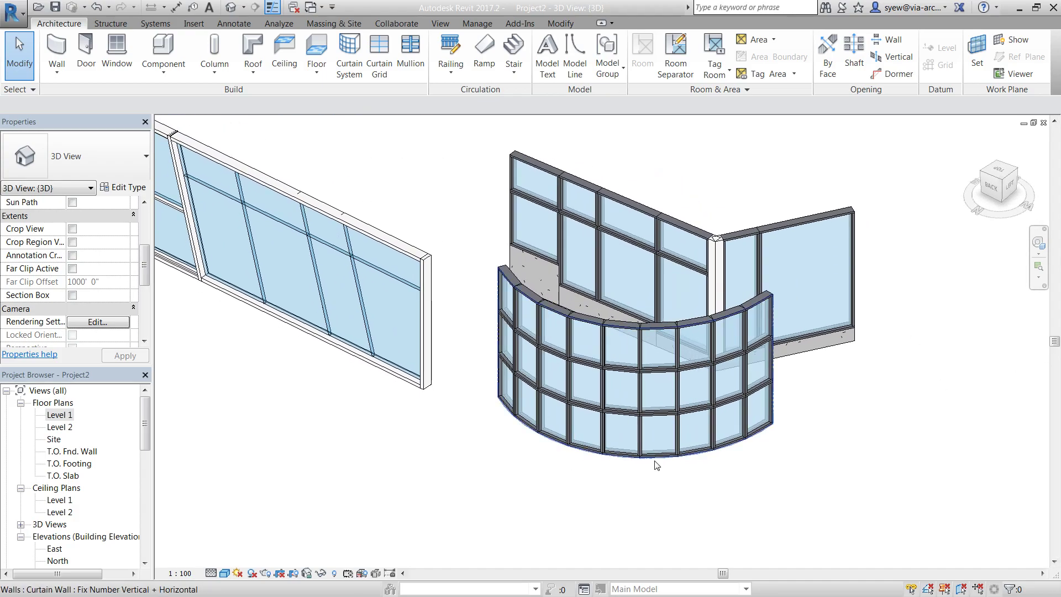
click(589, 459)
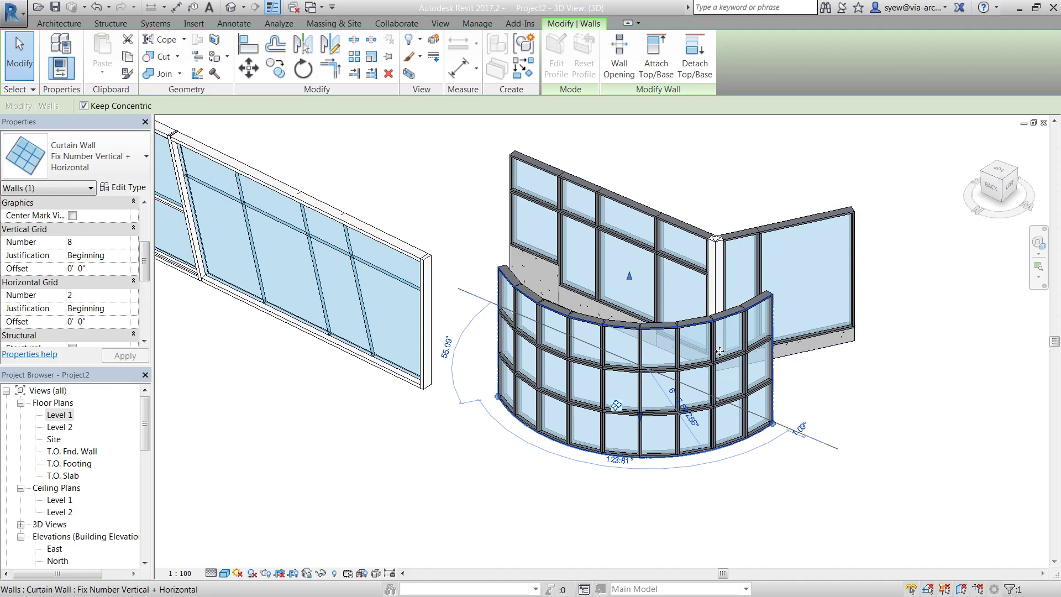
key(Escape)
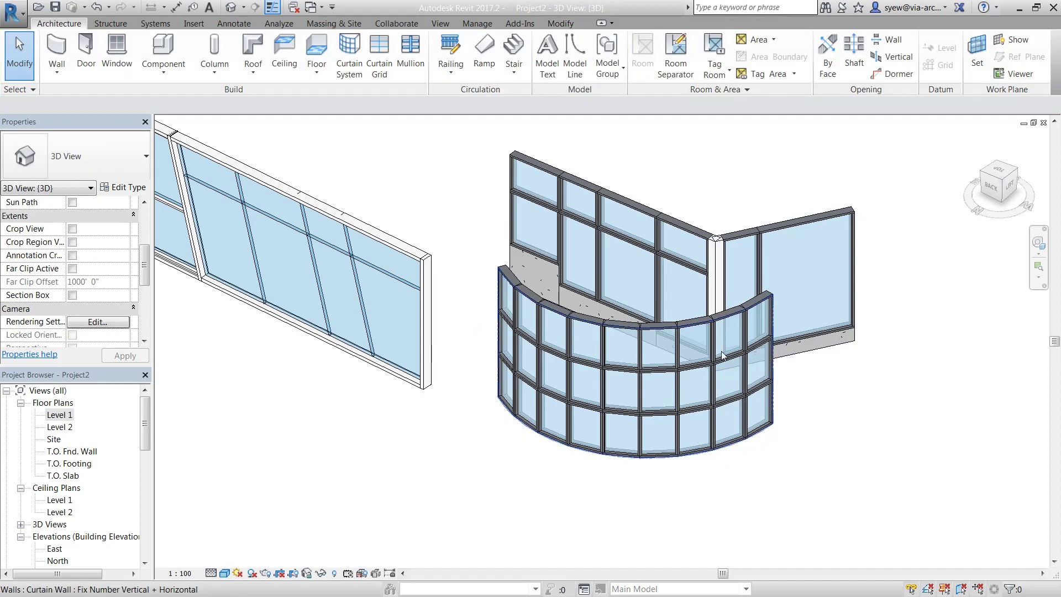
- Switch to the curtain wall technique PDF in Adobe Acrobat and review the curve versus straight curtain wall and preset curtain wall sections
click(1020, 8)
click(444, 588)
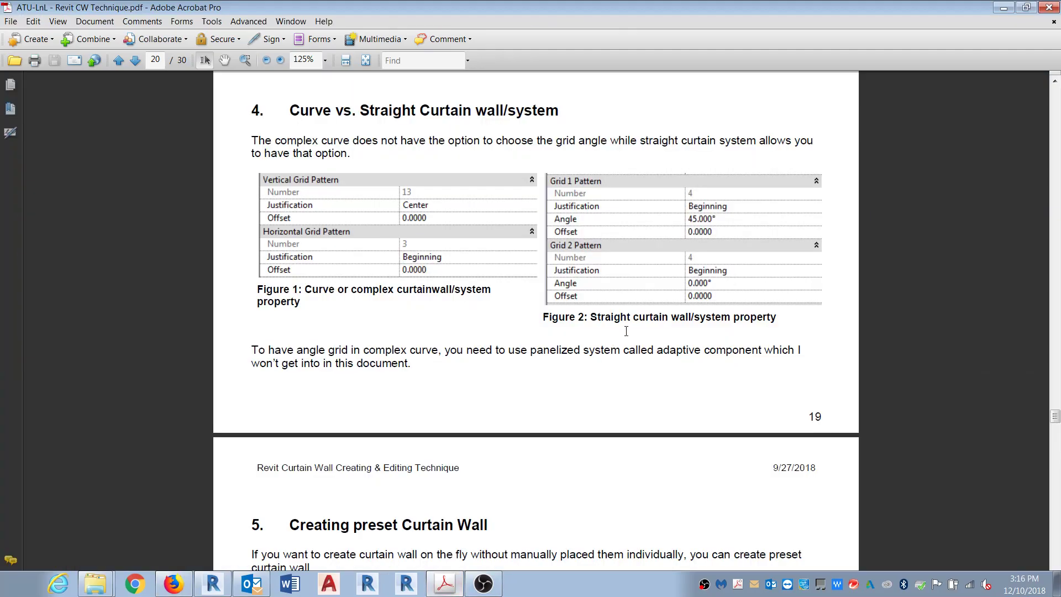
scroll(628, 336, down, 3)
scroll(629, 336, down, 2)
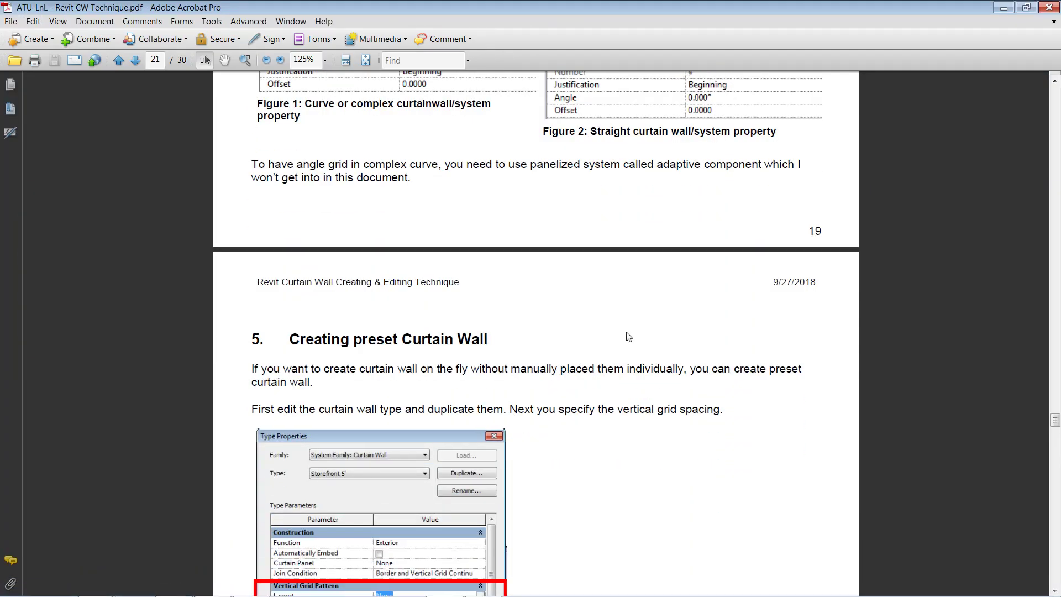
- Switch back to Revit and open the vertical grid justification options of the arc curtain wall
click(1002, 7)
click(220, 585)
click(624, 456)
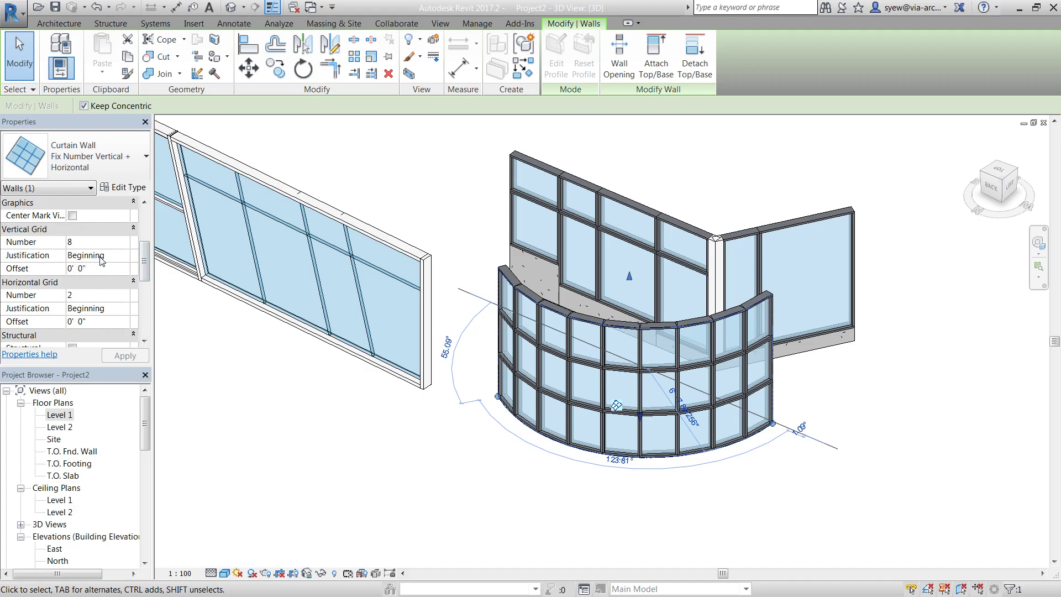
click(124, 256)
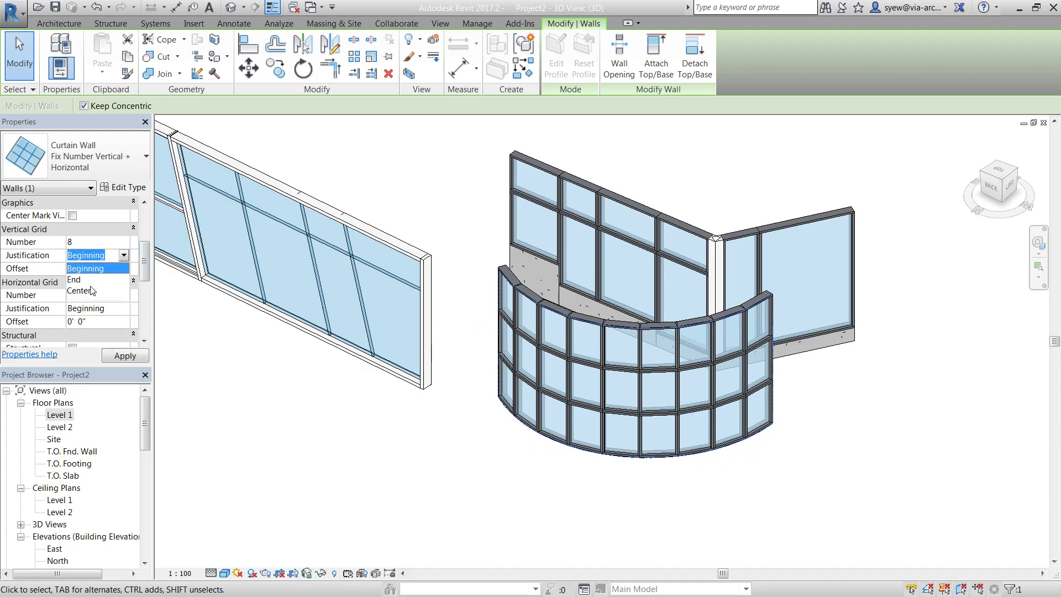
- Set the curved curtain wall's vertical grid justification to Center
click(83, 290)
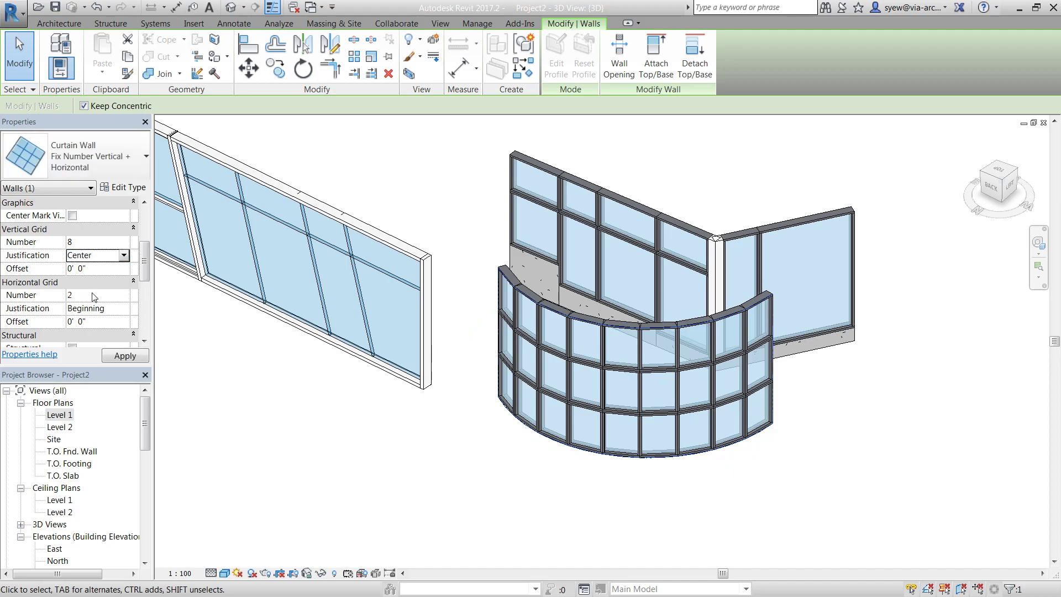
click(124, 255)
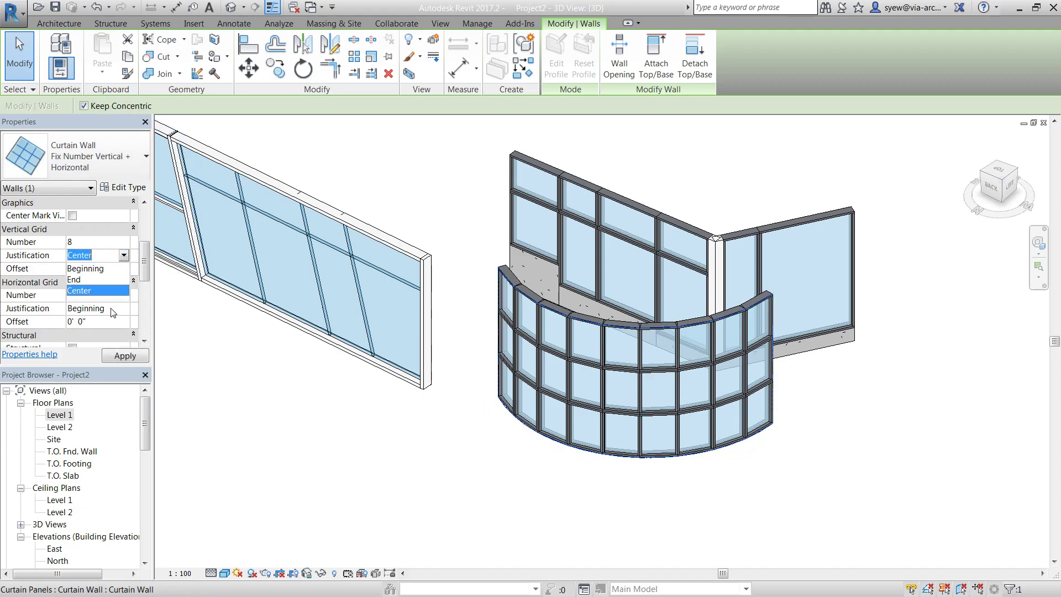
click(87, 291)
mouse_move(142, 249)
mouse_down()
mouse_move(141, 316)
mouse_move(142, 229)
mouse_up()
- Select the straight curtain wall with the slanted grid lines and examine its vertical and horizontal grid properties
click(385, 372)
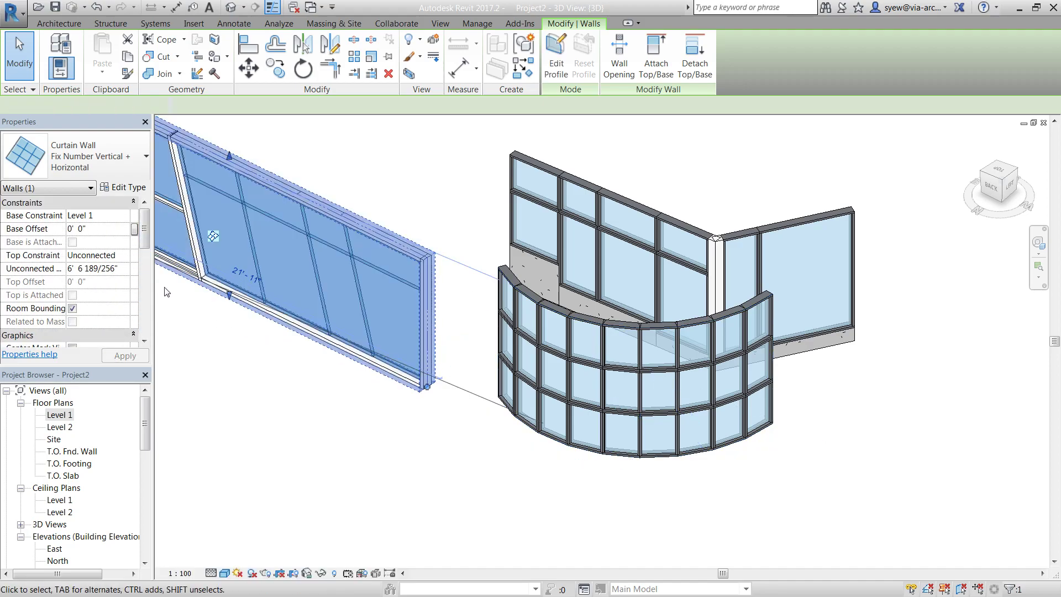
middle_drag(337, 415, 517, 504)
scroll(109, 249, down, 3)
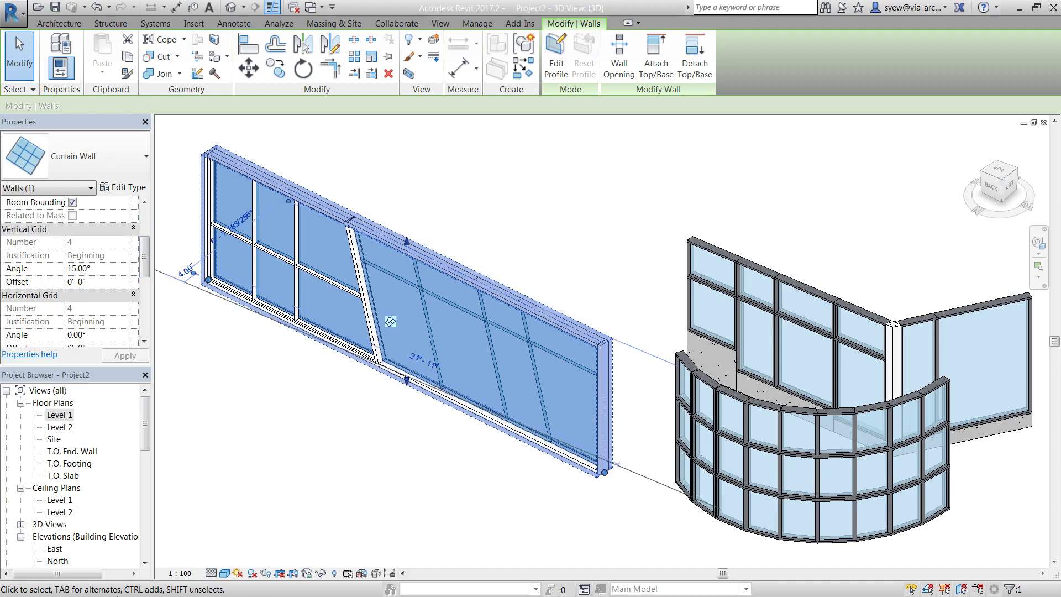
- Switch to the Revit CW Technique PDF in Acrobat and read the preset curtain wall section comparing fixed, maximum and minimum grid spacing
click(1018, 8)
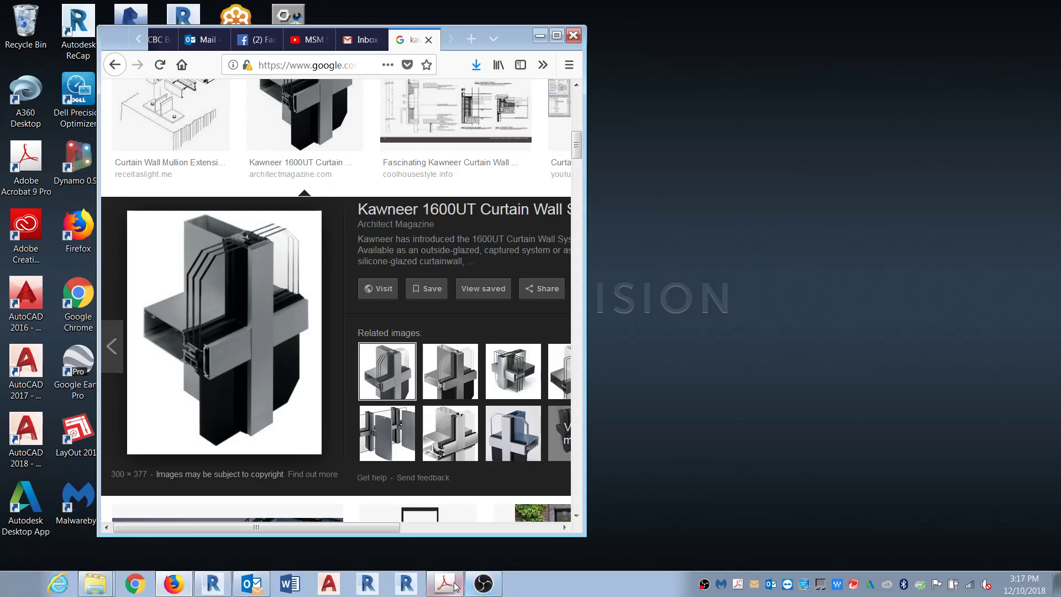
click(445, 583)
scroll(568, 370, down, 3)
scroll(569, 372, down, 2)
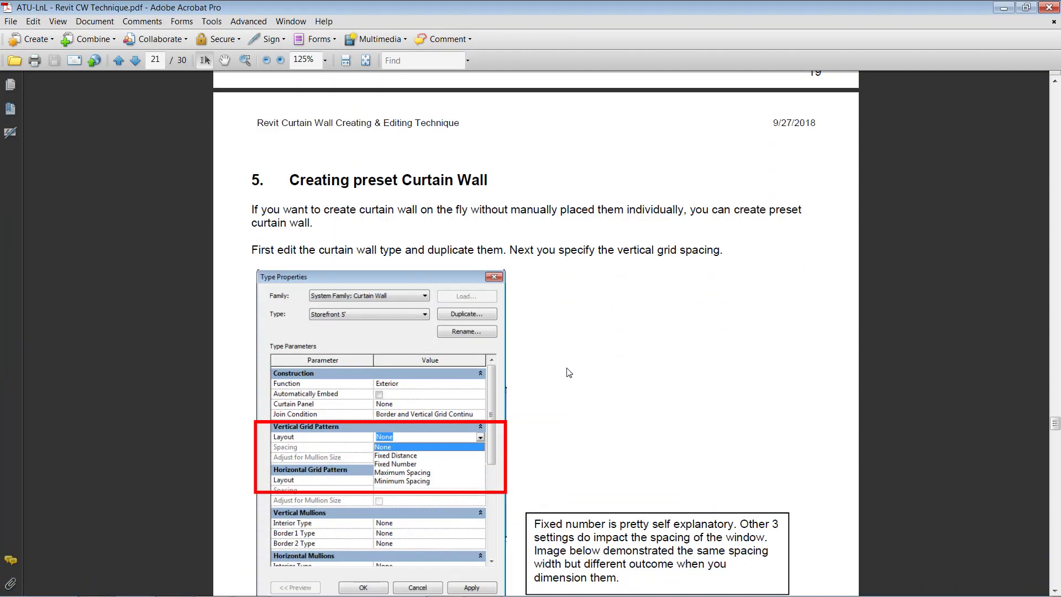
scroll(569, 372, down, 7)
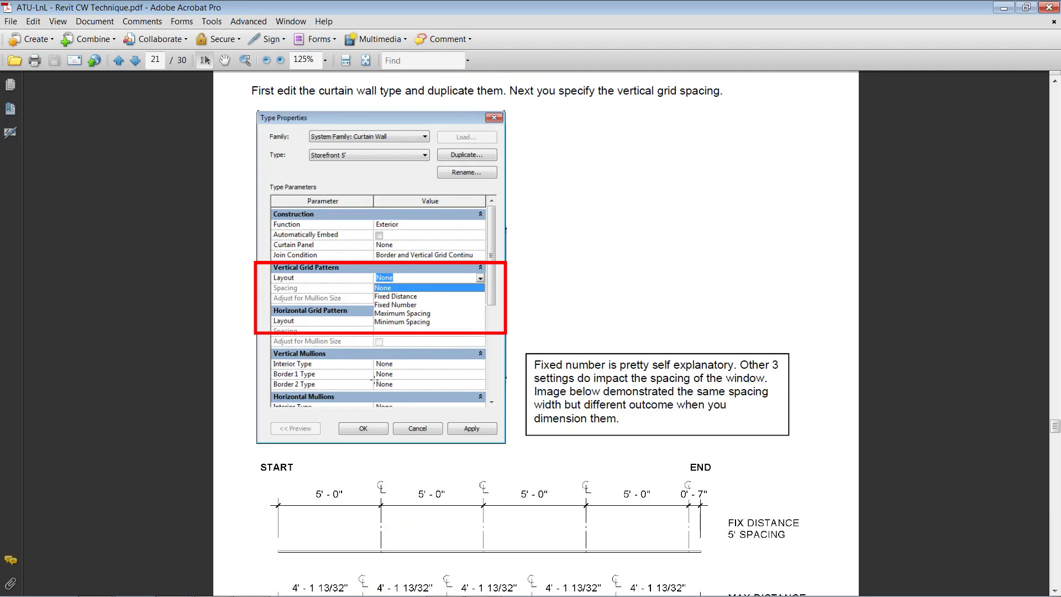
scroll(379, 394, down, 2)
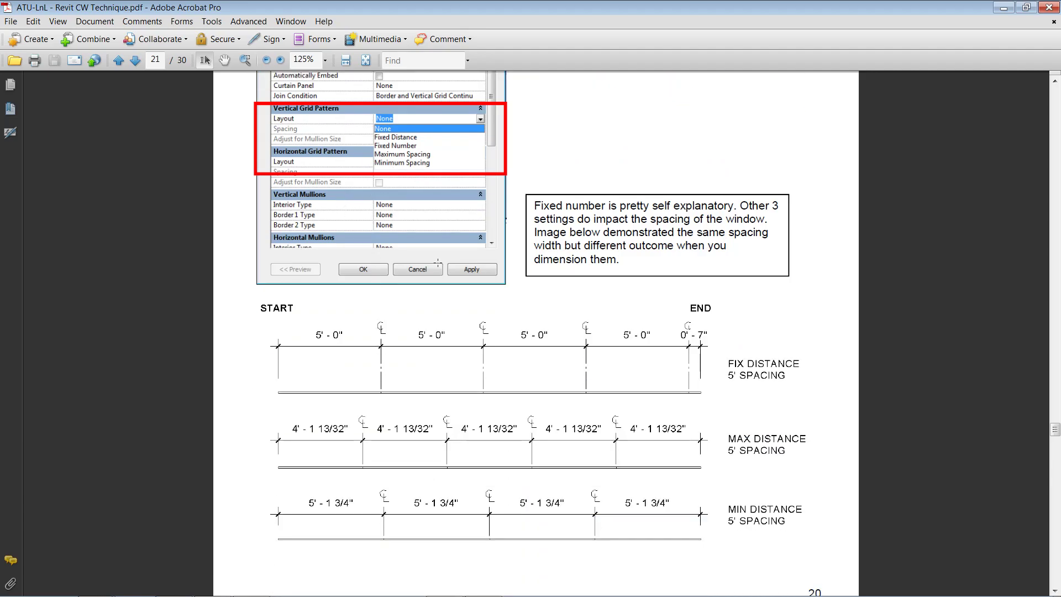
scroll(522, 382, down, 2)
scroll(522, 382, up, 1)
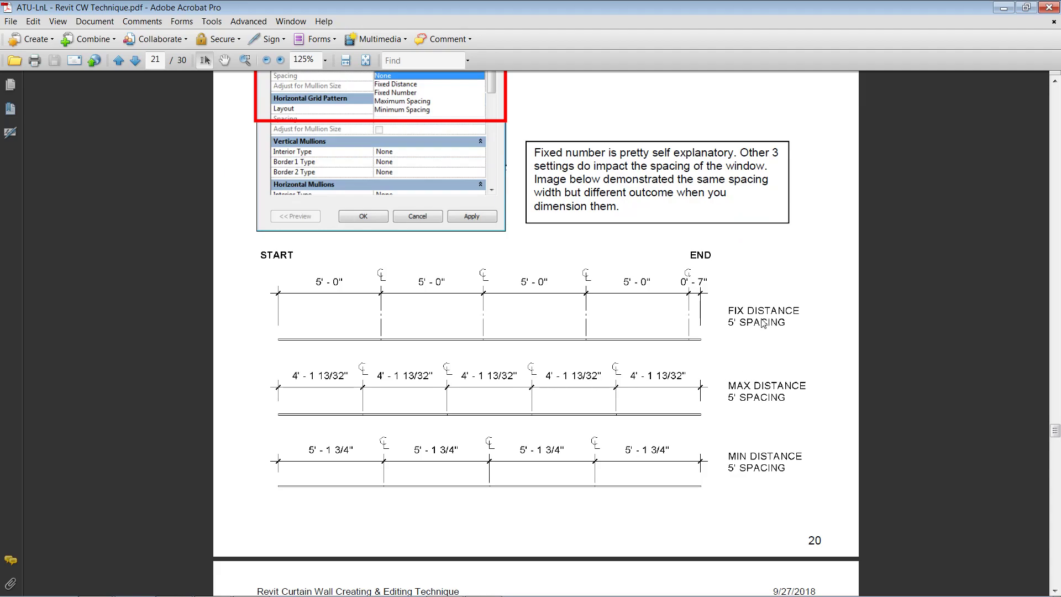
scroll(534, 274, up, 1)
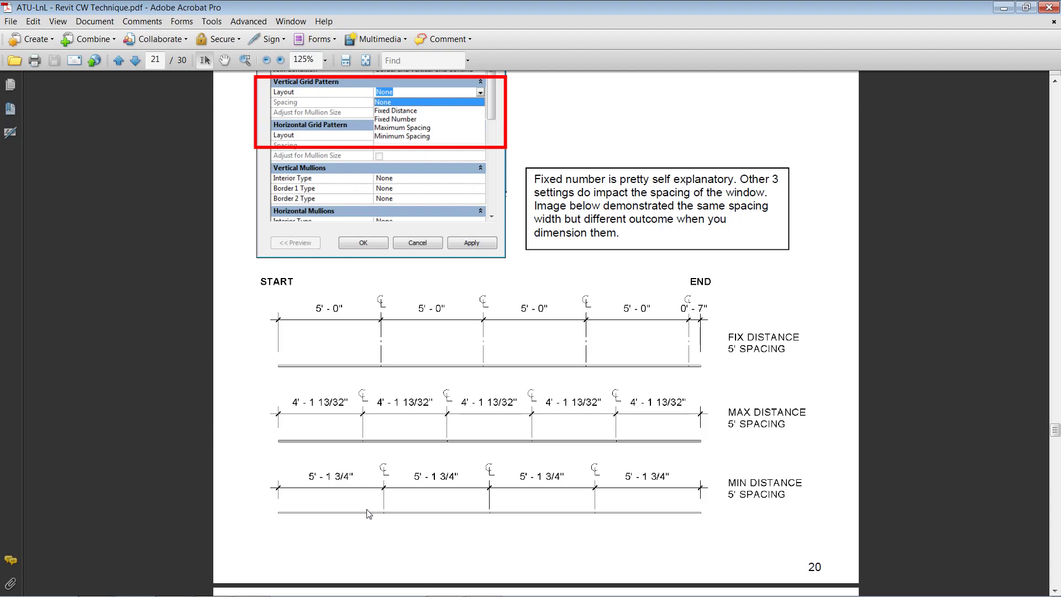
- Read the PDF pages on choosing the curtain panel type and on placing horizontal mullions and swapping pinned panels
scroll(615, 316, down, 10)
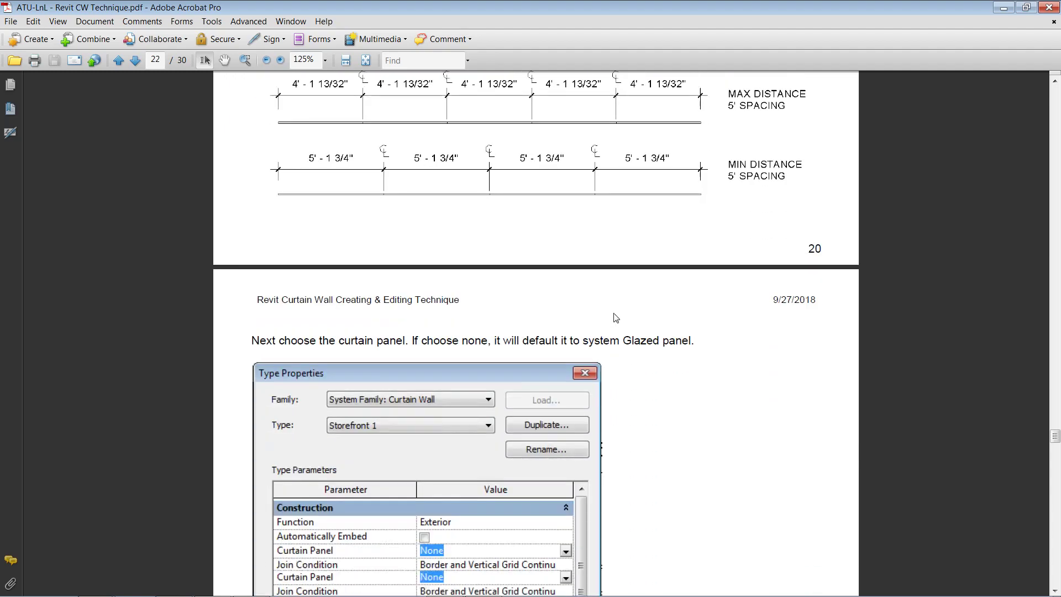
scroll(615, 317, down, 7)
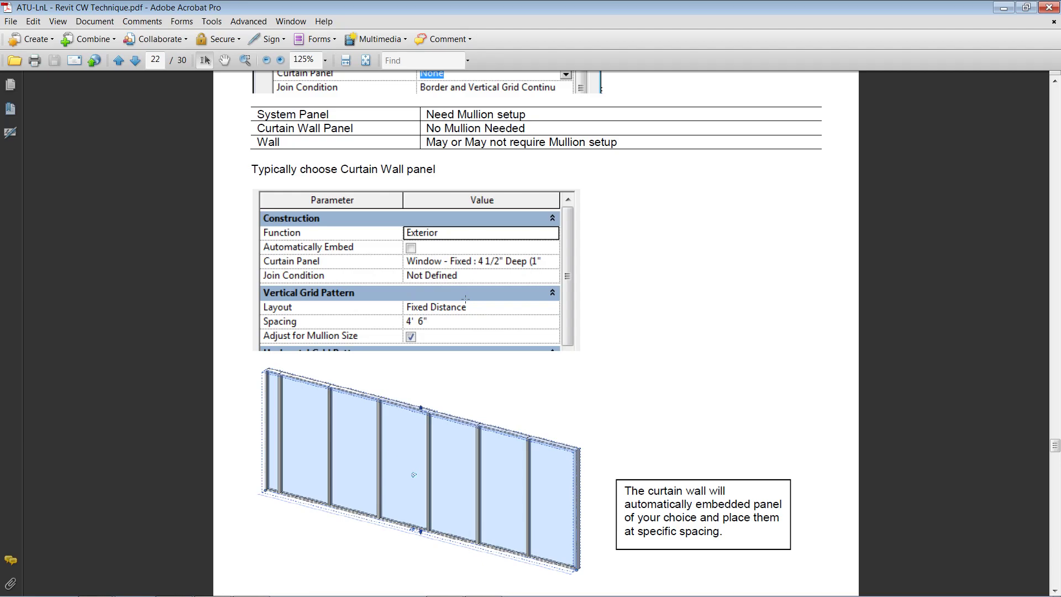
scroll(598, 260, down, 6)
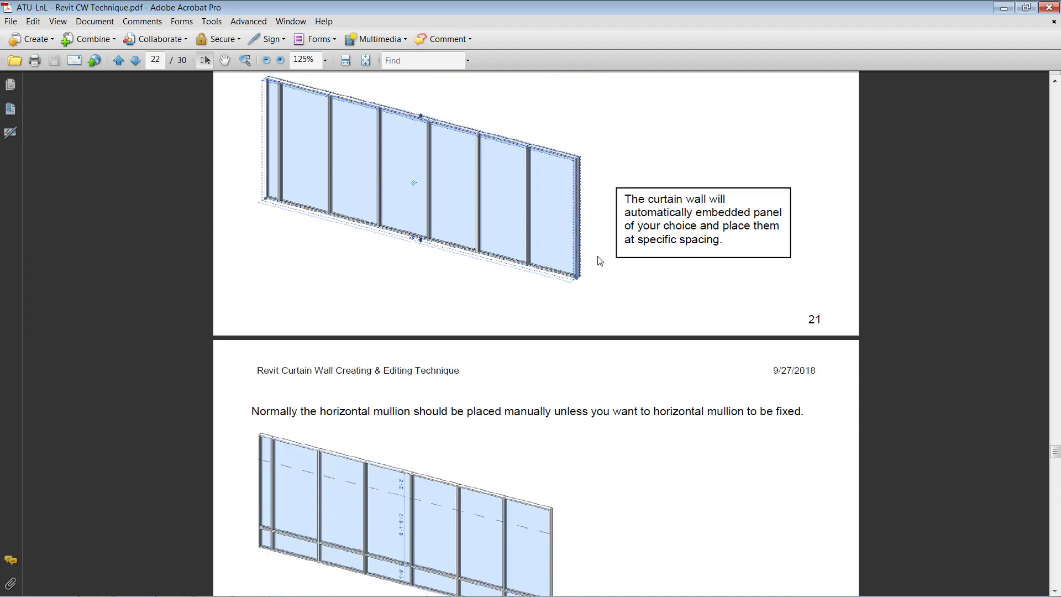
scroll(605, 284, up, 4)
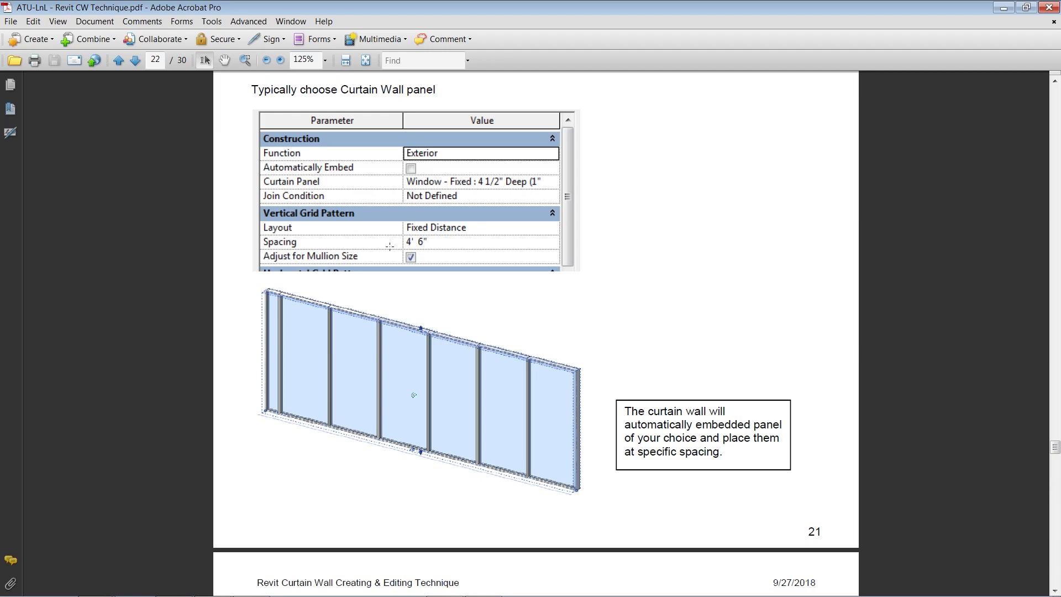
scroll(464, 243, down, 8)
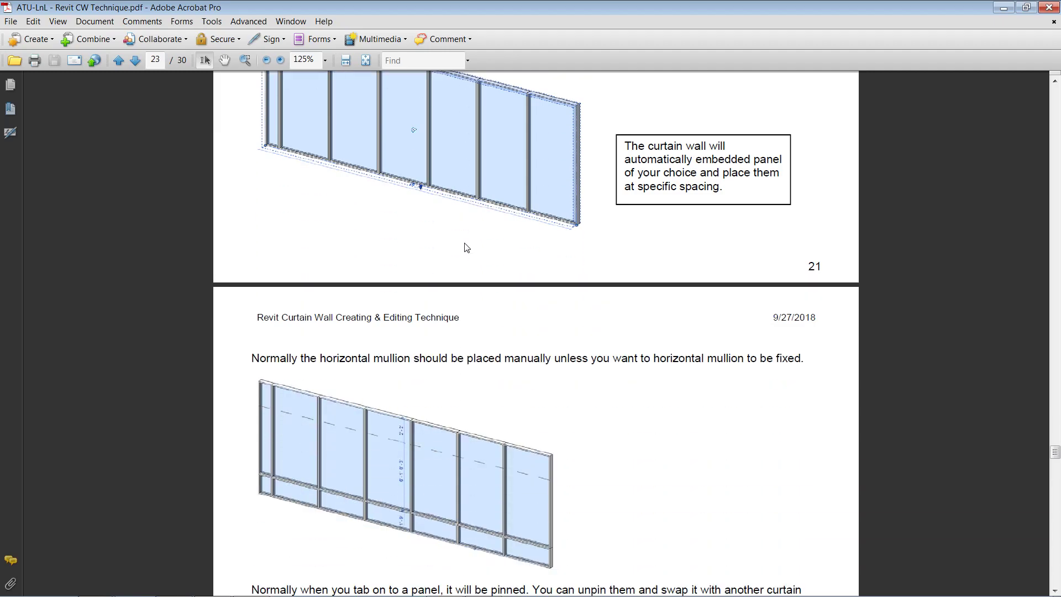
scroll(464, 244, down, 2)
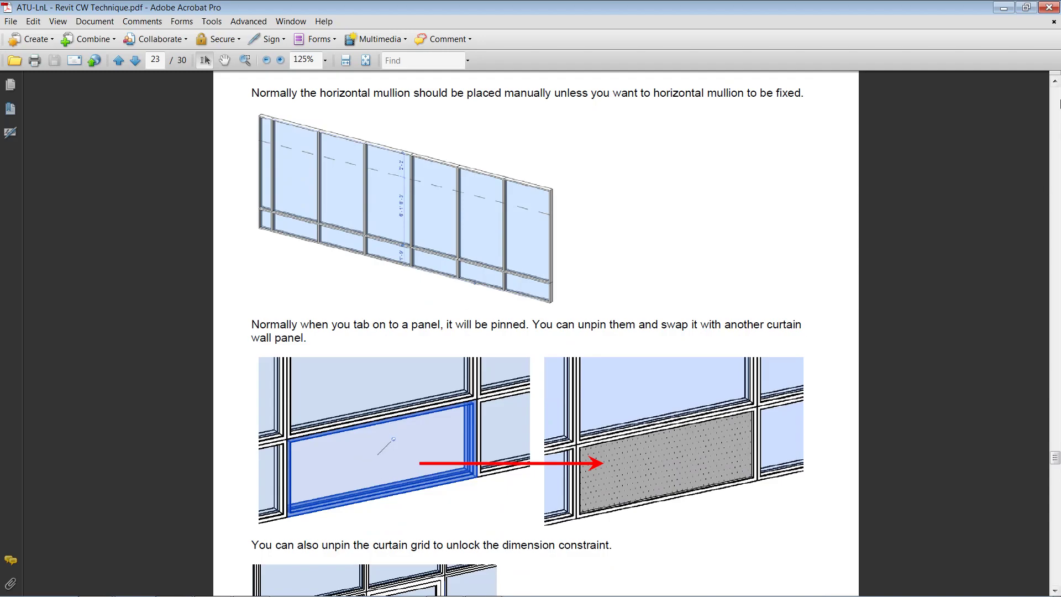
- Switch back to the Revit project and bring the brick wall's opening at the building's end into view
click(1003, 7)
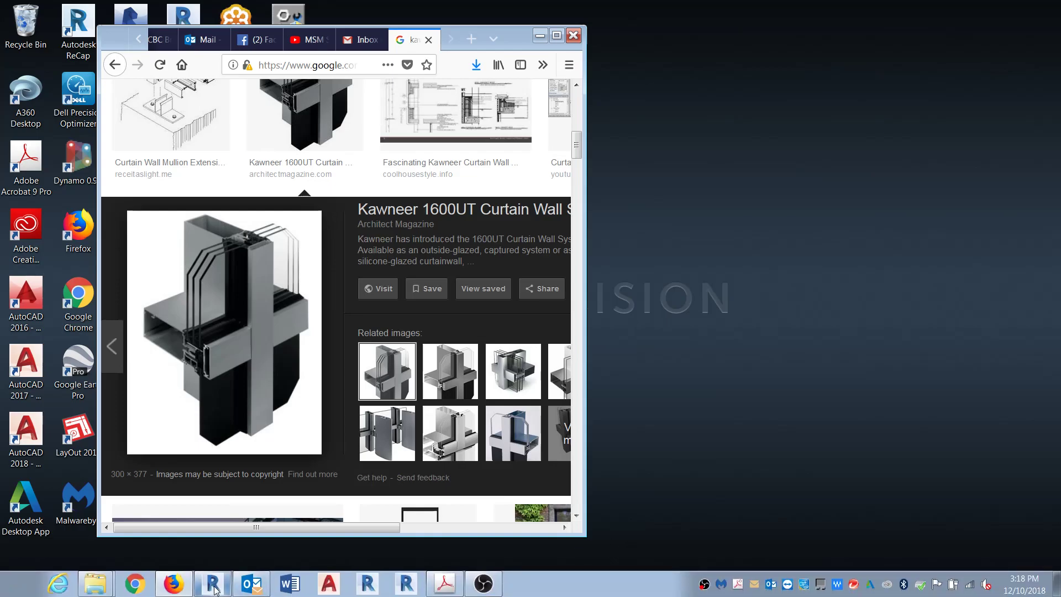
click(211, 584)
scroll(656, 360, down, 3)
middle_drag(773, 321, 781, 438)
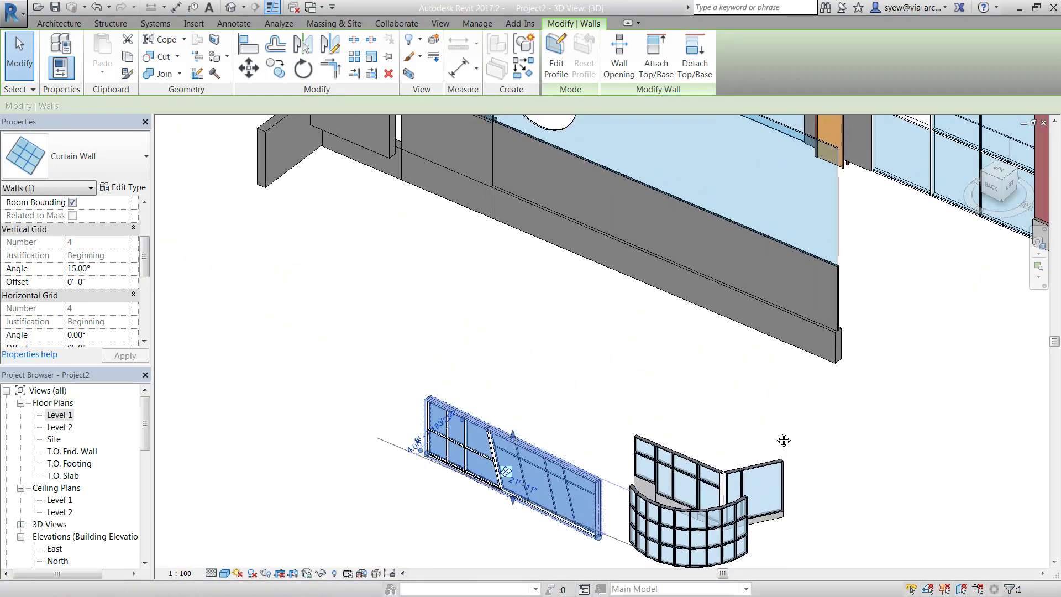
scroll(952, 379, up, 2)
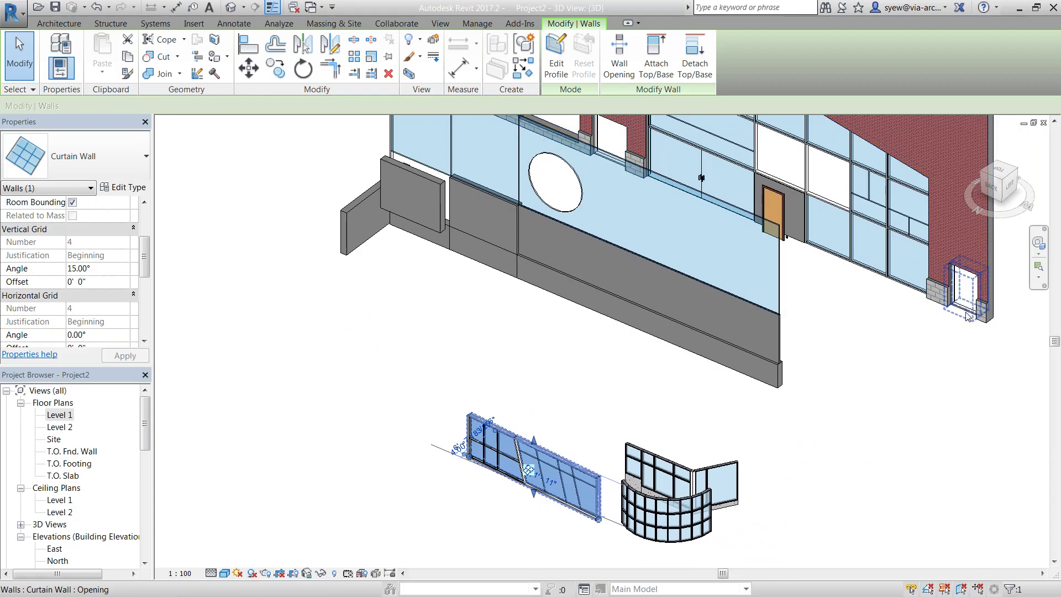
- Draw a straight wall of the Curtain Wall Opening type, matching the brick wall's opening, between the building and the sample curtain walls
click(967, 310)
key(Delete)
key(w)
key(a)
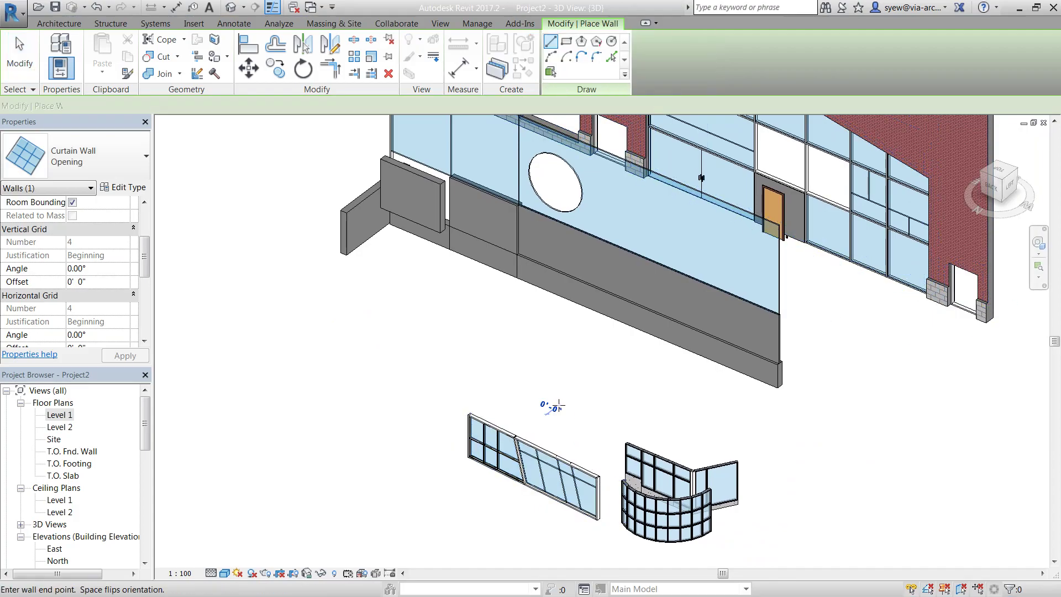
click(551, 408)
click(382, 334)
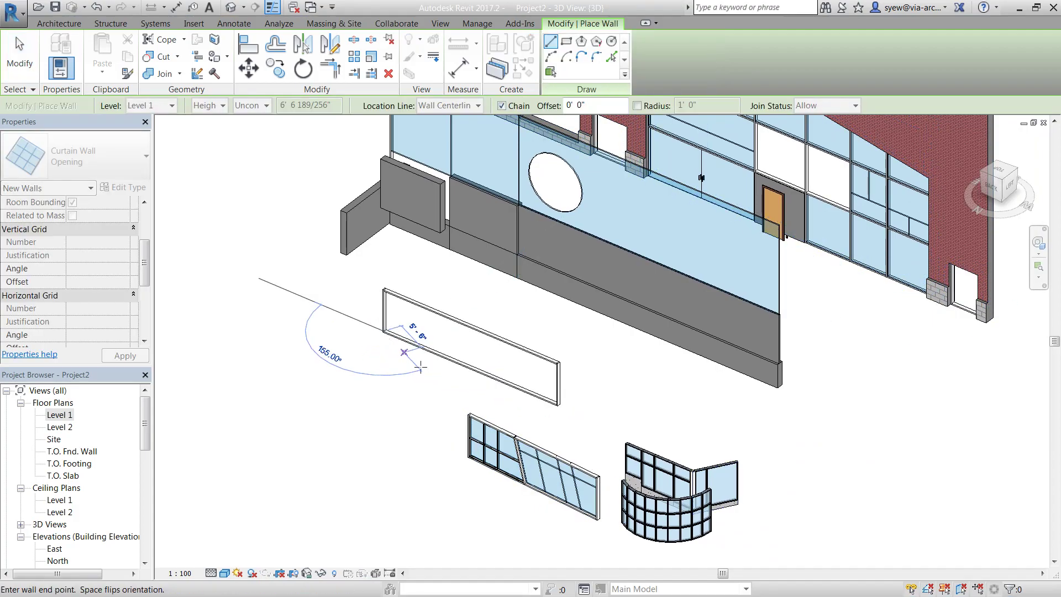
scroll(426, 366, up, 3)
key(Escape)
key(Escape)
- Place a vertical curtain grid line in the new Opening wall, leaving an end panel about 4' 8" wide
click(425, 339)
click(436, 384)
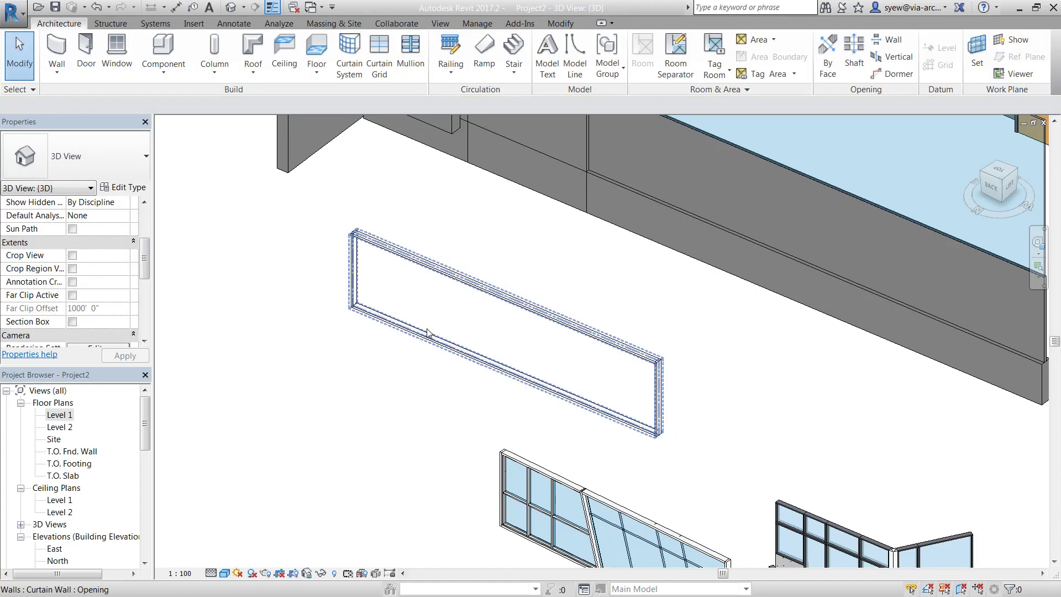
key(c)
key(g)
click(406, 298)
key(Escape)
key(Escape)
- Unpin the wide empty panel of the Opening wall and change it to System Panel Solid
click(410, 301)
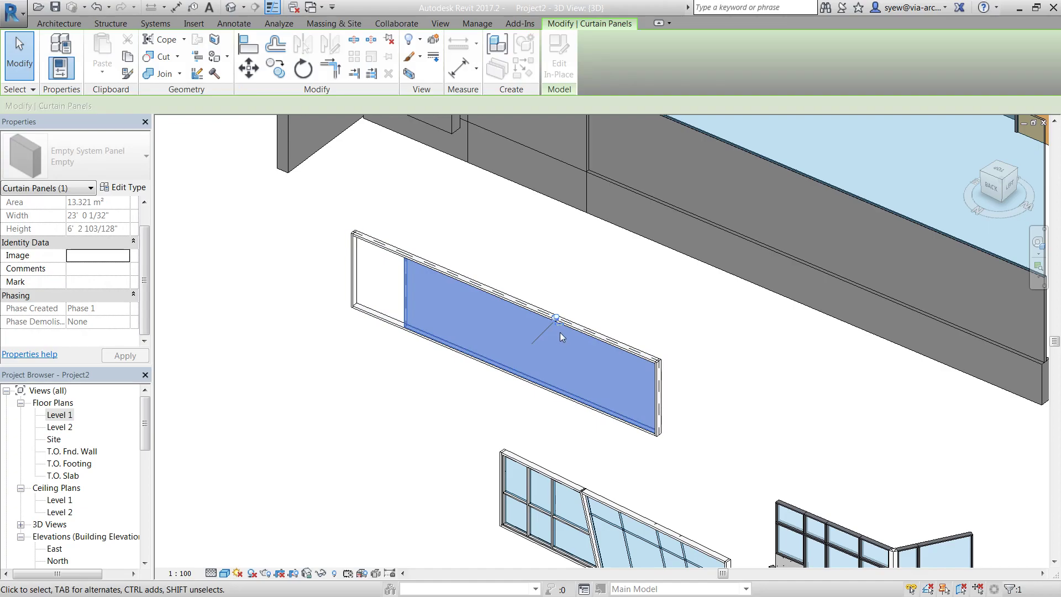
scroll(563, 352, up, 3)
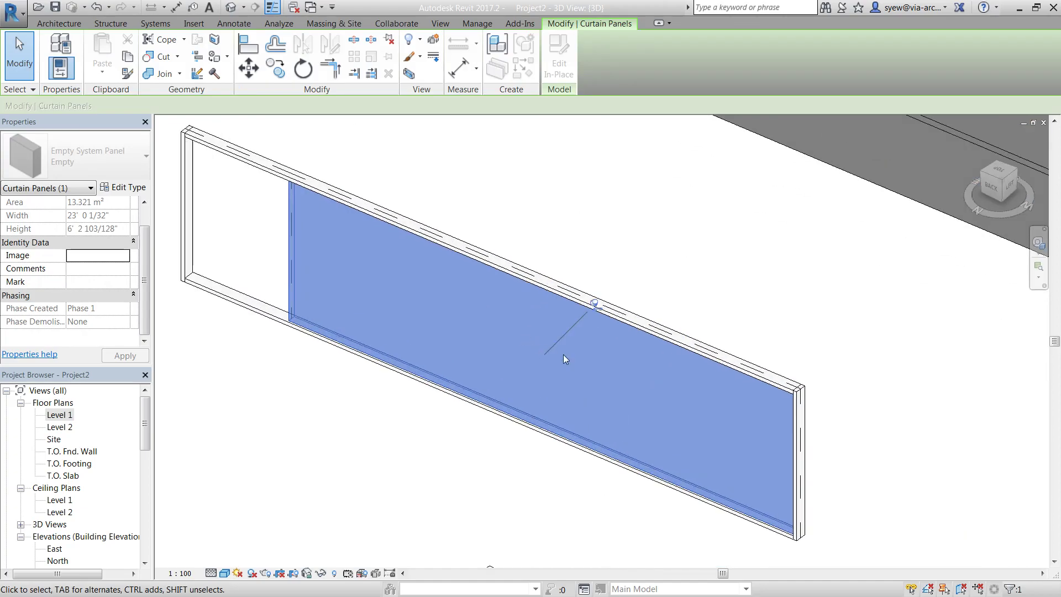
shift+middle_drag(599, 370, 629, 317)
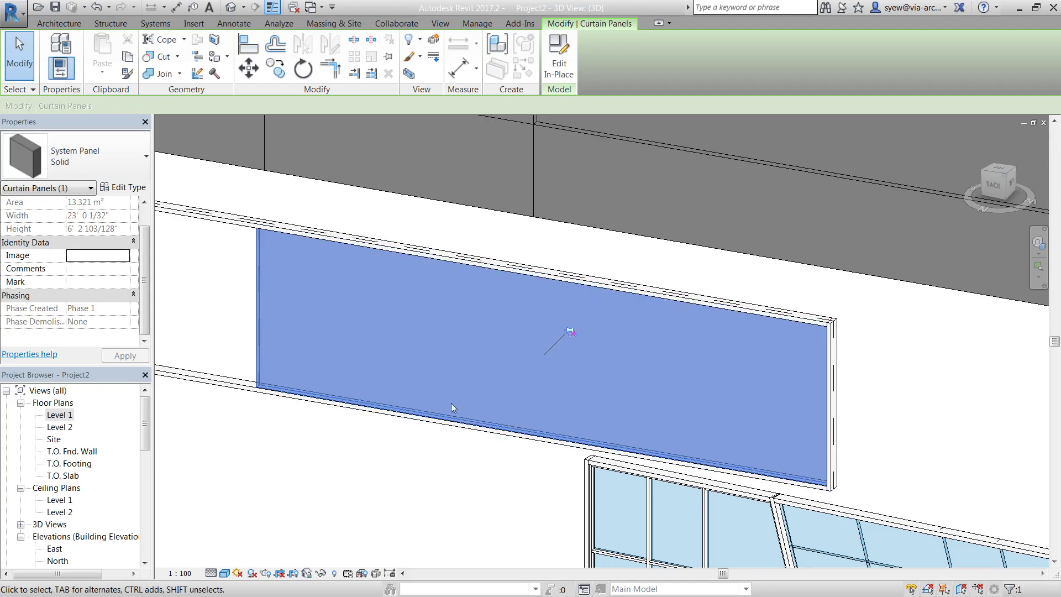
click(321, 499)
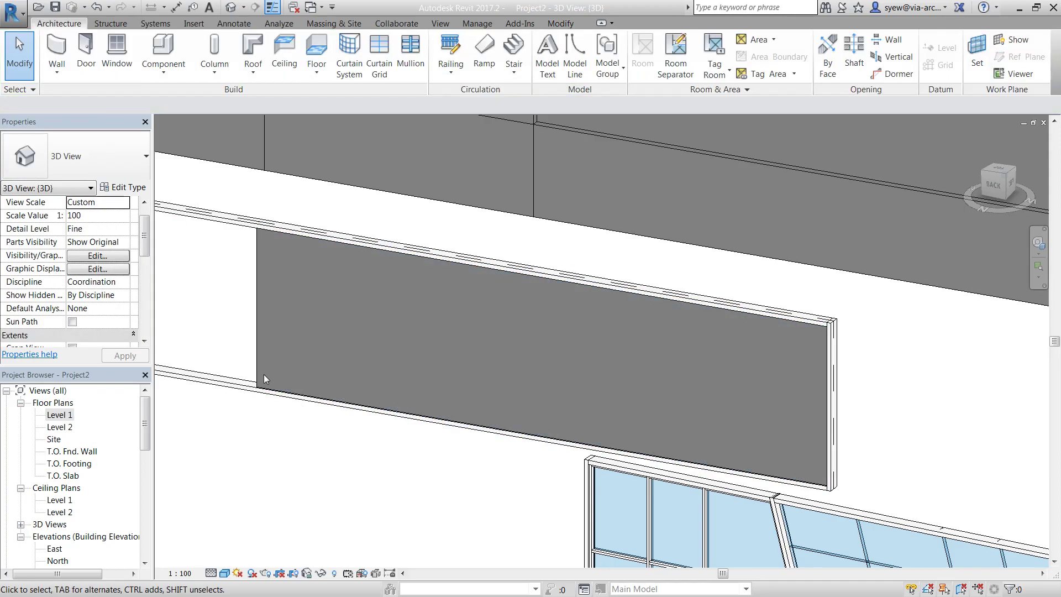
- Add two more vertical grid lines through the solid panel, about 6' 2" apart, the last about 11' 6" from the wall end
middle_drag(264, 374, 383, 362)
click(379, 56)
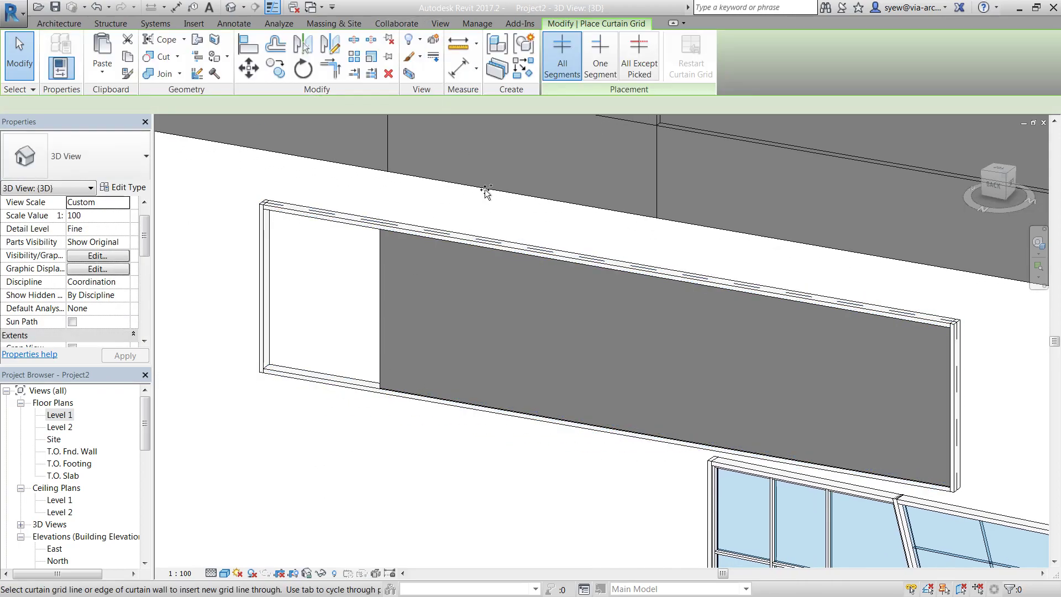
click(517, 251)
click(671, 273)
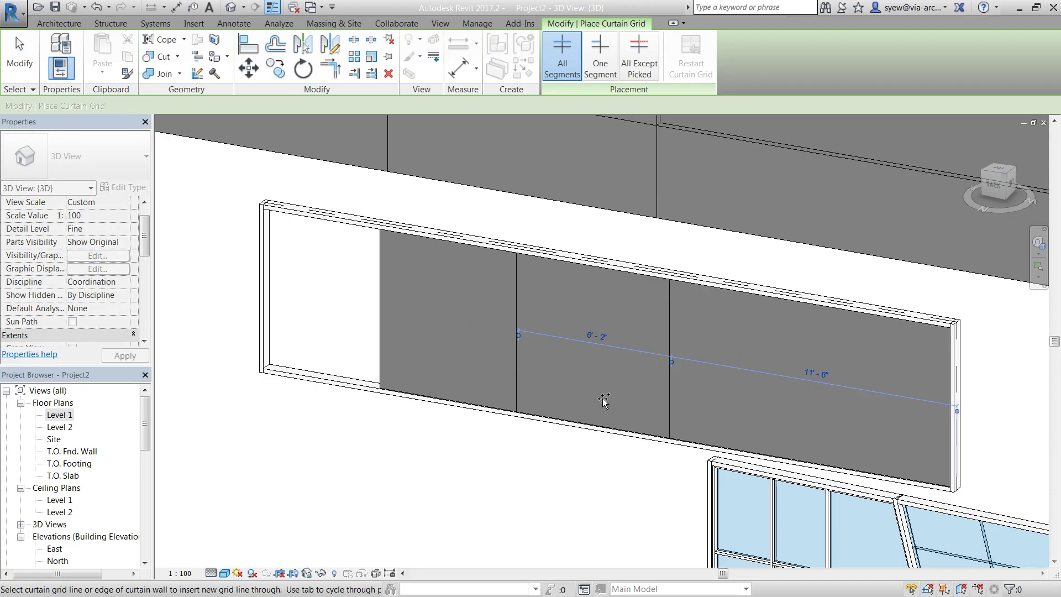
key(Escape)
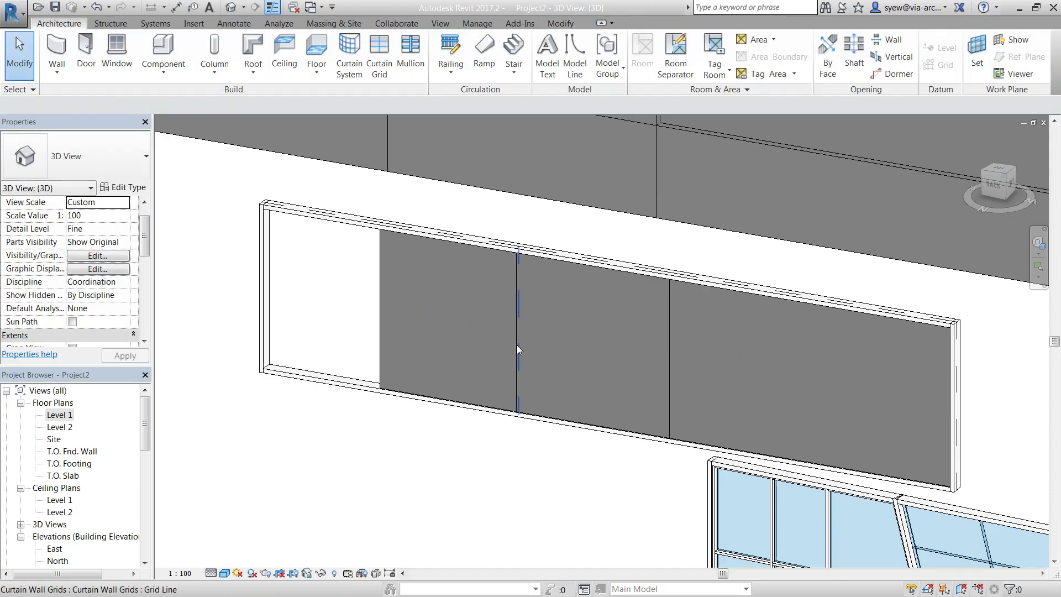
- Unpin the narrow empty end panel of the Opening wall and swap it for a double glass door panel
click(381, 320)
key(Tab)
key(Tab)
key(Tab)
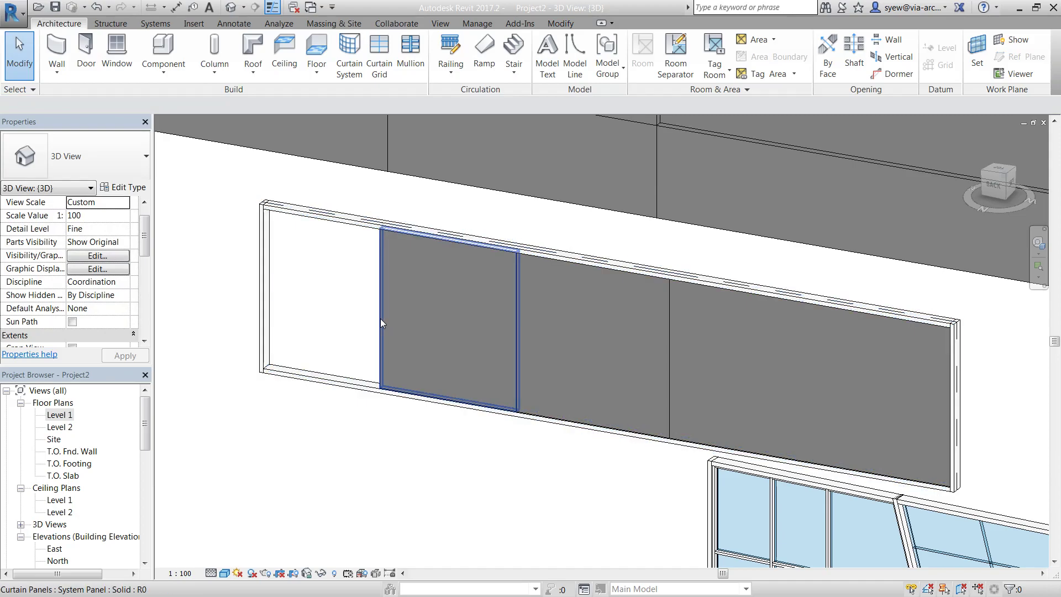
key(Tab)
key(Tab)
key(Tab)
click(270, 356)
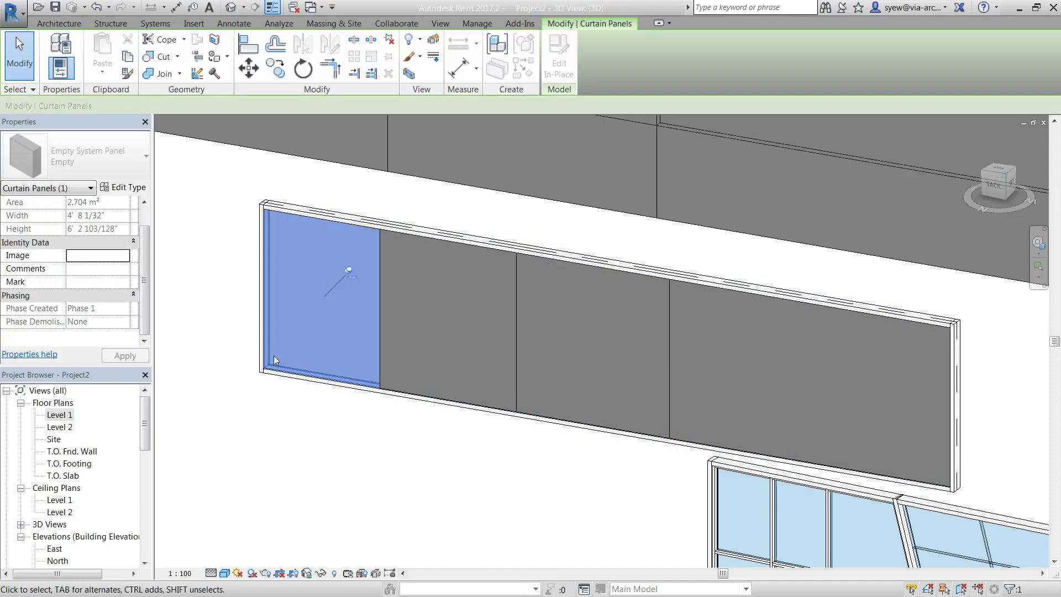
click(107, 166)
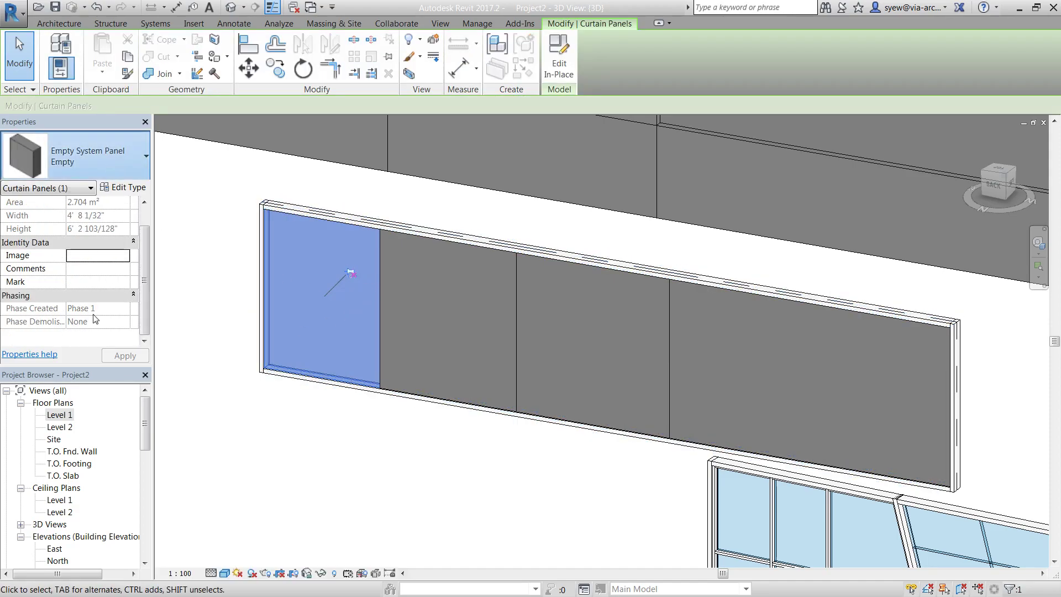
click(65, 313)
click(454, 452)
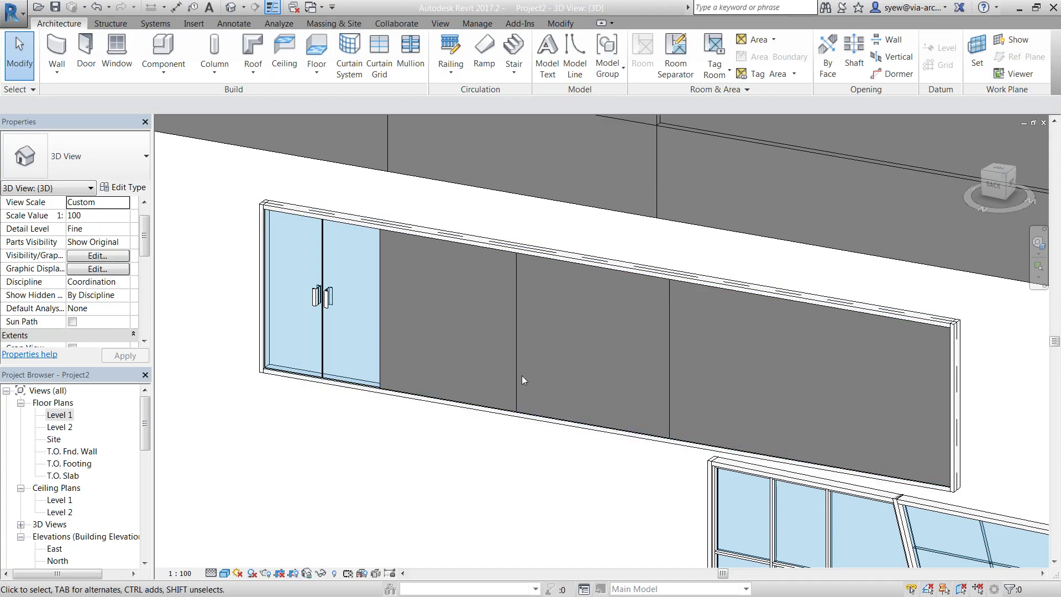
- Set the default Curtain Panel of the Opening curtain wall type to None and apply the type change
click(426, 235)
click(122, 188)
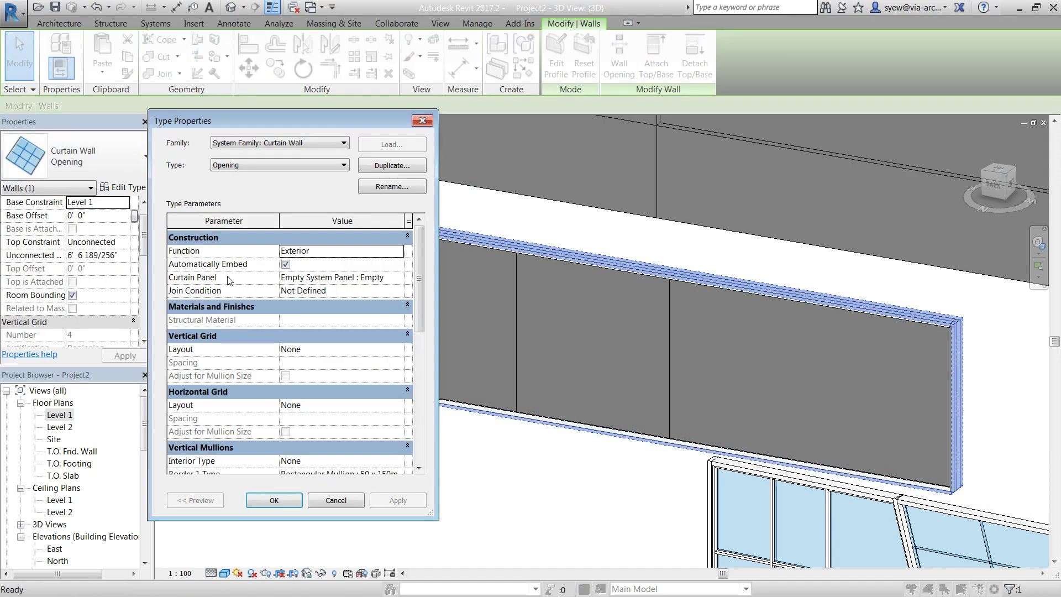
click(398, 277)
click(398, 277)
scroll(386, 315, up, 10)
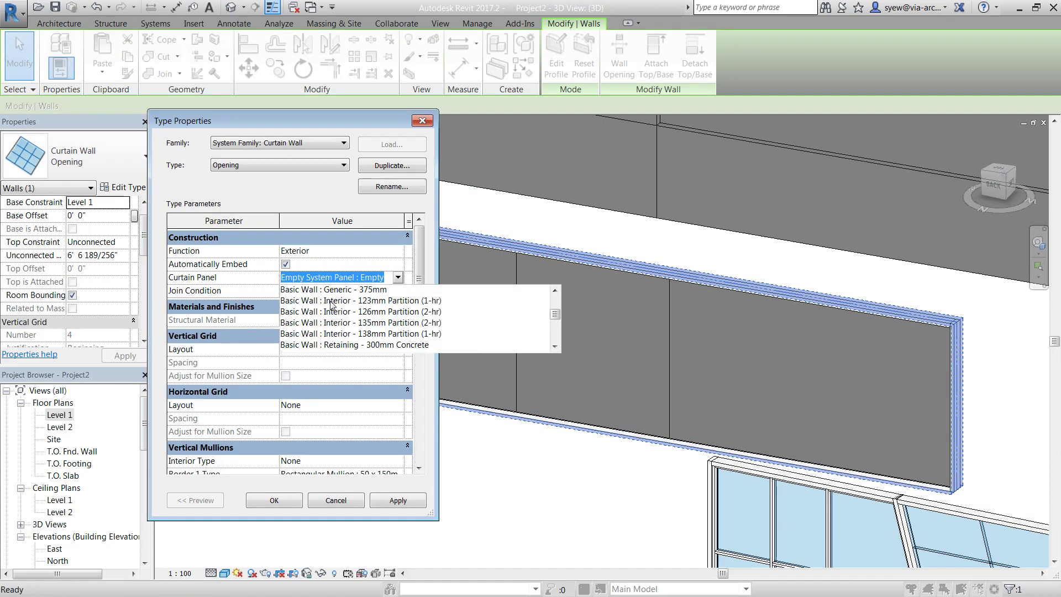
click(325, 290)
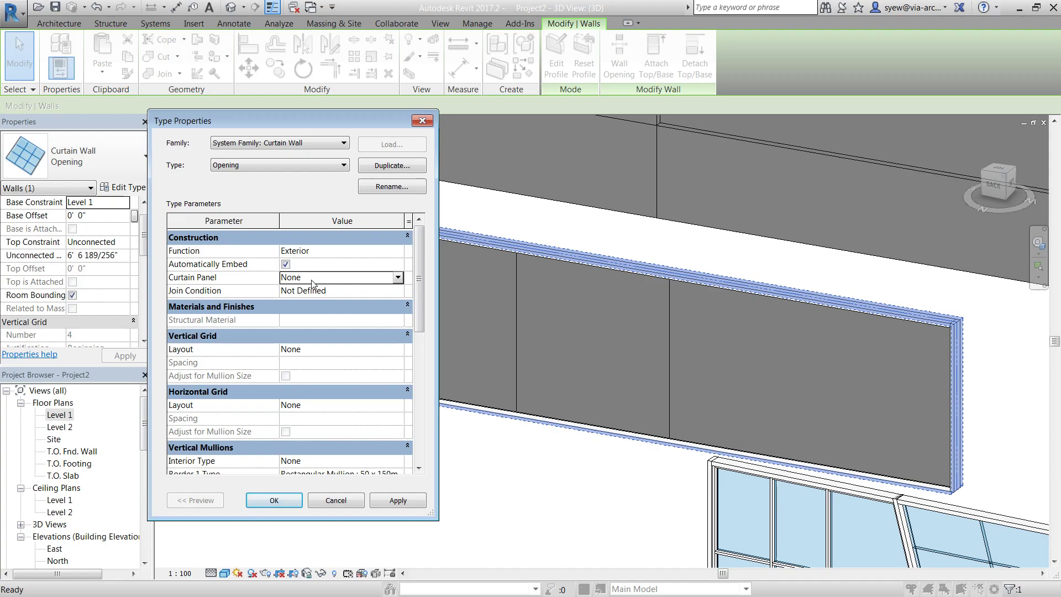
click(273, 499)
scroll(408, 349, down, 3)
scroll(337, 286, down, 3)
scroll(337, 286, down, 2)
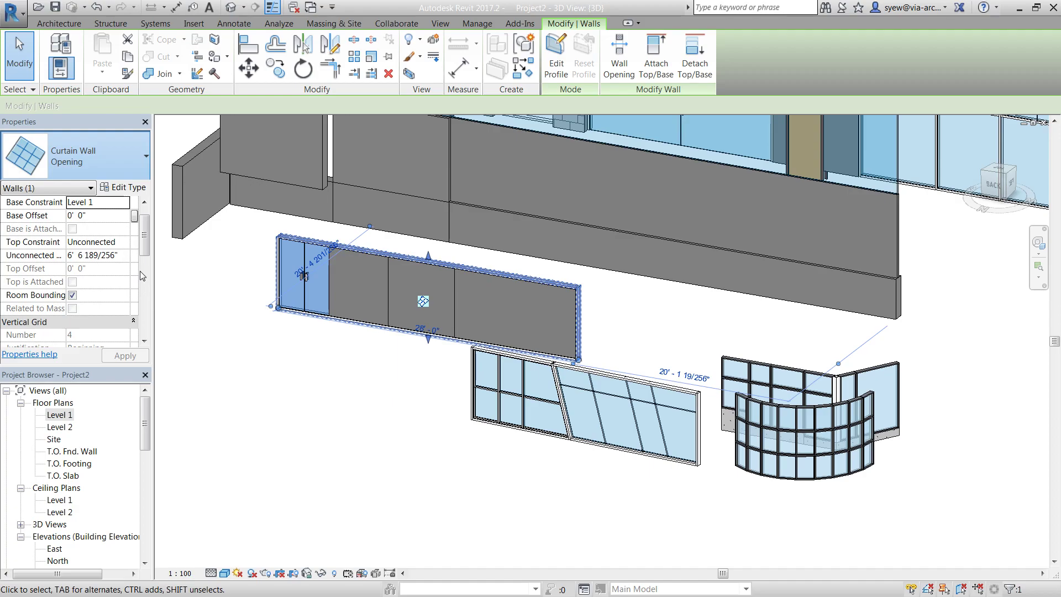
click(331, 363)
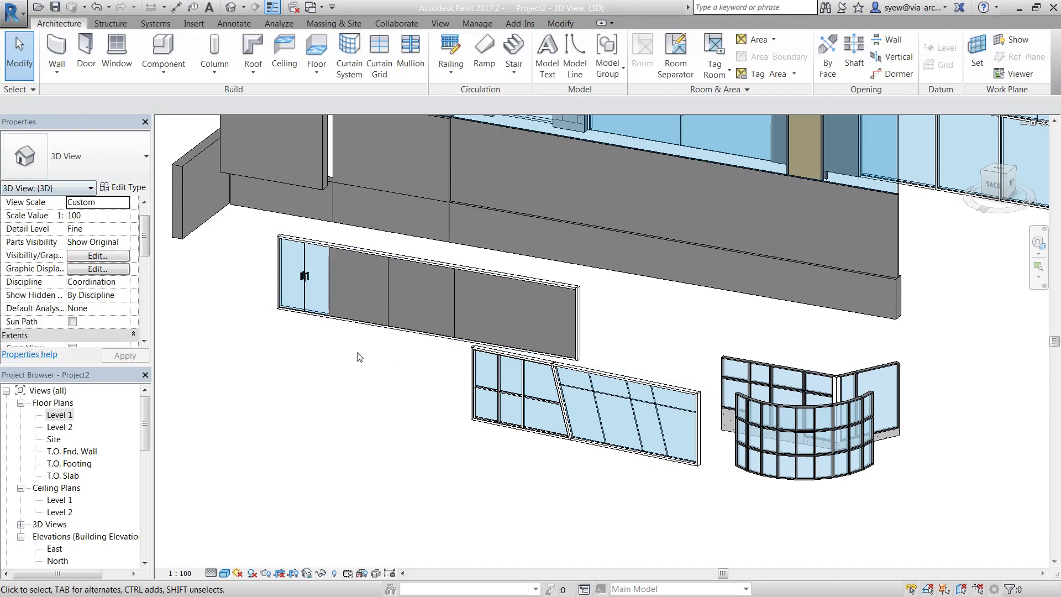
- Review the Curtain Panel options and the list of curtain wall types in the Opening wall's type properties without changing anything
click(133, 188)
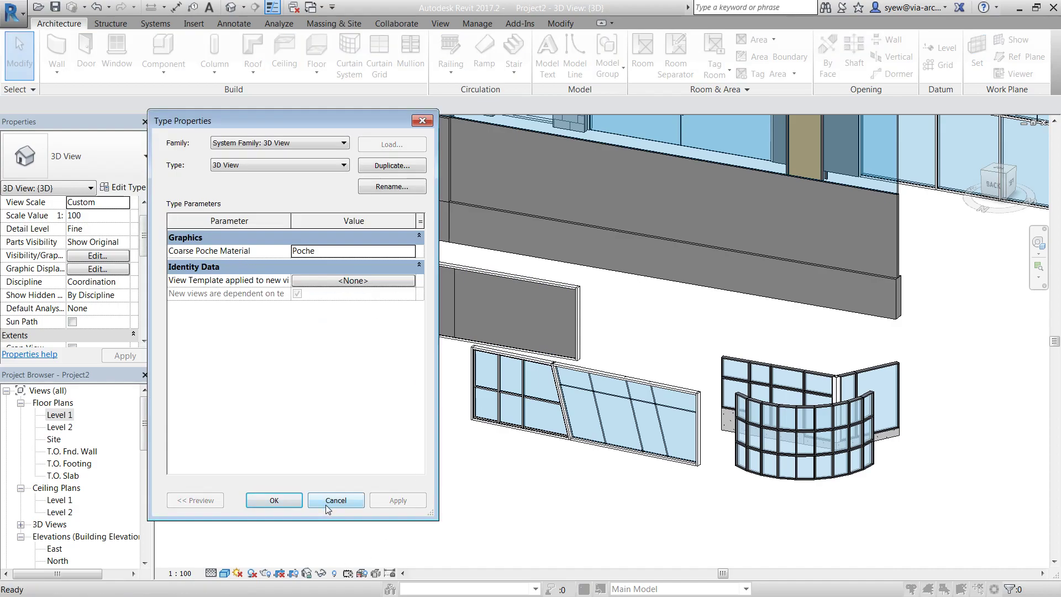
click(326, 500)
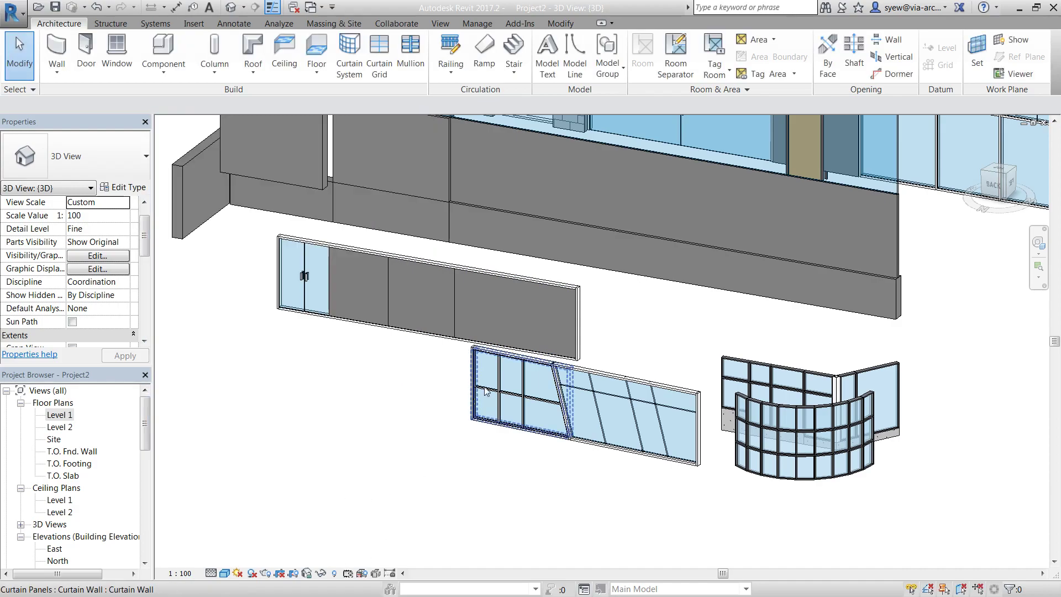
click(356, 246)
click(123, 187)
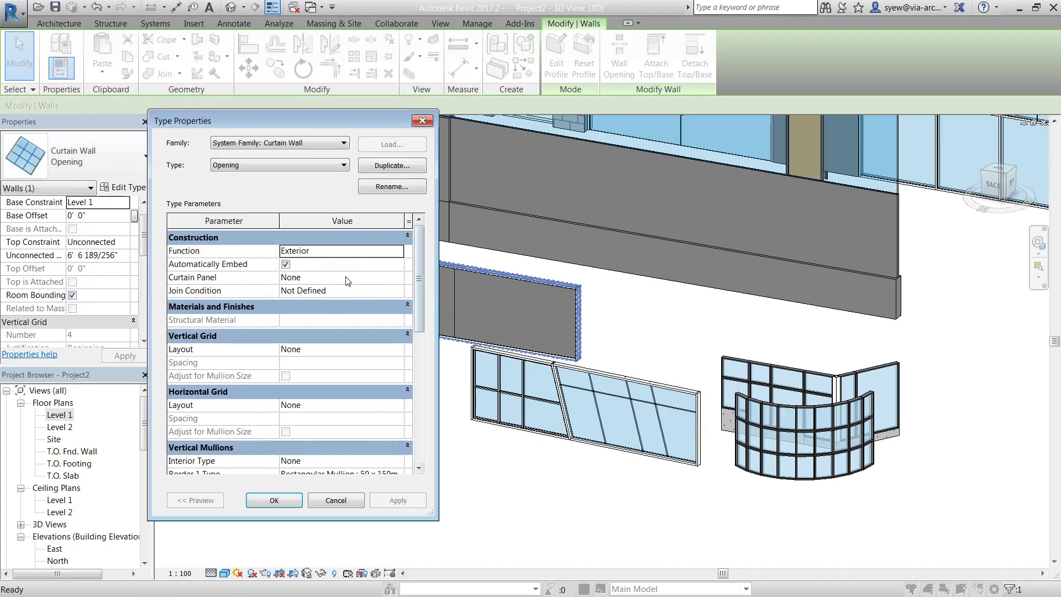
click(399, 279)
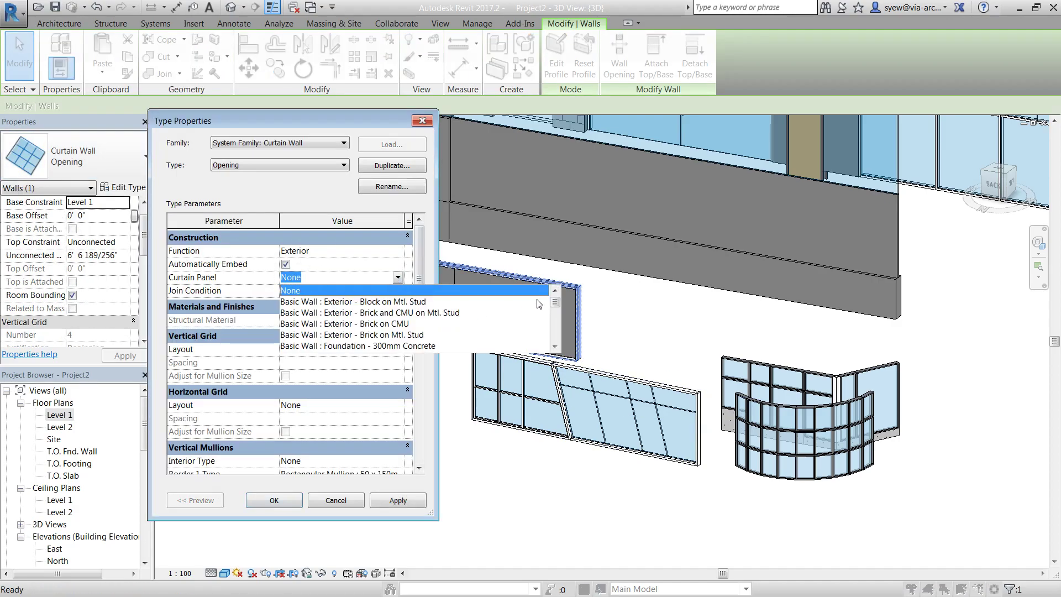
scroll(508, 326, down, 3)
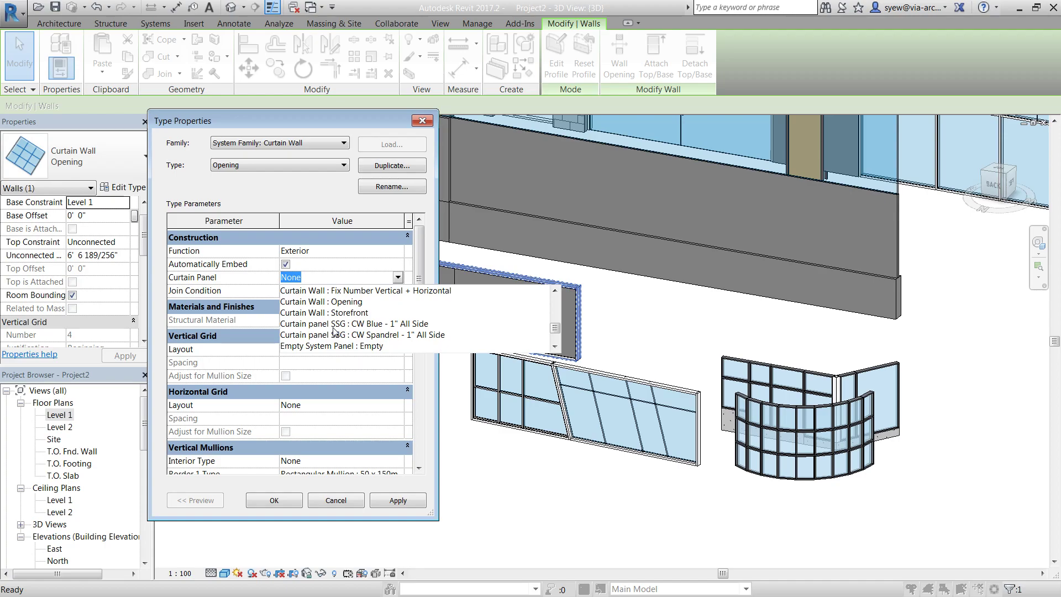
click(267, 169)
click(266, 167)
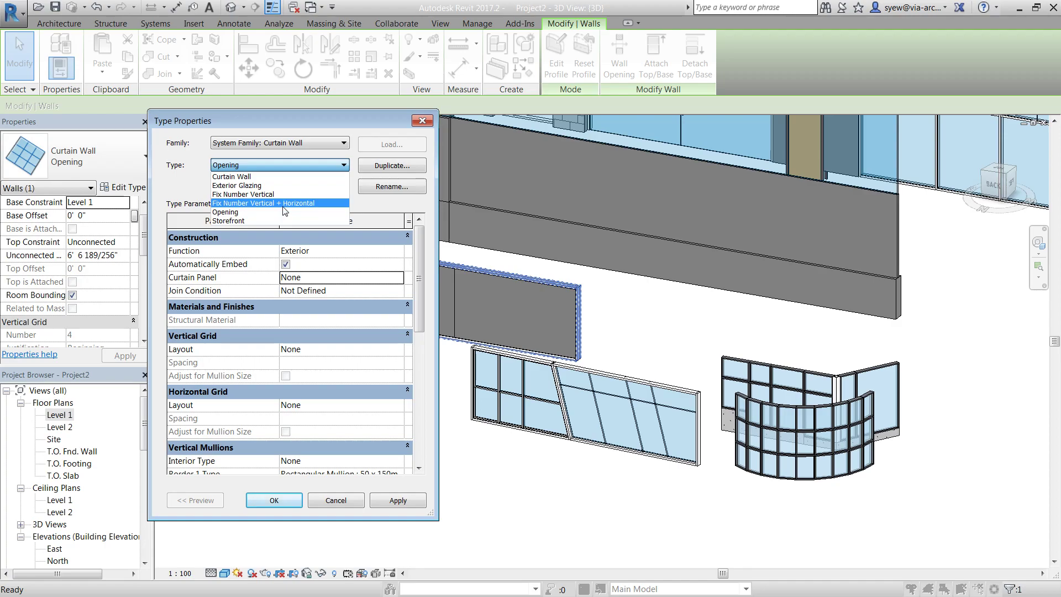
key(Escape)
key(Escape)
key(Escape)
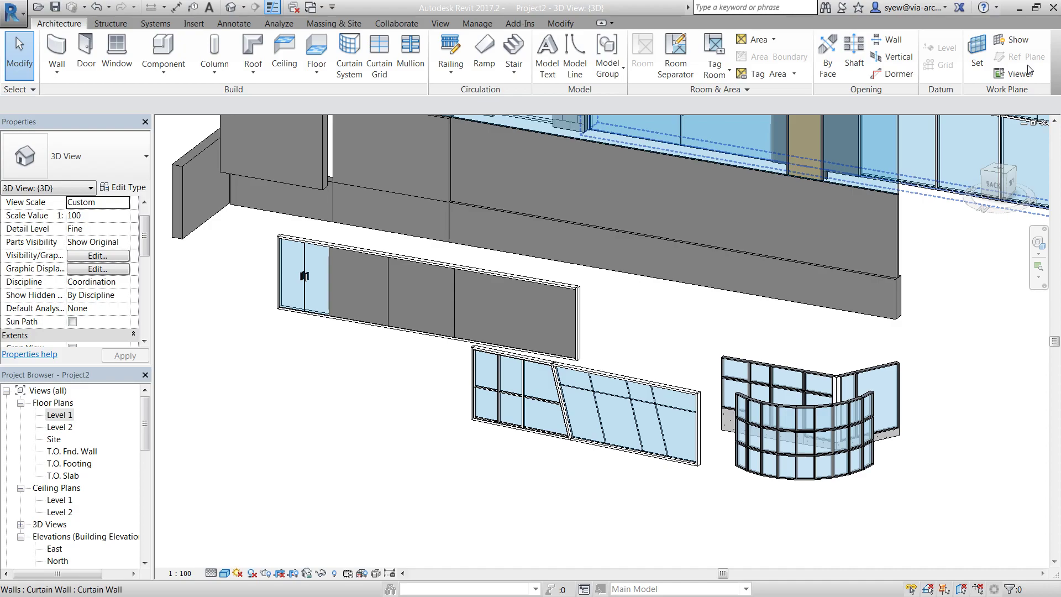
- Switch to the Revit CW Technique PDF in Acrobat and read section 6 on panel replacement behavior
click(1015, 11)
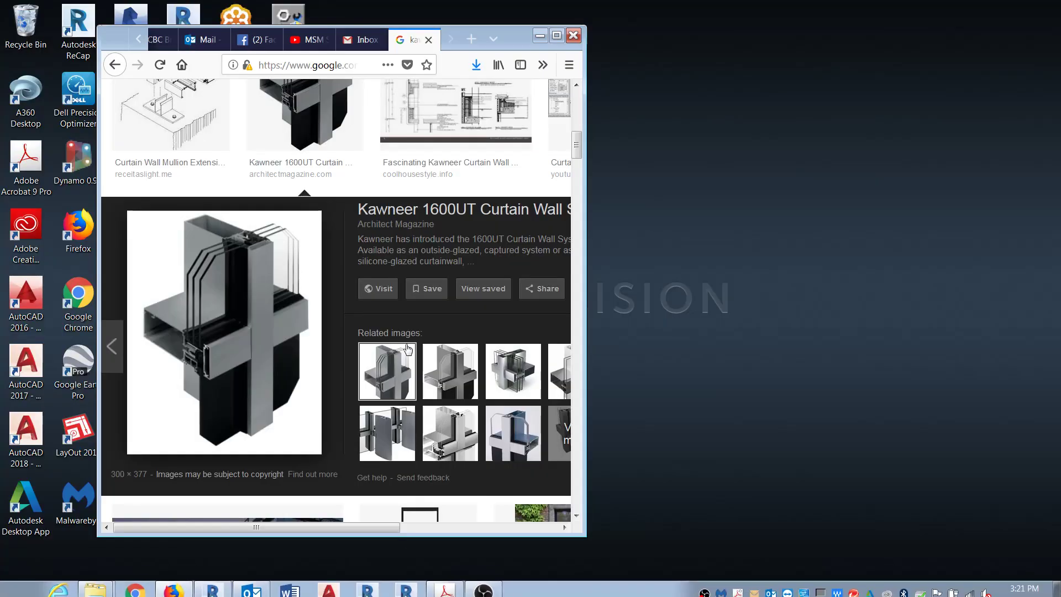
click(447, 586)
scroll(540, 360, down, 10)
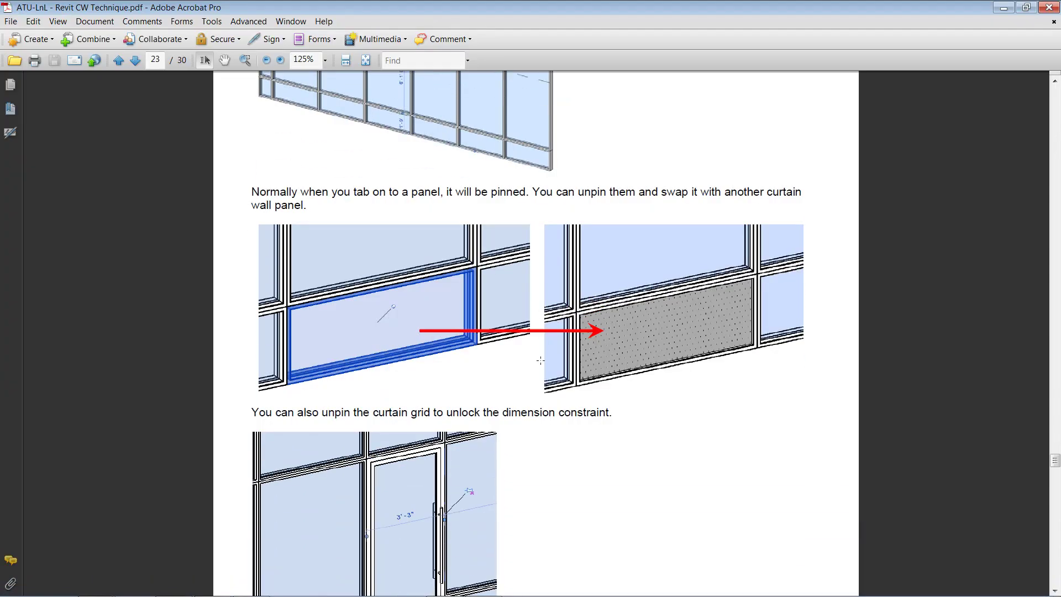
scroll(452, 278, down, 3)
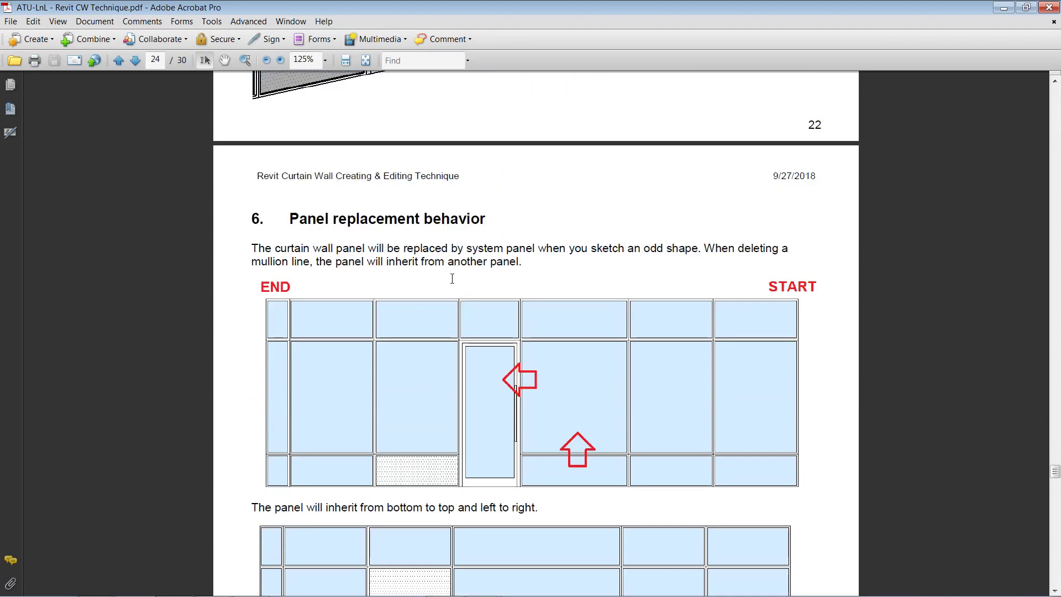
scroll(453, 279, down, 4)
scroll(460, 286, down, 1)
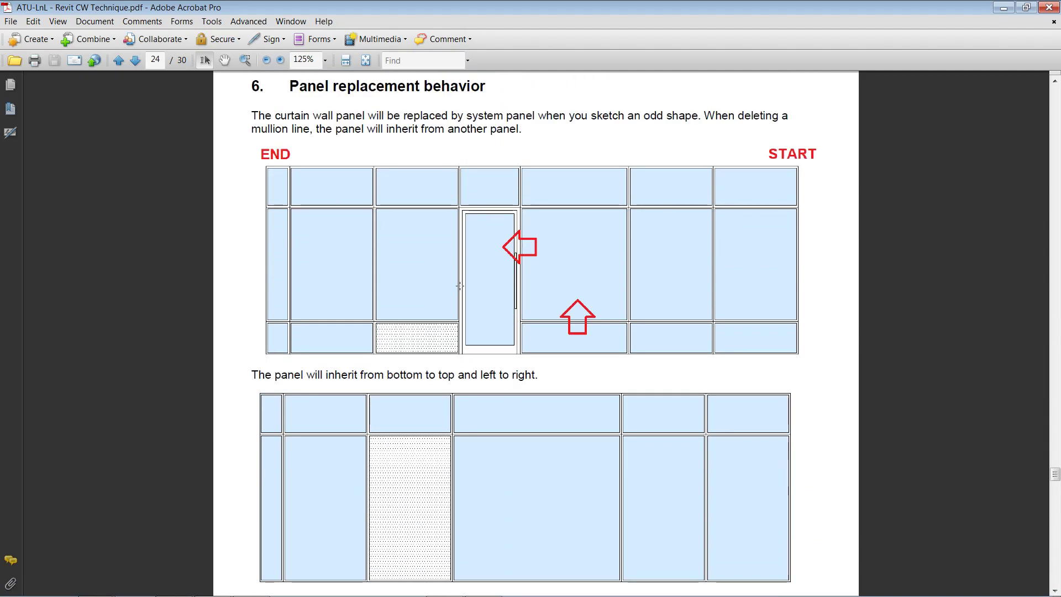
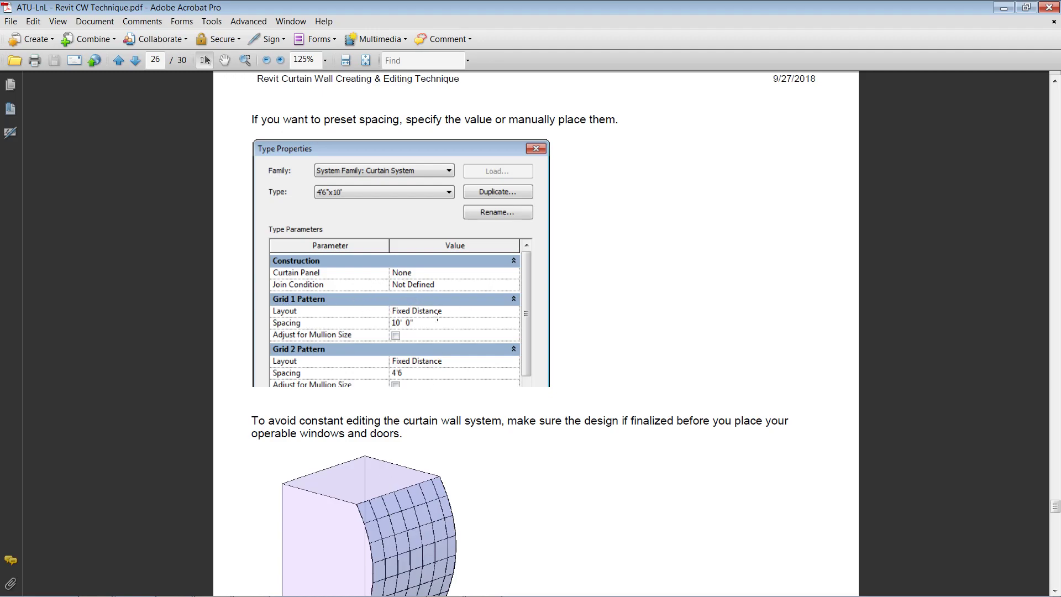
- Read the PDF's notes on preset curtain system spacing and section 8 on curtain walls with angled grid lines
scroll(422, 402, down, 2)
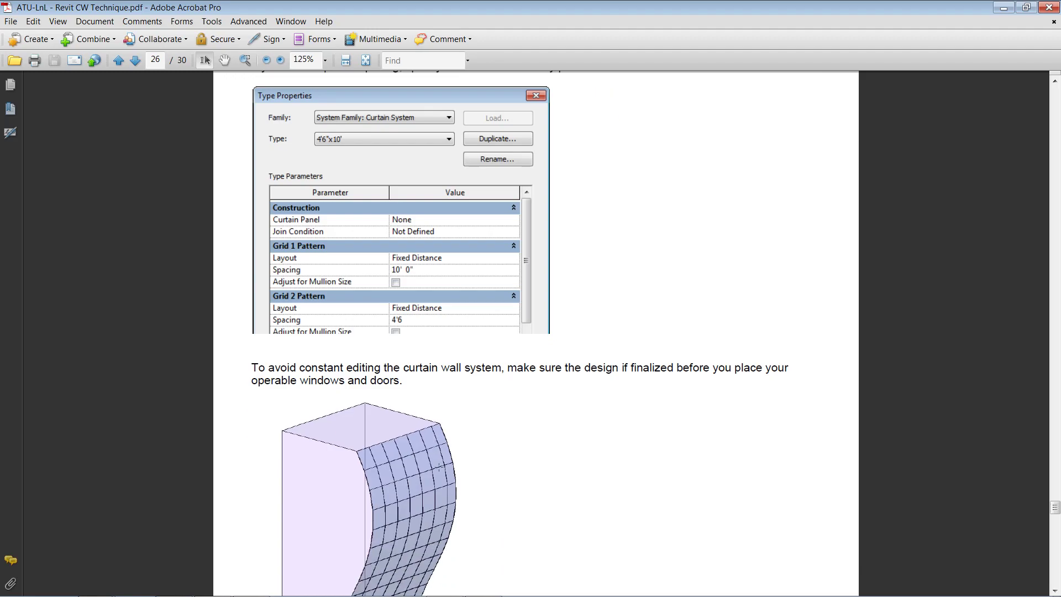
scroll(441, 469, down, 12)
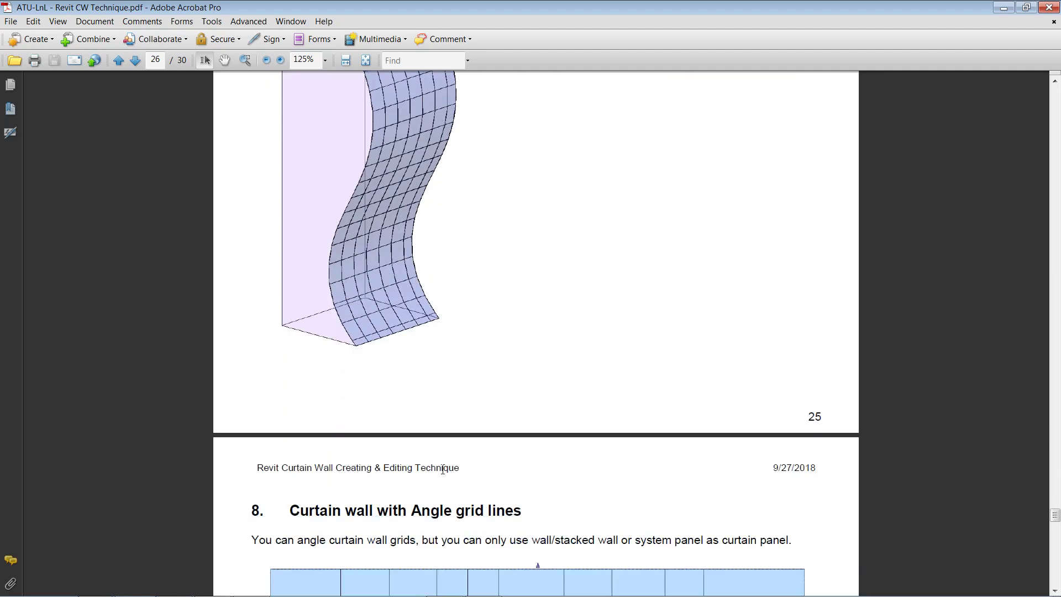
scroll(444, 472, down, 9)
scroll(443, 470, down, 6)
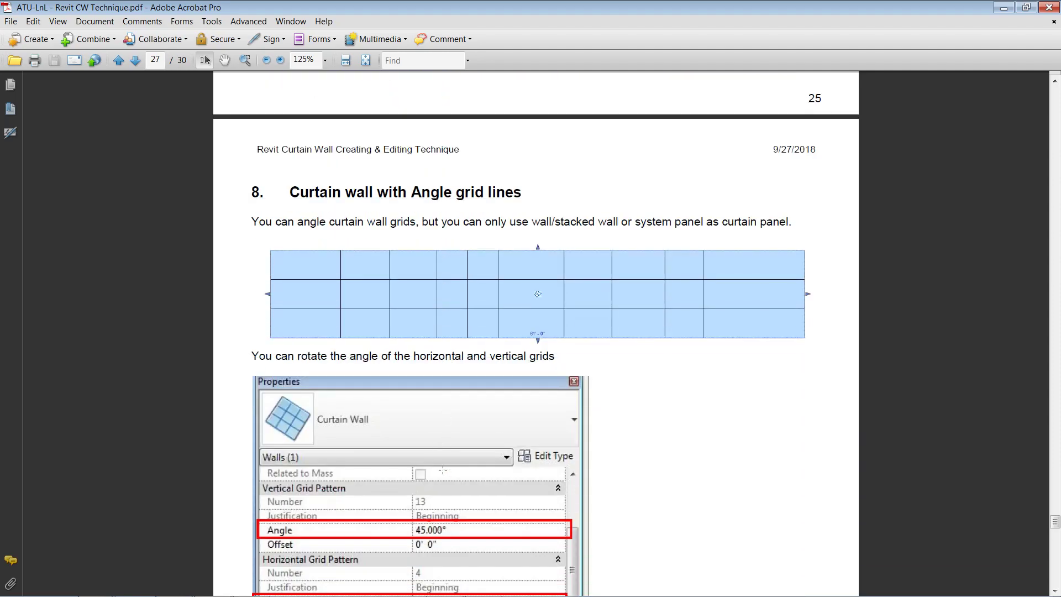
scroll(397, 369, down, 5)
scroll(388, 356, up, 4)
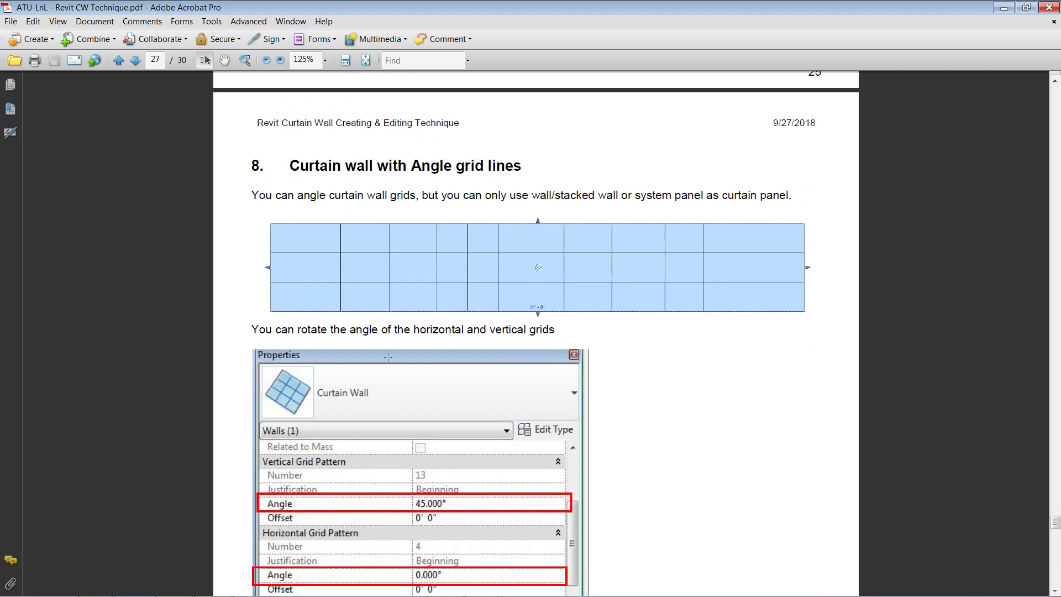
- Read section 9 on editing curtain wall panels in place and section 10 on panel family methodology
scroll(369, 351, down, 20)
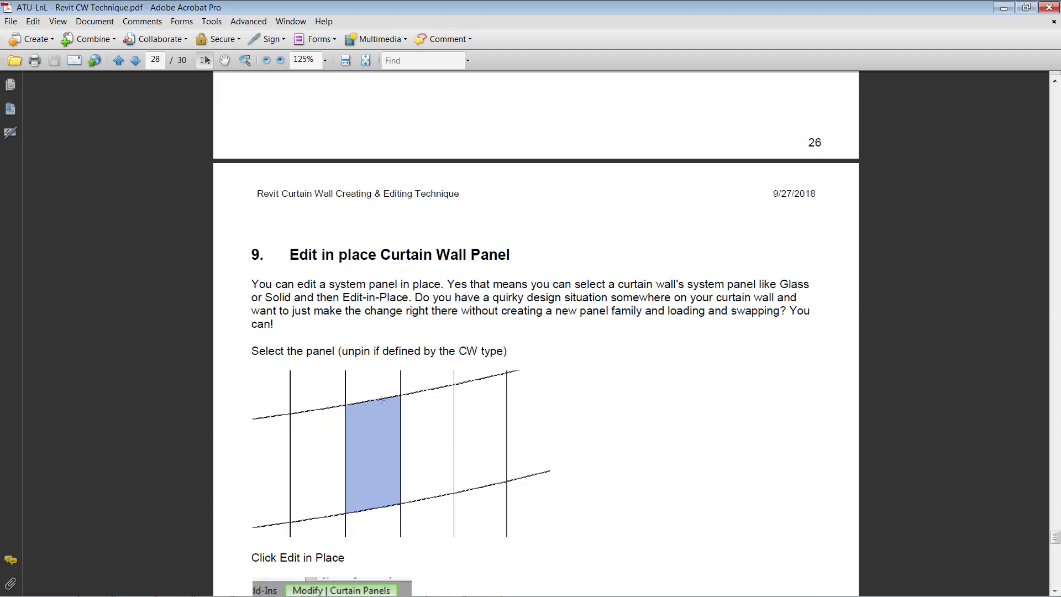
scroll(370, 539, down, 5)
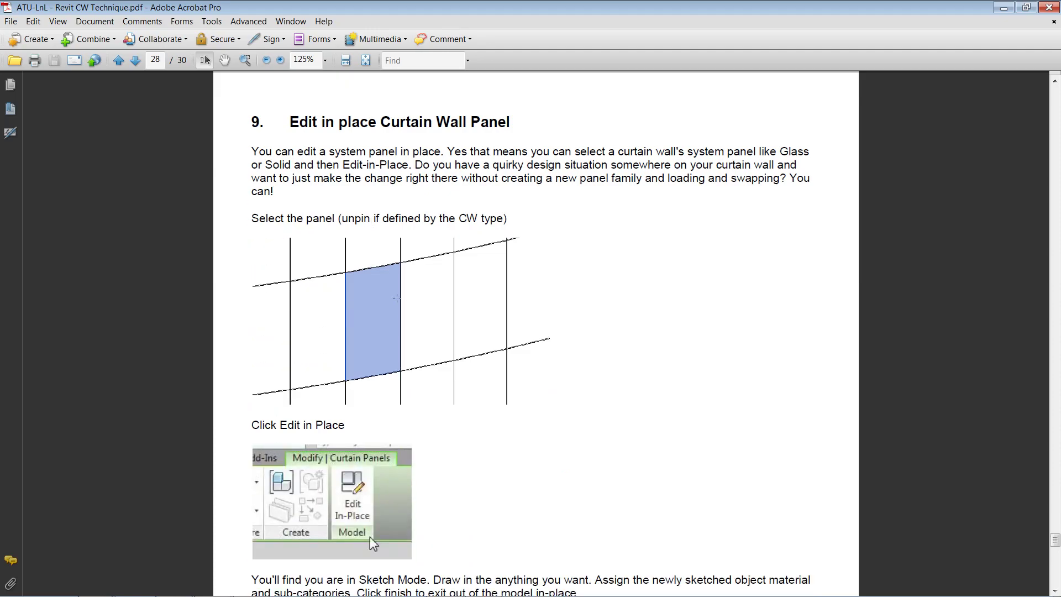
scroll(396, 298, down, 20)
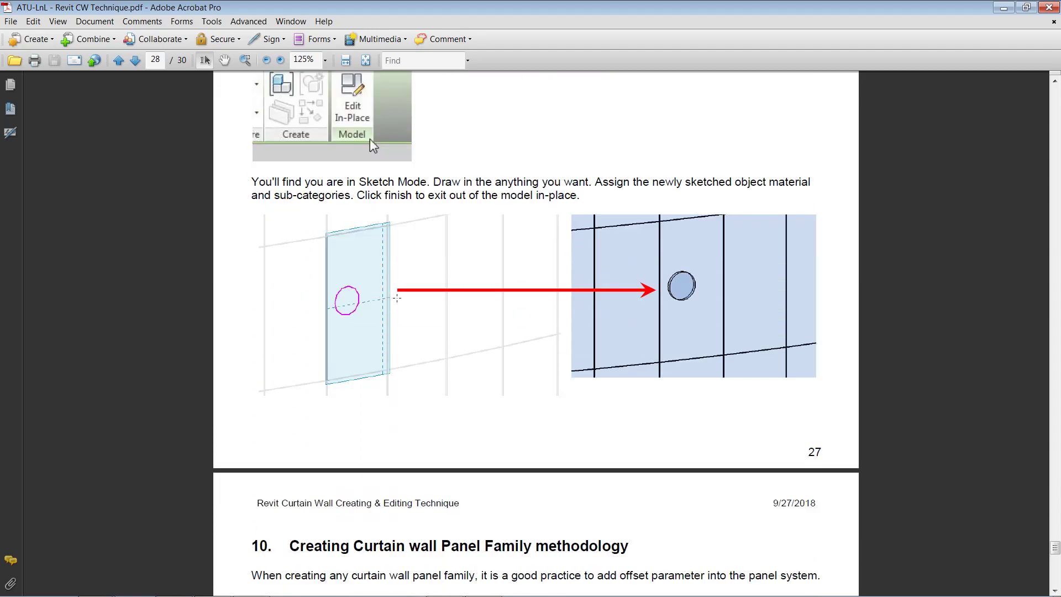
scroll(398, 300, down, 6)
scroll(396, 298, down, 2)
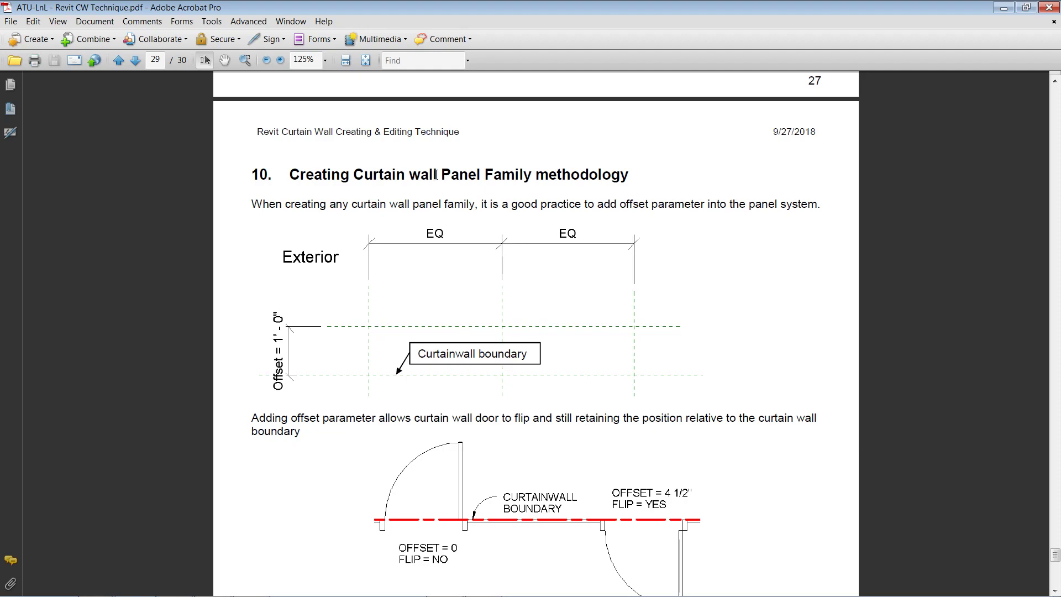
- Return to Revit and create a new family from the Metric Curtain Wall Panel.rft template
click(1003, 6)
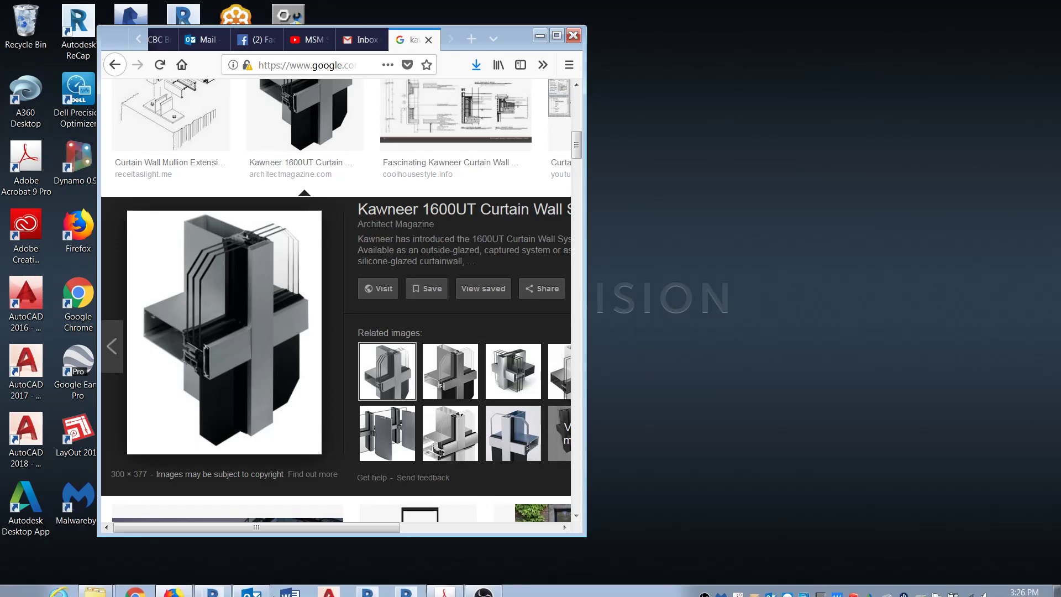
click(213, 583)
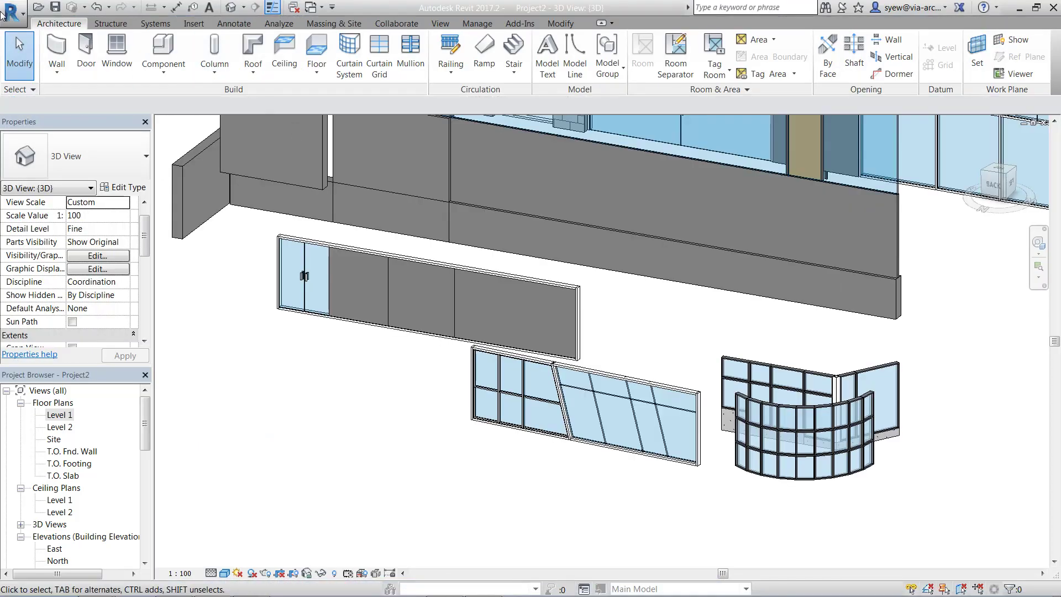
click(12, 11)
click(37, 74)
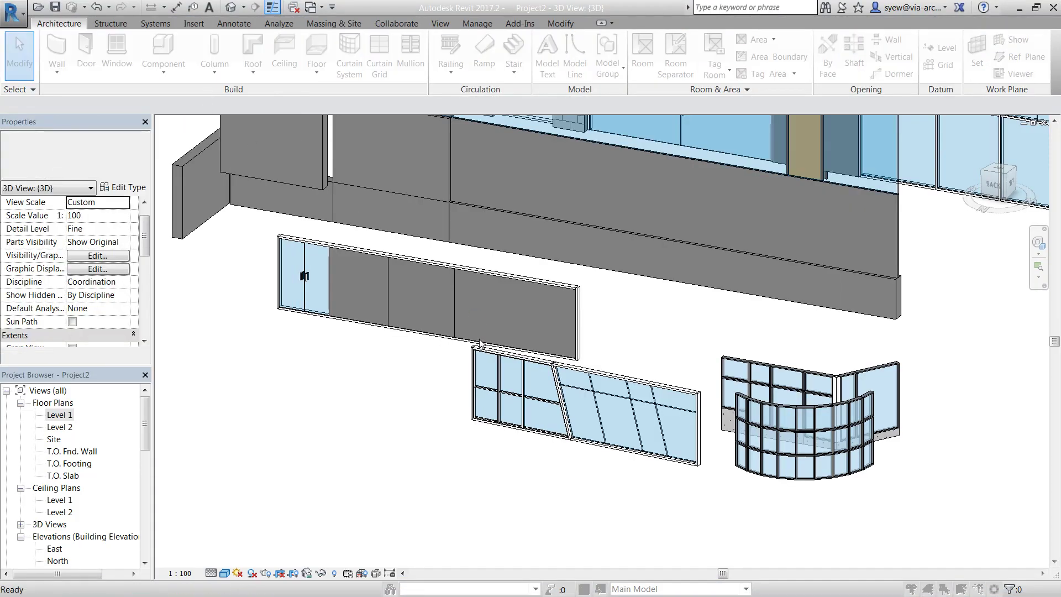
click(476, 319)
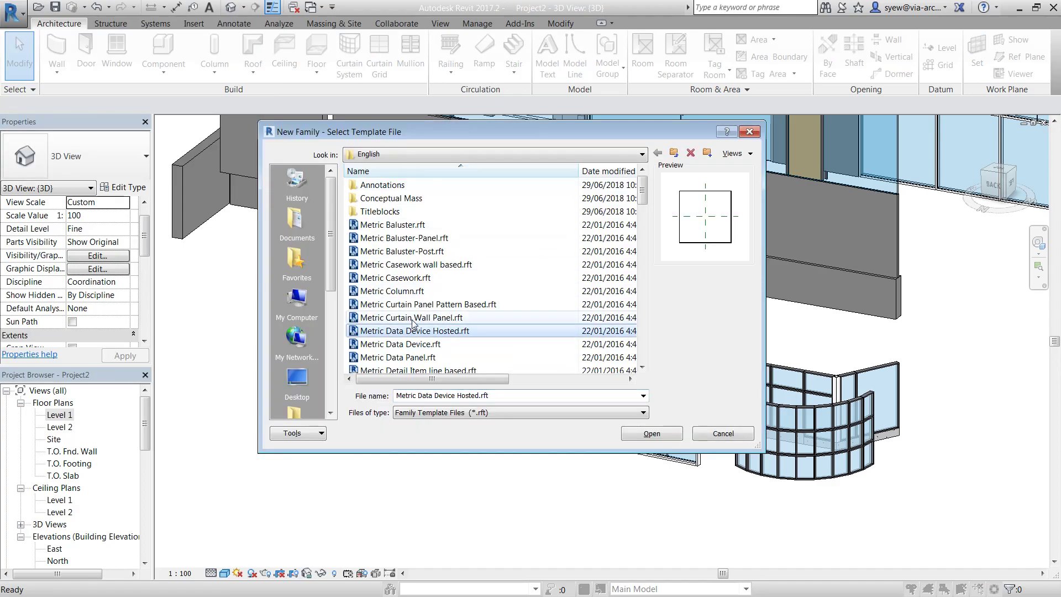
click(653, 434)
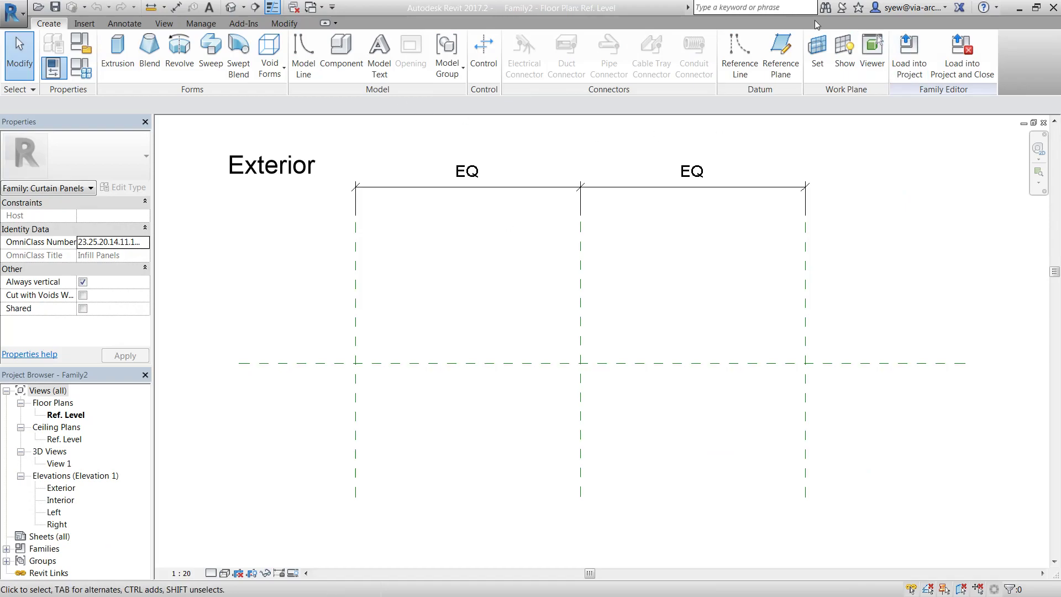
- Draw two horizontal reference planes across the panel plan, one on the exterior side and one on the interior side of the existing centre plane
click(780, 56)
click(296, 285)
click(871, 285)
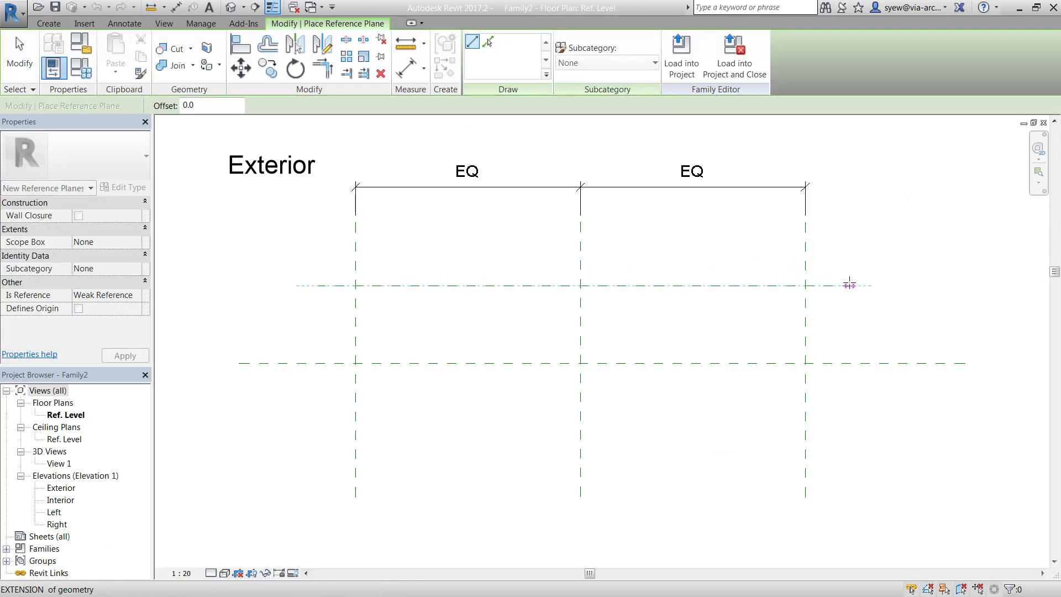
click(315, 427)
click(899, 428)
key(Escape)
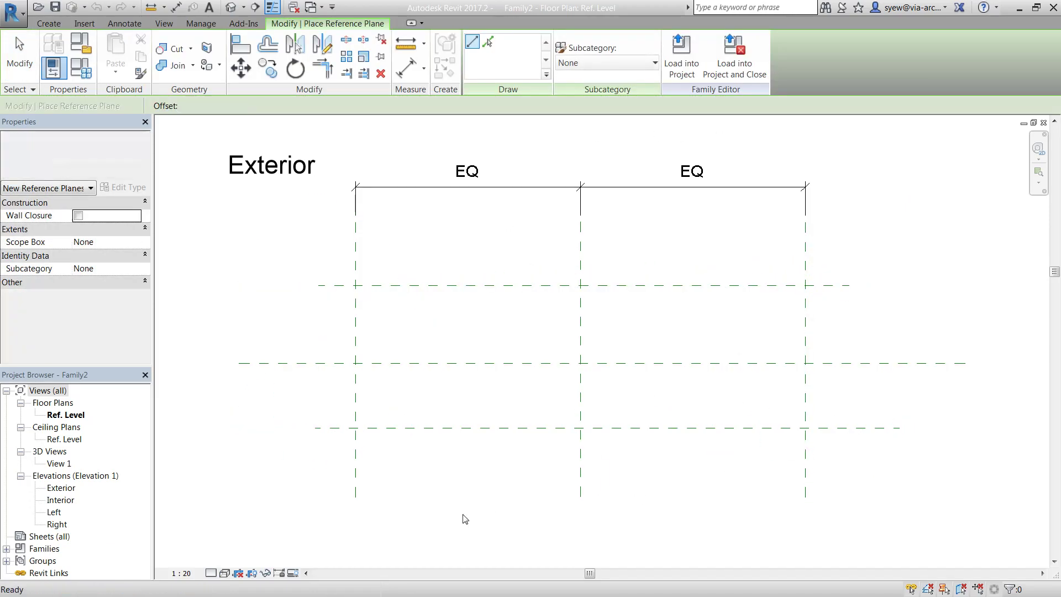
key(Escape)
- Set the family's length units to feet and fractional inches, rounded to the nearest 1/256"
key(u)
key(n)
click(585, 211)
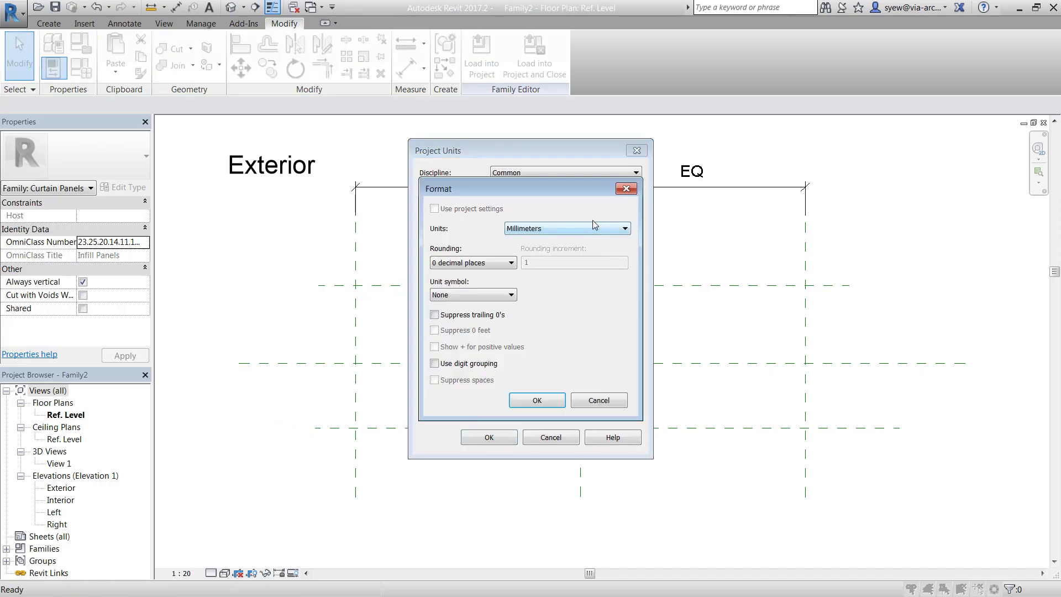
click(594, 224)
click(553, 245)
click(486, 262)
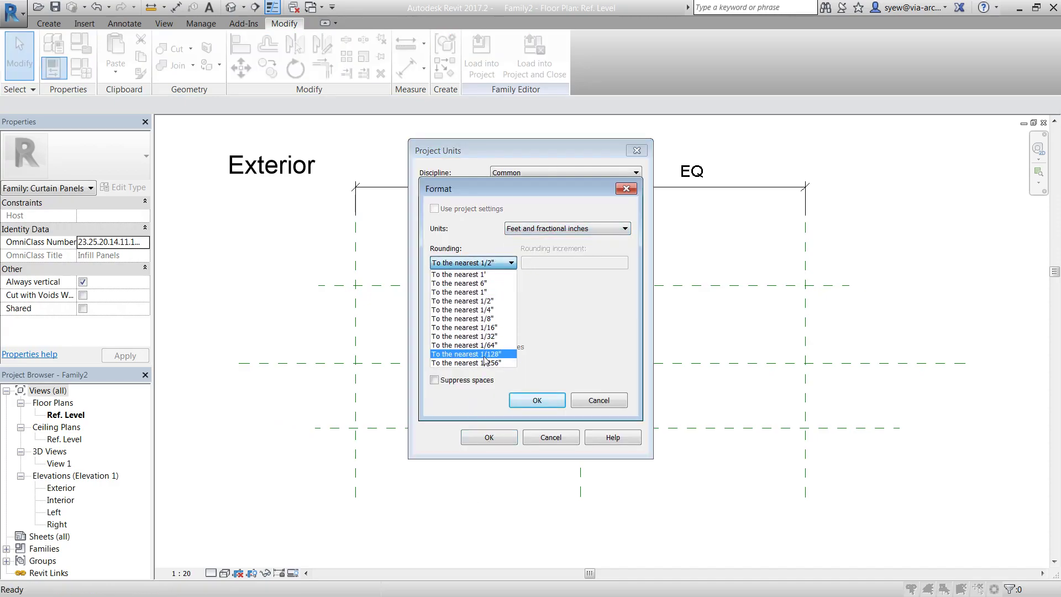
click(485, 363)
click(520, 396)
click(488, 437)
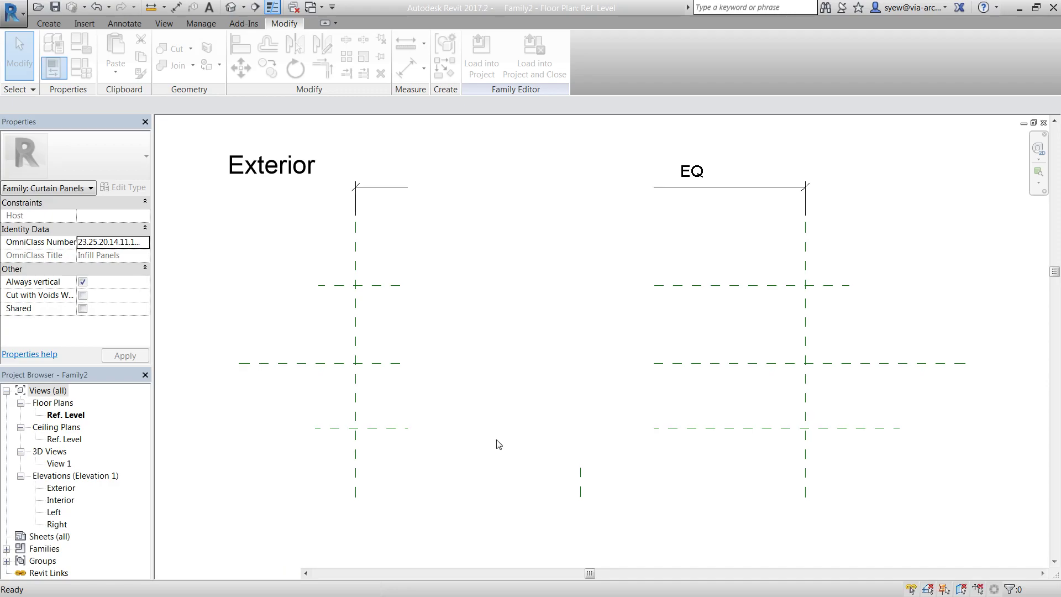
- Set the exterior and interior reference planes each 1'-0" from the centre plane
click(475, 286)
click(421, 324)
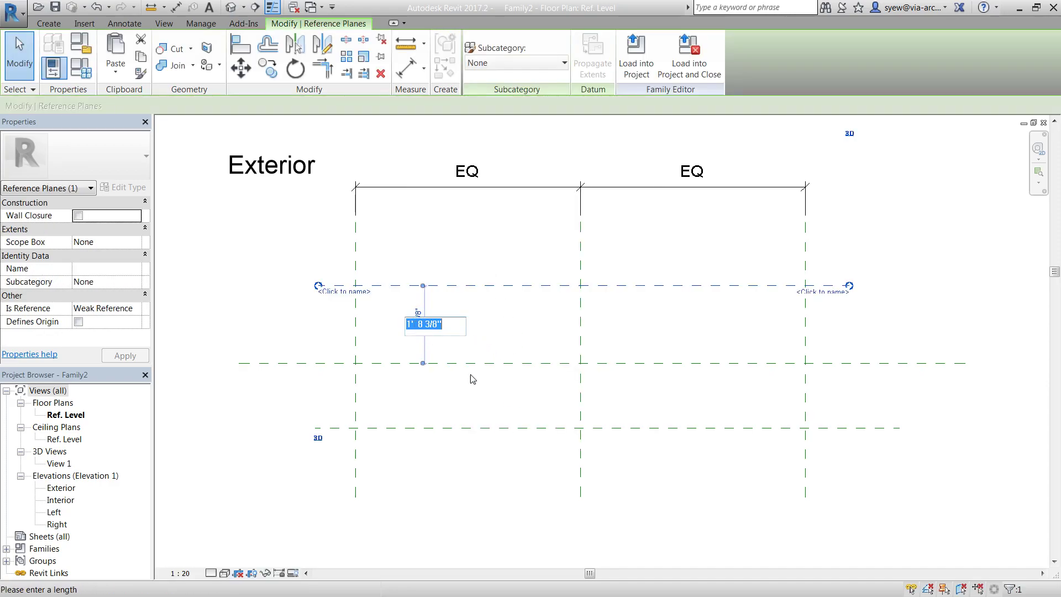
text(1)
key(Return)
click(482, 427)
click(425, 393)
text(17)
key(Return)
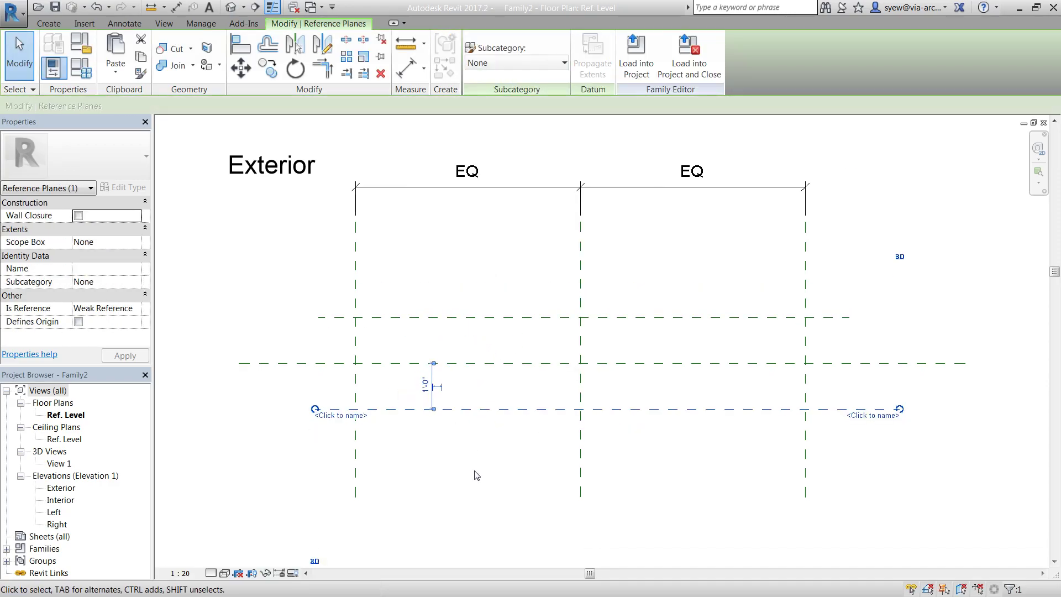
click(473, 540)
- Add aligned dimensions from the centre plane to the exterior plane and from the exterior plane to the interior plane
click(176, 7)
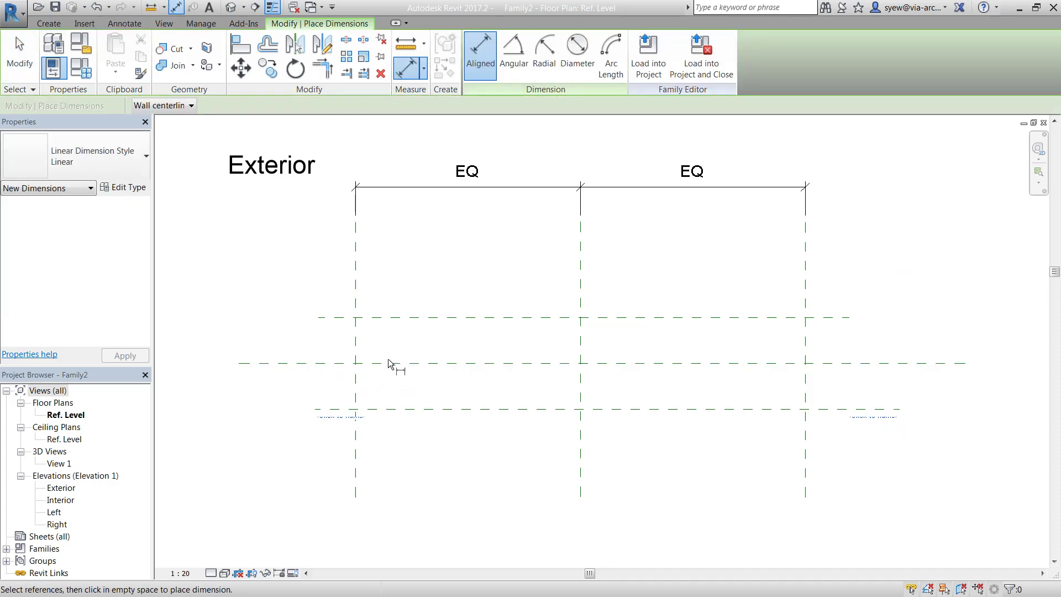
click(391, 362)
click(393, 318)
click(273, 332)
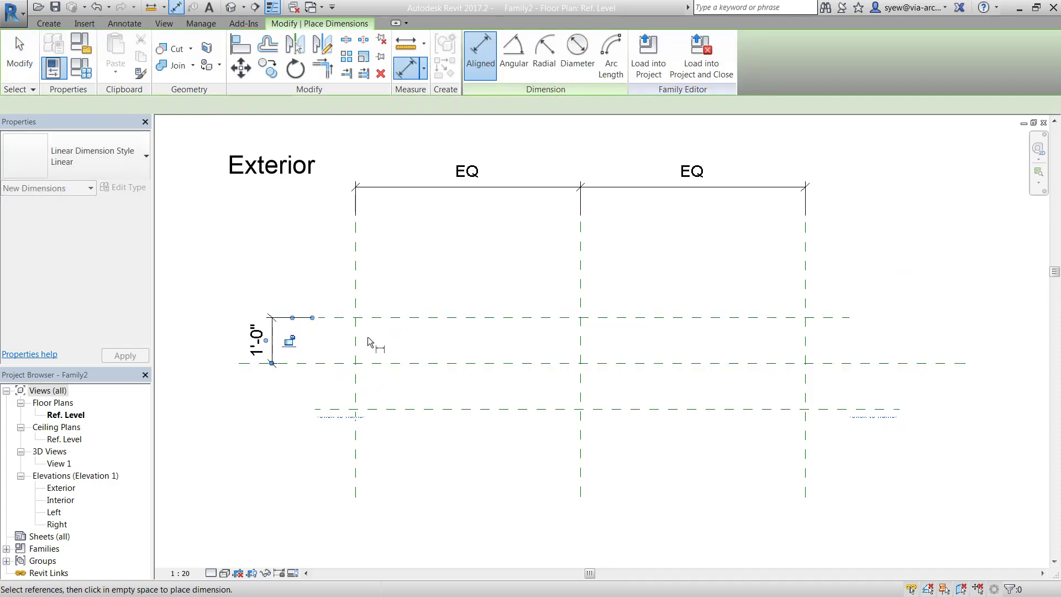
click(391, 318)
click(391, 409)
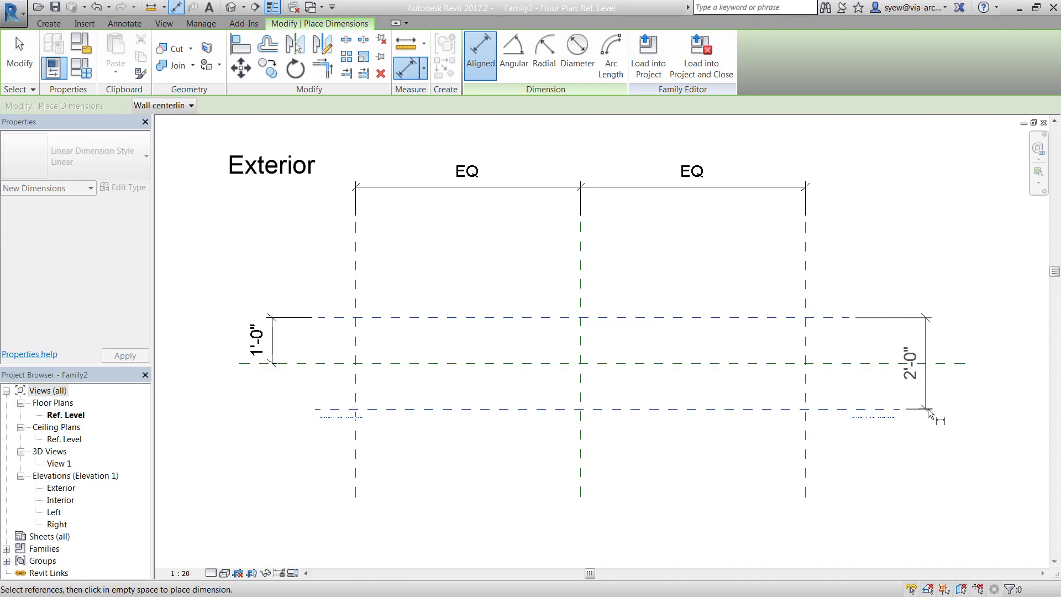
click(950, 423)
key(Escape)
key(Escape)
- Label the dimension between the centre and exterior planes with a new type parameter named Offset Exterior
click(257, 329)
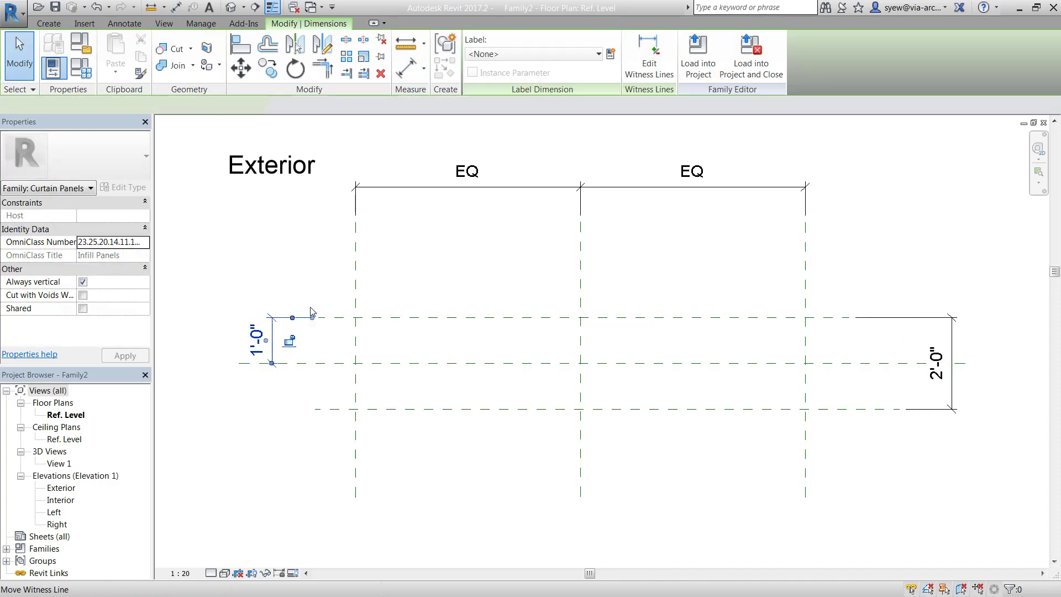
click(609, 55)
text(Of)
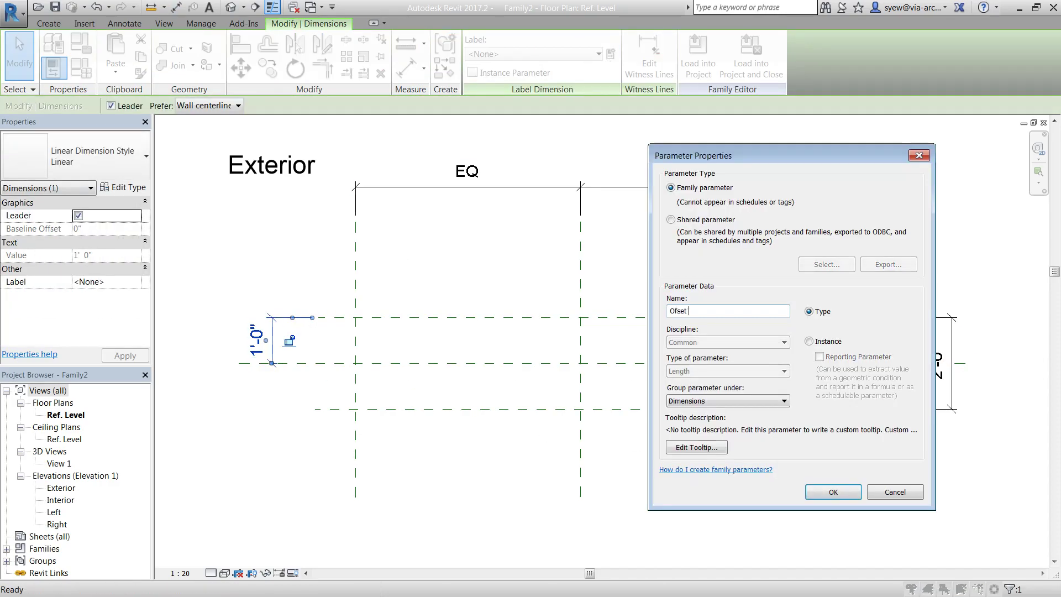
text(fset Exterior)
key(Return)
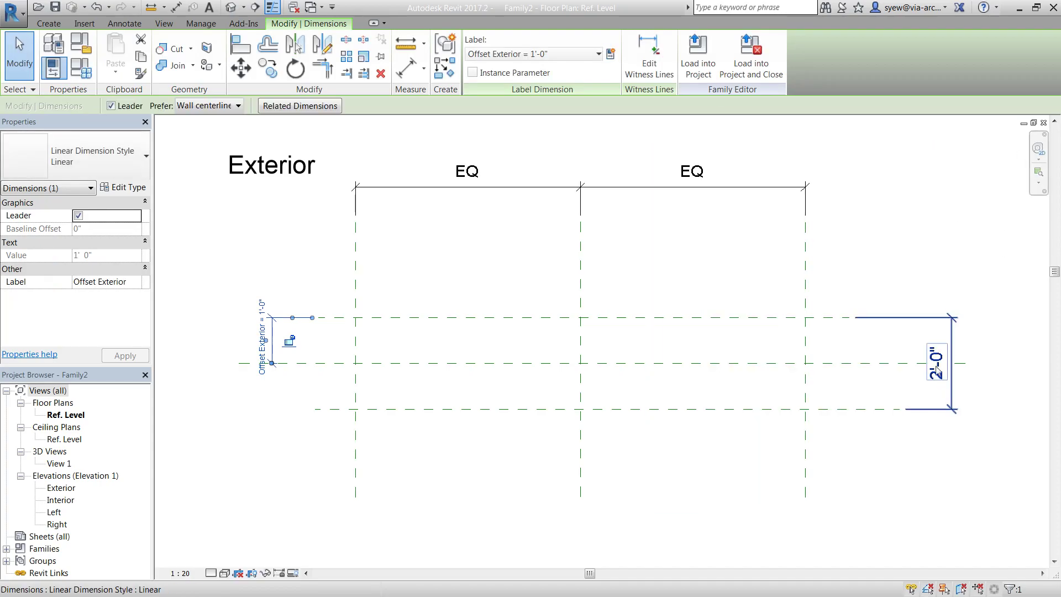
- Label the dimension between the exterior and interior planes with a new type parameter named Offset Interior
click(951, 314)
click(964, 357)
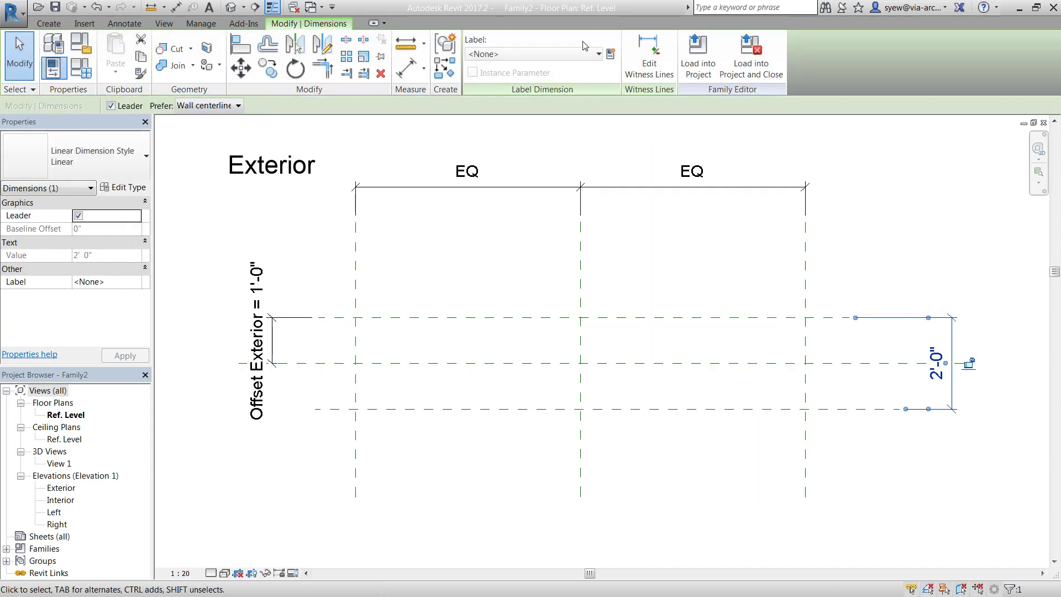
click(611, 54)
text(Offset)
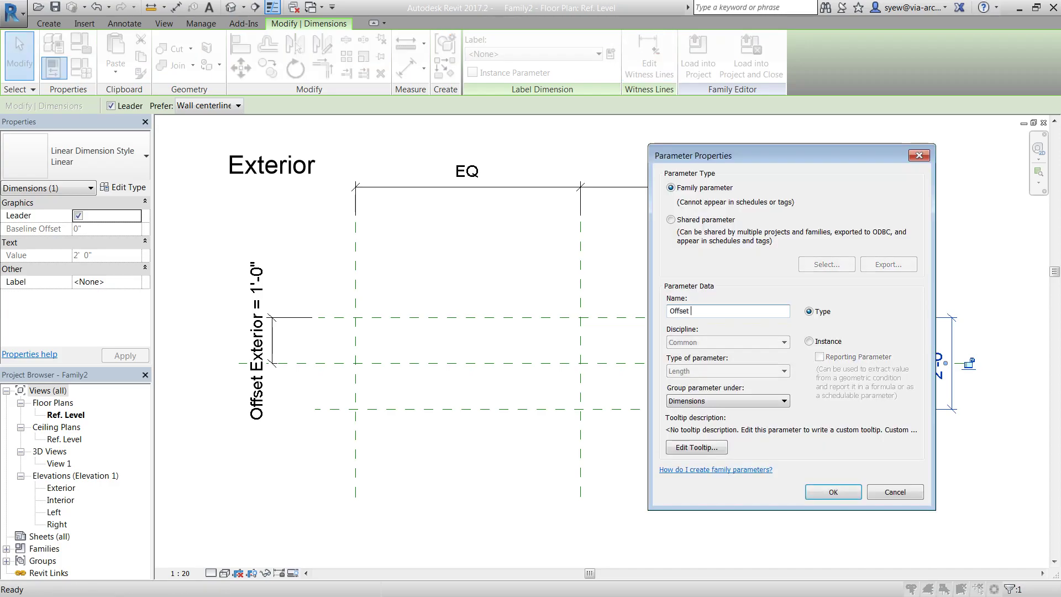
text( Interior)
key(Return)
click(694, 379)
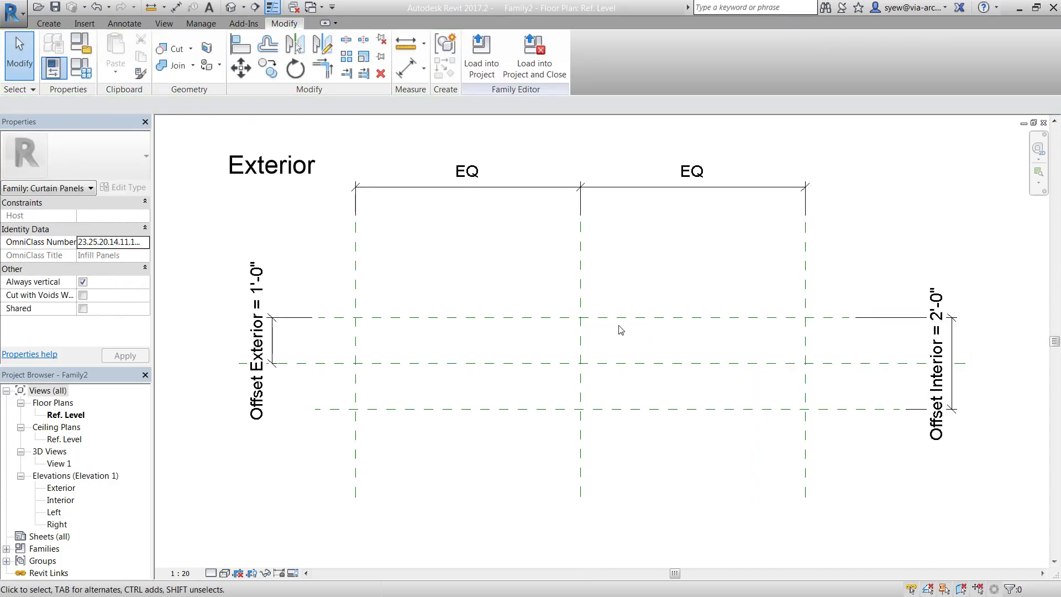
- Copy the interior reference plane 4.5" farther toward the interior
scroll(547, 370, up, 3)
click(509, 340)
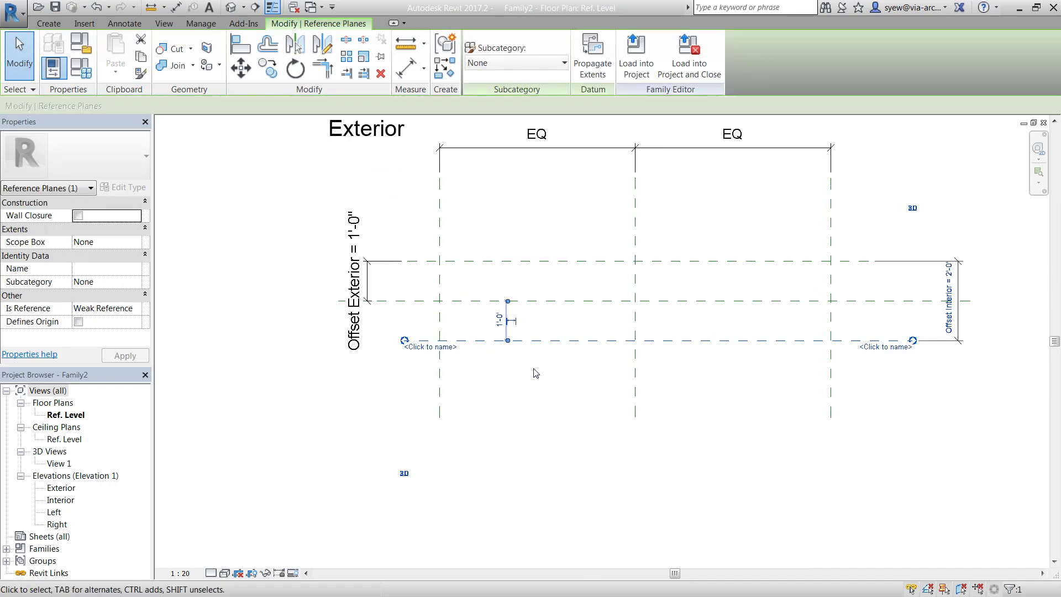
click(268, 68)
click(490, 352)
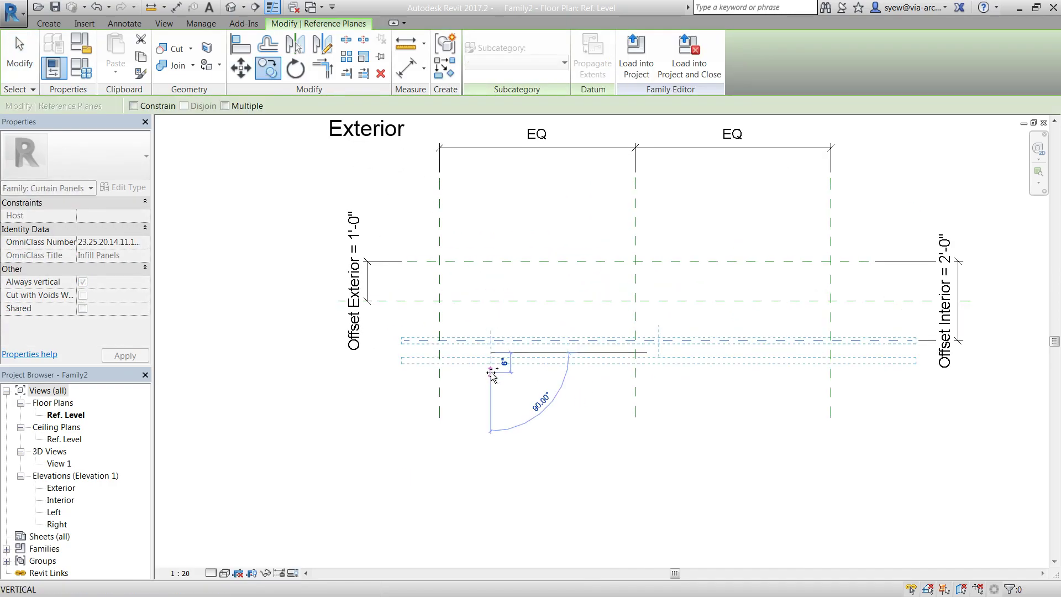
text(4.5)
key(Return)
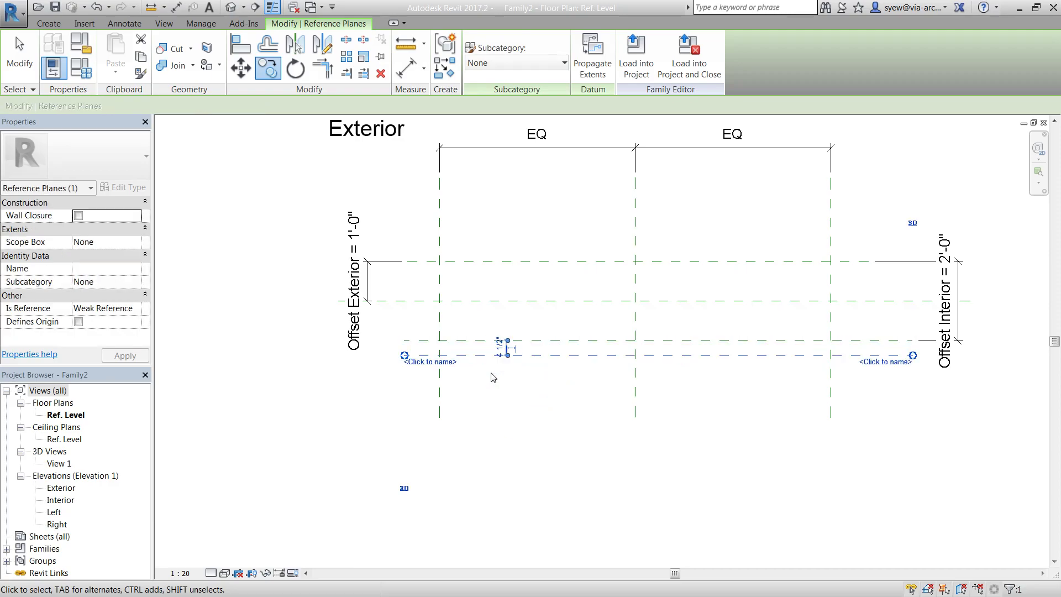
key(Escape)
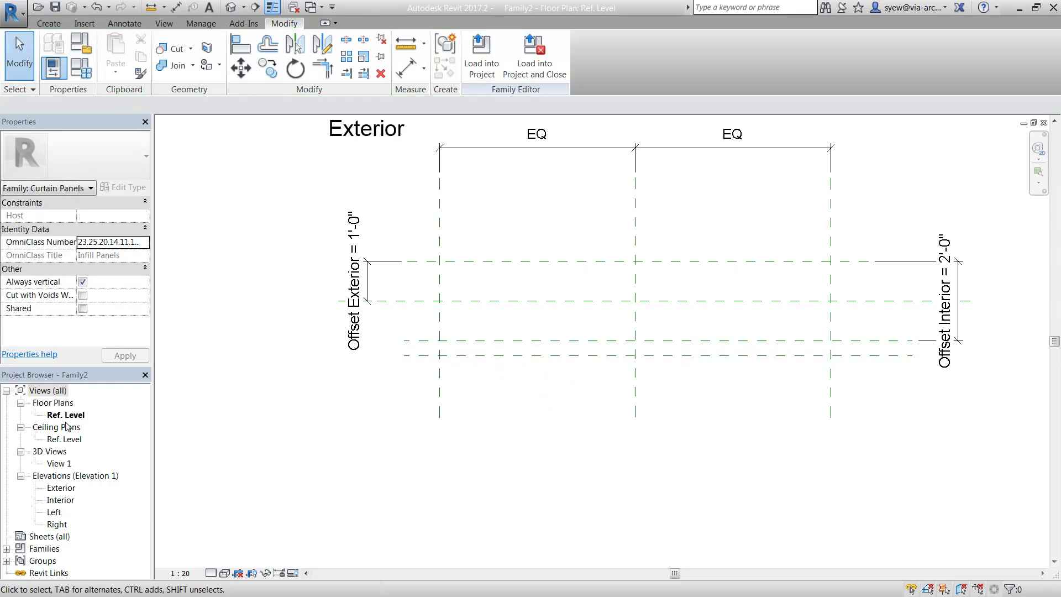
- In the Exterior elevation, draw reference planes about 6" inside the panel's left and right edges and about 7" below its top edge
double_click(62, 487)
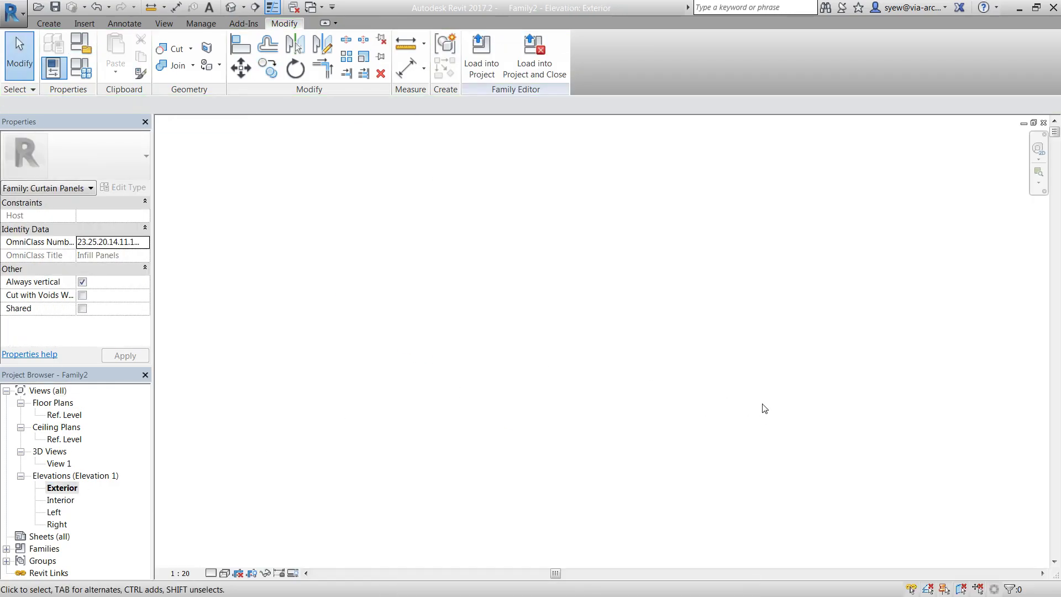
key(a)
click(49, 23)
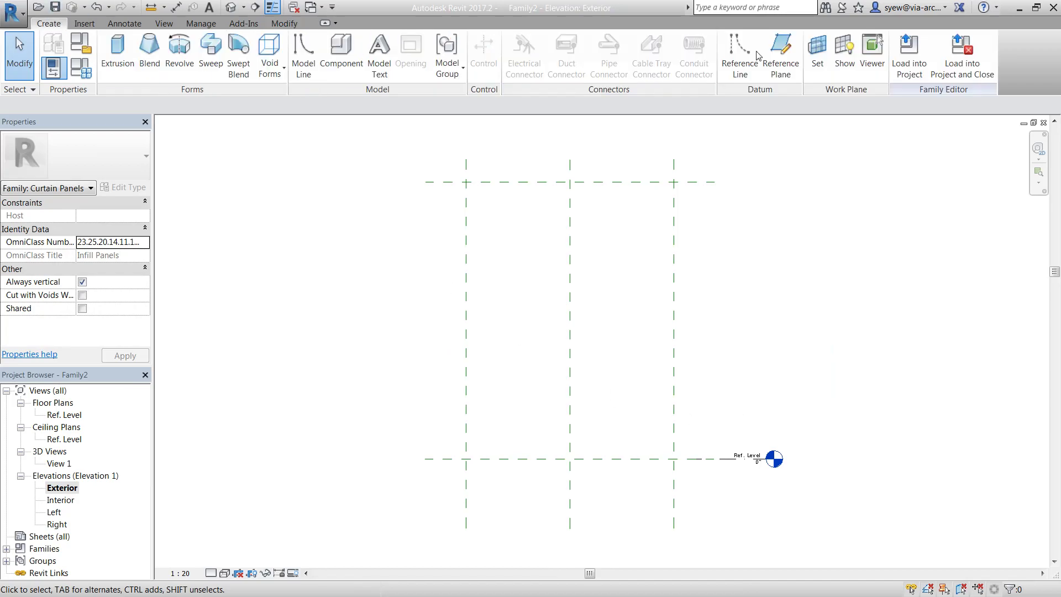
click(779, 55)
click(478, 508)
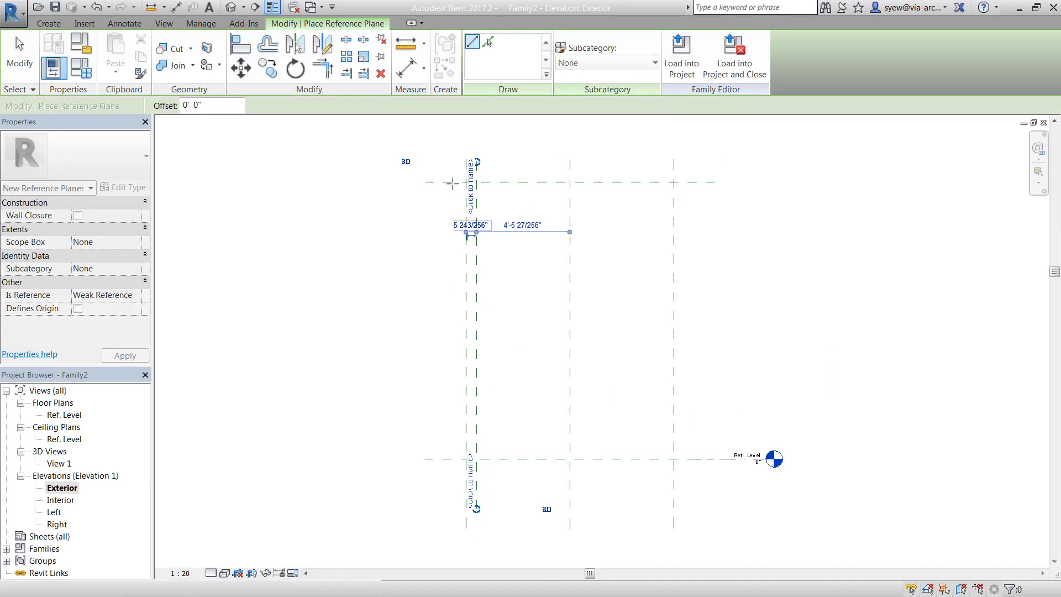
click(438, 194)
click(767, 194)
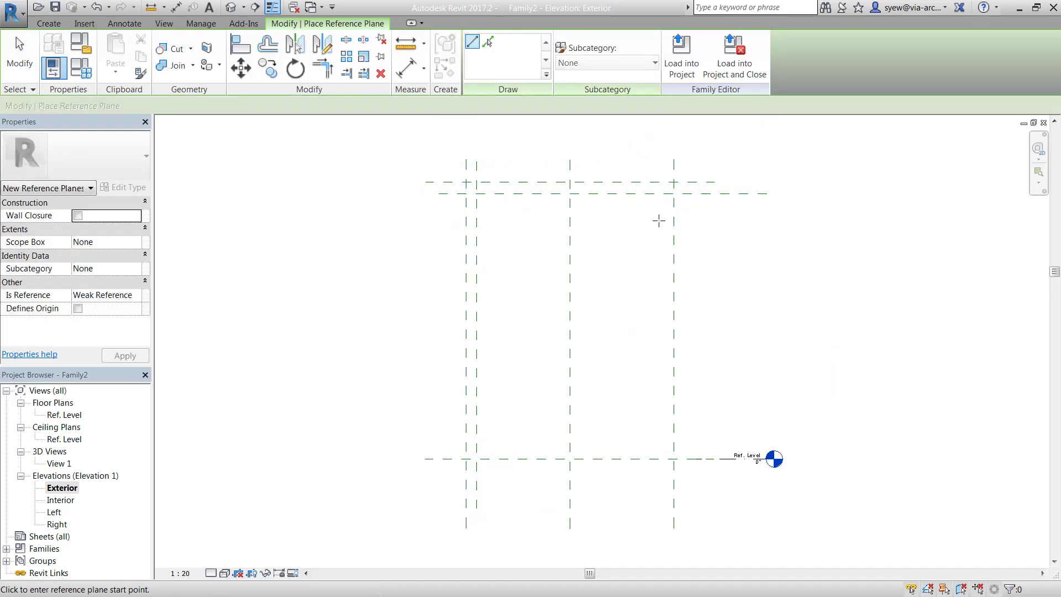
click(663, 162)
click(662, 496)
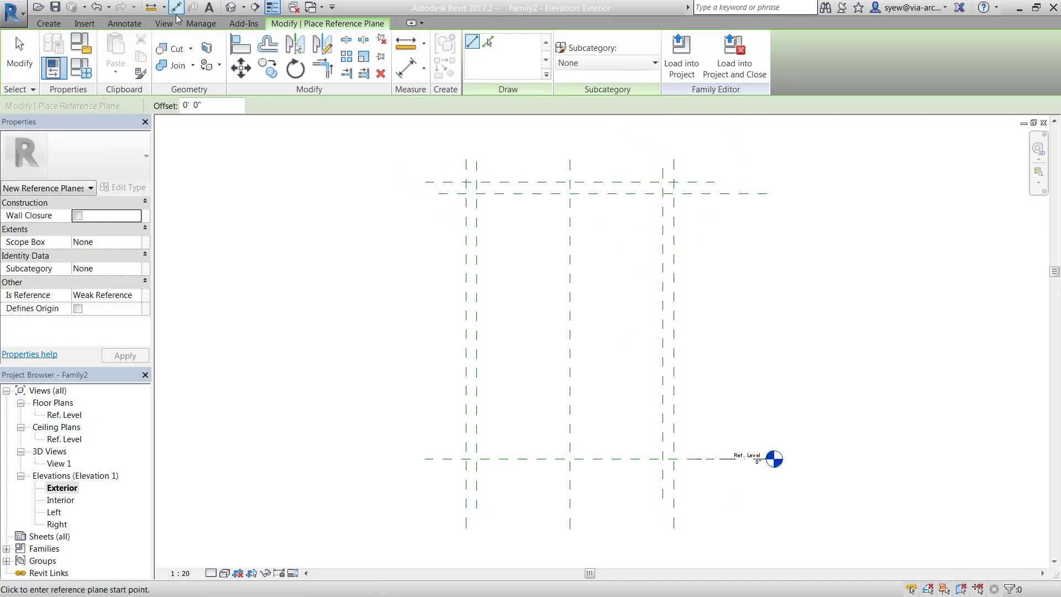
- Add aligned dimensions between the top, right and left panel edge planes and their adjacent inner reference planes
click(177, 7)
click(692, 182)
click(702, 193)
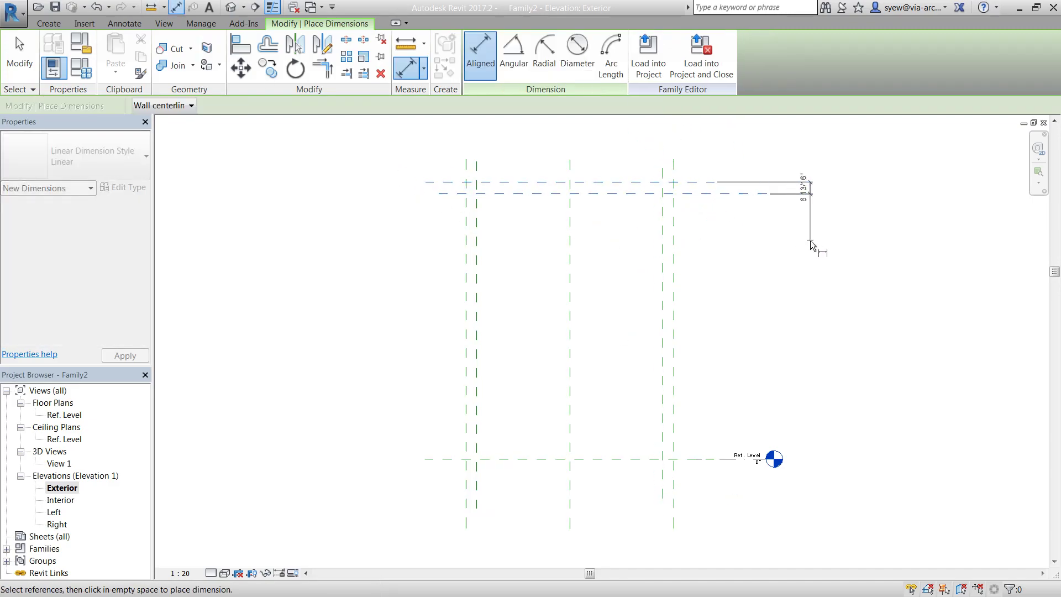
click(807, 232)
click(664, 478)
click(674, 485)
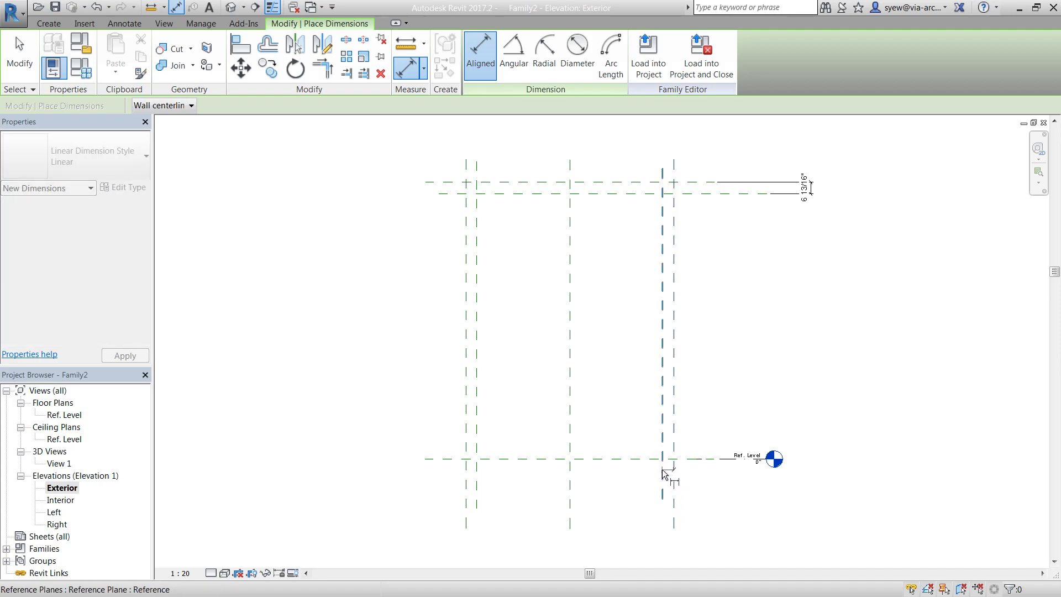
click(667, 524)
click(466, 484)
click(476, 476)
click(514, 541)
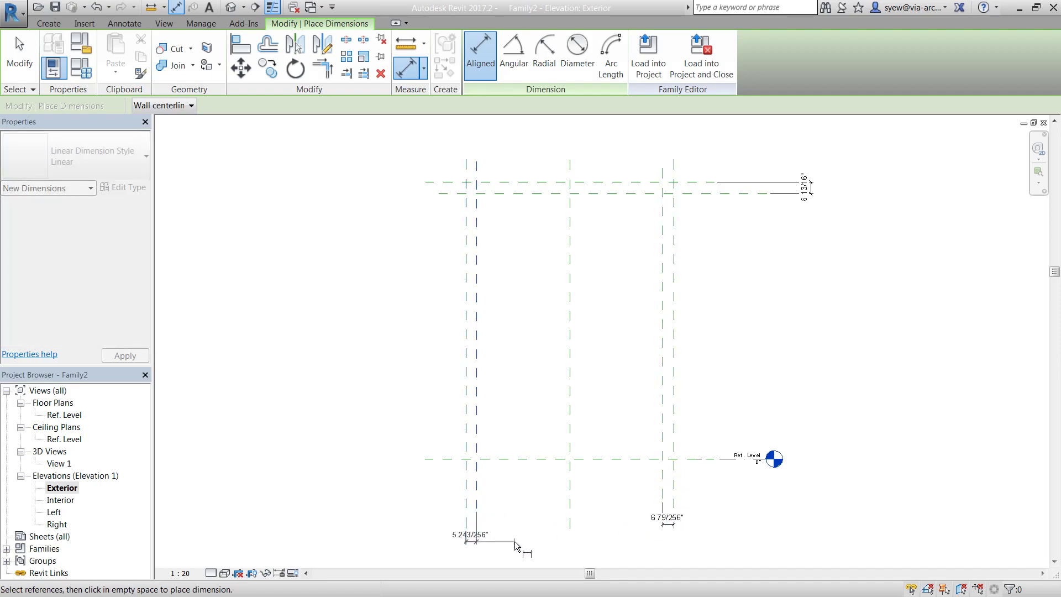
key(Escape)
key(Escape)
- Set the left inner reference plane 2" from the panel's left edge plane
click(476, 486)
click(484, 533)
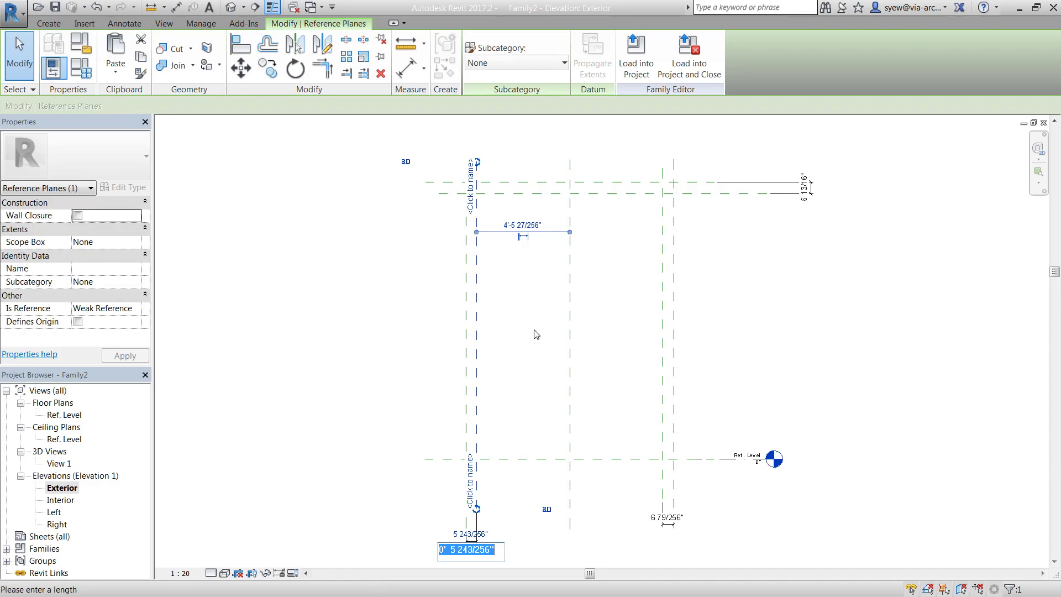
text(2)
key(Return)
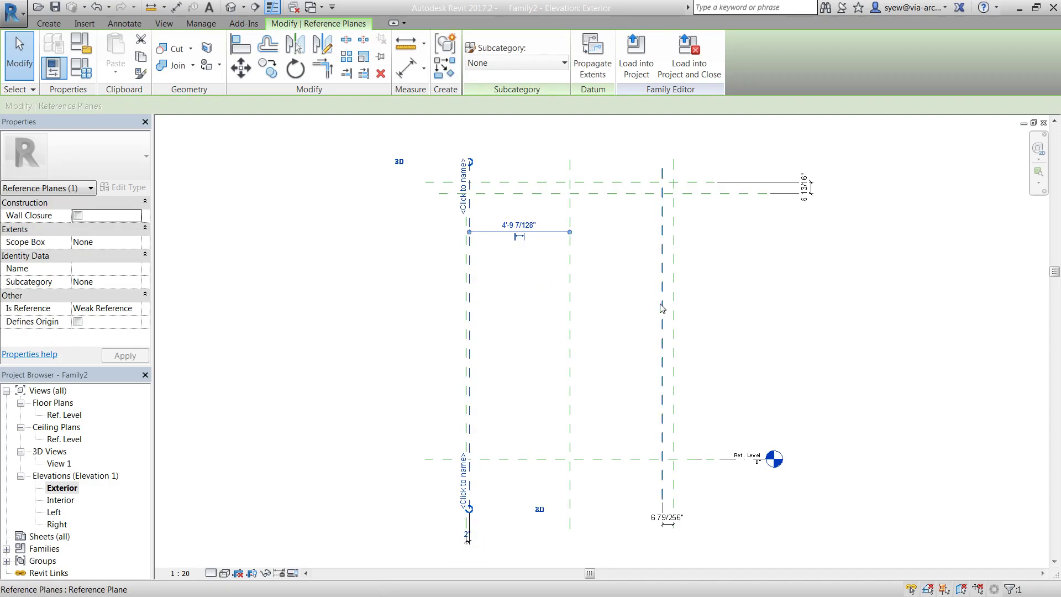
key(Escape)
- Set the upper inner reference plane 2" below the panel's top edge plane
click(717, 191)
click(803, 188)
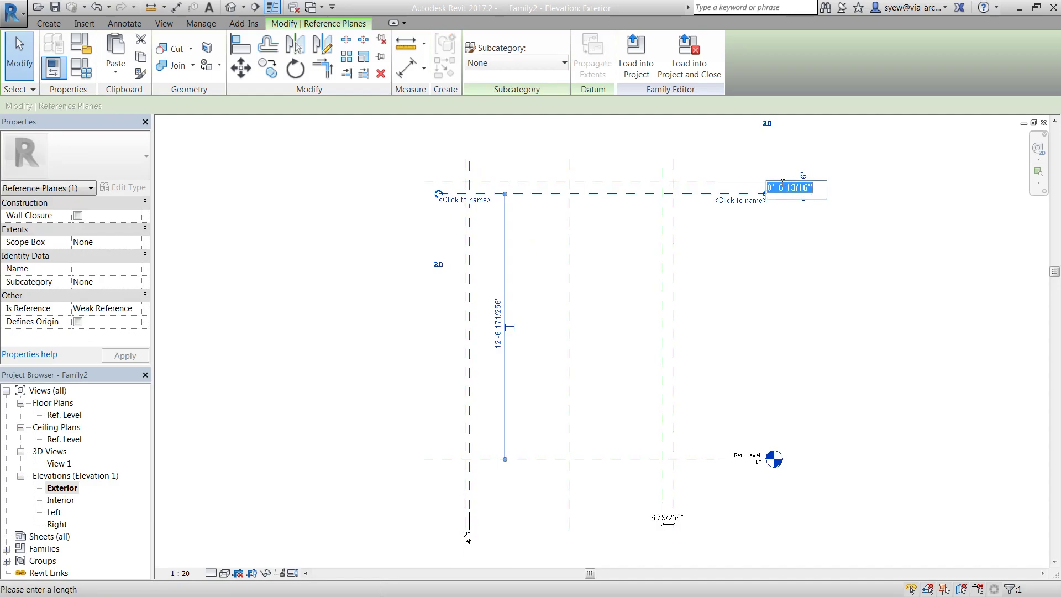
text(2)
key(Return)
key(Escape)
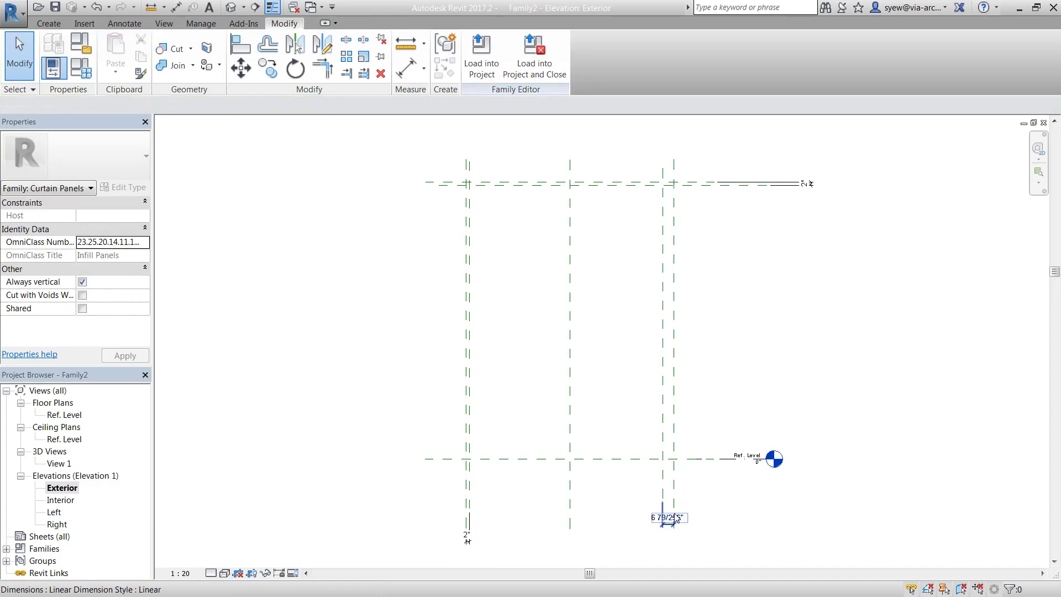
- Set the right inner reference plane 2" from the panel's right edge plane
click(663, 507)
click(667, 517)
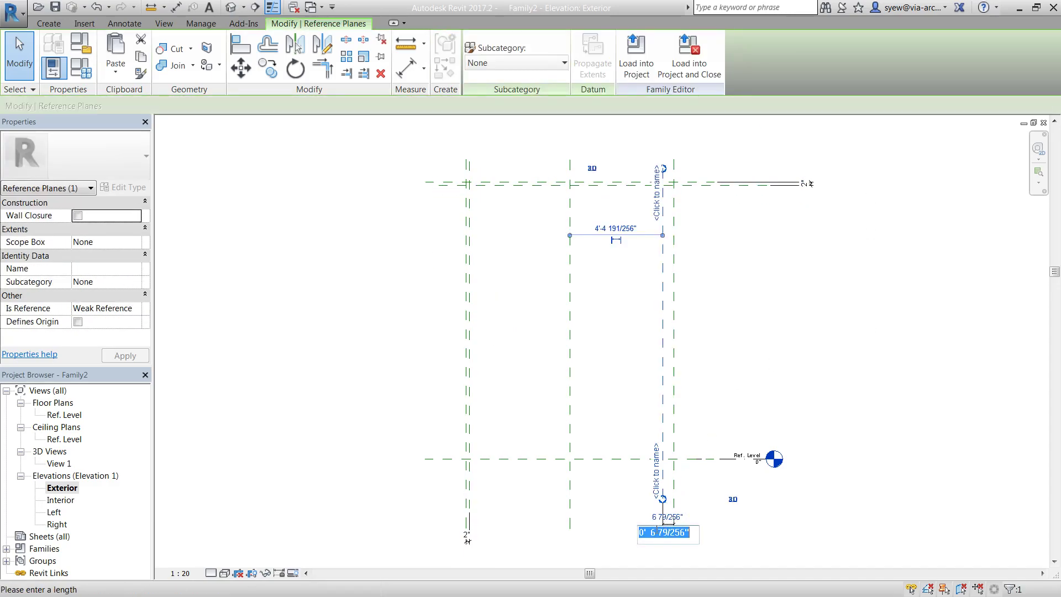
text(2)
key(Return)
key(Escape)
click(804, 186)
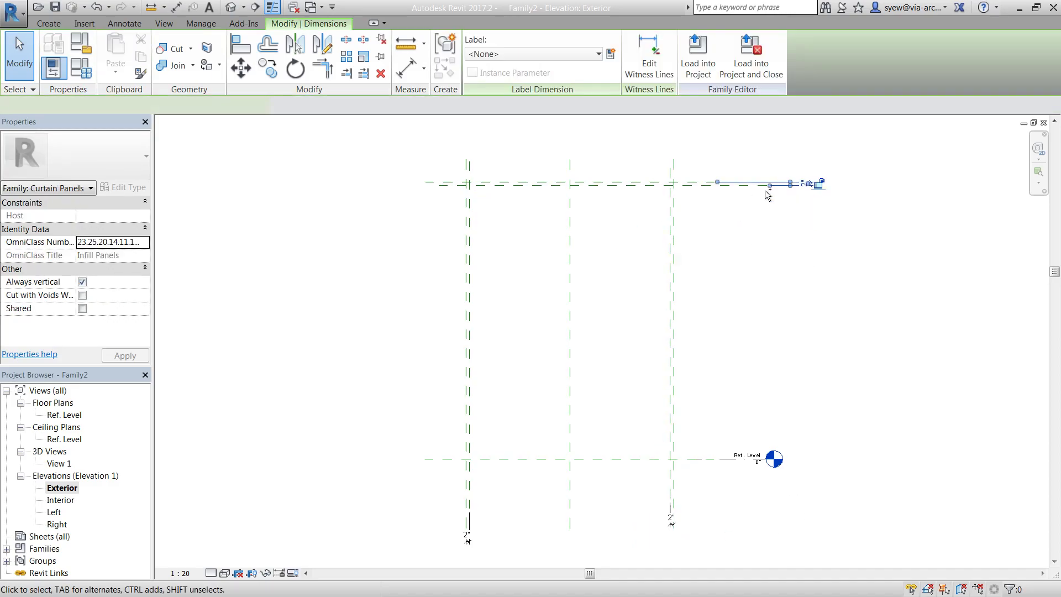
ctrl+click(671, 524)
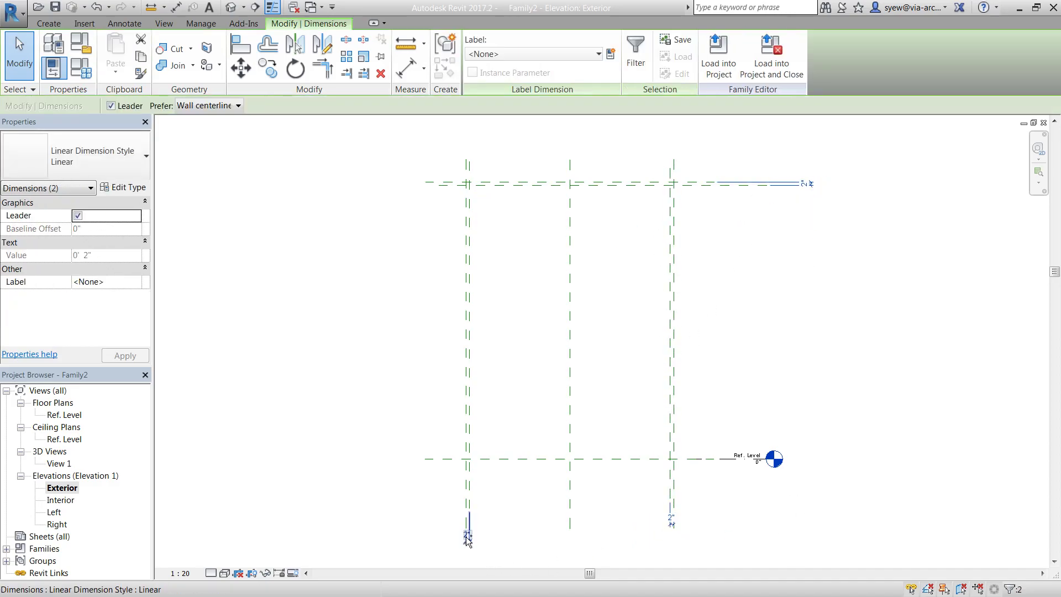
ctrl+click(467, 541)
click(611, 54)
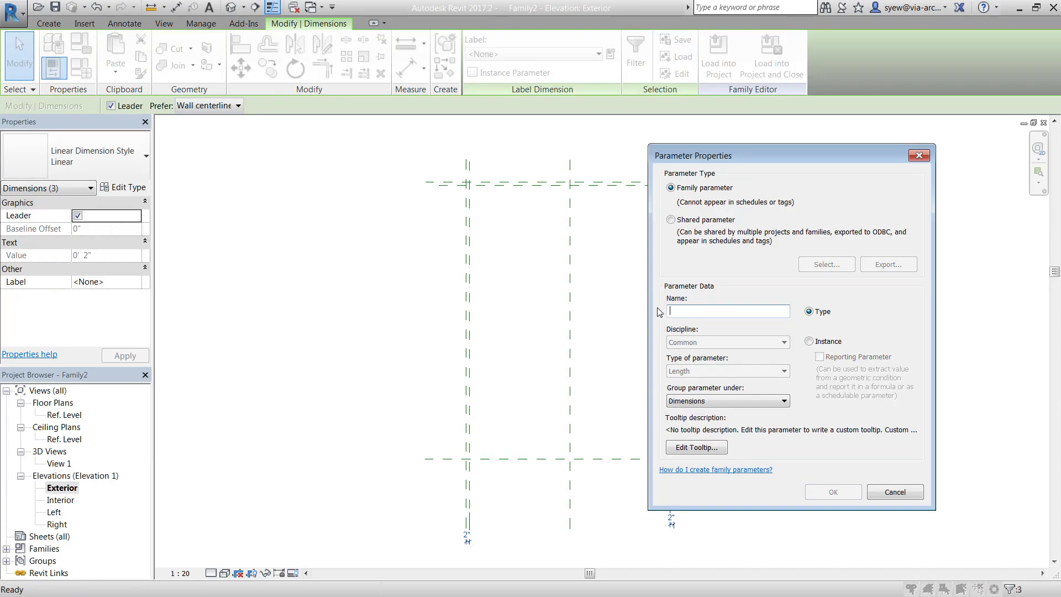
key(Escape)
key(Escape)
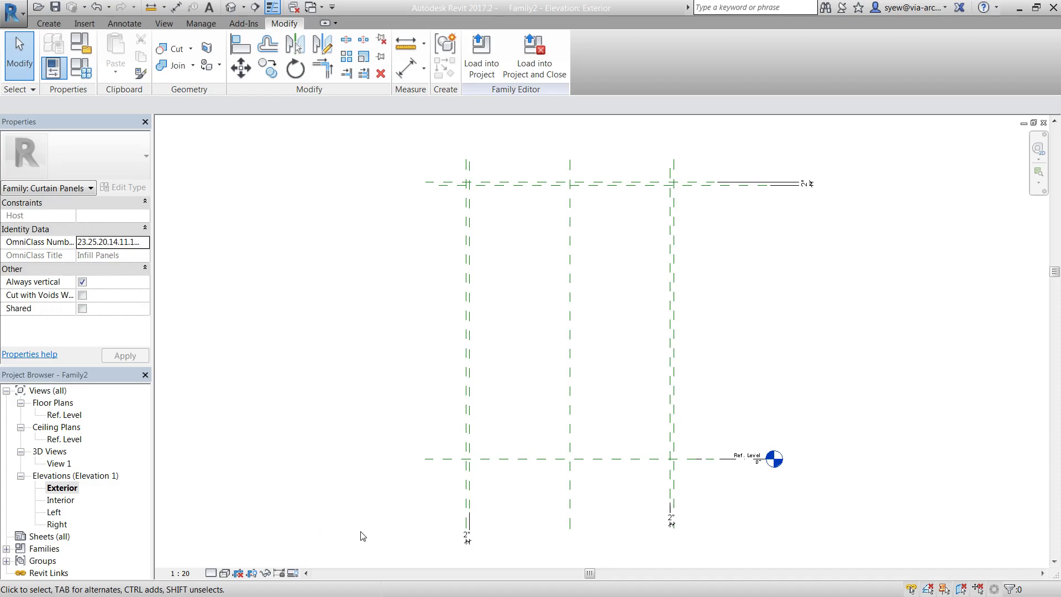
click(176, 7)
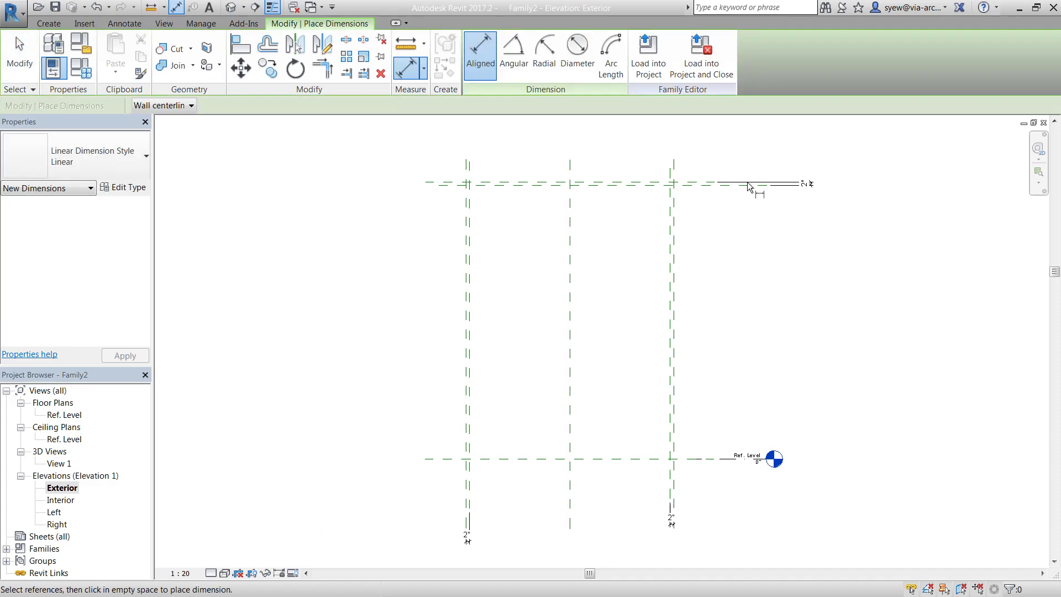
key(Escape)
- Label the left, right and upper 2" dimensions together with a new family type parameter named Frame Thickness
click(466, 537)
ctrl+click(672, 519)
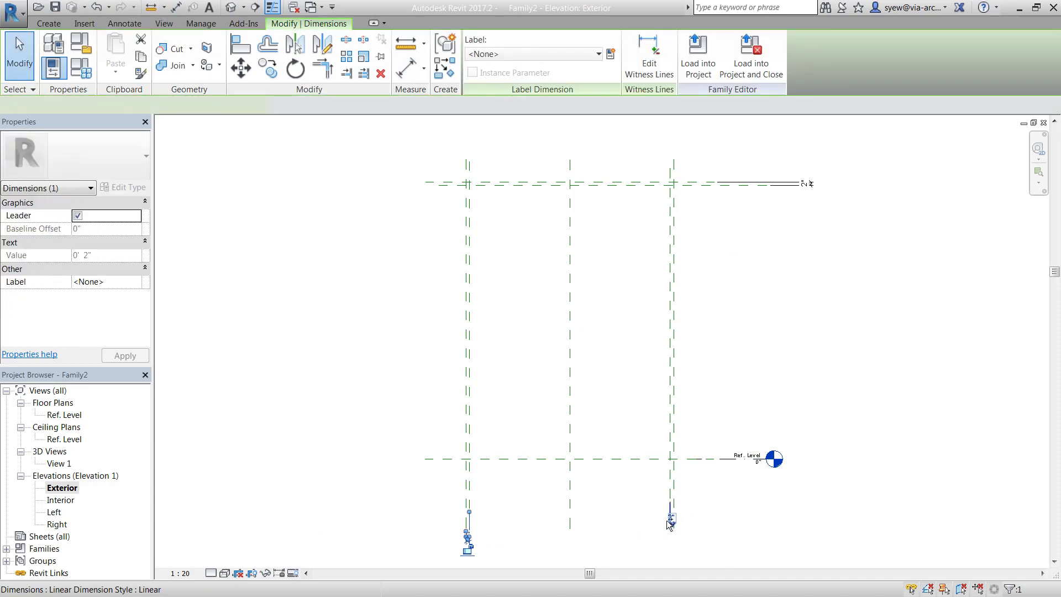
ctrl+click(808, 183)
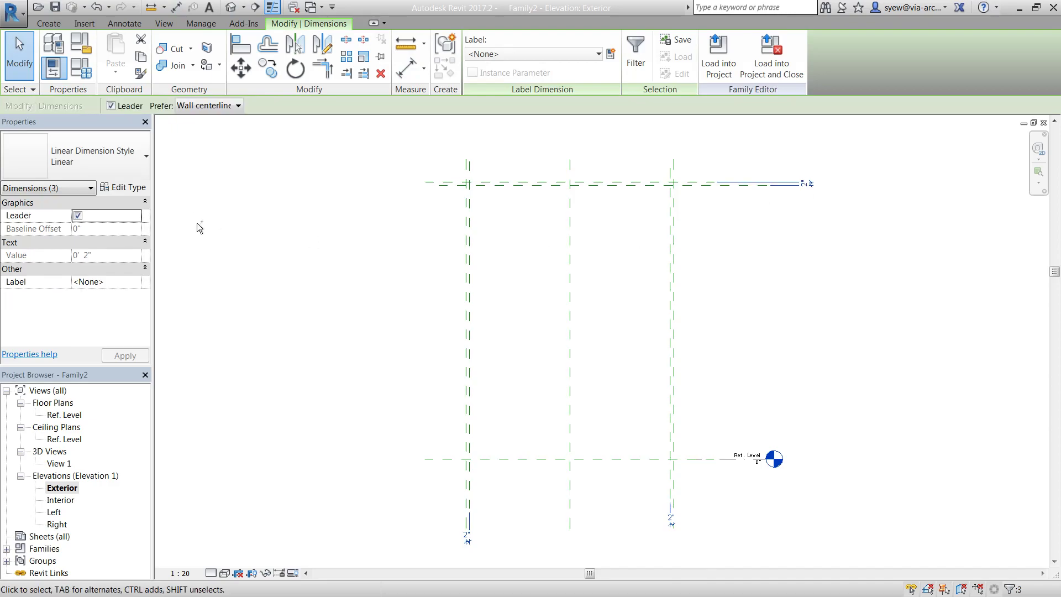
click(610, 53)
text(Fra)
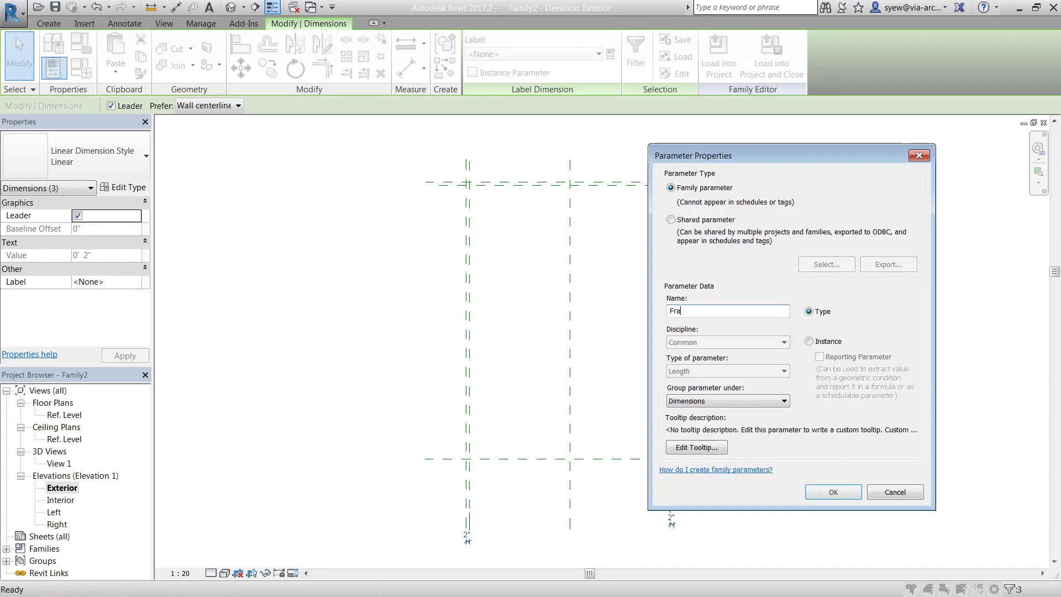
text(me Th)
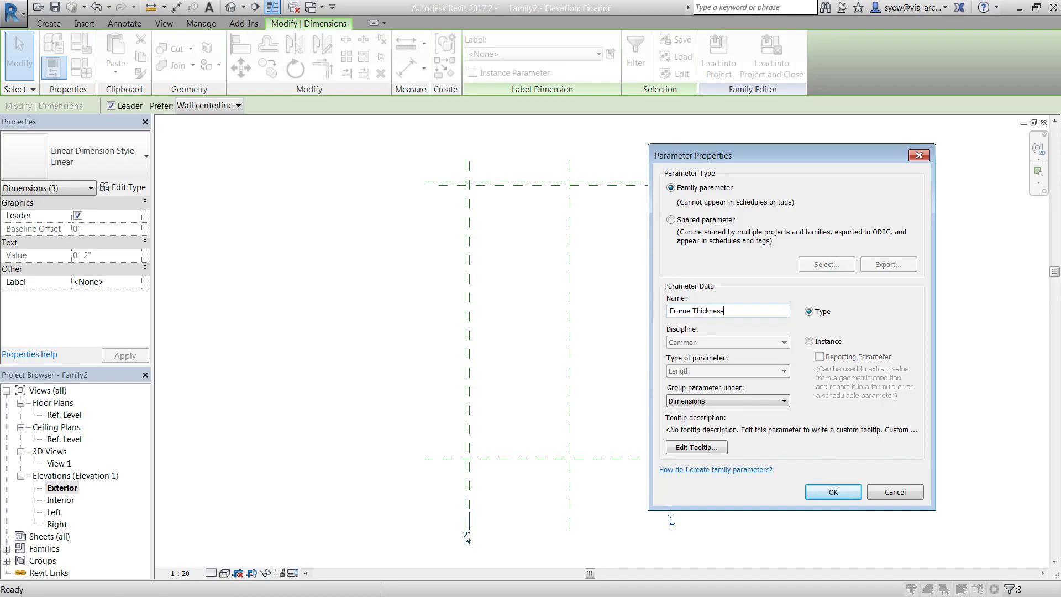
text(ickness)
key(Return)
key(Escape)
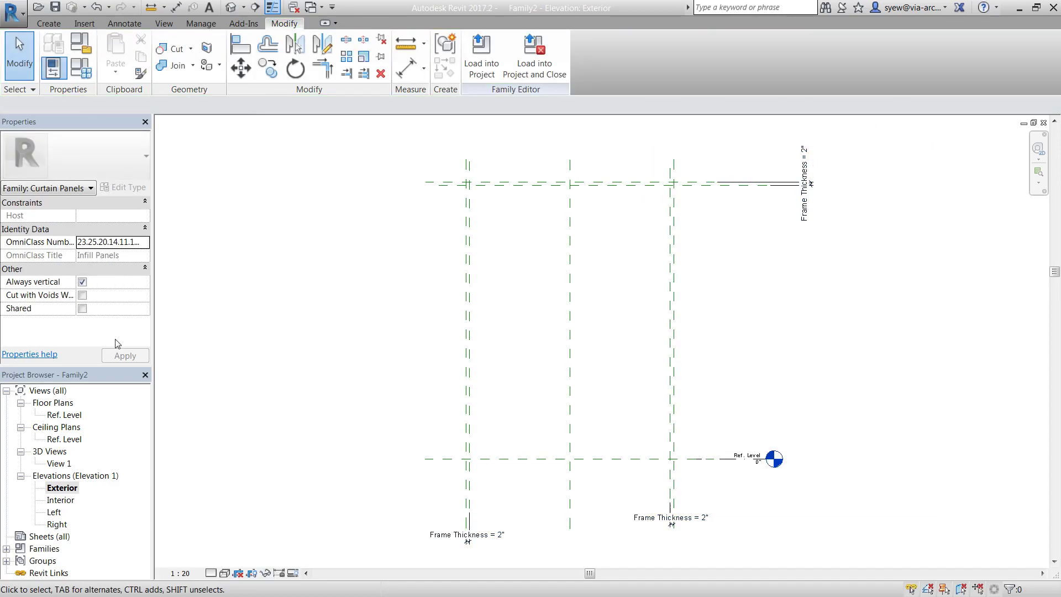
- Start an extrusion in the Exterior elevation and sketch its outer frame lines along the panel's left and top edge planes from Ref. Level
double_click(62, 414)
scroll(597, 249, up, 2)
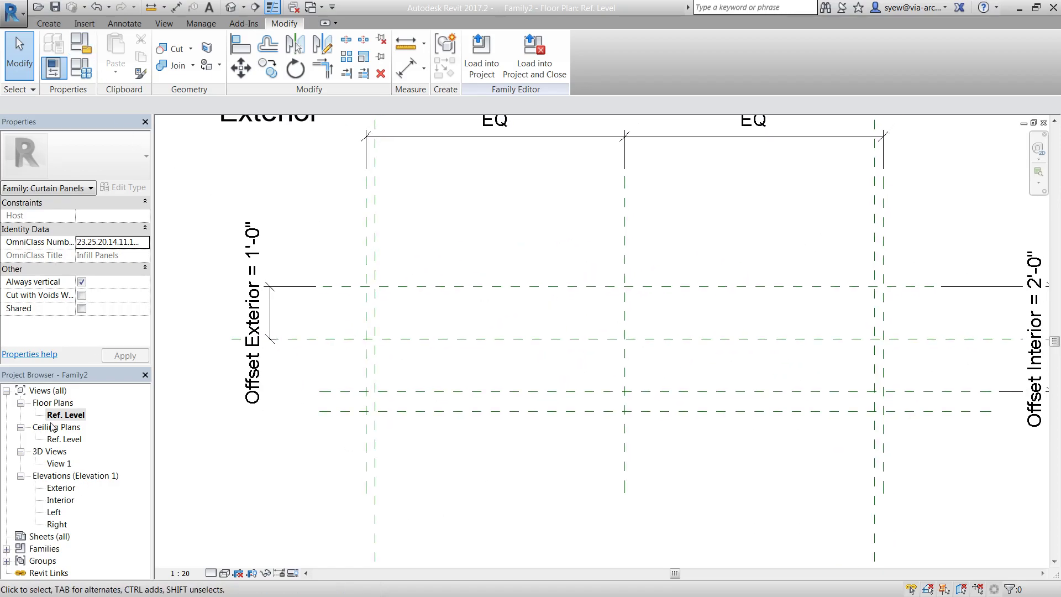
double_click(62, 489)
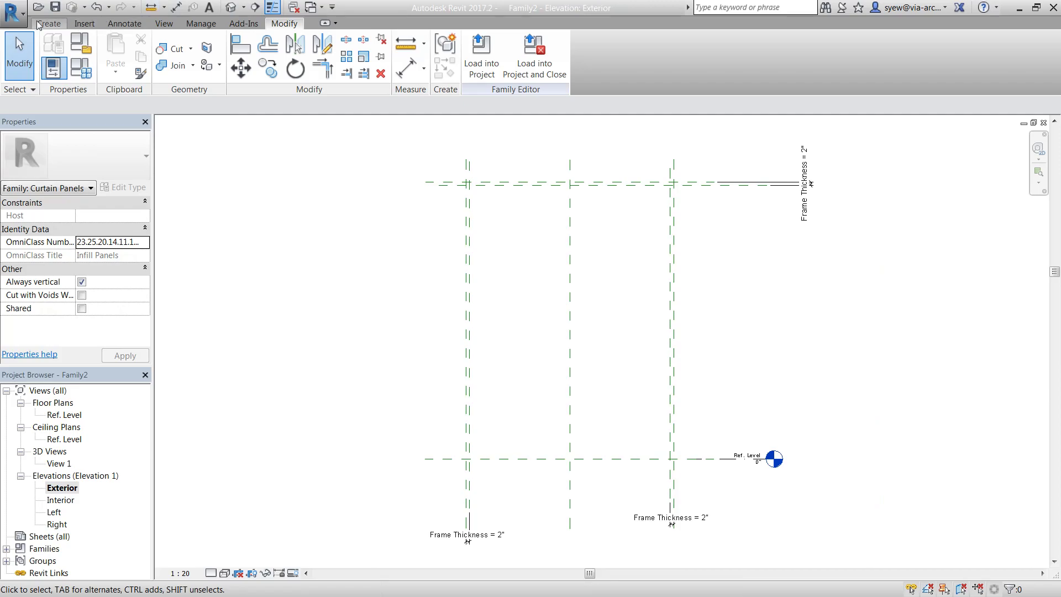
click(41, 23)
click(117, 55)
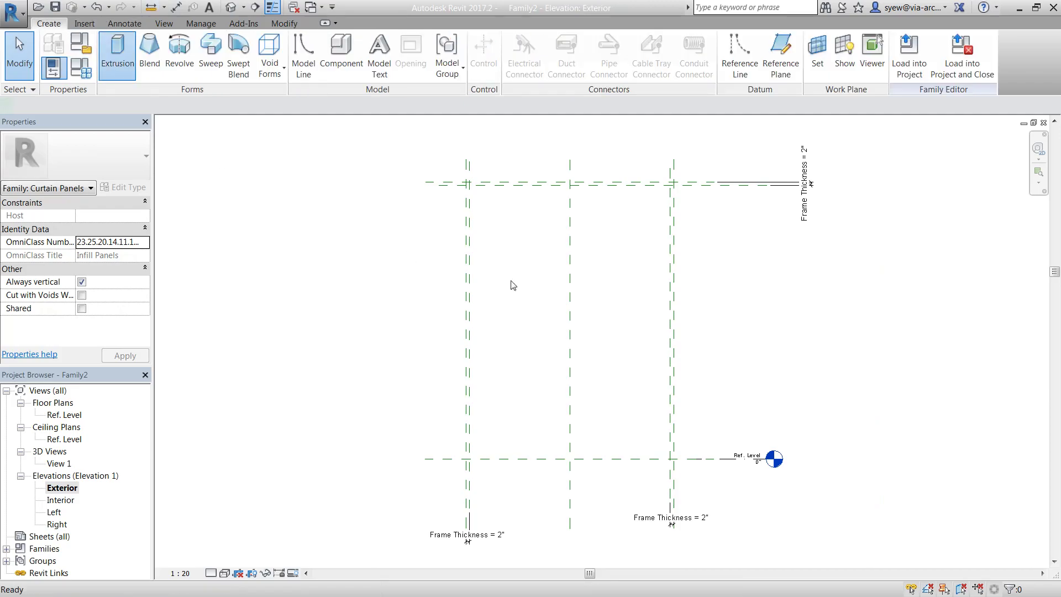
click(465, 458)
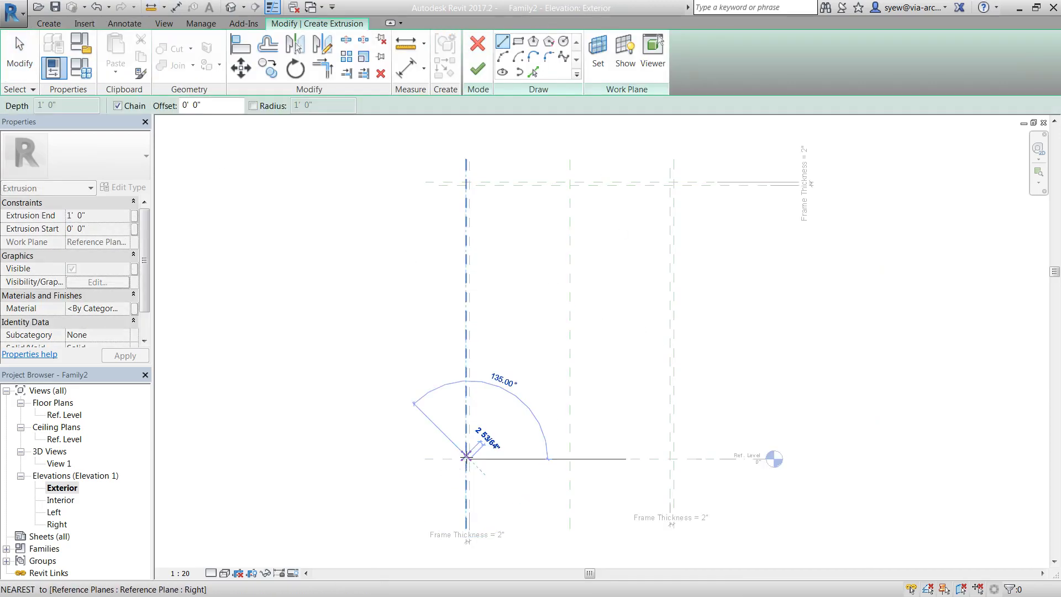
click(485, 458)
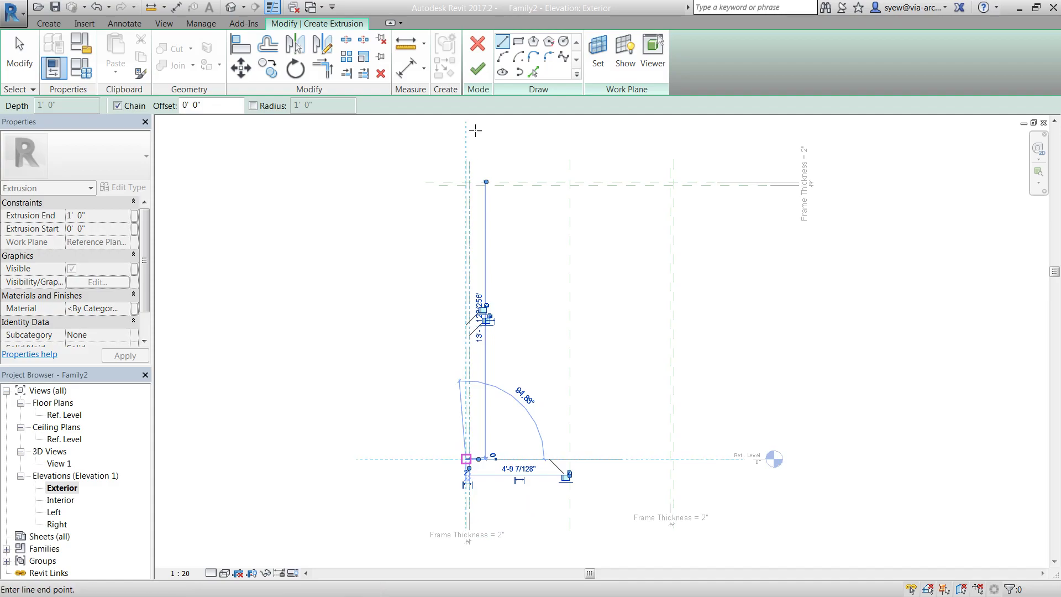
click(467, 182)
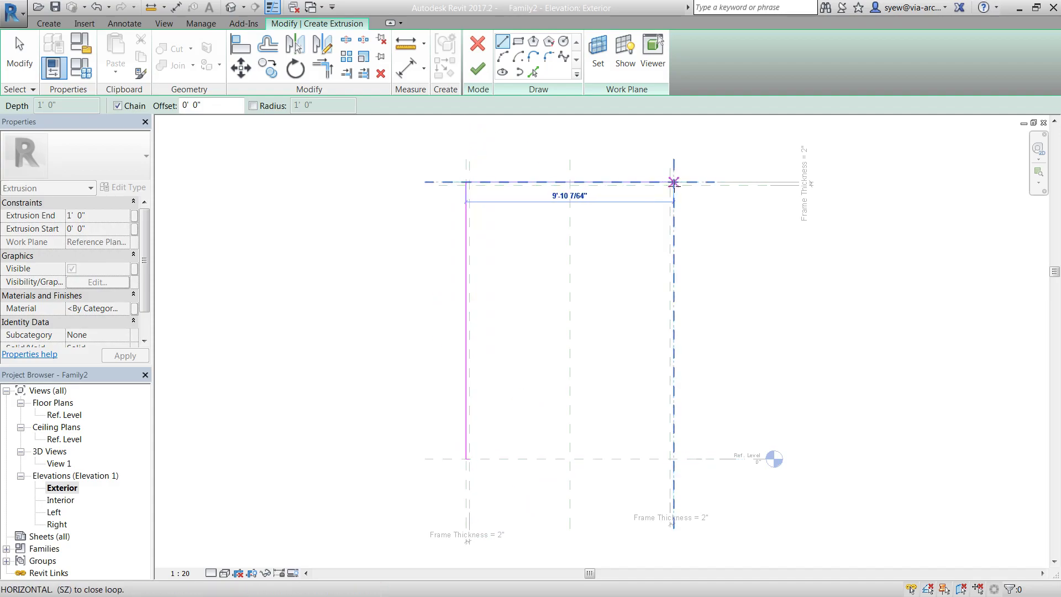
click(674, 182)
- Continue the frame profile down the right panel edge and back along the right, upper and left inner reference planes to Ref. Level
scroll(663, 237, up, 4)
click(659, 450)
scroll(729, 492, down, 2)
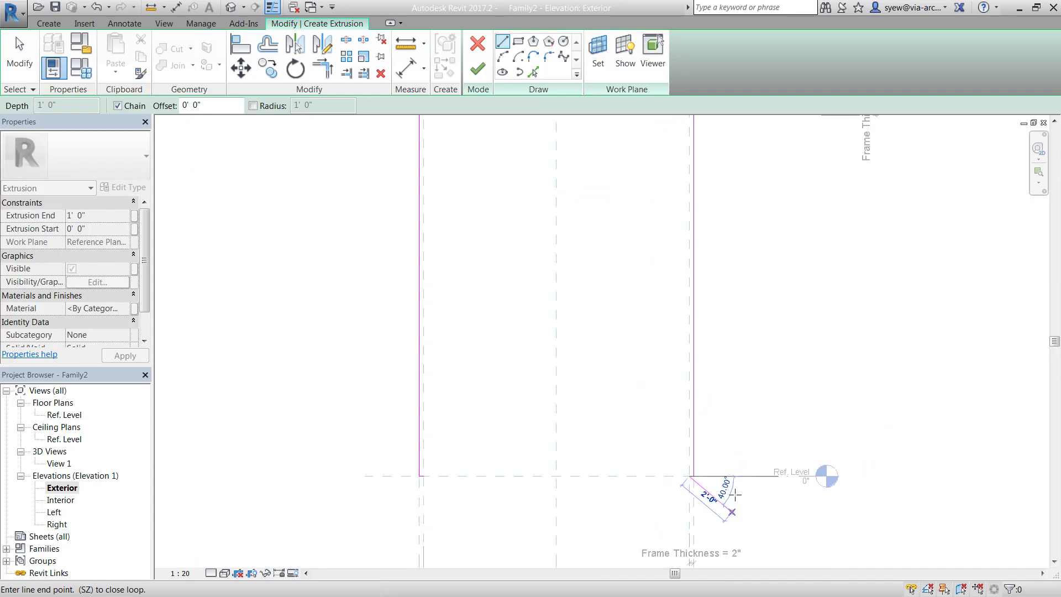
scroll(735, 493, down, 2)
scroll(695, 234, up, 4)
click(701, 186)
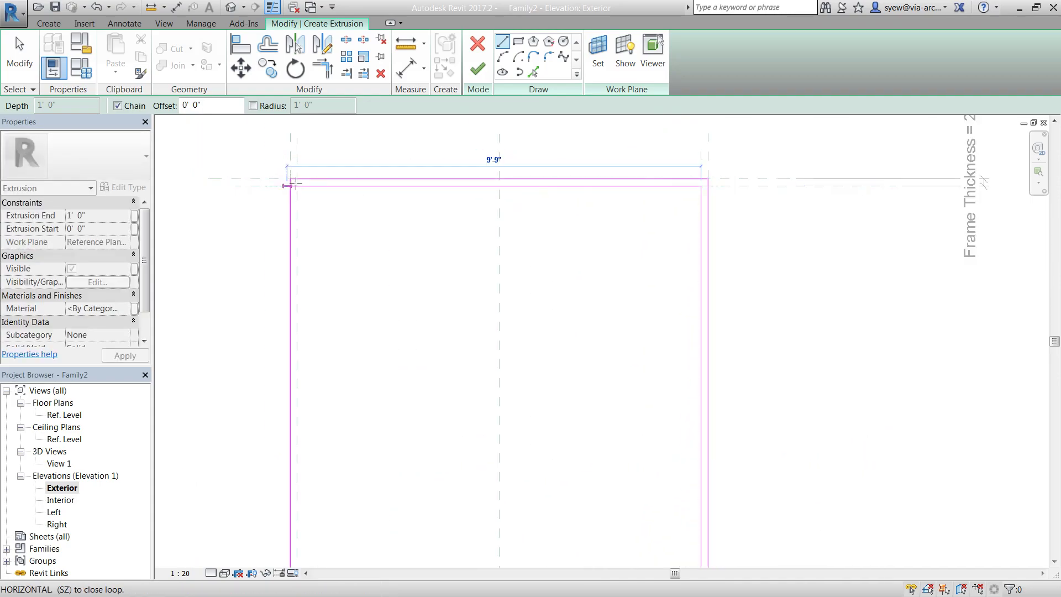
click(296, 185)
scroll(337, 144, down, 2)
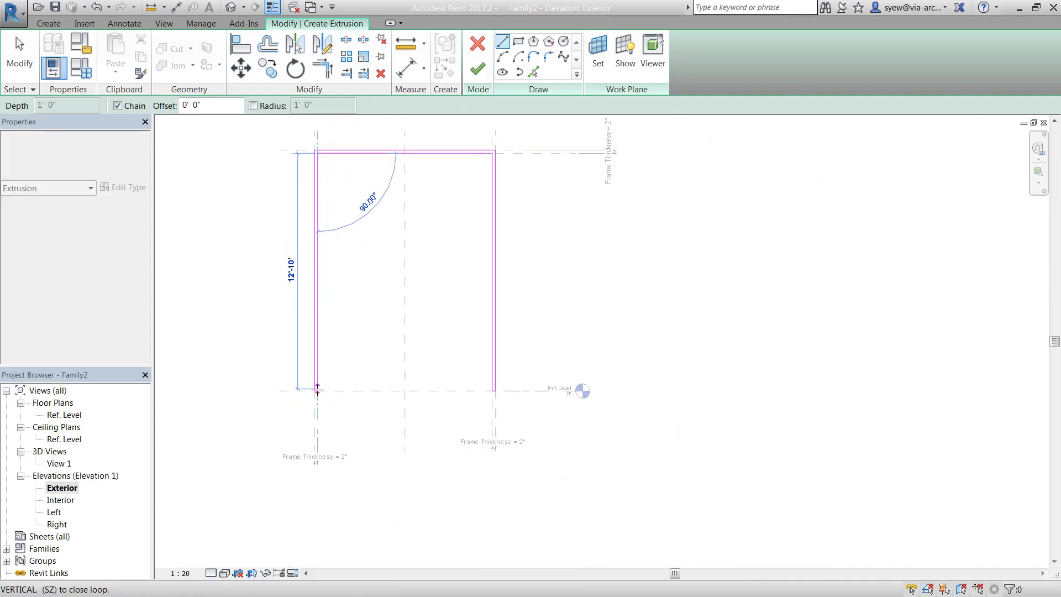
click(317, 390)
- Close the frame profile's lower corners with Trim and finish the extrusion in the Ref. Level floor plan
key(Escape)
scroll(326, 390, up, 4)
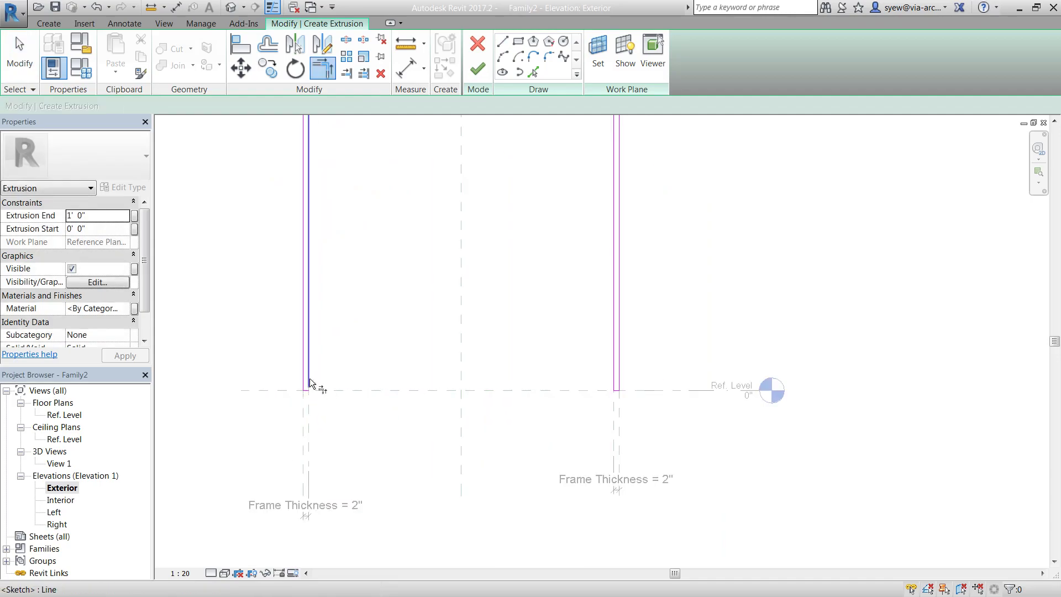
double_click(64, 414)
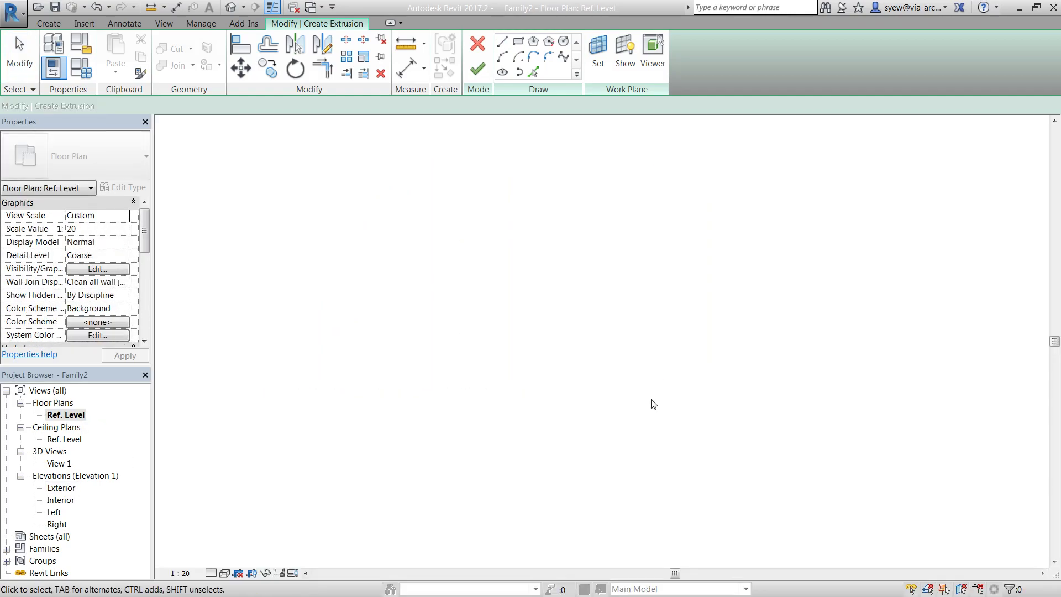
click(477, 68)
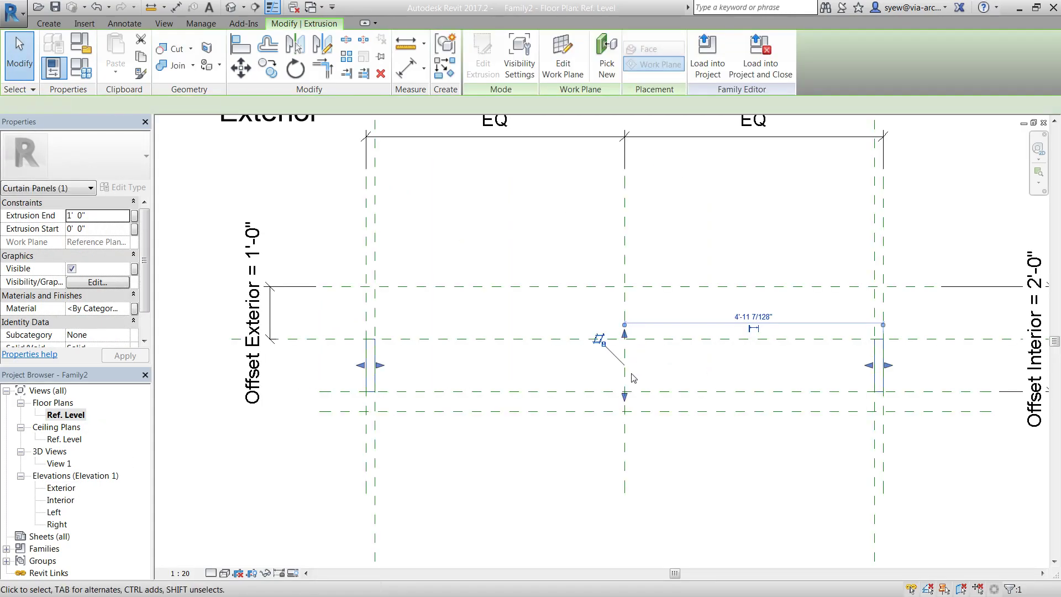
- Stretch the frame extrusion's two faces to the Offset Interior reference plane and the parallel plane behind it
drag(625, 396, 624, 415)
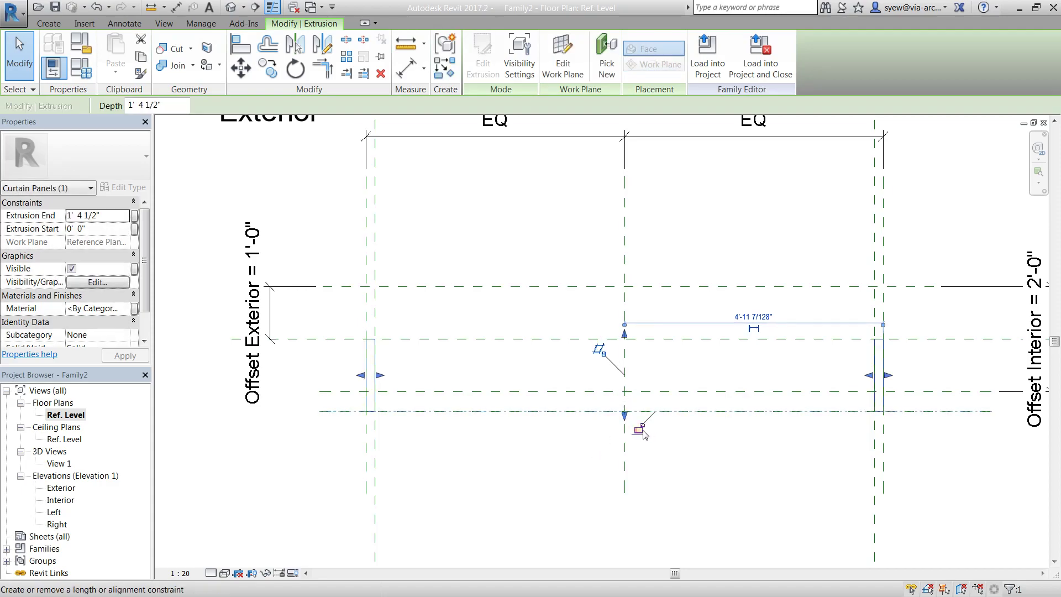
drag(625, 333, 632, 391)
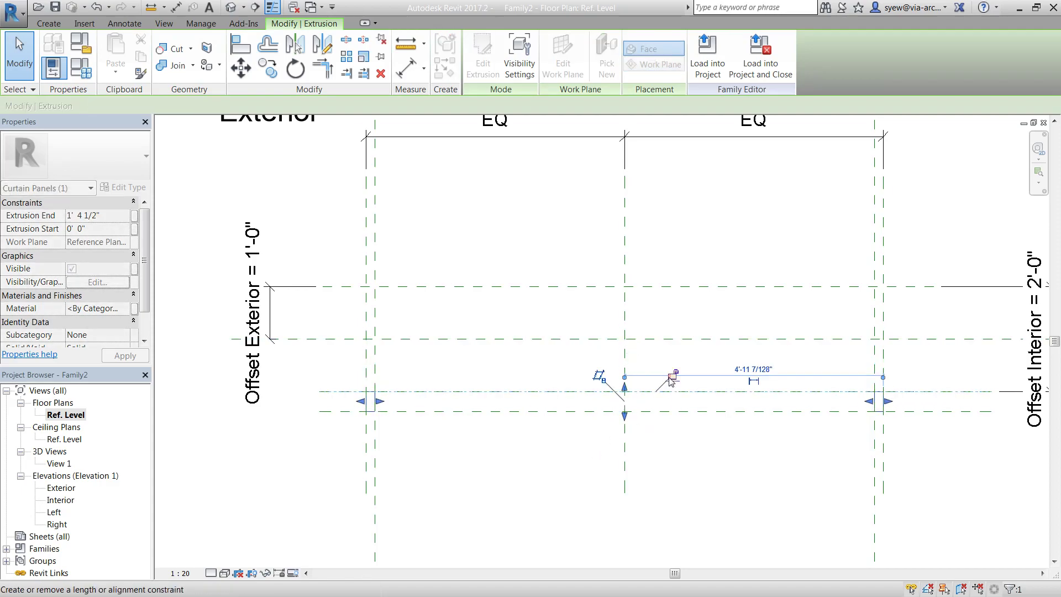
key(Escape)
- Place a double vertical and a double horizontal flip control on the exterior side of the panel, one each side of the centre plane
click(48, 24)
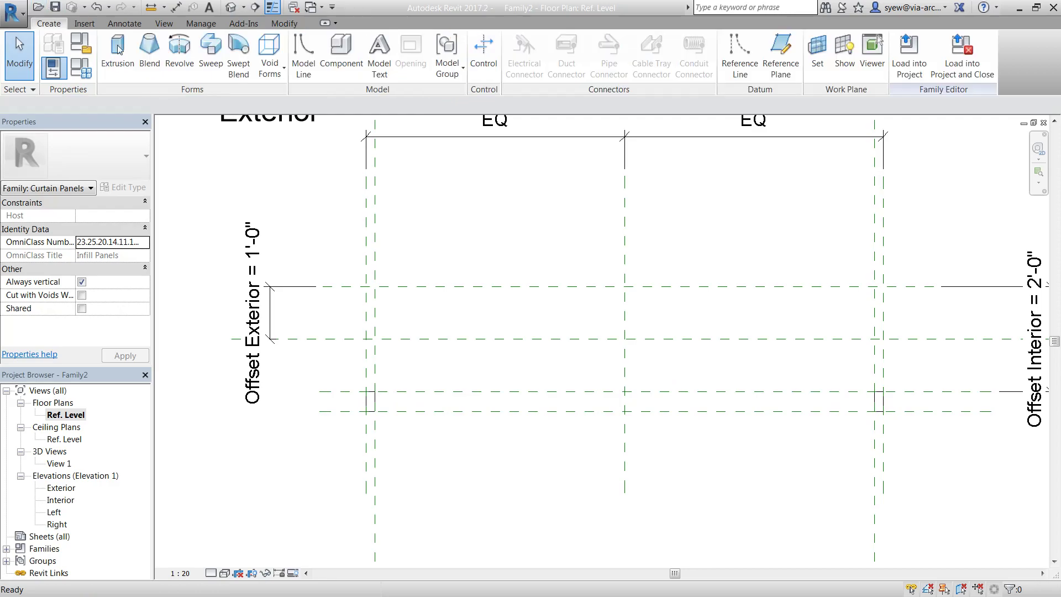
click(481, 50)
click(512, 55)
click(516, 182)
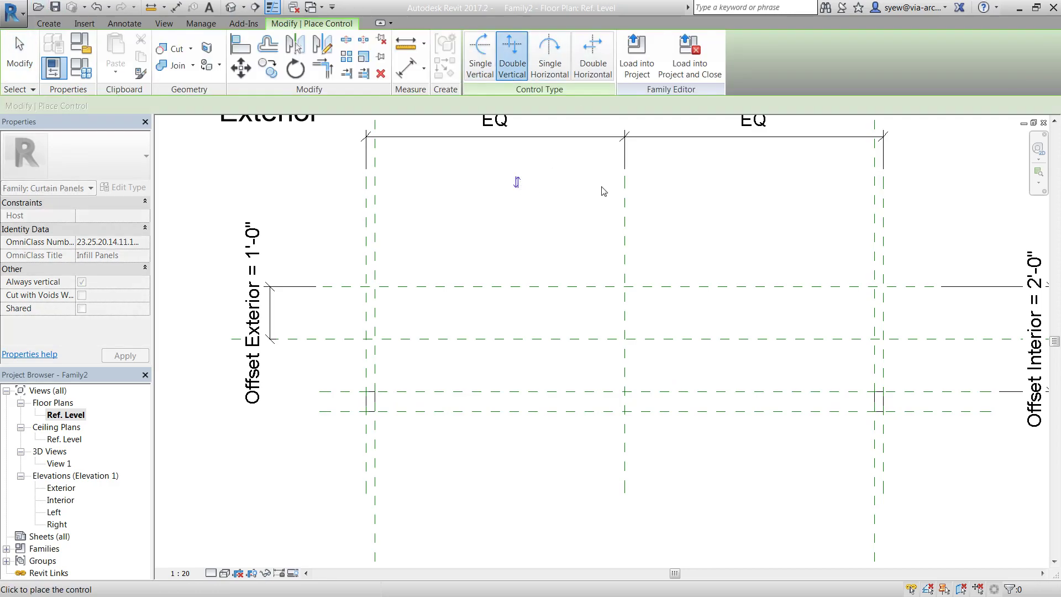
click(592, 55)
click(691, 188)
key(Escape)
scroll(524, 389, down, 2)
scroll(524, 389, down, 1)
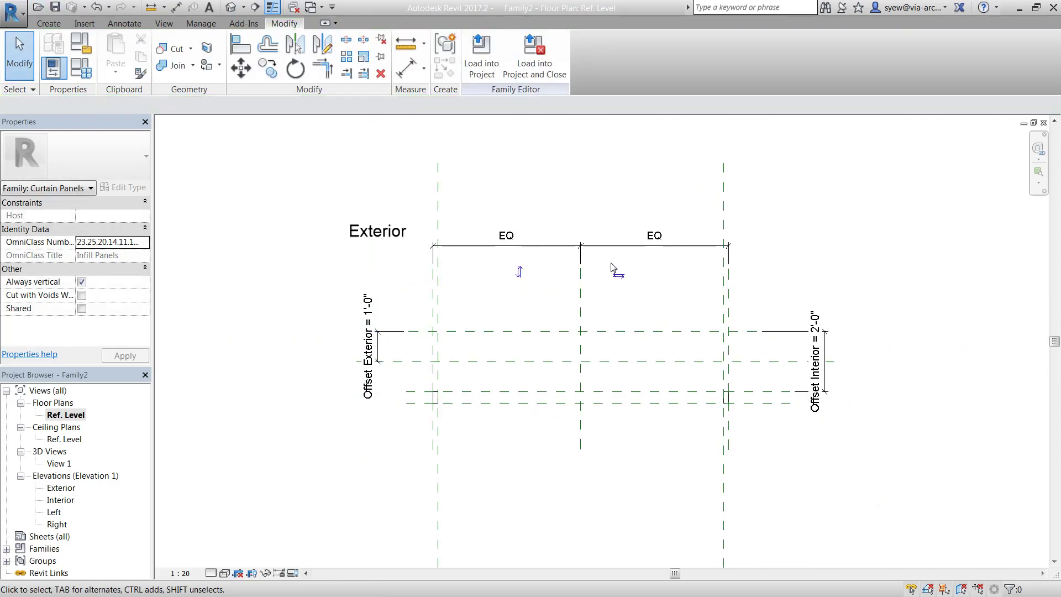
- Open the project Model - Doors.rvt and look over the curtain wall doors in the 3D view
click(38, 10)
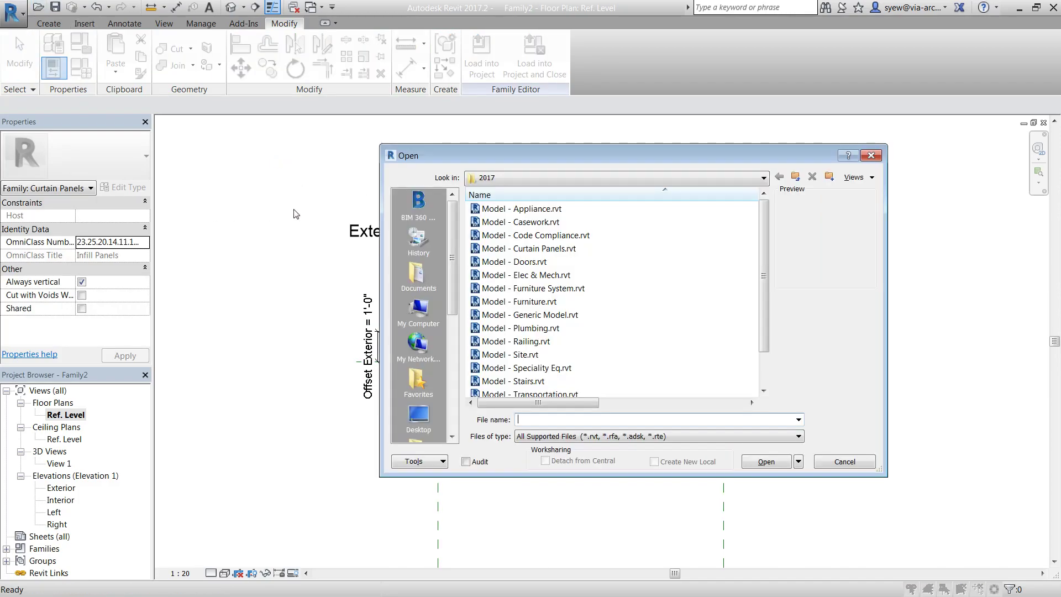
click(530, 261)
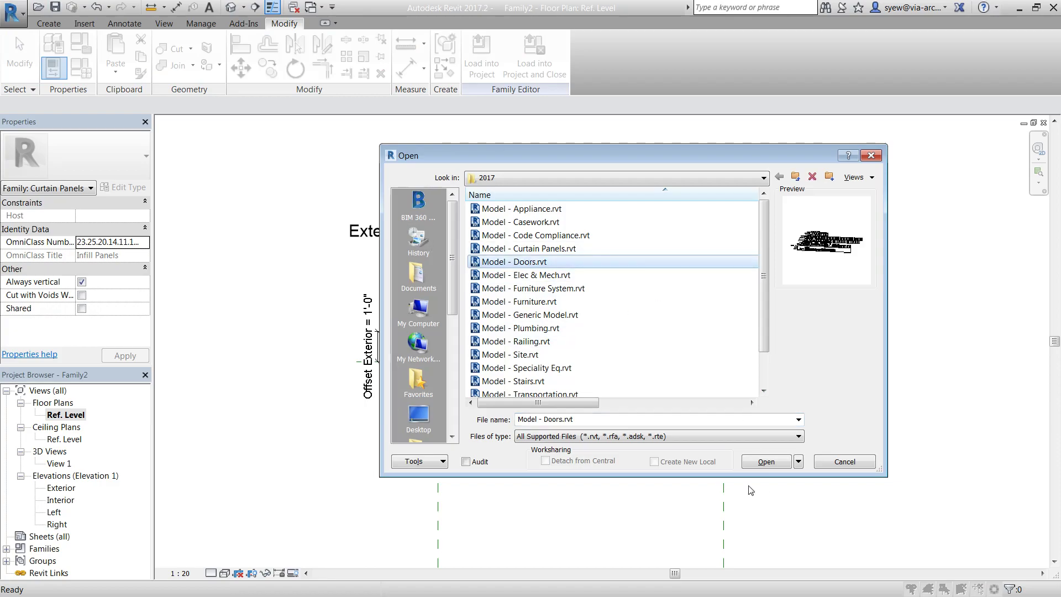
click(761, 462)
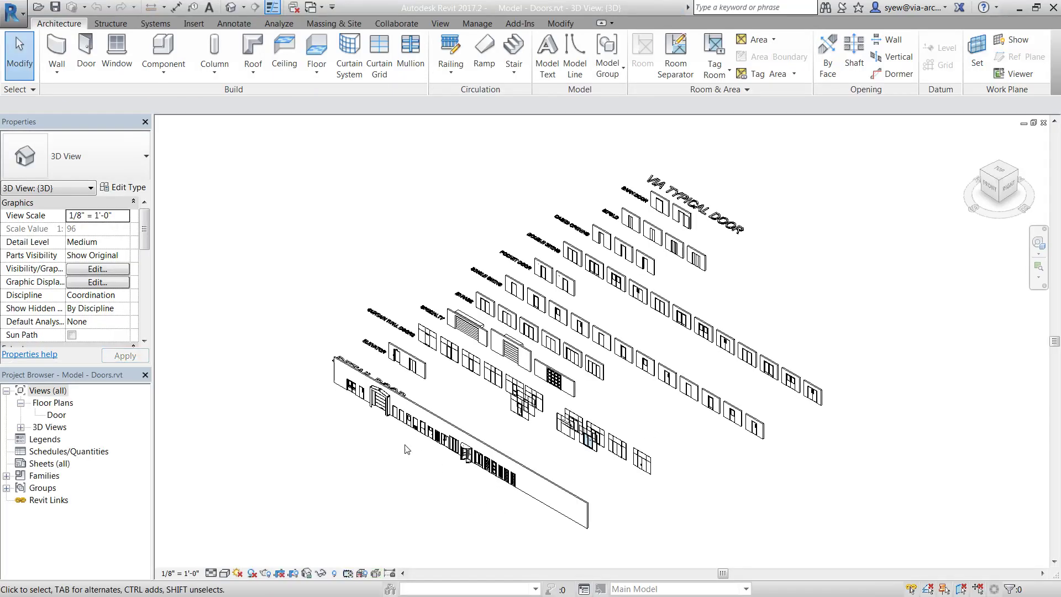
scroll(419, 453, up, 5)
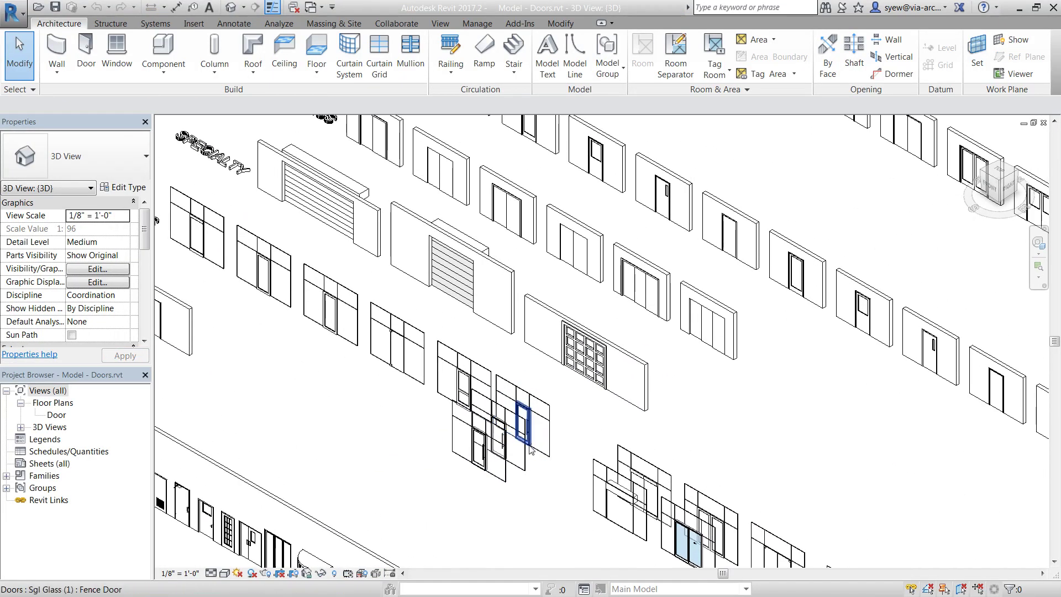
scroll(529, 450, up, 5)
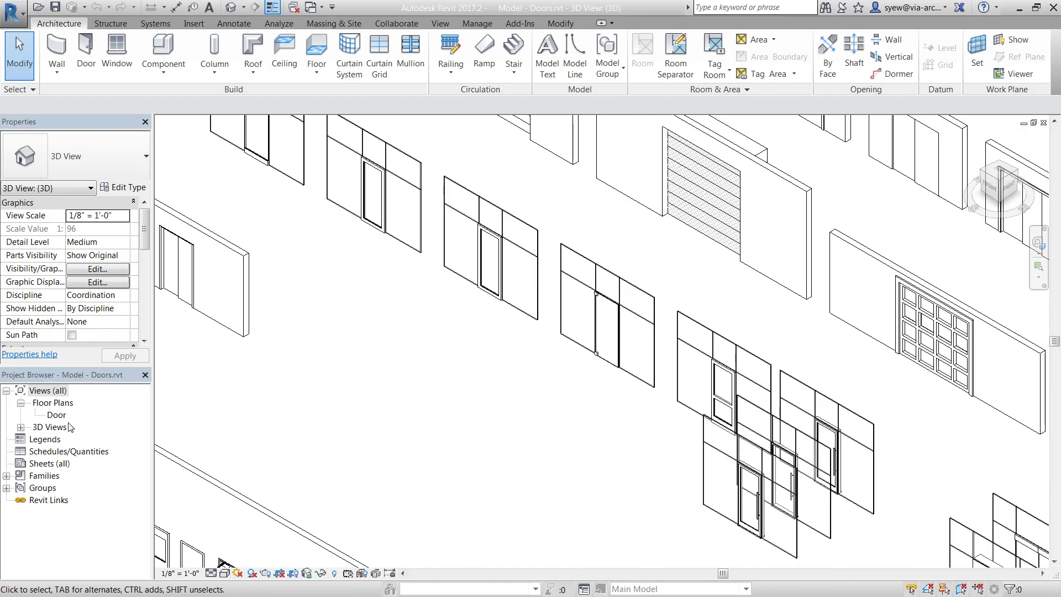
- Open the Door floor plan and examine how the single-swing curtain wall doors are drawn in plan
double_click(56, 415)
scroll(372, 256, up, 5)
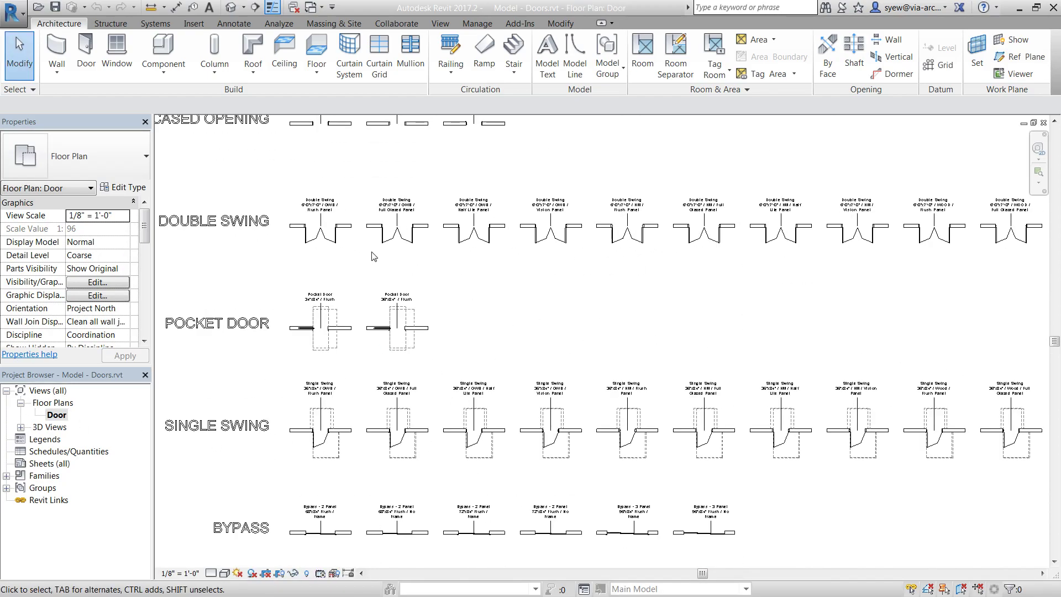
scroll(371, 252, up, 6)
middle_drag(426, 402, 622, 287)
scroll(497, 94, down, 3)
scroll(597, 291, up, 5)
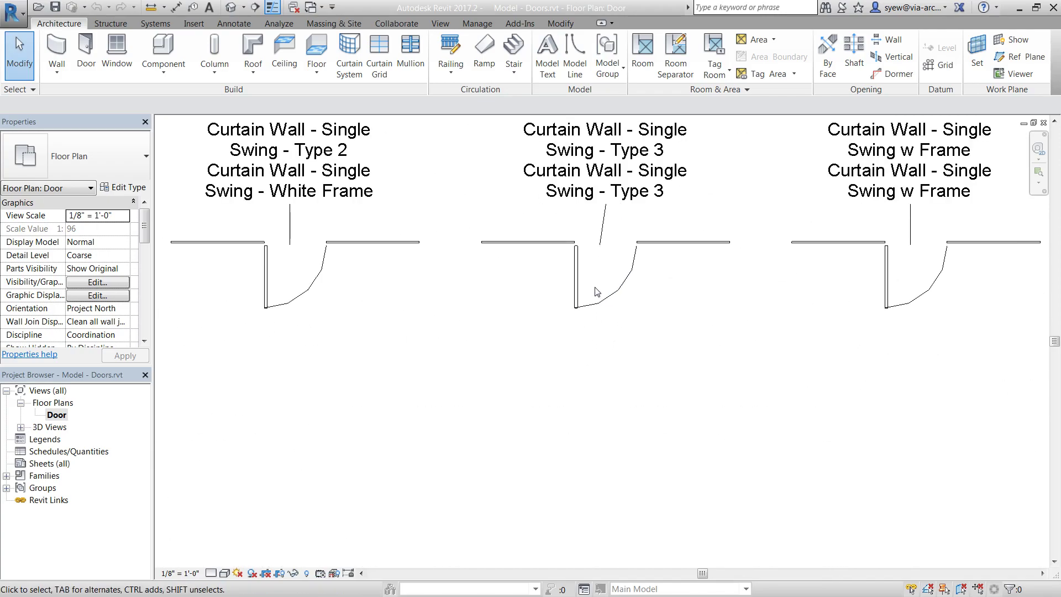
- Examine the plan graphics of the doors along the long wall and close Model - Doors.rvt
scroll(539, 84, down, 6)
middle_drag(460, 454, 468, 376)
scroll(514, 450, up, 5)
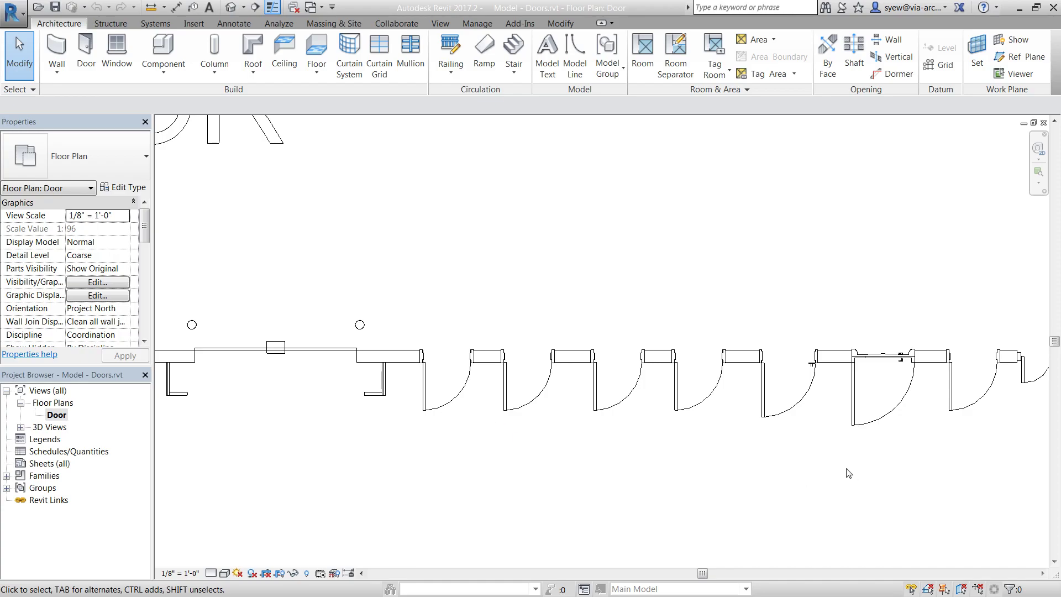
middle_drag(848, 472, 739, 420)
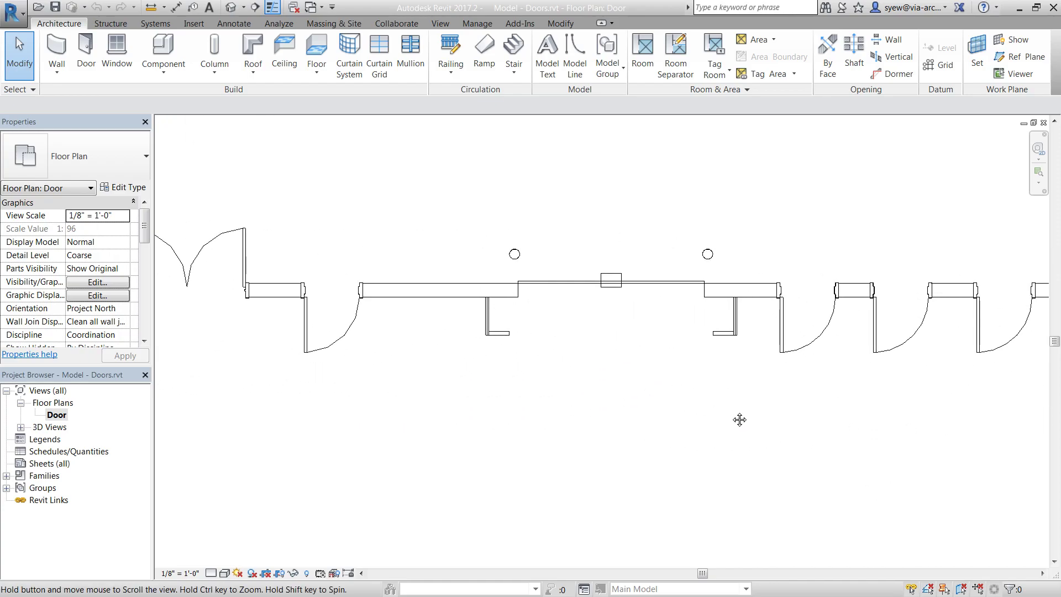
middle_drag(348, 383, 492, 409)
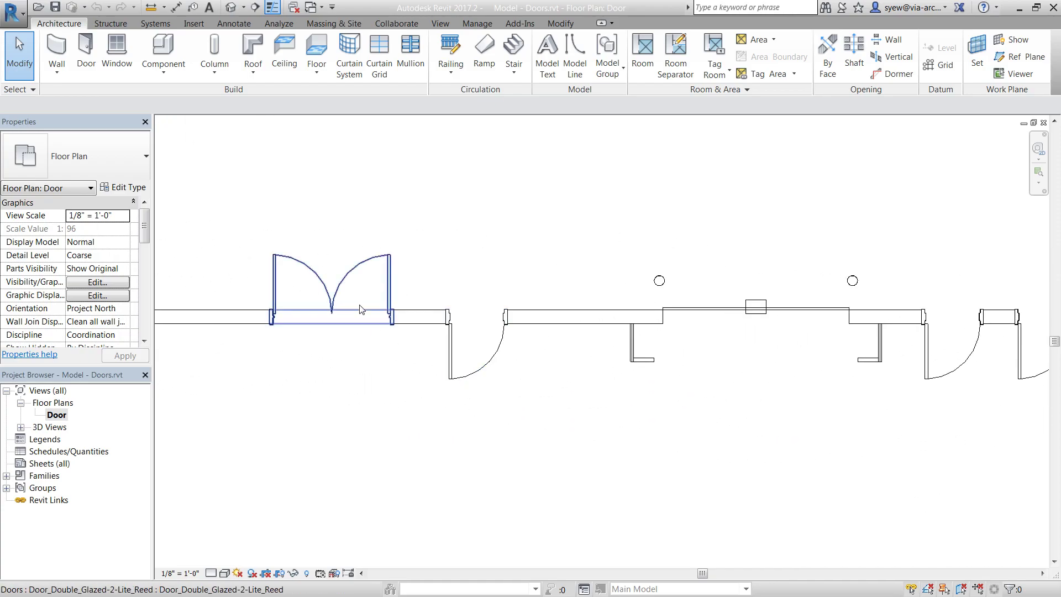
scroll(277, 332, down, 5)
middle_drag(847, 416, 743, 507)
scroll(741, 419, up, 5)
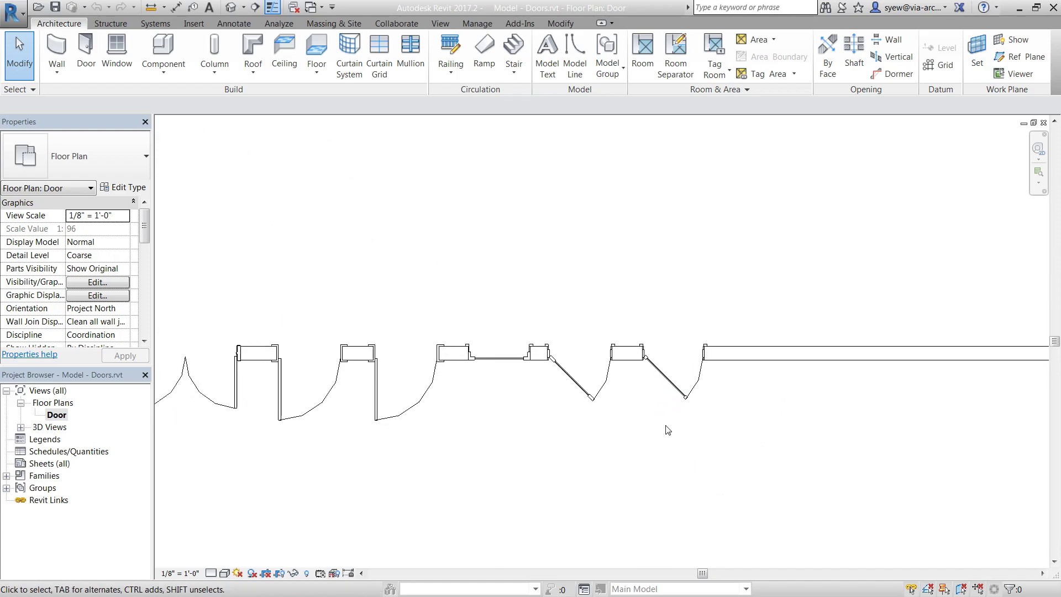
click(1043, 123)
click(1043, 123)
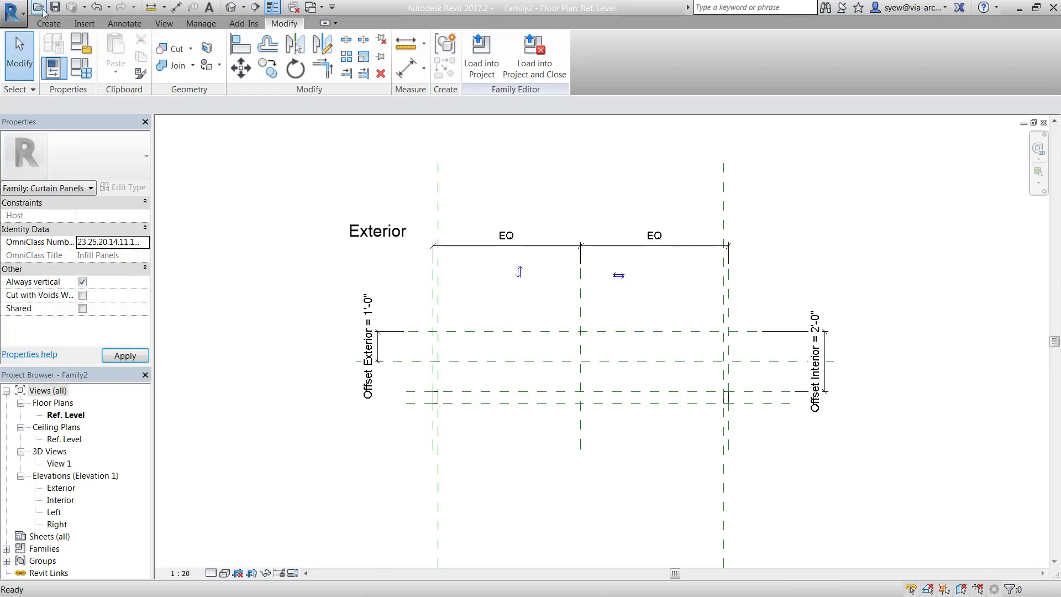
- Open the project WG1620-Amenity BLDG-2017-Issue 7.1.rvt from the WG1620 Surrey Amenity folder inside Surrey work
click(38, 7)
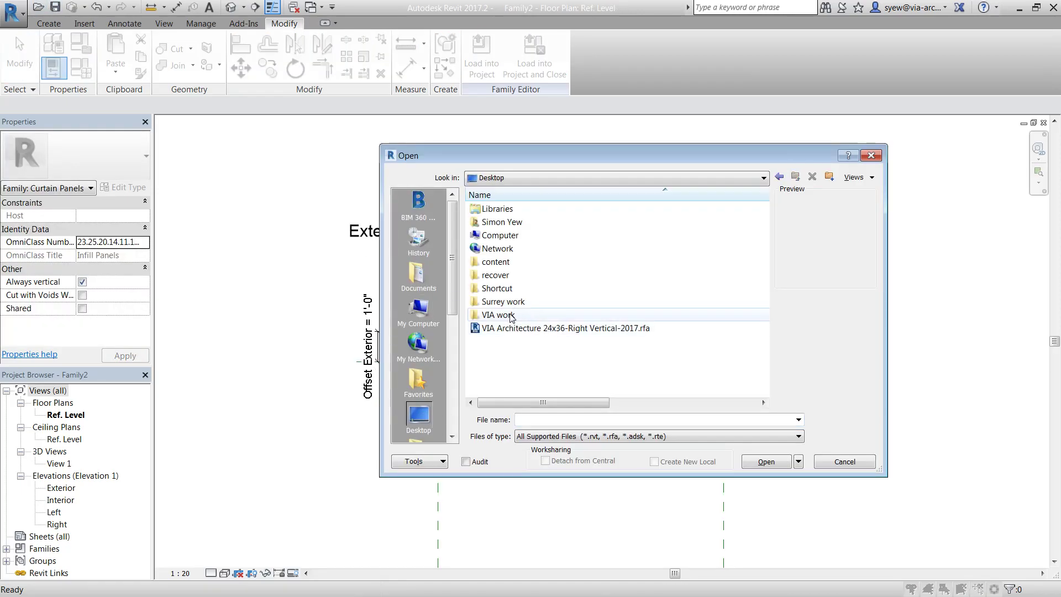
double_click(522, 302)
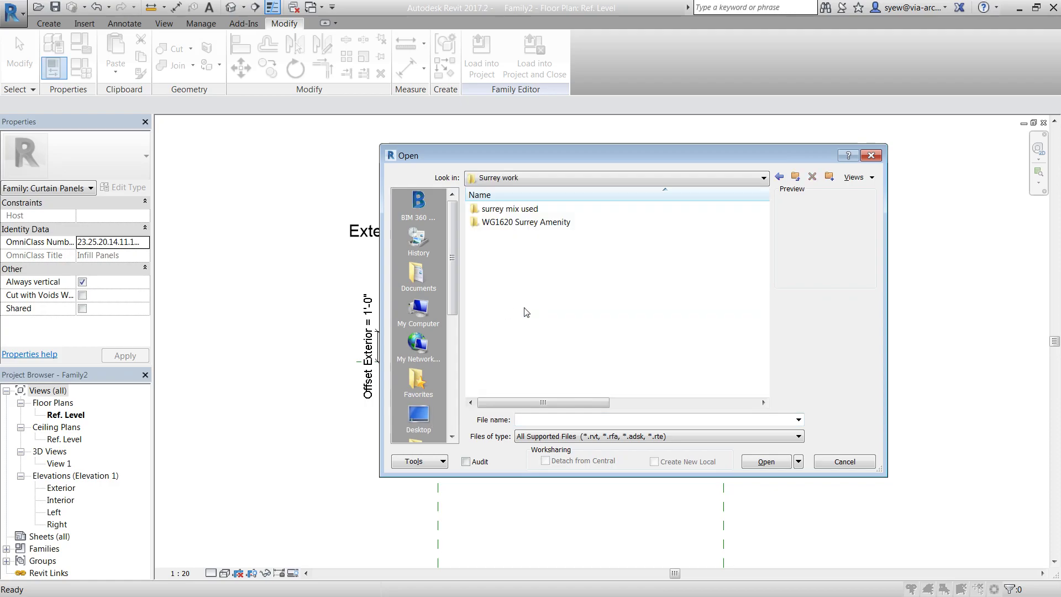
double_click(522, 222)
click(557, 327)
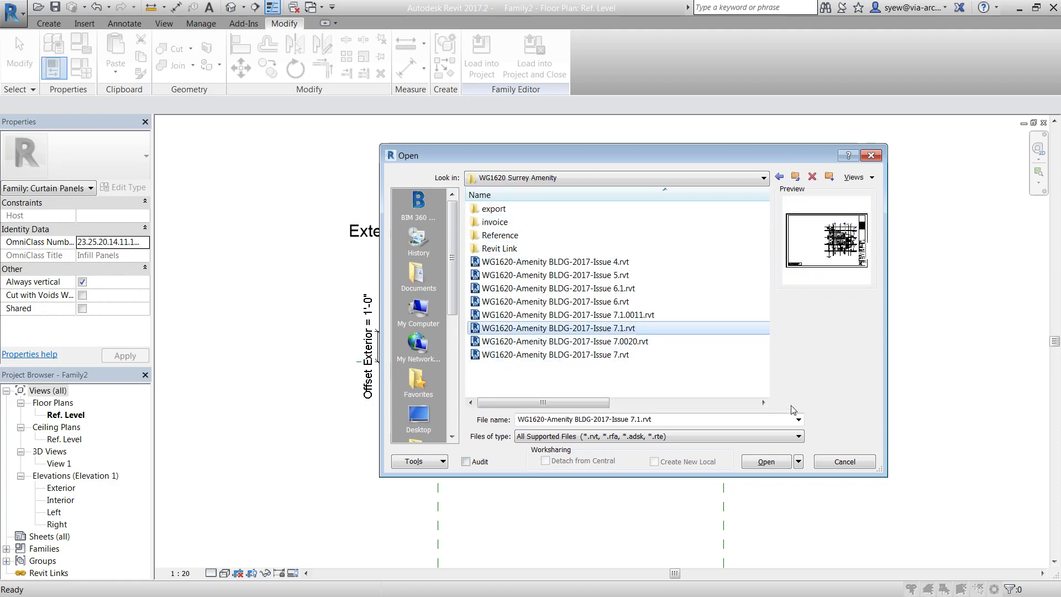
click(756, 463)
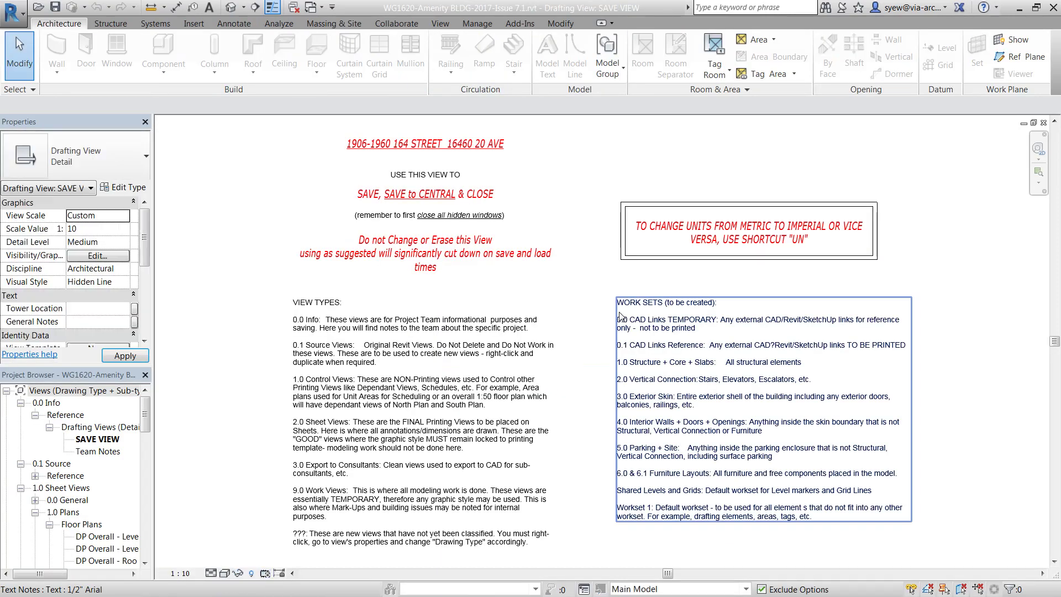
- In the DP Overall - Level 1 floor plan, open the single flush metal door beside the elevator for family editing
click(105, 536)
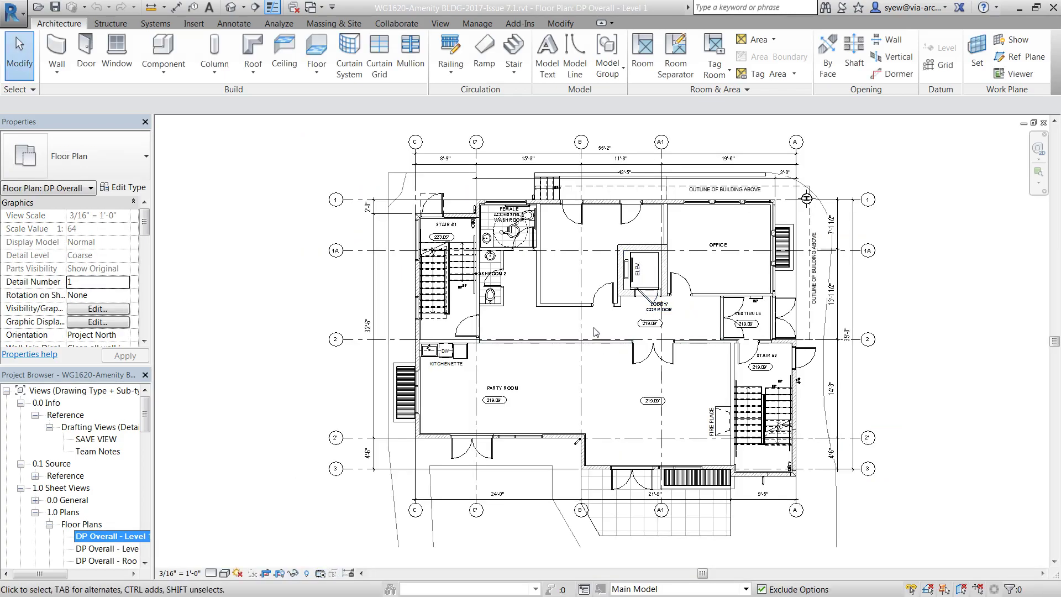
scroll(639, 291, up, 3)
click(640, 291)
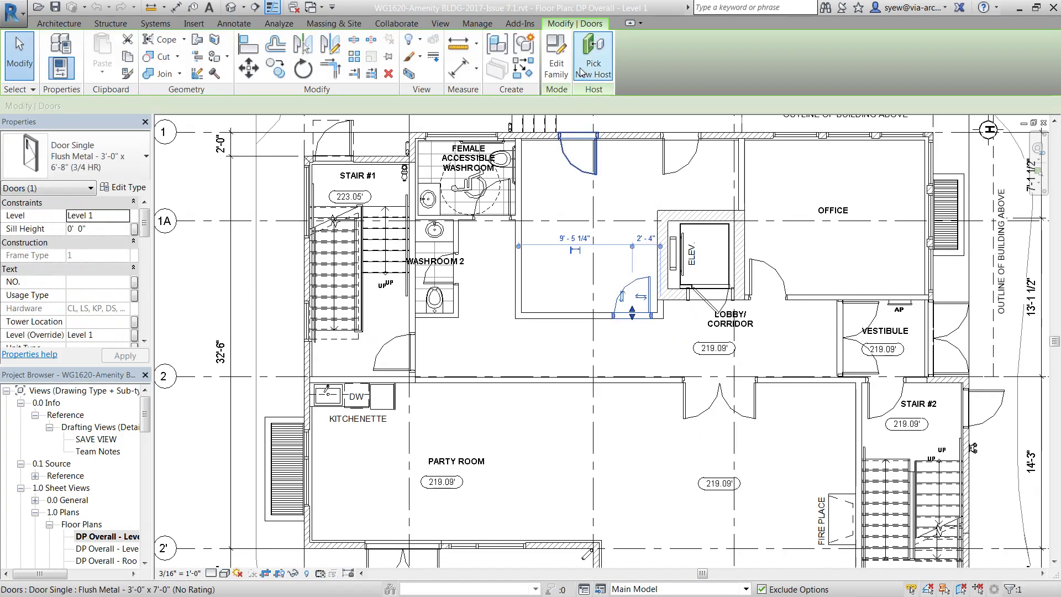
double_click(705, 397)
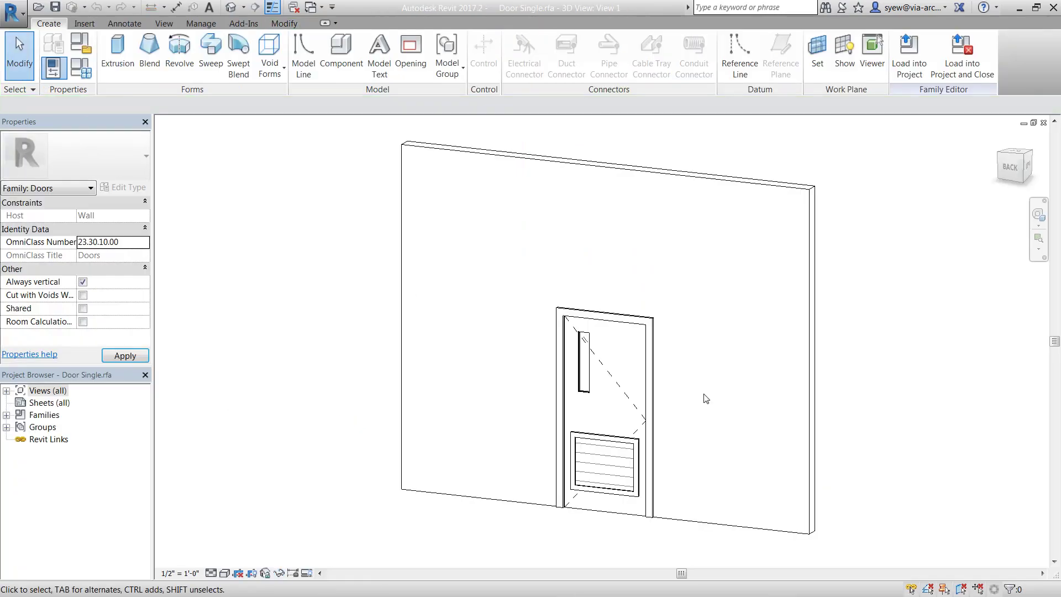
- In the door family's Ref. Level plan, open the nested Symbol Door Swing 90 detail item for editing
double_click(45, 392)
double_click(46, 404)
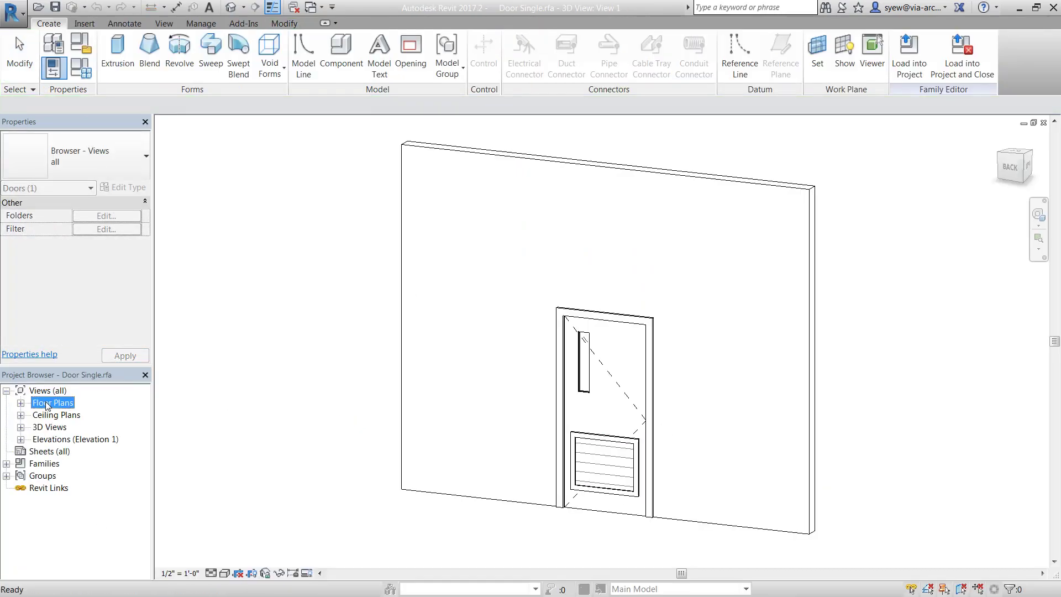
double_click(56, 415)
scroll(640, 387, up, 3)
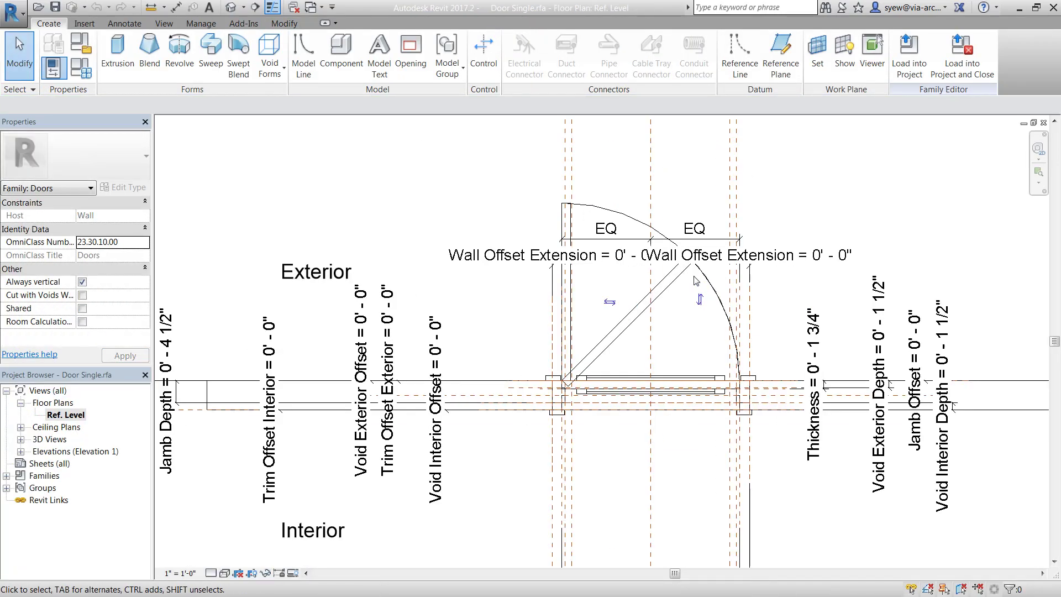
click(617, 218)
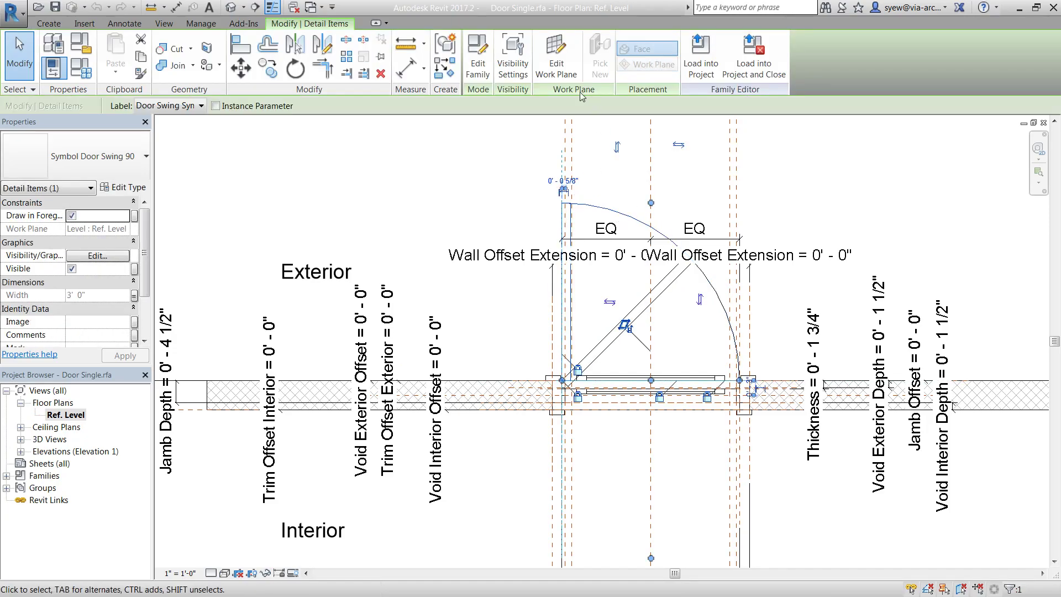
click(477, 56)
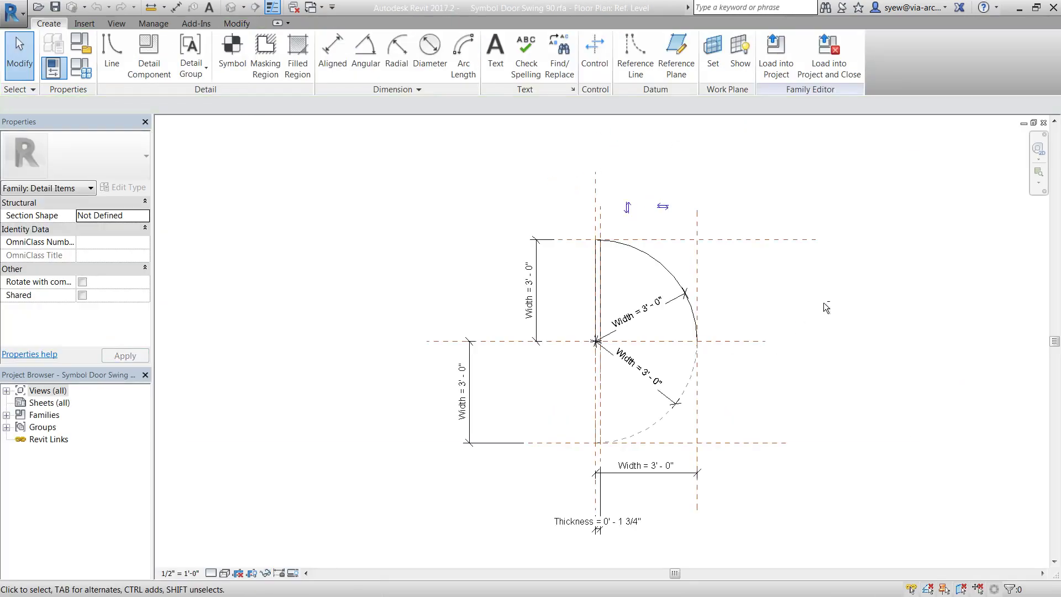
- Load the Symbol Door Swing 90 family into Family2 only, leaving Project2 out
click(776, 67)
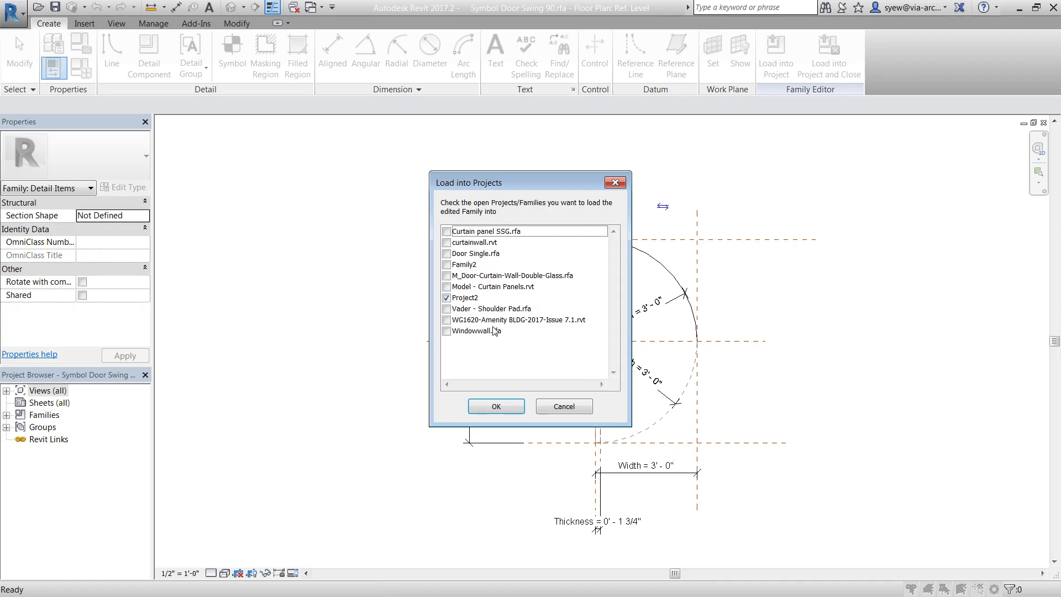
click(447, 298)
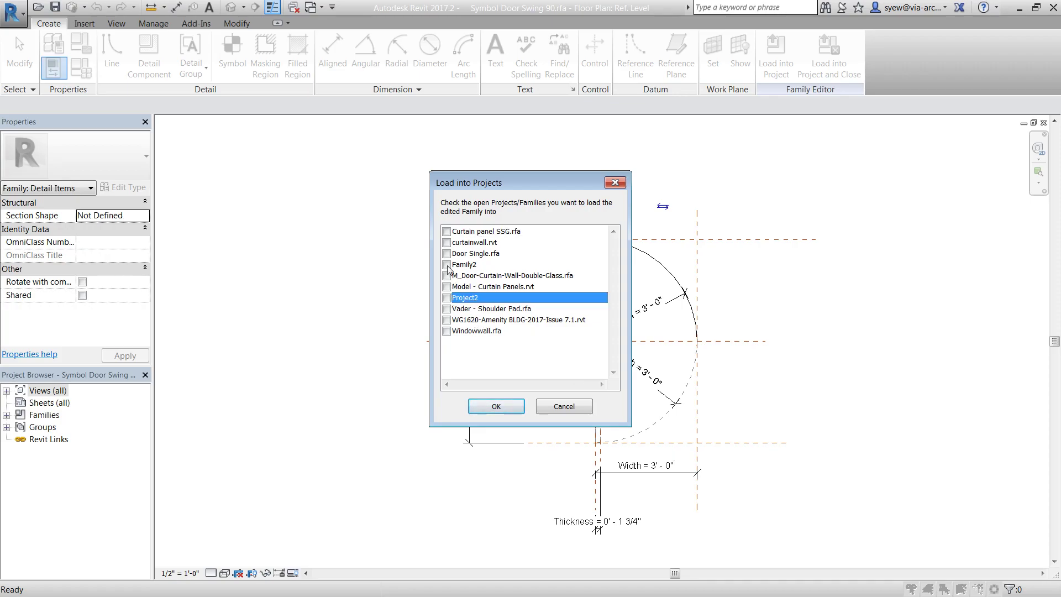
click(447, 265)
click(496, 406)
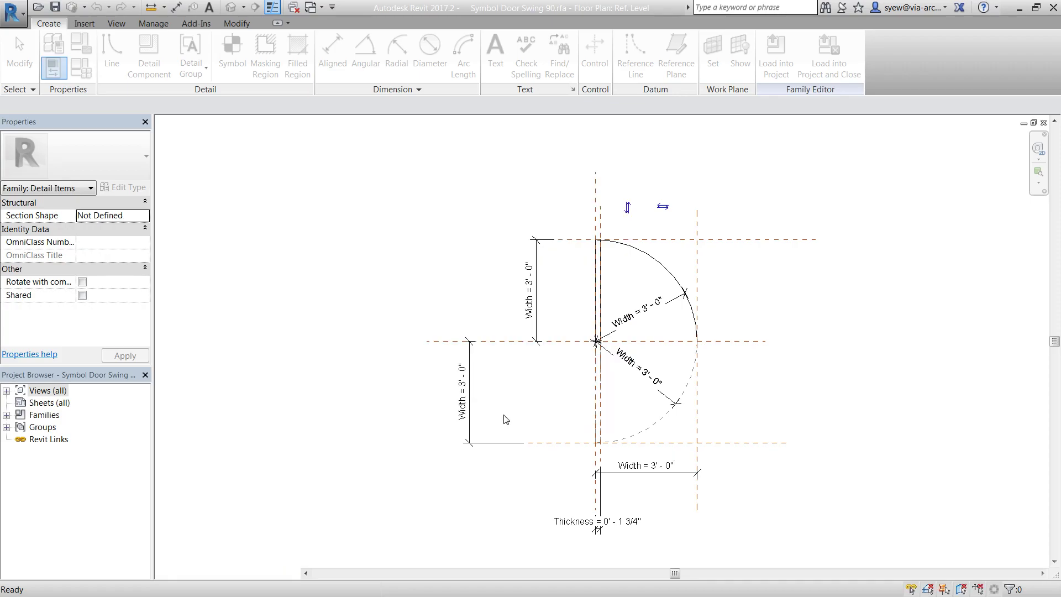
- Place one Symbol Door Swing 90 instance in open space beyond the exterior side of the curtain panel
scroll(365, 447, down, 1)
click(458, 220)
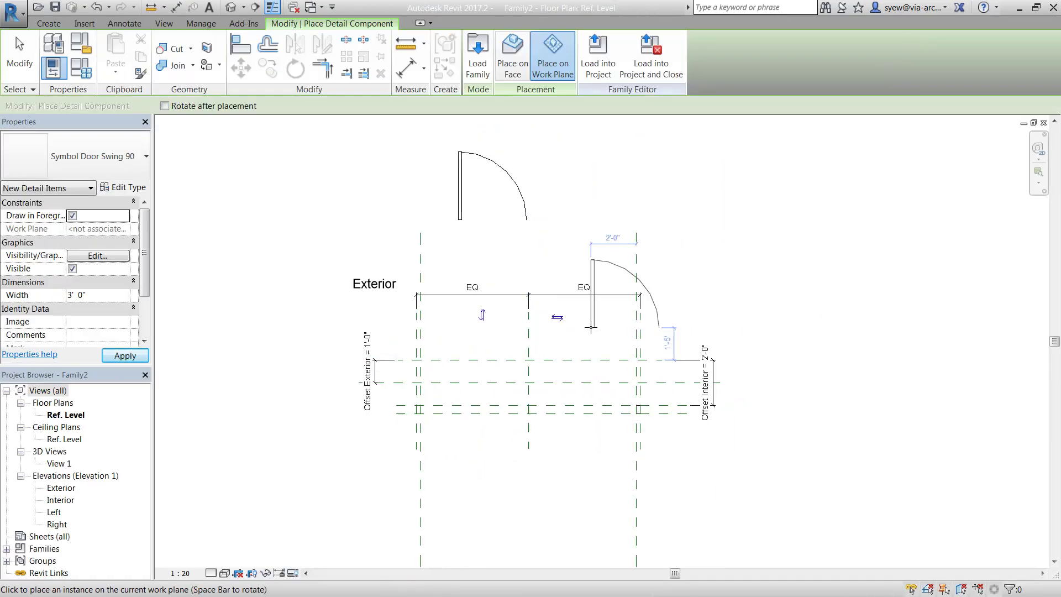
key(Escape)
click(523, 203)
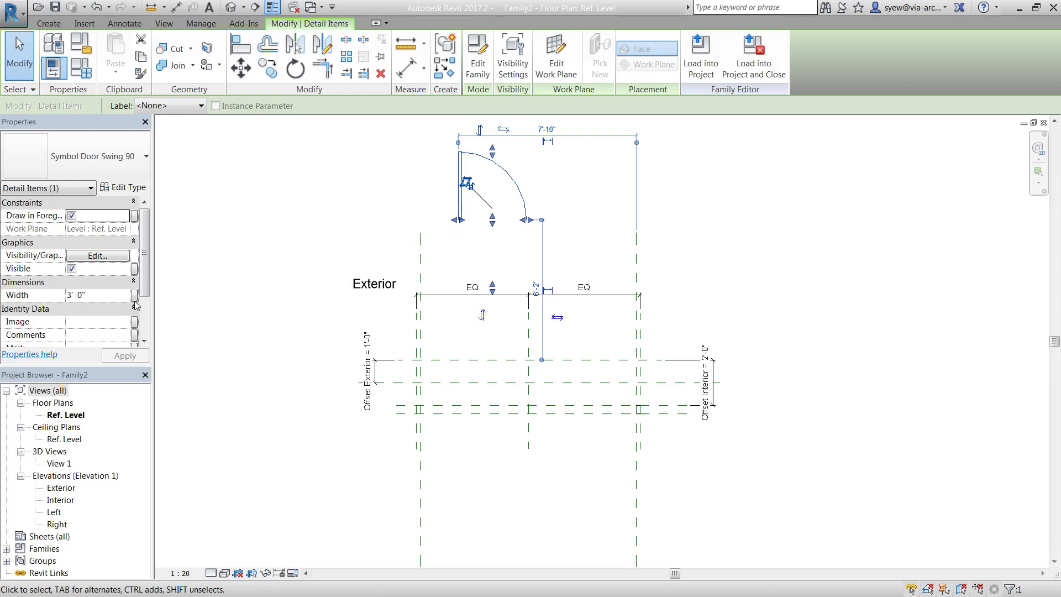
key(Escape)
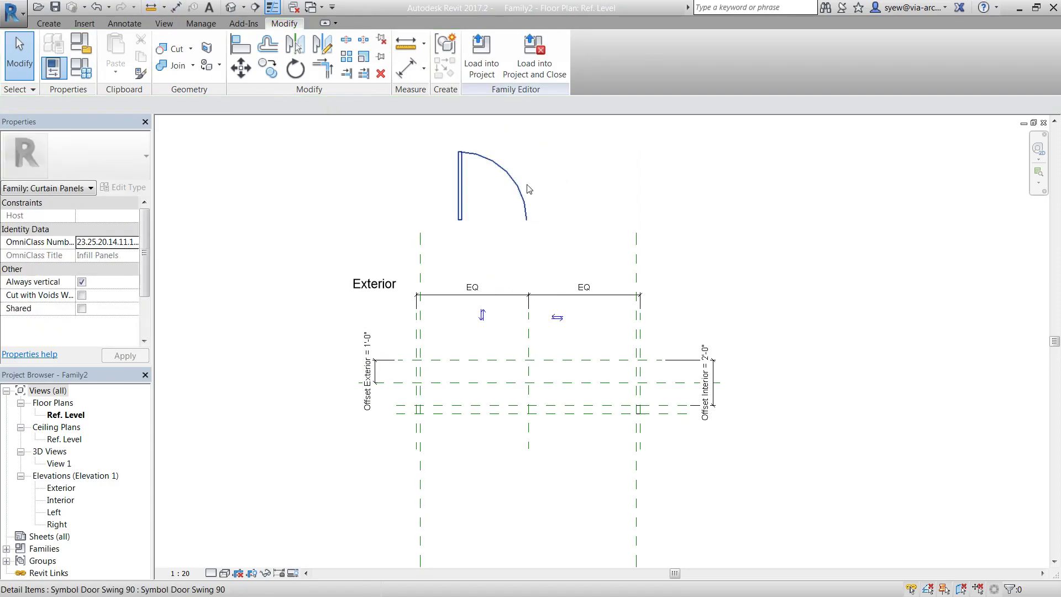
- Associate the door swing symbol's Width with a new instance family parameter named Door Swing 2d
click(509, 174)
click(134, 295)
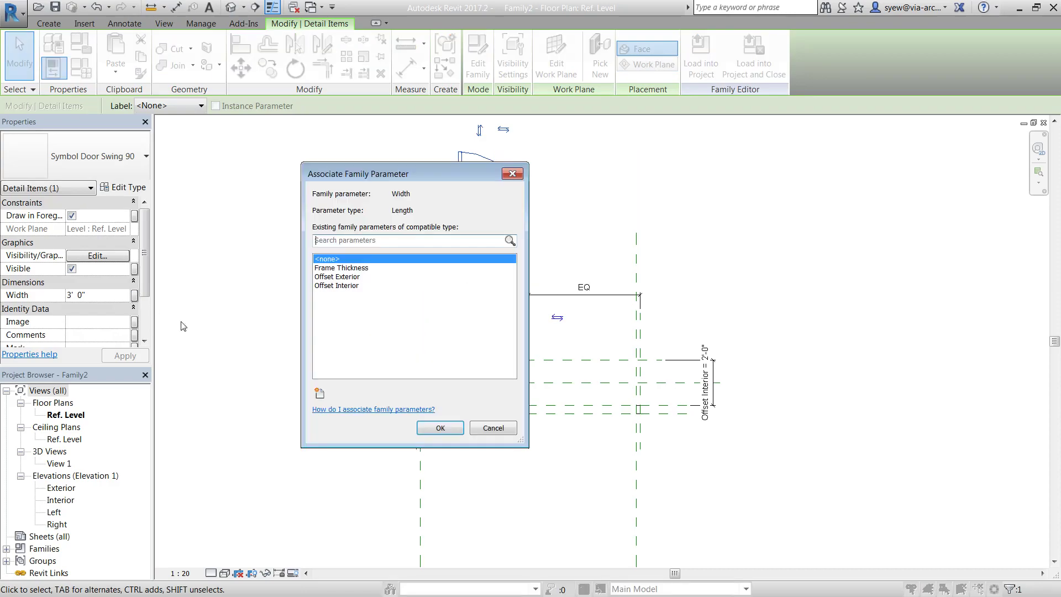
click(320, 393)
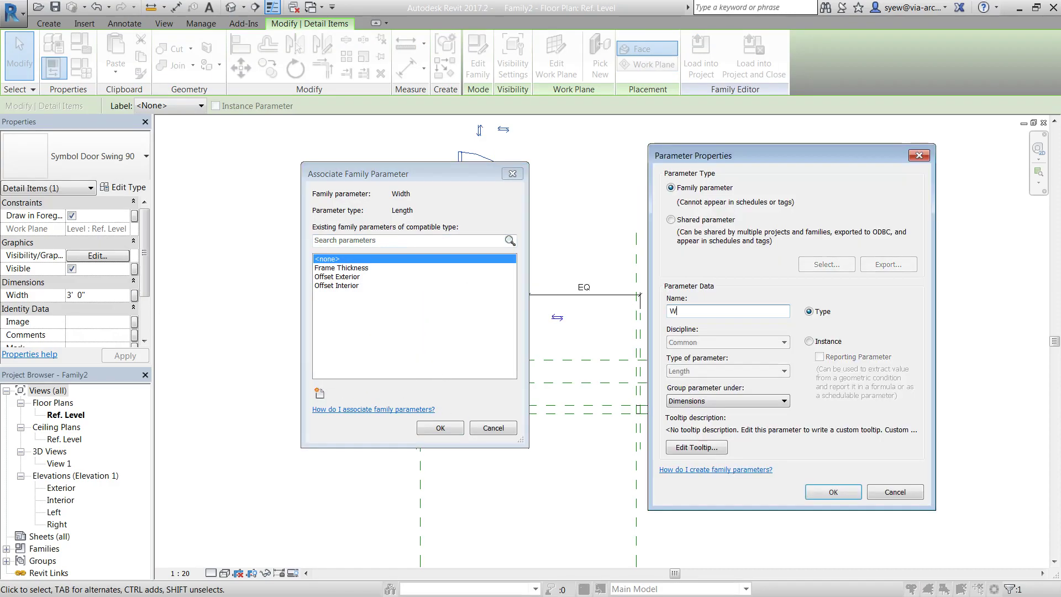
text(Door Swing 2d)
click(825, 341)
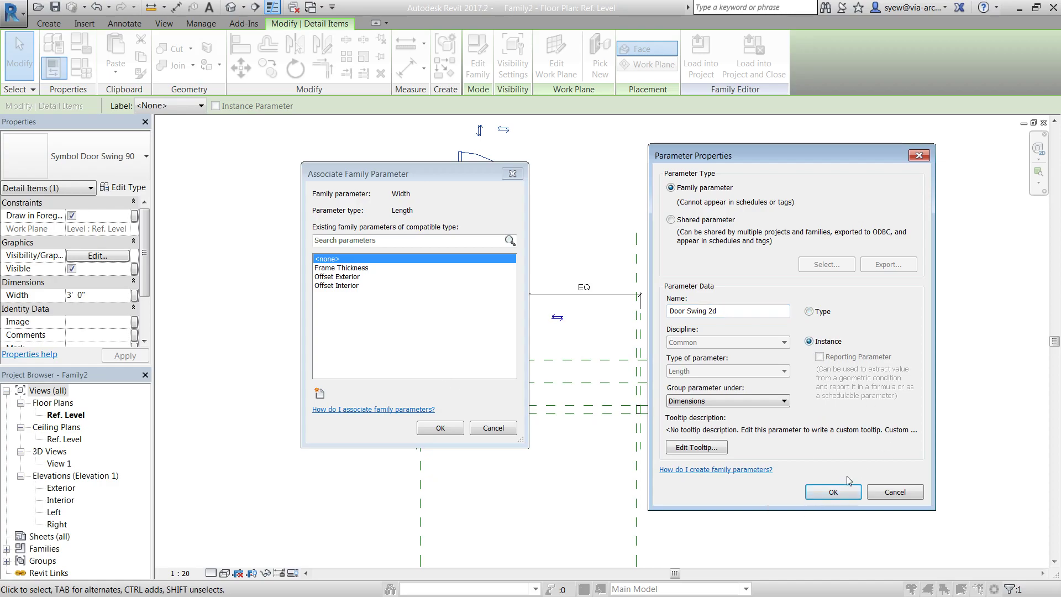
click(835, 492)
click(440, 428)
click(434, 446)
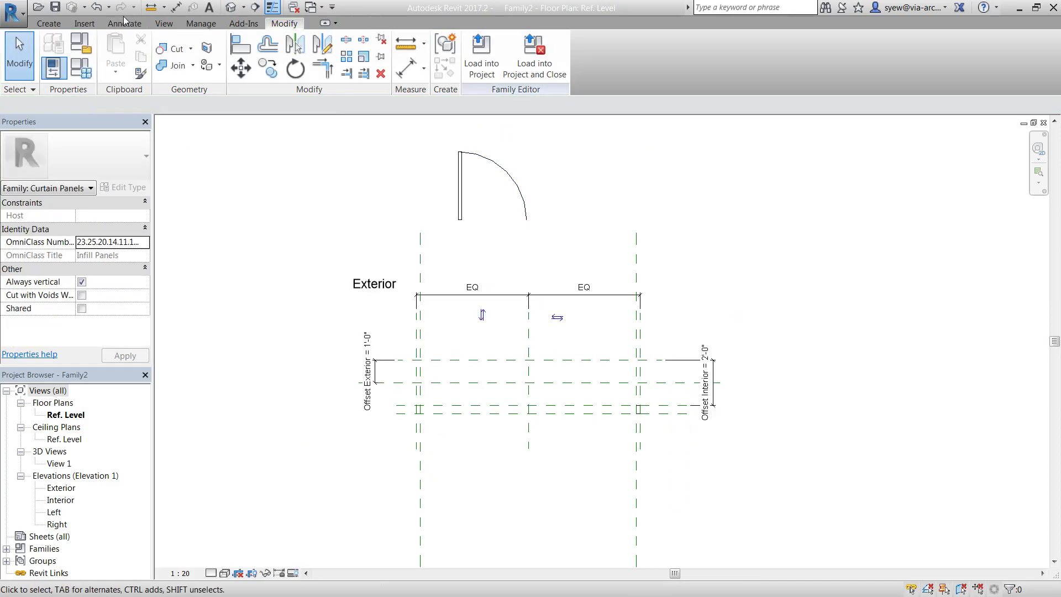
- Add an aligned dimension between the panel's outer Left and Right reference planes, placed above the EQ dimension
click(177, 7)
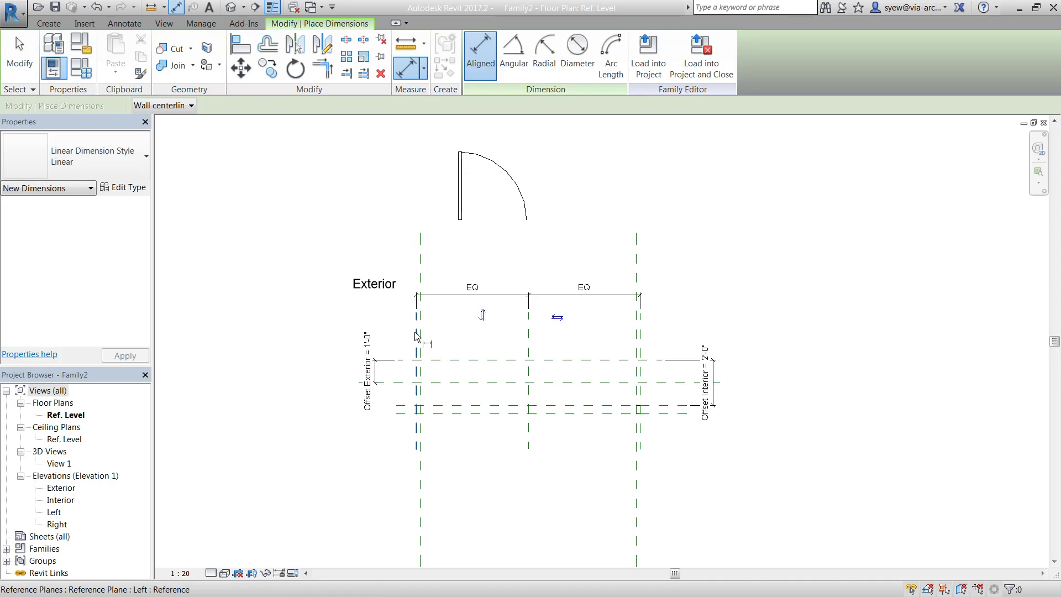
click(416, 336)
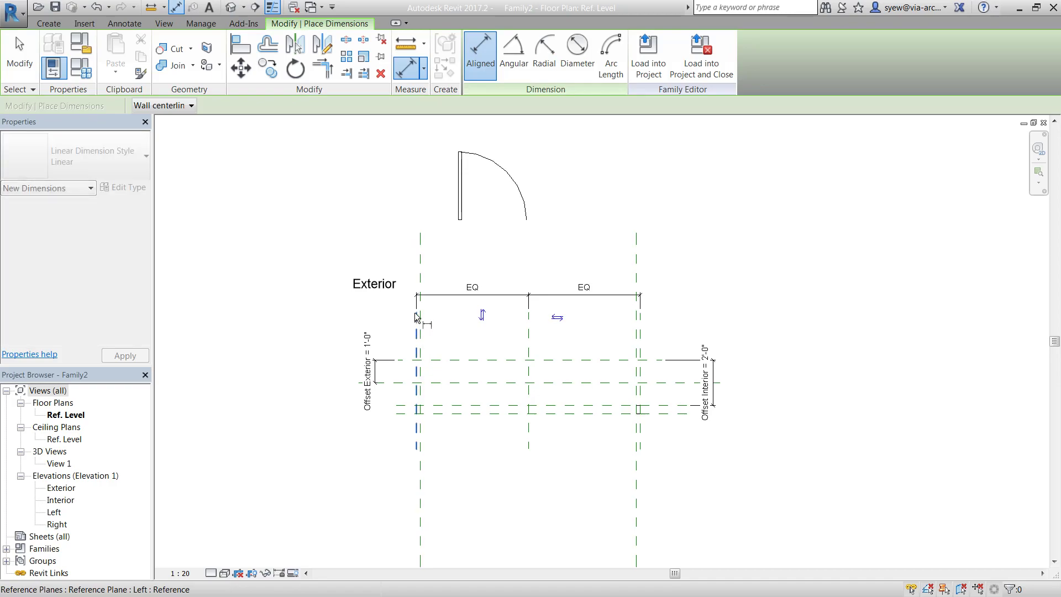
click(641, 350)
click(670, 253)
key(Escape)
- Label the overall width dimension with a new instance reporting parameter named Door Width Report
click(560, 253)
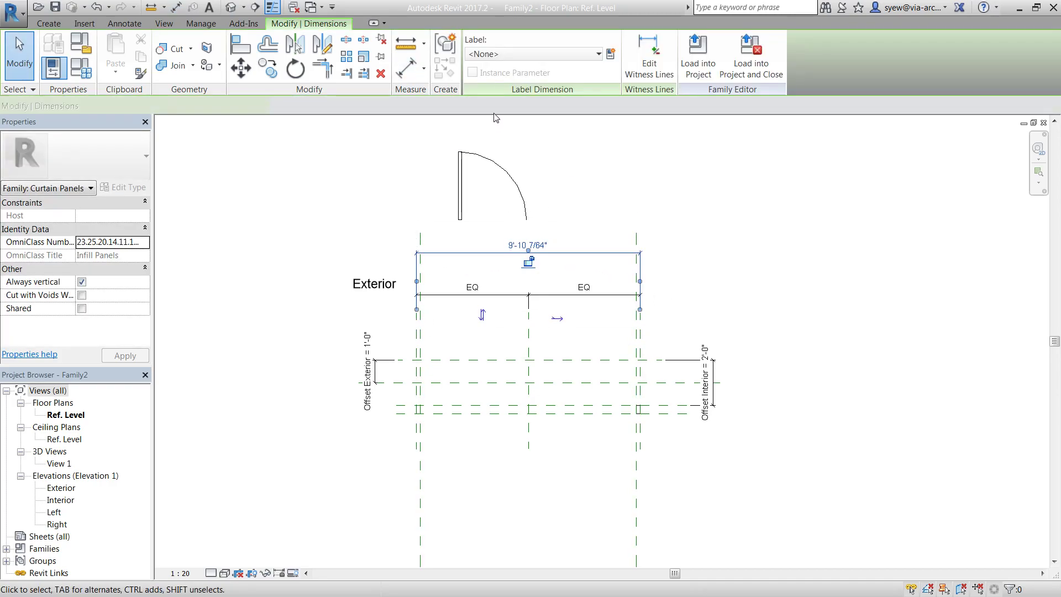
click(611, 54)
text(Door Report)
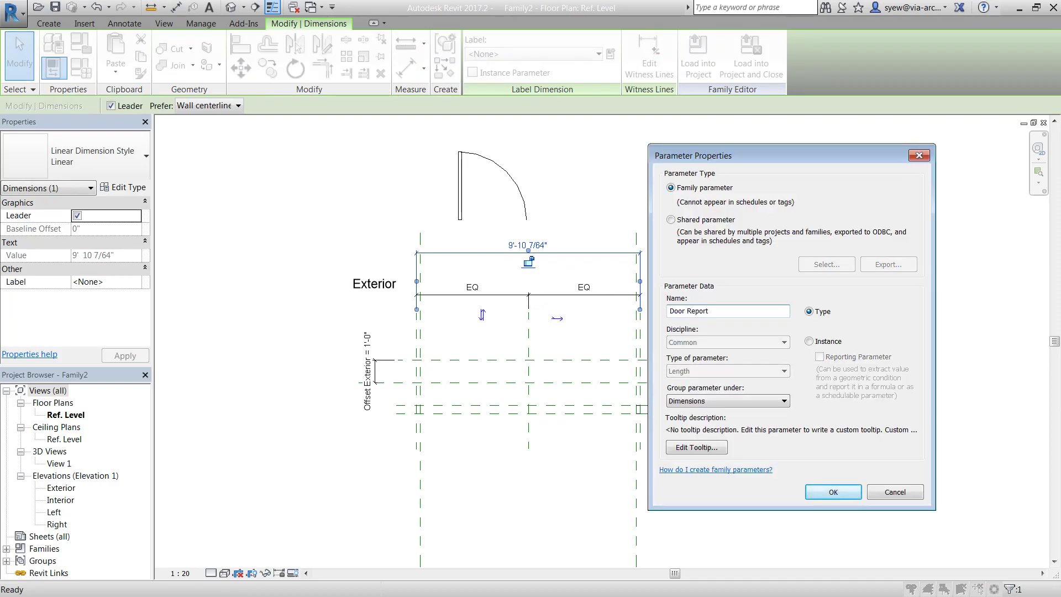
text(Width)
click(809, 341)
click(820, 357)
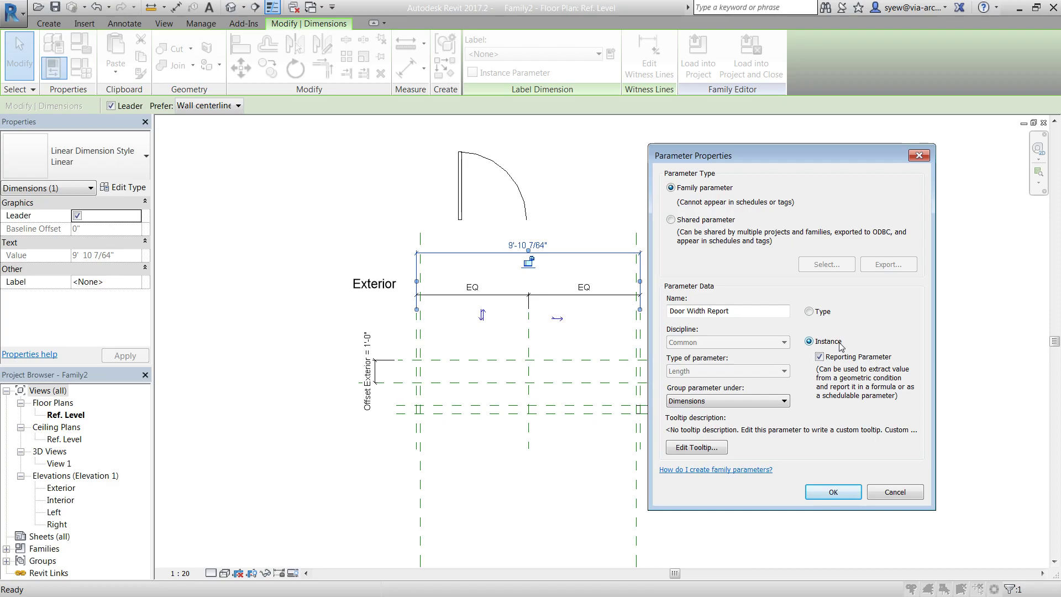
click(855, 492)
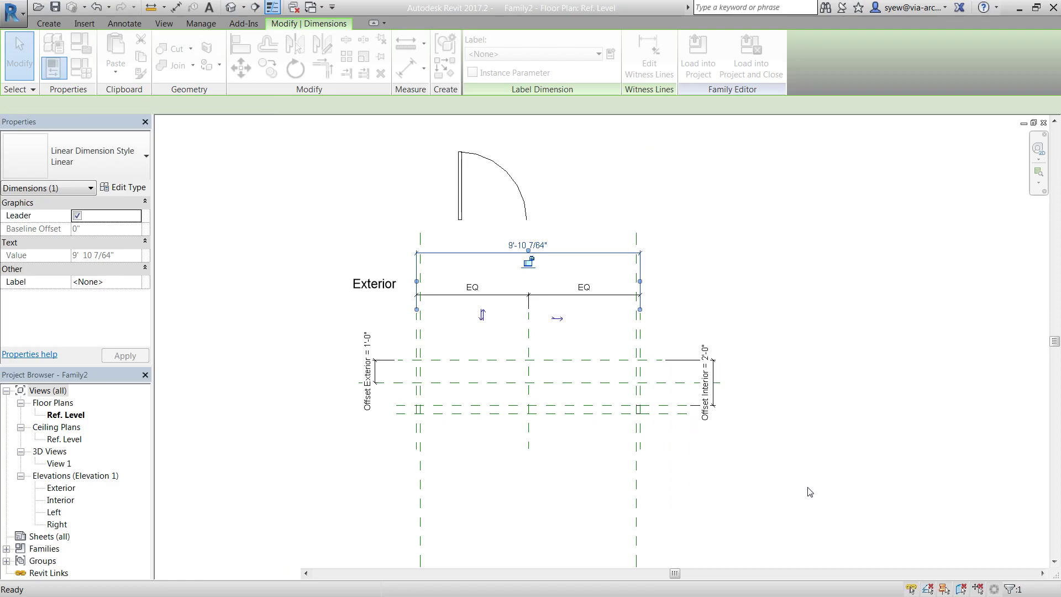
click(810, 486)
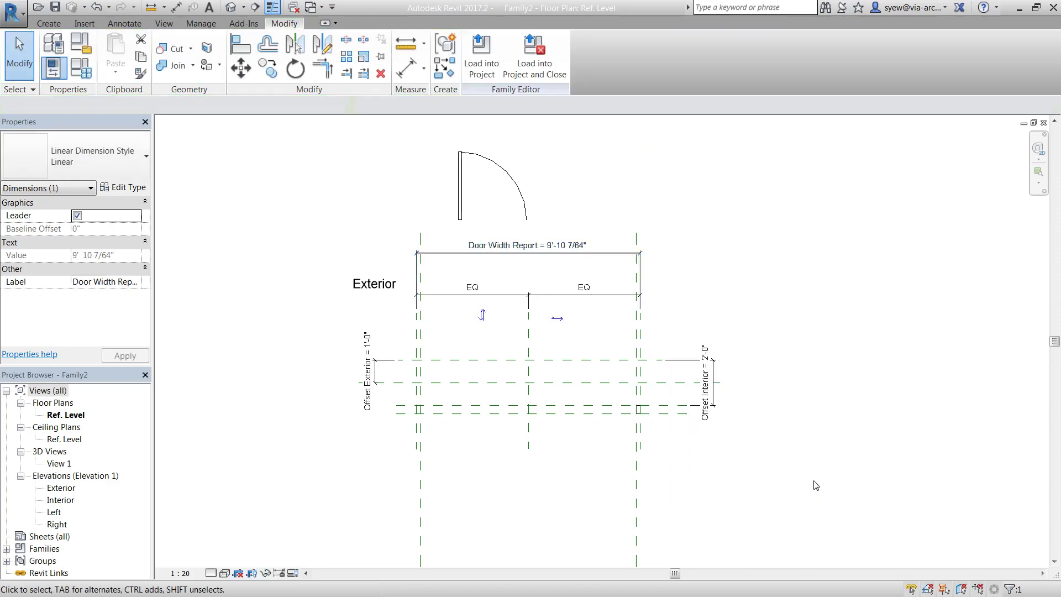
- Give Door Swing 2d the formula Door Width Report-(Frame Thickness*2) in the family types
click(90, 75)
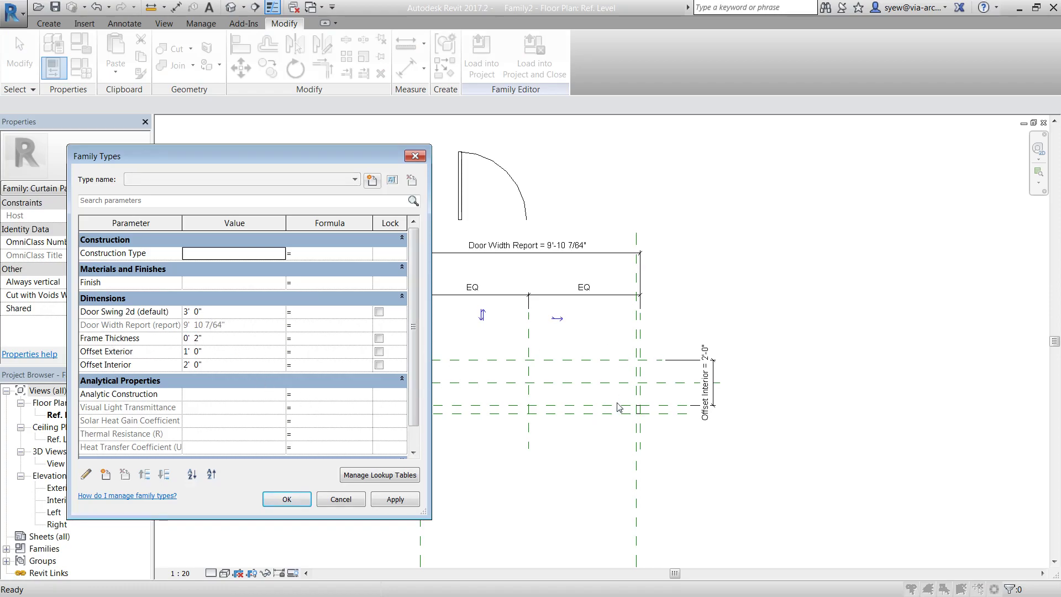
click(323, 313)
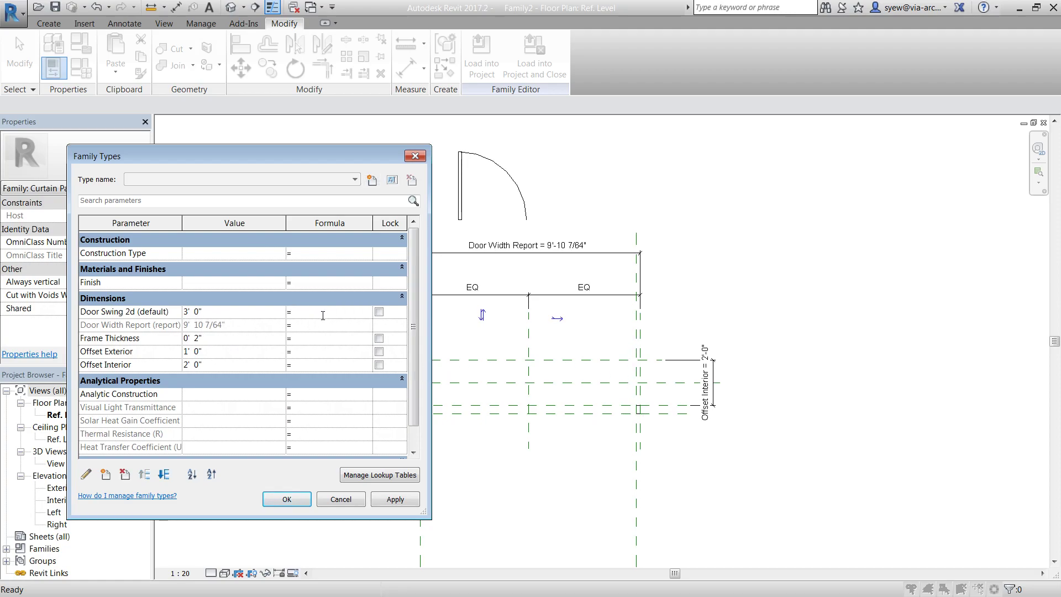
text(Door Wid)
text(th Report-(Frame Thicknes)
text(s*2))
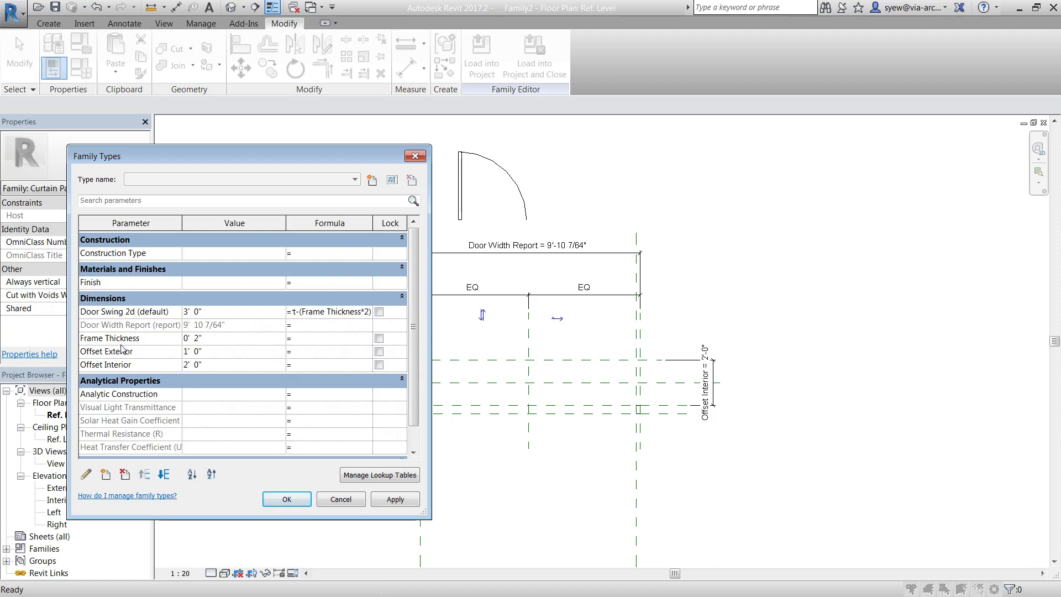
click(287, 499)
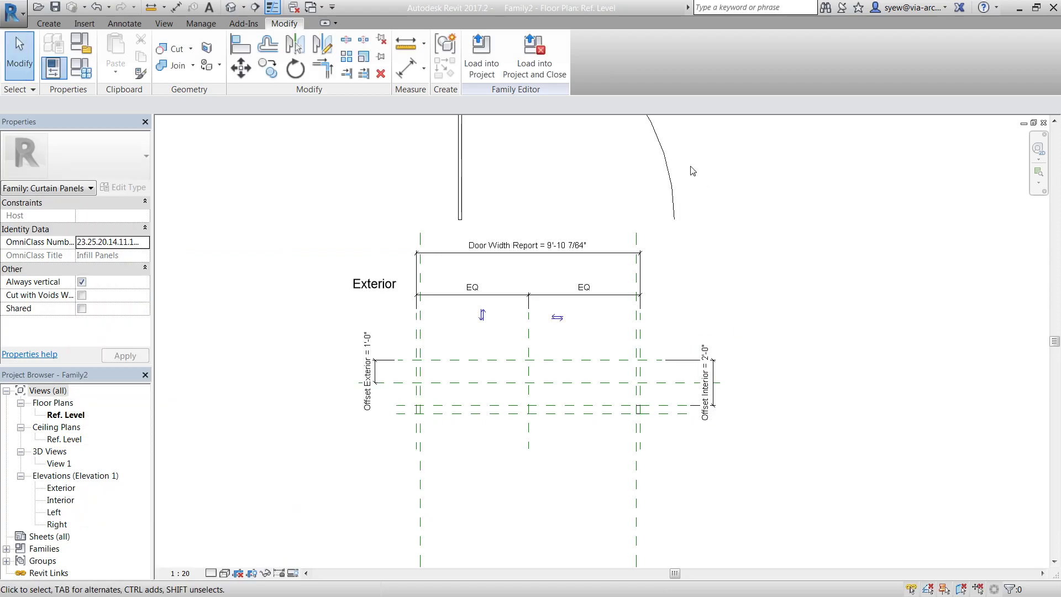
- Align the door swing symbol's hinge edge to the reference plane on the inner face of the left frame jamb
click(445, 243)
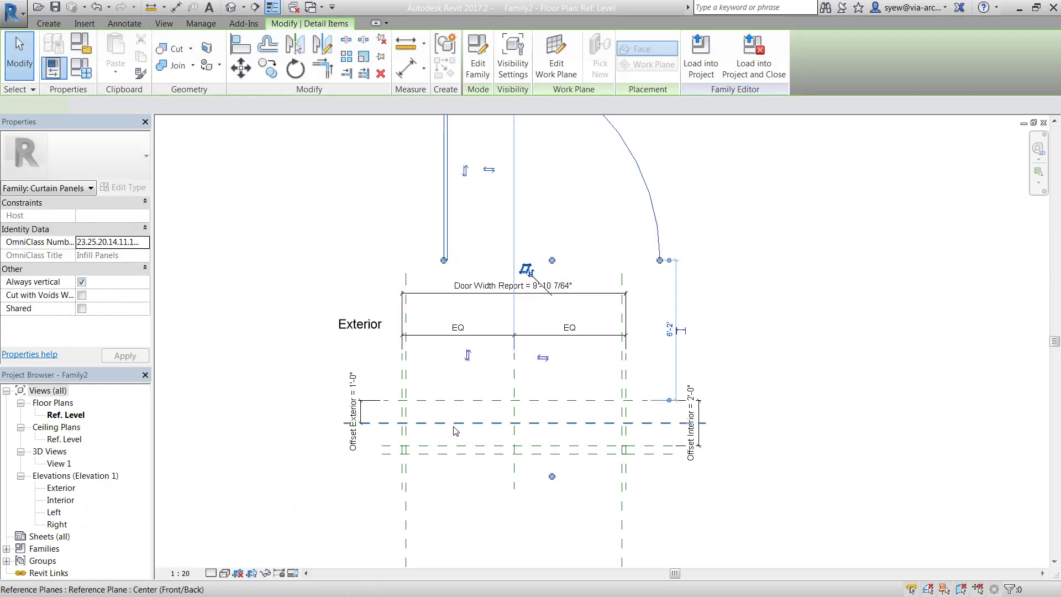
key(Escape)
key(a)
key(l)
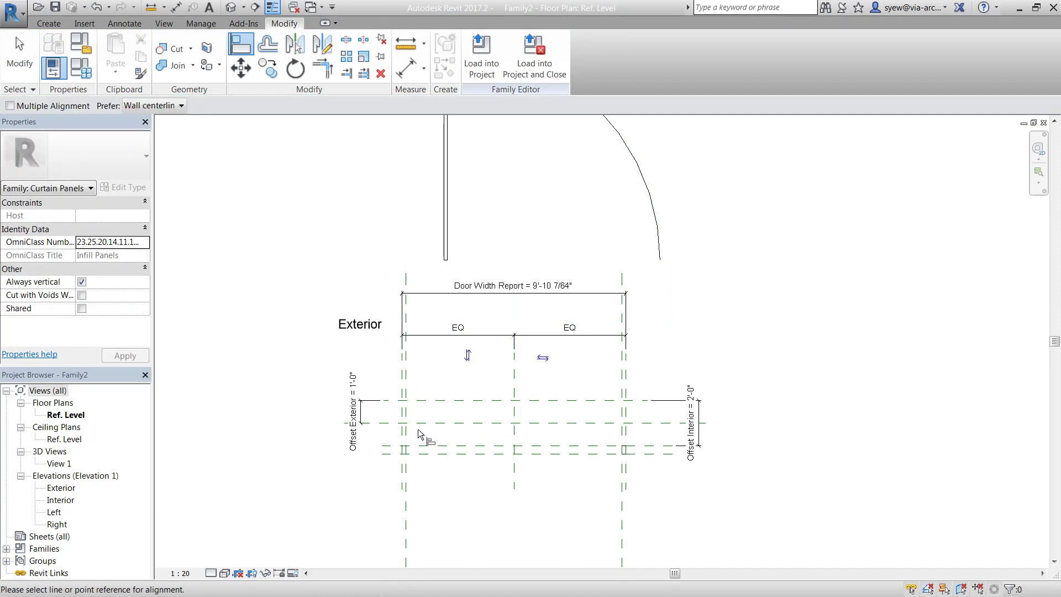
click(405, 430)
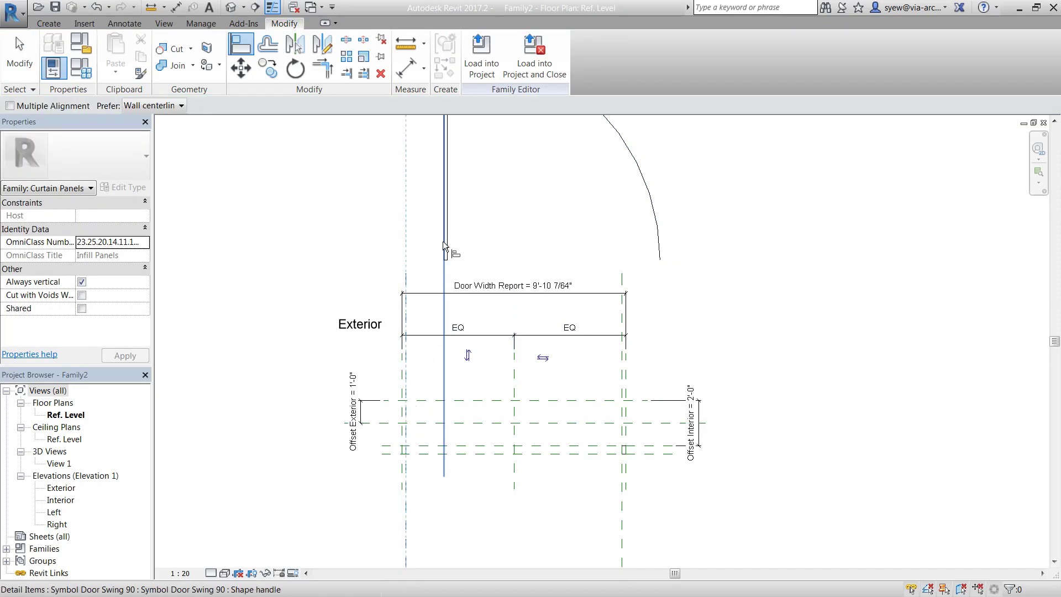
click(443, 244)
- Align the base of the door swing symbol to the interior offset reference plane in the floor plan
click(440, 446)
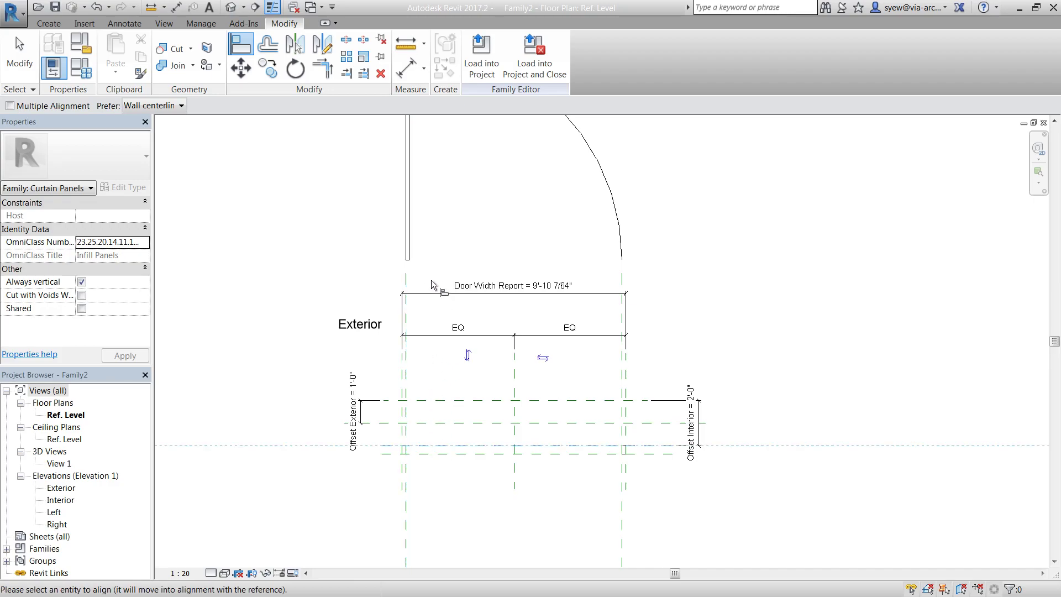
click(430, 281)
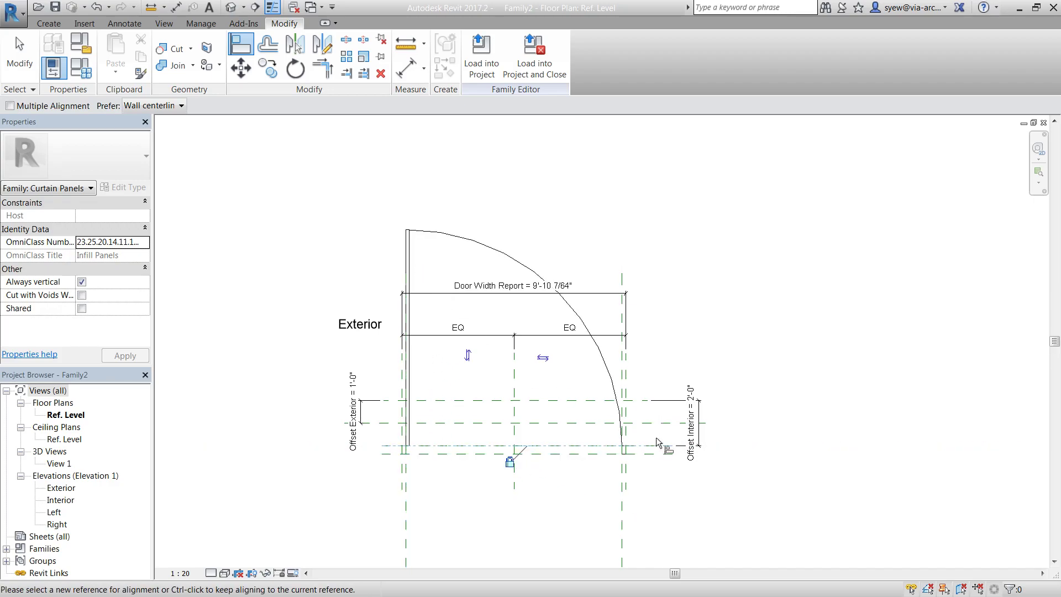
key(Escape)
key(Escape)
scroll(420, 497, up, 5)
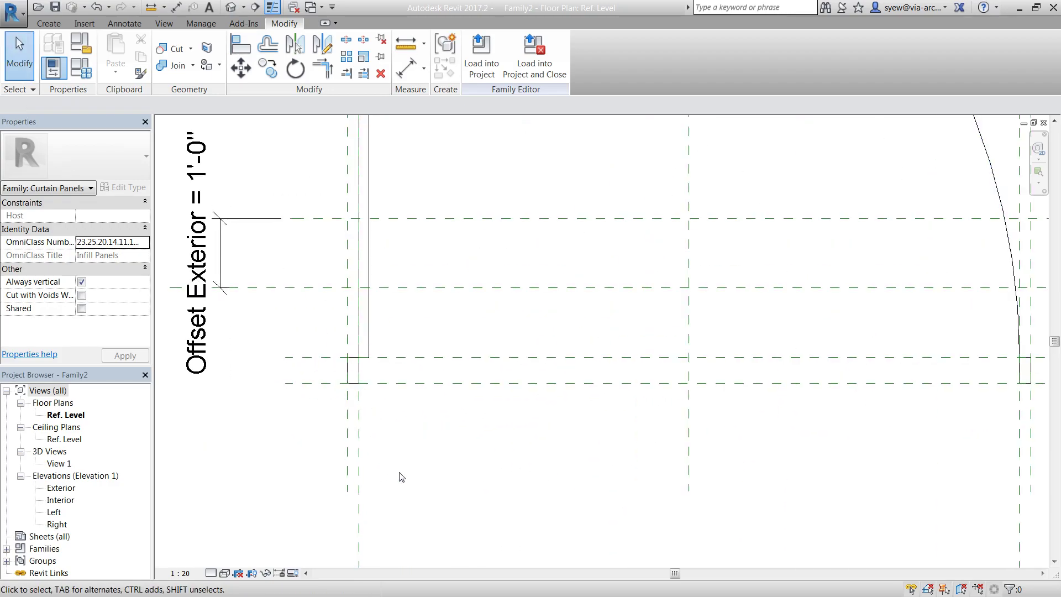
scroll(947, 475, down, 5)
middle_drag(829, 467, 590, 438)
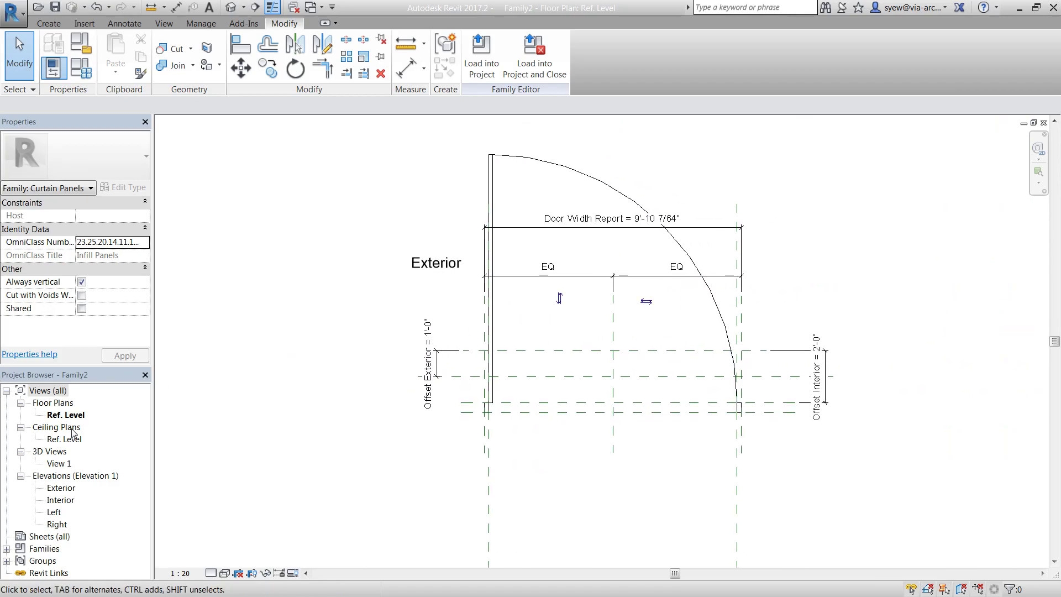
- Open the Exterior elevation and temporarily hide the frame extrusion
double_click(61, 488)
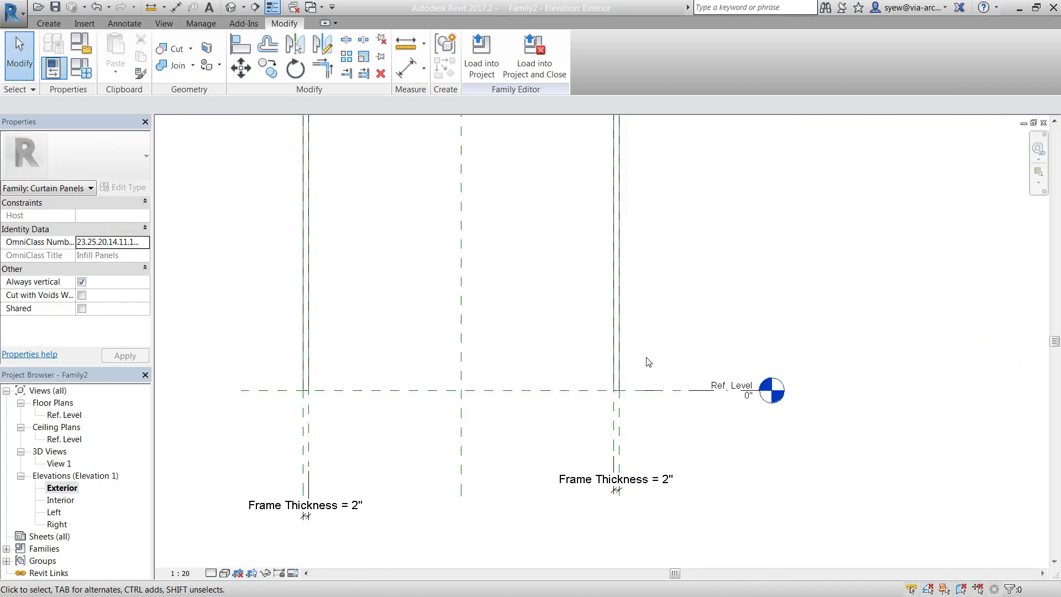
scroll(566, 339, down, 2)
click(564, 340)
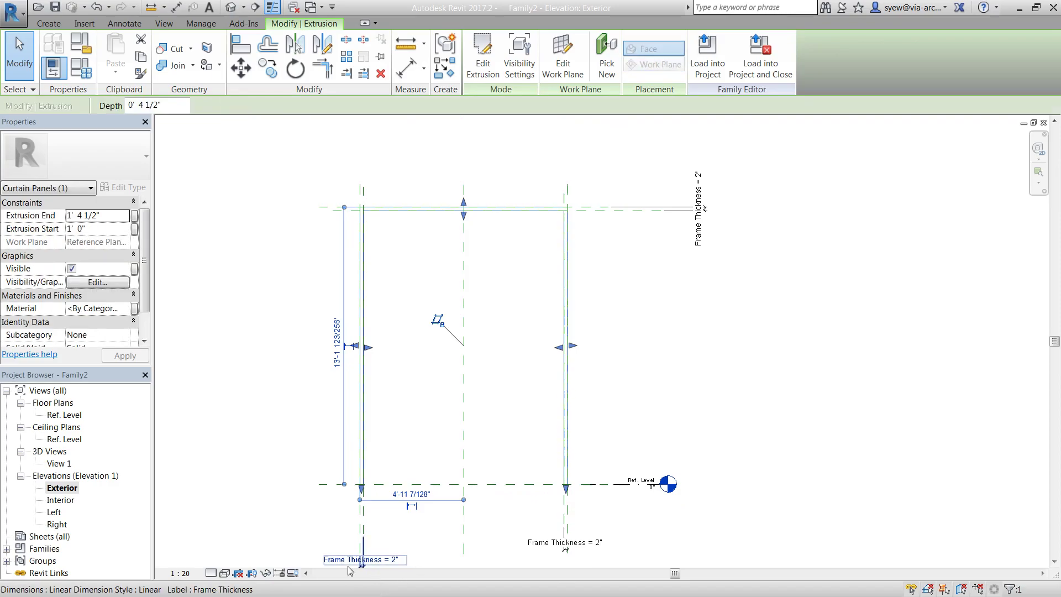
click(271, 573)
click(310, 538)
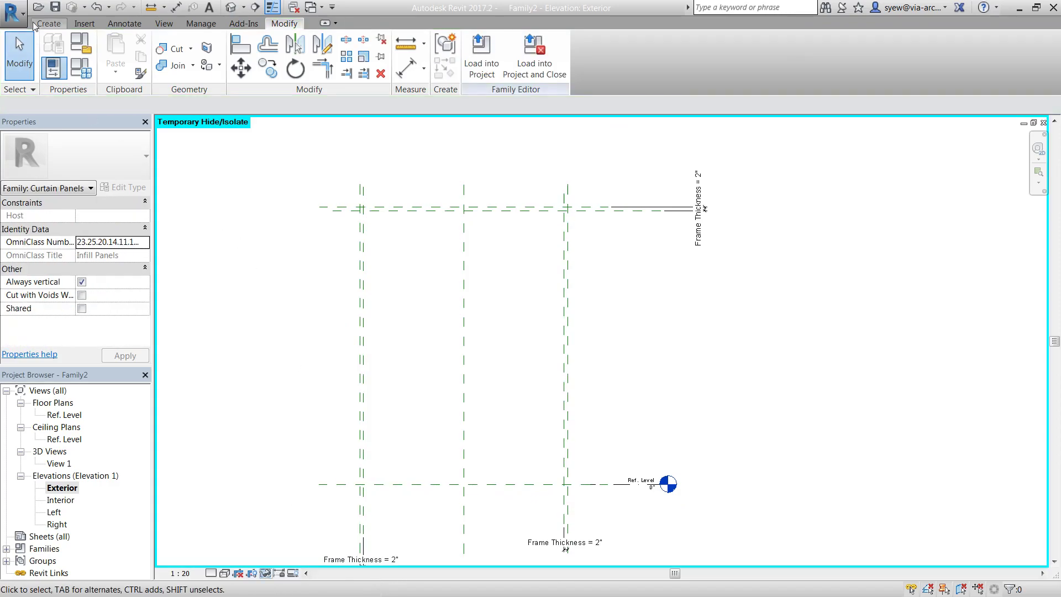
- Draw a horizontal reference plane across the panel at about mid-height between the head and Ref. Level
click(780, 56)
click(314, 348)
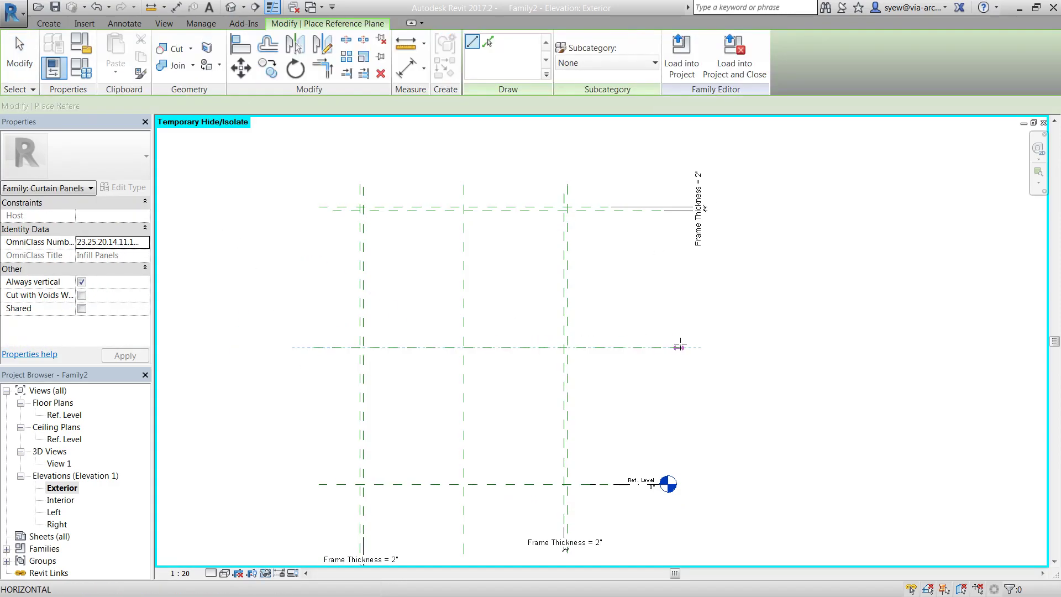
click(682, 347)
key(Escape)
key(Escape)
- Add an equality dimension across the frame's inner head plane, the middle reference plane and Ref. Level
key(d)
key(i)
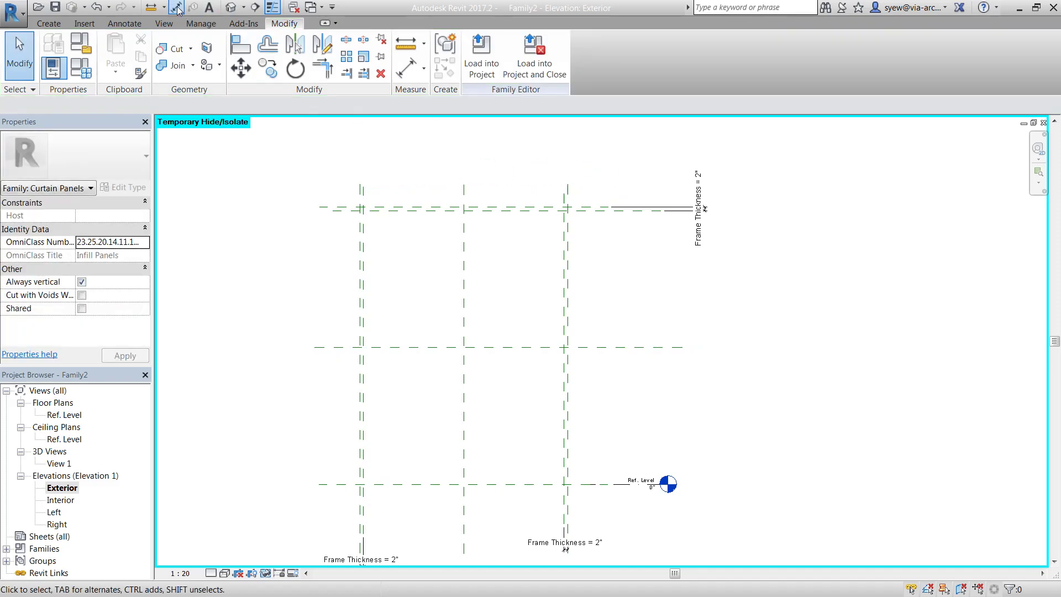
click(603, 210)
click(611, 485)
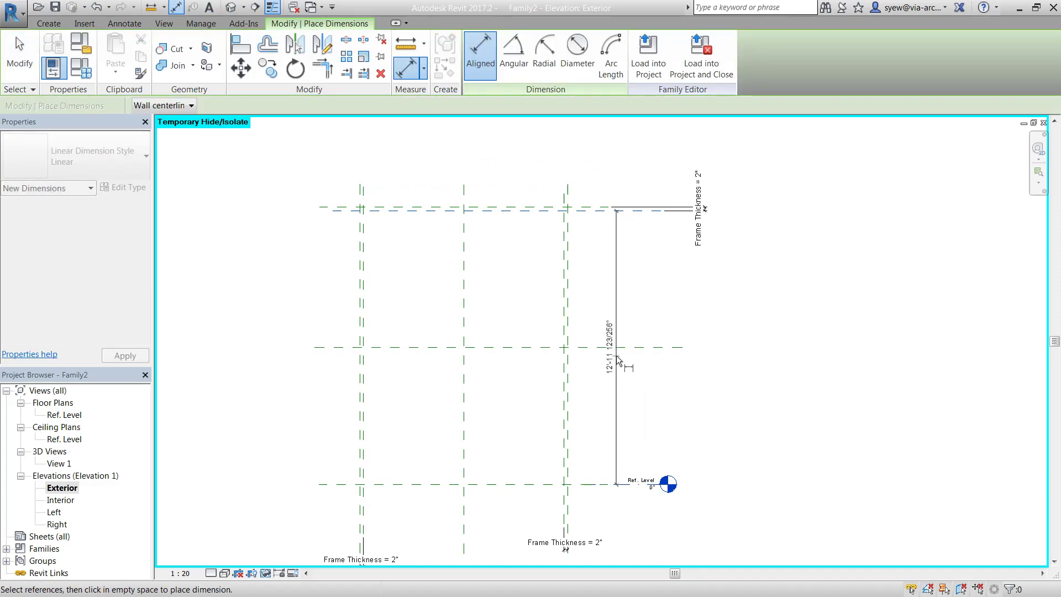
click(615, 348)
click(718, 361)
click(699, 349)
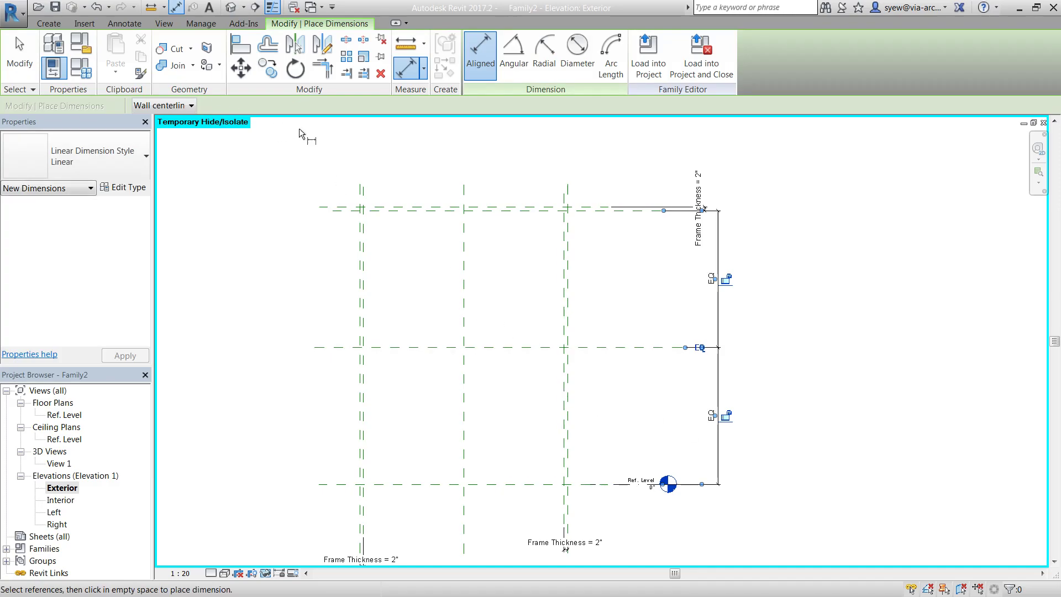
- Draw two Hidden Lines [projection] symbolic lines from the opening's left corners meeting at the right jamb's midpoint
click(49, 23)
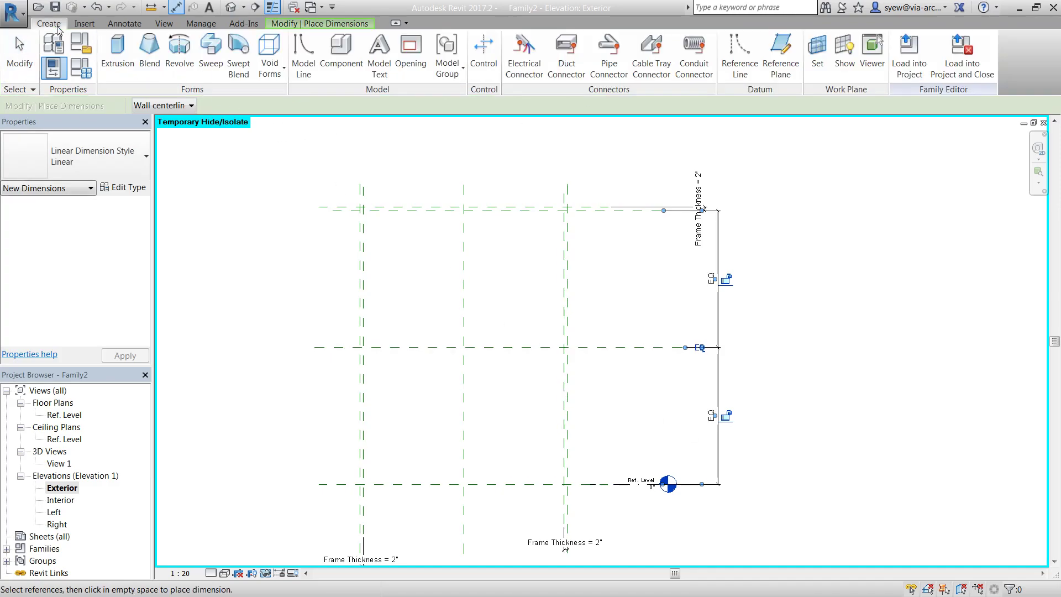
click(117, 24)
click(224, 50)
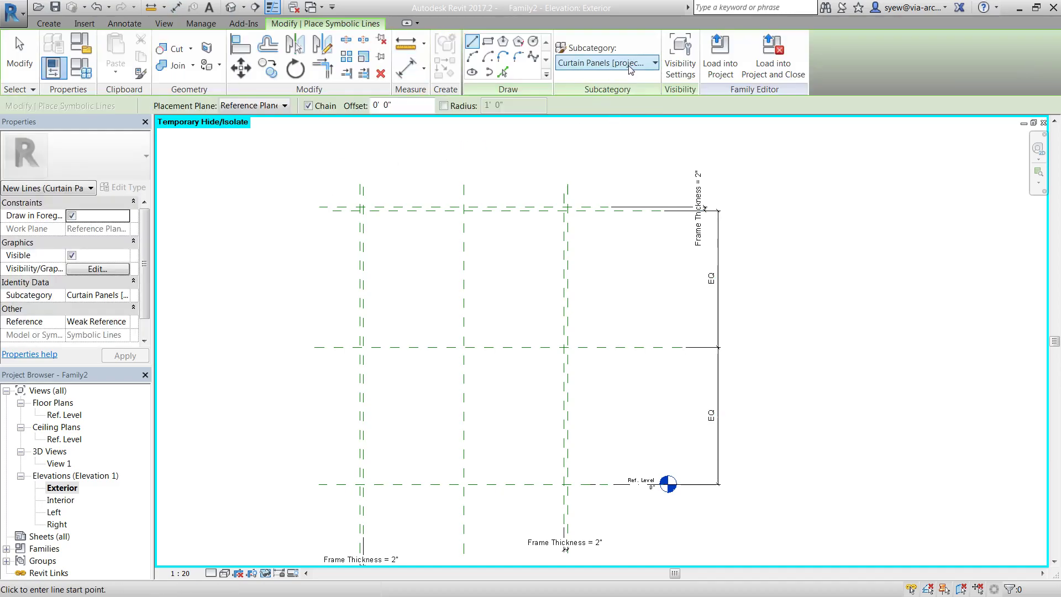
scroll(627, 65, down, 1)
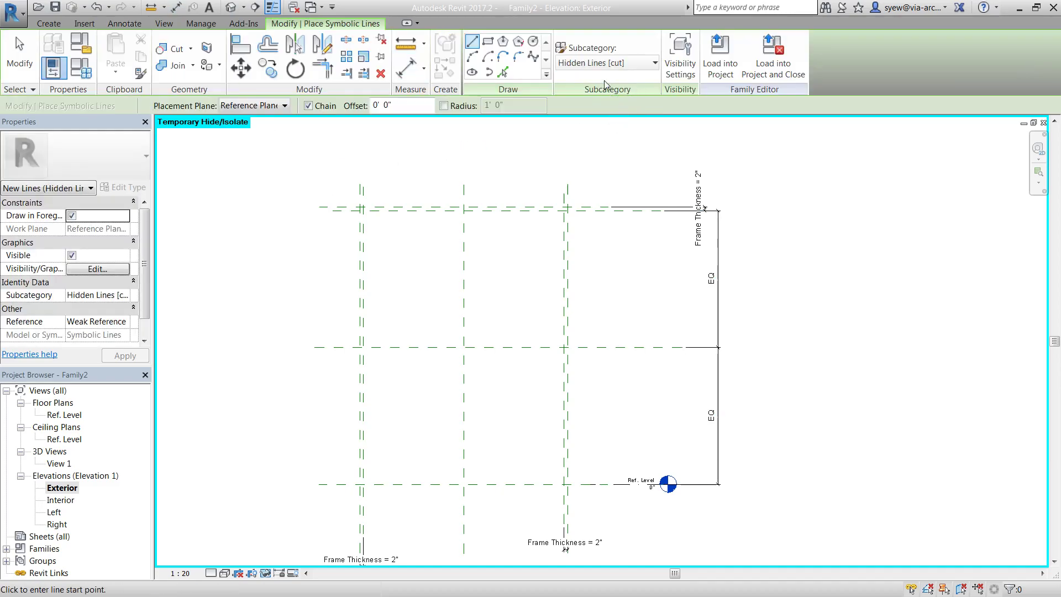
scroll(607, 144, down, 1)
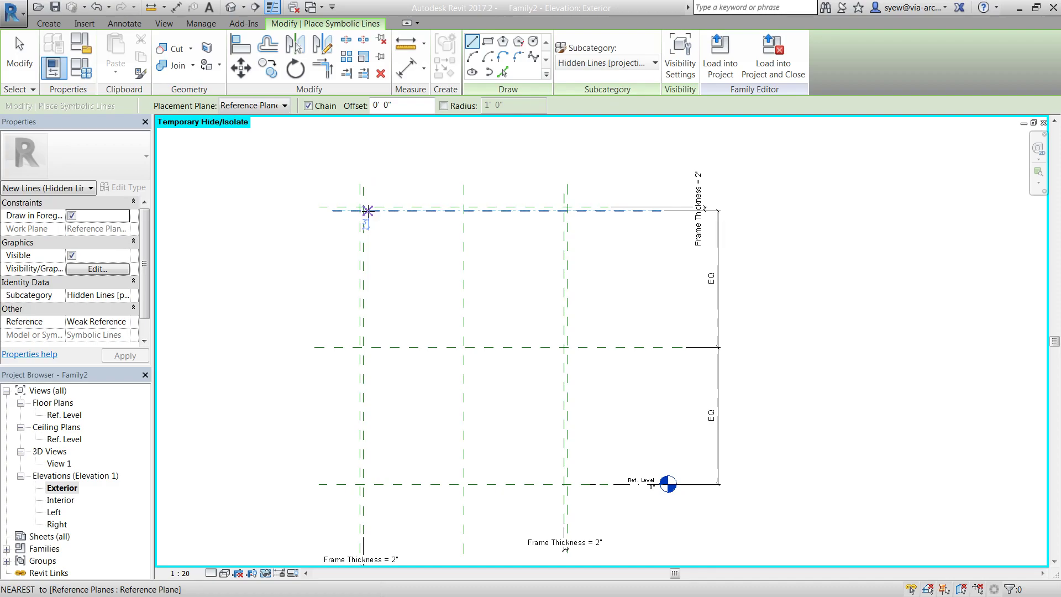
click(362, 209)
click(563, 347)
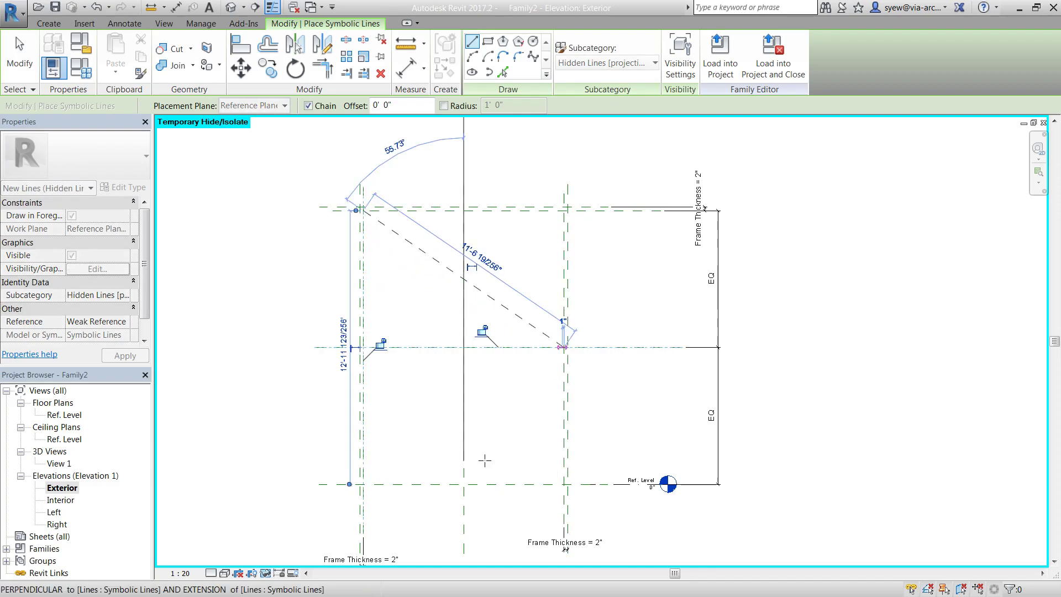
click(363, 484)
key(Escape)
key(Escape)
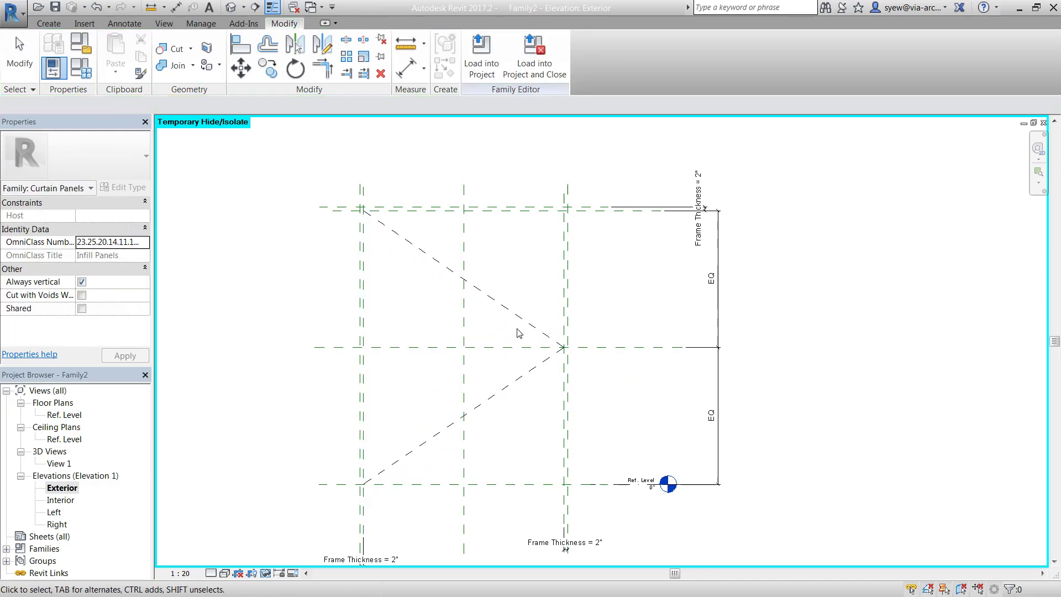
- Temporarily hide the elevation swing lines and create a rectangular extrusion for the door panel filling the opening inside the frame
click(266, 573)
click(299, 512)
click(48, 23)
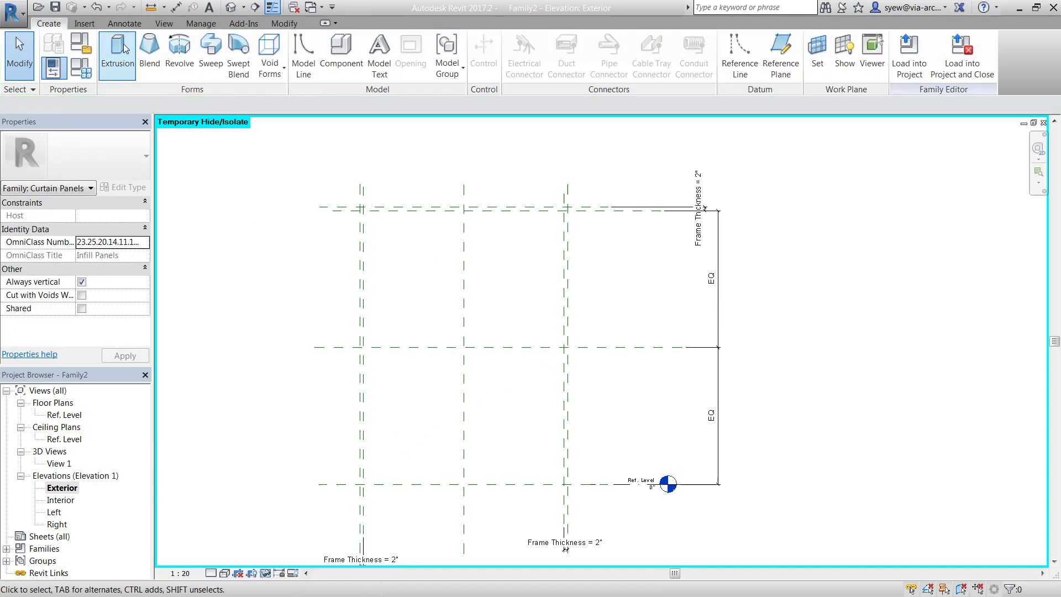
click(117, 52)
click(518, 43)
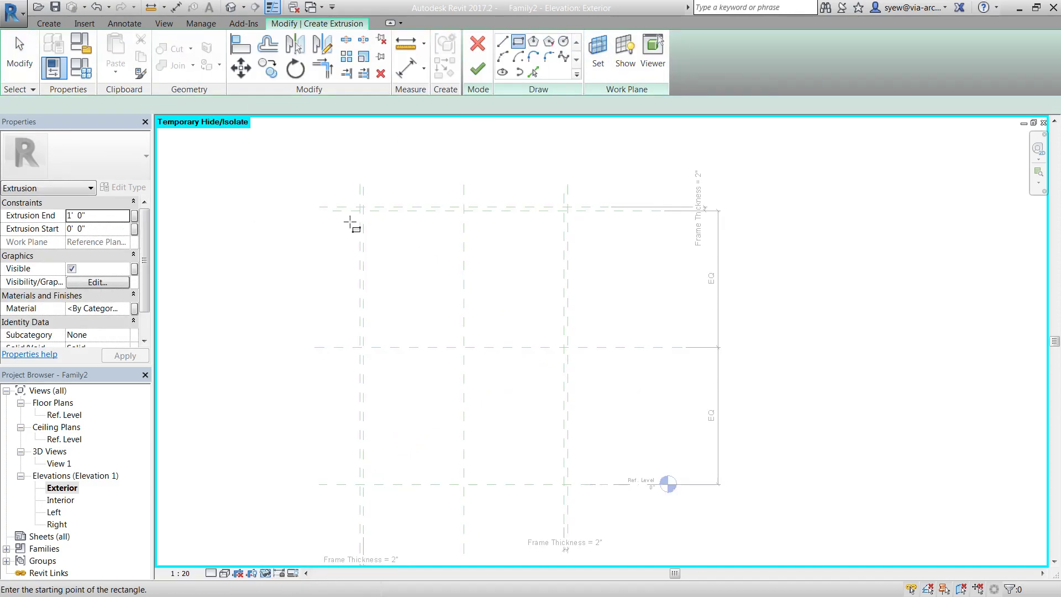
click(363, 209)
click(563, 488)
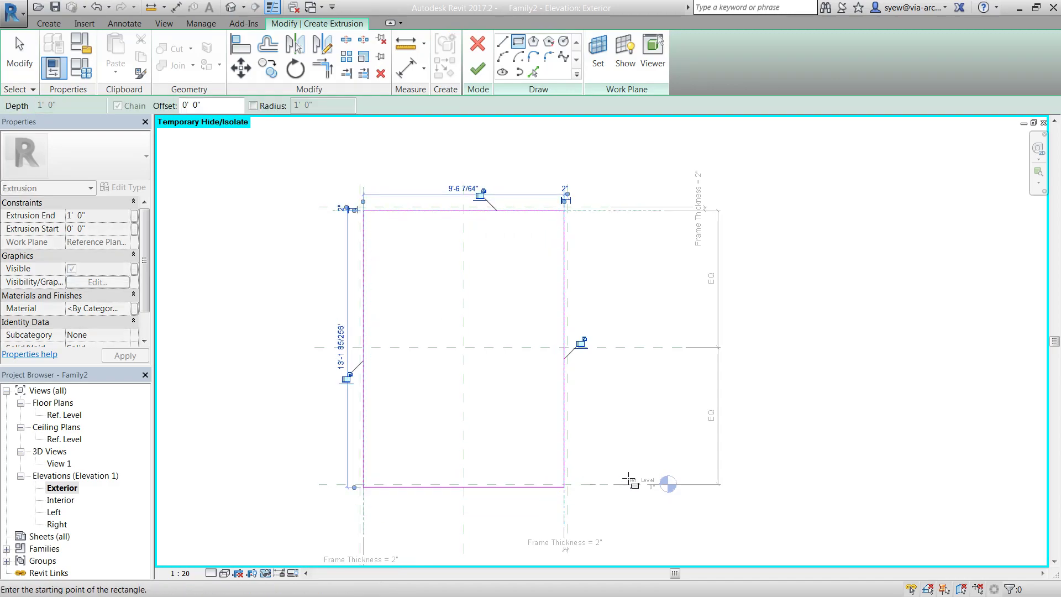
key(ctrl+z)
click(362, 210)
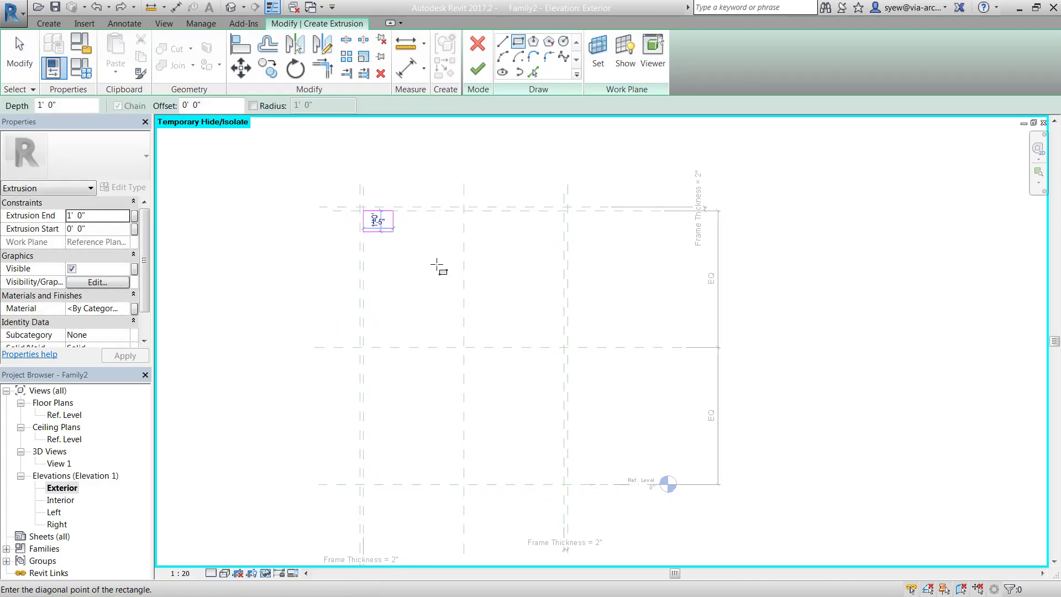
click(564, 485)
click(476, 69)
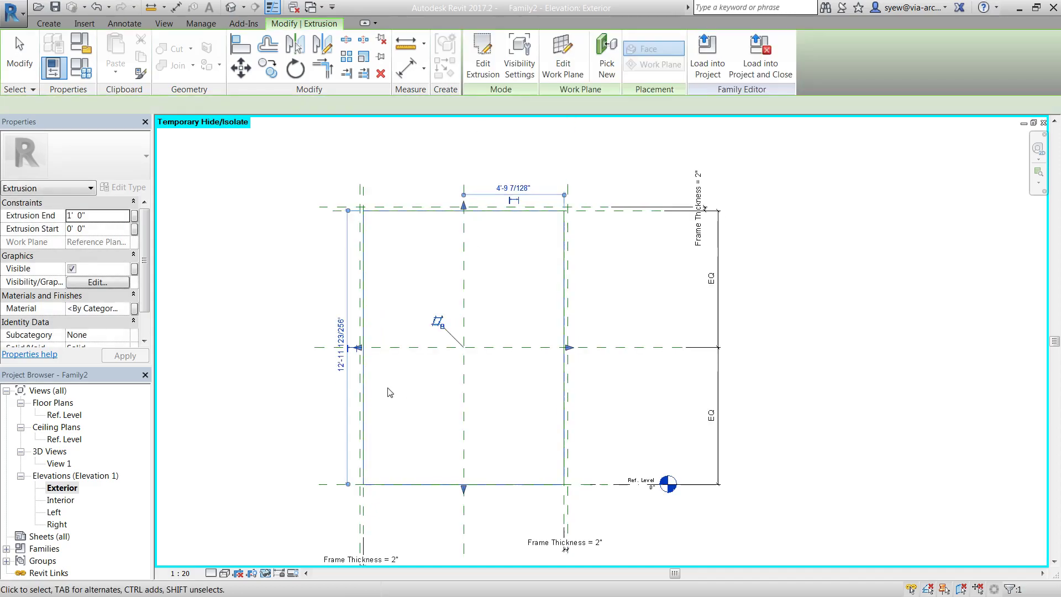
- In the Ref. Level floor plan, draw a horizontal reference plane through the frame depth, just below the interior offset plane
double_click(65, 415)
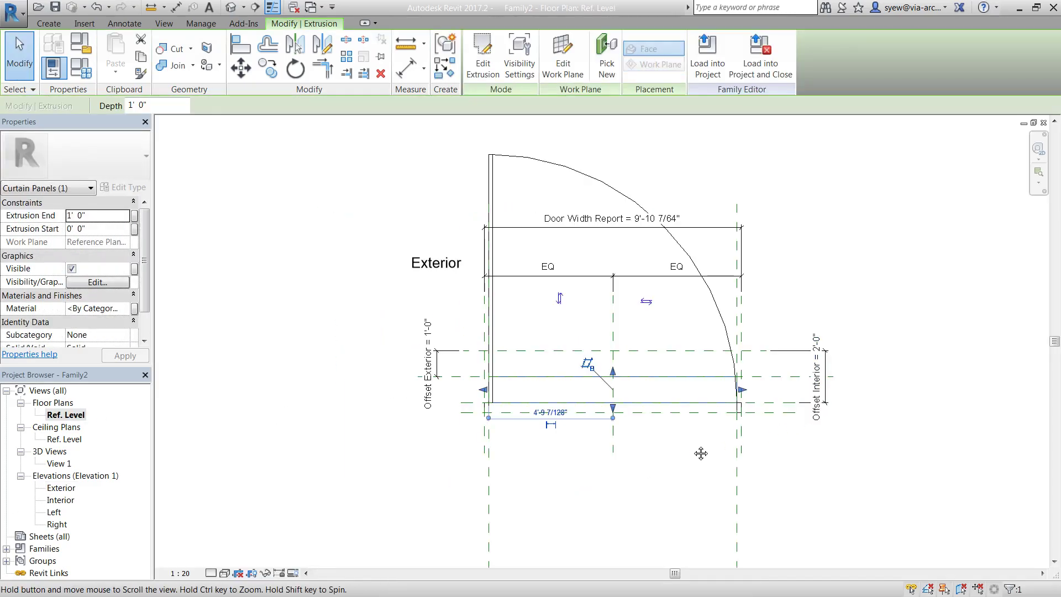
scroll(701, 447, up, 3)
click(391, 462)
scroll(391, 462, up, 2)
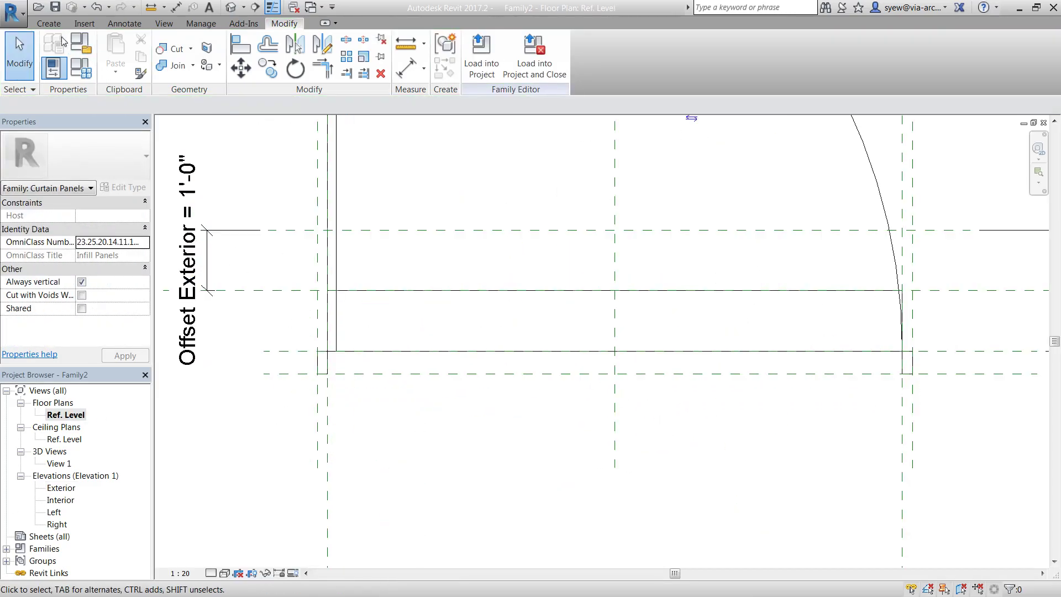
click(48, 23)
click(780, 55)
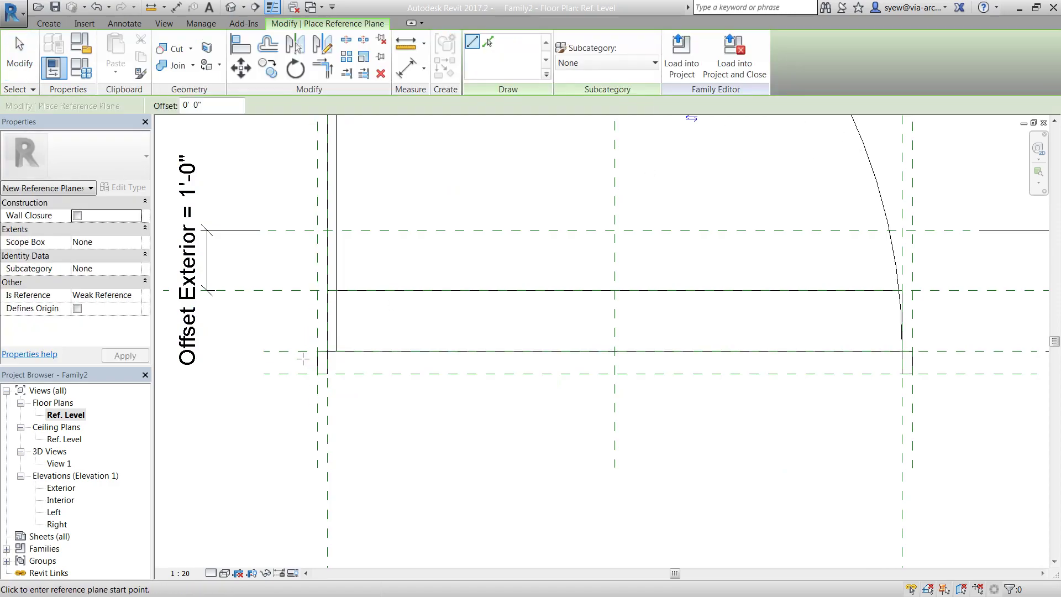
click(280, 357)
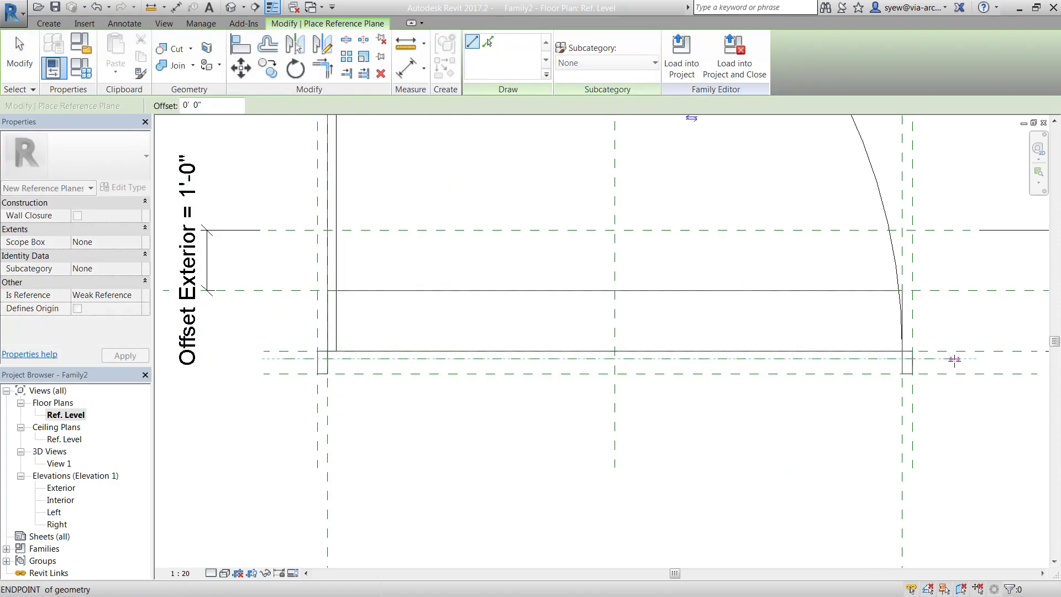
click(950, 358)
key(Escape)
- Add an aligned dimension between the interior offset plane and the new reference plane inside the frame depth
click(176, 8)
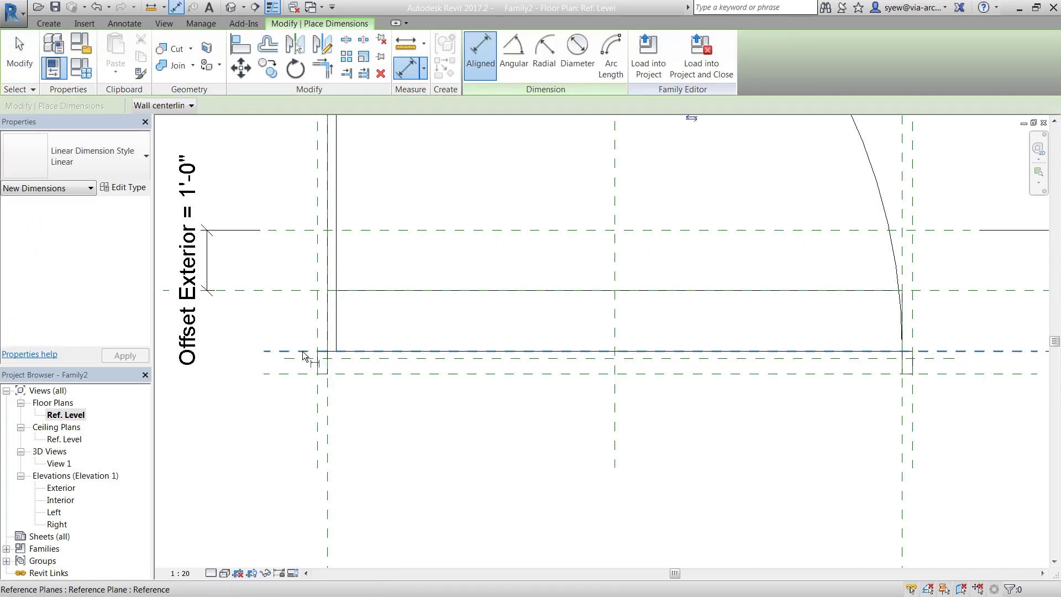
click(301, 351)
click(301, 358)
click(247, 398)
key(Escape)
key(Escape)
- Set the distance from the interior offset plane to the new reference plane to 1 1/2"
click(387, 358)
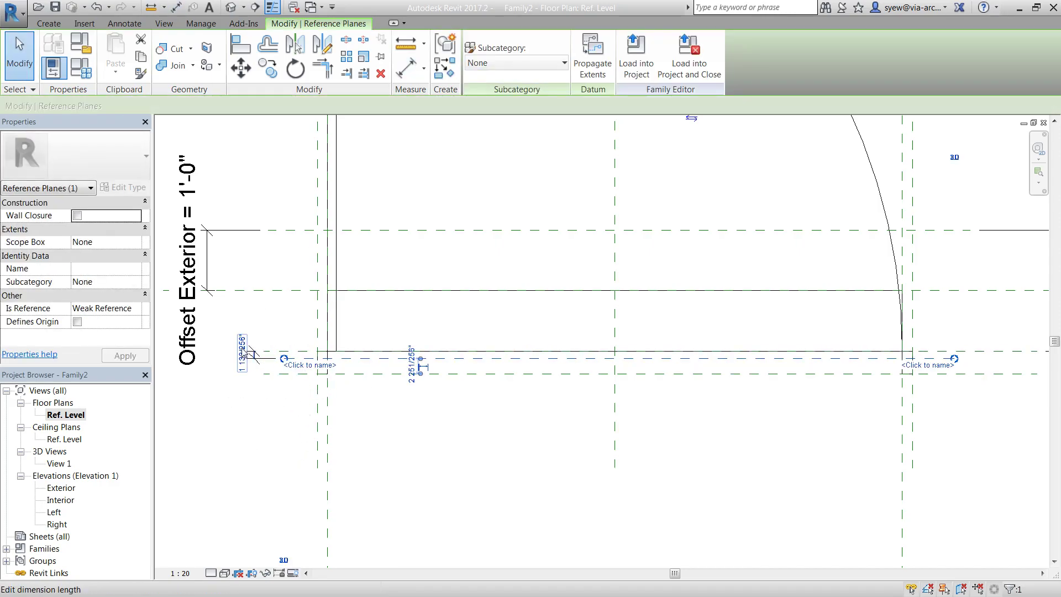
click(242, 353)
key(Return)
key(Escape)
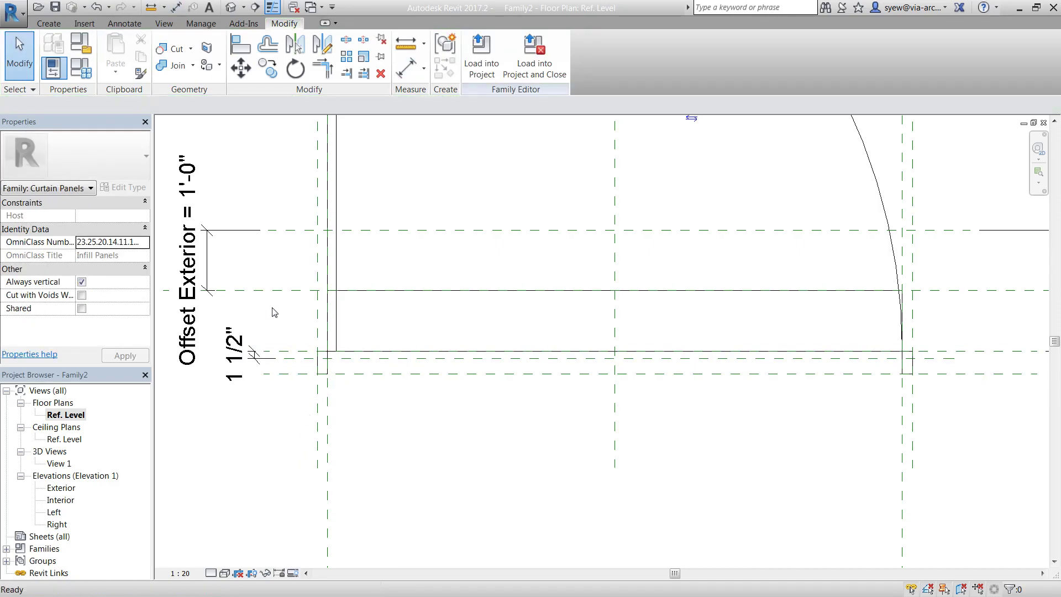
click(339, 364)
key(Escape)
- Copy the door panel reference plane 1 3/4" downward, toward the exterior side of the frame depth
click(407, 359)
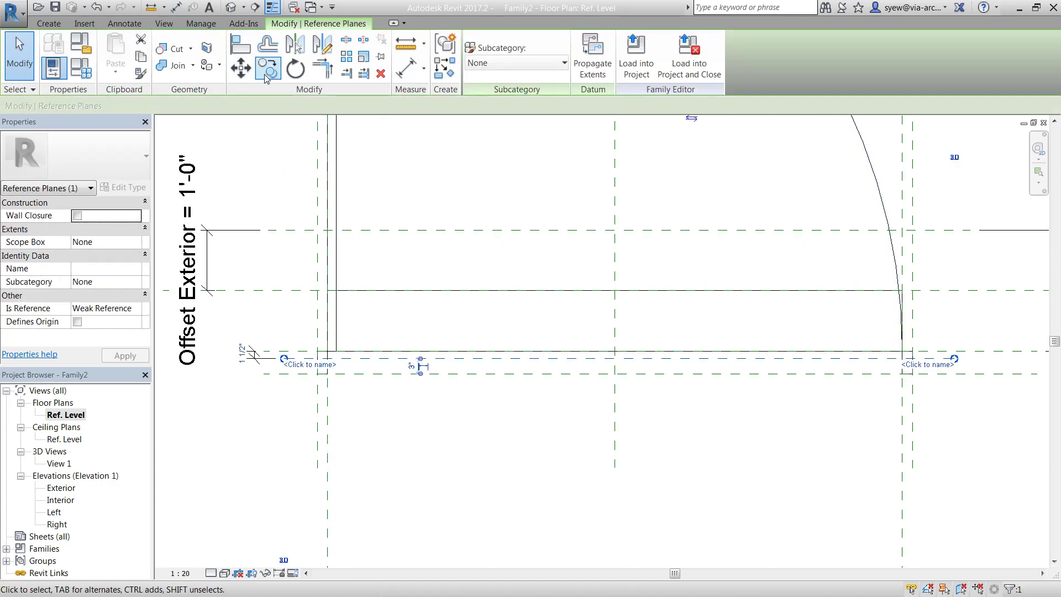
key(c)
key(o)
click(394, 389)
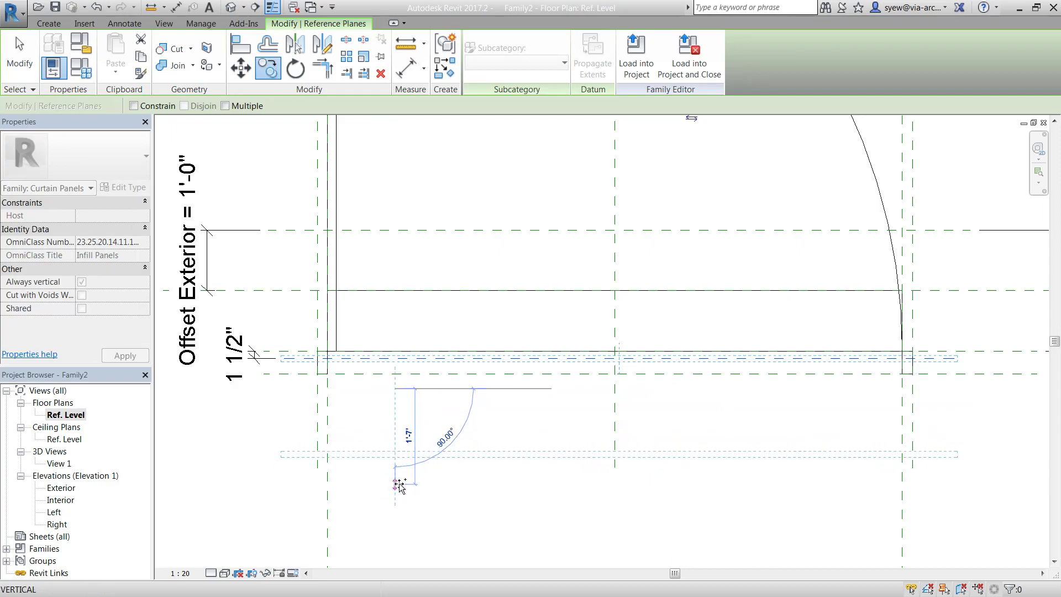
text(1 3/4")
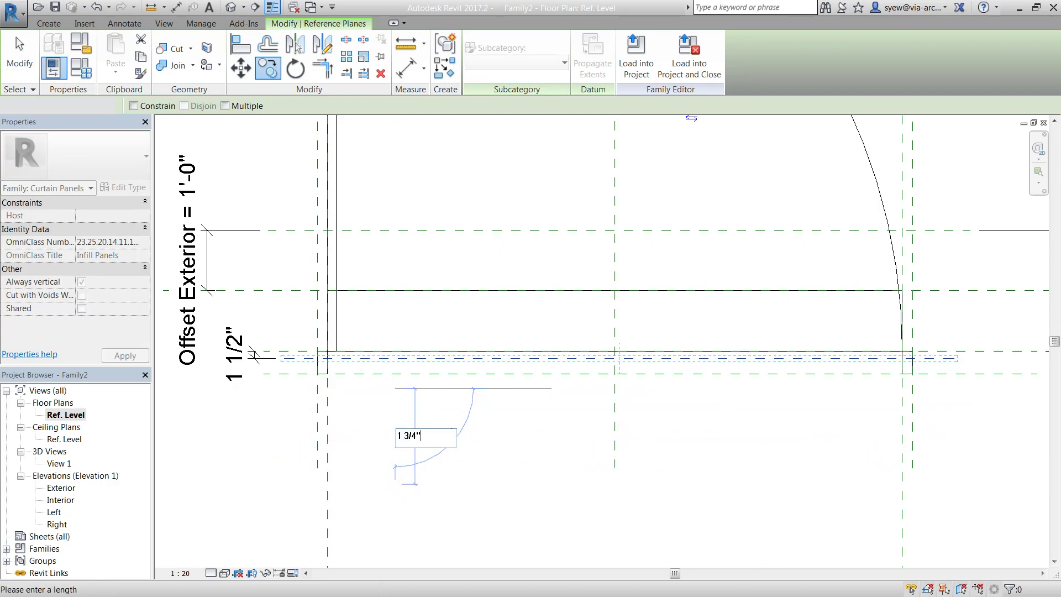
key(Return)
key(Escape)
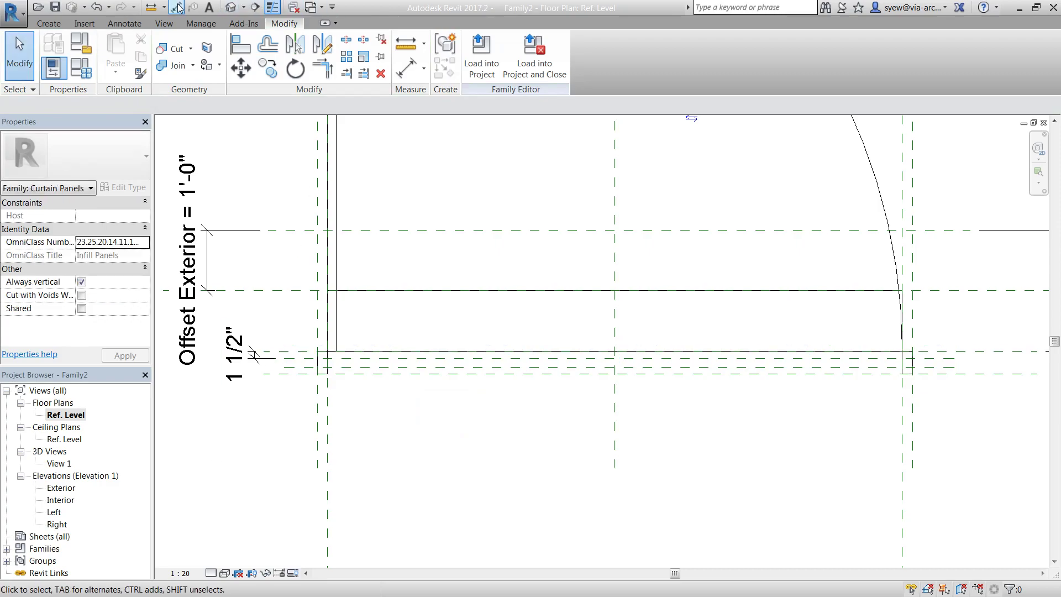
- Add an aligned dimension between the two door panel reference planes, placed beside the Offset Interior dimension
click(178, 8)
click(289, 358)
click(295, 367)
middle_drag(1022, 454, 742, 425)
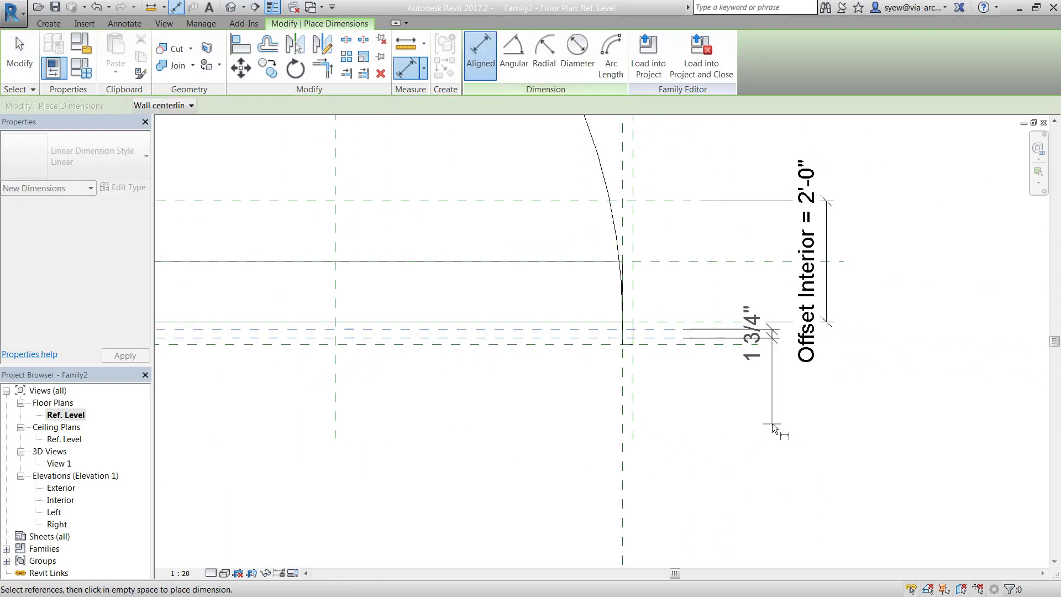
click(771, 423)
key(Escape)
key(Escape)
key(f)
key(t)
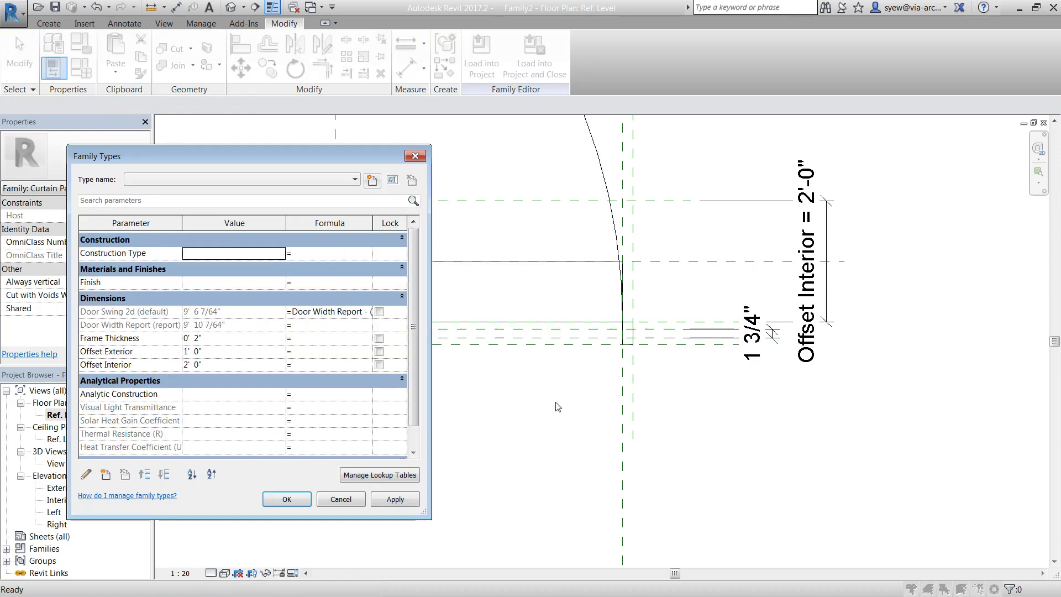
key(Escape)
- Change the family category to Doors and label the 1 3/4" dimension between the panel planes with the Thickness parameter
click(81, 45)
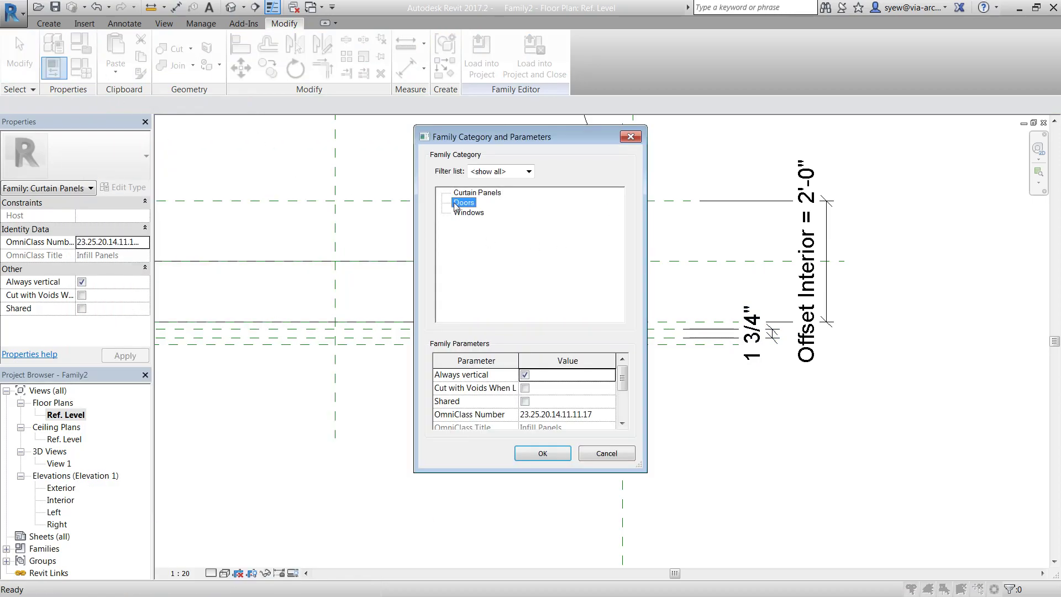
click(542, 455)
click(753, 332)
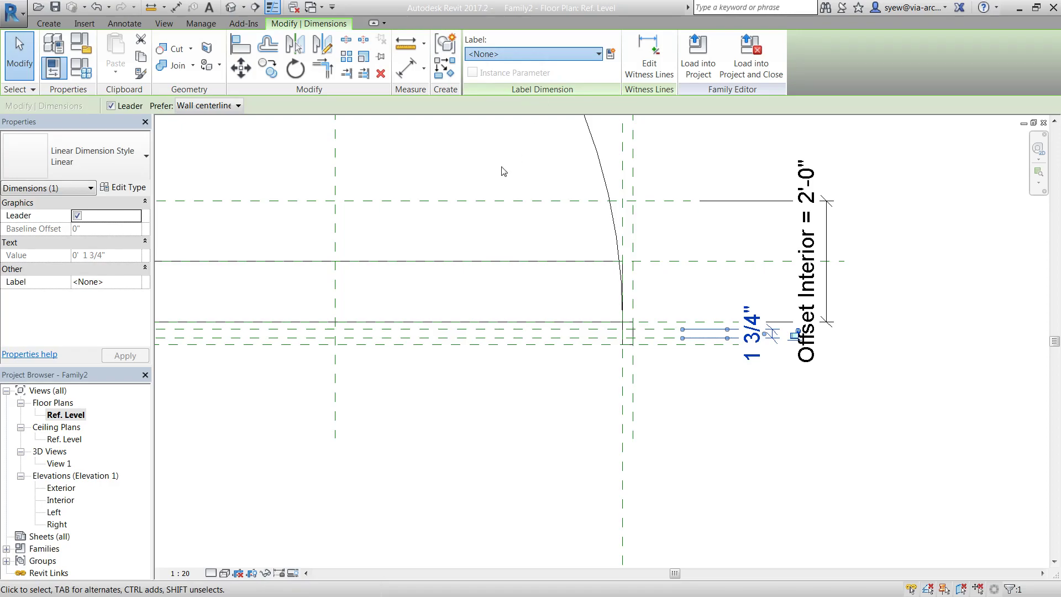
middle_drag(528, 397, 777, 419)
click(460, 413)
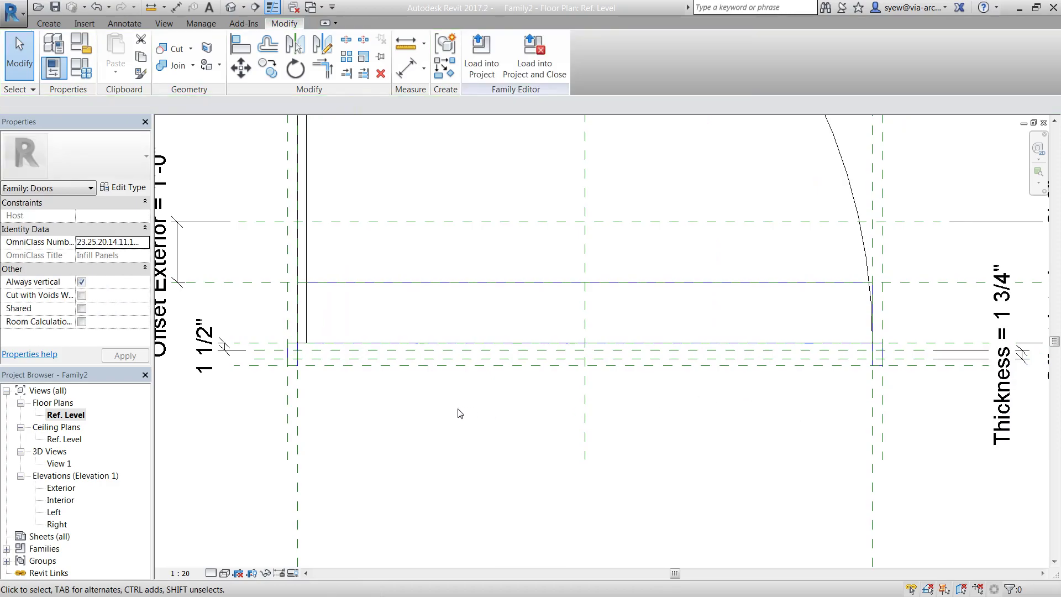
- Label the 1 1/2" dimension with a new type parameter named Door Panel Offset
click(226, 349)
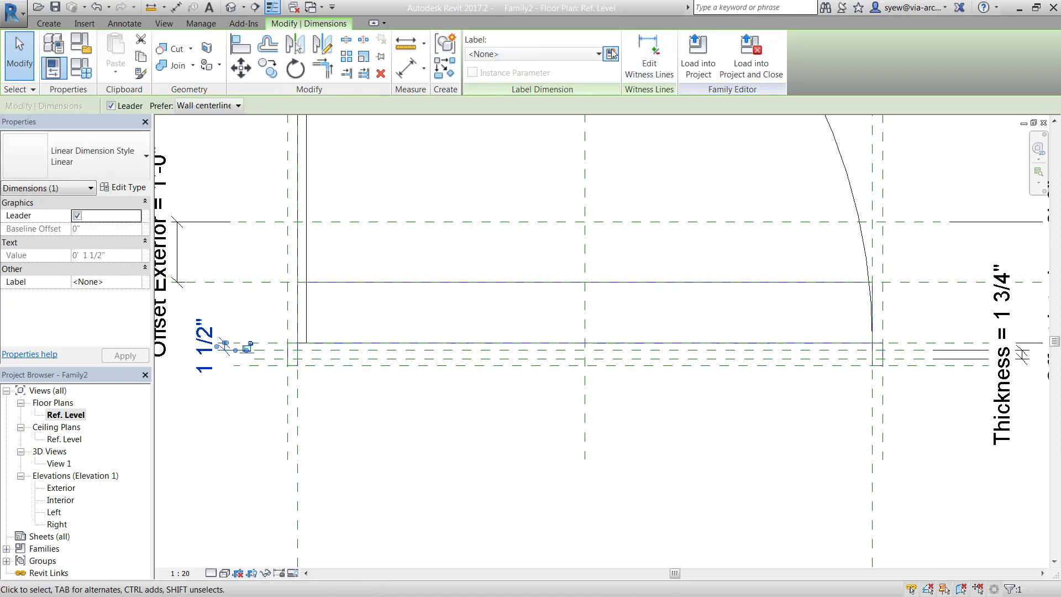
click(611, 54)
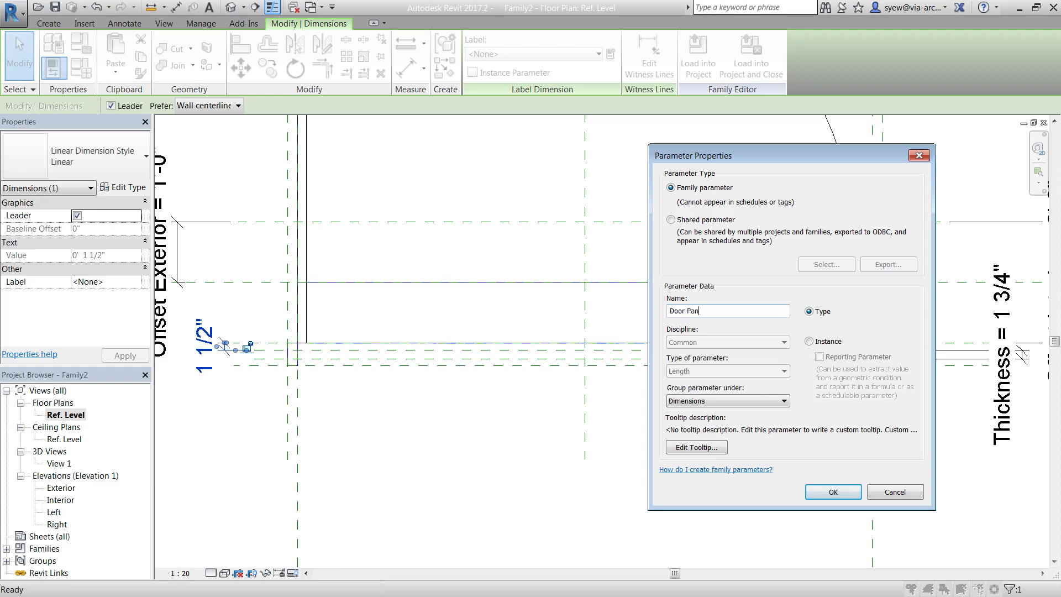
key(Return)
key(Escape)
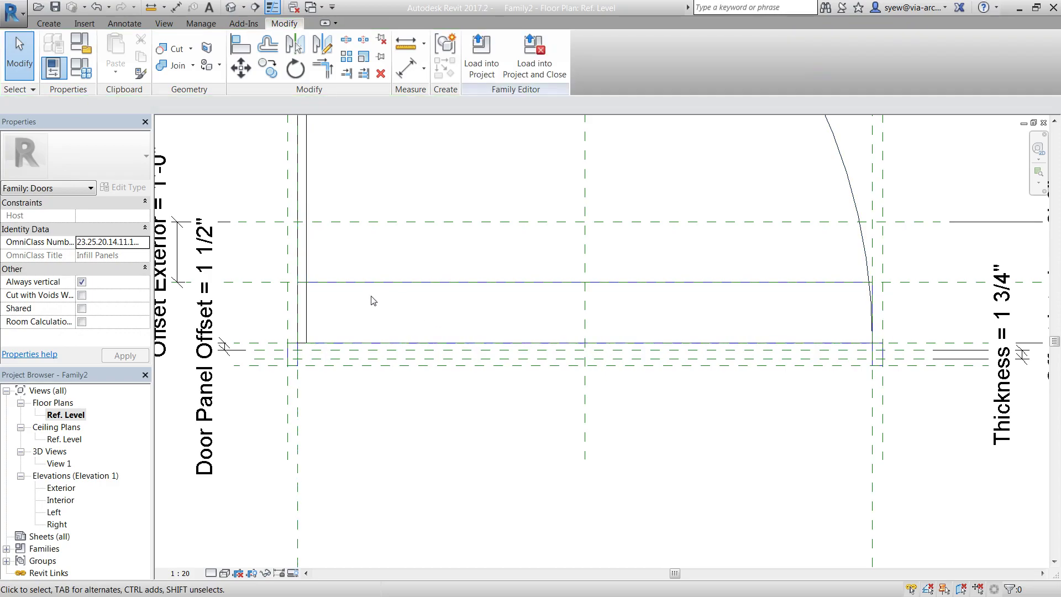
- Stretch both faces of the door panel extrusion onto the two reference planes that bound the 1 3/4" thickness
click(419, 285)
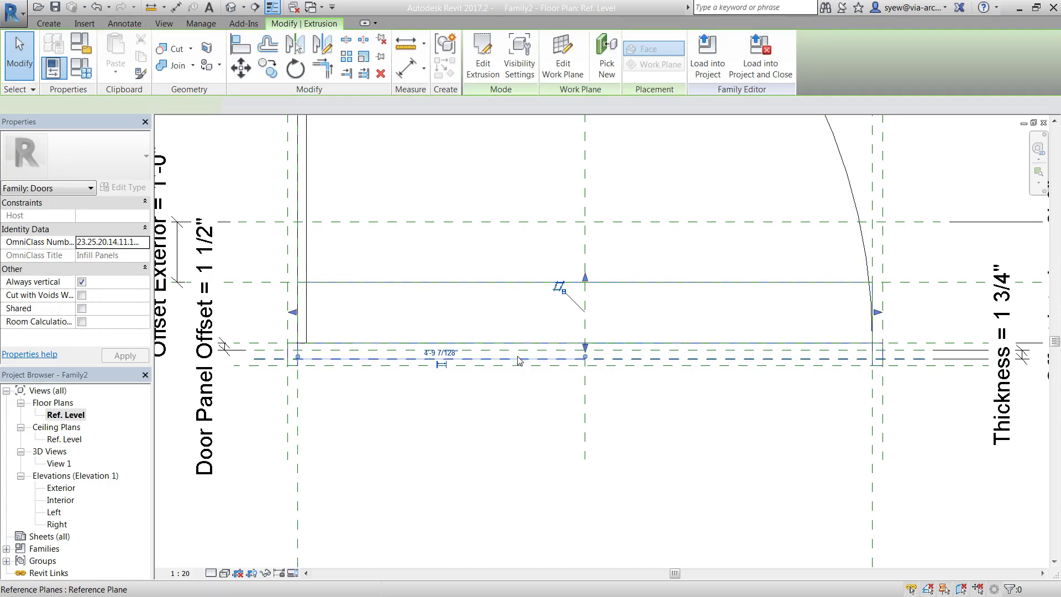
drag(585, 359, 582, 373)
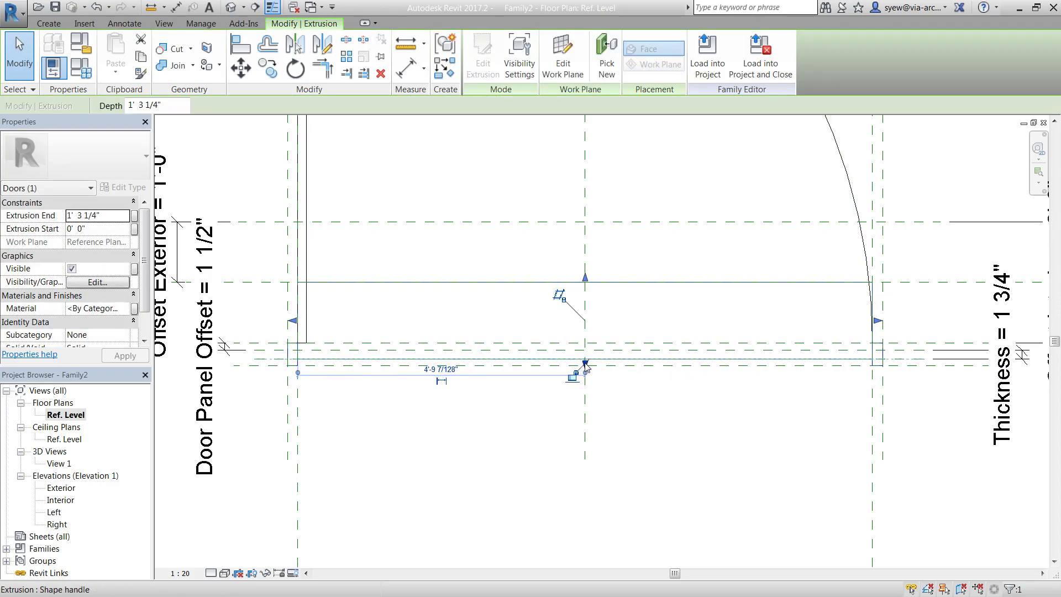
drag(585, 285, 585, 349)
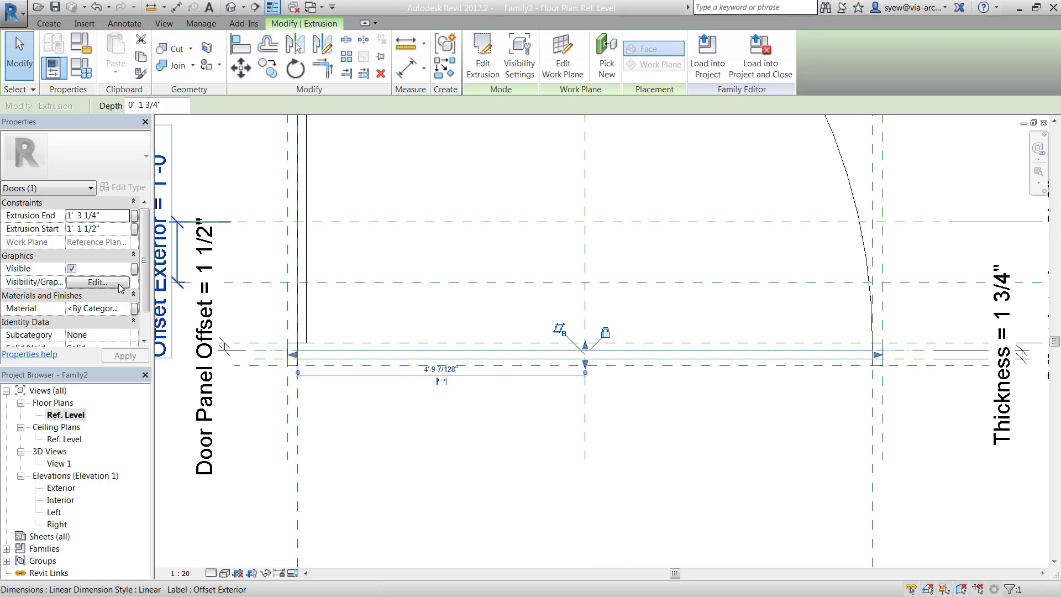
- Turn off Plan/RCP display in the door panel extrusion's visibility settings
click(85, 283)
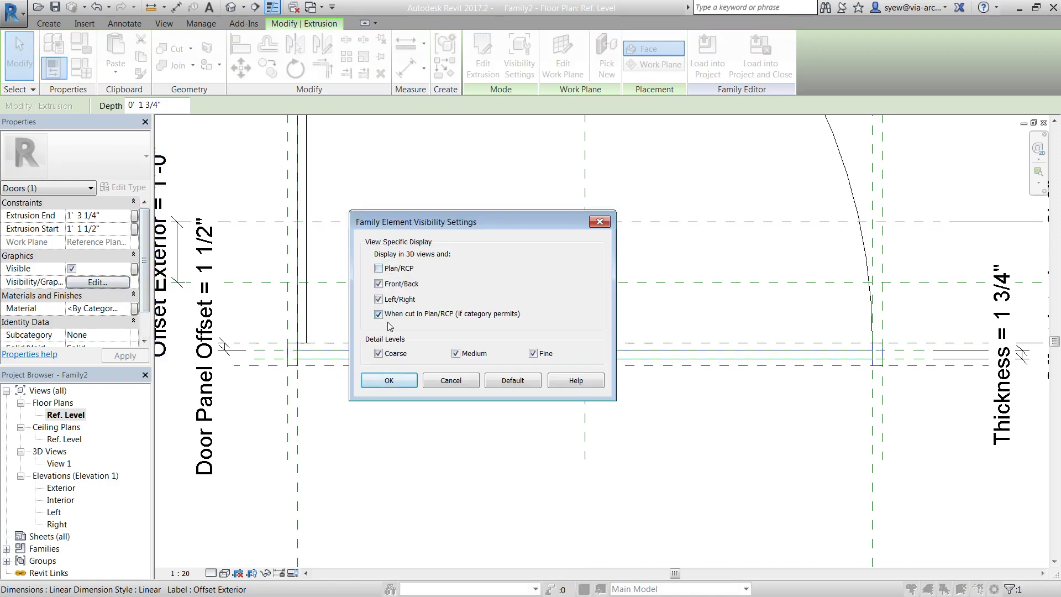
click(387, 376)
click(454, 419)
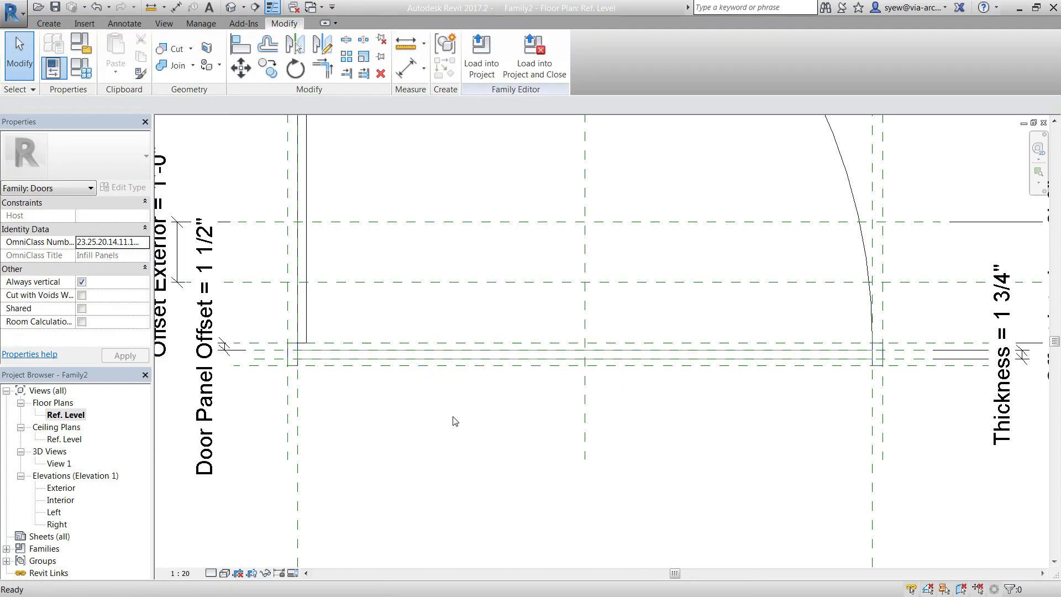
- Set the plan door swing symbol to show only if the instance is cut
middle_drag(895, 163, 898, 220)
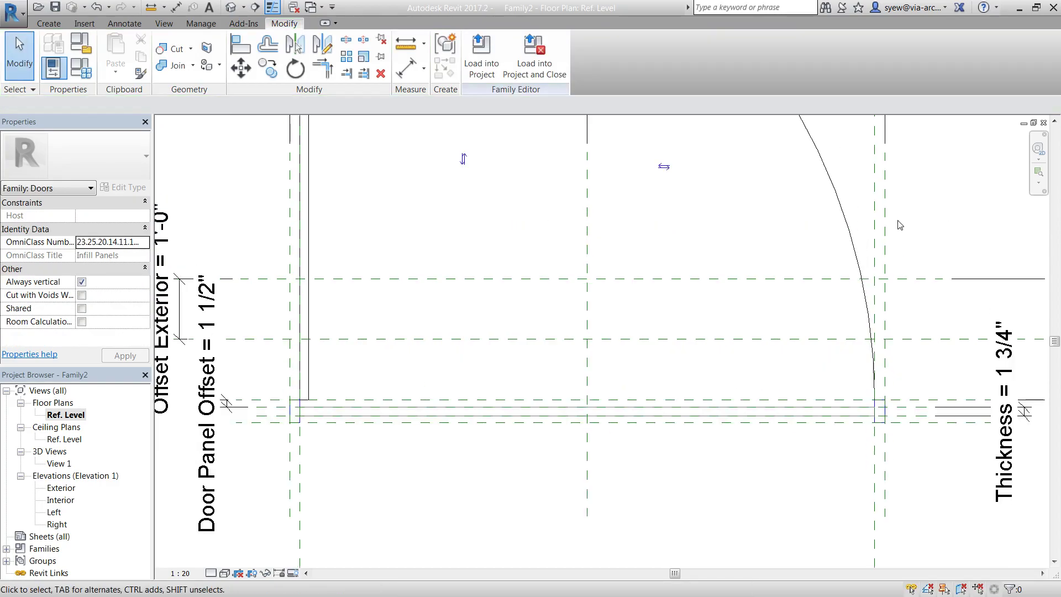
click(808, 129)
click(121, 257)
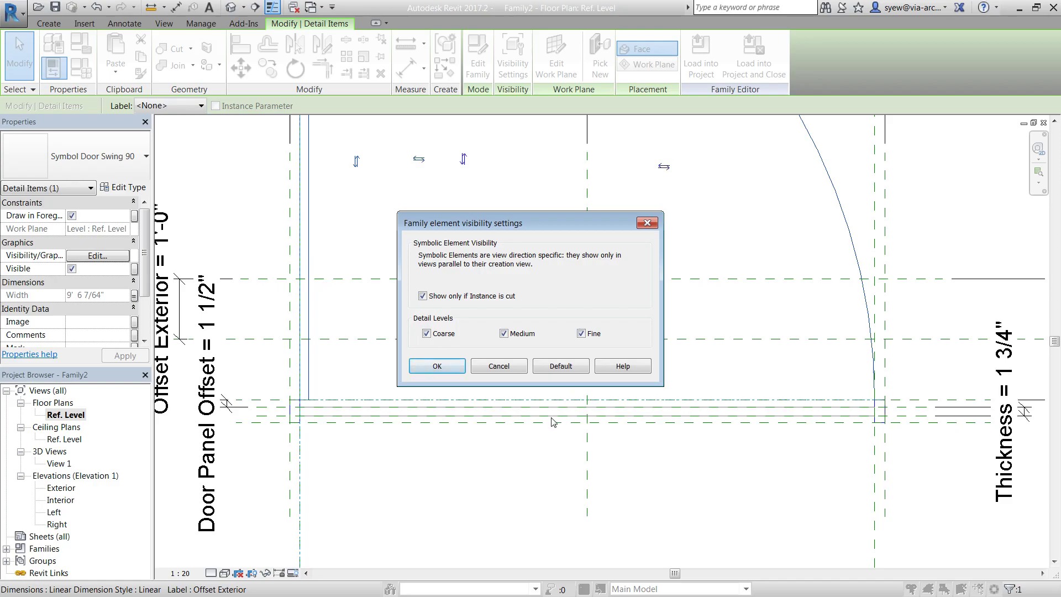
click(454, 370)
click(465, 473)
- In the 3D view, assign the door frame extrusion to the Frame/Mullion subcategory
click(298, 423)
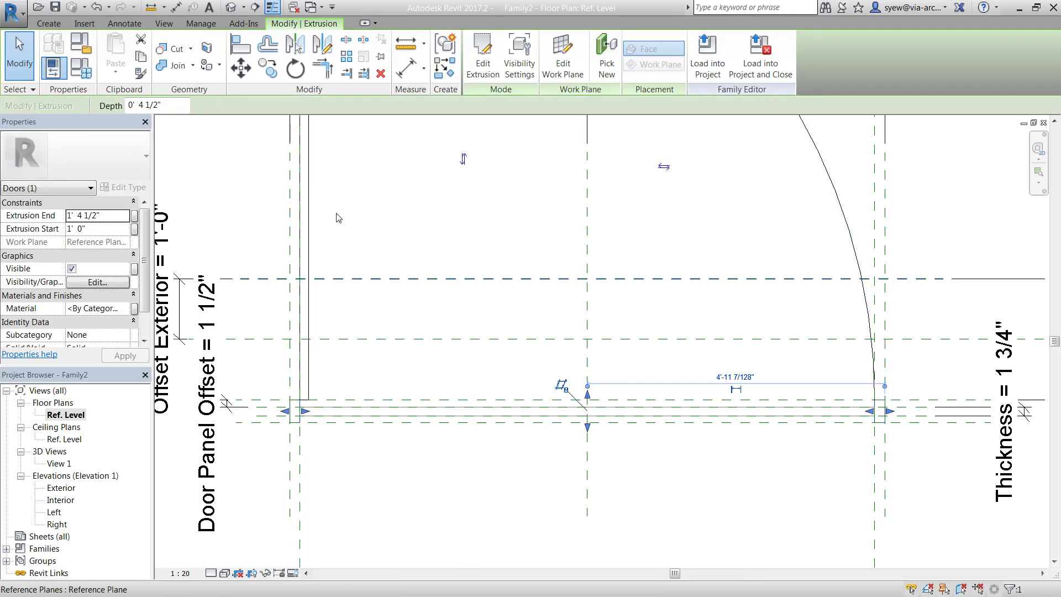
click(231, 7)
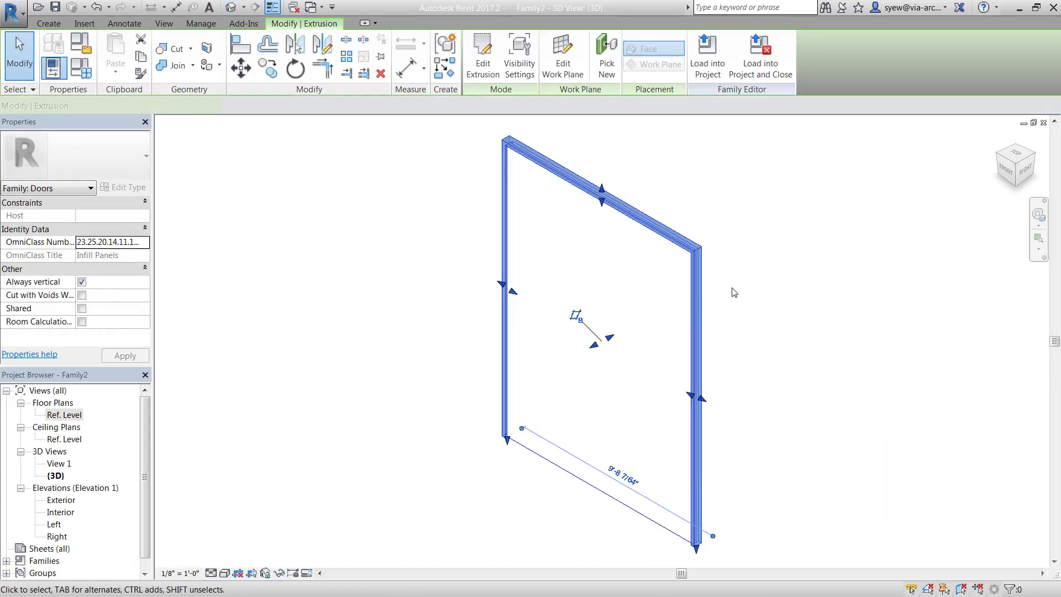
scroll(129, 321, down, 1)
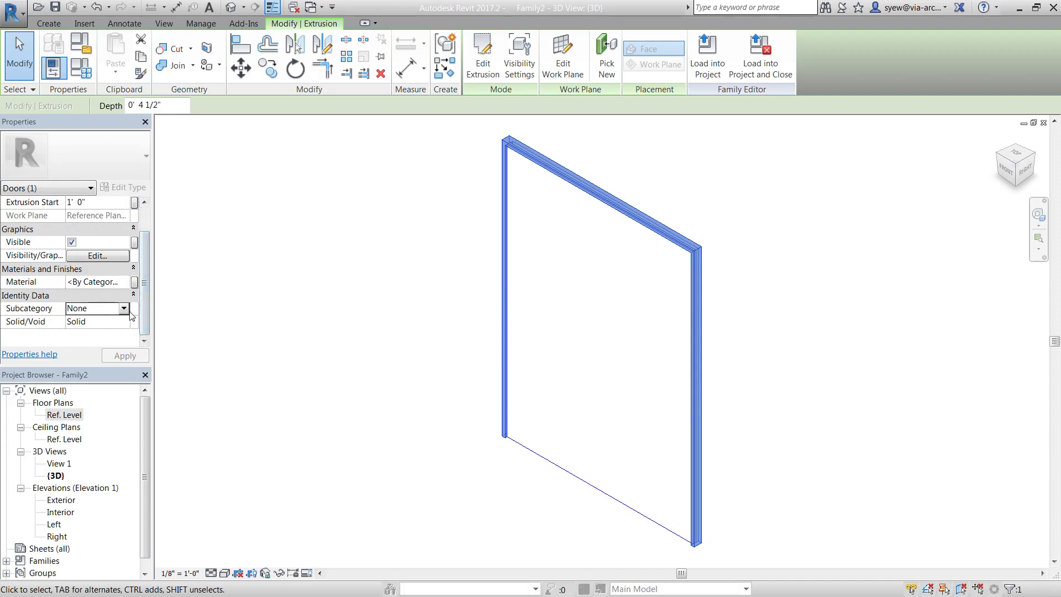
click(125, 310)
click(93, 333)
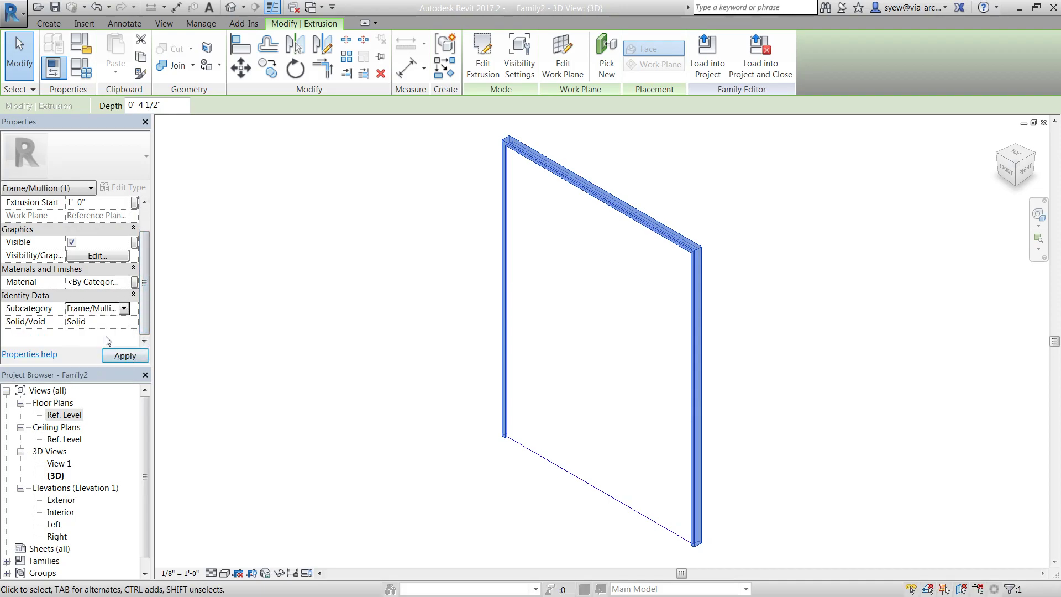
click(125, 356)
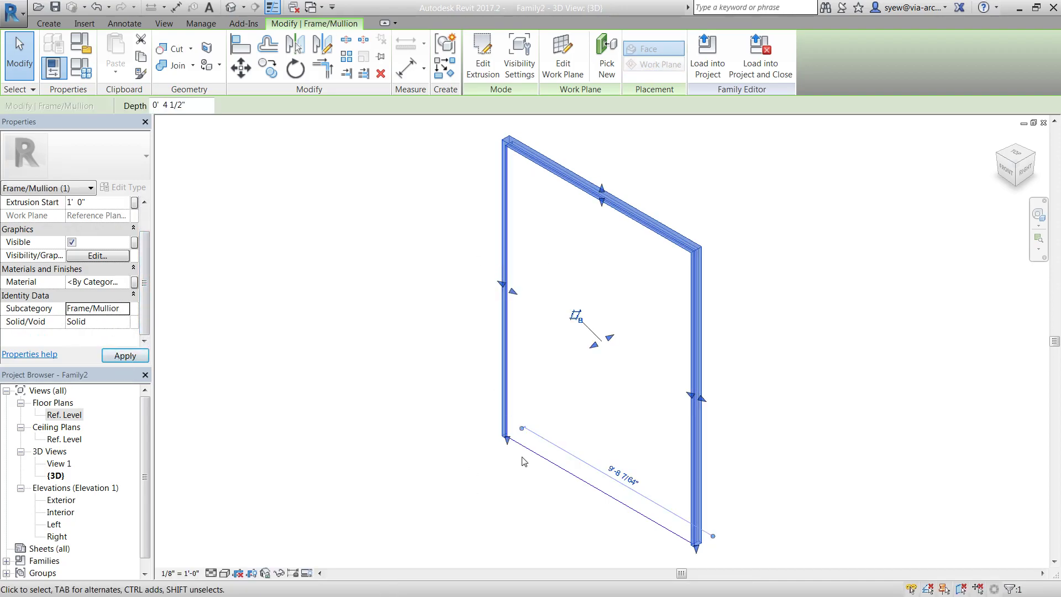
- Assign the door panel extrusion inside the frame to the Panel subcategory
click(577, 318)
click(125, 310)
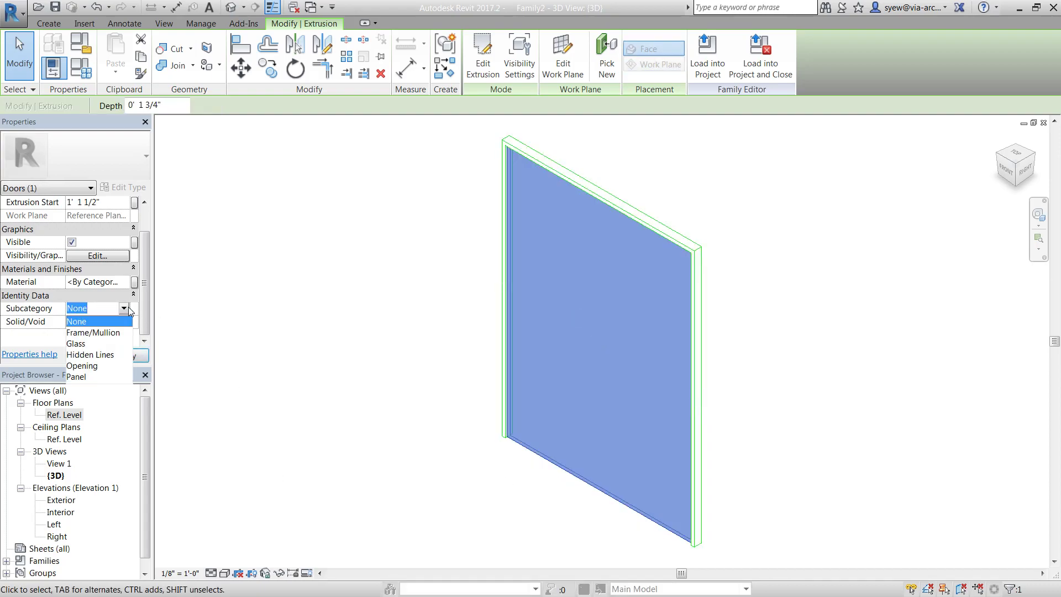
click(92, 376)
click(345, 338)
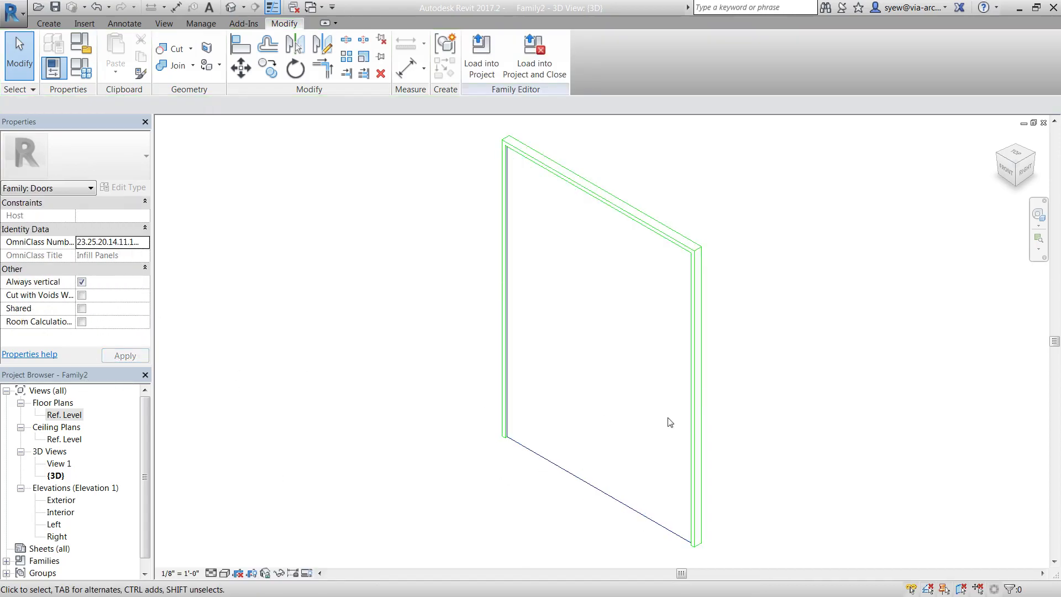
- Load the finished door family into Project2
click(481, 55)
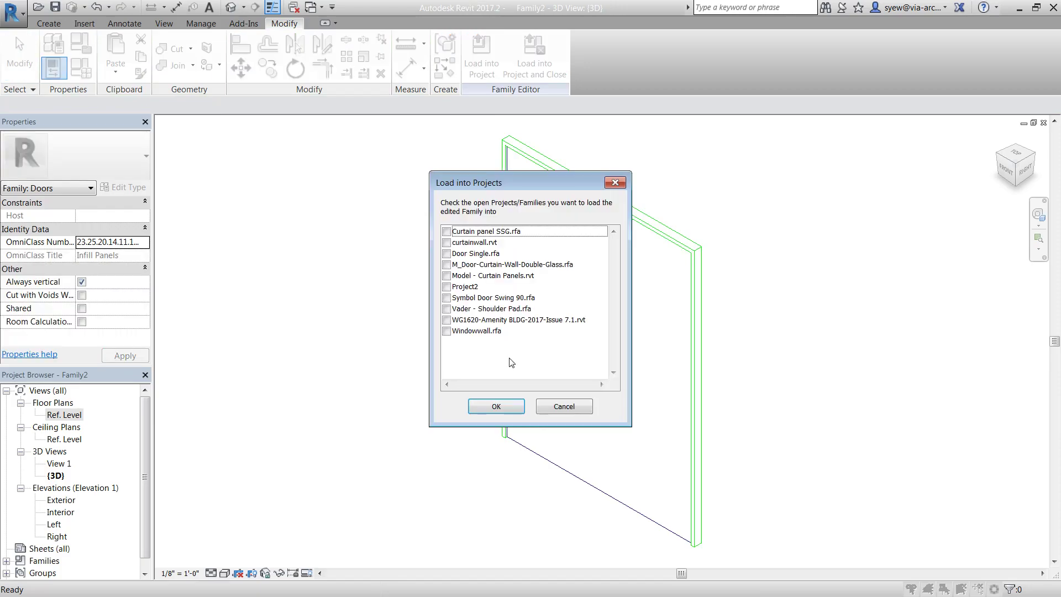
click(446, 287)
click(507, 411)
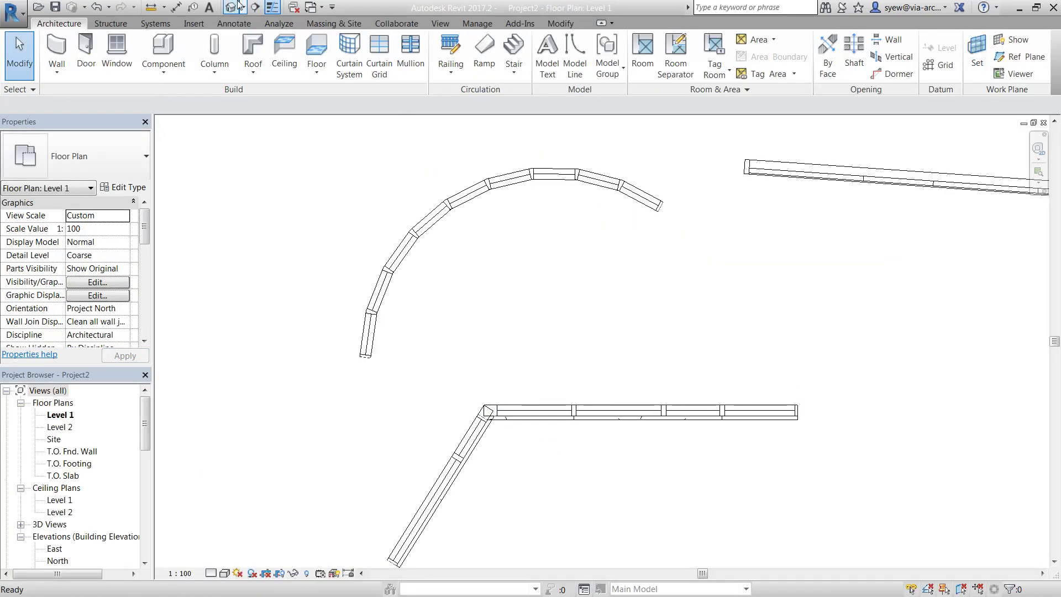
- In the Level 1 plan, replace the second Windowwall panel of the horizontal curtain wall with the Family2 door
middle_drag(772, 431, 436, 310)
scroll(436, 310, down, 2)
scroll(740, 436, up, 1)
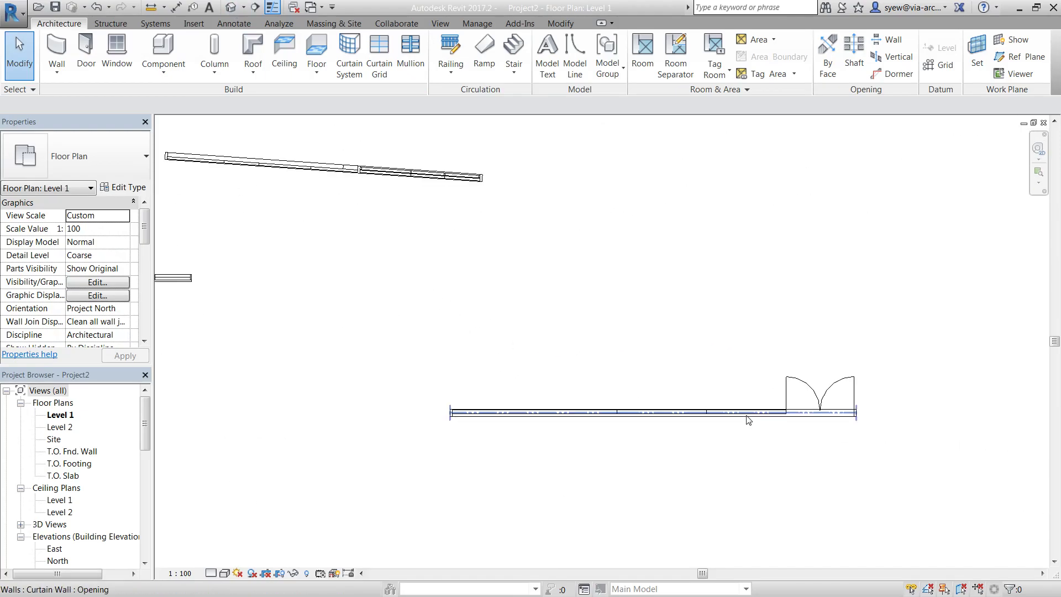
click(747, 420)
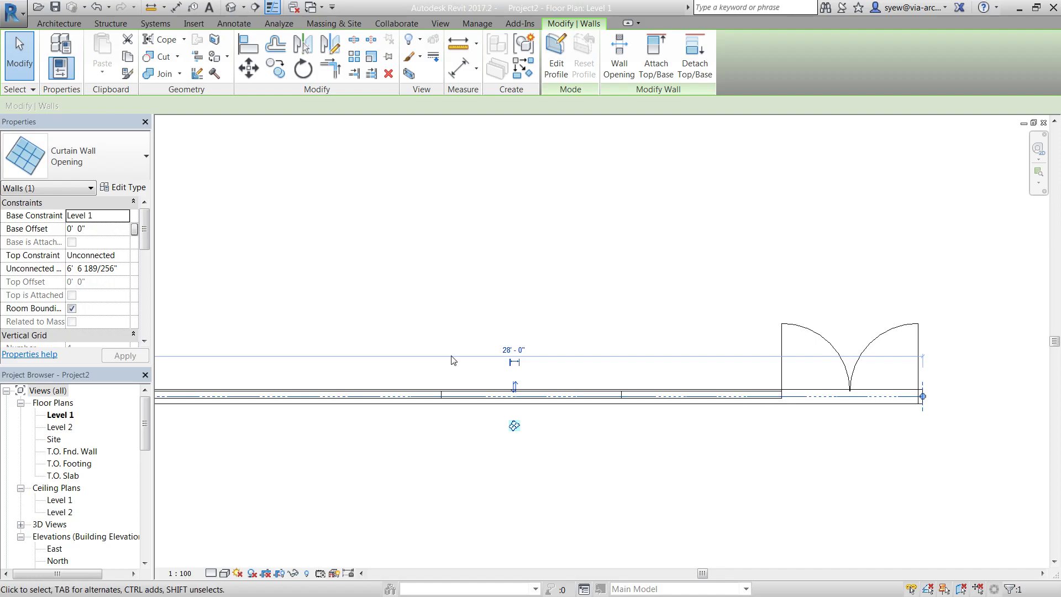
scroll(688, 409, up, 2)
middle_drag(388, 312, 514, 315)
key(Escape)
scroll(403, 327, up, 2)
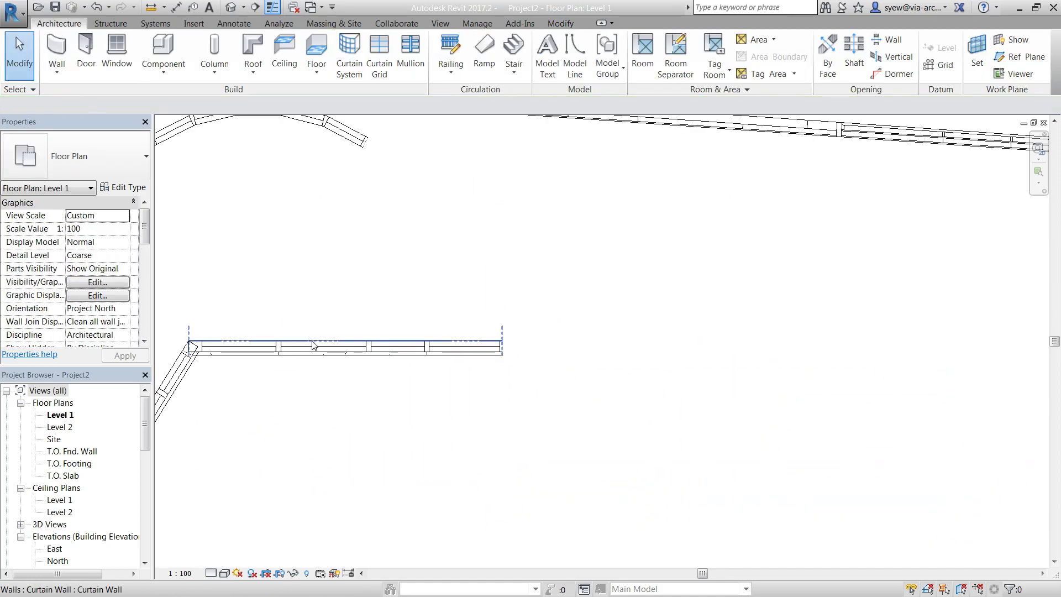
click(313, 346)
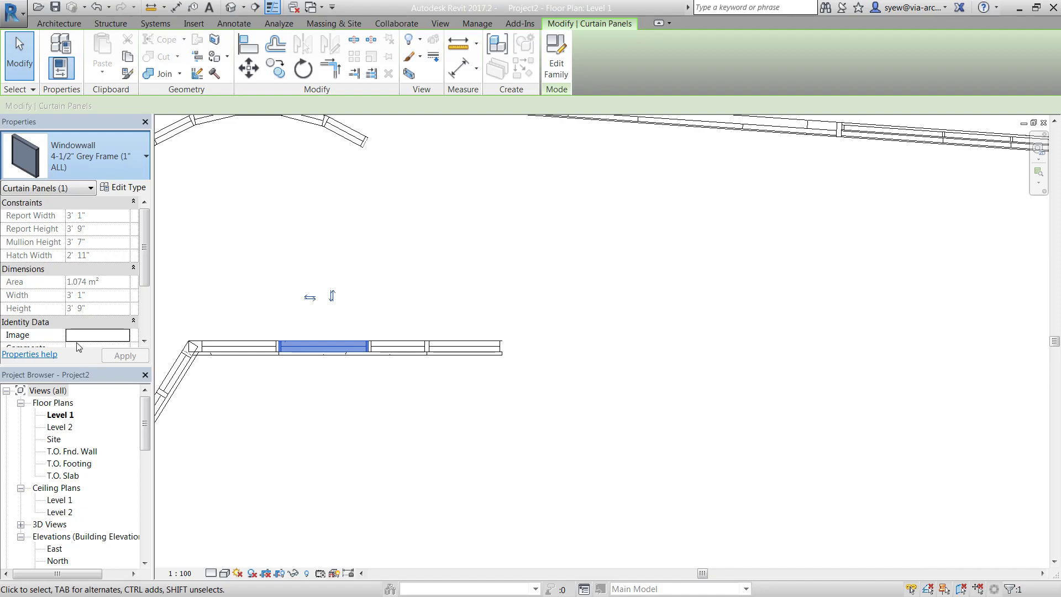
click(442, 468)
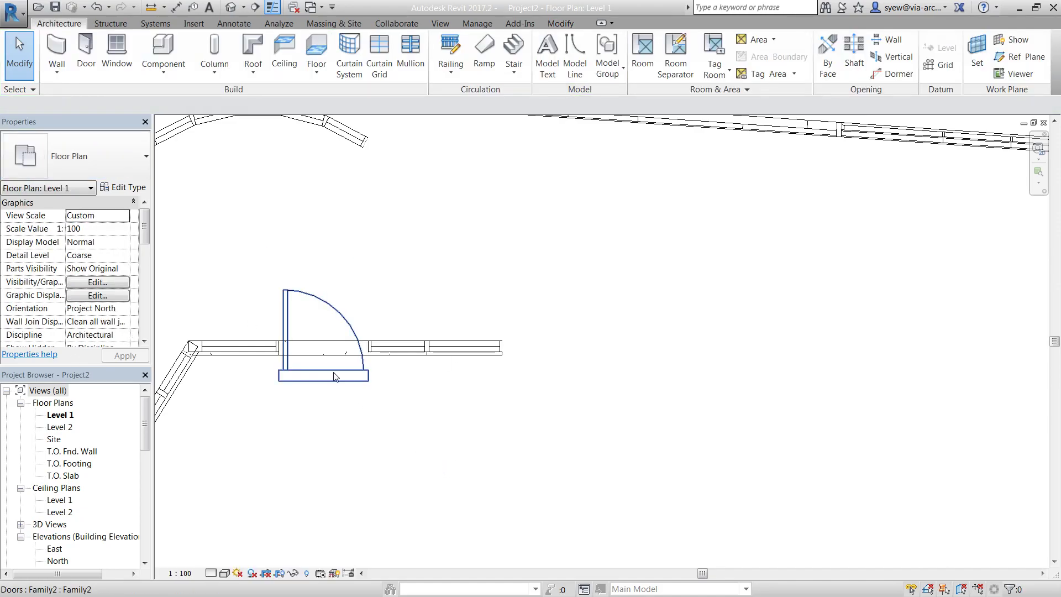
- Set Offset Exterior and Offset Interior to 0" in the Family2 door's type properties
click(334, 376)
click(124, 189)
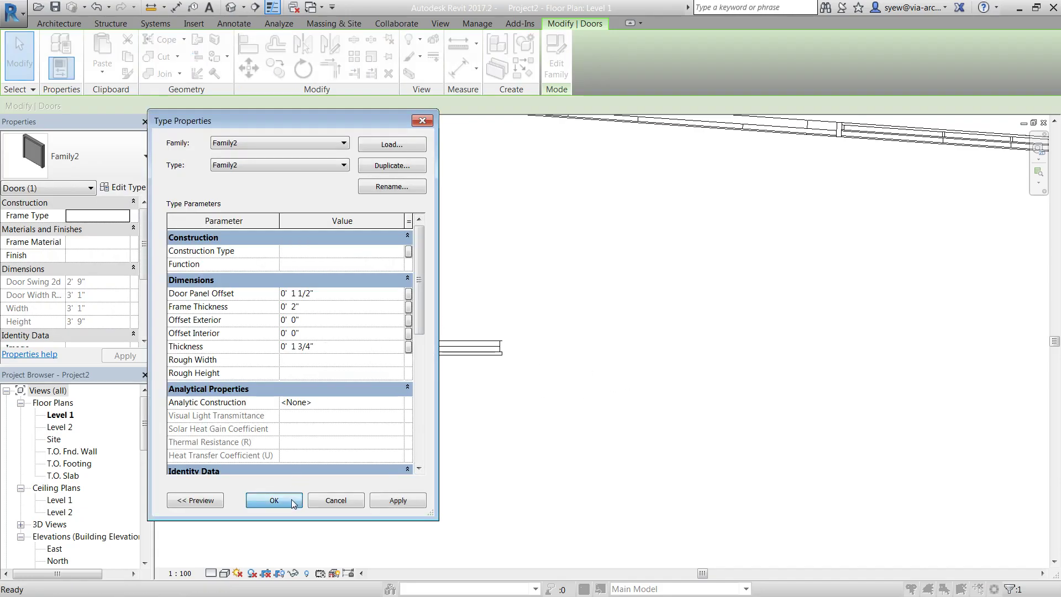
click(274, 500)
click(395, 467)
click(355, 379)
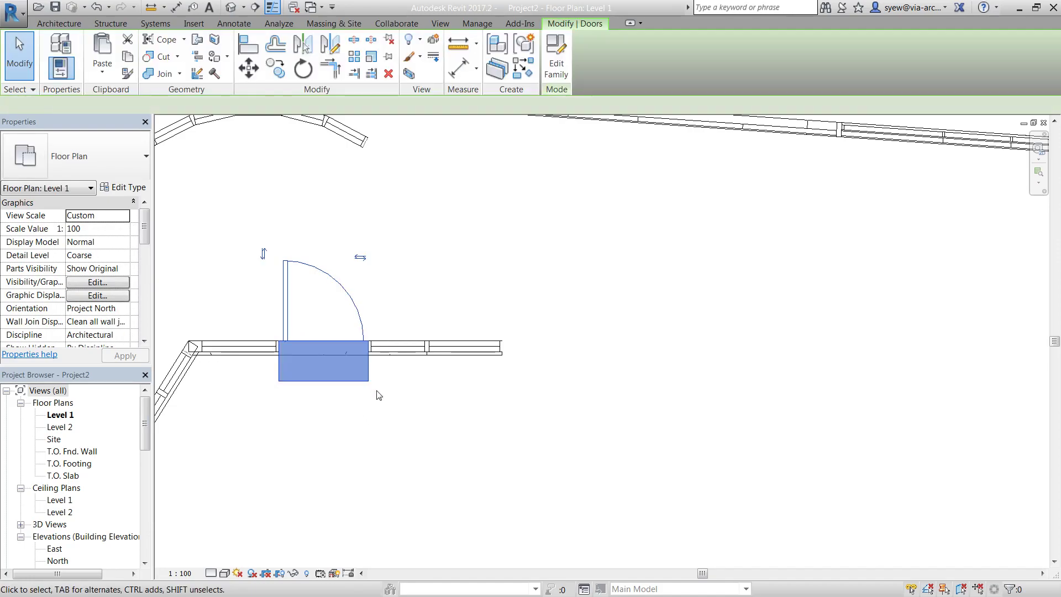
- Open the Family2 door for editing and snap the frame extrusion's interior face to its reference plane in the Ref. Level plan
click(558, 51)
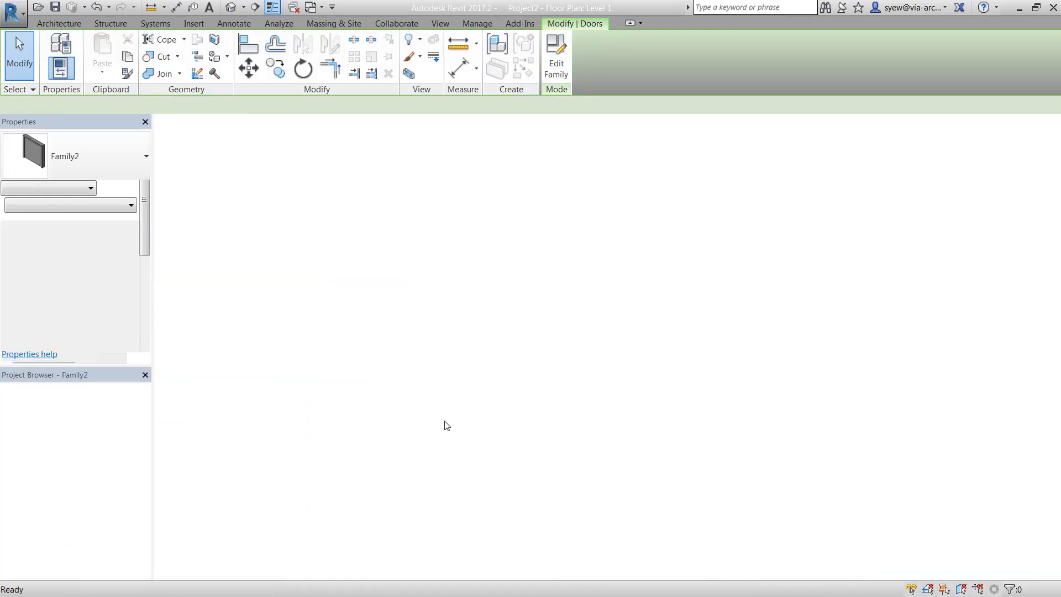
click(371, 349)
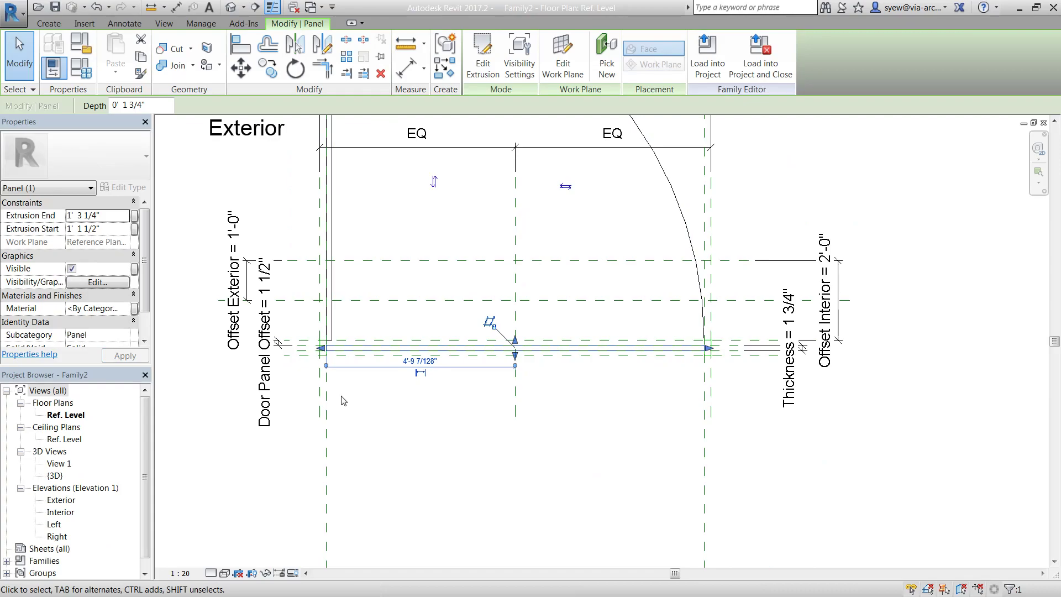
scroll(291, 371, up, 2)
middle_drag(917, 441, 807, 440)
middle_drag(450, 428, 602, 436)
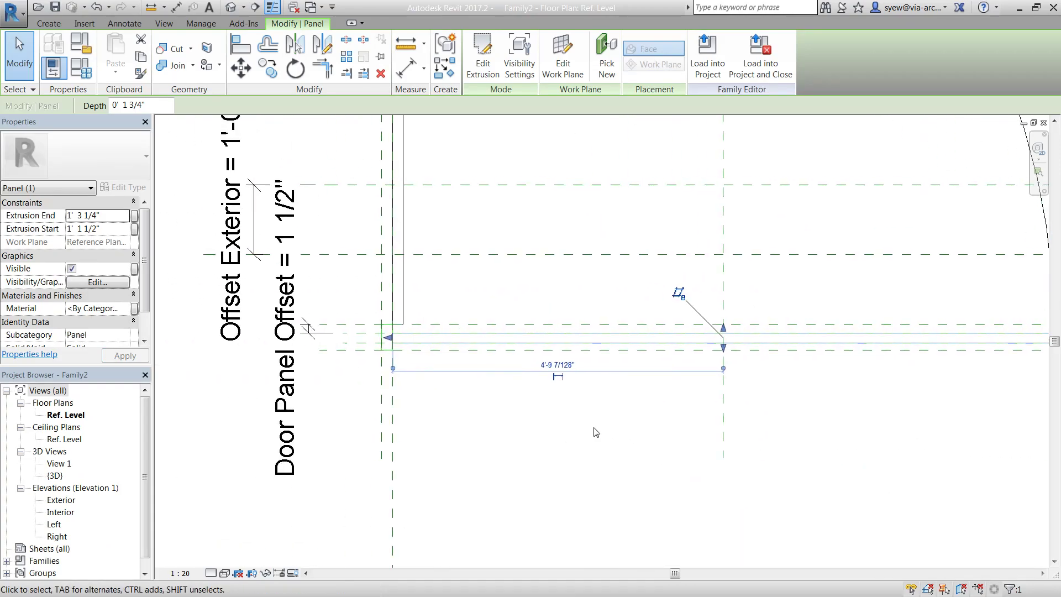
click(499, 419)
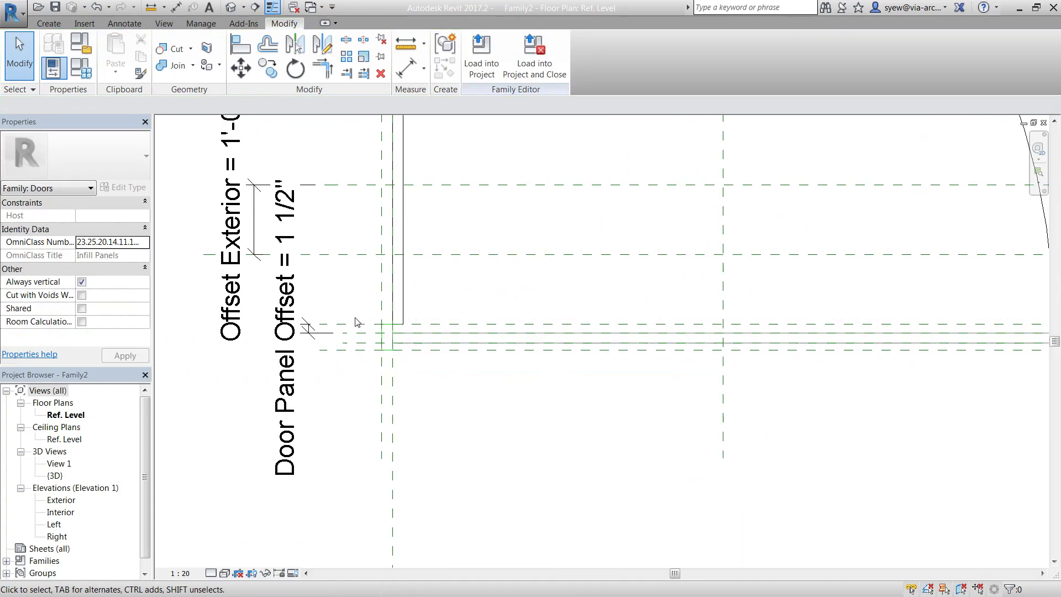
click(388, 346)
scroll(719, 350, up, 2)
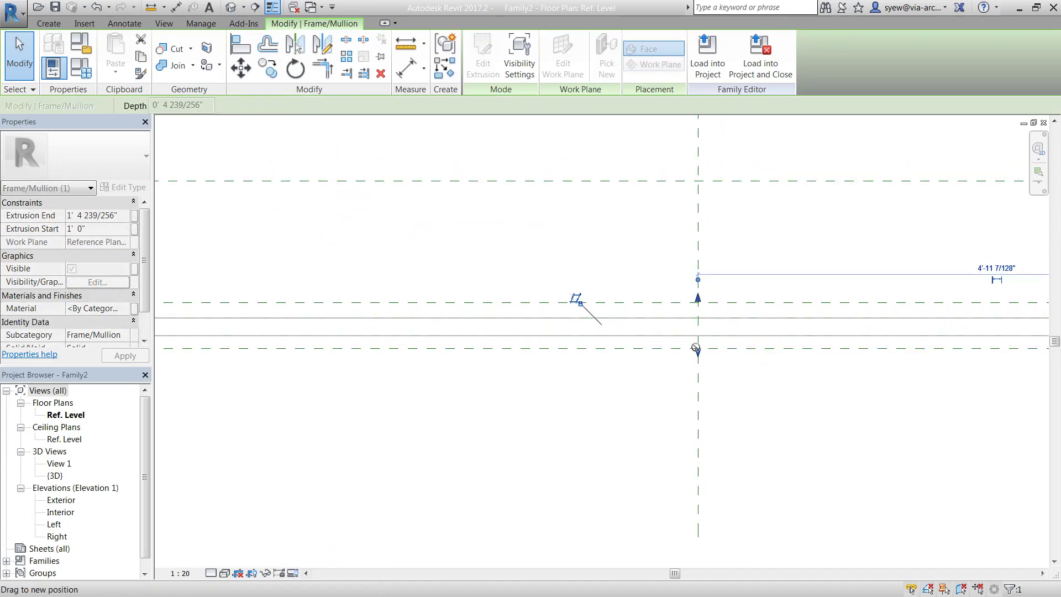
drag(704, 349, 703, 348)
click(705, 366)
scroll(709, 331, down, 2)
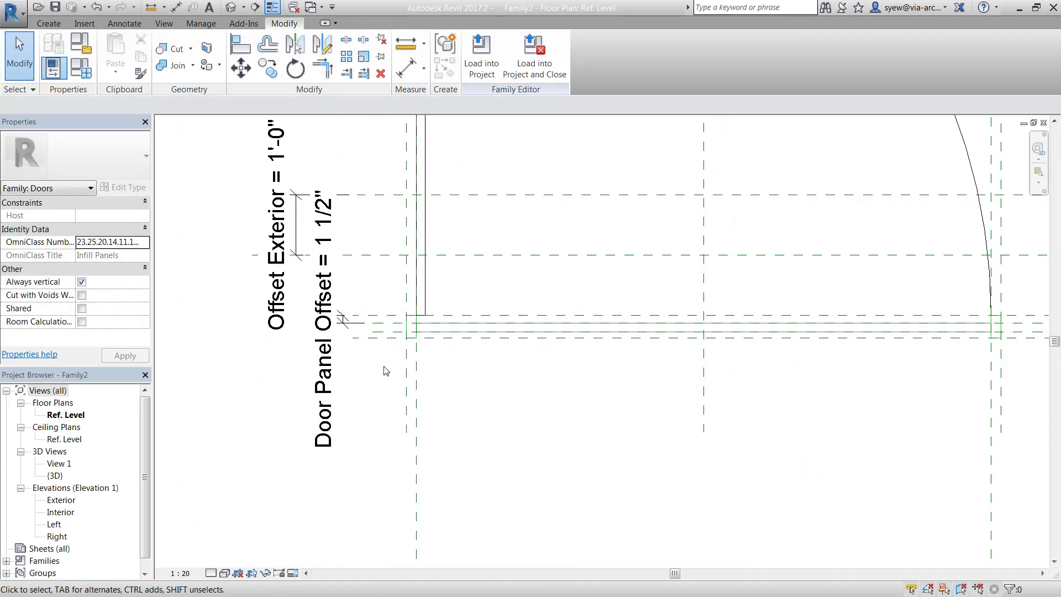
- Temporarily hide the Symbol Door Swing 90 detail item in the Ref. Level plan
scroll(413, 344, up, 3)
scroll(446, 329, up, 1)
click(421, 325)
key(Escape)
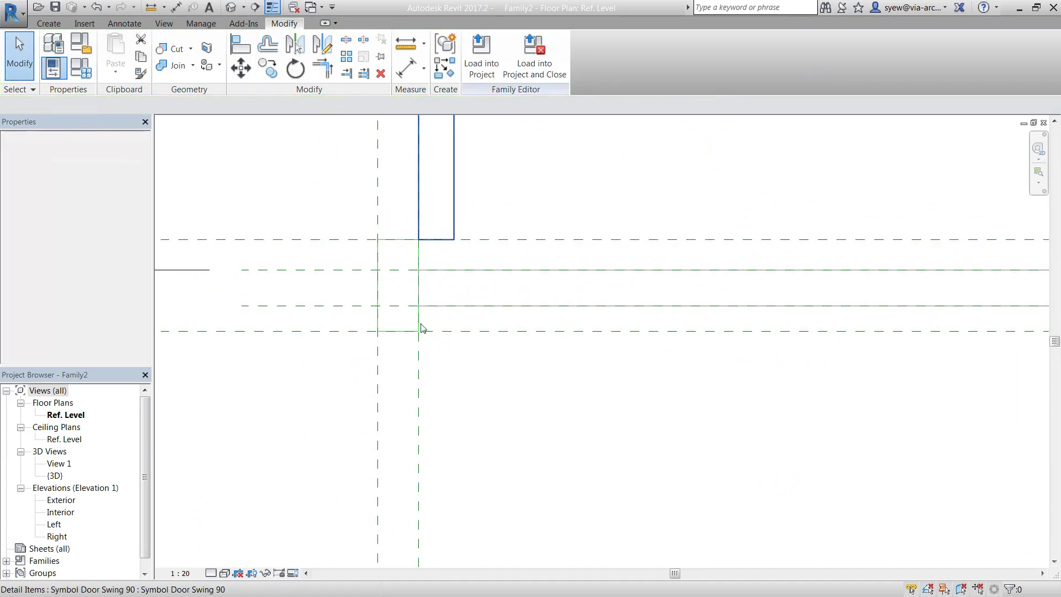
scroll(387, 285, down, 3)
click(411, 239)
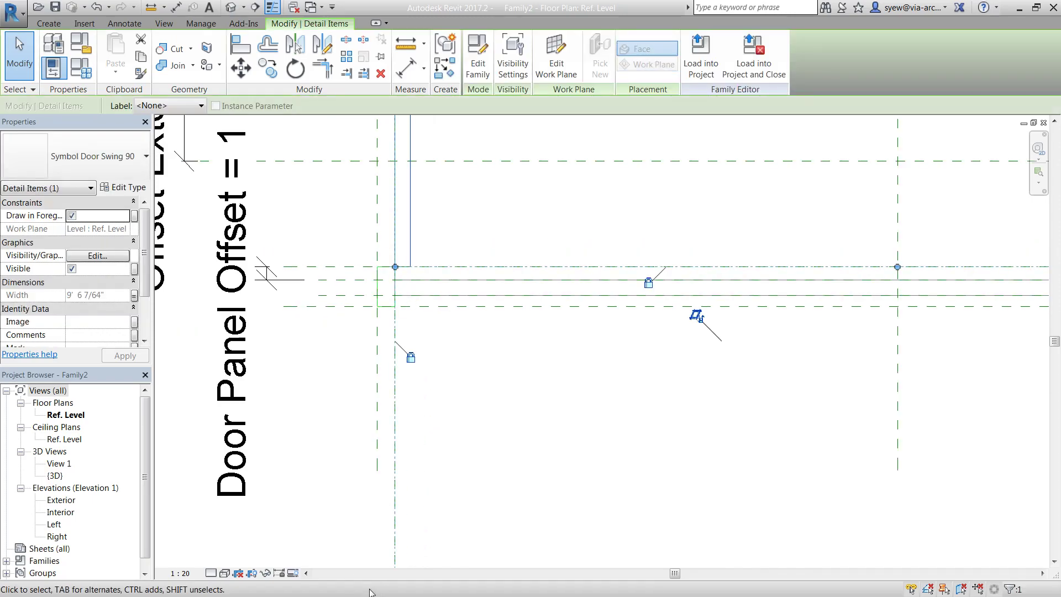
click(265, 575)
click(301, 539)
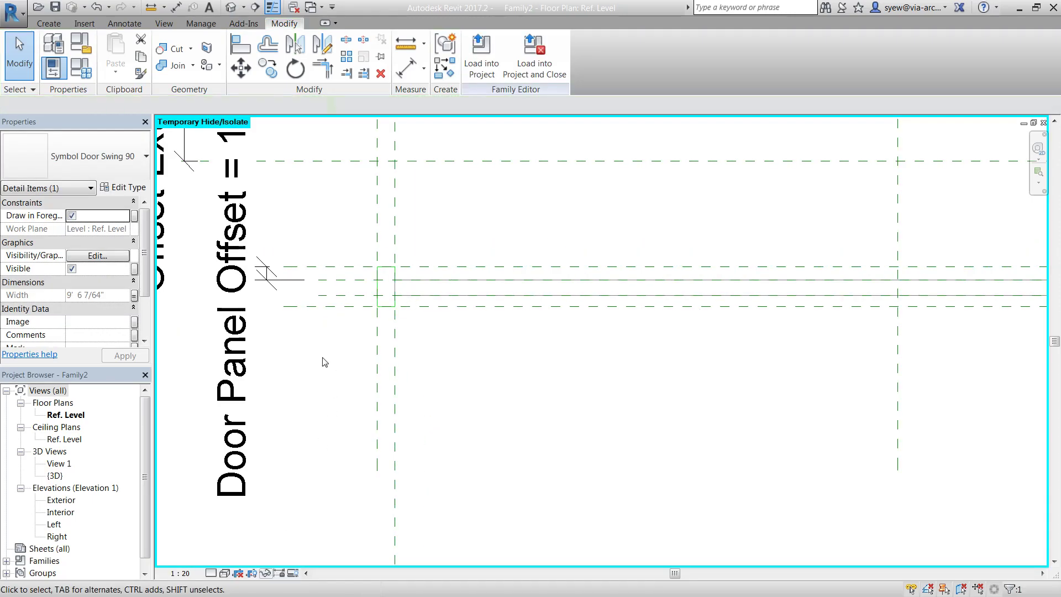
- Remove the existing constraints on both faces of the door panel extrusion and realign the faces to their Thickness reference planes
click(463, 298)
scroll(941, 273, up, 4)
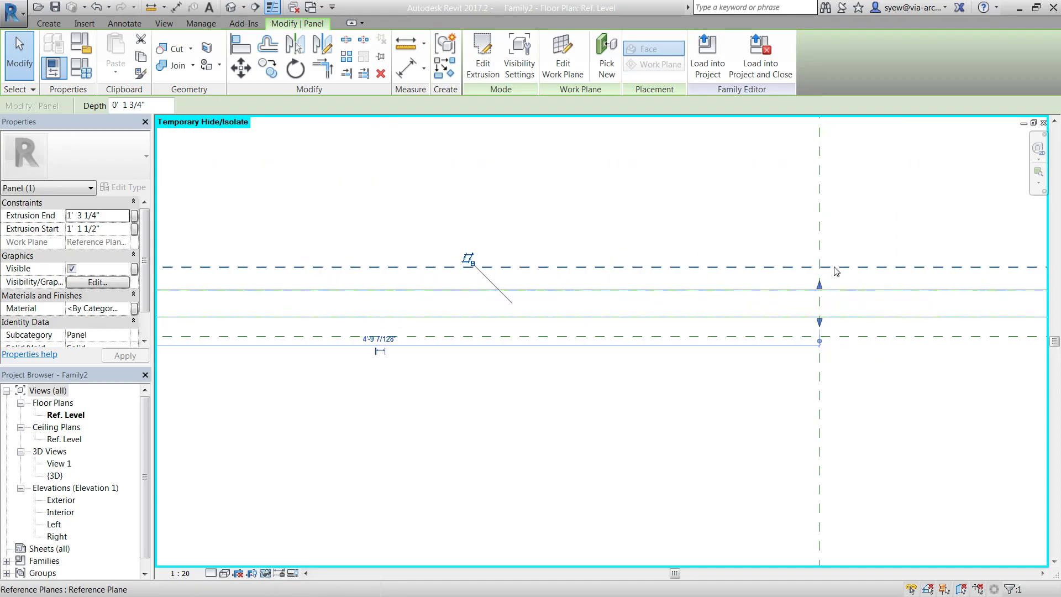
mouse_move(822, 289)
mouse_down()
mouse_move(846, 237)
mouse_move(822, 256)
mouse_move(821, 294)
mouse_up()
click(472, 339)
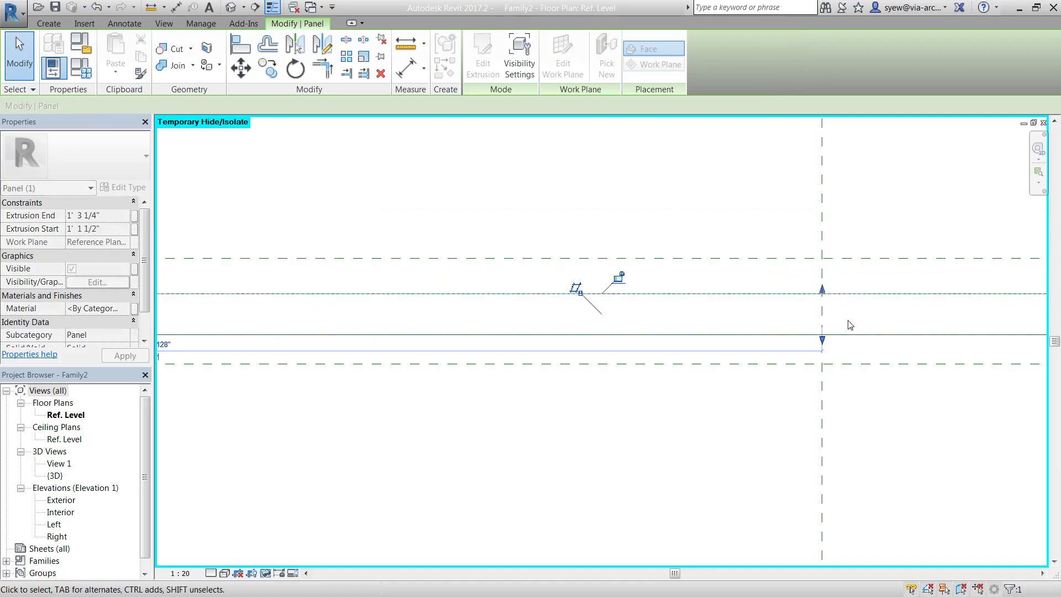
mouse_move(824, 344)
mouse_down()
mouse_move(823, 396)
mouse_move(824, 335)
mouse_up()
click(469, 338)
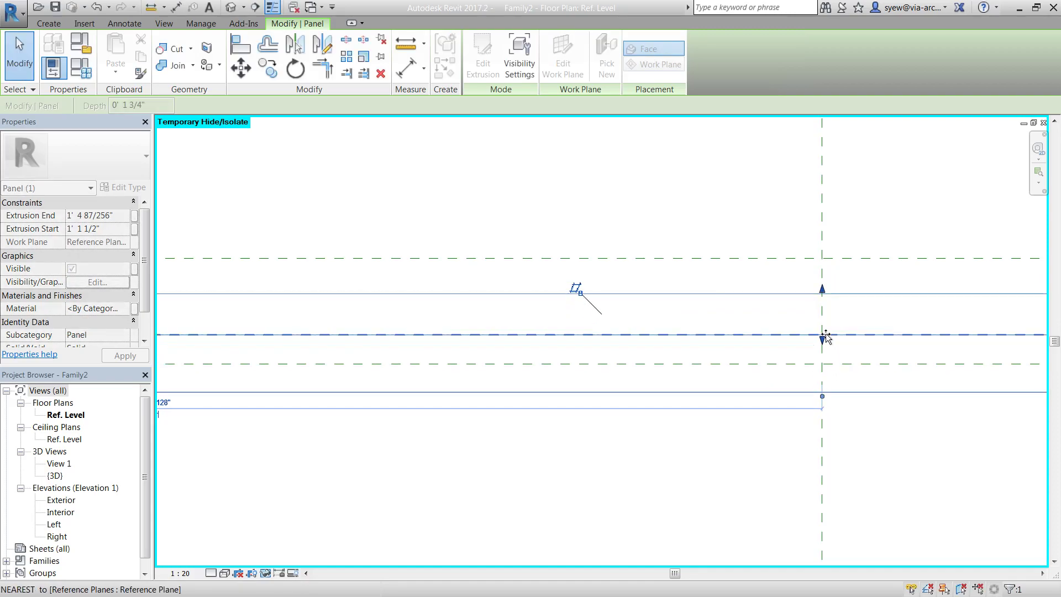
scroll(889, 374, down, 4)
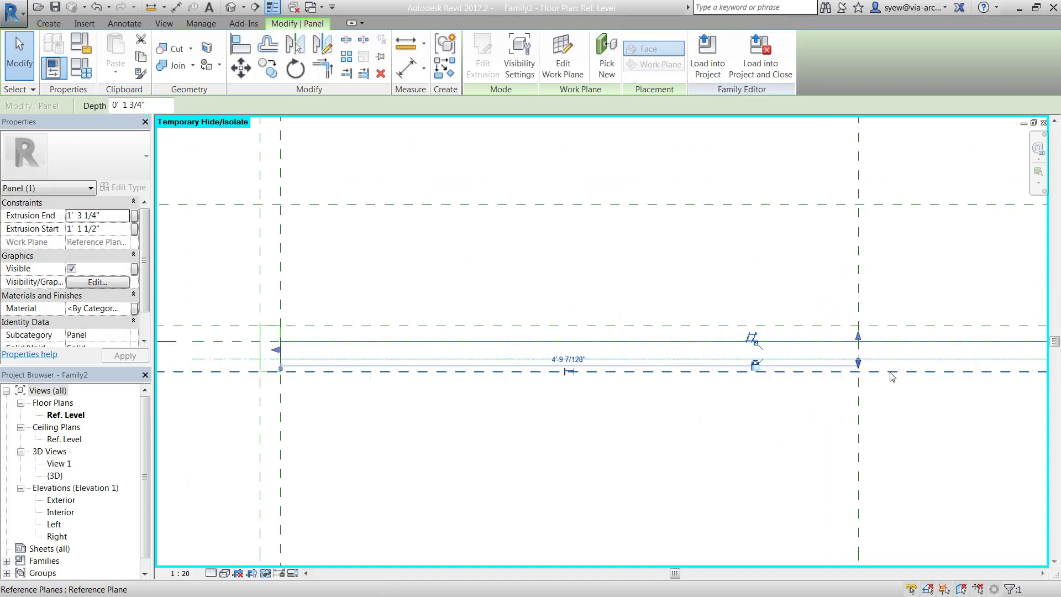
- Stretch the frame extrusion's exterior face off its reference plane, remove its constraints, and snap the face back to the plane
key(Escape)
click(421, 373)
scroll(395, 337, down, 3)
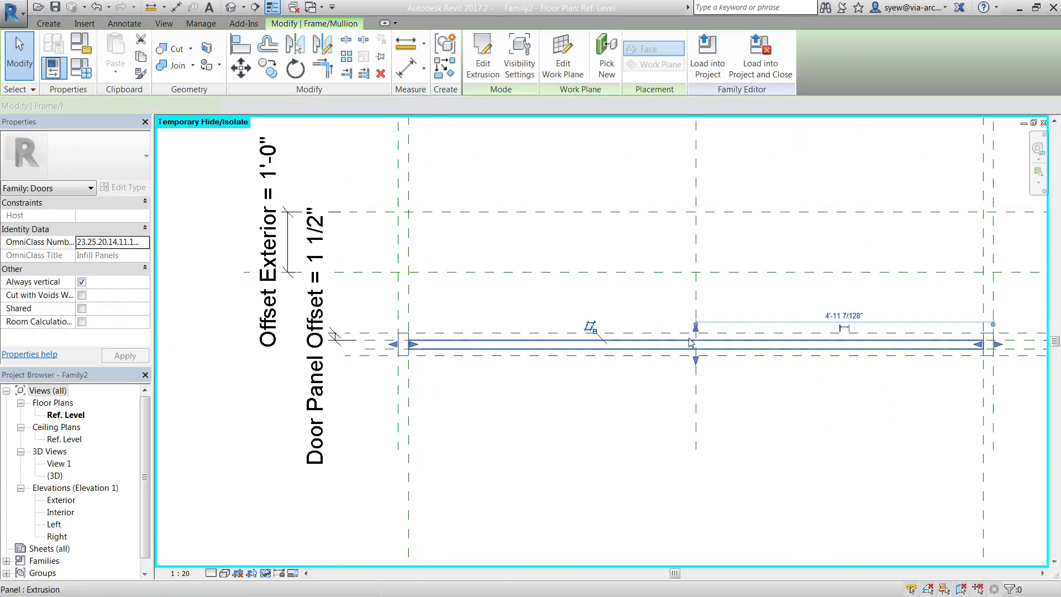
scroll(697, 333, up, 4)
drag(697, 331, 698, 267)
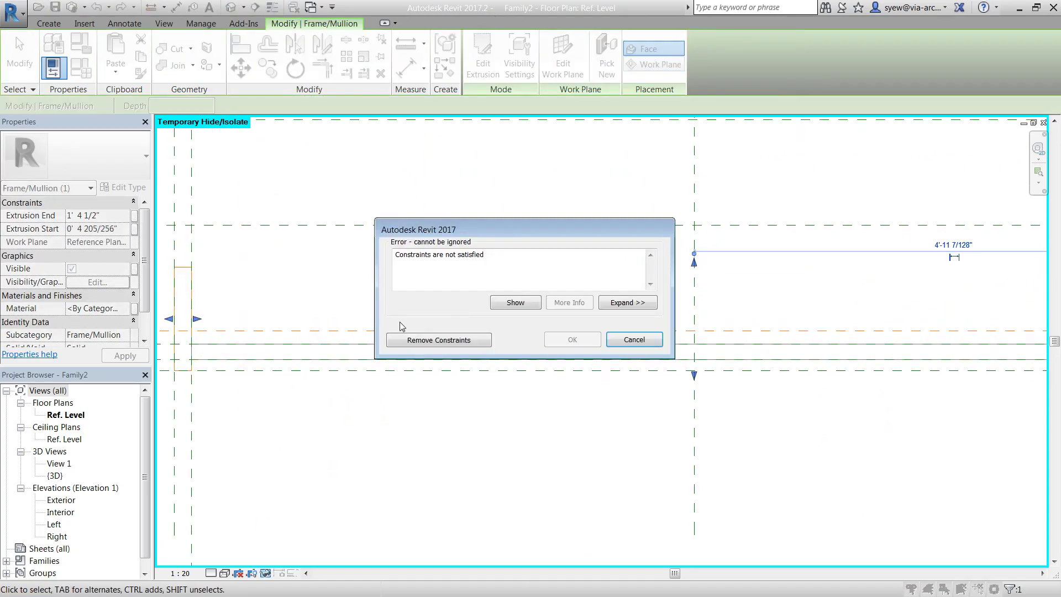
click(428, 341)
scroll(757, 310, down, 3)
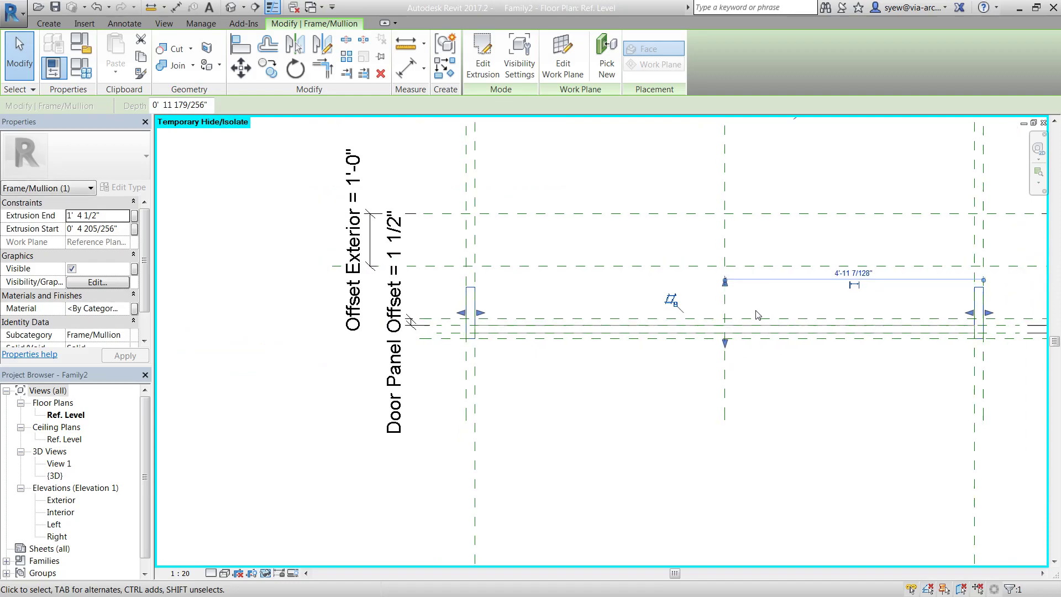
scroll(510, 348, up, 1)
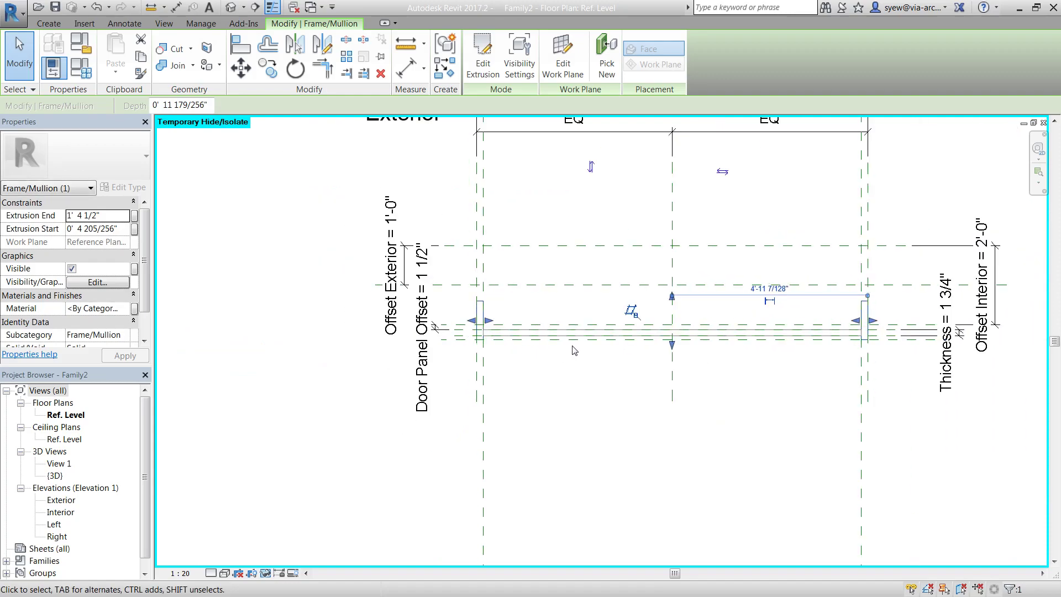
scroll(656, 325, up, 4)
drag(713, 322, 712, 319)
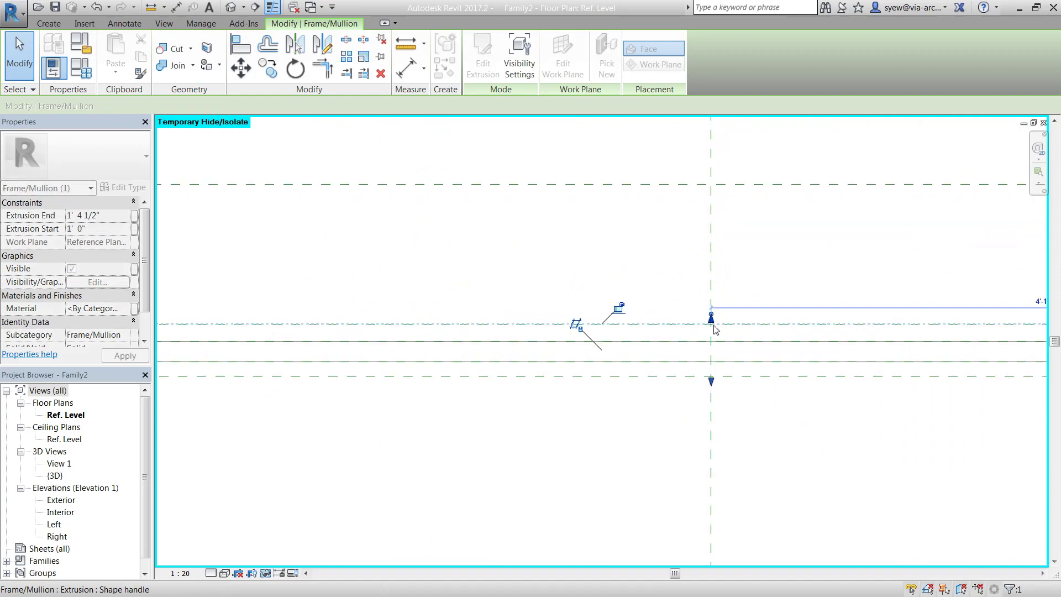
- Pull the frame extrusion's interior face off its reference plane, remove its constraints, and realign it to the plane
drag(712, 382, 712, 431)
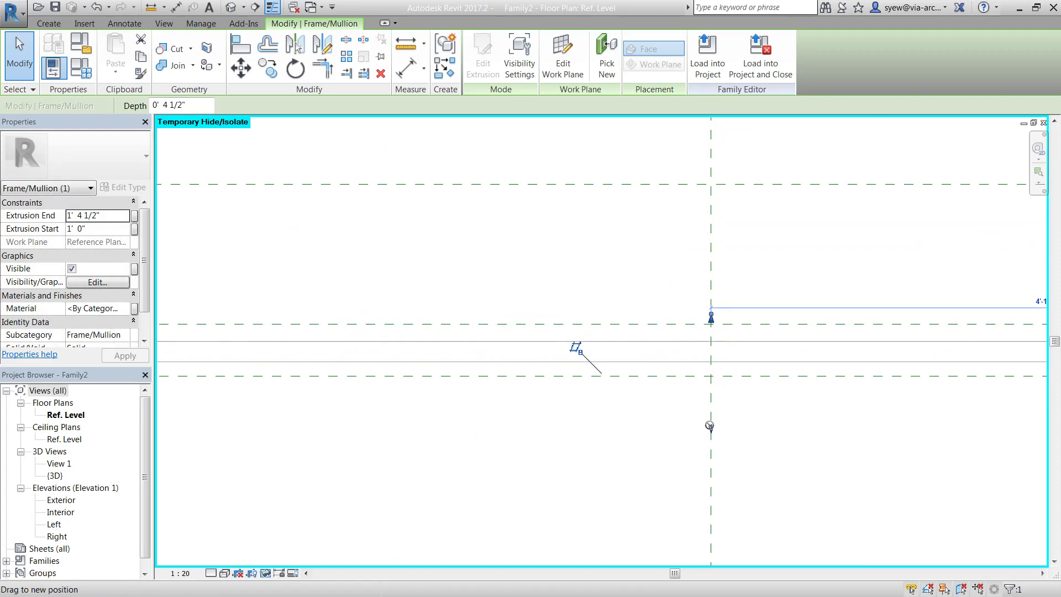
click(447, 339)
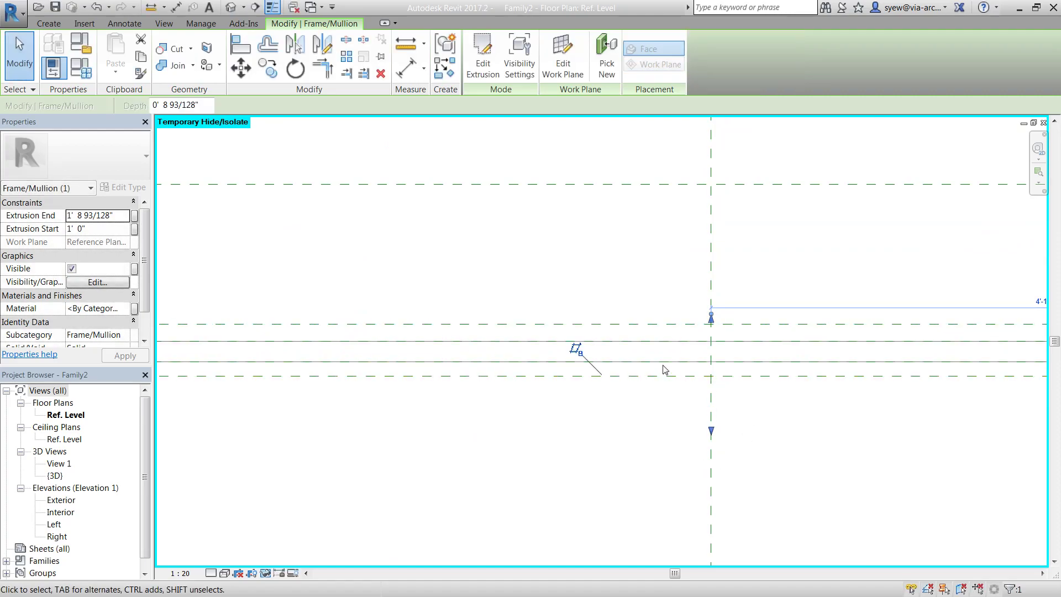
scroll(712, 411, down, 2)
scroll(674, 398, up, 4)
drag(673, 362, 672, 328)
key(Escape)
- Load the revised Family2 door into Project2, overwriting the existing version without its parameter values
click(481, 58)
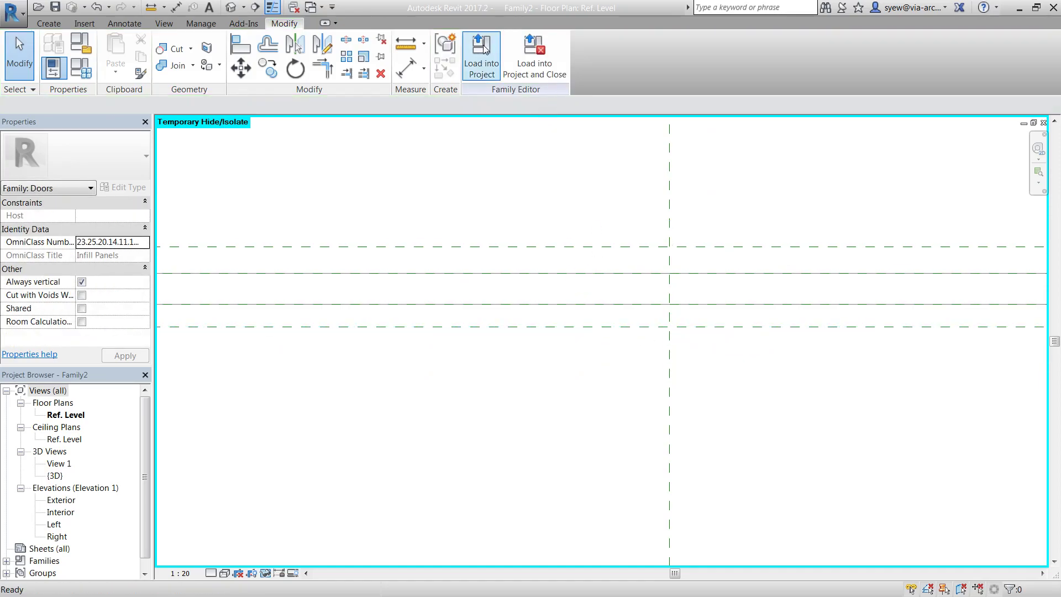
click(508, 410)
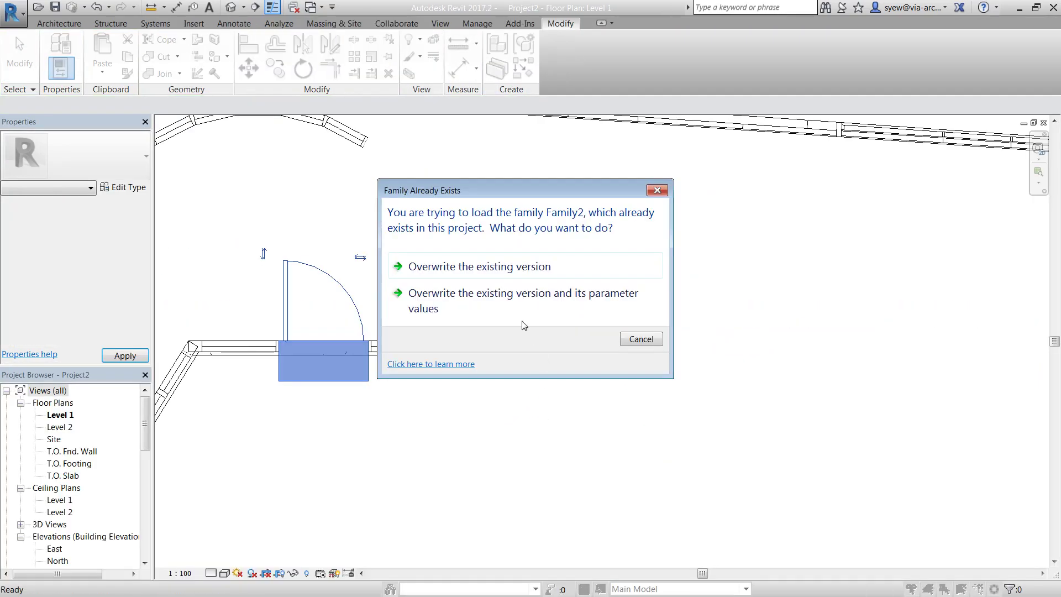
click(486, 266)
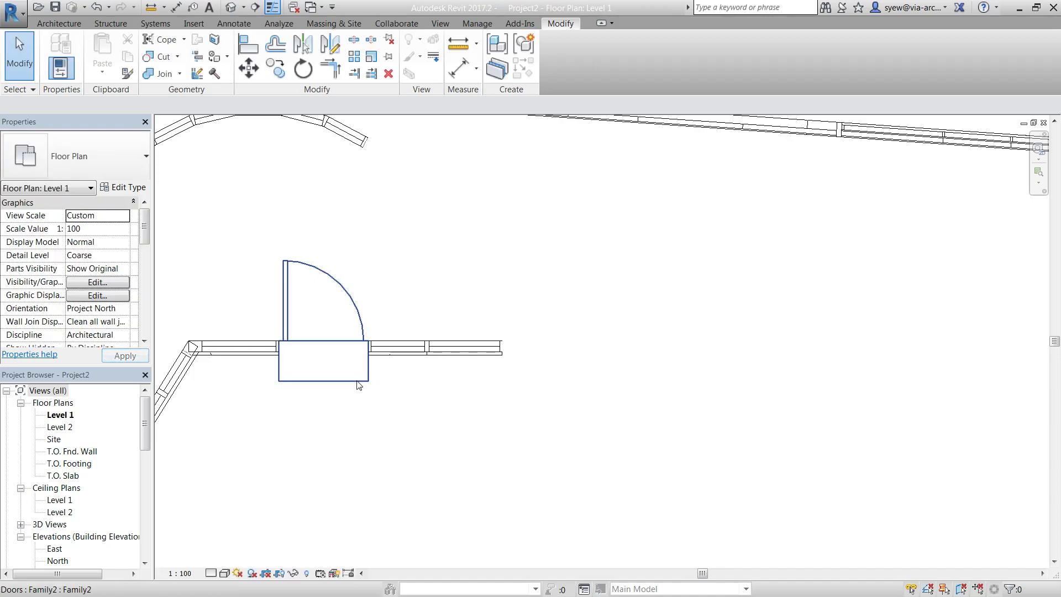
- Examine the Family2 door's depth in the 3D view and review its type properties
click(358, 380)
click(238, 11)
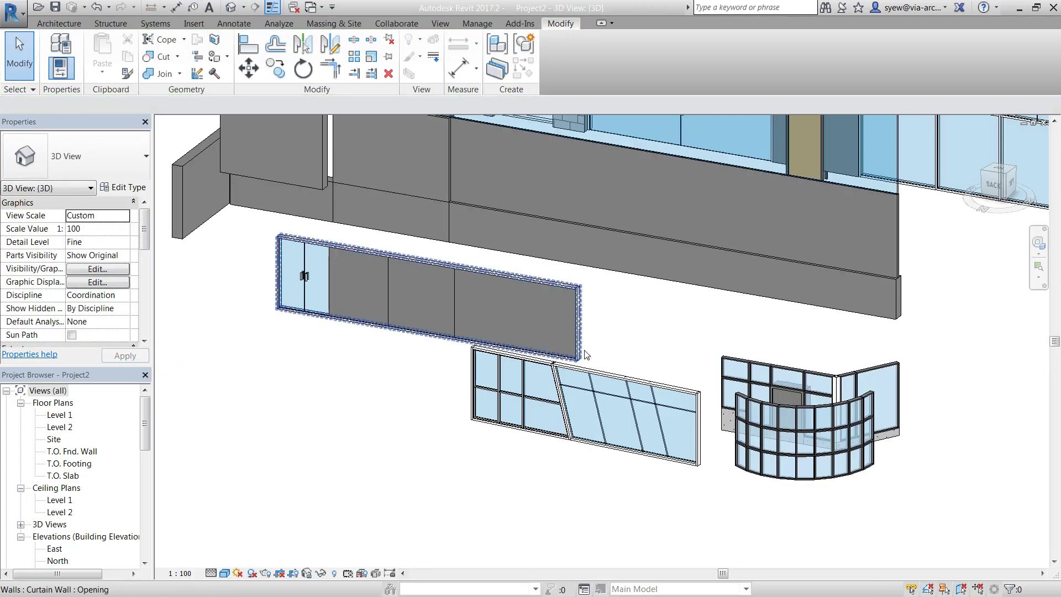
shift+middle_drag(672, 481, 514, 380)
scroll(514, 380, up, 5)
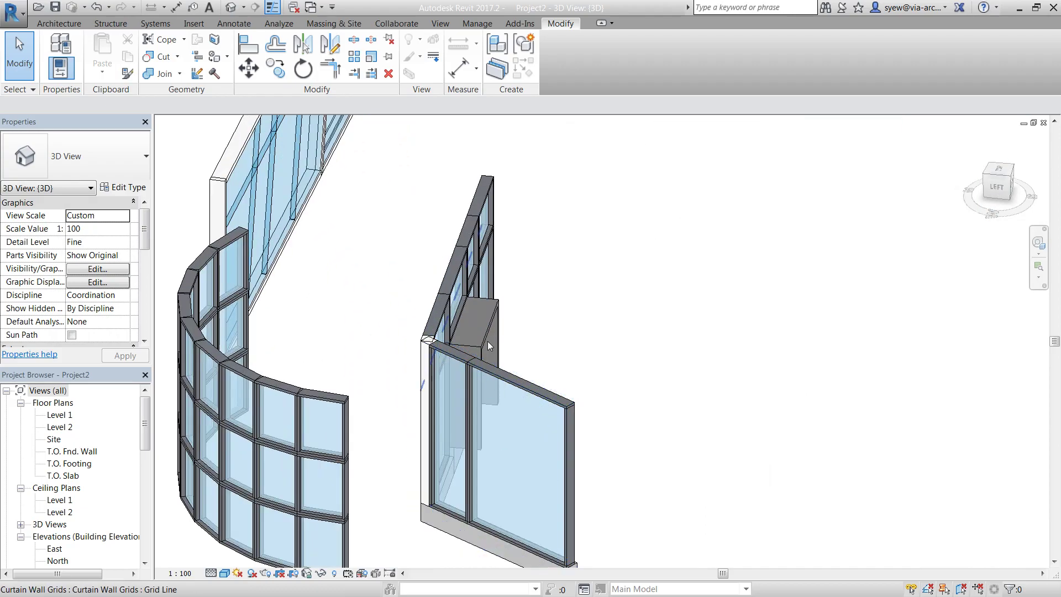
click(489, 332)
key(Escape)
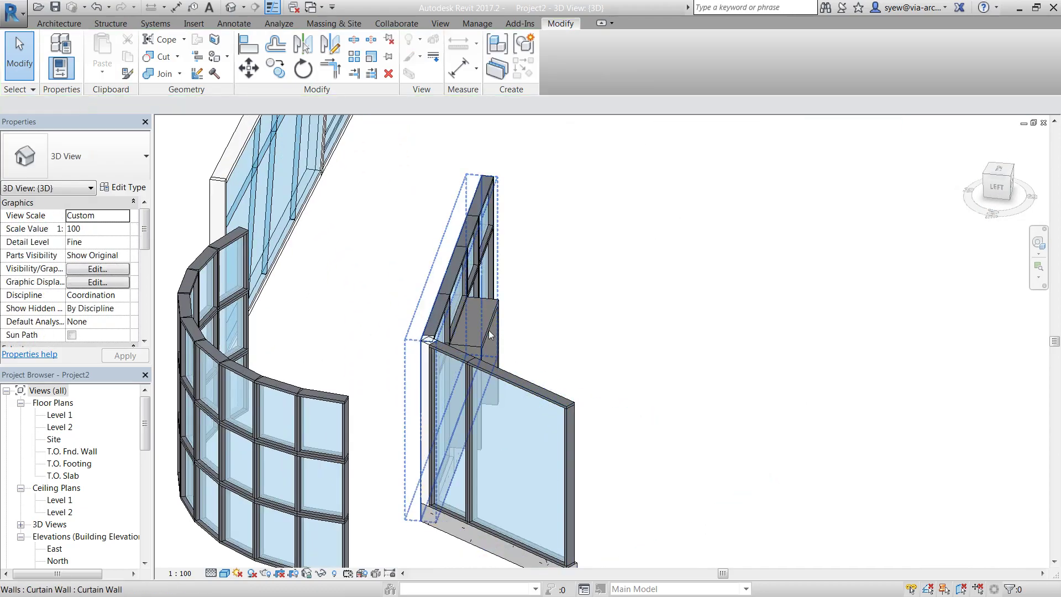
click(491, 333)
click(123, 187)
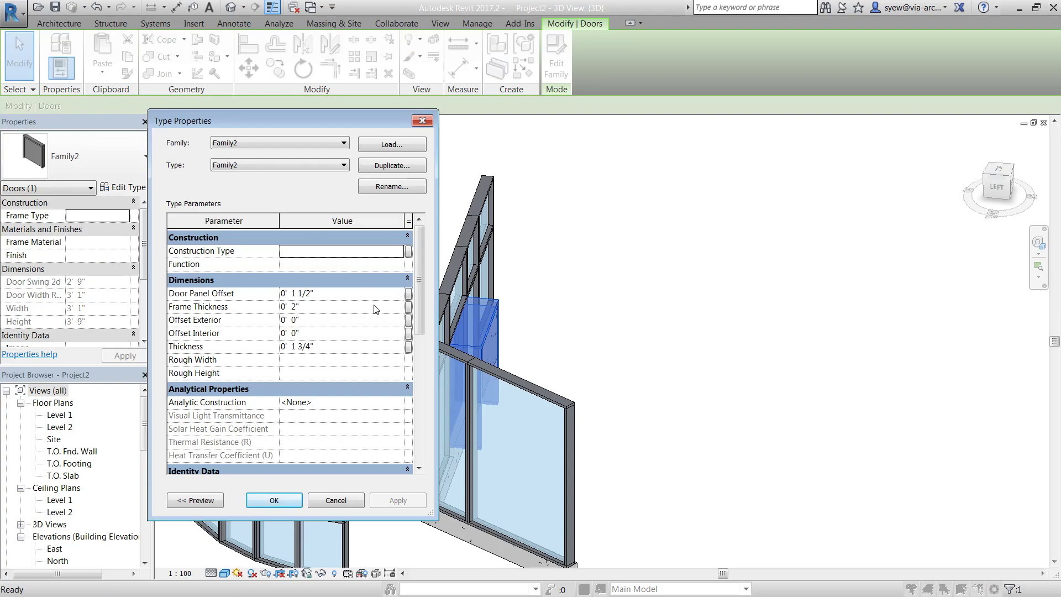
key(Escape)
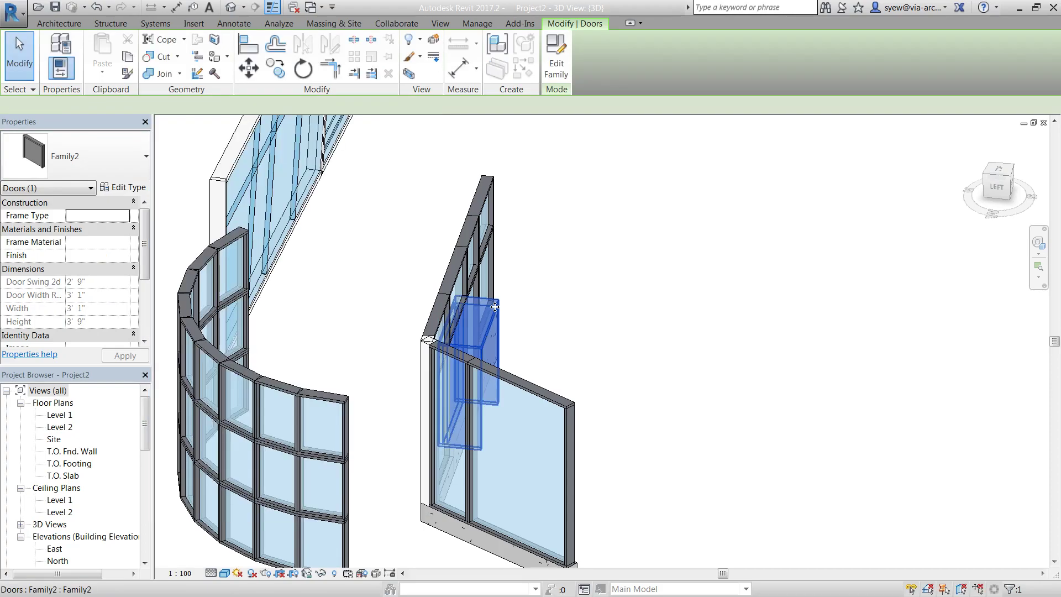
key(Escape)
- Reopen Family2 for editing and dimension the frame depth between its exterior and interior reference planes
double_click(496, 315)
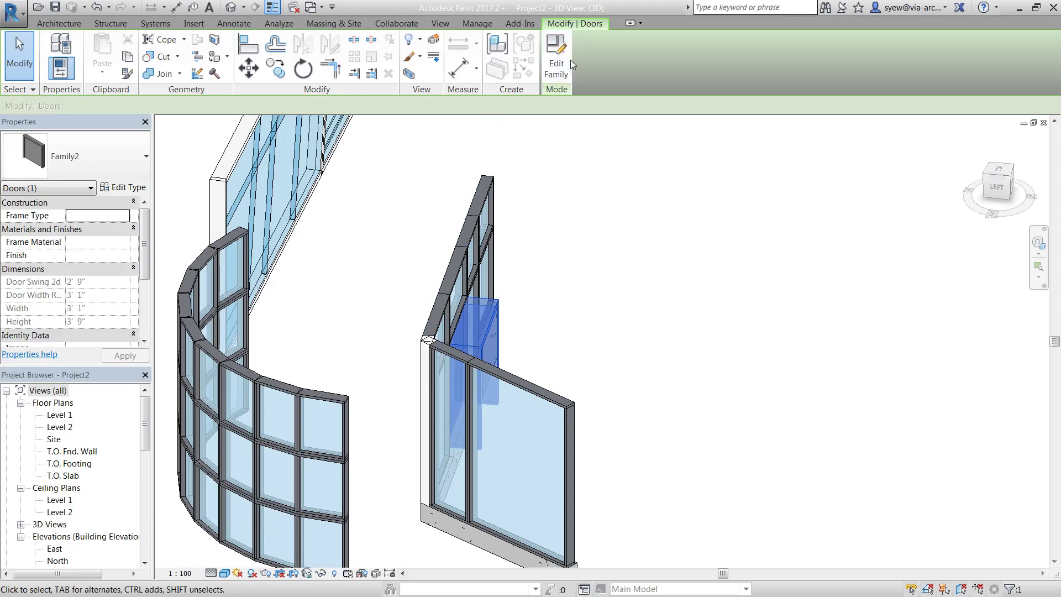
scroll(506, 364, down, 2)
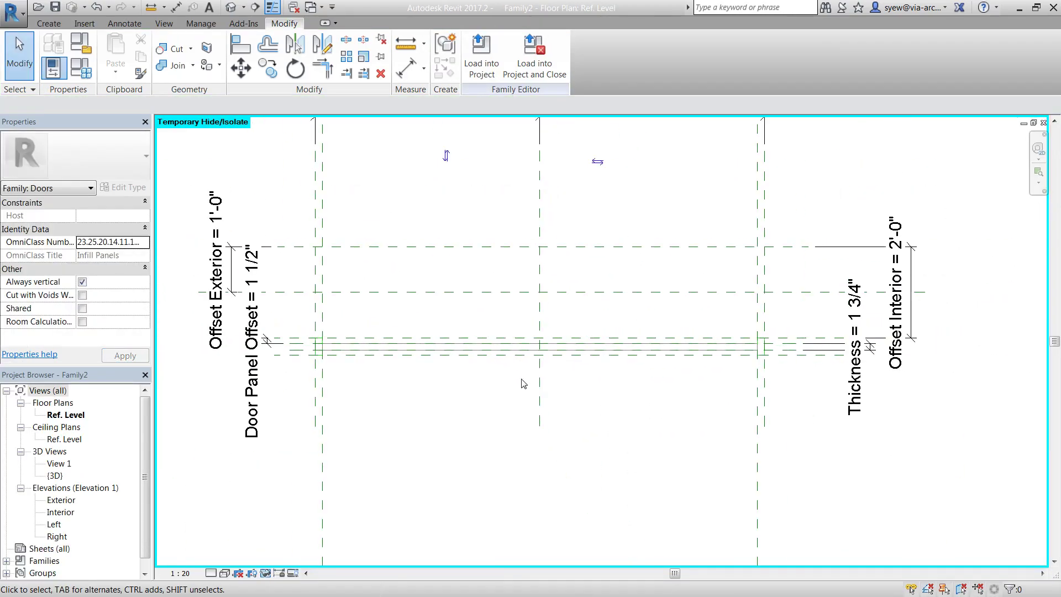
click(179, 7)
click(366, 338)
click(372, 354)
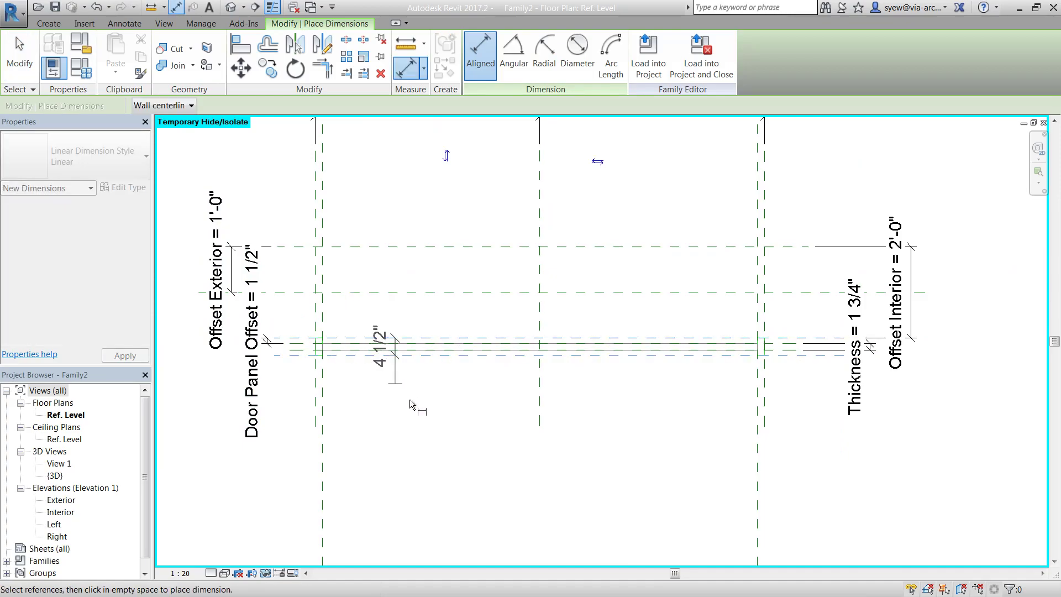
click(411, 400)
key(Escape)
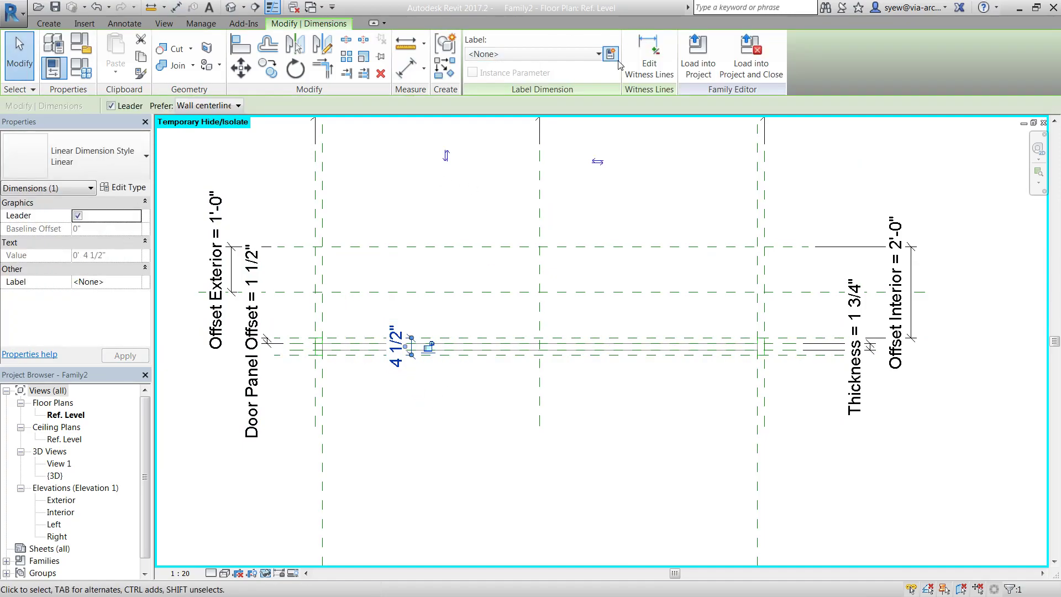
- Try to label the frame depth dimension with a new type parameter named Frame Thick
click(610, 53)
text(Frame Thick)
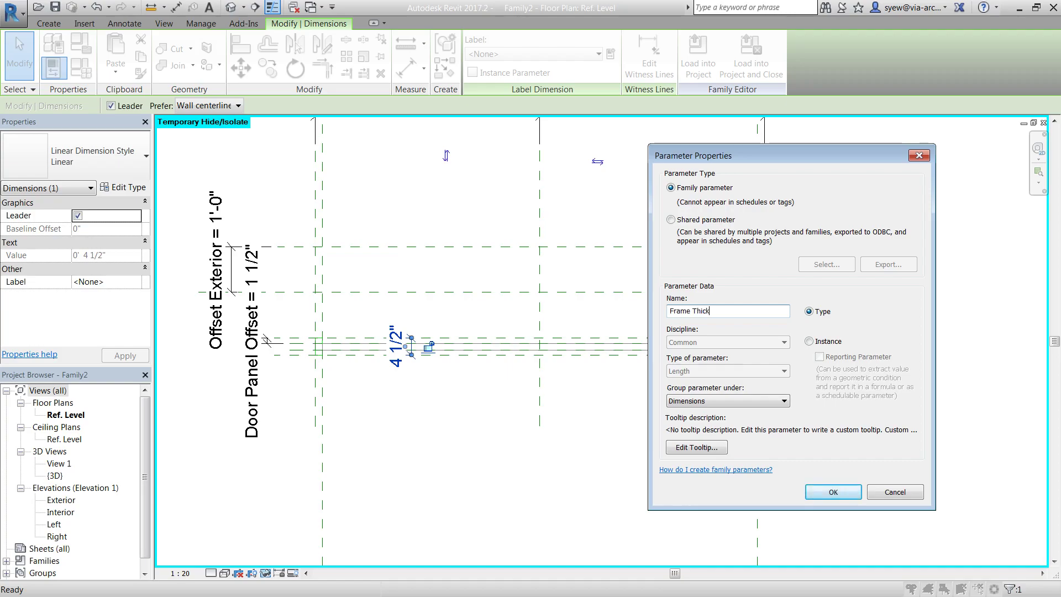
key(Return)
key(Return)
key(Escape)
key(Escape)
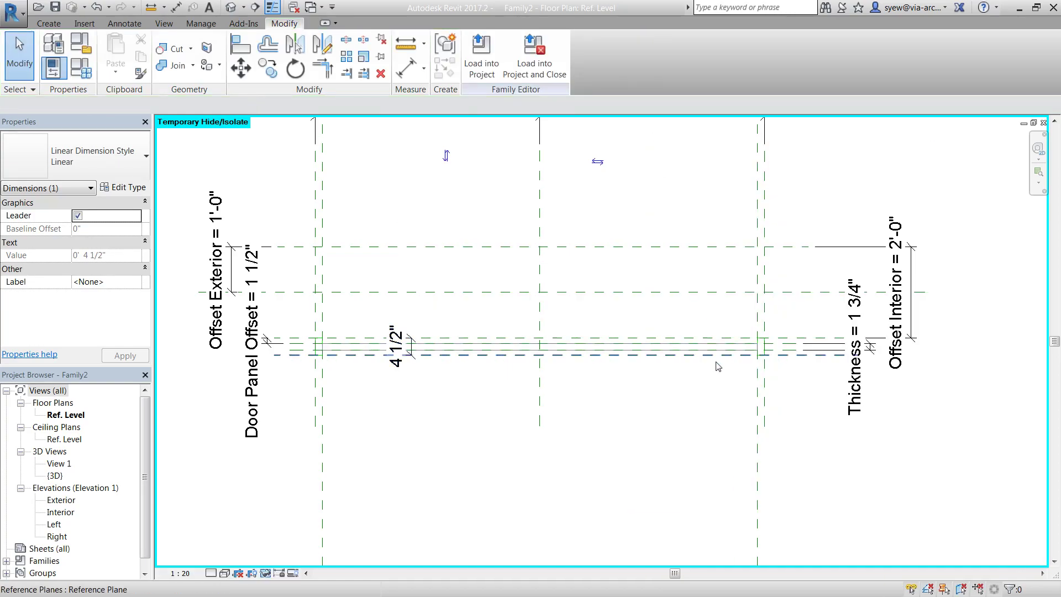
- Label the frame depth dimension with a new type parameter named Frame Depth
click(409, 346)
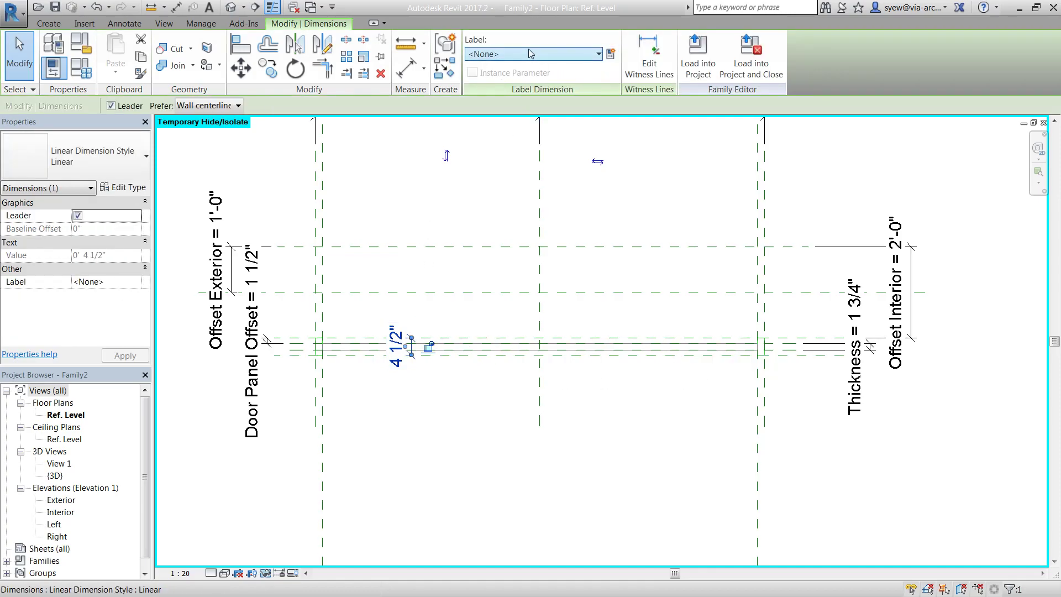
click(609, 54)
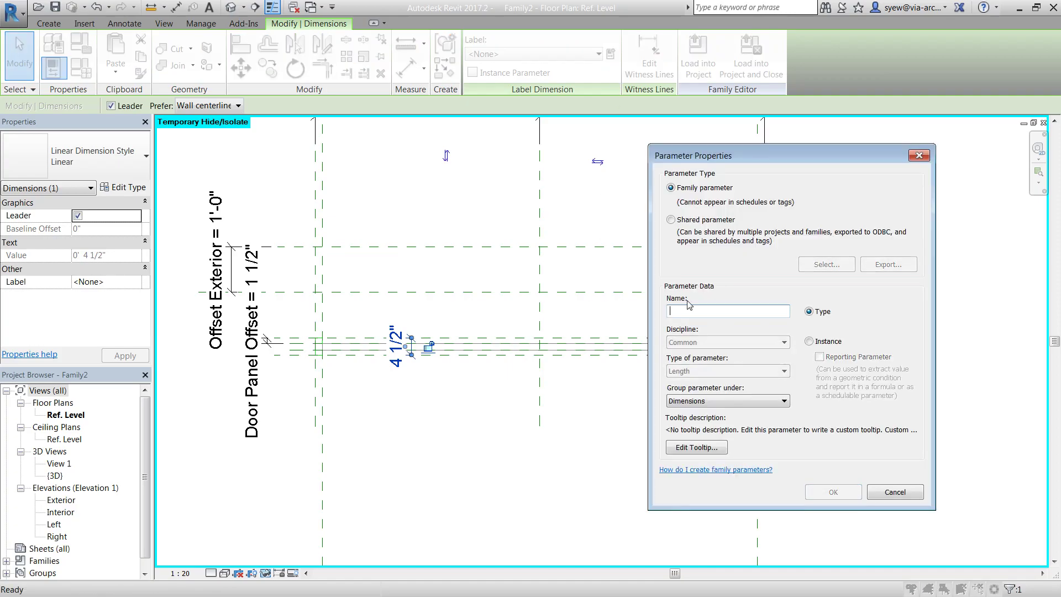
text(Frame Depth)
key(Return)
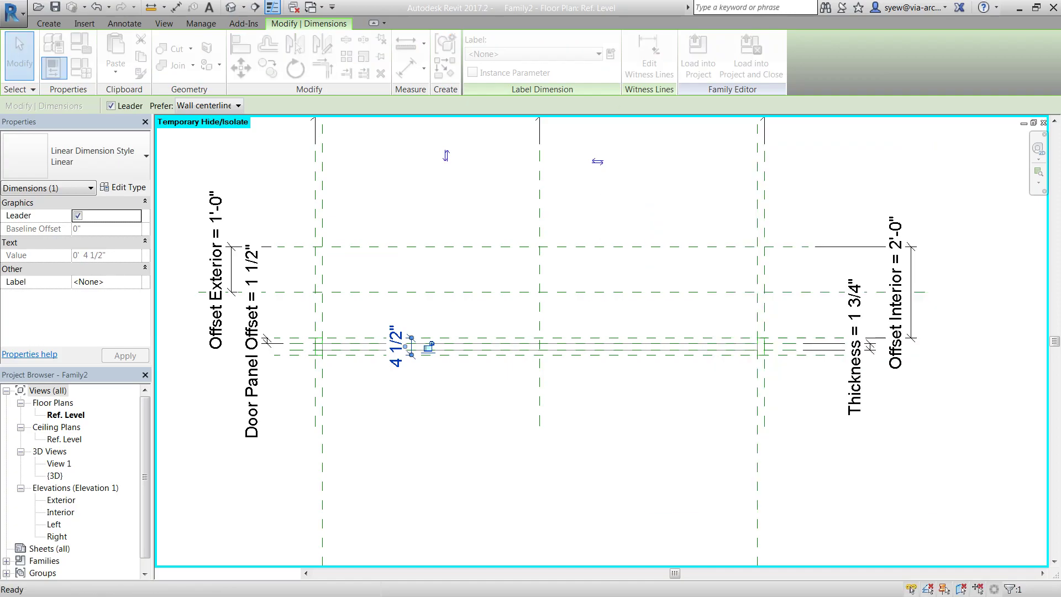
key(Escape)
- Load the updated Family2 door into Project2, overwriting the existing version
click(481, 58)
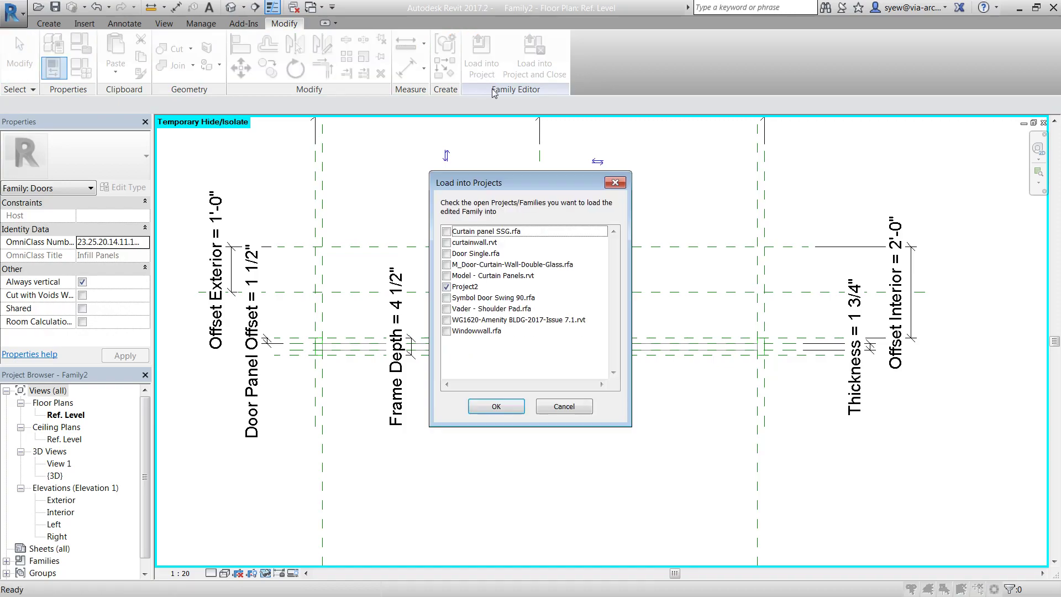
click(496, 407)
click(509, 268)
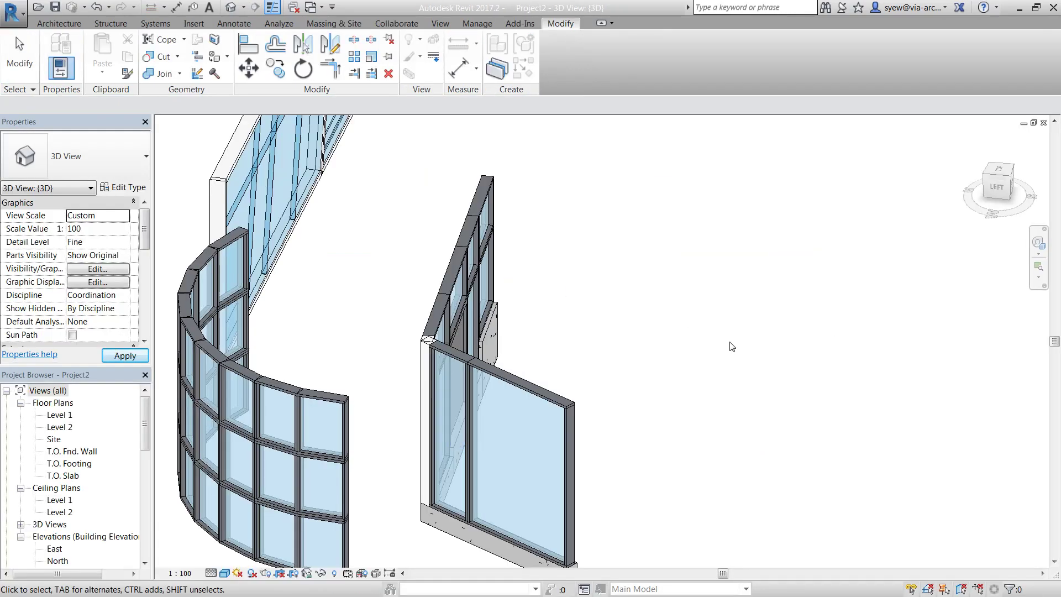
- Delete the curb 12" mullion running beneath the Family2 door in the angled curtain wall
shift+middle_drag(749, 354, 901, 365)
scroll(565, 338, up, 2)
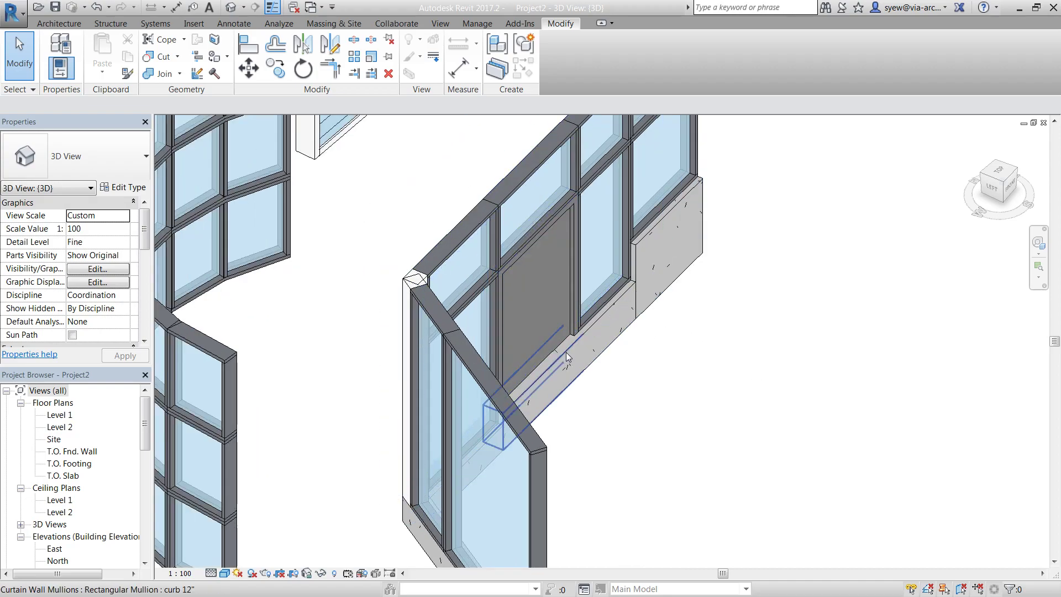
click(565, 352)
key(Delete)
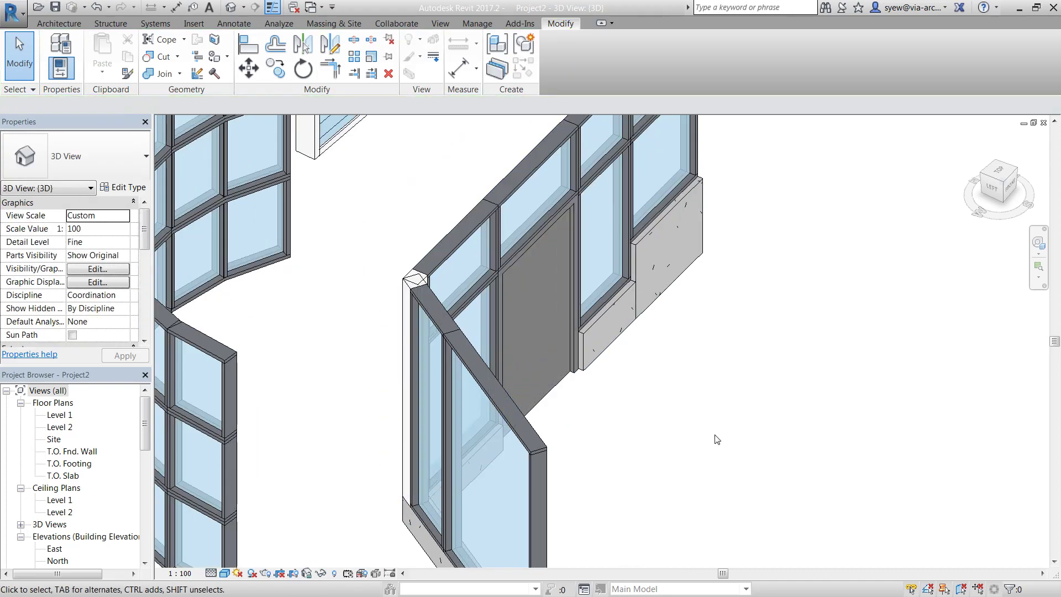
- Inspect the door from both sides in 3D and try to edit the Offset Exterior value in its type properties
scroll(727, 446, down, 2)
shift+middle_drag(727, 446, 689, 490)
scroll(507, 354, up, 2)
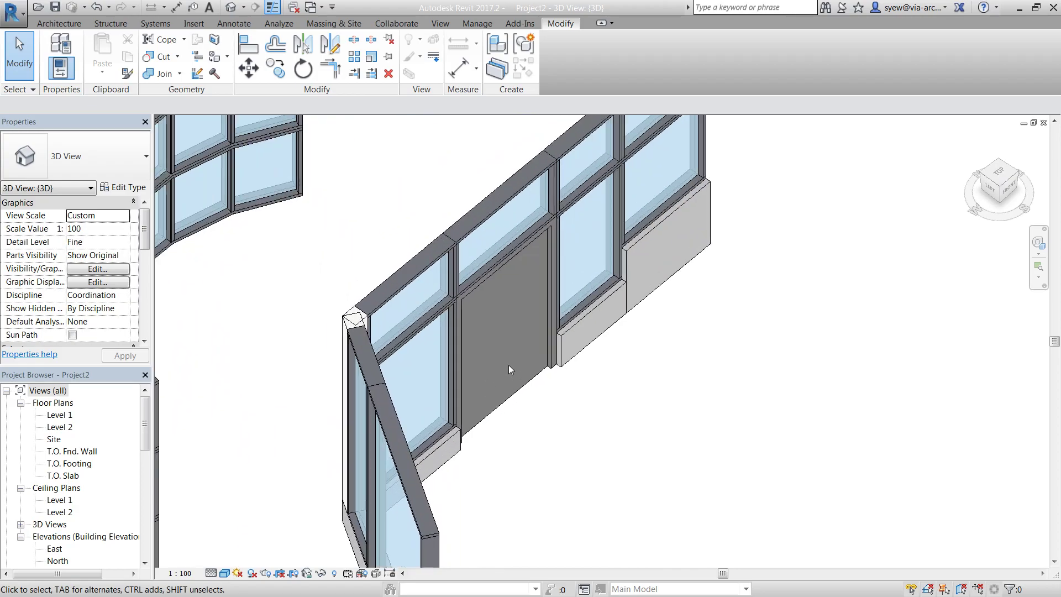
scroll(507, 408, down, 2)
click(507, 406)
shift+middle_drag(507, 406, 701, 430)
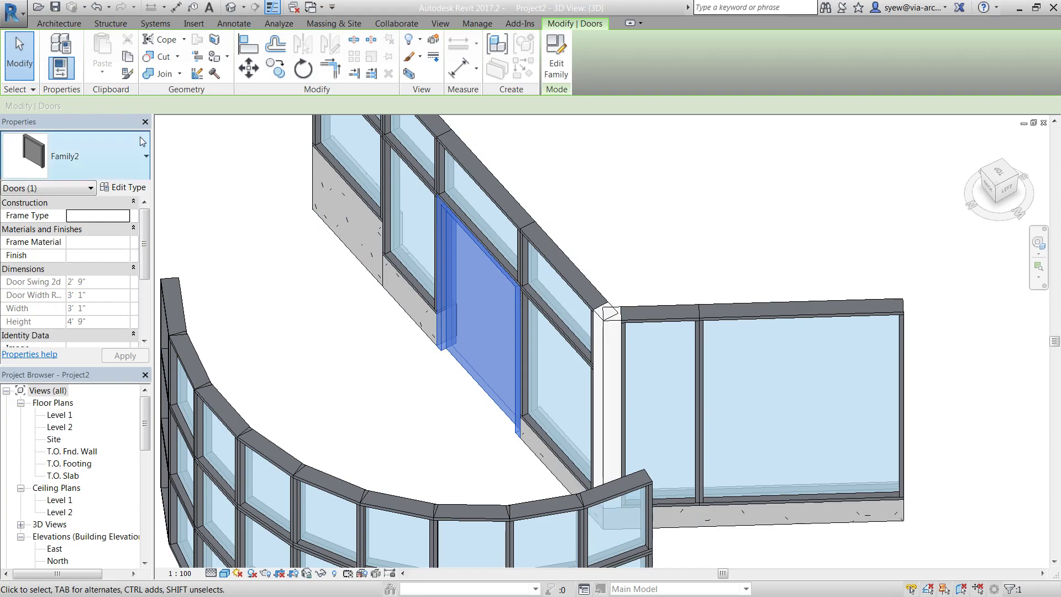
click(131, 189)
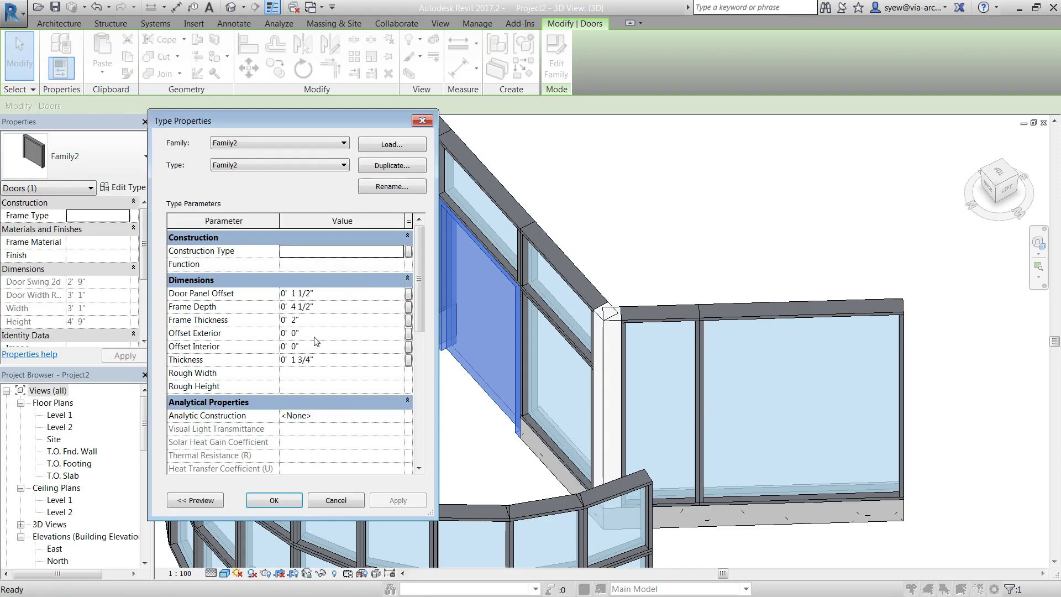
click(316, 335)
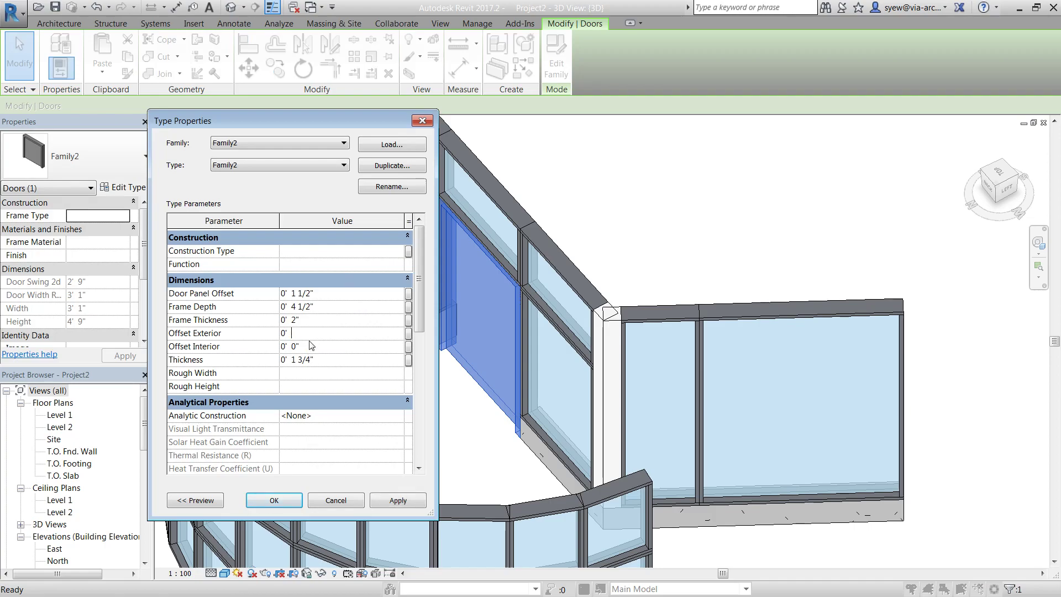
key(Return)
click(307, 344)
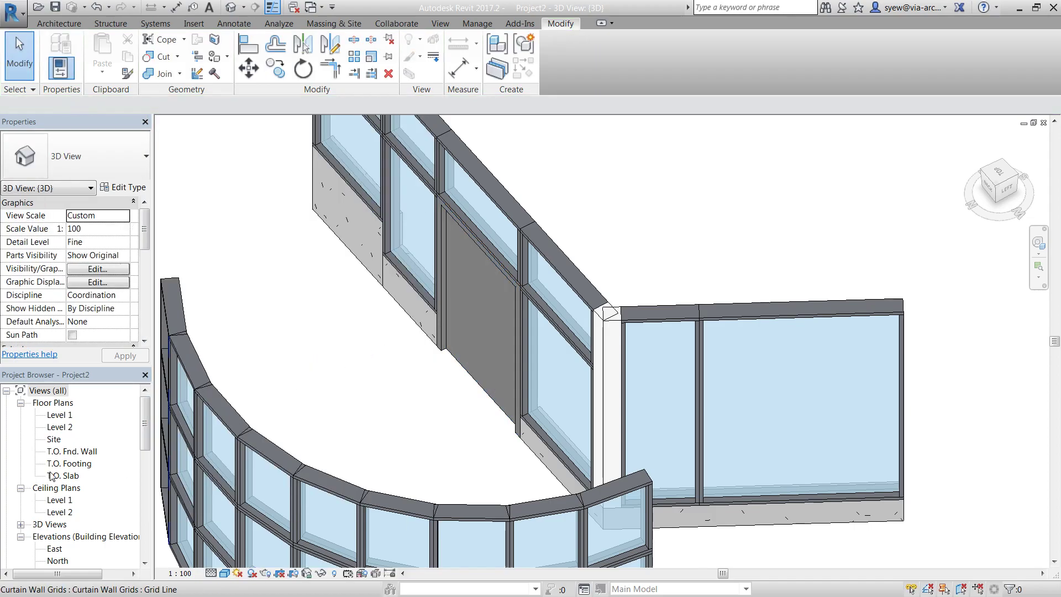
- Open the Level 1 floor plan and flip the Family2 door's facing to swing to the opposite side
double_click(58, 415)
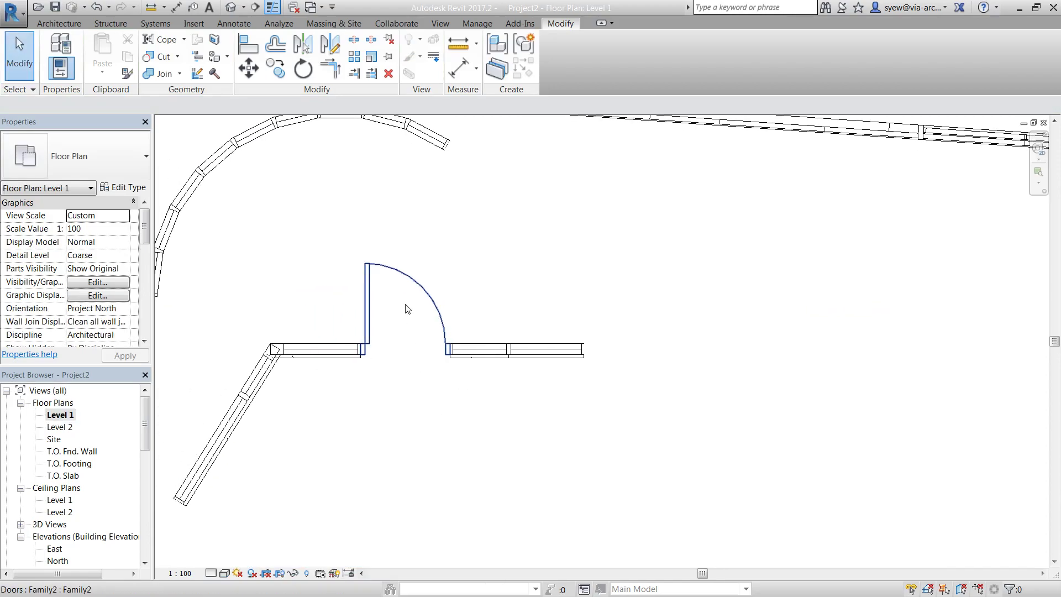
click(412, 283)
click(343, 256)
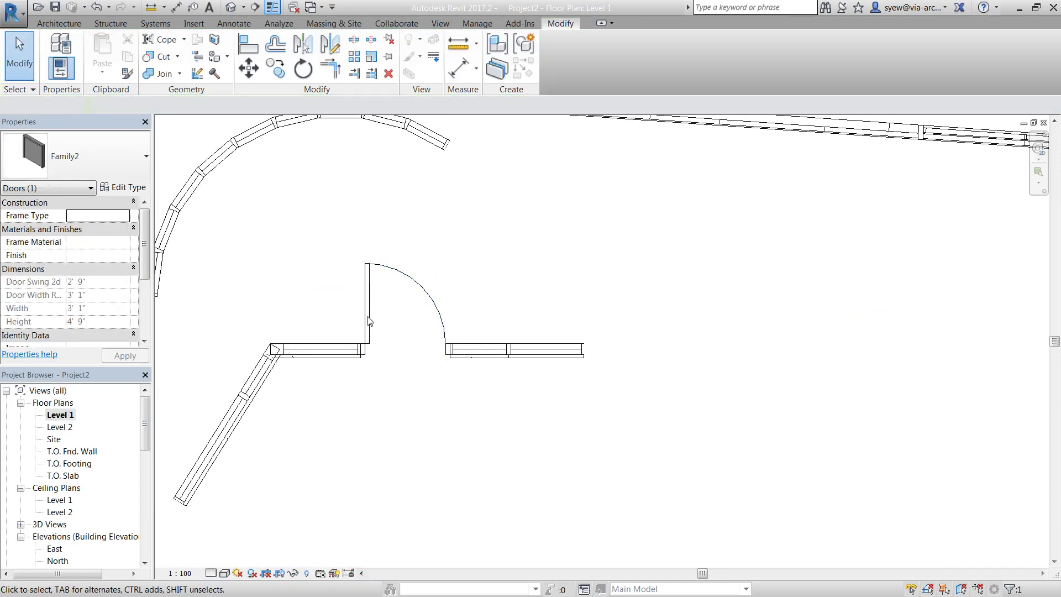
click(376, 258)
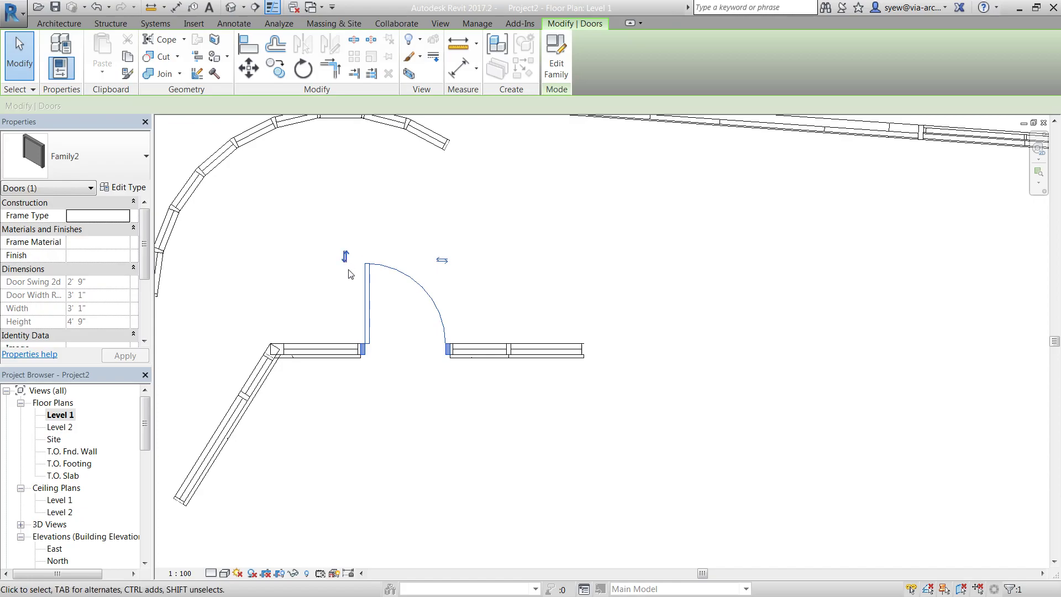
click(345, 255)
scroll(368, 367, up, 4)
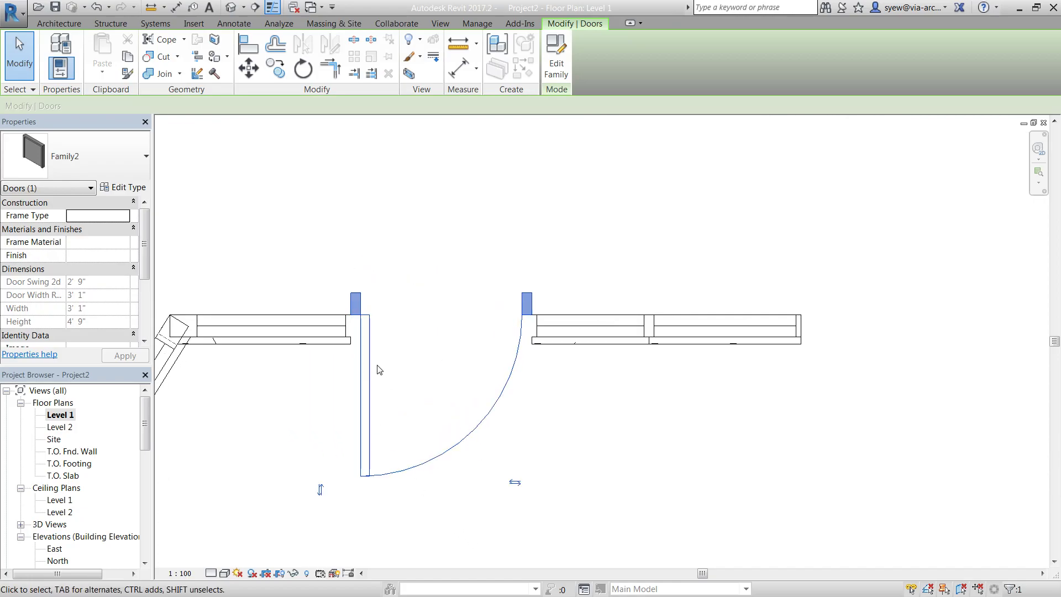
- Set the door type's Offset Exterior to 4 1/2"
click(130, 187)
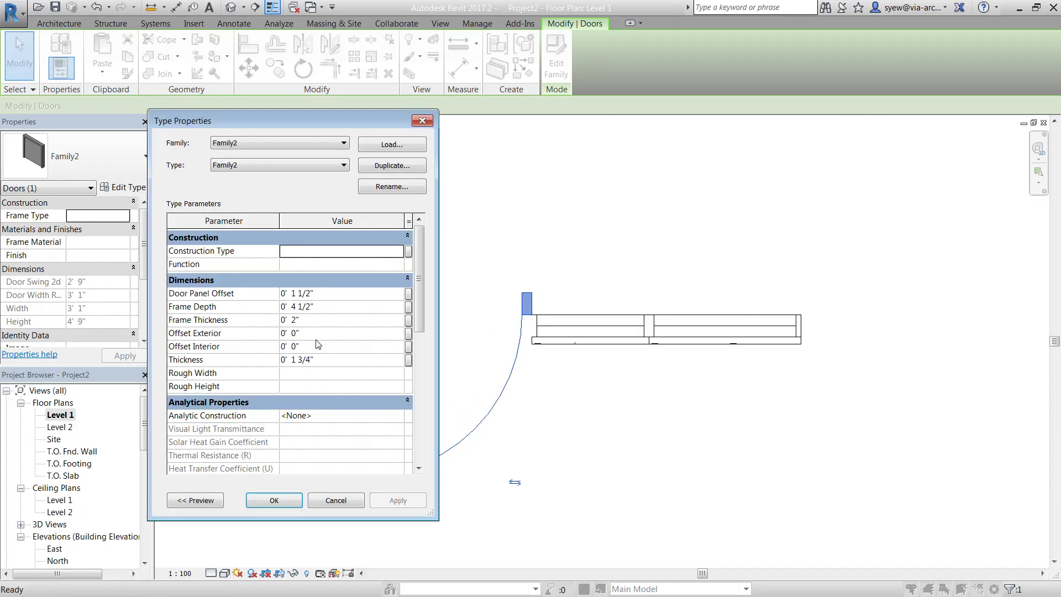
click(319, 334)
text(4.5)
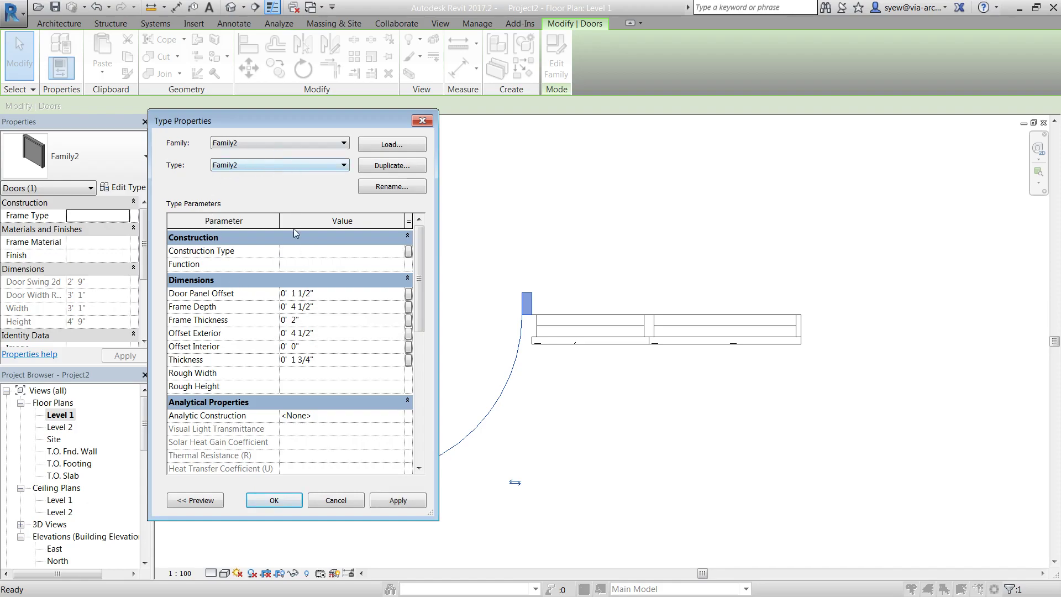
click(289, 500)
click(320, 486)
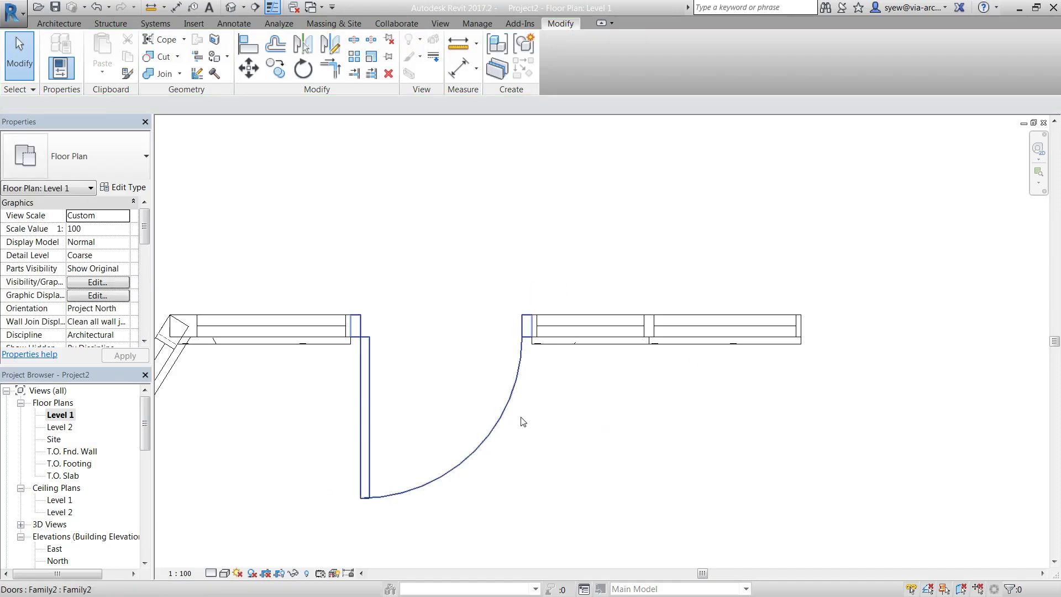
- Try flipping the door's facing back and duplicating its type, cancelling the duplicate and undoing the flip
click(500, 430)
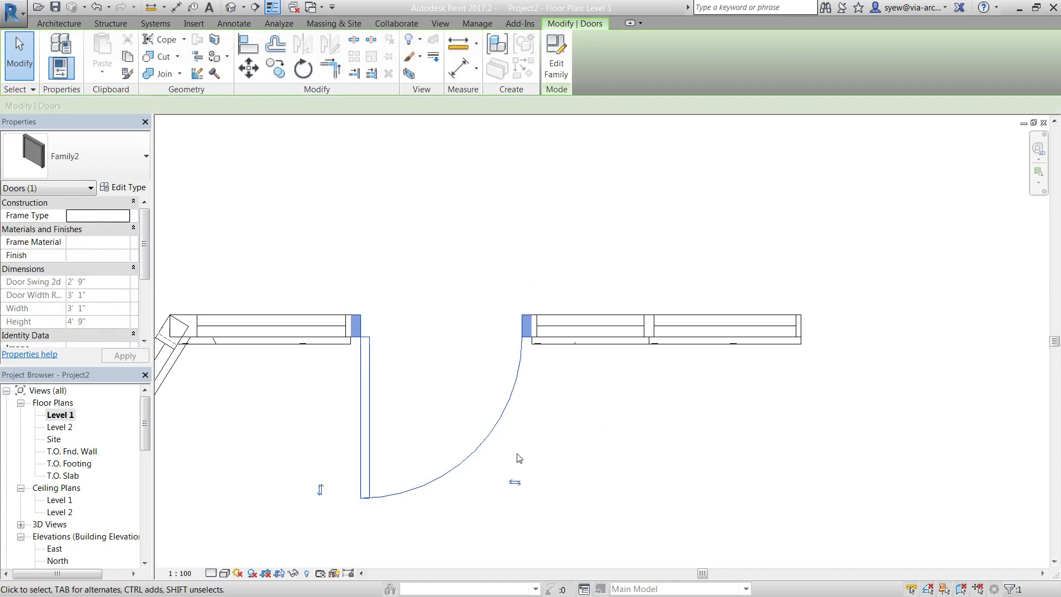
click(319, 489)
click(122, 187)
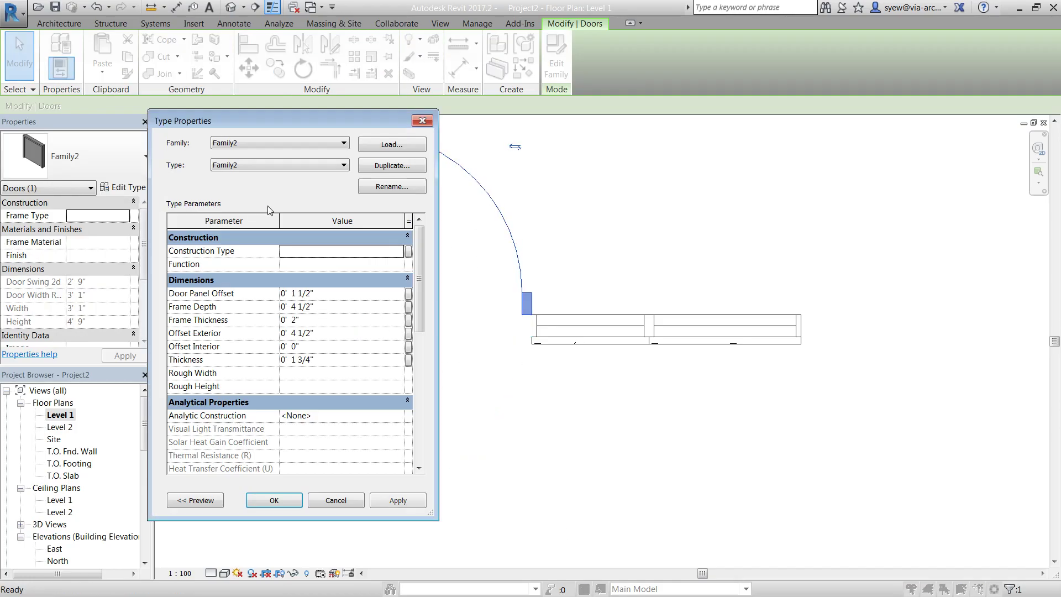
click(391, 165)
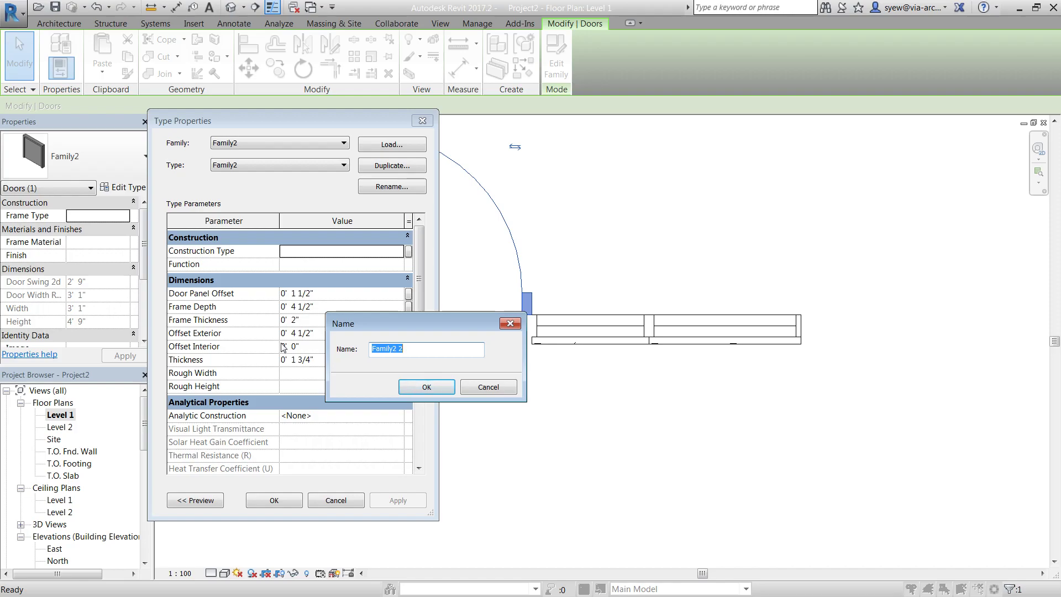
click(480, 386)
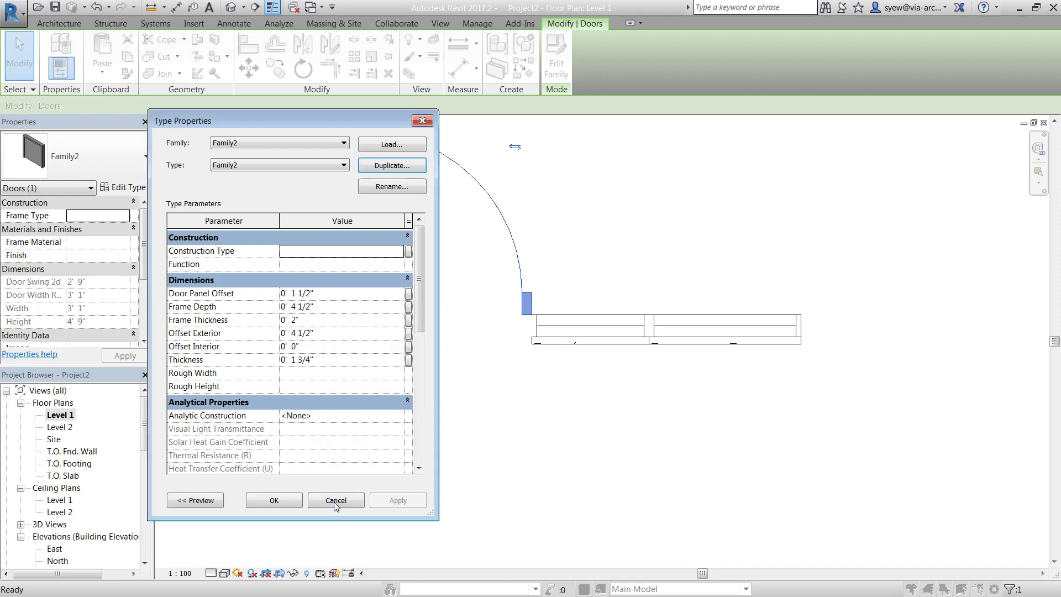
click(337, 502)
key(ctrl+z)
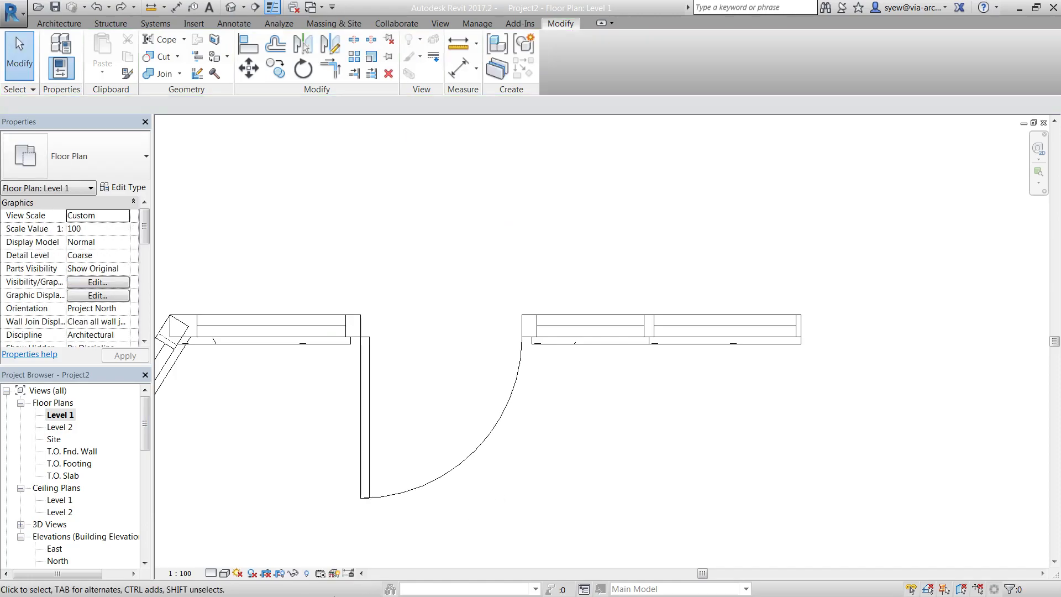
- Switch to the Revit CW Technique PDF in Acrobat and review section 10 on door offset parameters and object sub-categories
click(1018, 10)
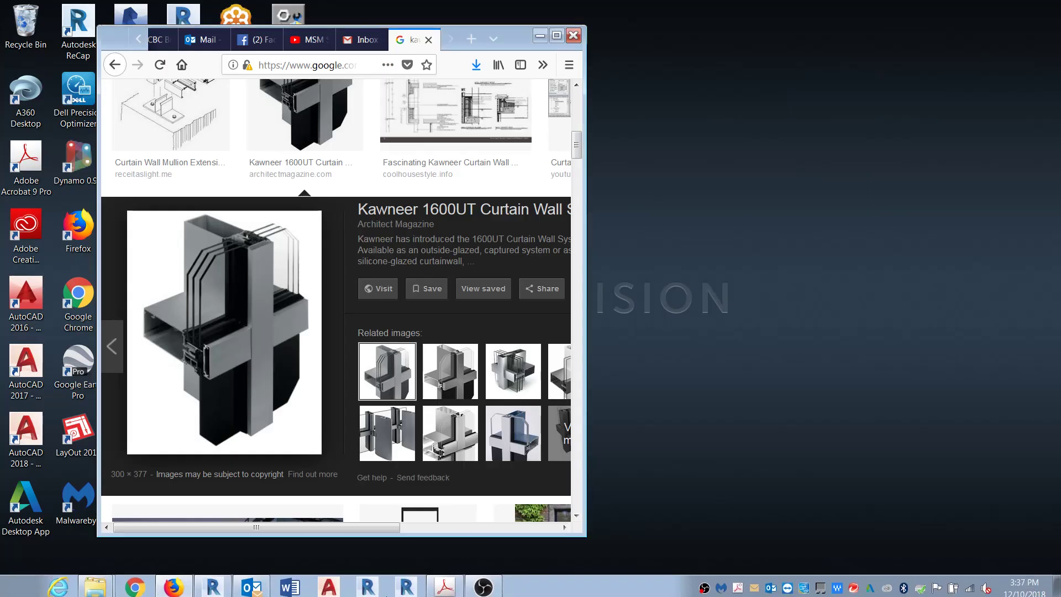
click(444, 583)
scroll(538, 361, down, 5)
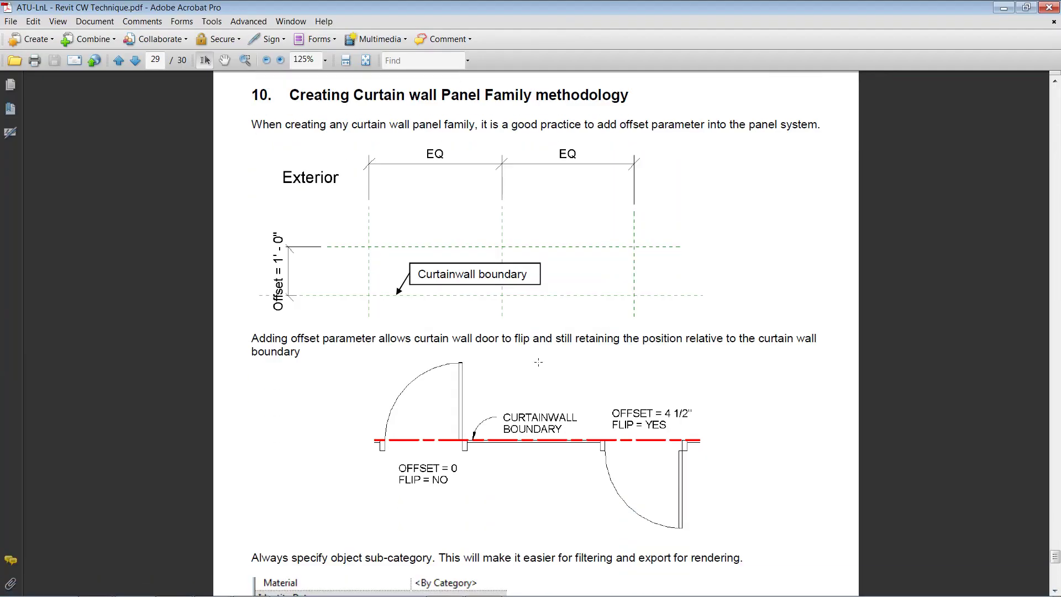
scroll(539, 362, down, 6)
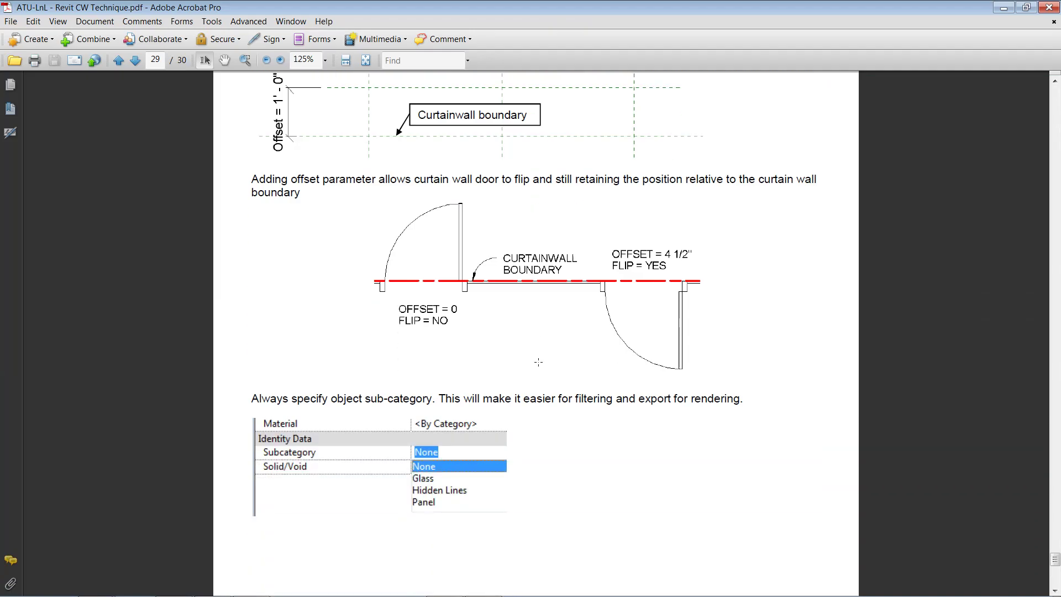
scroll(355, 265, down, 5)
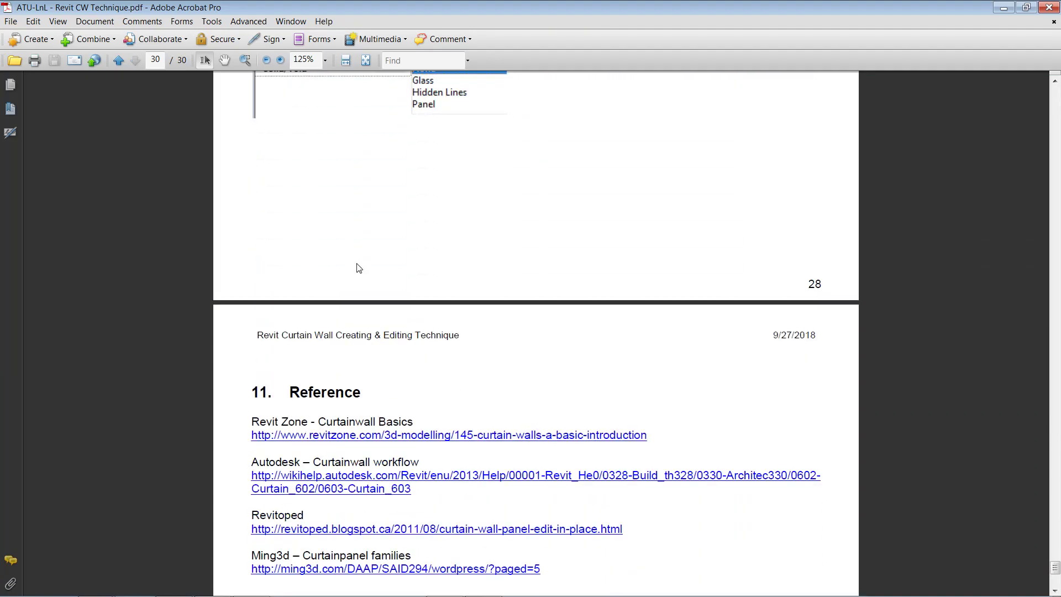
scroll(356, 265, up, 5)
scroll(356, 265, up, 3)
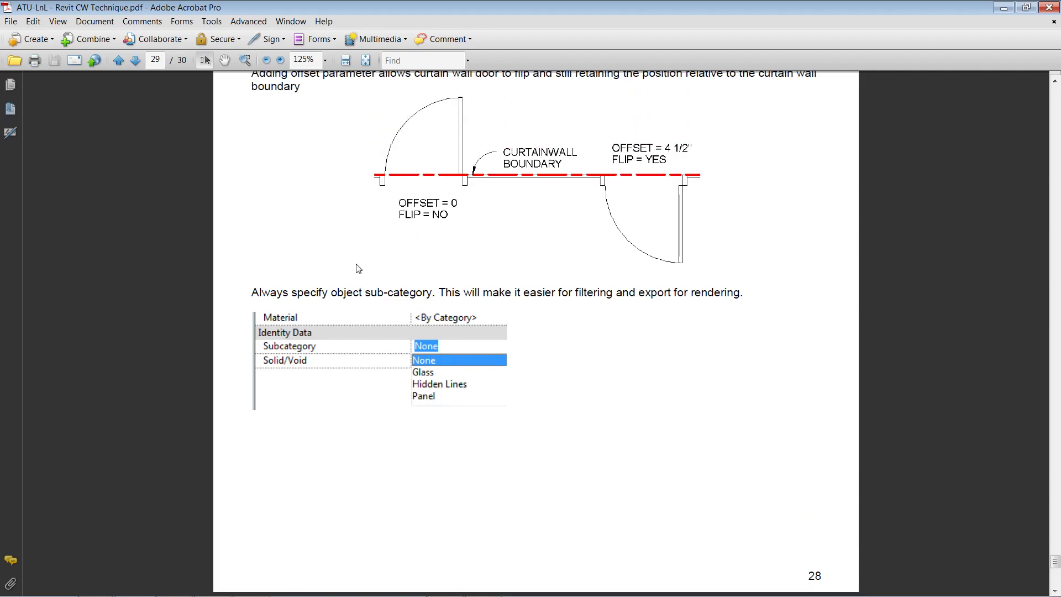
click(1003, 10)
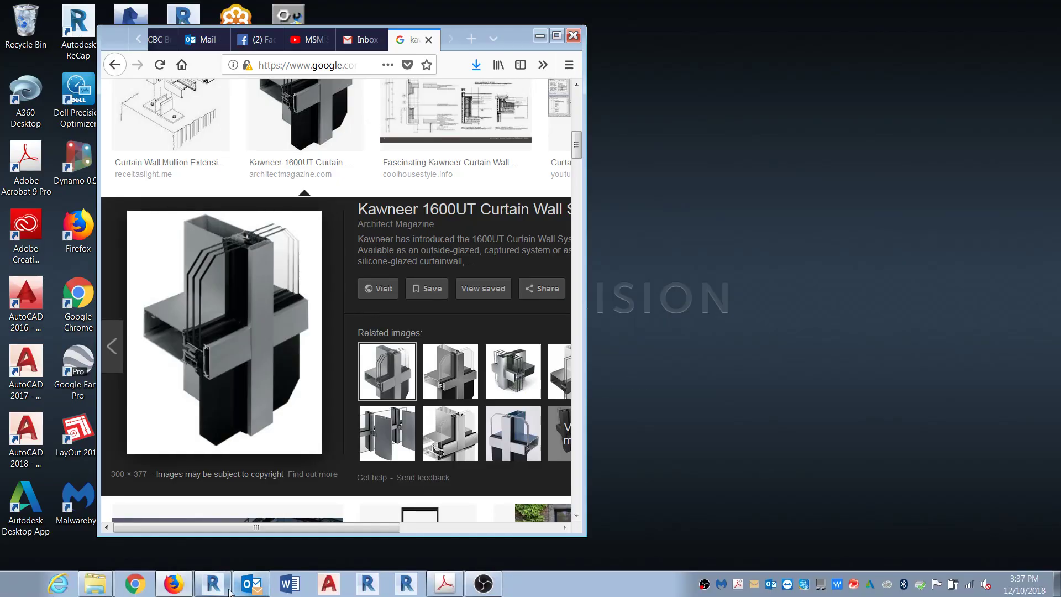
- Switch back to Project2 in Revit and open the default 3D view around the curtain wall samples
click(221, 589)
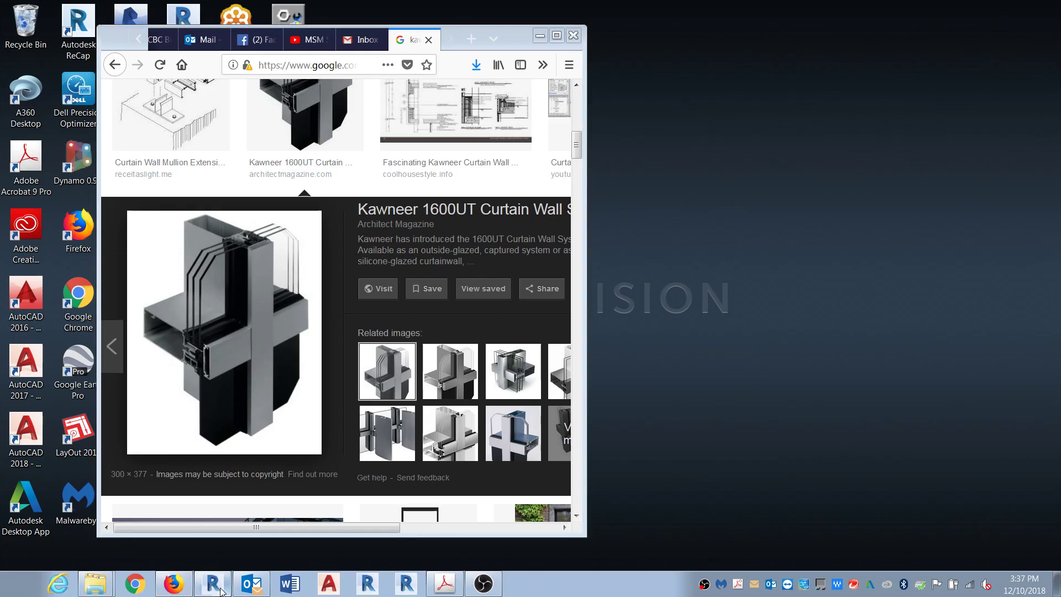
scroll(490, 297, down, 5)
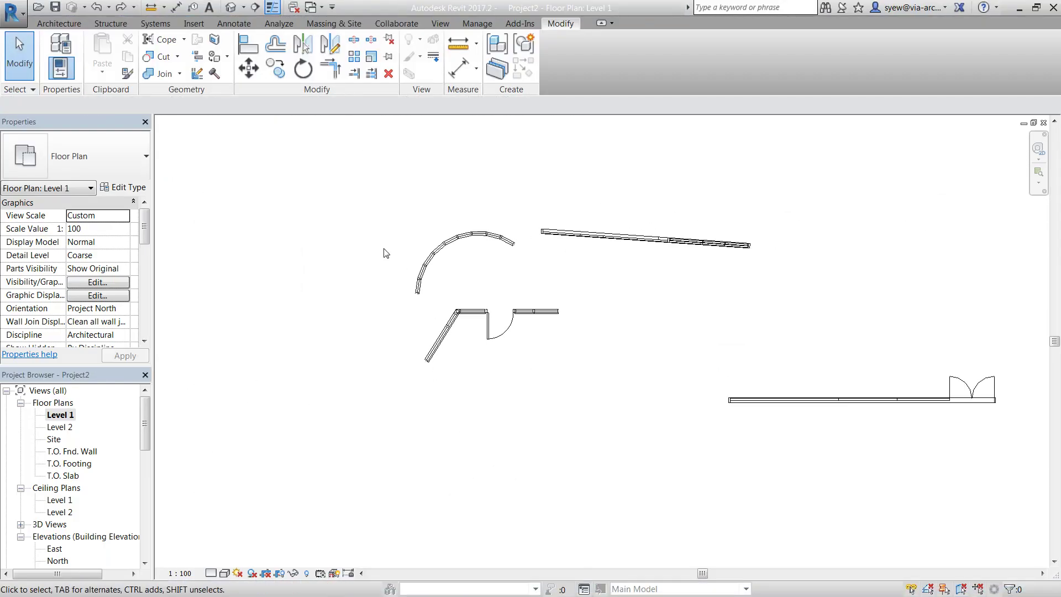
click(231, 7)
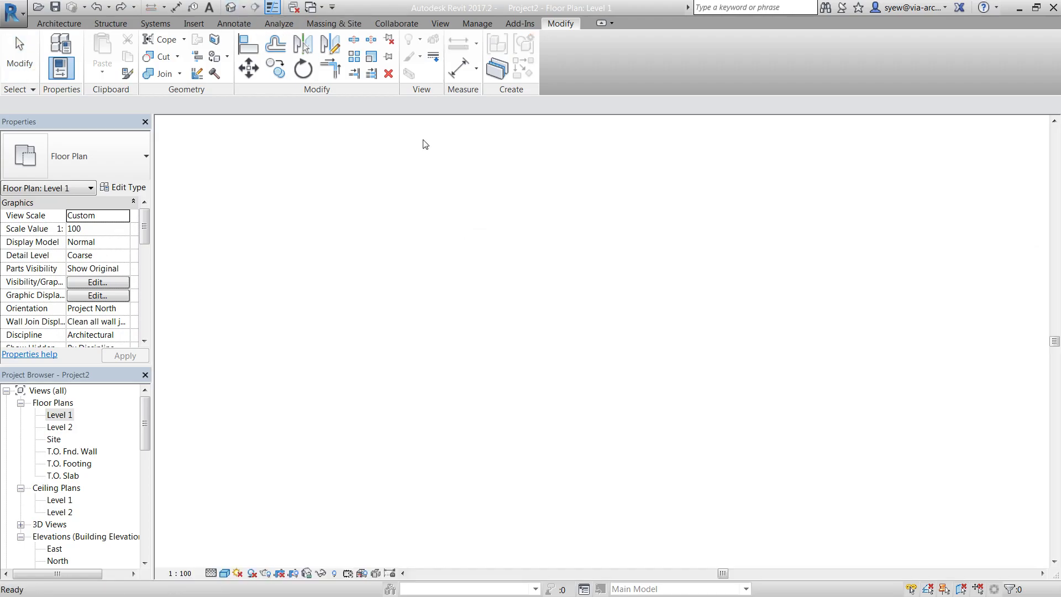
scroll(596, 369, down, 5)
scroll(646, 483, up, 2)
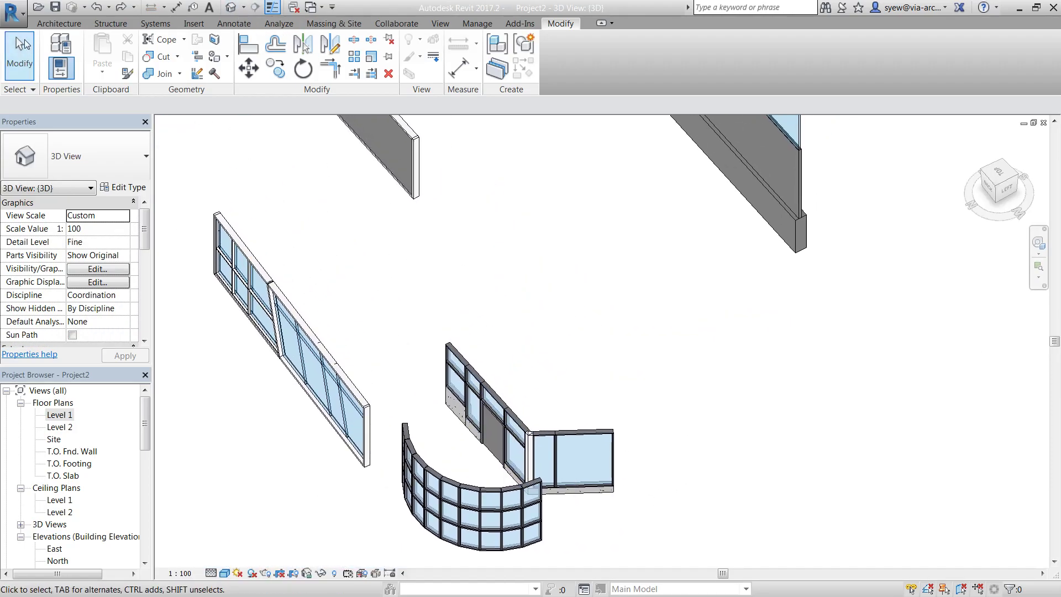
- Create a flat Sloped Glazing roof by footprint with a rectangular boundary about 15'-5" by 9'-3" in the open area behind the curtain wall samples
click(53, 25)
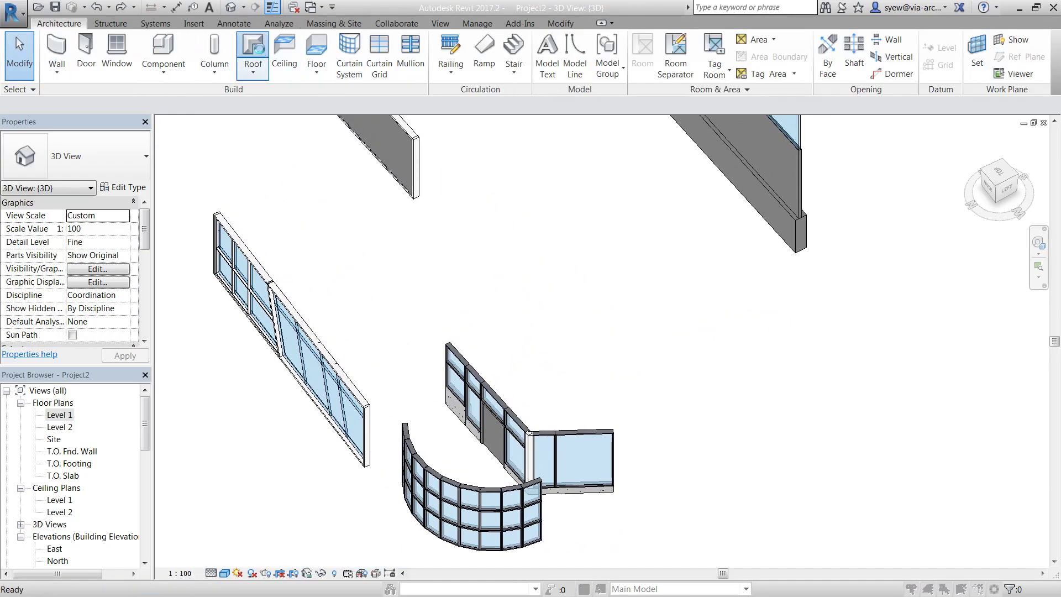
click(619, 355)
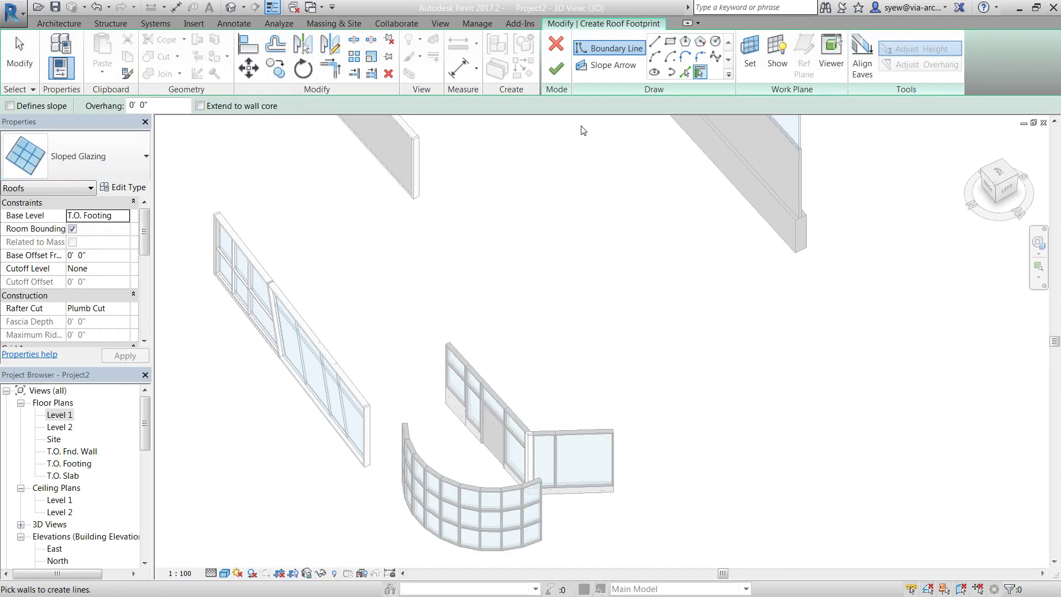
click(670, 41)
click(523, 213)
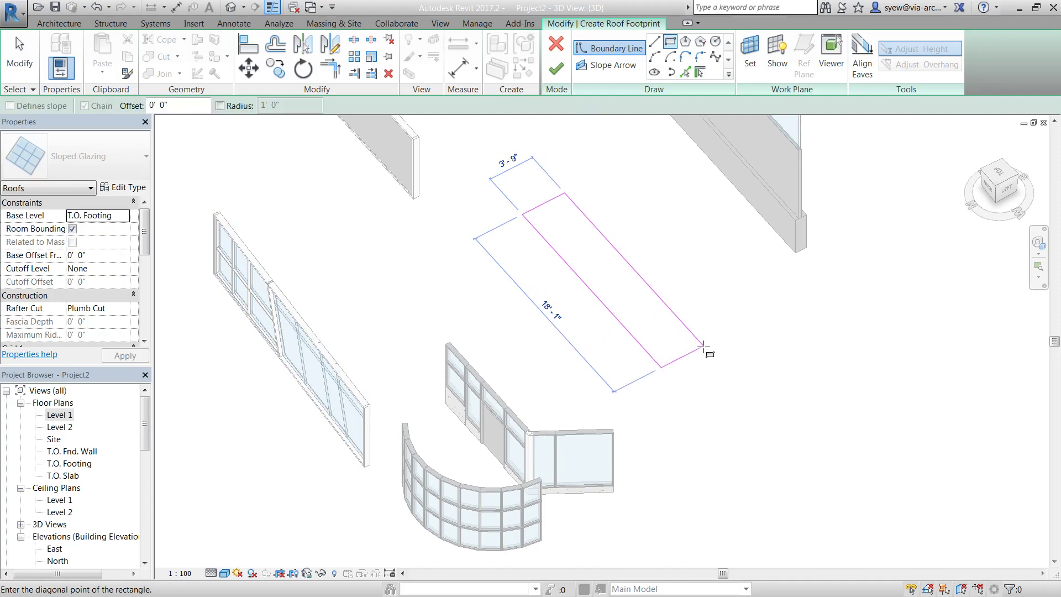
click(744, 291)
click(556, 69)
click(758, 471)
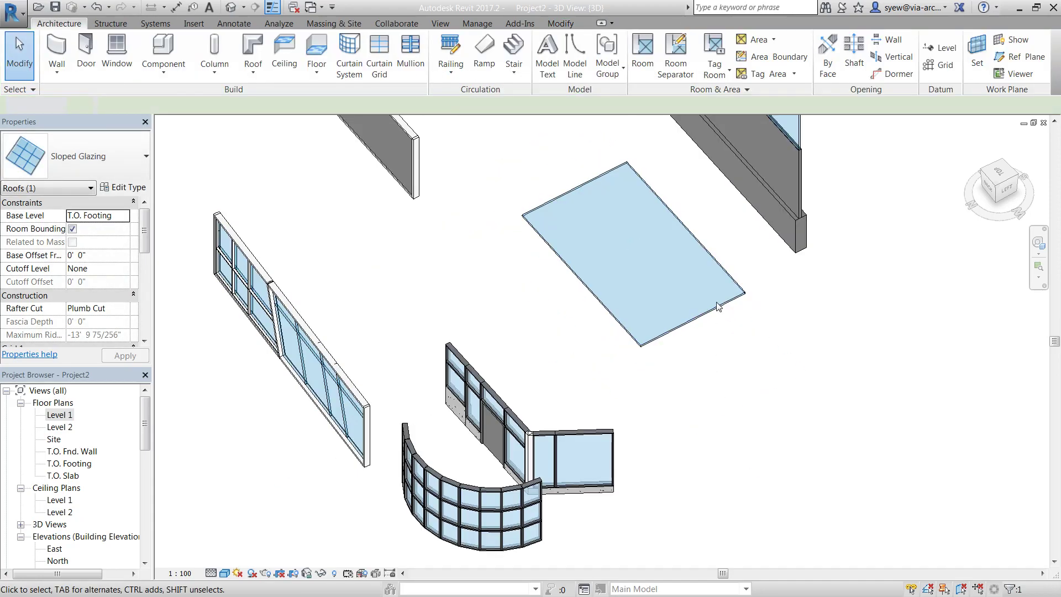
- Divide the sloped glazing with three curtain grid lines across its width and two along its length
click(714, 257)
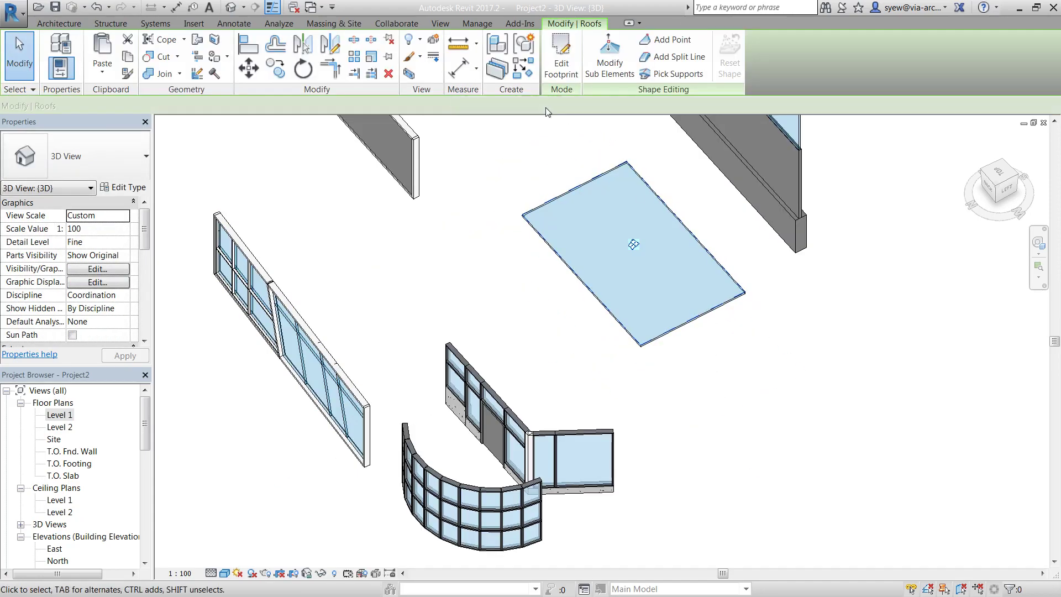
click(59, 23)
click(395, 52)
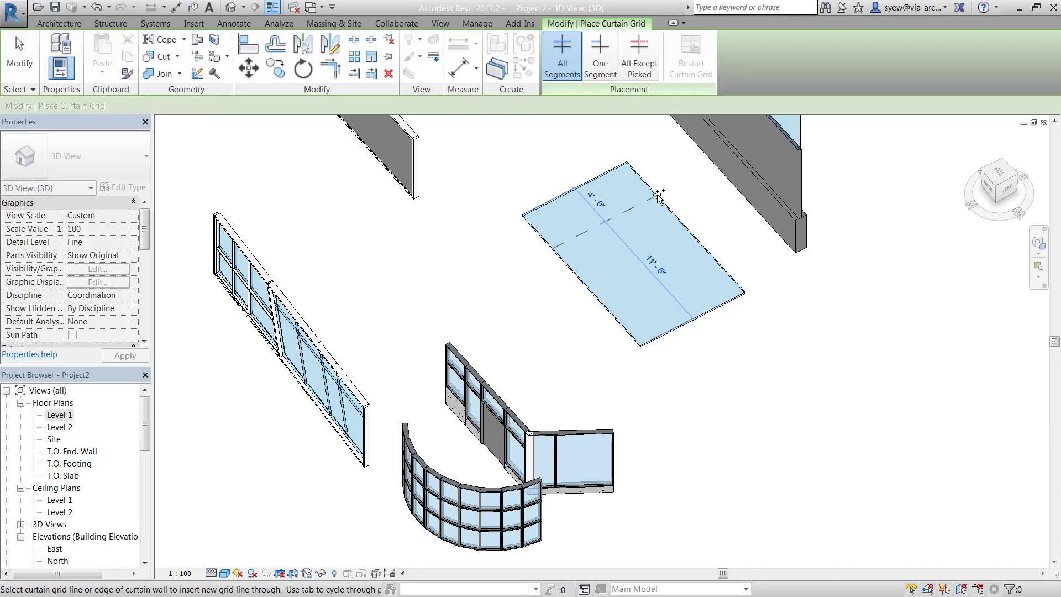
click(657, 196)
click(701, 245)
click(722, 269)
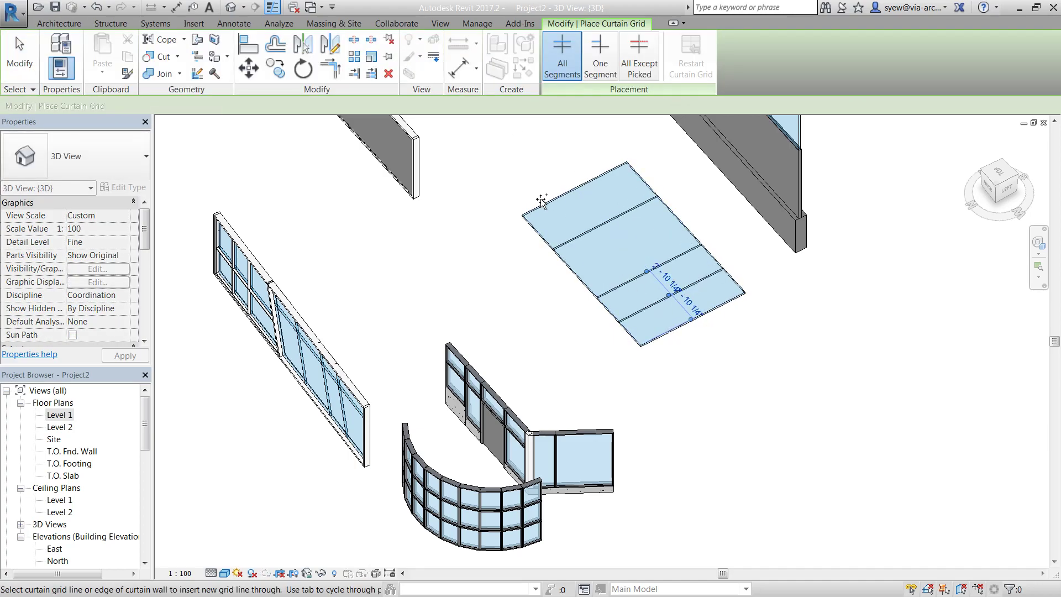
click(557, 196)
click(593, 179)
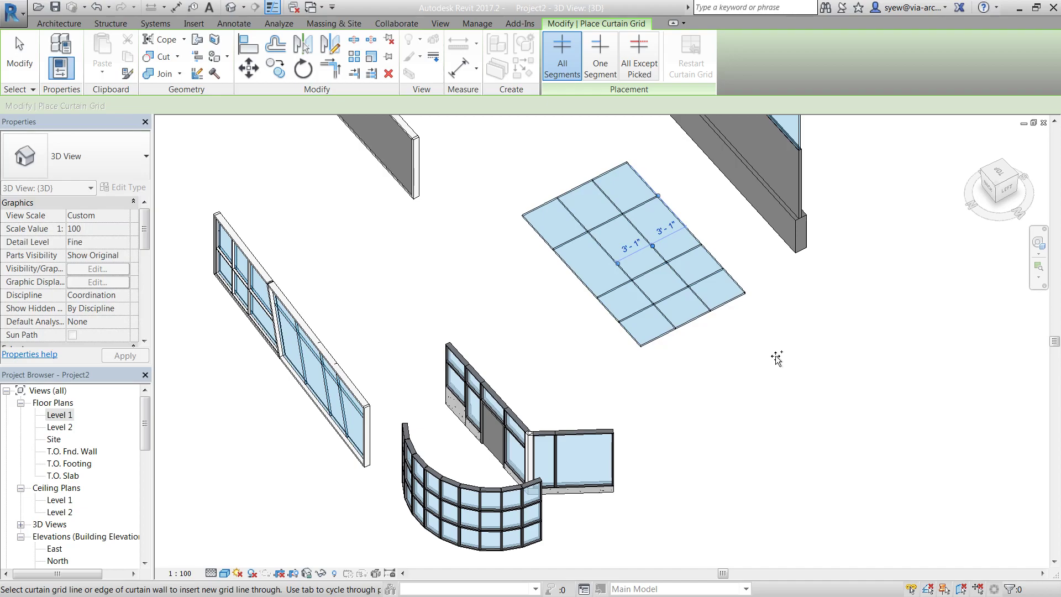
key(Escape)
key(Escape)
- Try a 25° Grid 2 angle on the sloped glazing and undo it
click(633, 244)
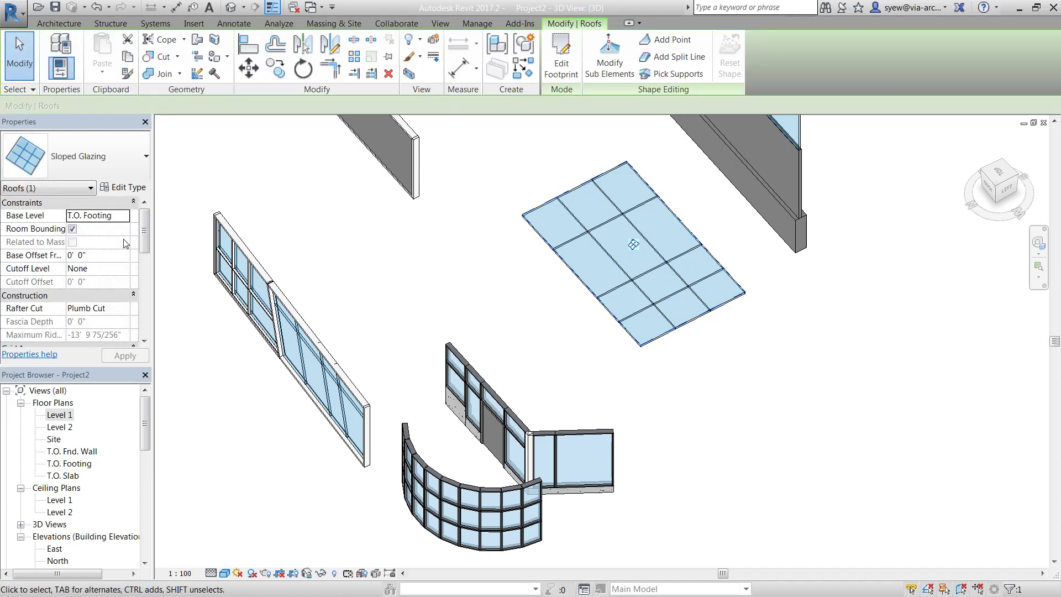
drag(144, 229, 147, 270)
click(102, 309)
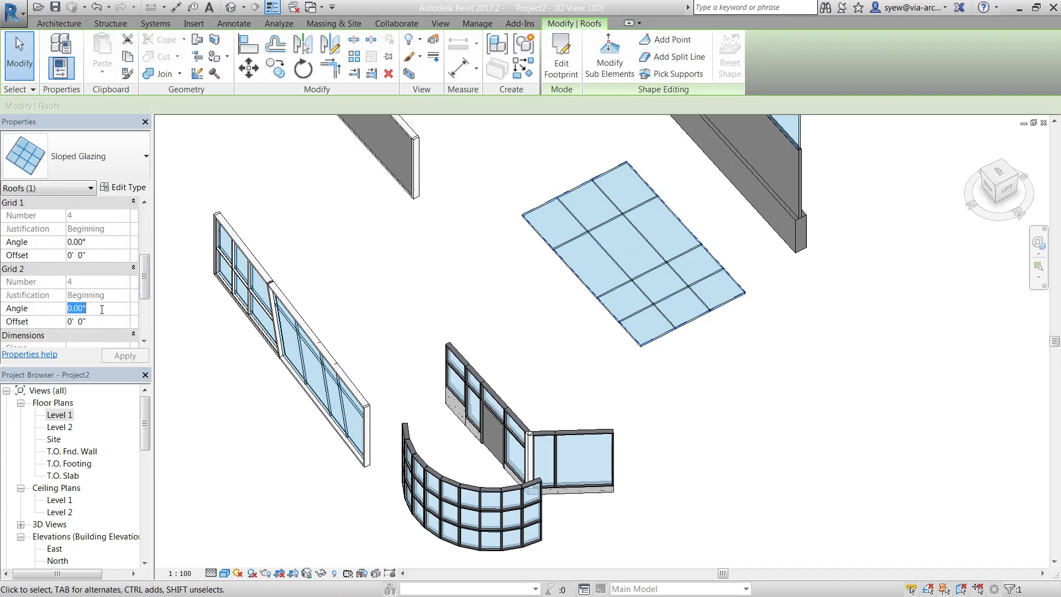
text(20)
key(Return)
key(Escape)
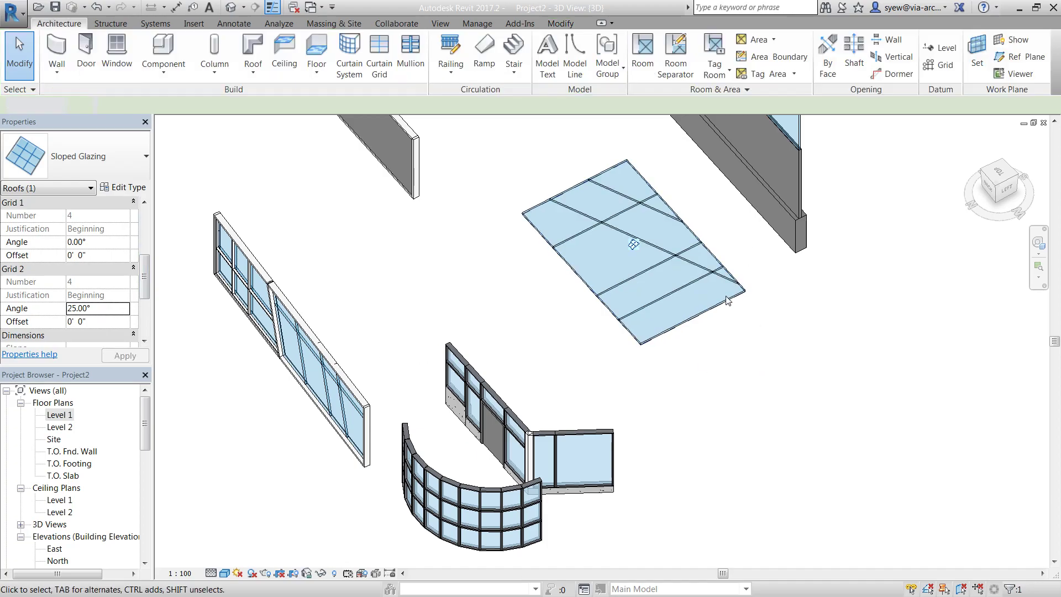
key(ctrl+z)
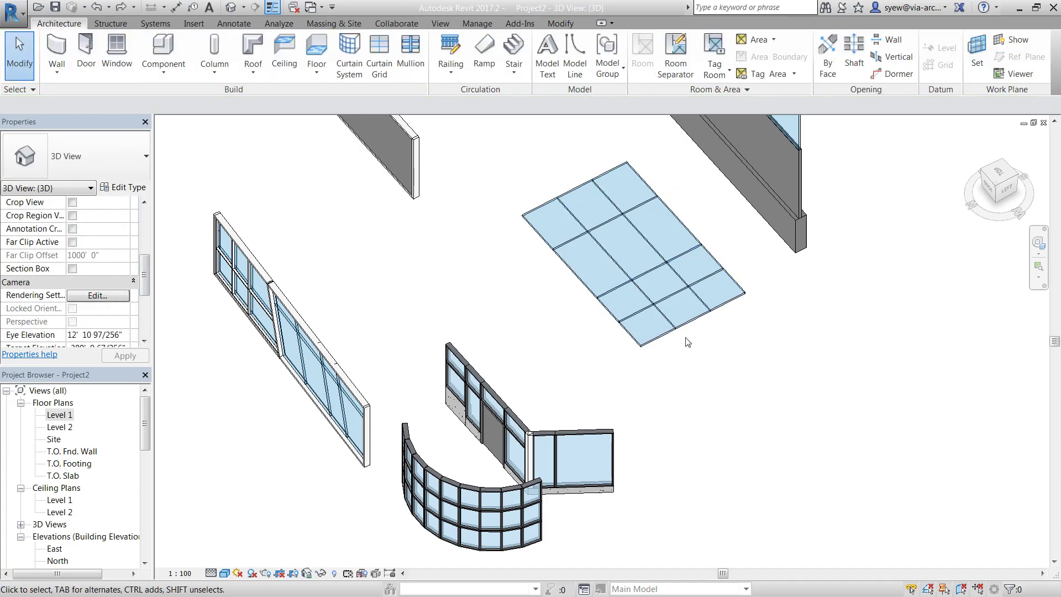
- Edit the sloped glazing's footprint and add a slope arrow across its width, from one long edge to the opposite one
click(685, 228)
click(561, 56)
scroll(627, 359, up, 3)
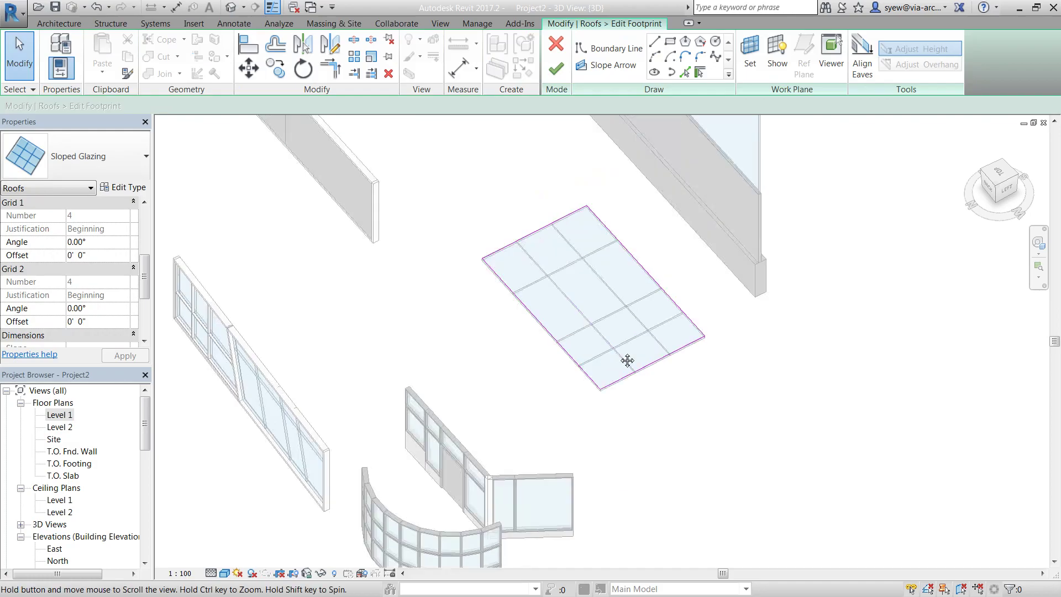
click(608, 64)
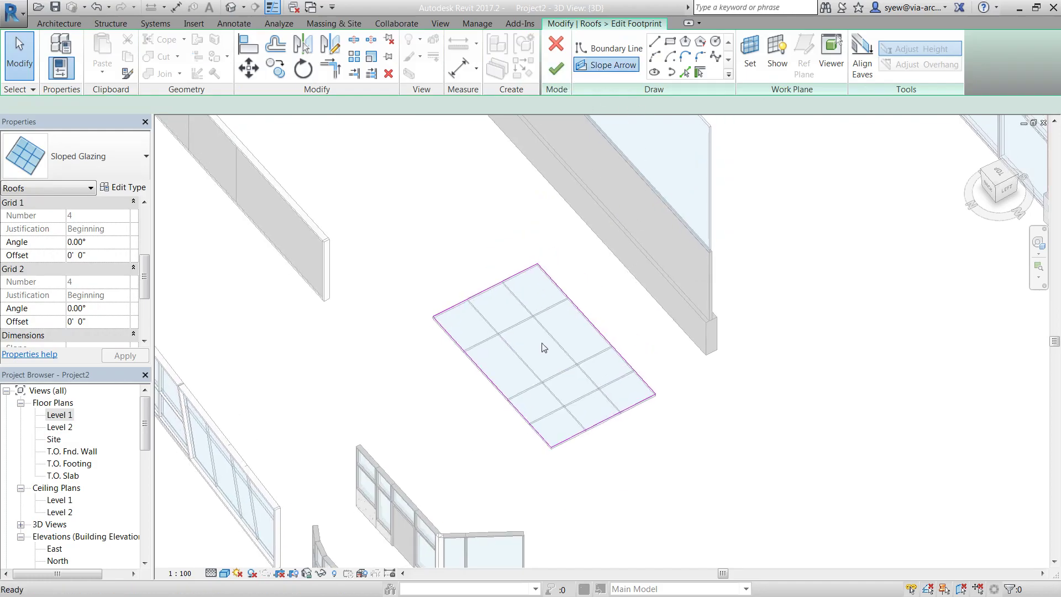
click(585, 314)
click(480, 368)
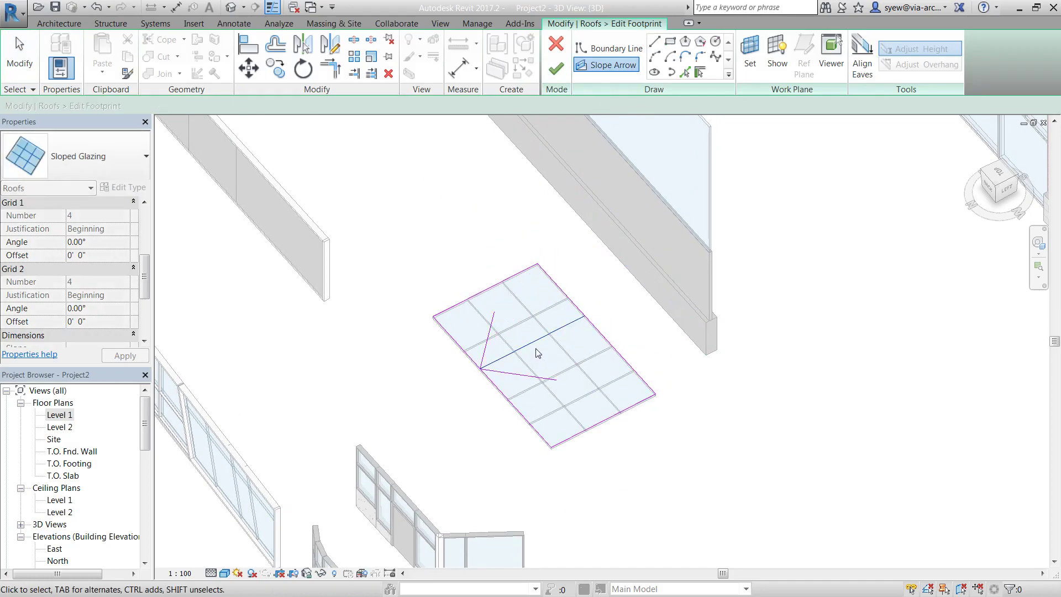
key(Escape)
key(Escape)
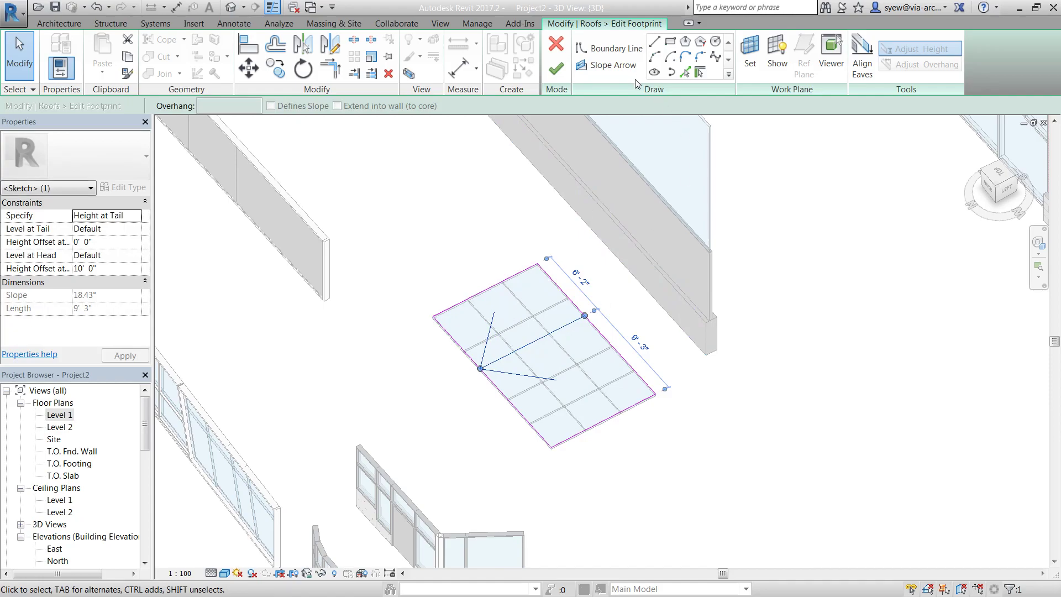
- Set the slope arrow's head height offset to 0, define it by Slope at 60°, and finish the footprint
click(125, 269)
text(0)
click(138, 220)
click(91, 237)
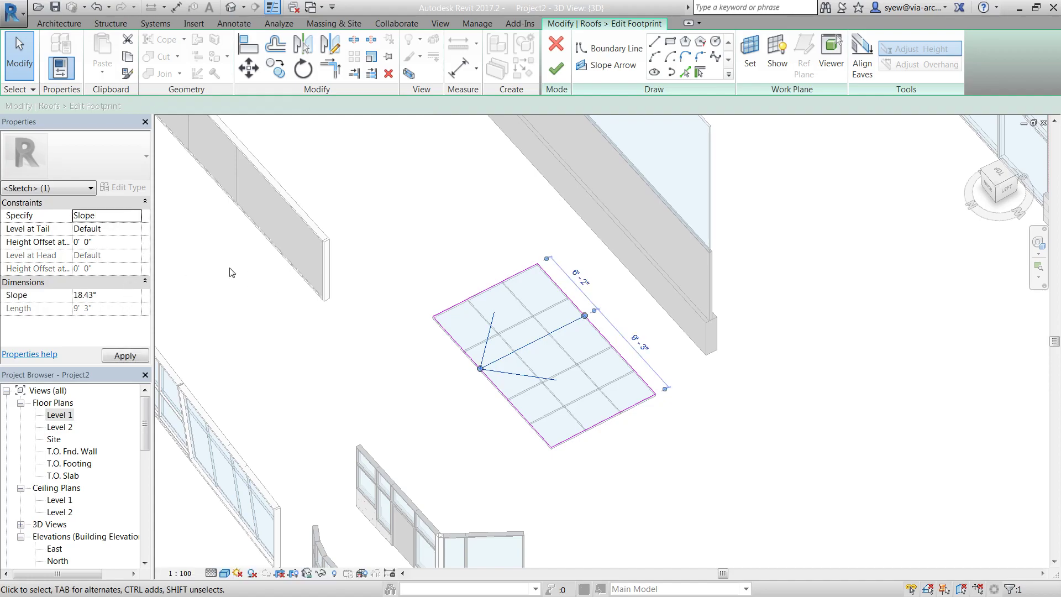
click(112, 297)
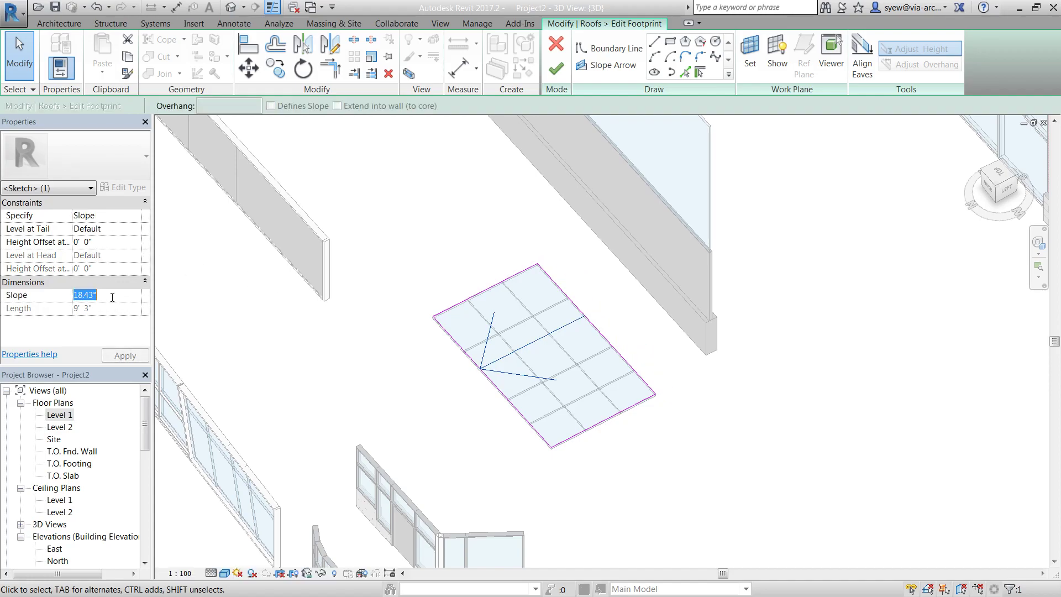
text(60)
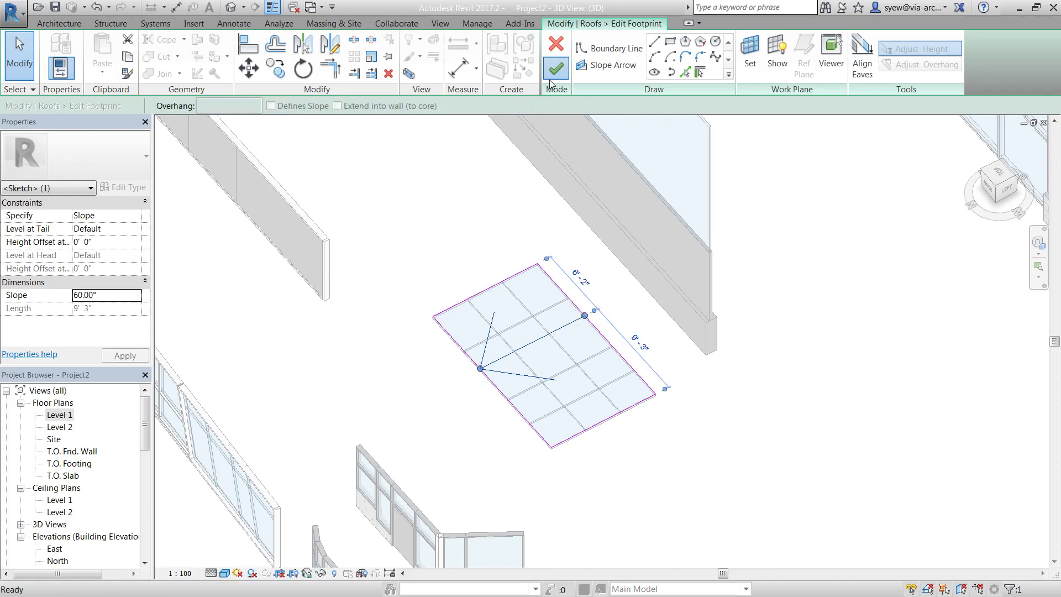
click(556, 69)
- Place one curtain grid line up the tilted glazing's slope direction and three lines crossing it
shift+middle_drag(644, 348, 629, 239)
scroll(546, 326, up, 3)
key(Escape)
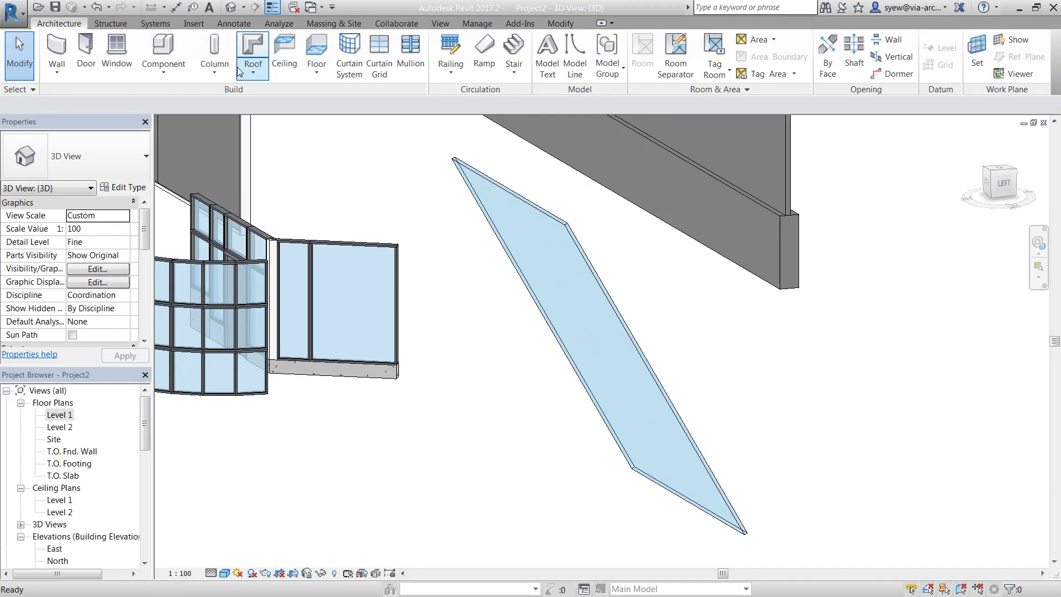
click(380, 56)
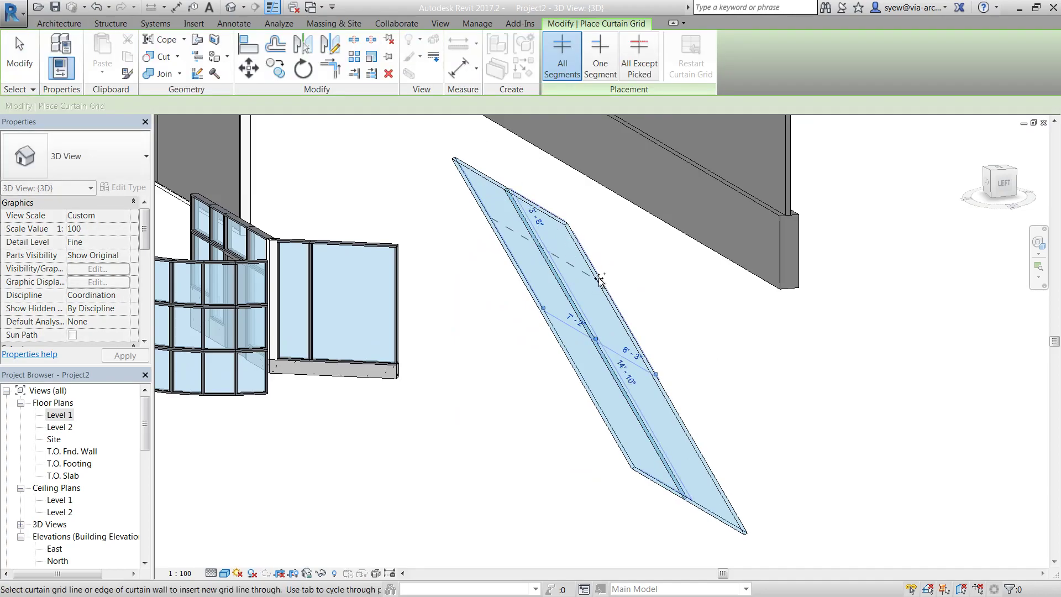
click(621, 316)
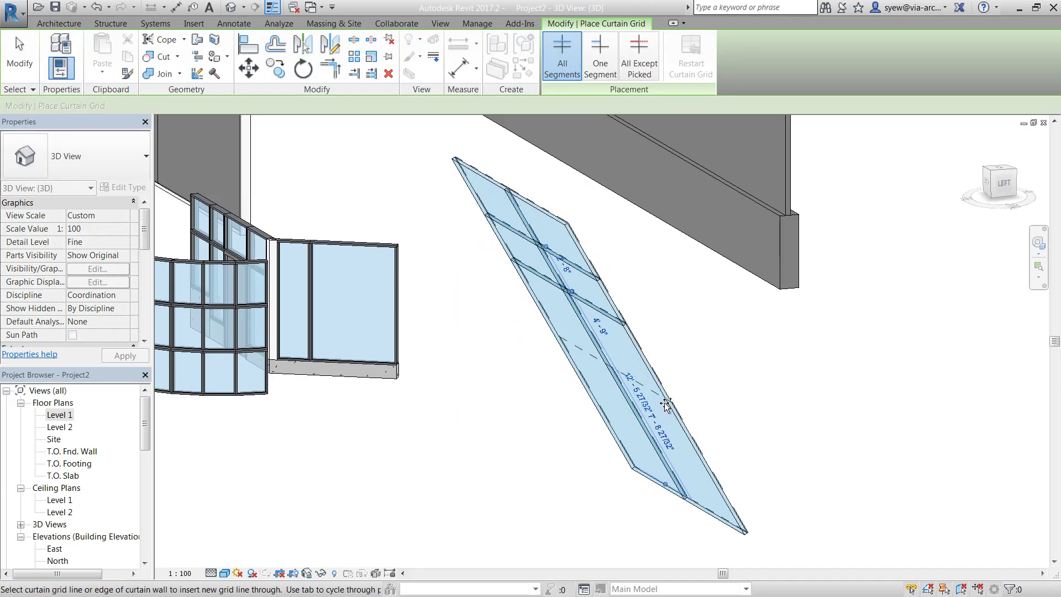
key(Escape)
scroll(663, 351, down, 3)
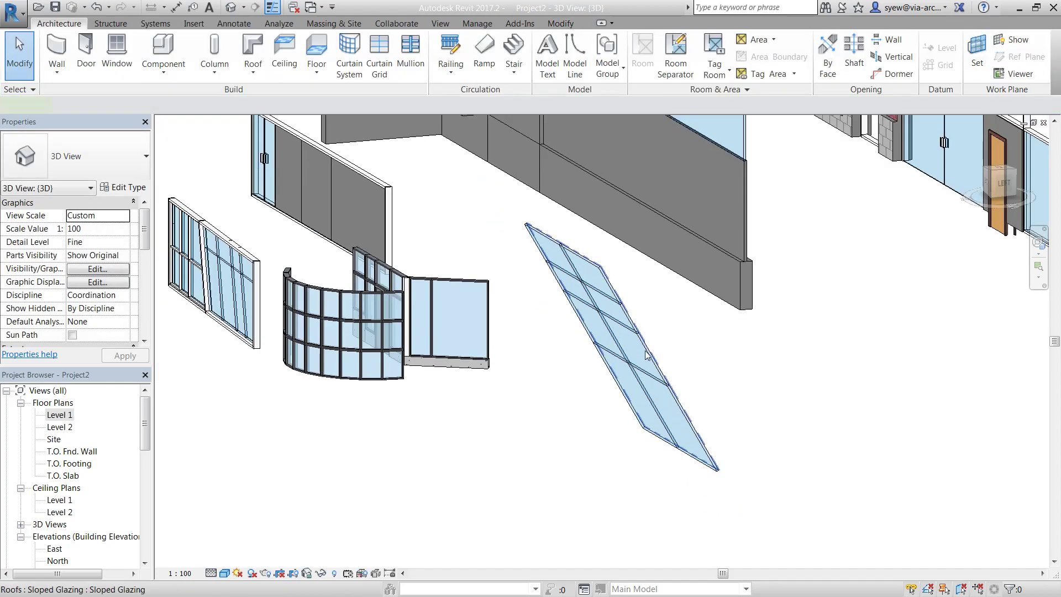
- Set the sloped glazing's slope to 70°
click(643, 349)
drag(147, 234, 146, 293)
click(116, 295)
text(70)
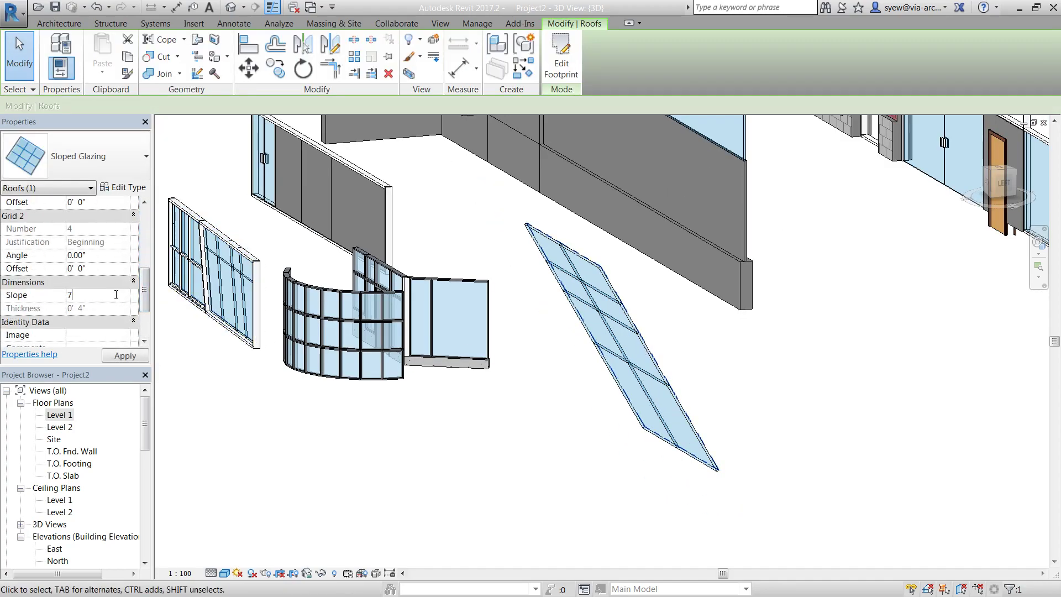
key(Return)
shift+middle_drag(746, 399, 649, 384)
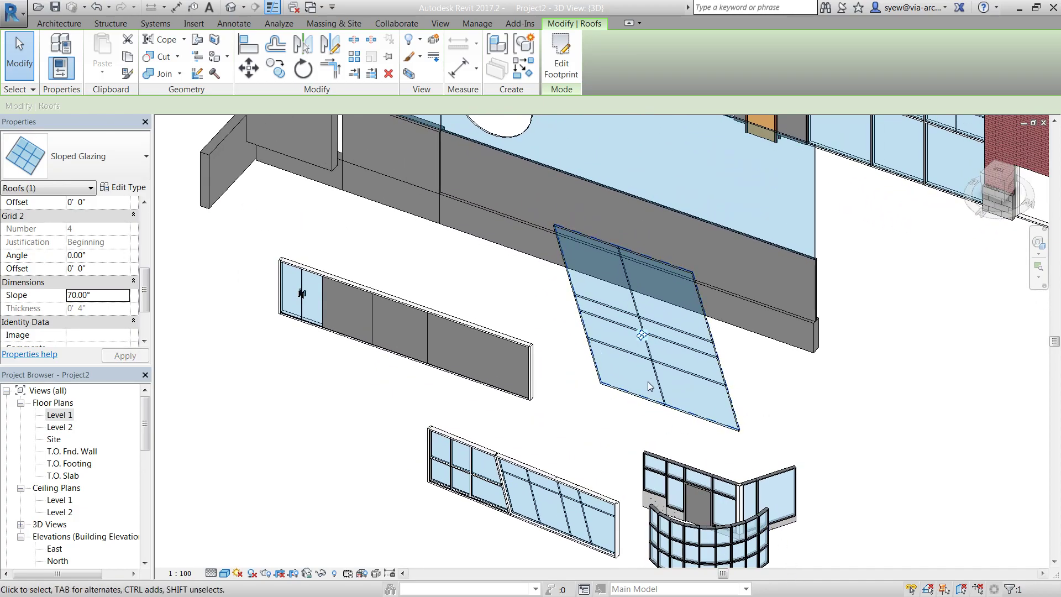
key(Escape)
- Place 4.5" x 4.5" rectangular mullions on all grid lines of the sloped glazing
click(411, 54)
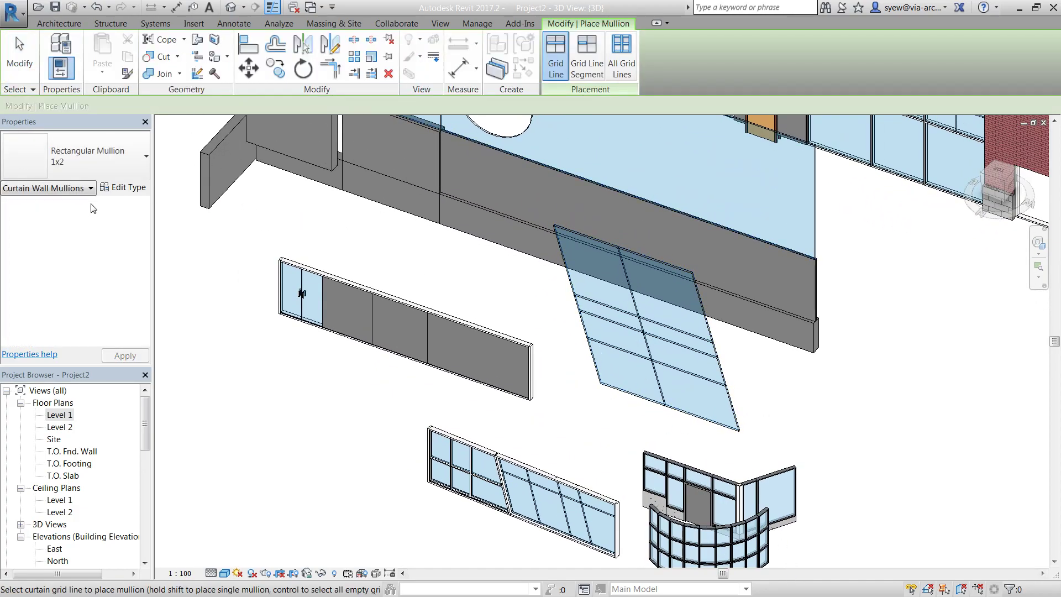
click(85, 168)
click(58, 342)
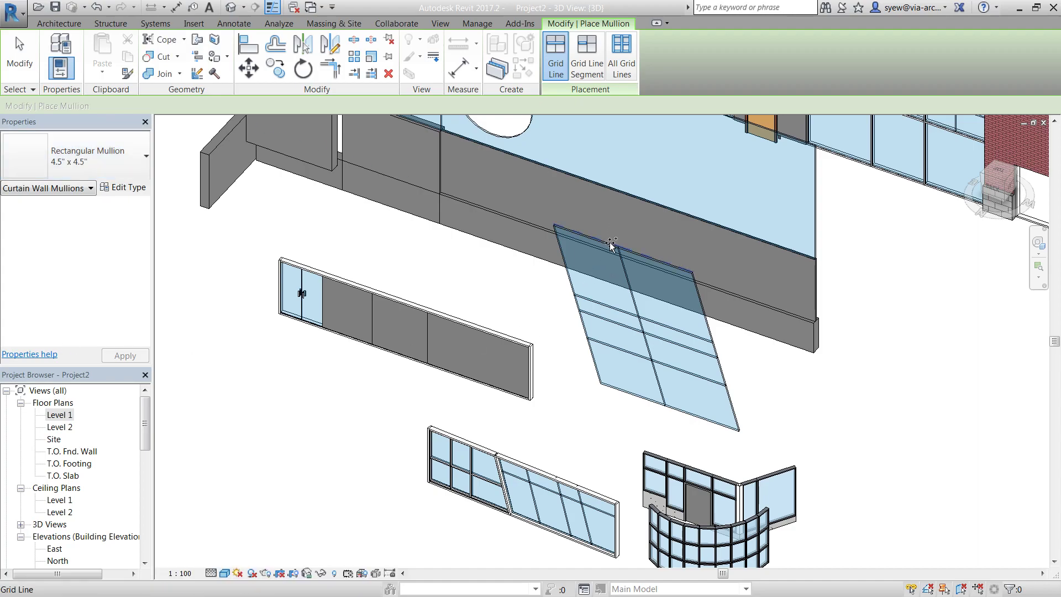
click(621, 55)
click(595, 235)
shift+middle_drag(480, 420, 720, 327)
key(Escape)
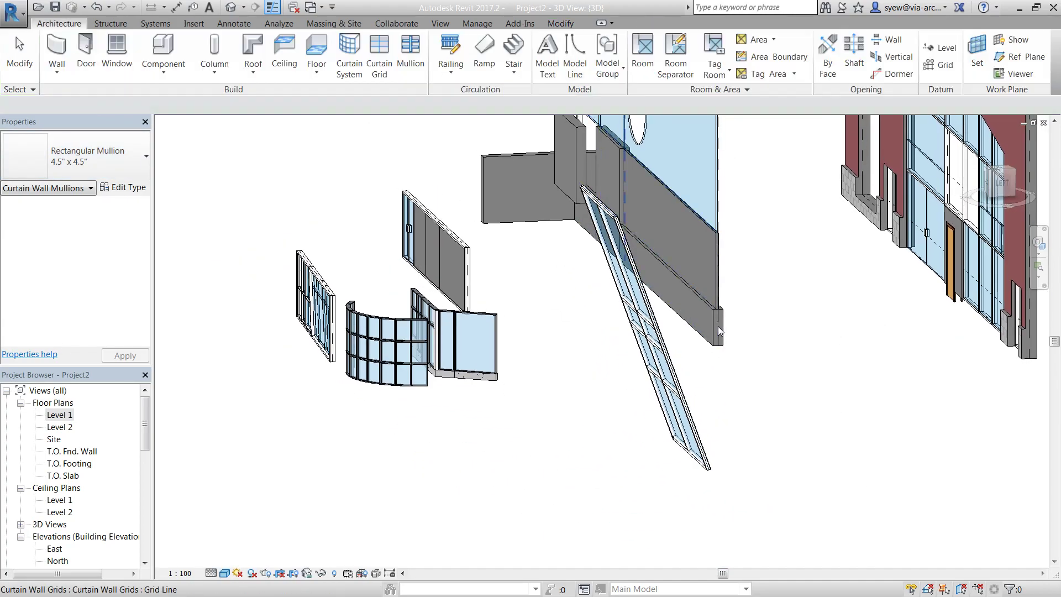
click(661, 327)
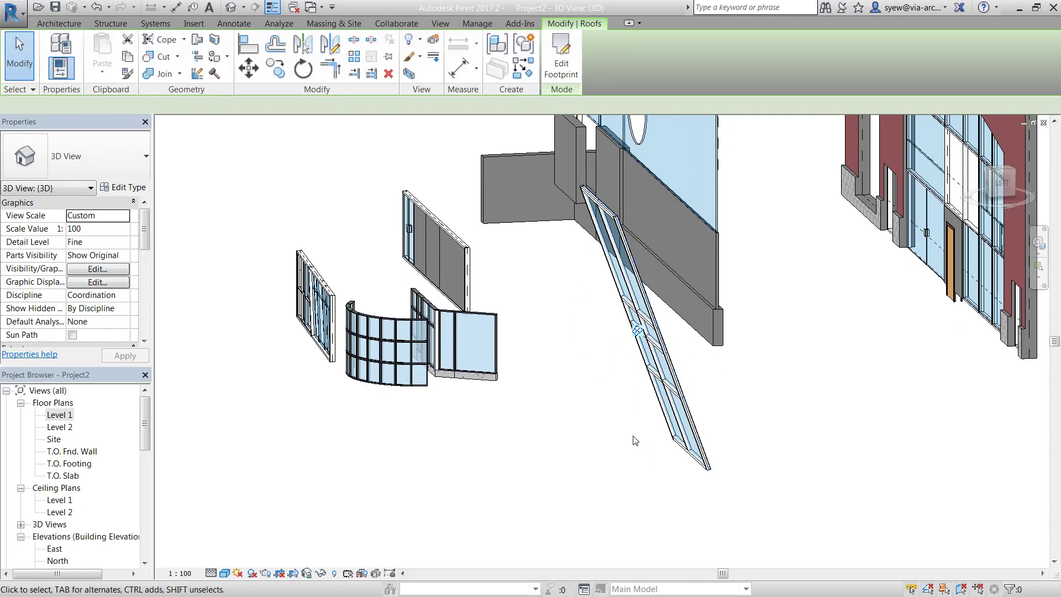
mouse_move(621, 371)
shift+middle_down()
mouse_move(641, 420)
mouse_move(628, 473)
mouse_move(654, 502)
mouse_move(709, 510)
shift+middle_up()
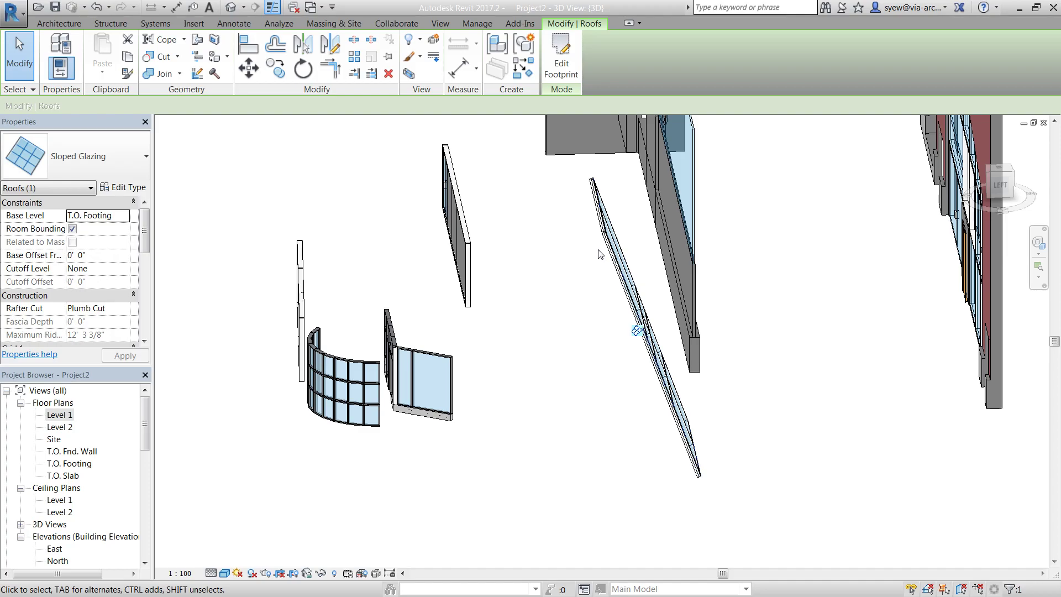
click(809, 444)
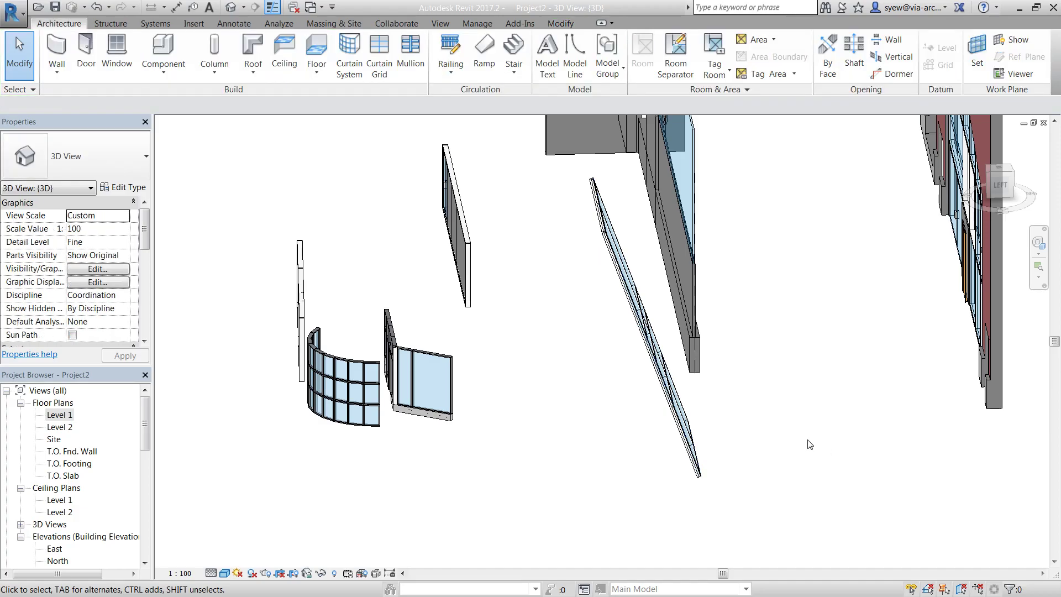
shift+middle_drag(816, 409, 725, 410)
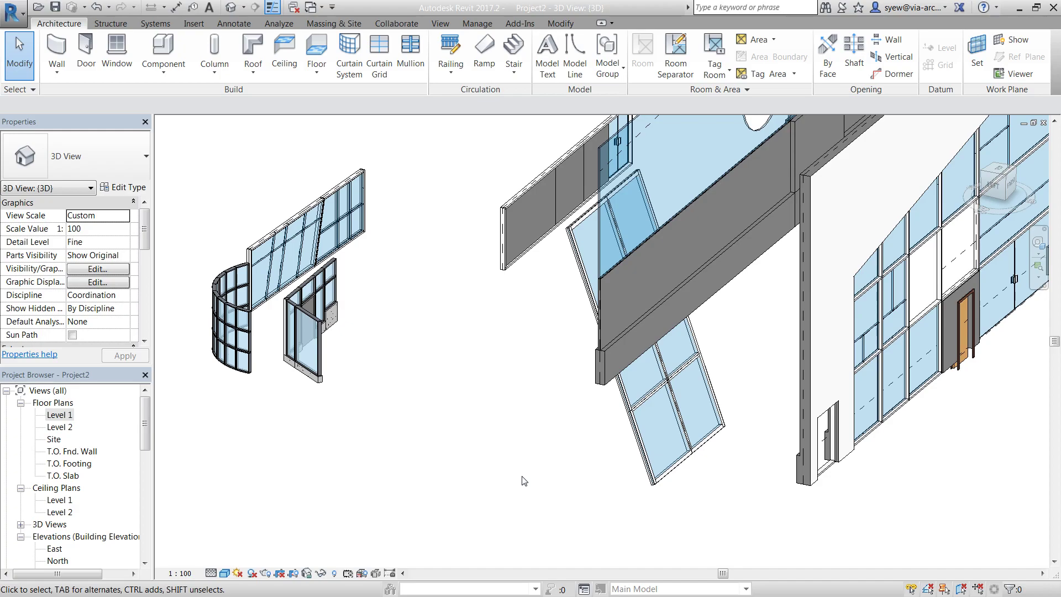
click(1020, 7)
right_click(705, 590)
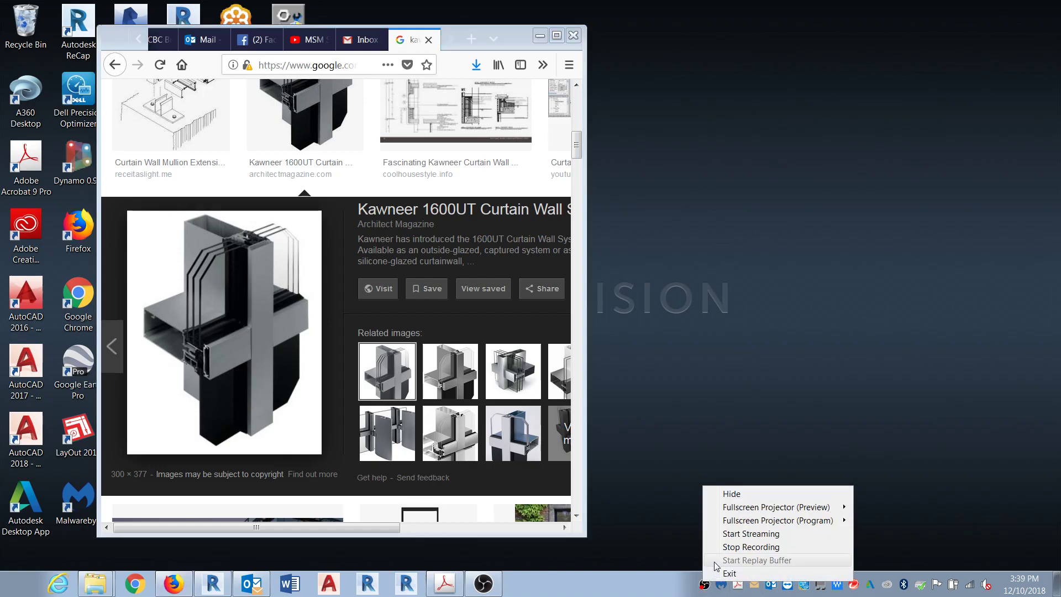